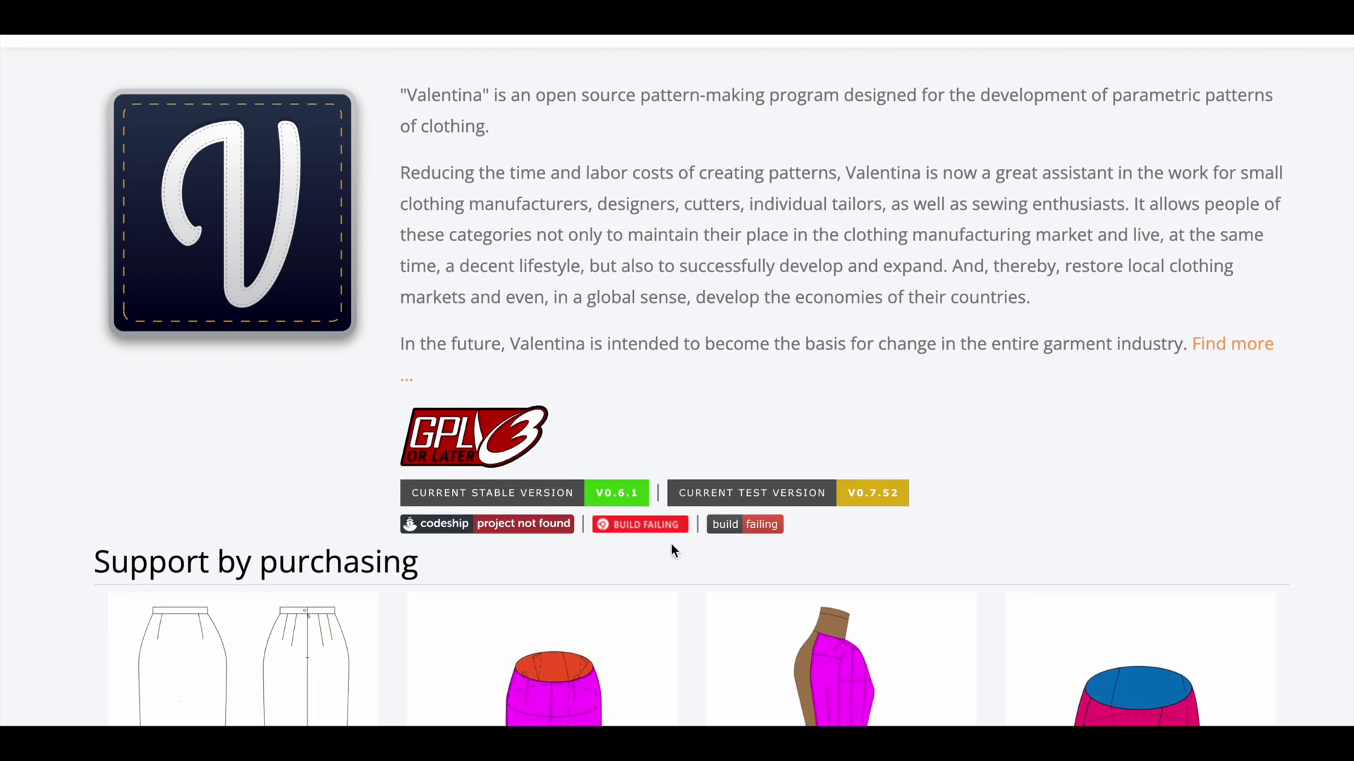
Step: Open the current test version's page for Valentina 0.7.52 and look through its changelog
{"action": "left_click", "coordinate": [806, 500]}
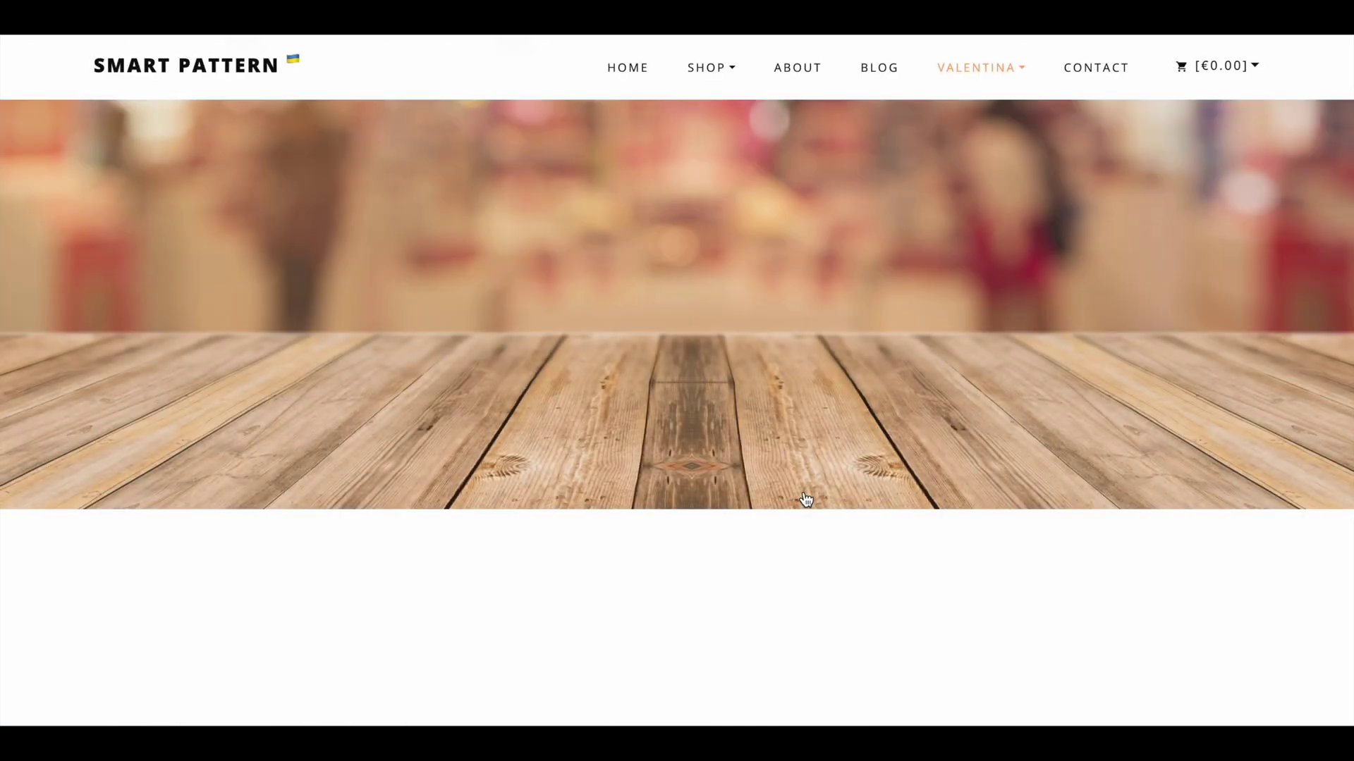
{"action": "scroll", "coordinate": [760, 495], "scroll_direction": "down", "scroll_amount": 1}
{"action": "scroll", "coordinate": [758, 494], "scroll_direction": "down", "scroll_amount": 2}
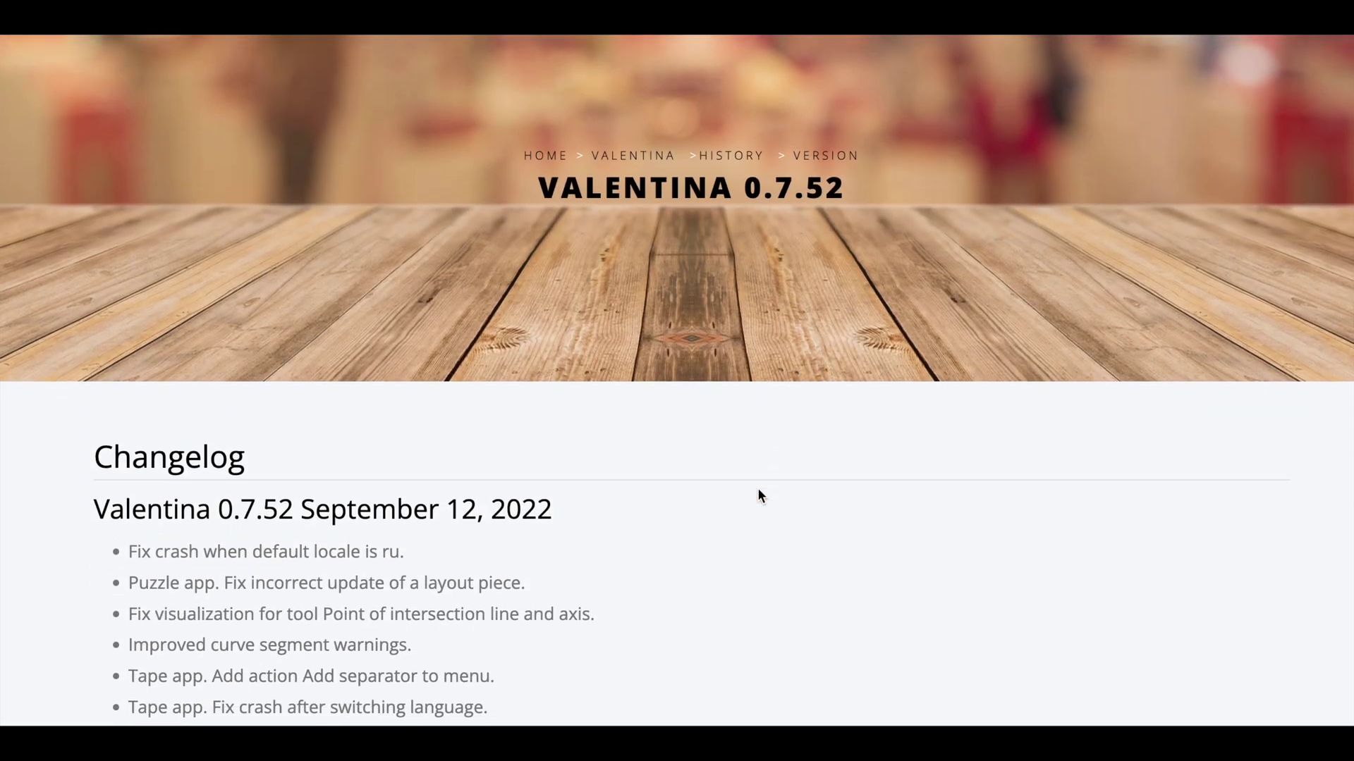
{"action": "scroll", "coordinate": [759, 494], "scroll_direction": "up", "scroll_amount": 3}
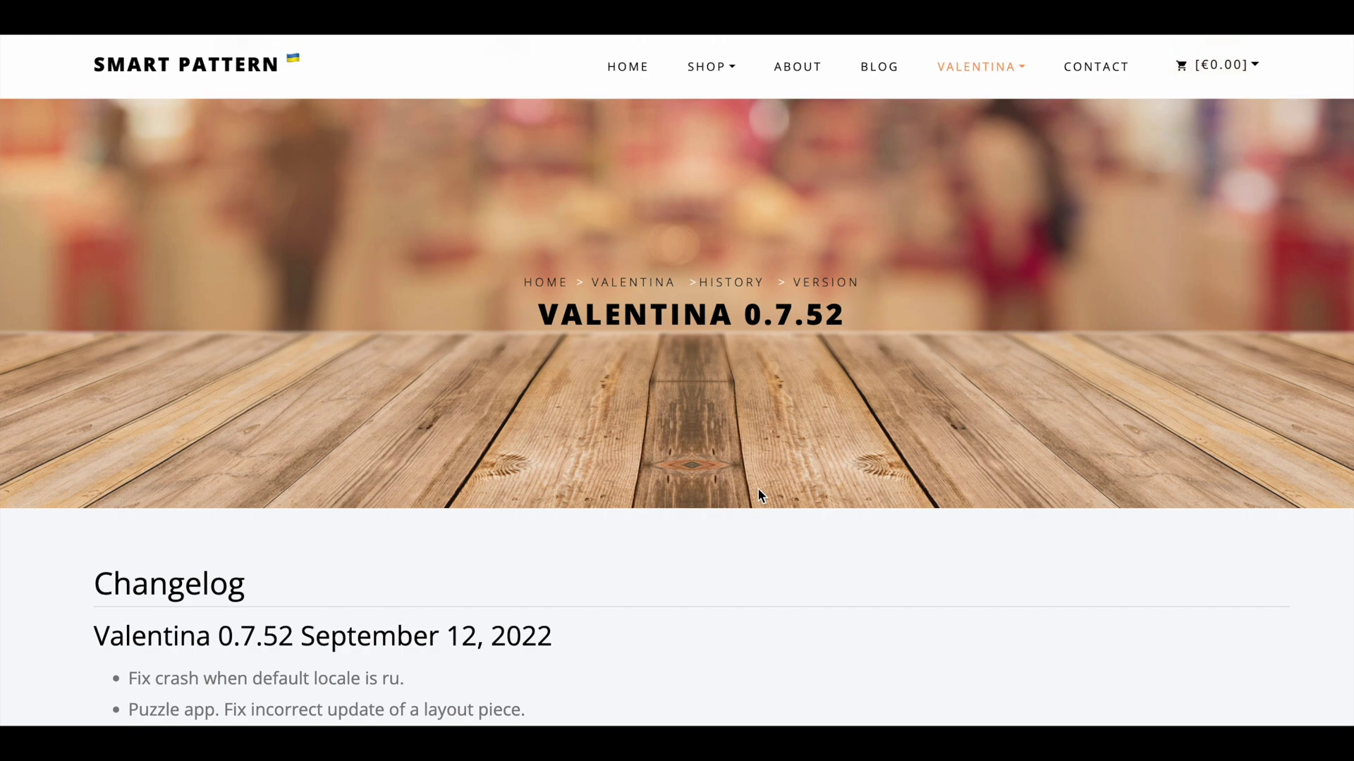
{"action": "scroll", "coordinate": [758, 495], "scroll_direction": "down", "scroll_amount": 20}
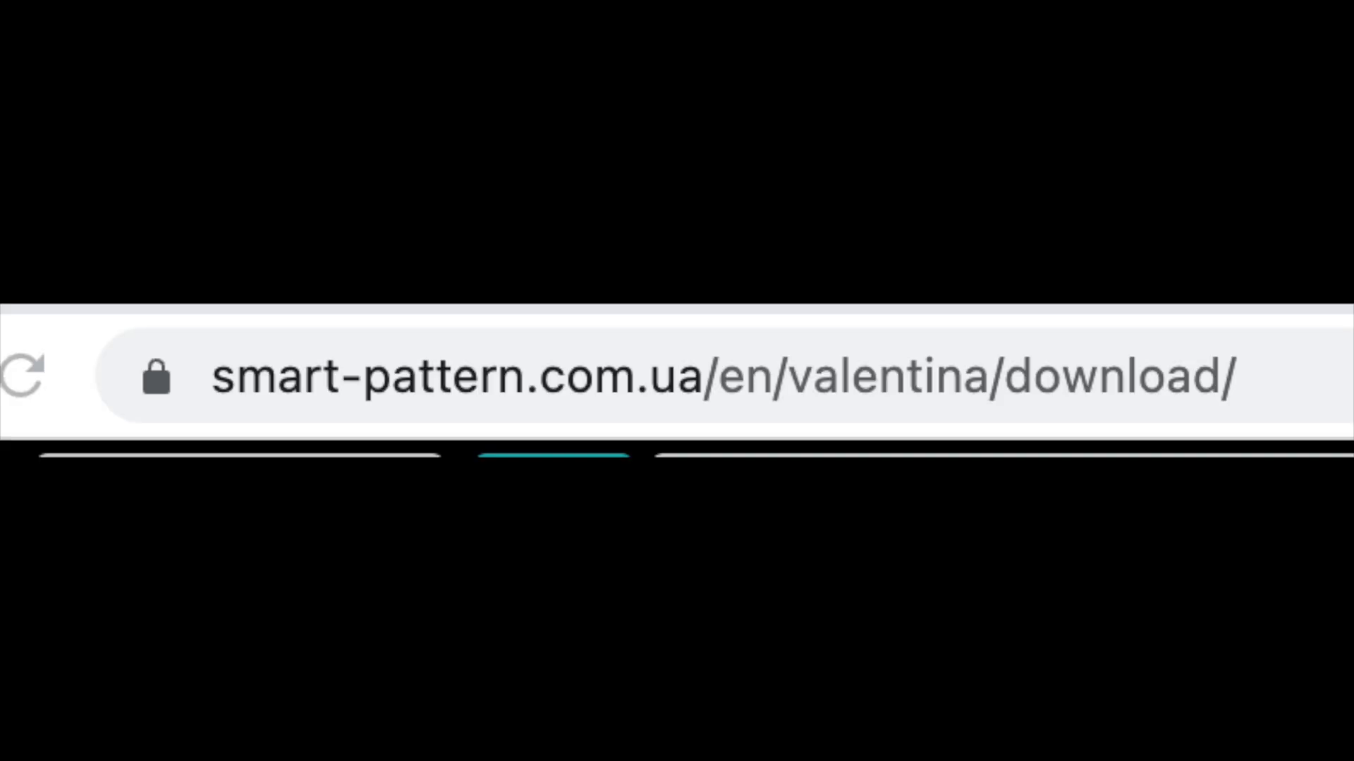
Step: Create a new pattern with the piece name "Skirt draft Armstrong" and inches as the units
{"action": "type", "text": "rt draft"}
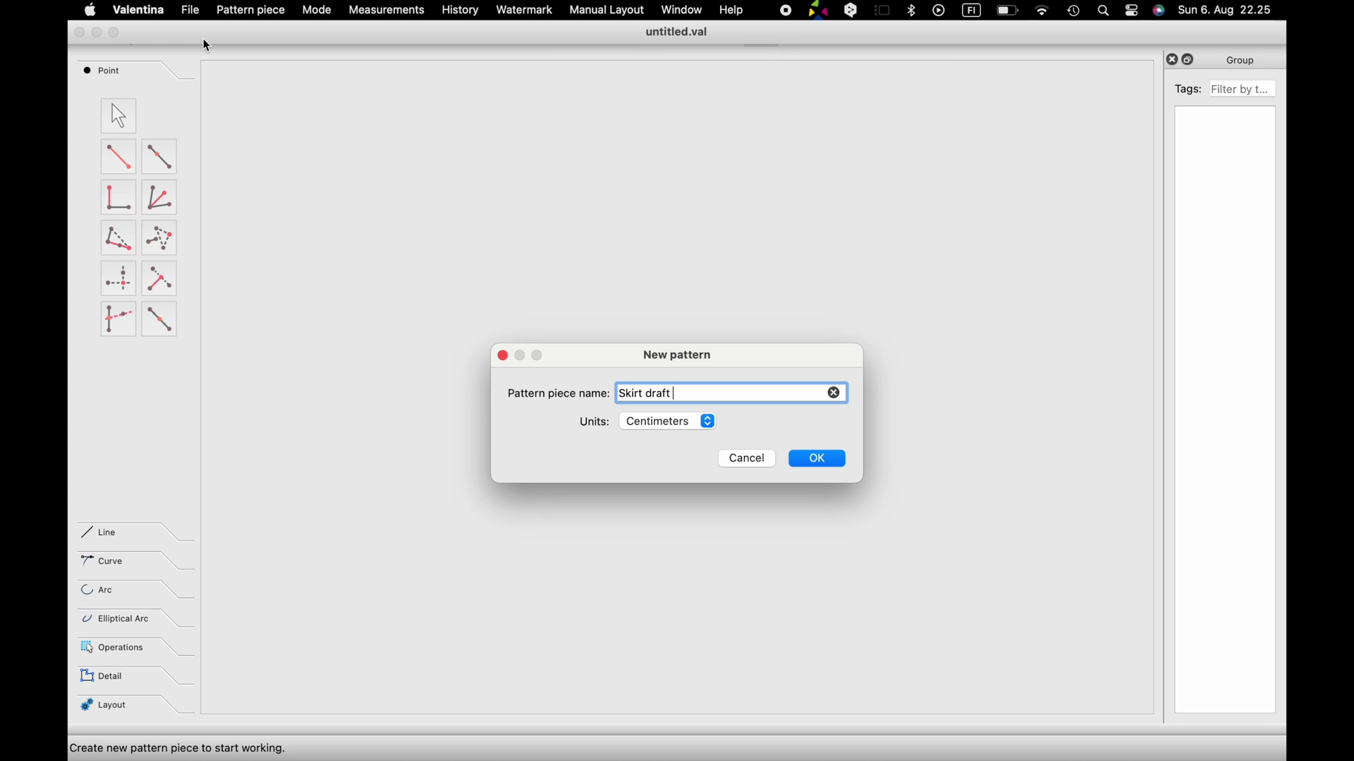
{"action": "type", "text": " Armstrong"}
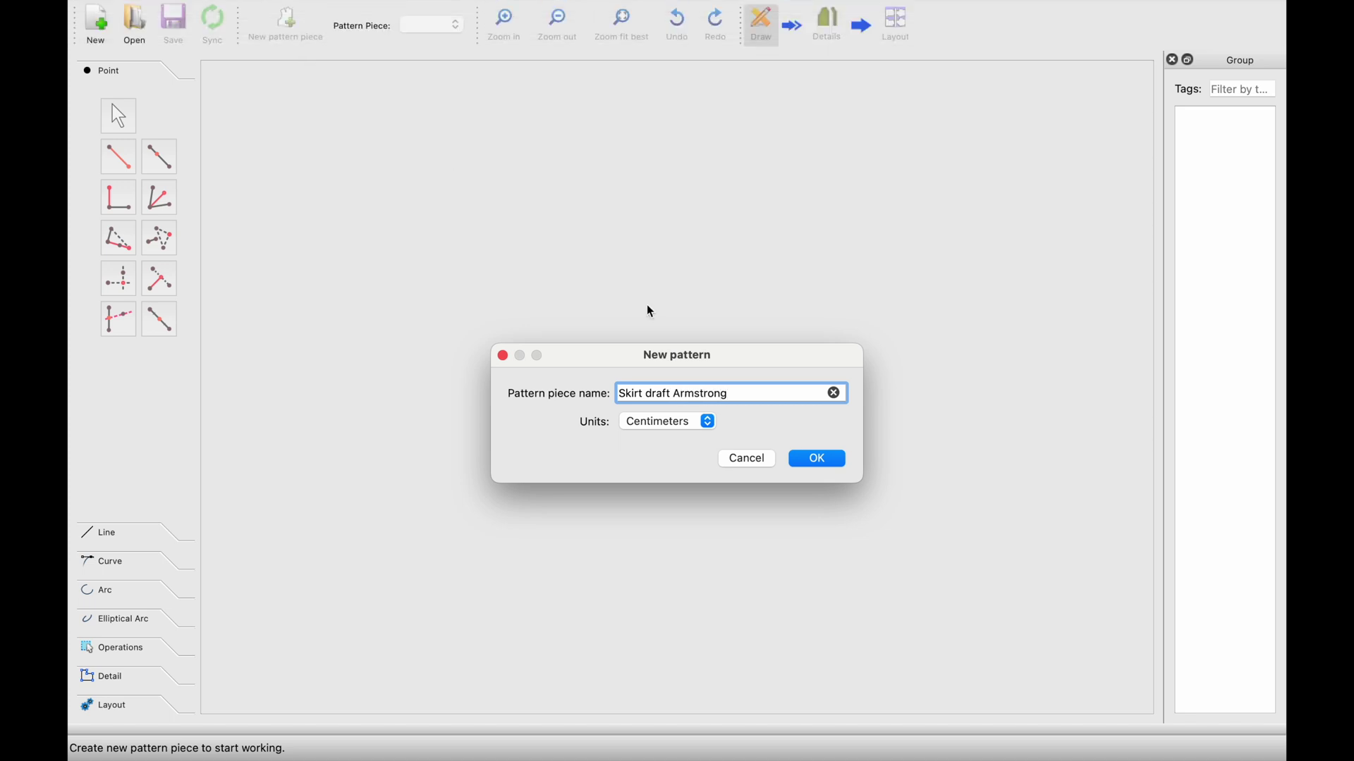
{"action": "left_click", "coordinate": [708, 421]}
{"action": "left_click", "coordinate": [646, 499]}
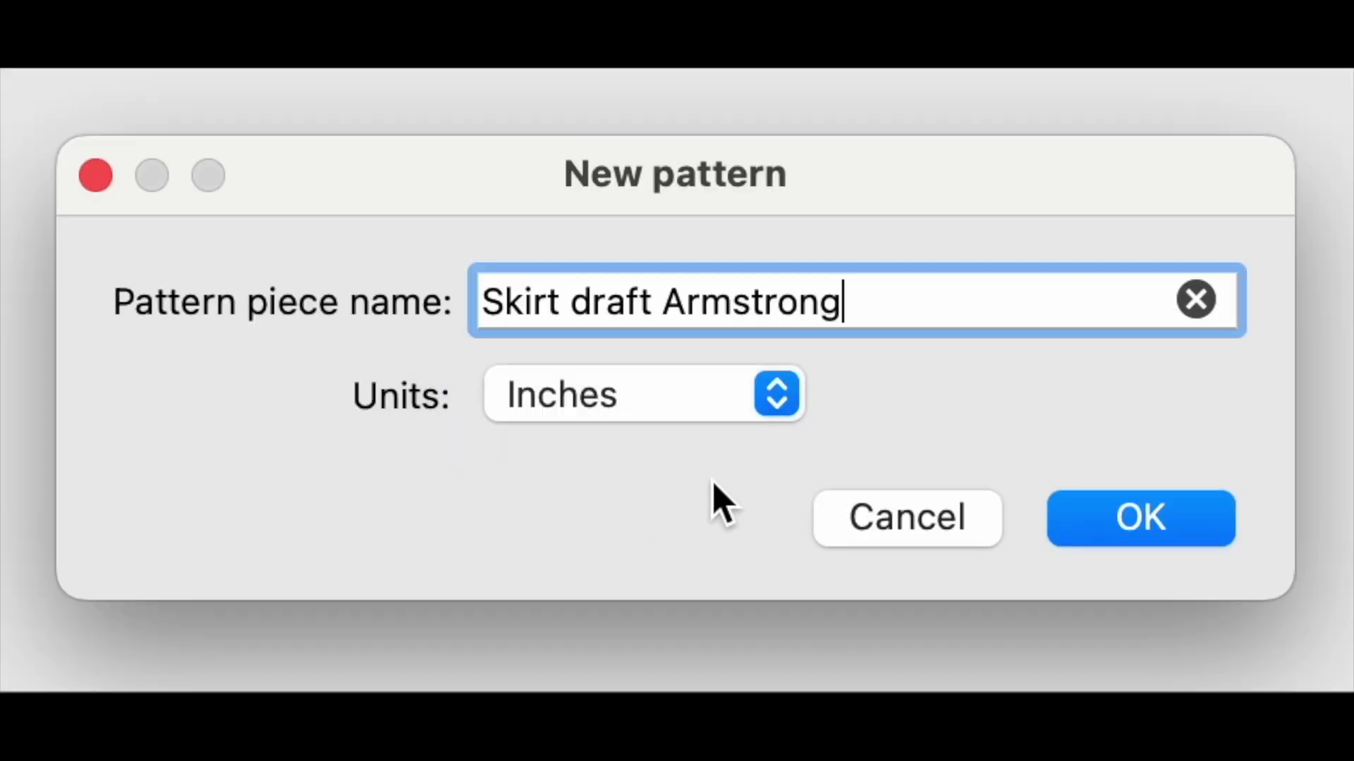
{"action": "left_click", "coordinate": [1121, 522]}
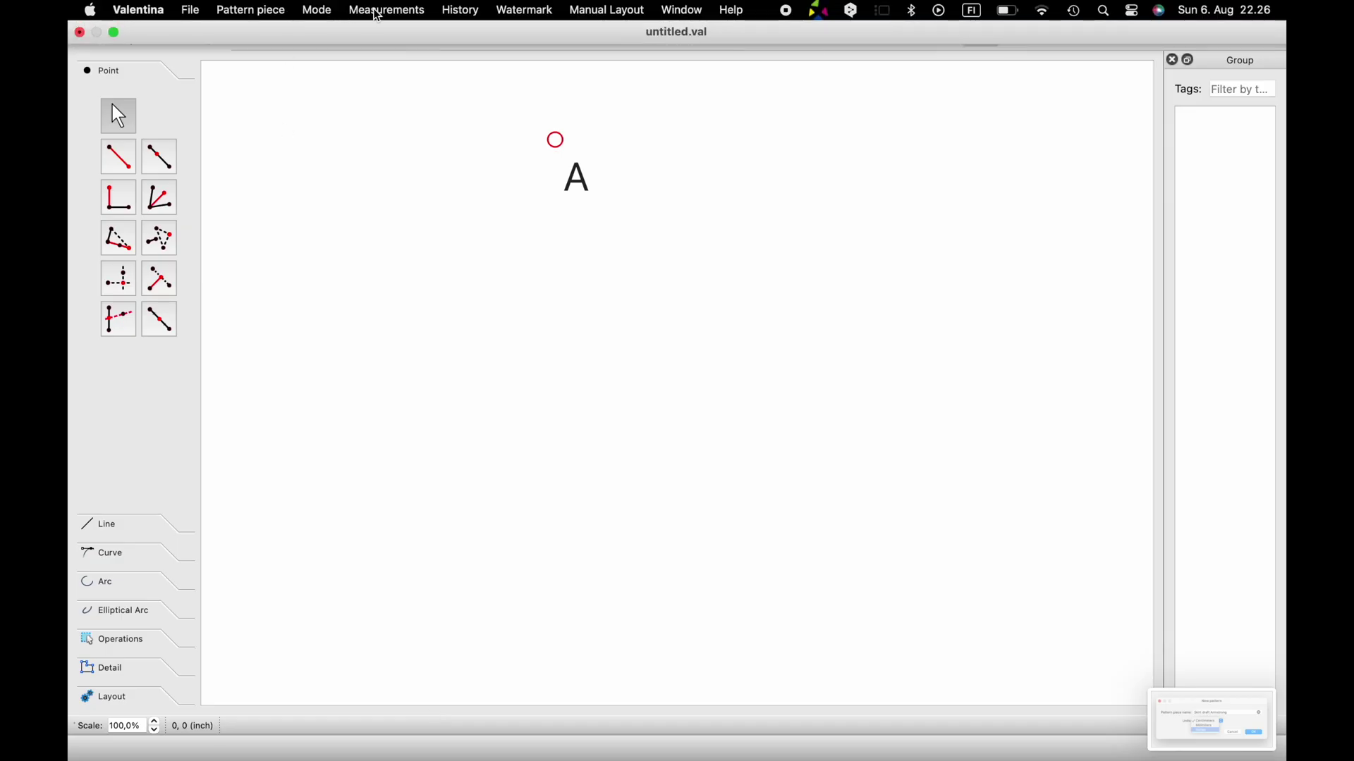
Step: Load the individual measurements file "Measurements size 10_inches" and choose cm as the pattern unit in the measurement editor
{"action": "left_click", "coordinate": [379, 11]}
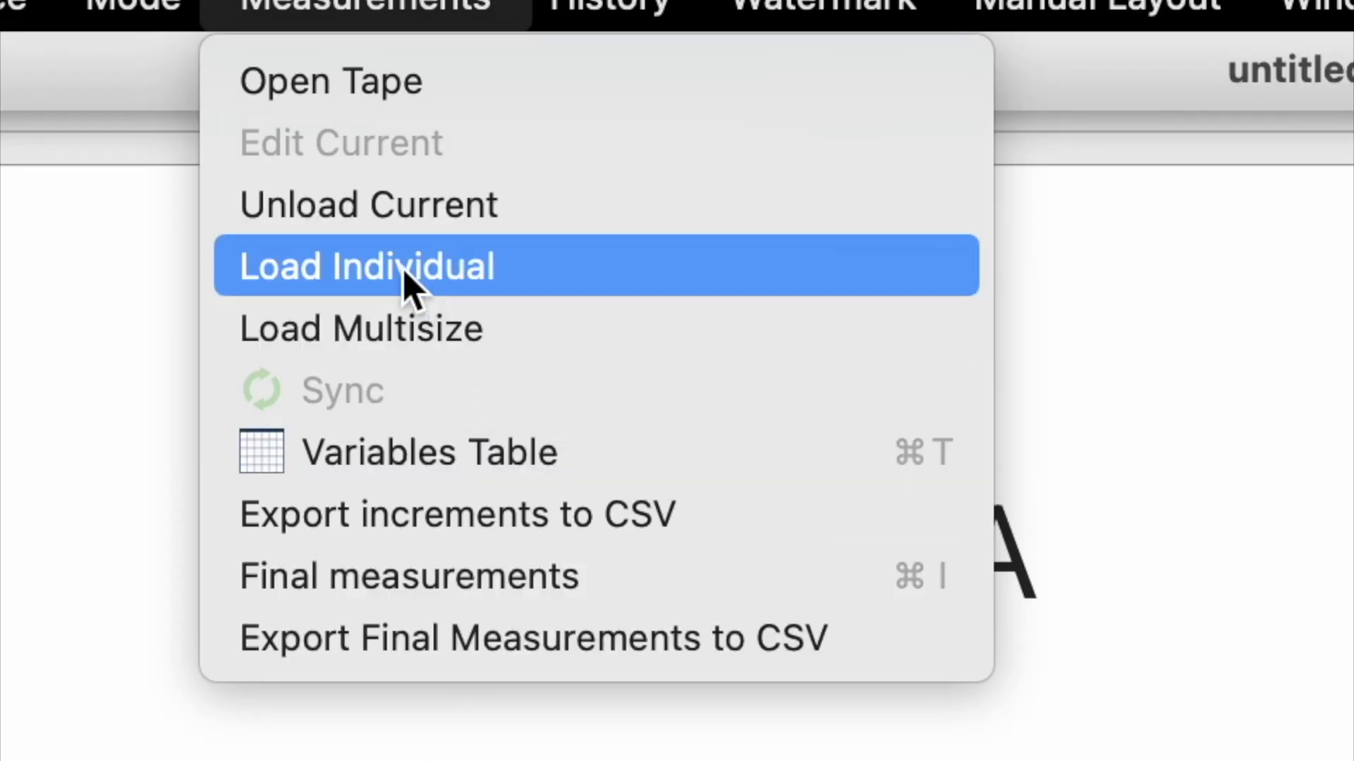
{"action": "left_click", "coordinate": [409, 290]}
{"action": "left_click", "coordinate": [802, 705]}
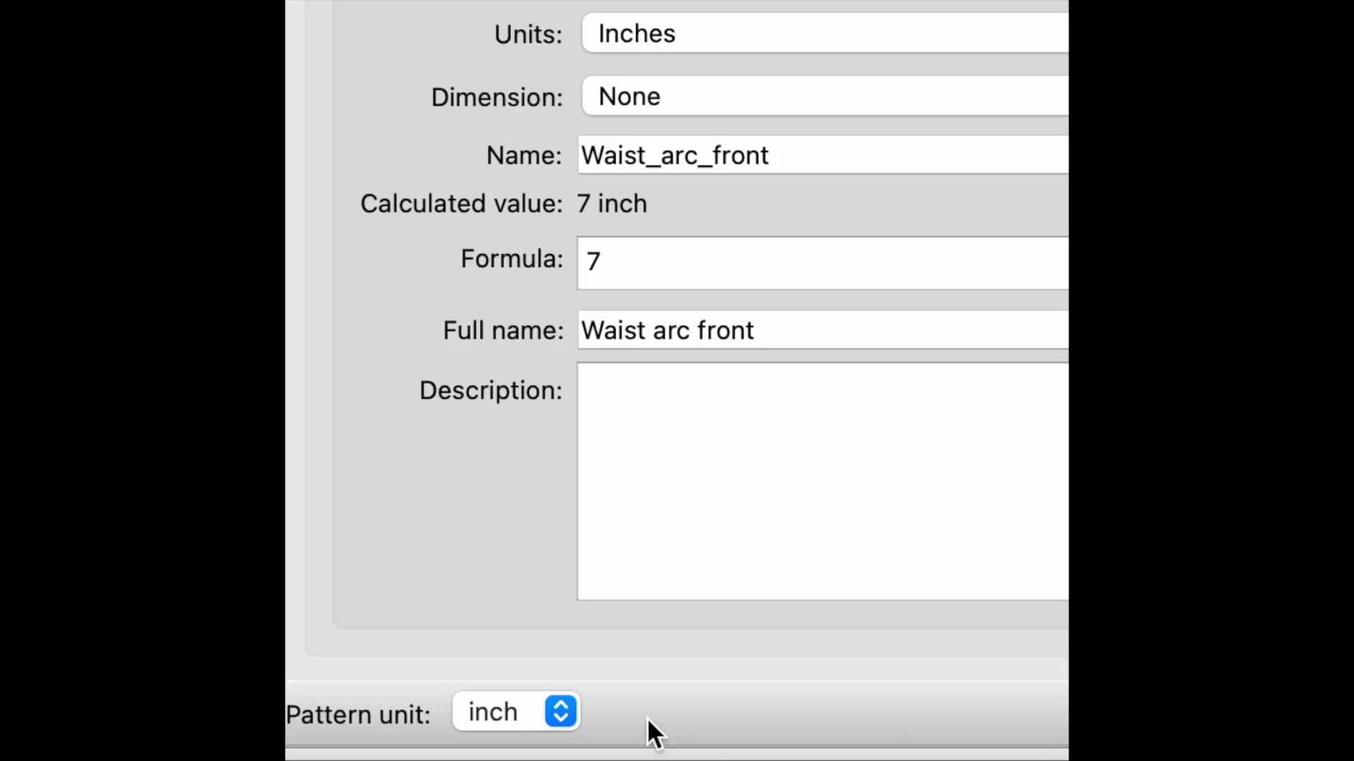
{"action": "left_click", "coordinate": [560, 711]}
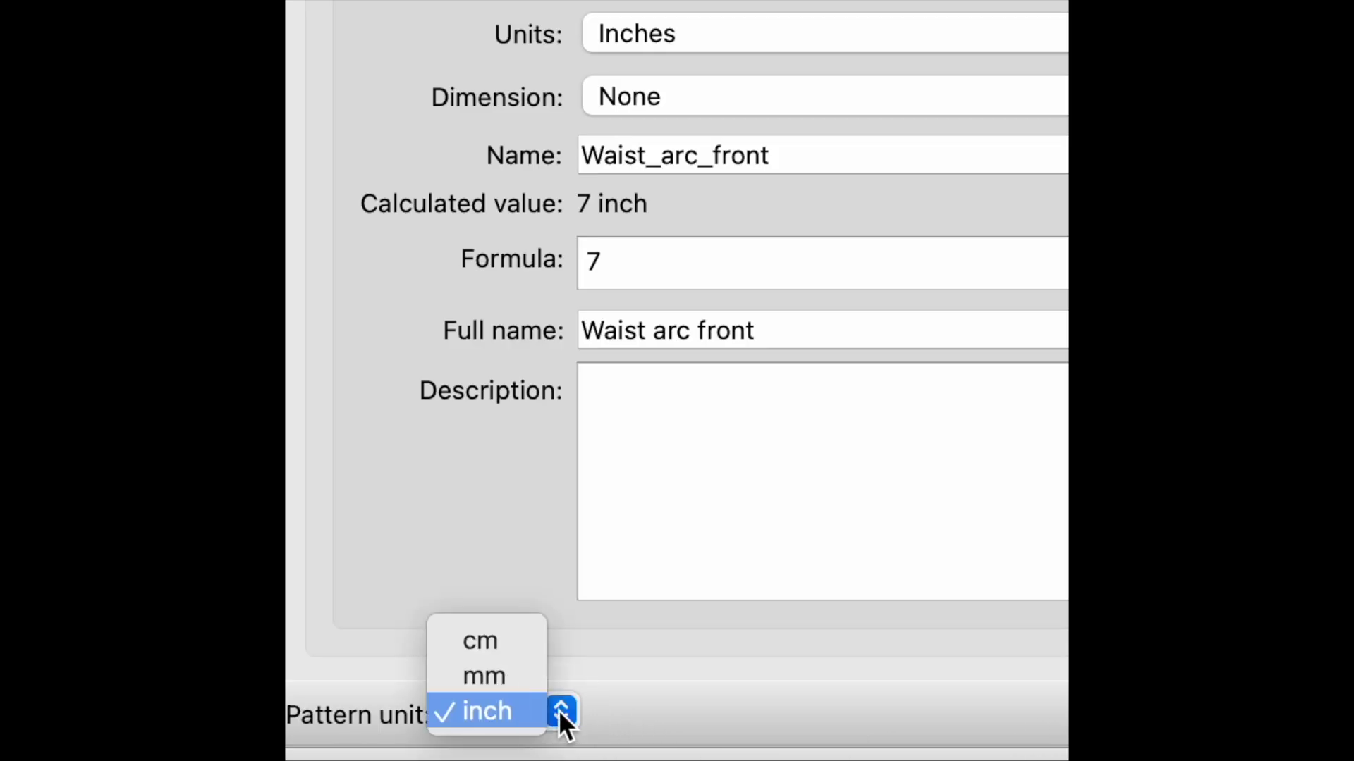
{"action": "left_click", "coordinate": [504, 643]}
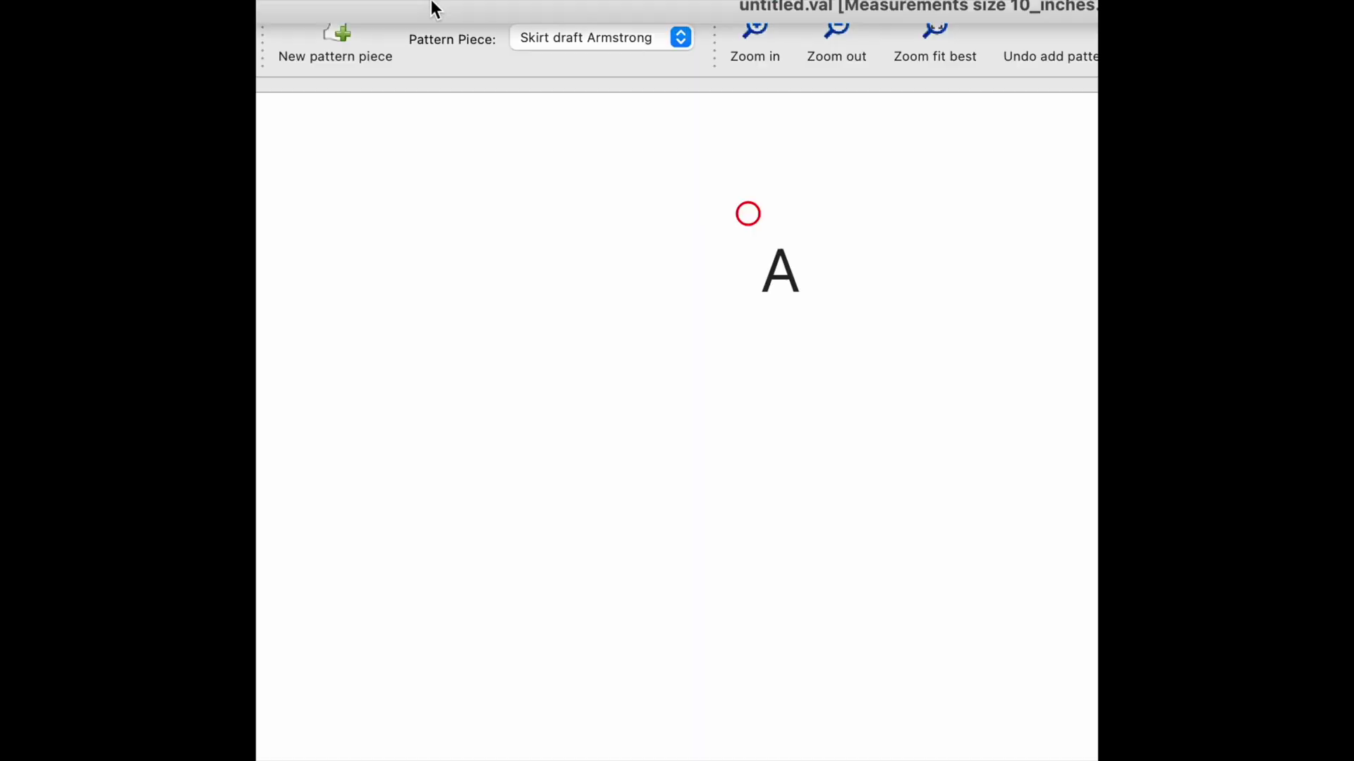
Step: Add an increment named Skirt_length with the formula 22 in inches to the variables table, then close the table
{"action": "left_click", "coordinate": [454, 12]}
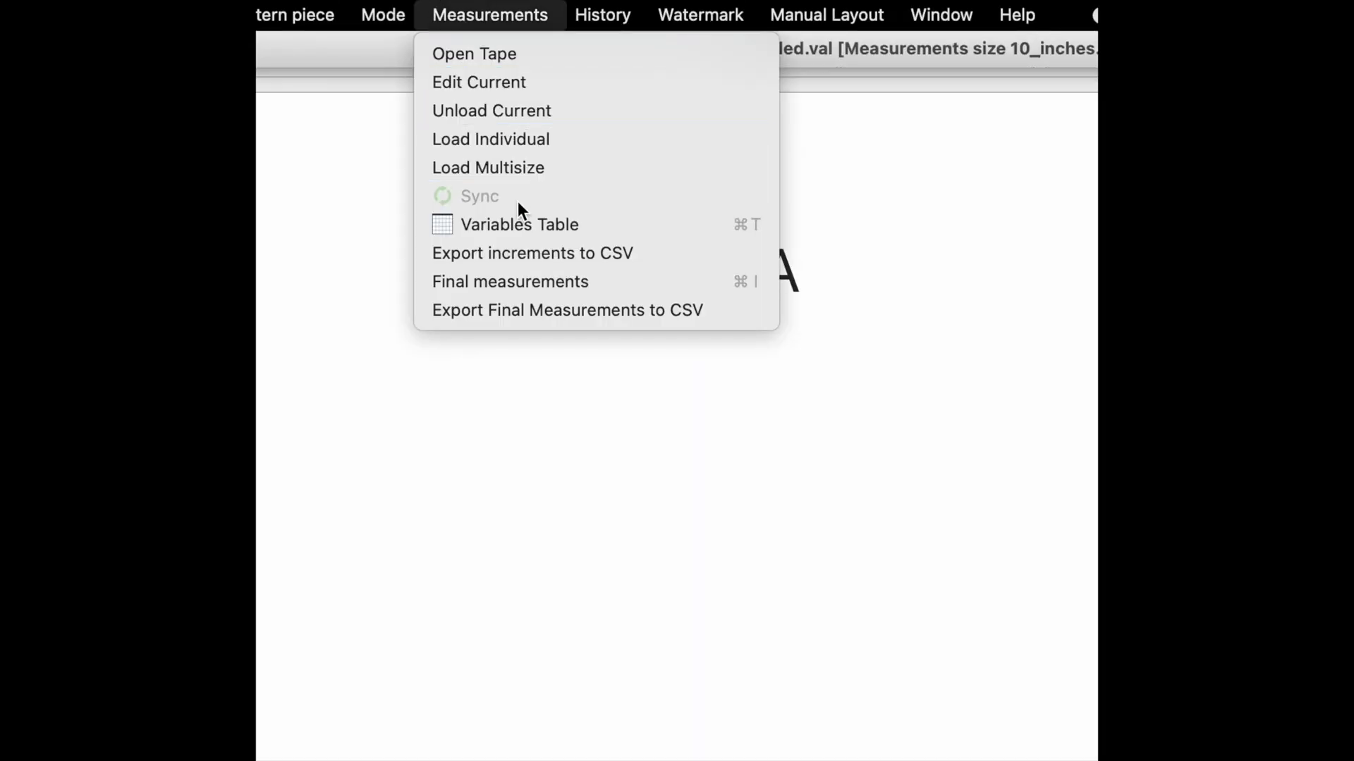
{"action": "left_click", "coordinate": [523, 226]}
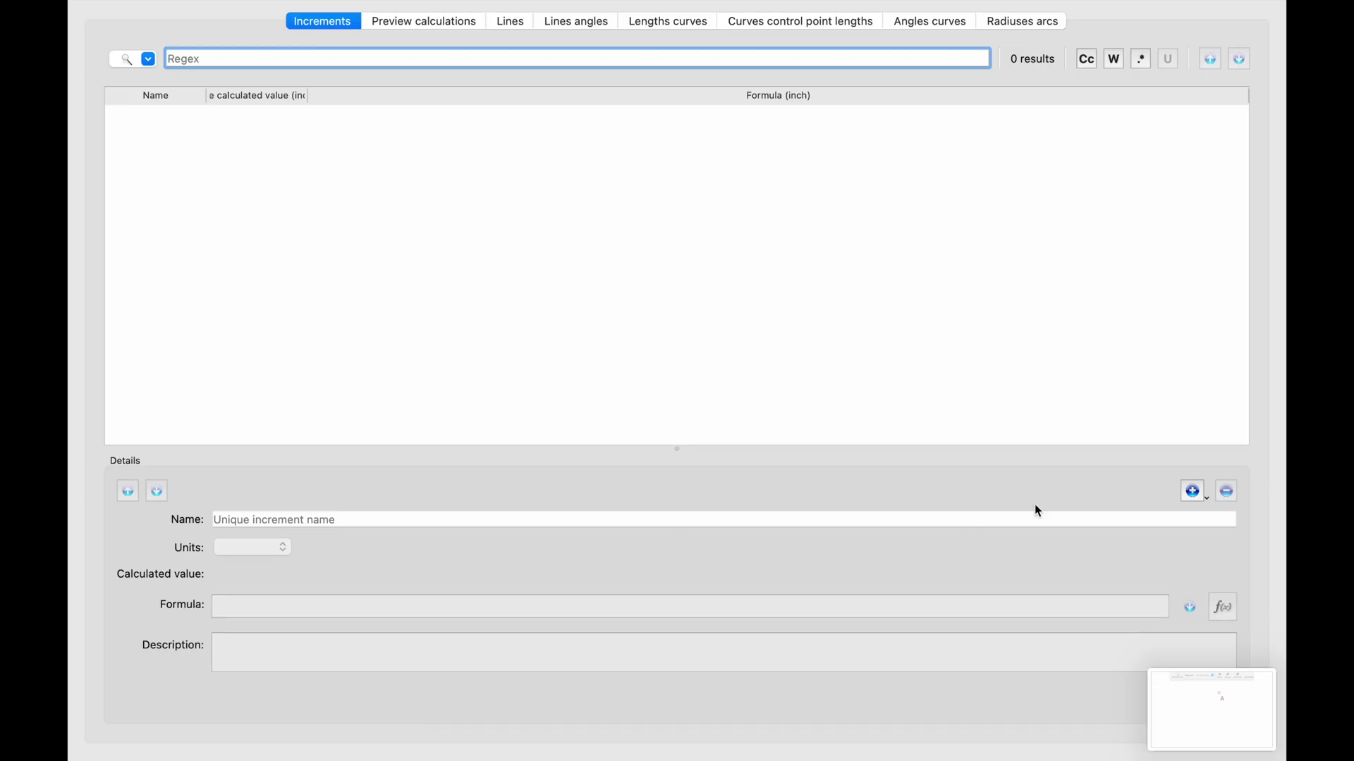
{"action": "left_click", "coordinate": [1192, 491]}
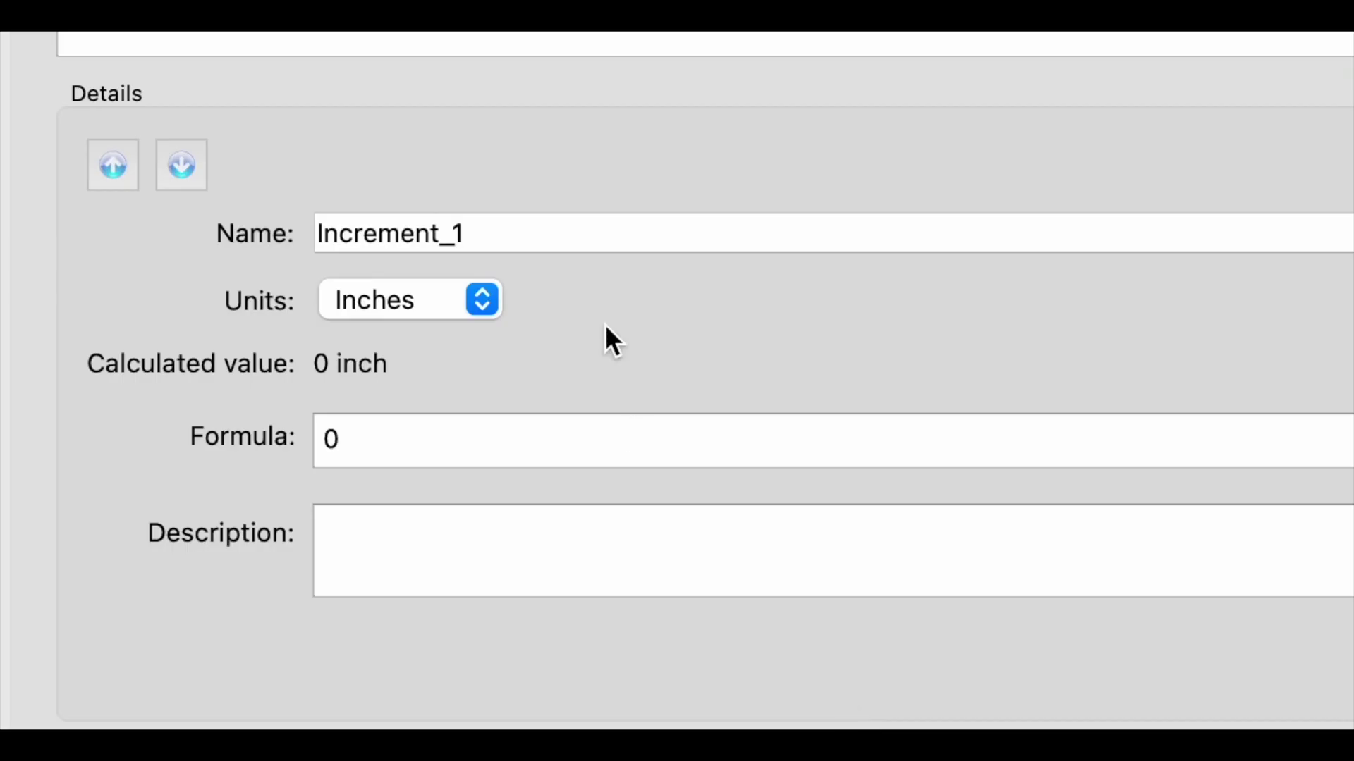
{"action": "left_click_drag", "start_coordinate": [521, 236], "coordinate": [273, 225]}
{"action": "type", "text": "Sk"}
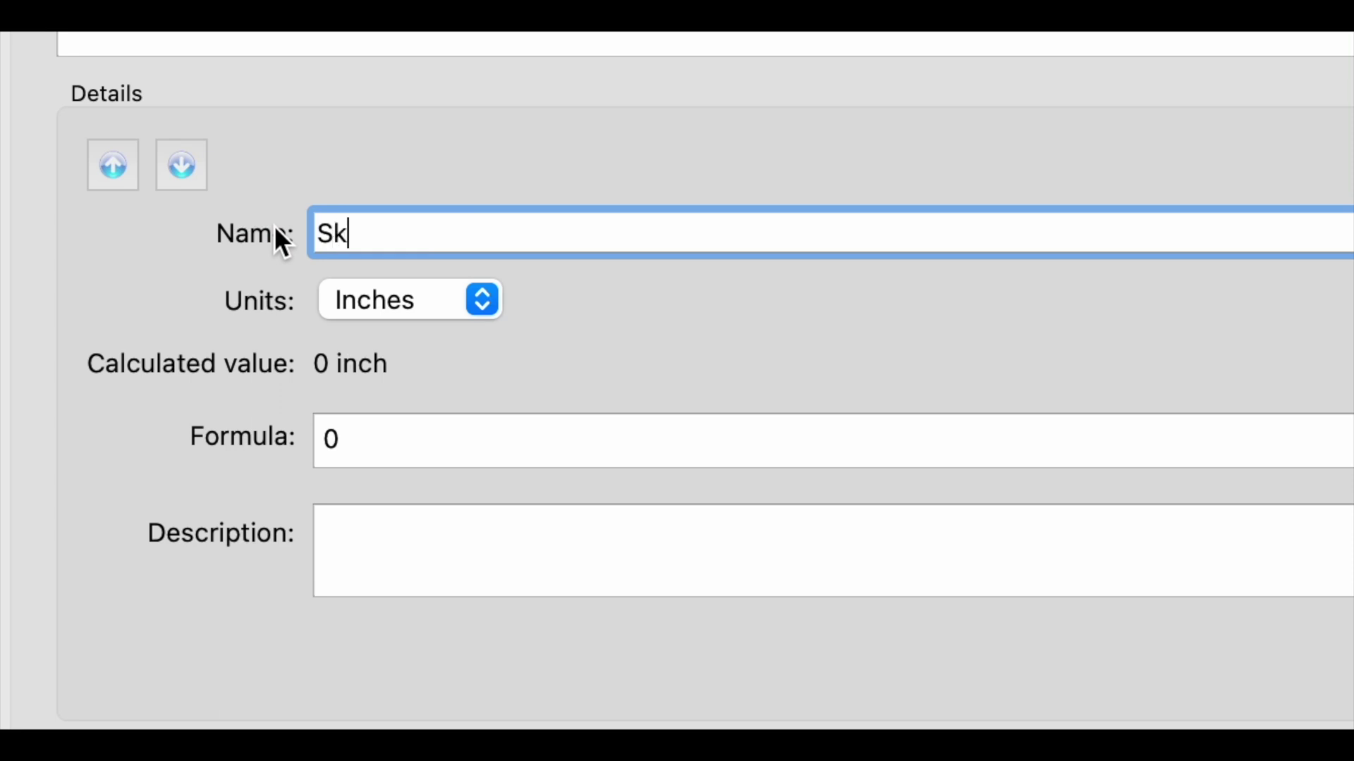
{"action": "type", "text": "irt_length"}
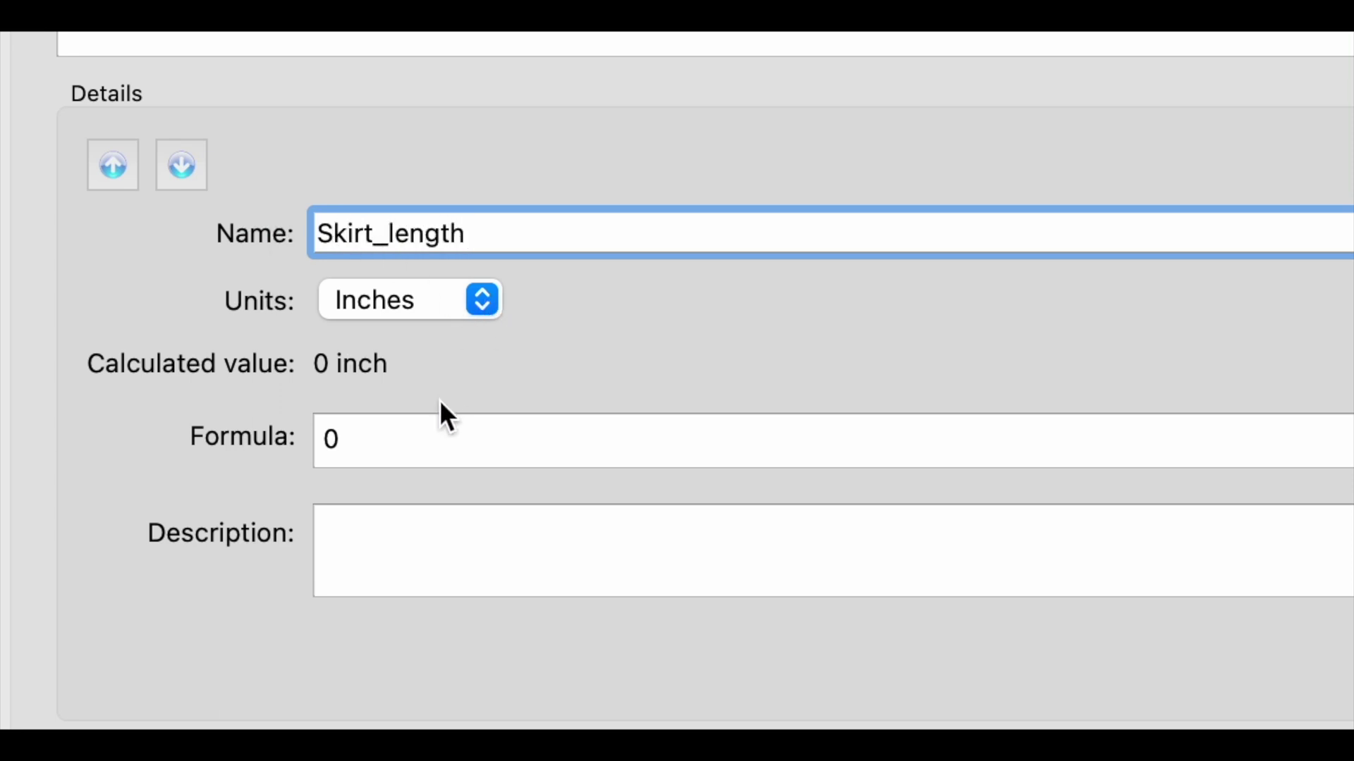
{"action": "left_click", "coordinate": [418, 435]}
{"action": "left_click_drag", "start_coordinate": [418, 435], "coordinate": [275, 447]}
{"action": "type", "text": "22"}
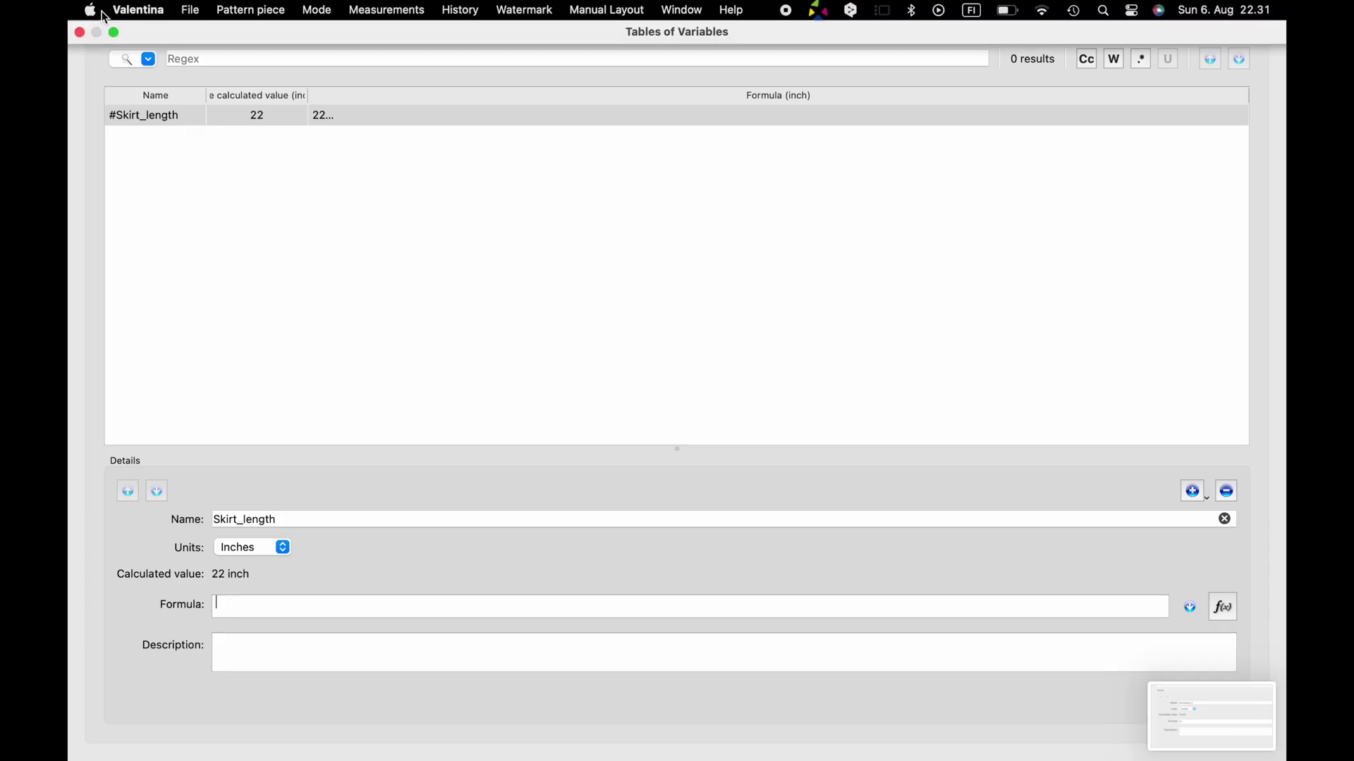
{"action": "left_click", "coordinate": [81, 33]}
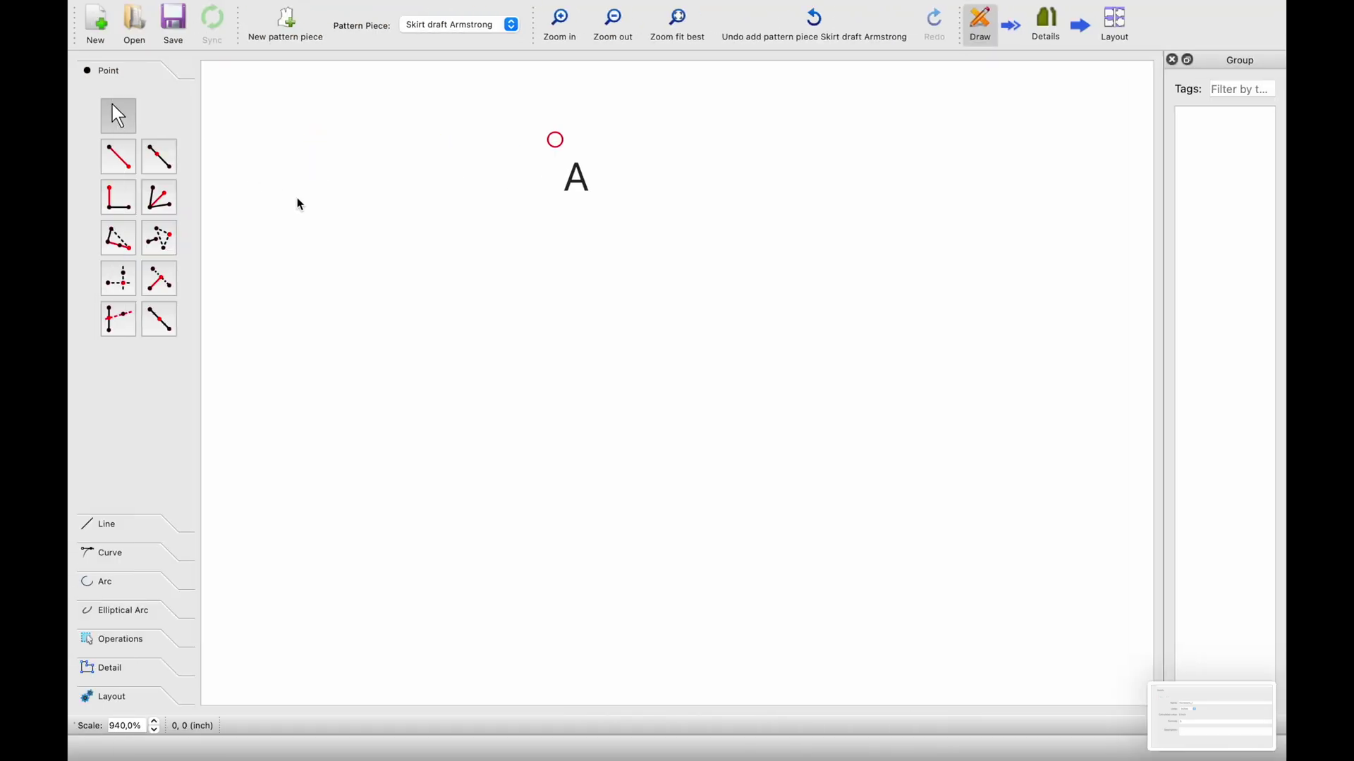
Step: Draw a line from point A at 270° with length #Skirt_length, ending in a point labelled A1
{"action": "left_click", "coordinate": [119, 156]}
{"action": "left_click", "coordinate": [556, 139]}
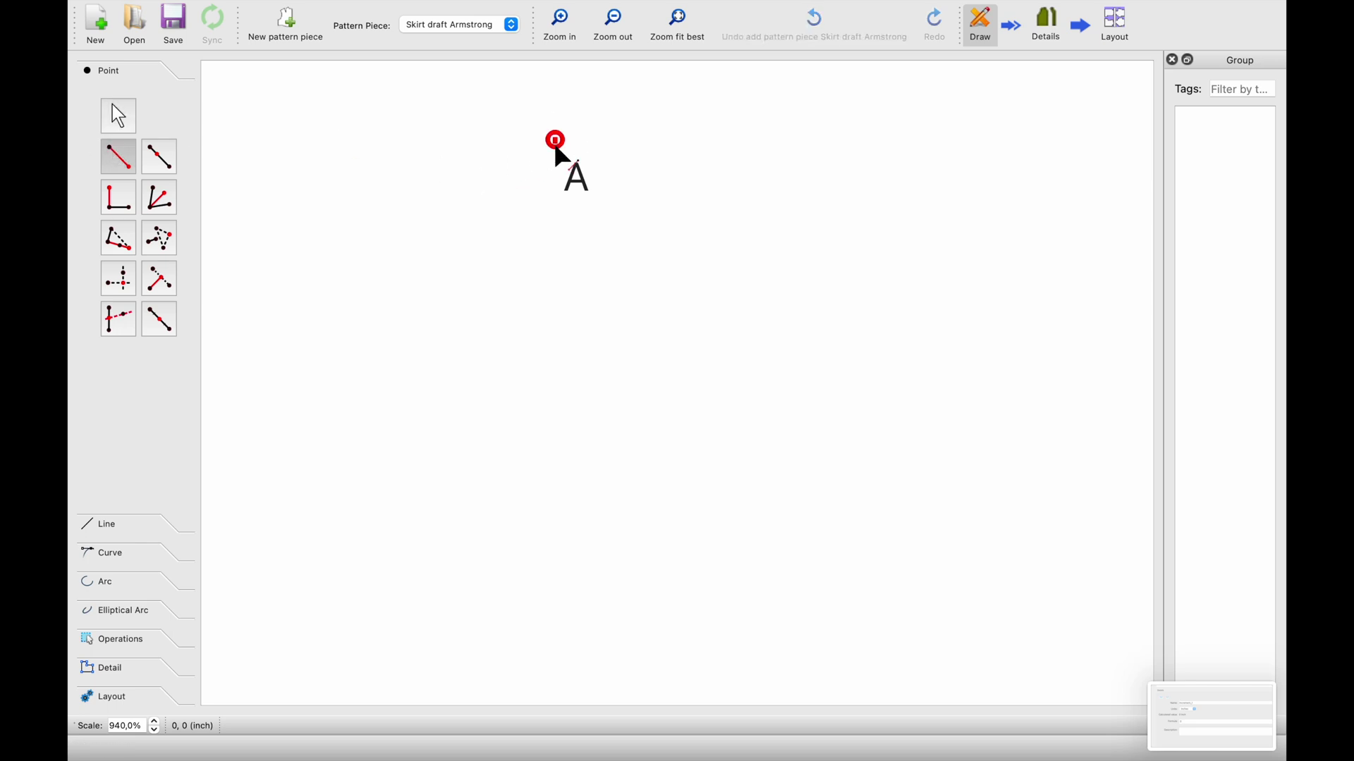
{"action": "left_click", "coordinate": [595, 512]}
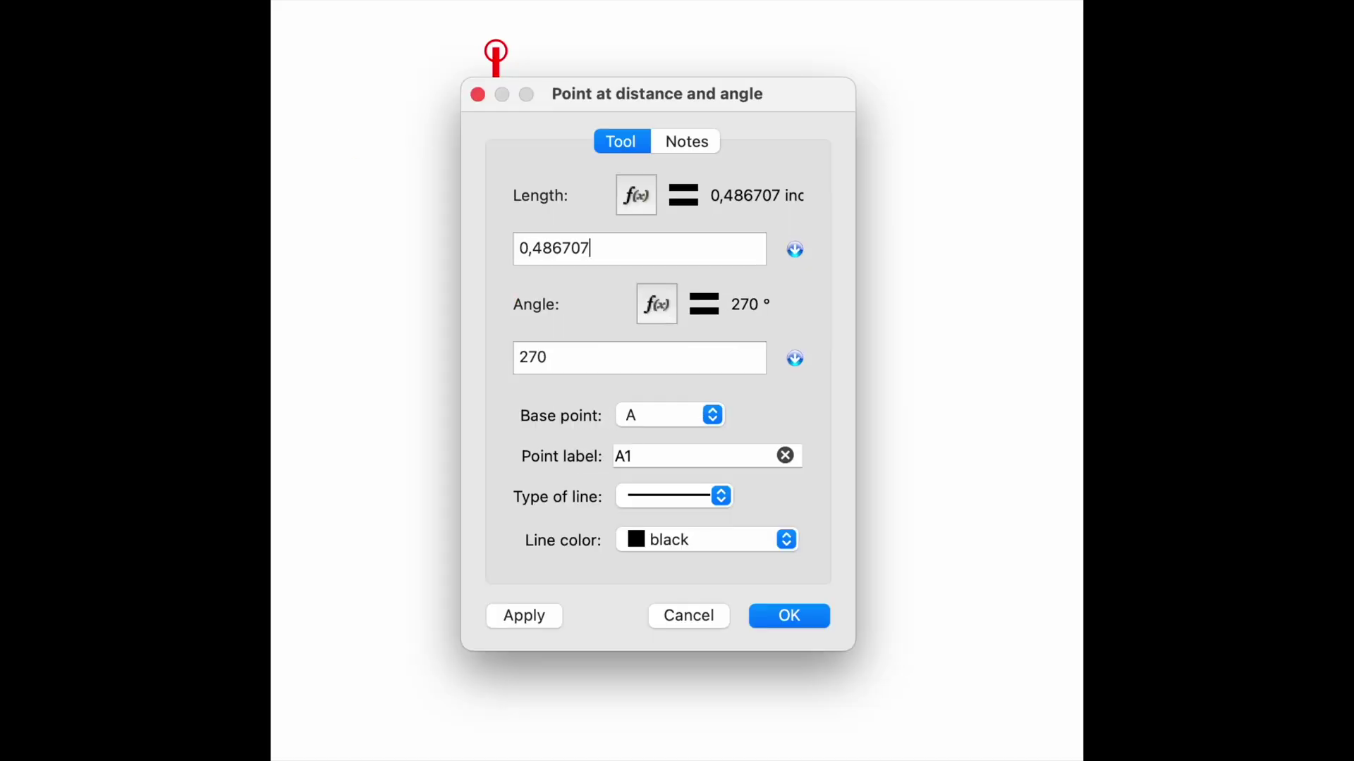
{"action": "left_click", "coordinate": [637, 192]}
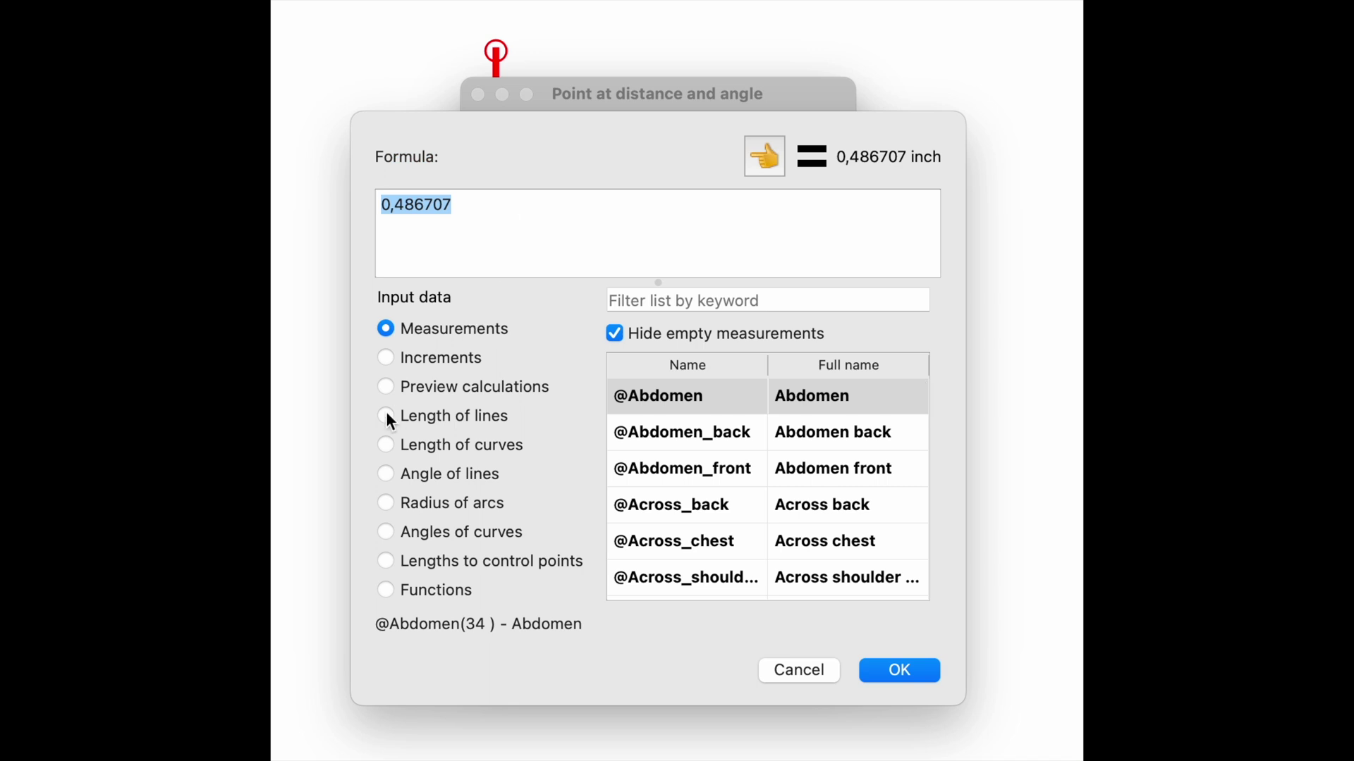
{"action": "left_click", "coordinate": [388, 359]}
{"action": "left_click", "coordinate": [664, 399]}
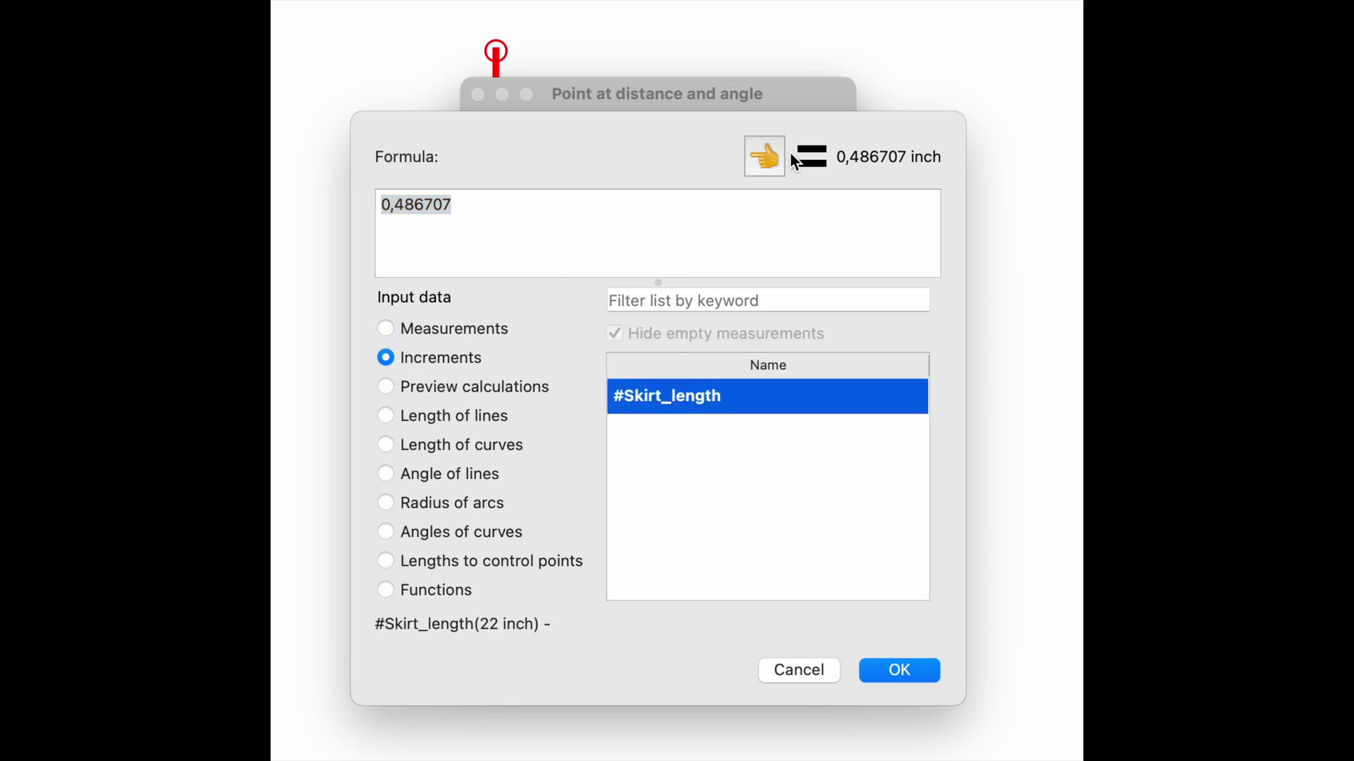
{"action": "left_click", "coordinate": [769, 156]}
{"action": "left_click", "coordinate": [898, 669]}
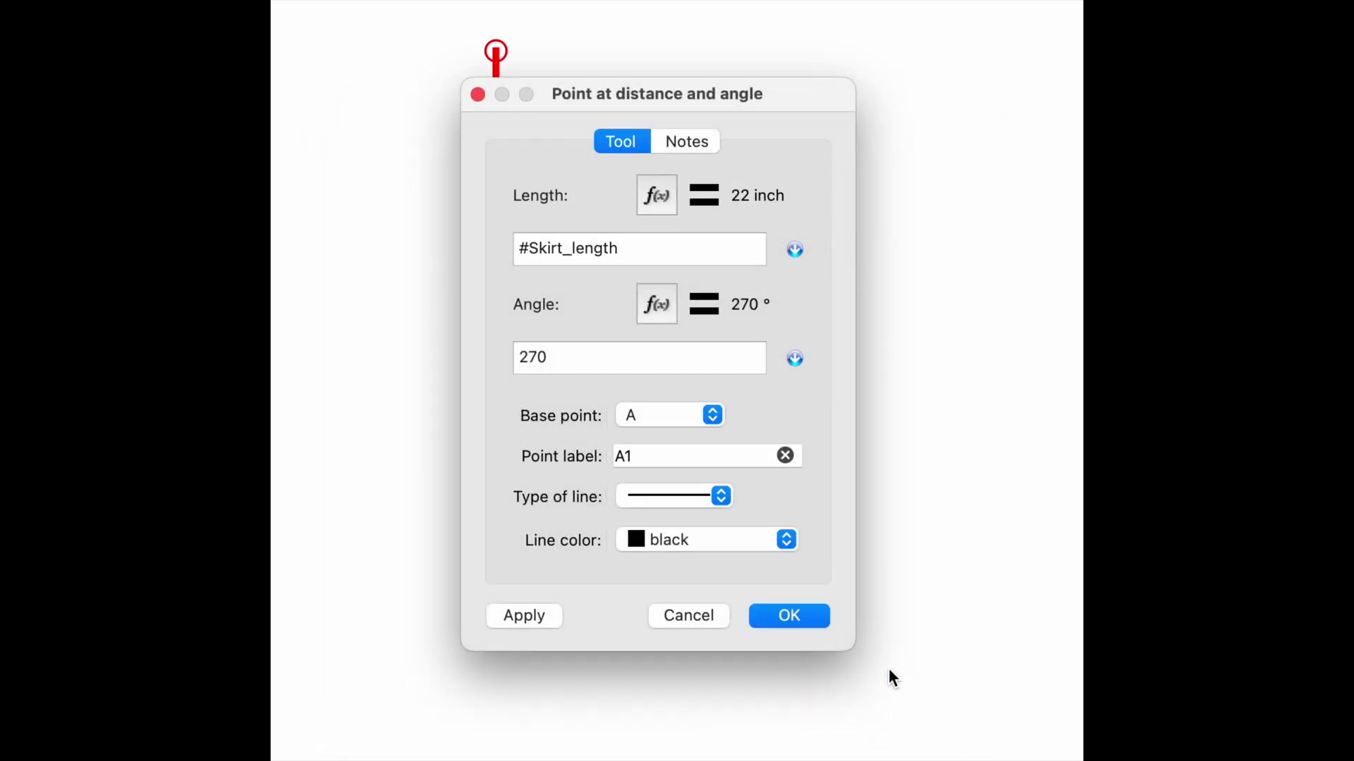
{"action": "left_click", "coordinate": [791, 619]}
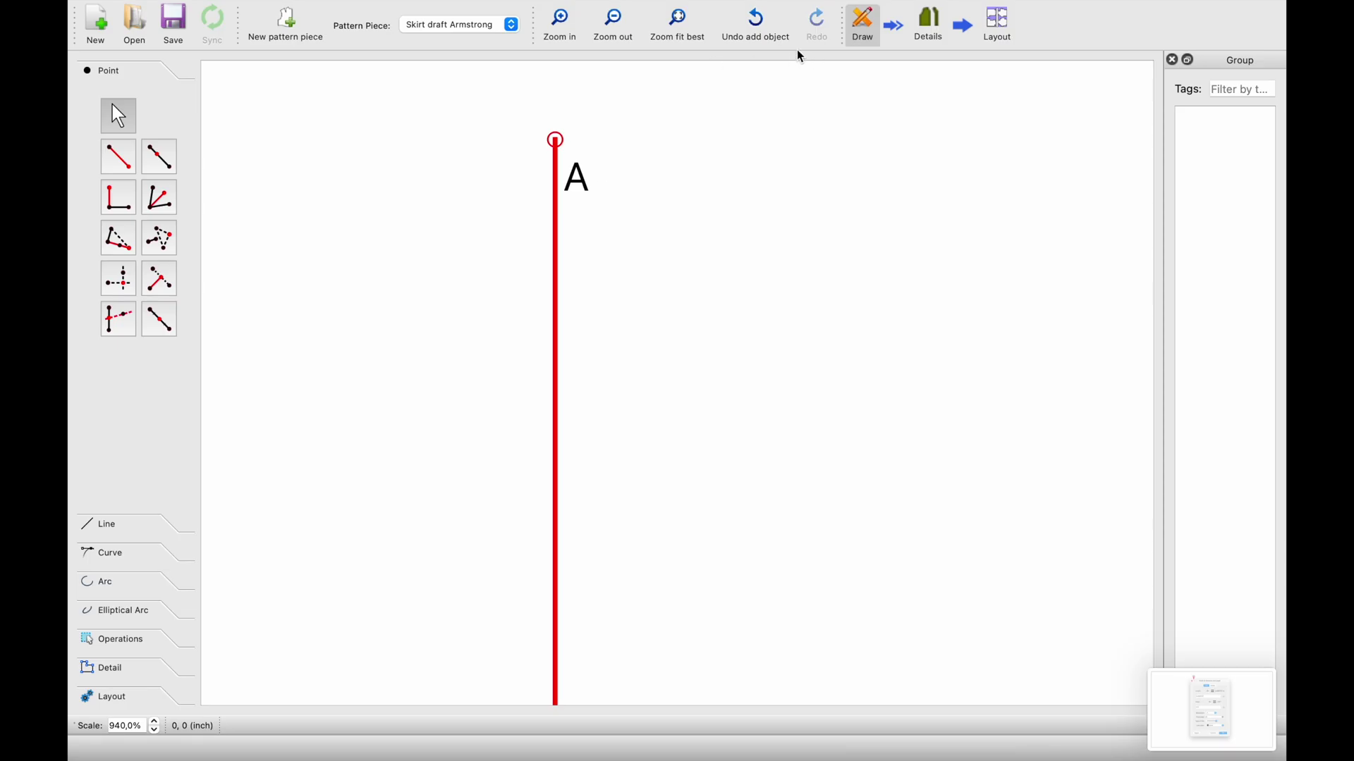
Step: Place a point at a distance along the line from A to A1, about 6.64 inches from A
{"action": "left_click", "coordinate": [677, 25]}
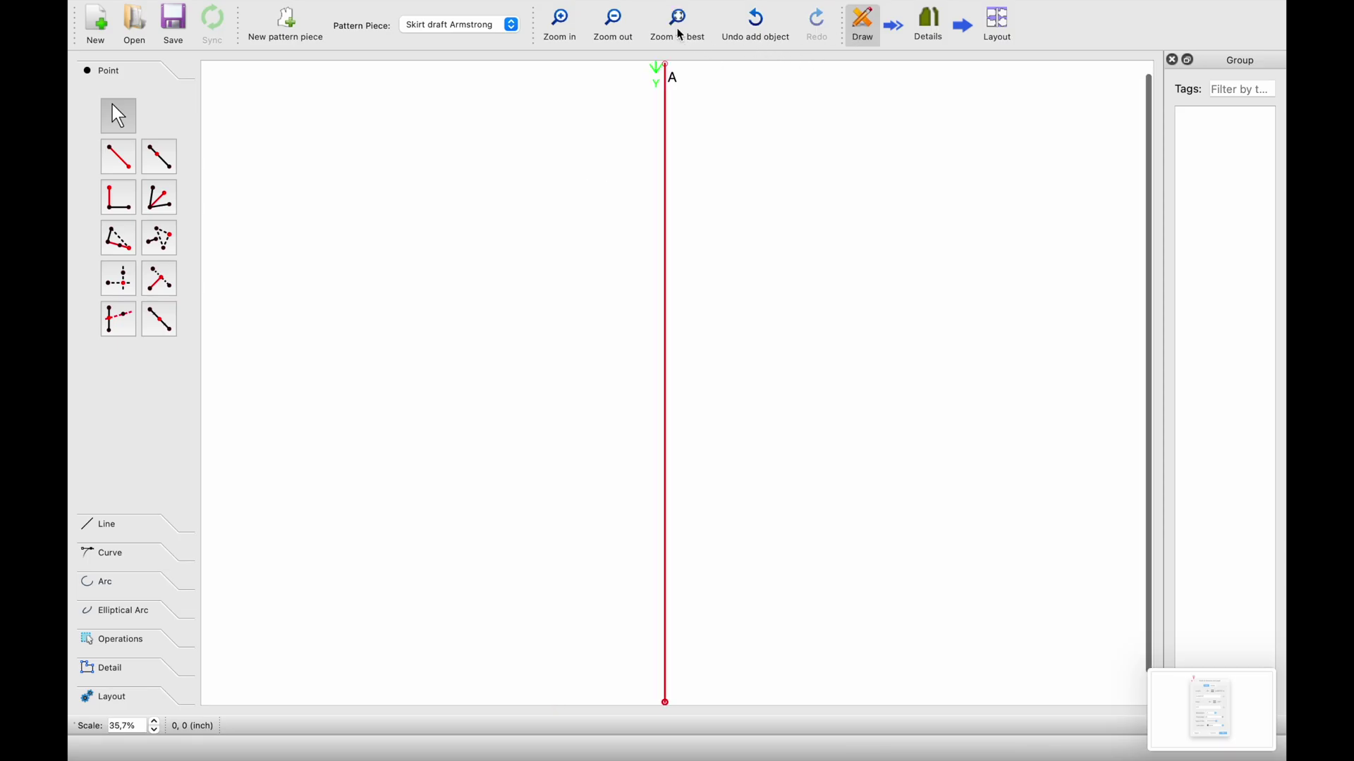
{"action": "scroll", "coordinate": [719, 131], "scroll_direction": "down", "scroll_amount": 2}
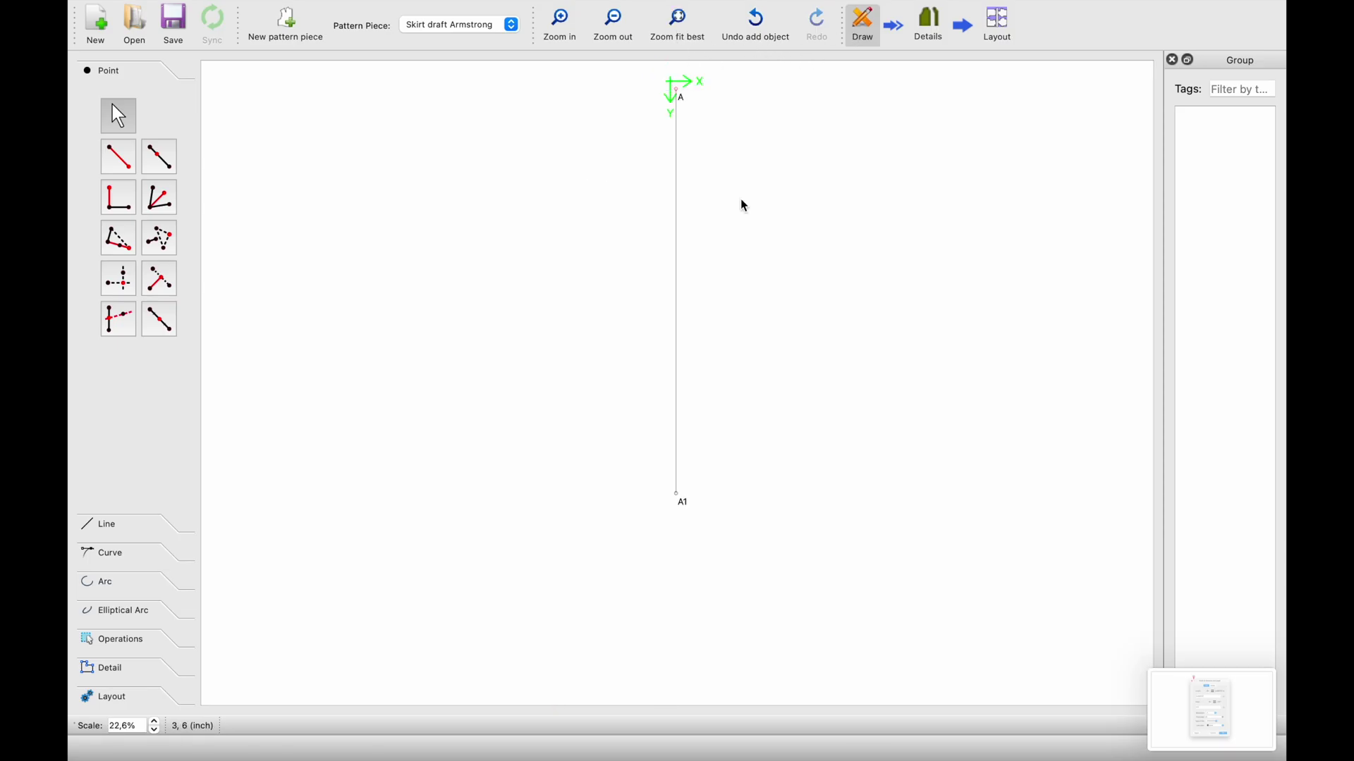
{"action": "left_click", "coordinate": [168, 163]}
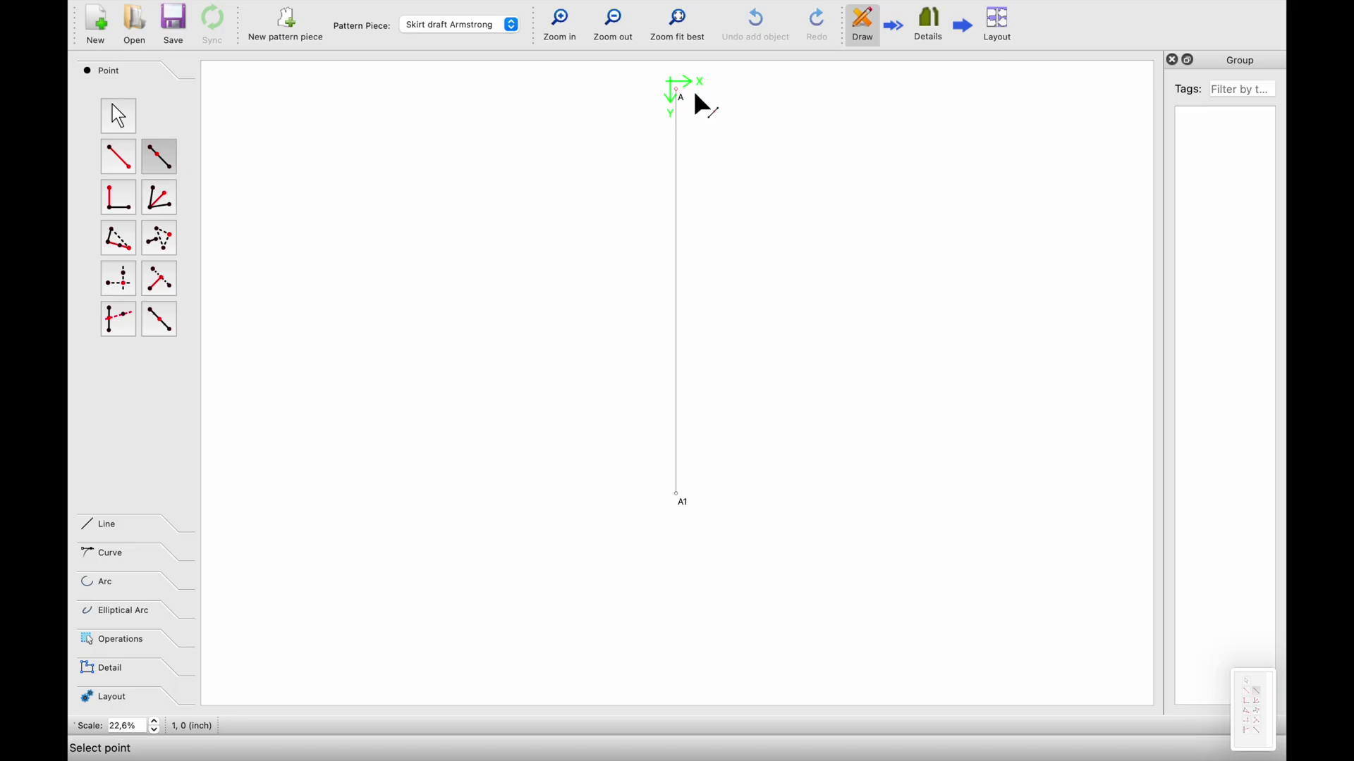
{"action": "left_click", "coordinate": [677, 90]}
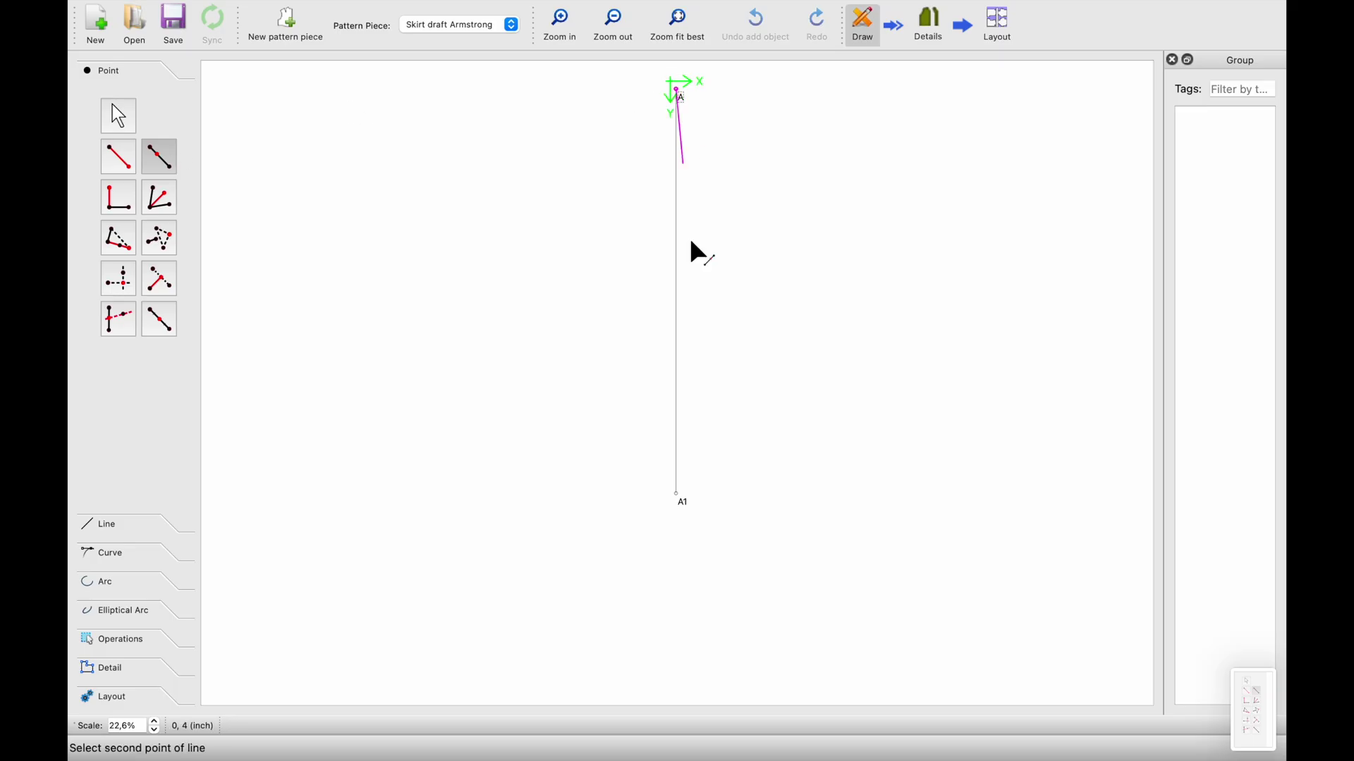
{"action": "left_click", "coordinate": [681, 498]}
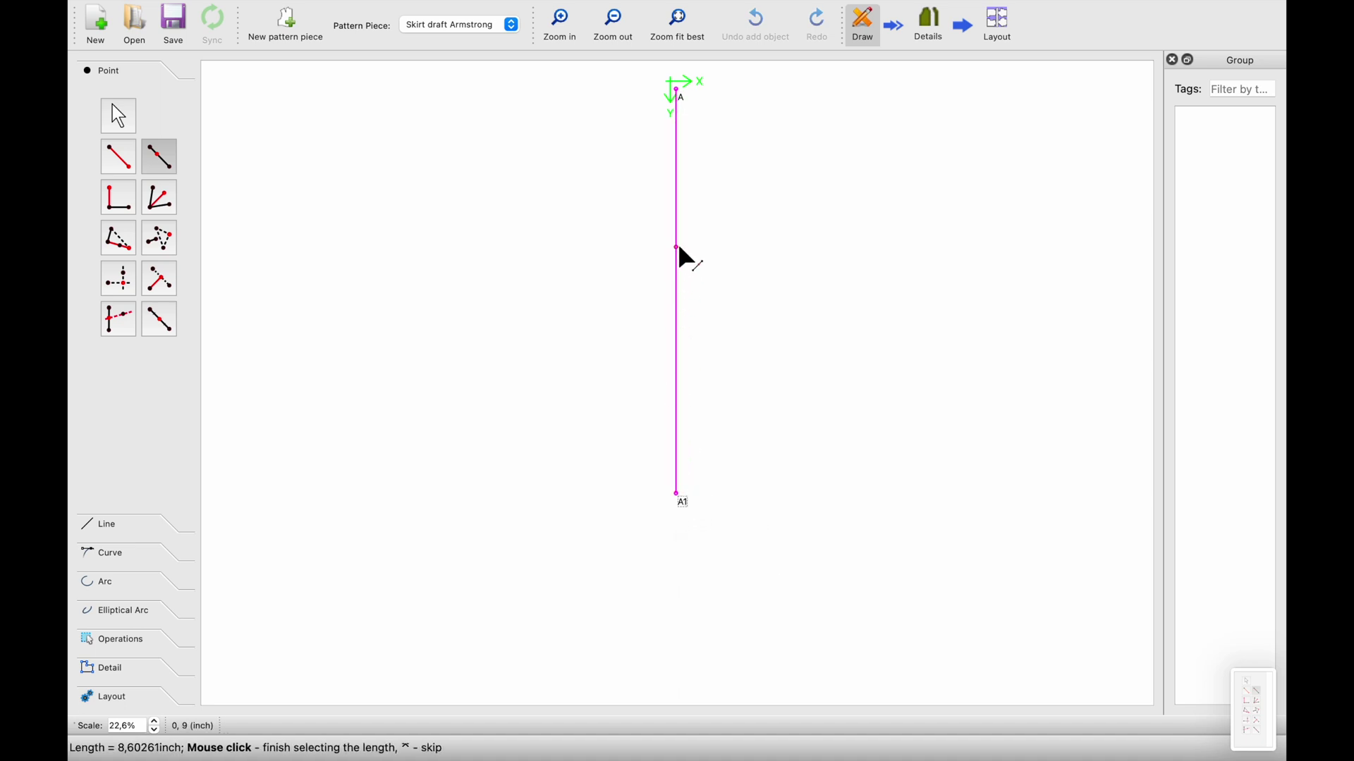
{"action": "scroll", "coordinate": [681, 246], "scroll_direction": "up", "scroll_amount": 3}
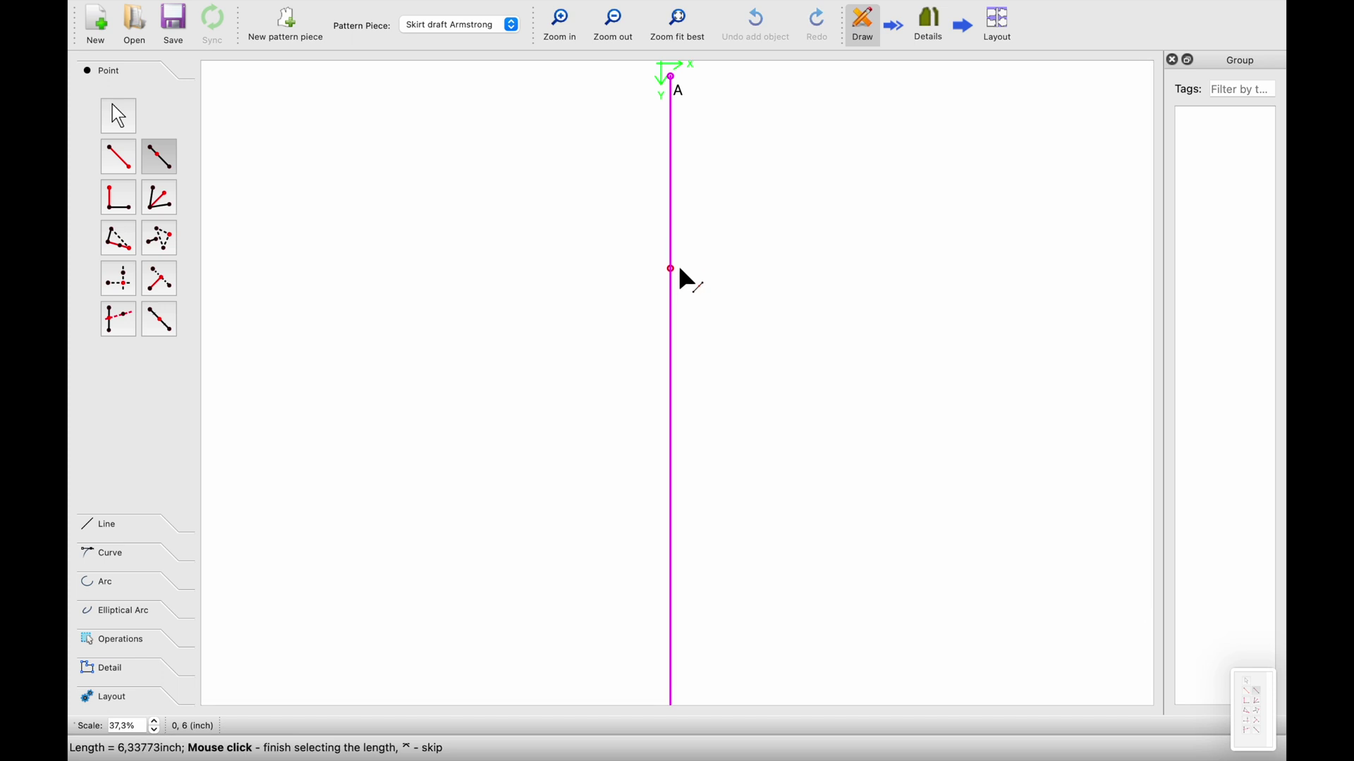
{"action": "left_click", "coordinate": [679, 278]}
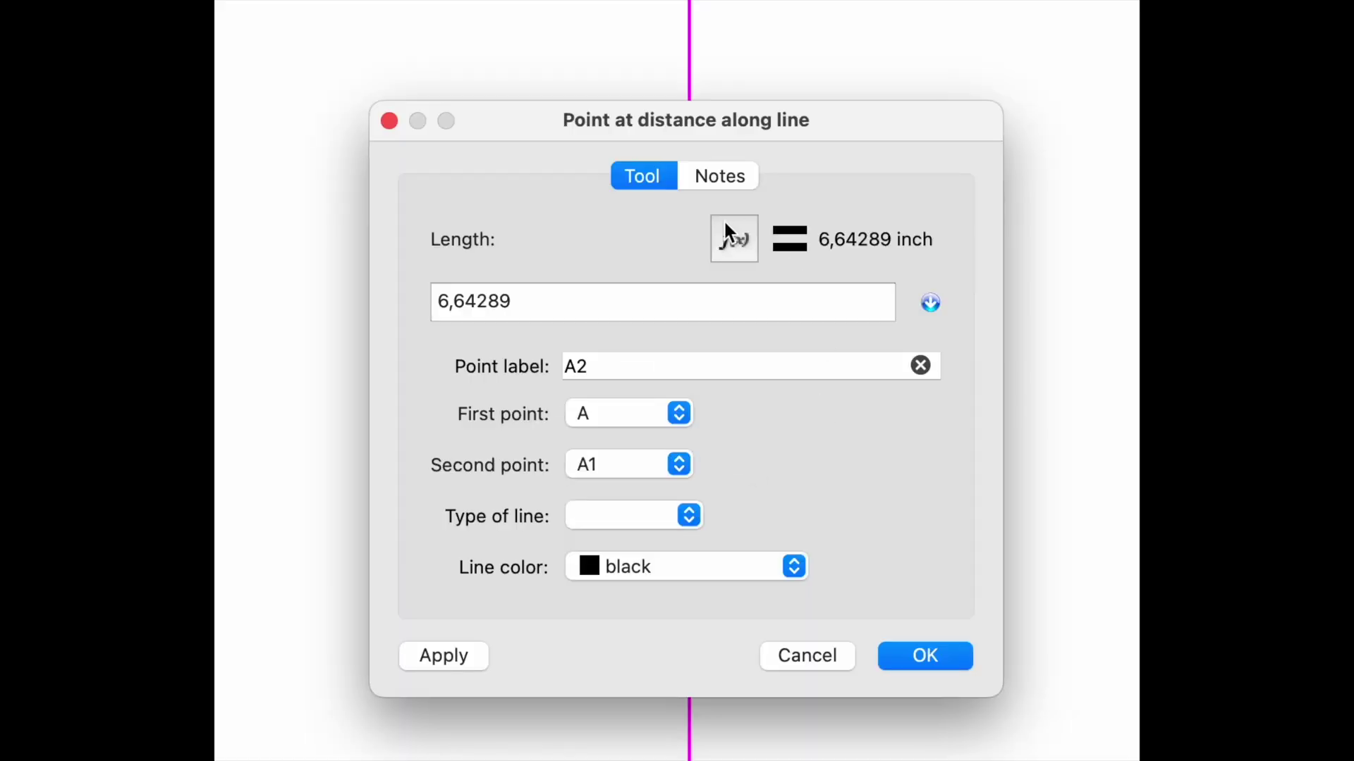
{"action": "left_click", "coordinate": [726, 232]}
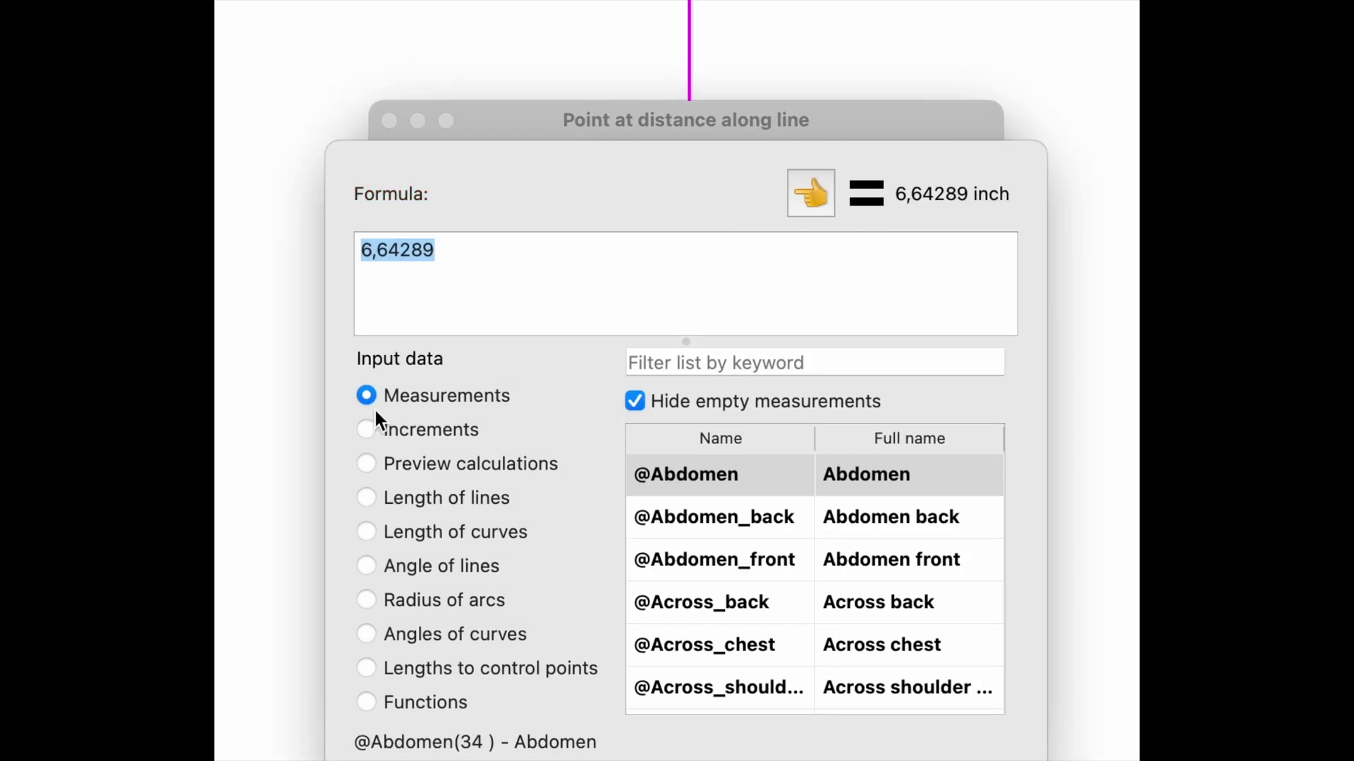
{"action": "left_click", "coordinate": [666, 363]}
{"action": "type", "text": "ce"}
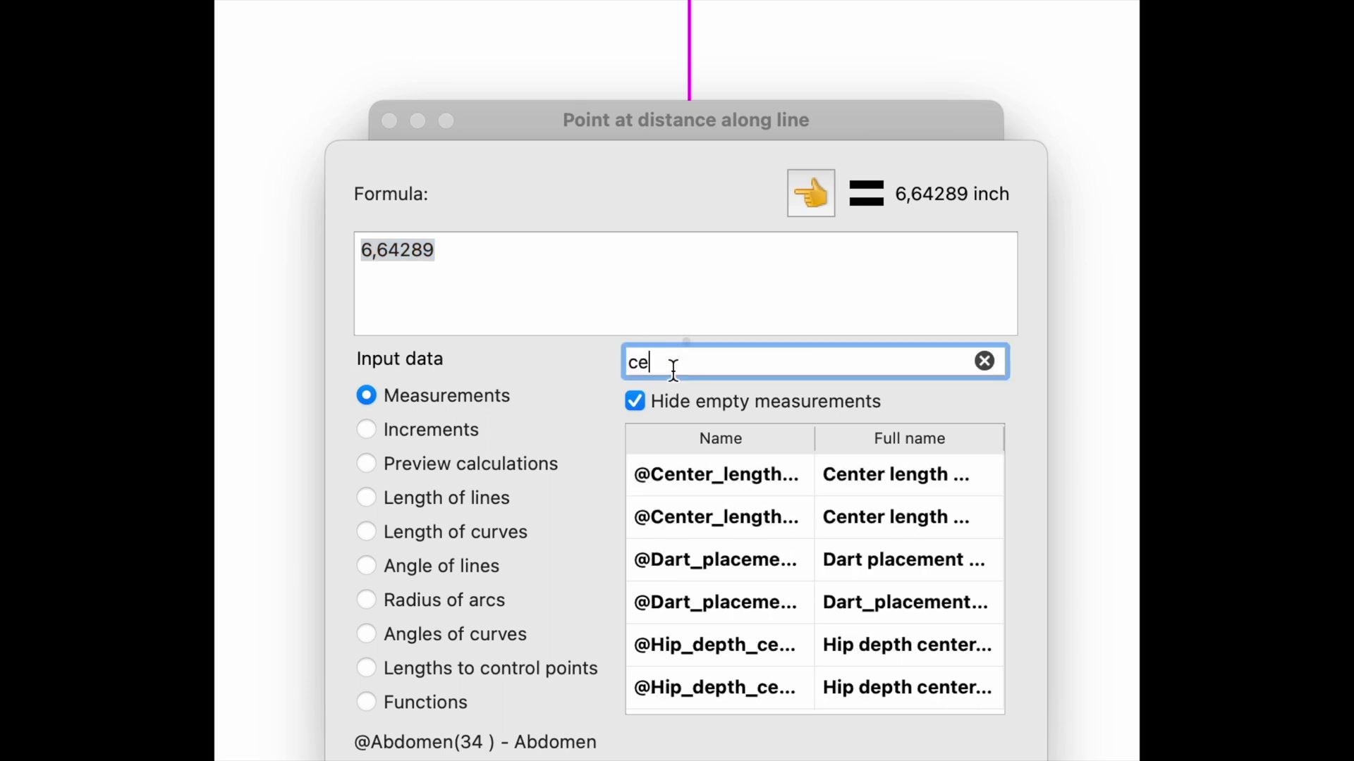
{"action": "type", "text": "n"}
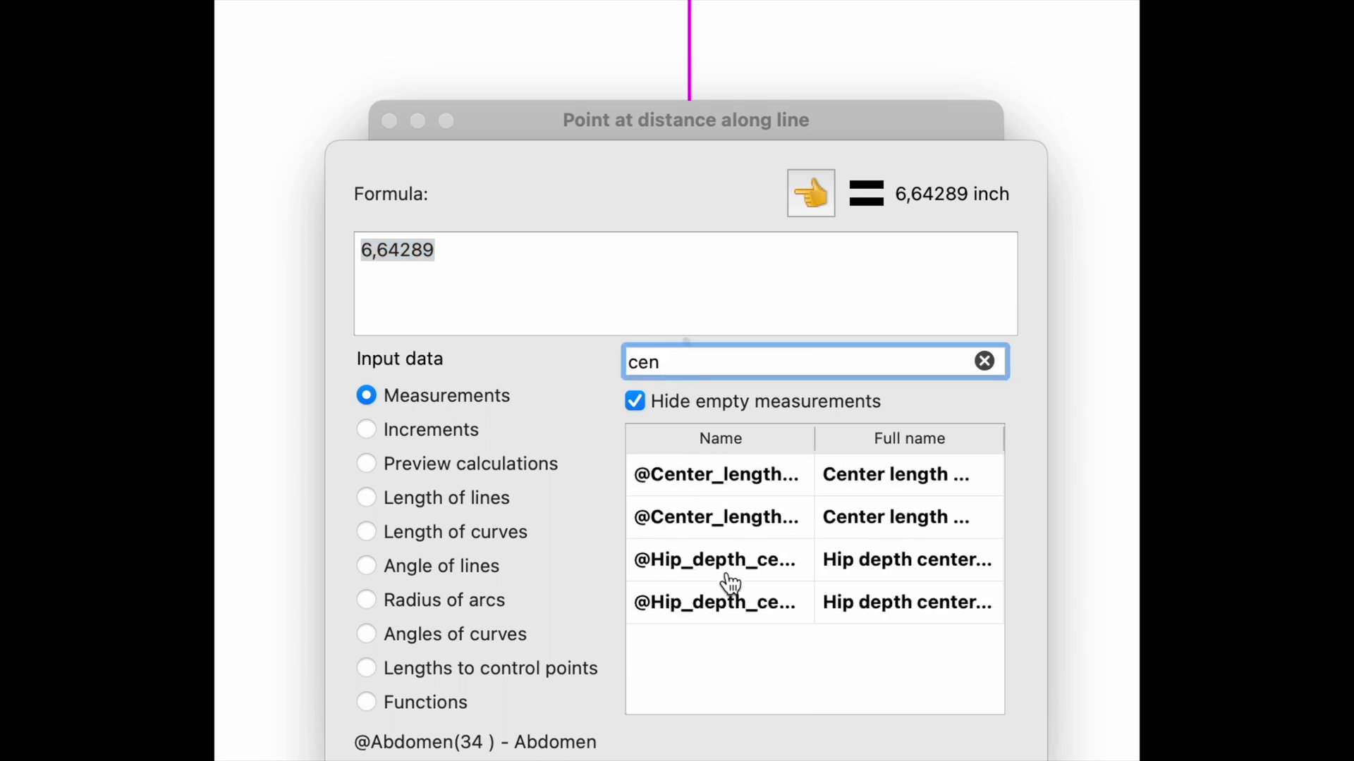
{"action": "left_click", "coordinate": [746, 605]}
{"action": "left_click", "coordinate": [808, 201]}
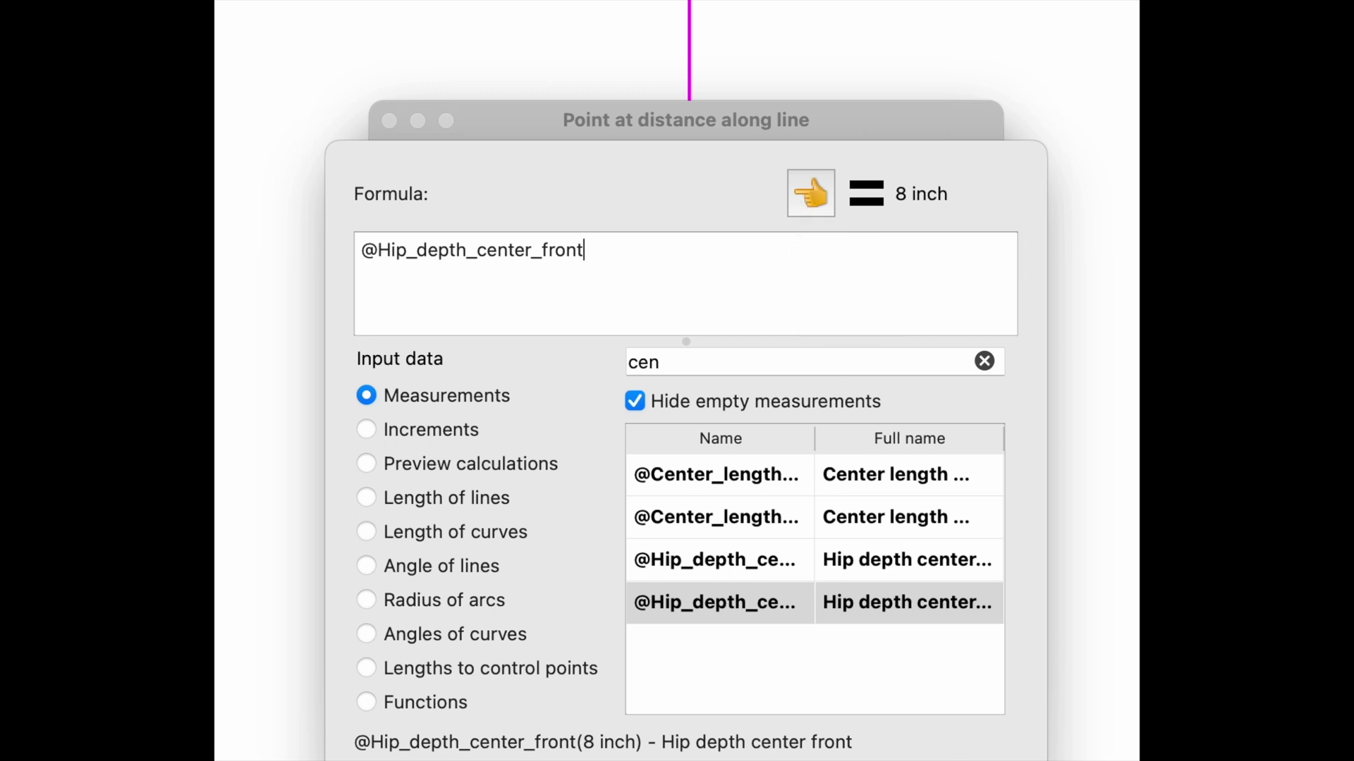
{"action": "left_click_drag", "start_coordinate": [780, 103], "coordinate": [777, 33]}
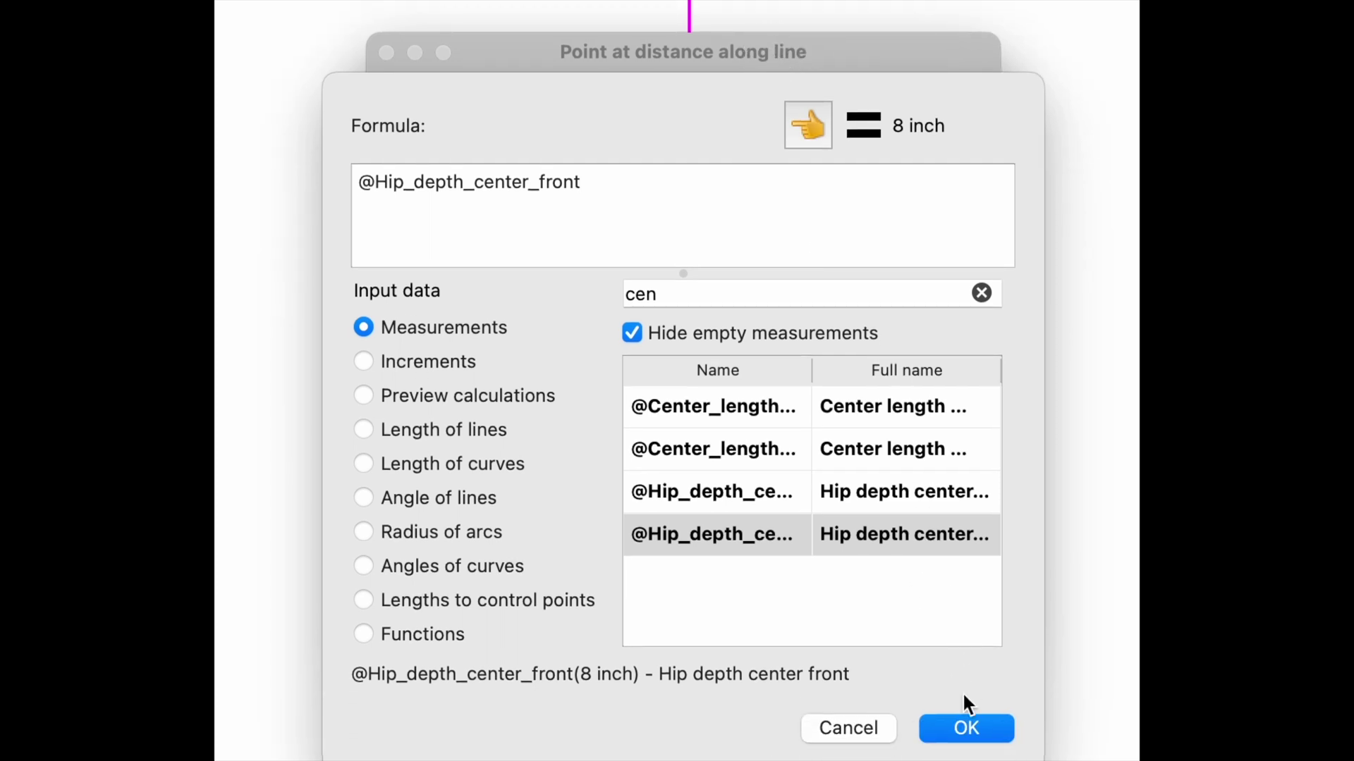
{"action": "left_click", "coordinate": [966, 733]}
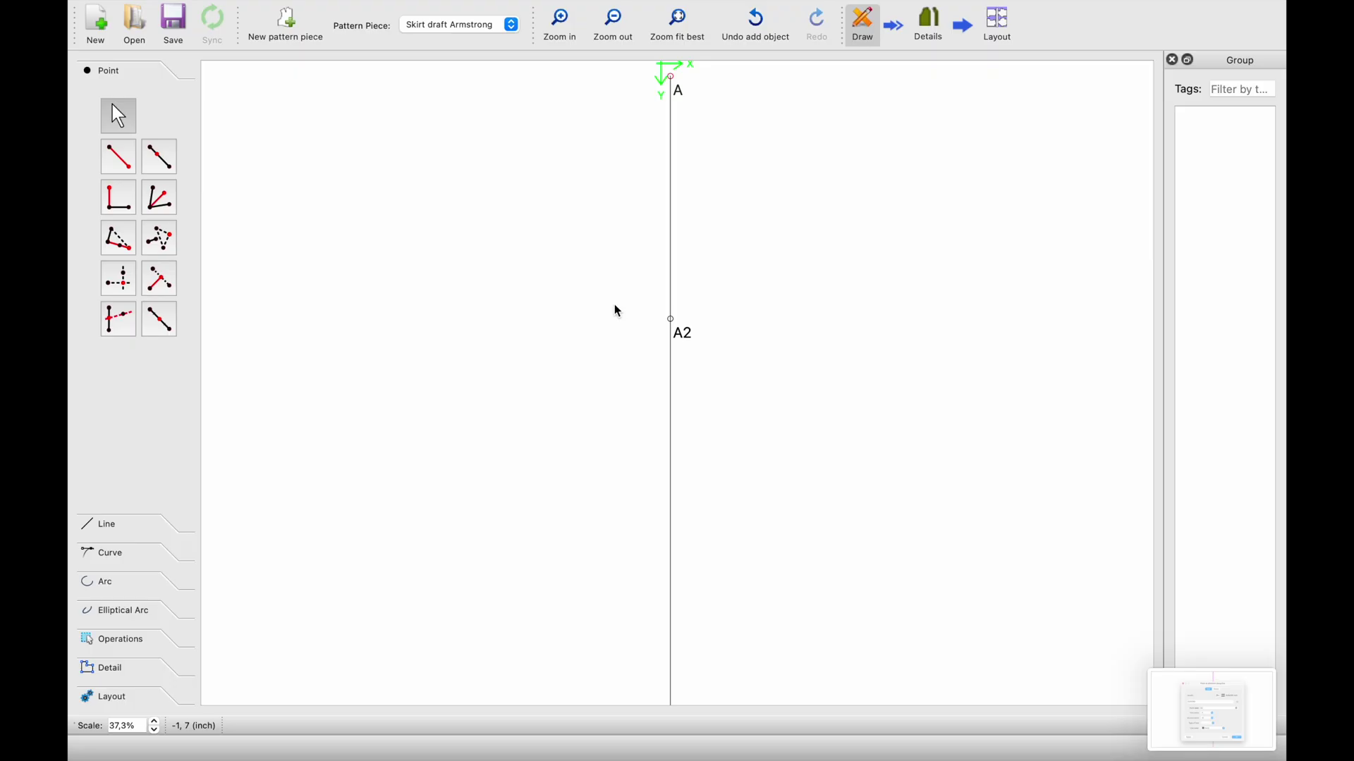
Step: Draw a line from point A at 180°, about 4.93 inches long, with the Point at distance and angle tool
{"action": "scroll", "coordinate": [588, 113], "scroll_direction": "up", "scroll_amount": 5, "text": "ctrl"}
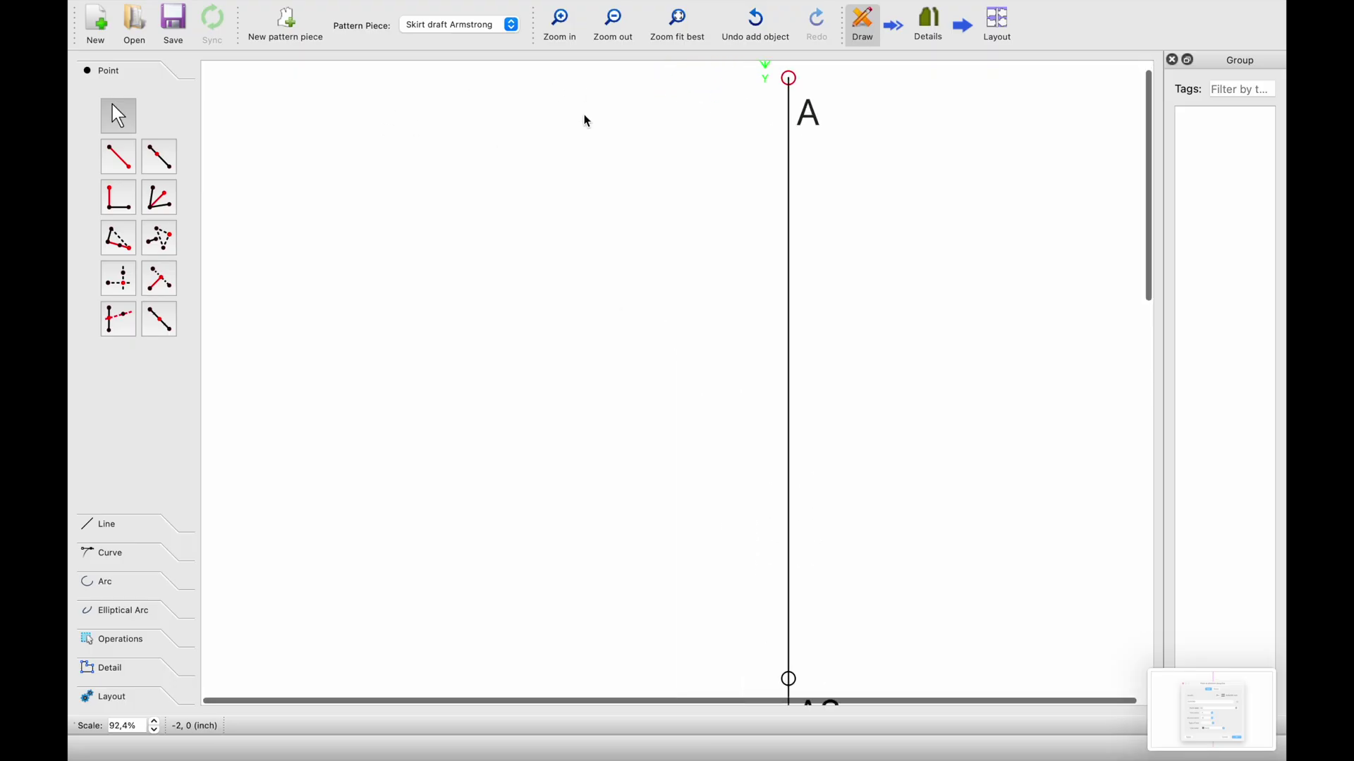
{"action": "left_click", "coordinate": [118, 156]}
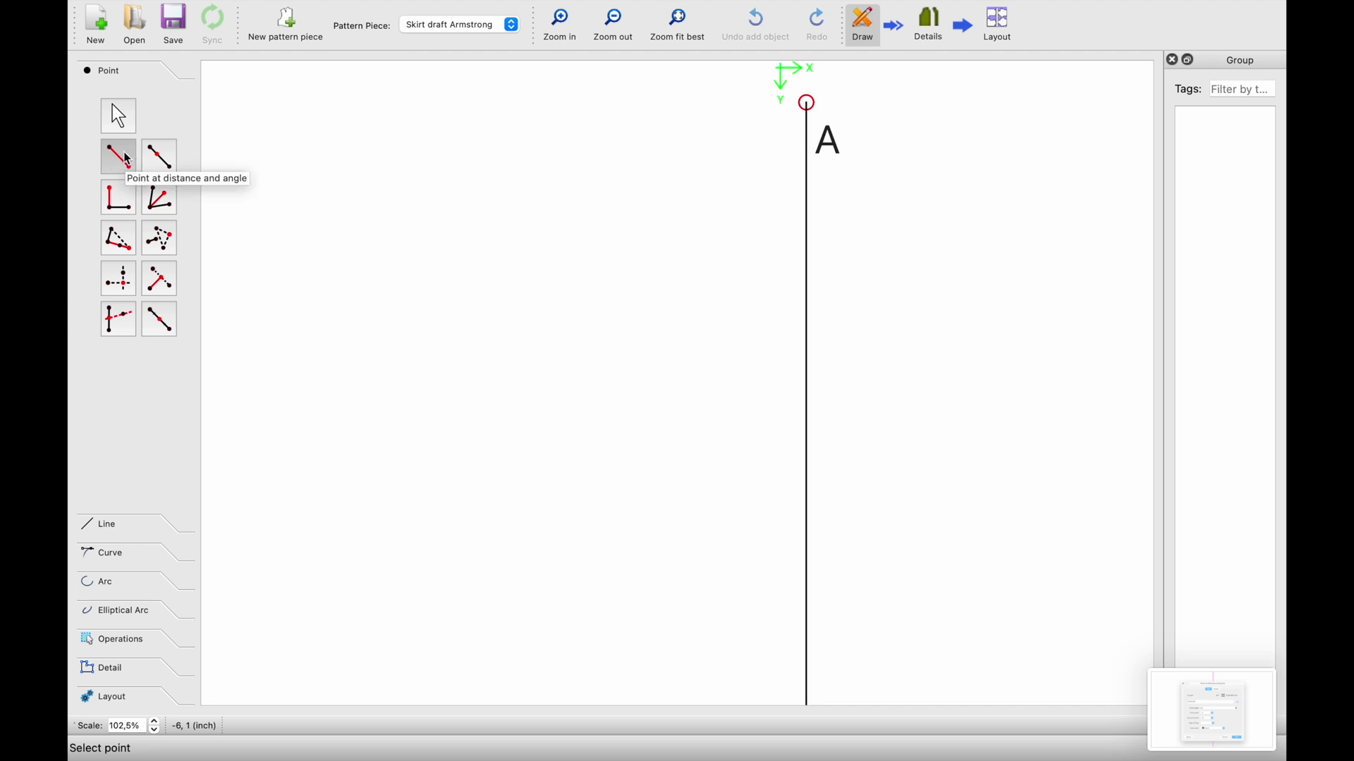
{"action": "left_click", "coordinate": [808, 103]}
{"action": "left_click", "coordinate": [406, 143]}
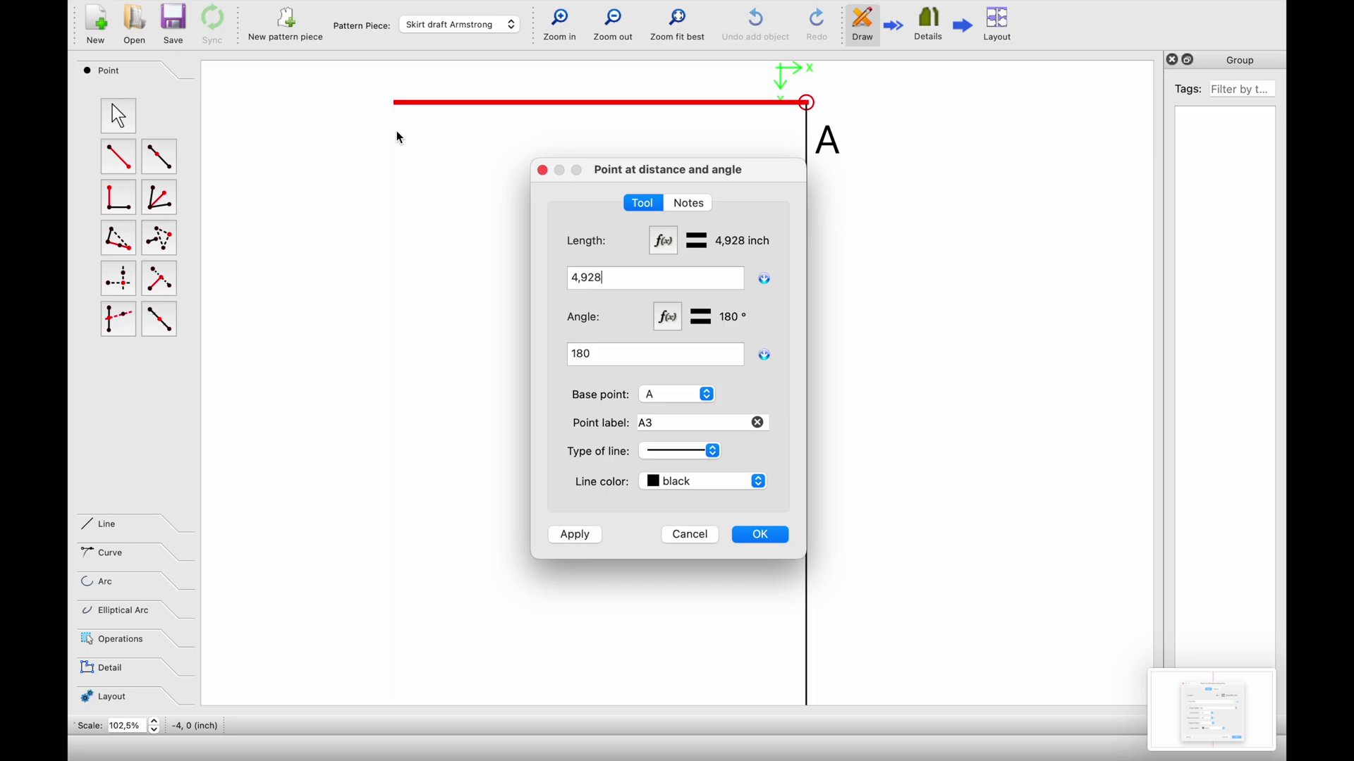
{"action": "left_click", "coordinate": [664, 239]}
{"action": "type", "text": "hip"}
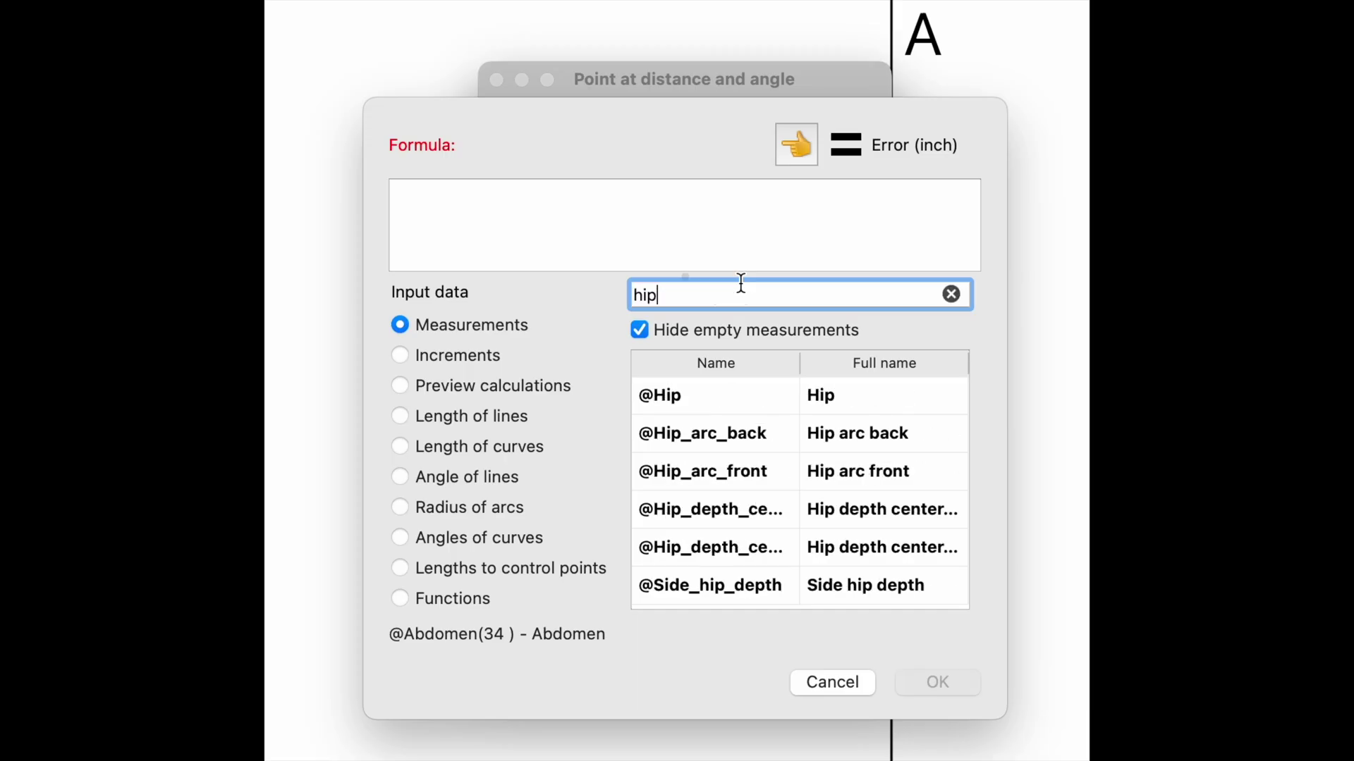
{"action": "left_click", "coordinate": [758, 448]}
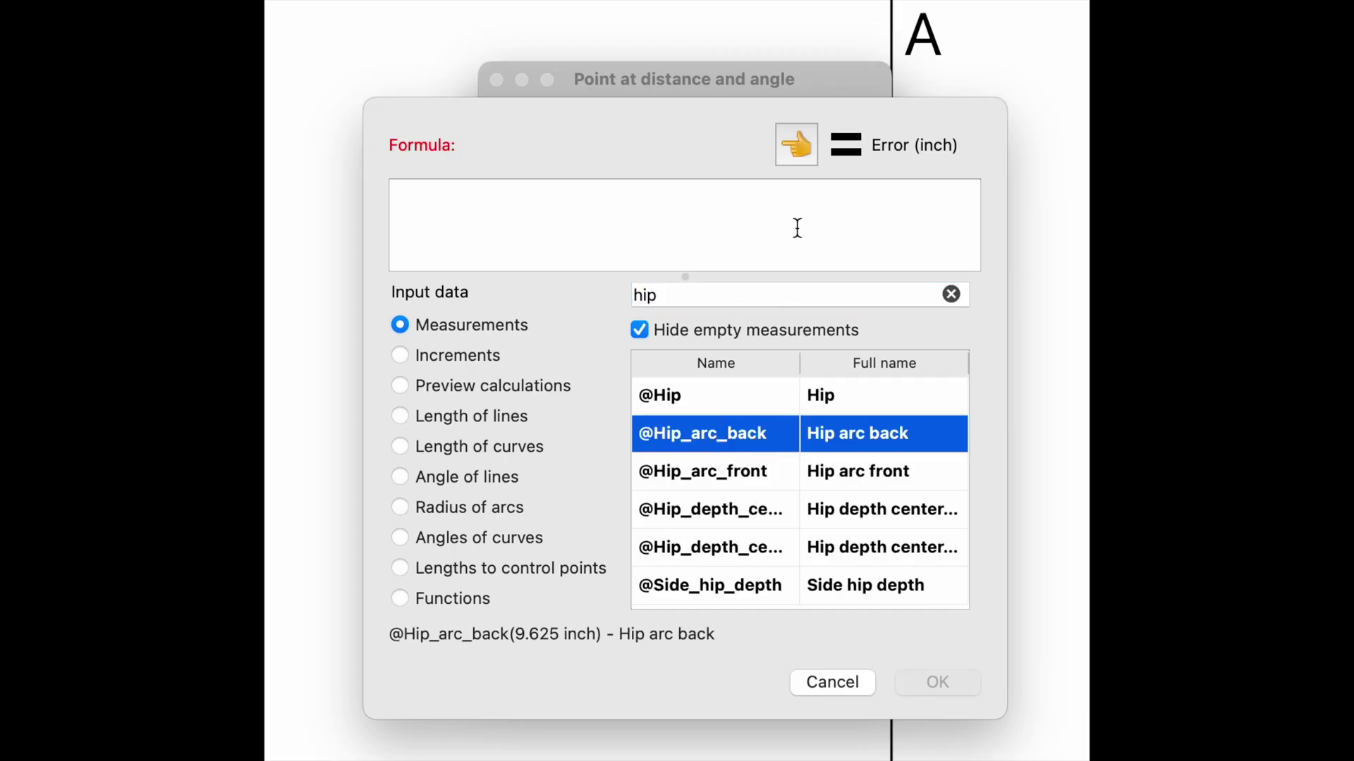
{"action": "left_click", "coordinate": [796, 146]}
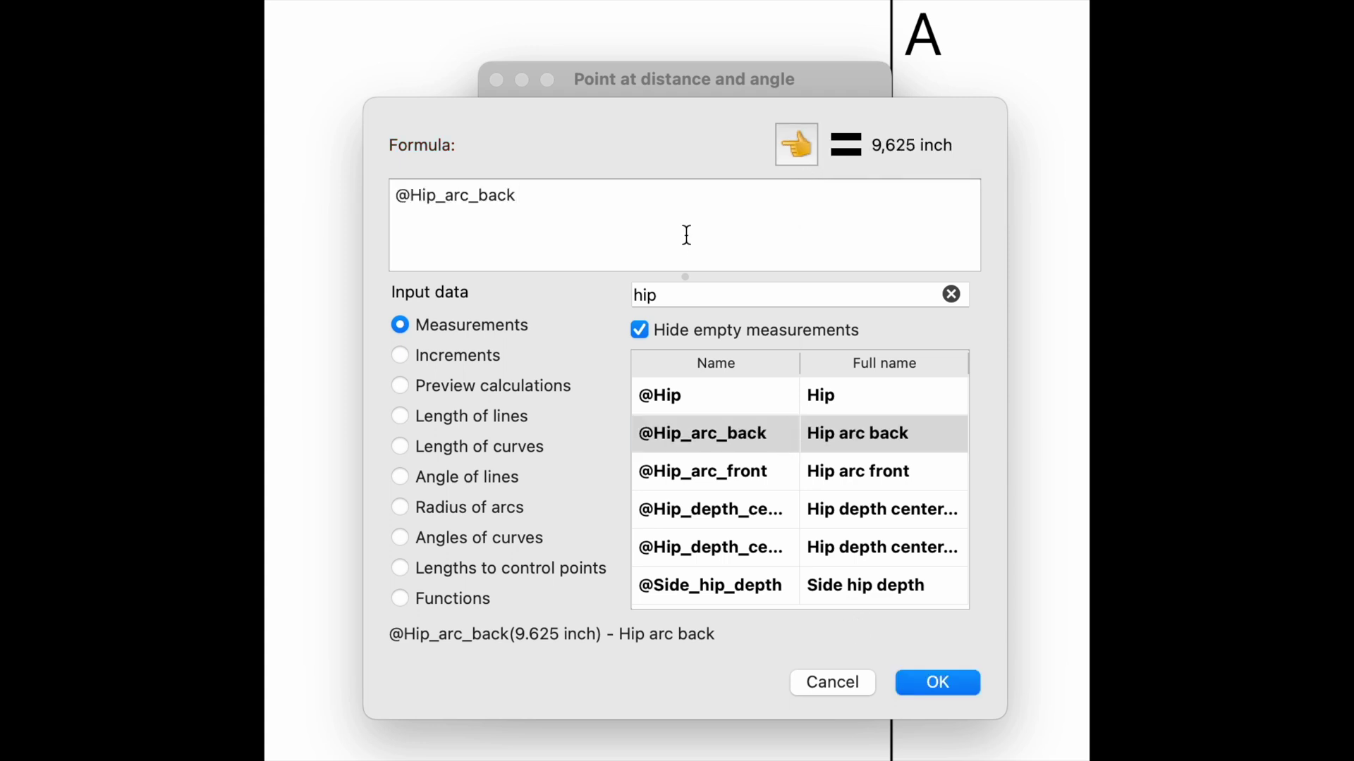
{"action": "type", "text": "+"}
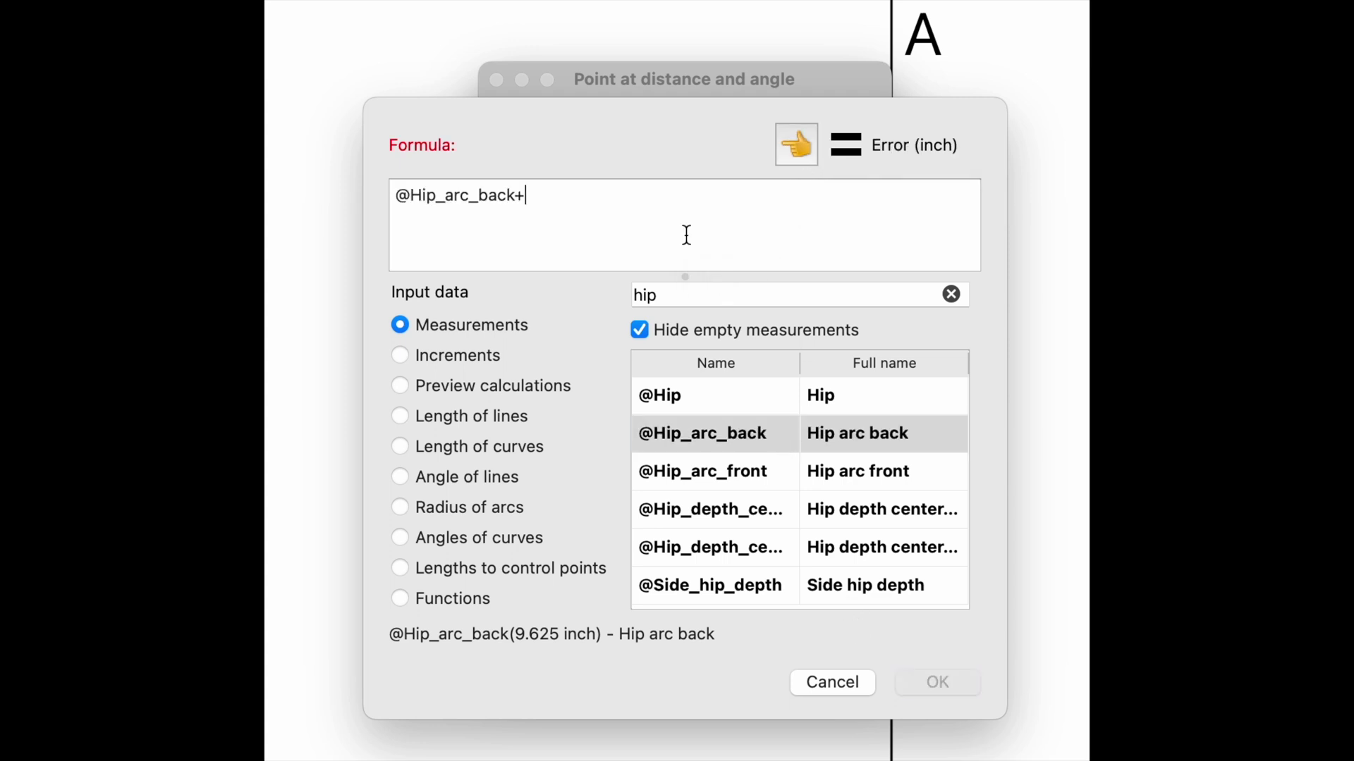
{"action": "type", "text": "1/2"}
{"action": "left_click", "coordinate": [935, 683]}
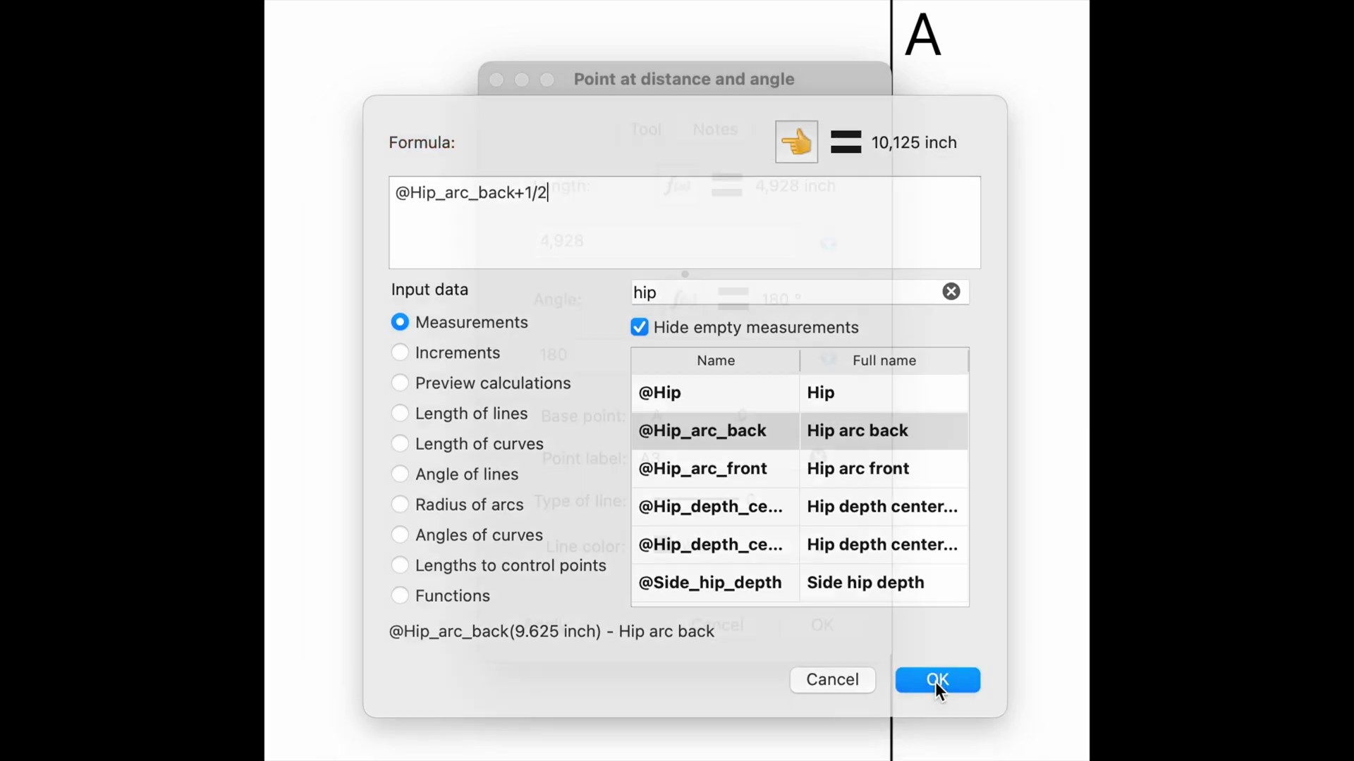
{"action": "left_click", "coordinate": [818, 626]}
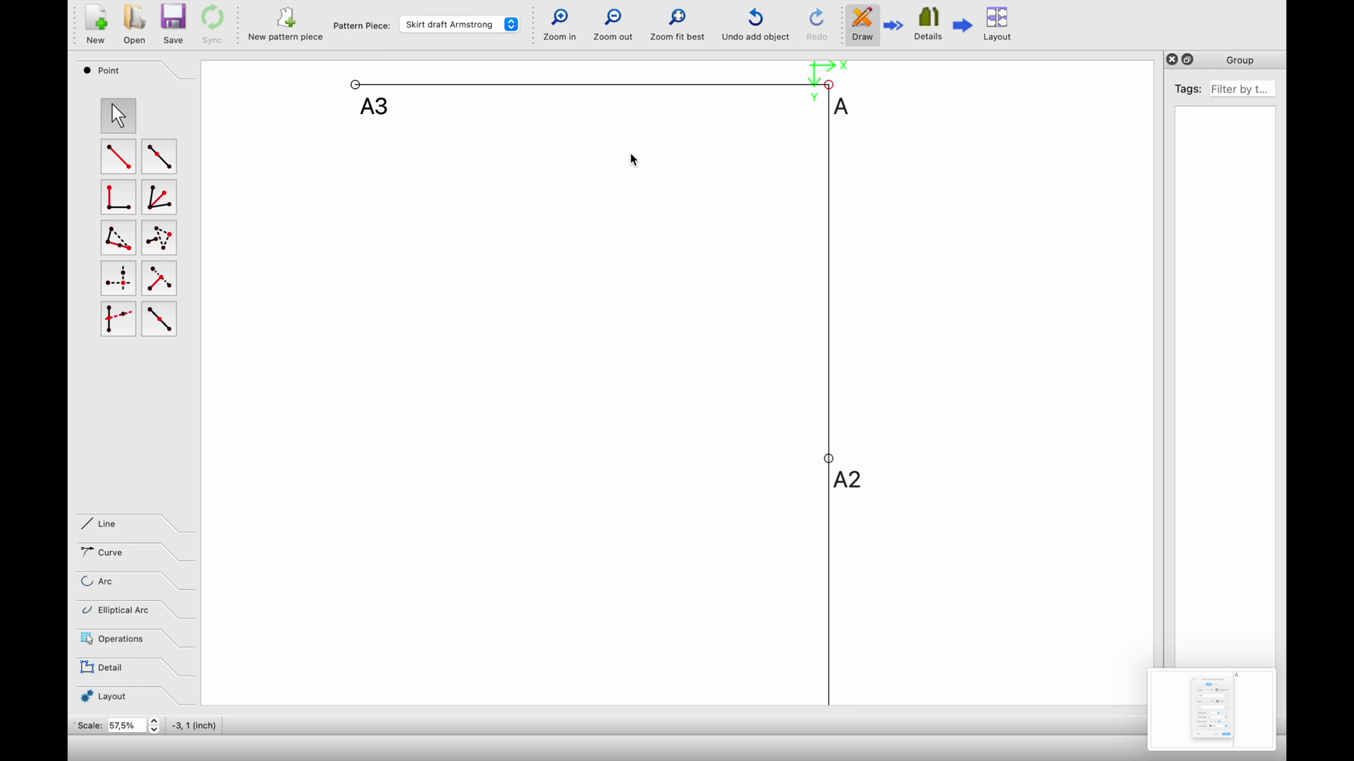
Step: Place points where the vertical through A3 meets the horizontals through A2 and A1, taking the second vertical from A4
{"action": "scroll", "coordinate": [631, 156], "scroll_direction": "down", "scroll_amount": 5, "text": "ctrl"}
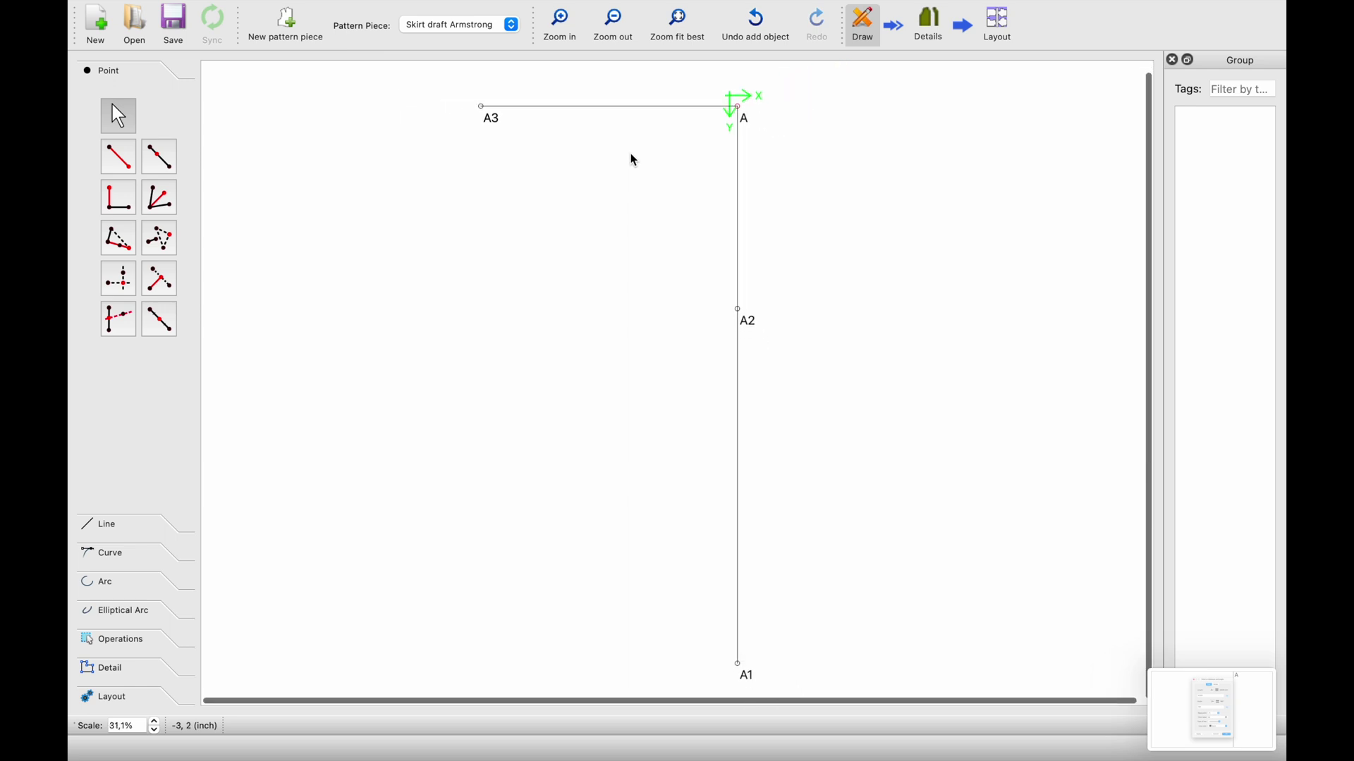
{"action": "left_click", "coordinate": [126, 284]}
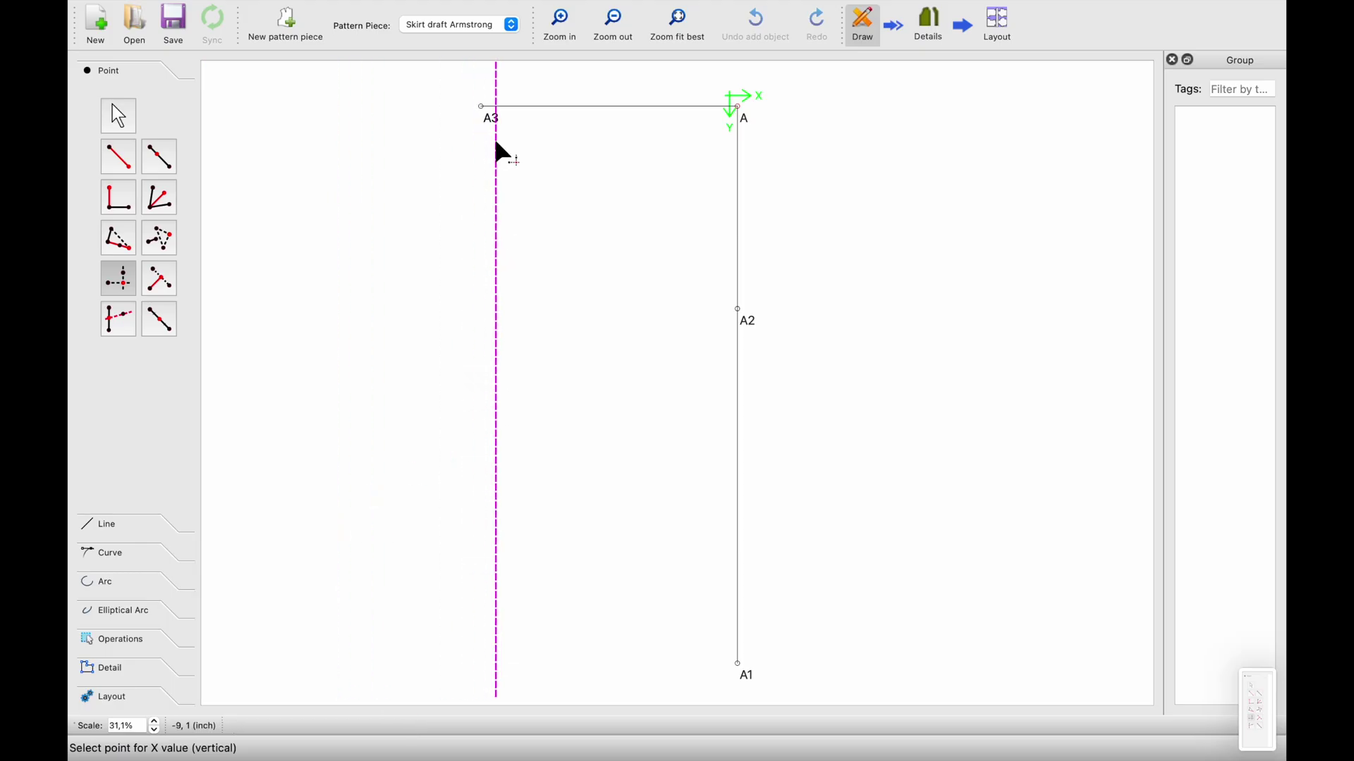
{"action": "left_click", "coordinate": [487, 112]}
{"action": "left_click", "coordinate": [739, 316]}
{"action": "left_click", "coordinate": [126, 282]}
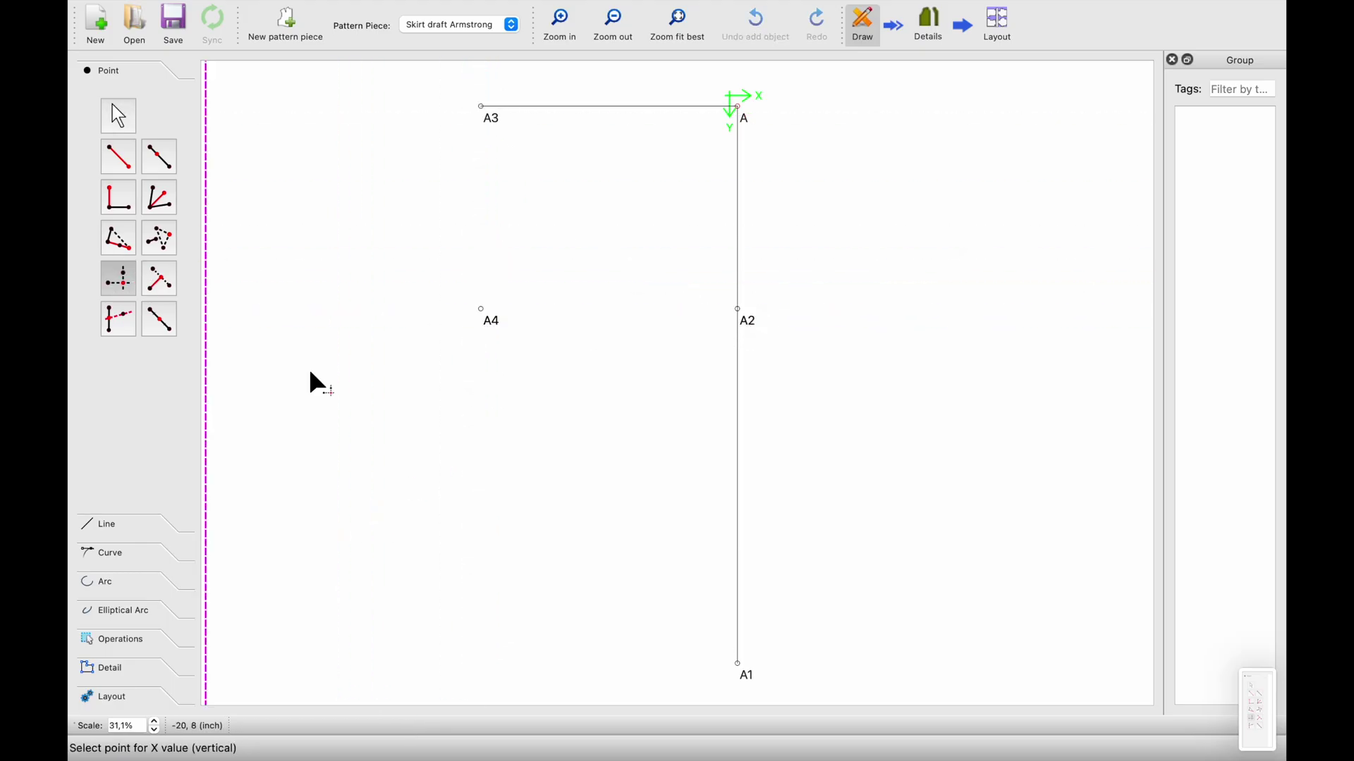
{"action": "left_click", "coordinate": [482, 310]}
{"action": "left_click", "coordinate": [748, 678]}
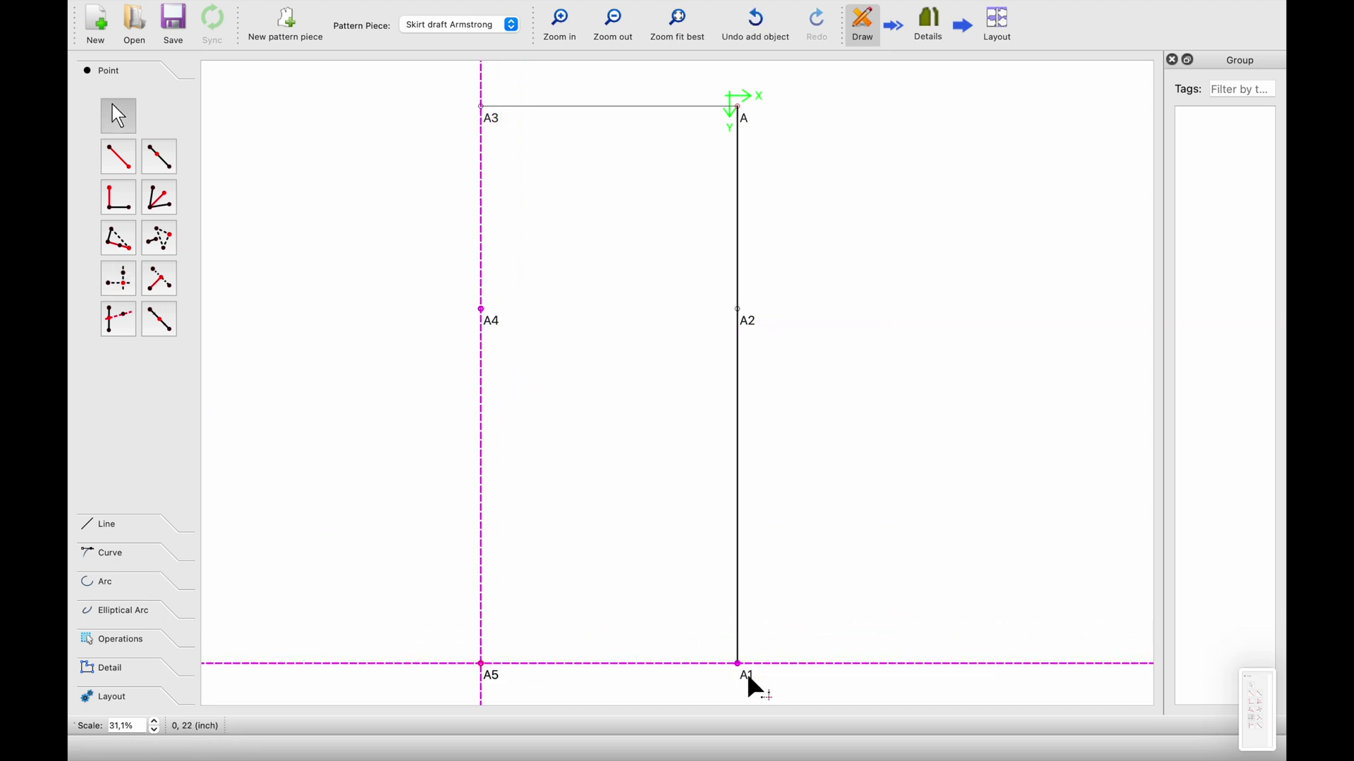
{"action": "left_click", "coordinate": [642, 618]}
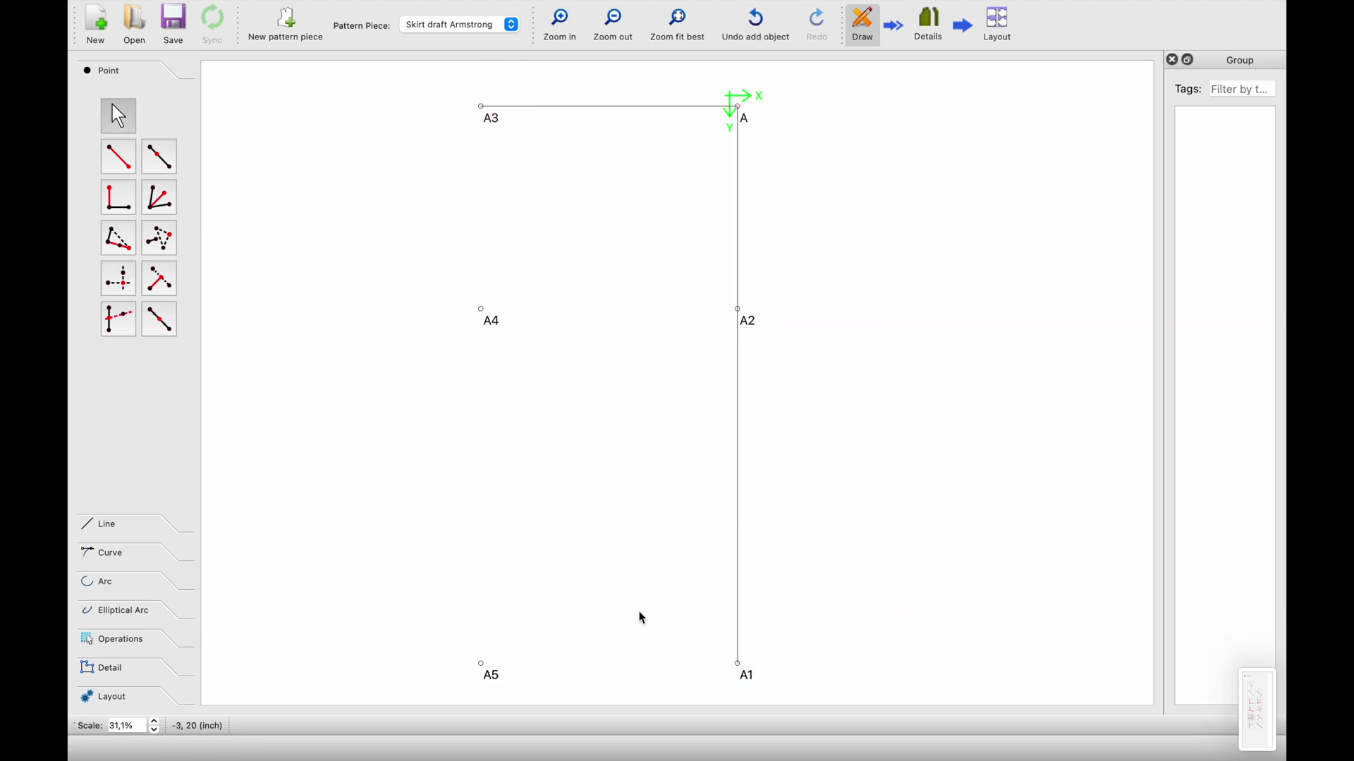
Step: Draw connecting lines from A3 to A5, from A4 to A2, and from A5 to A1
{"action": "left_click", "coordinate": [138, 531]}
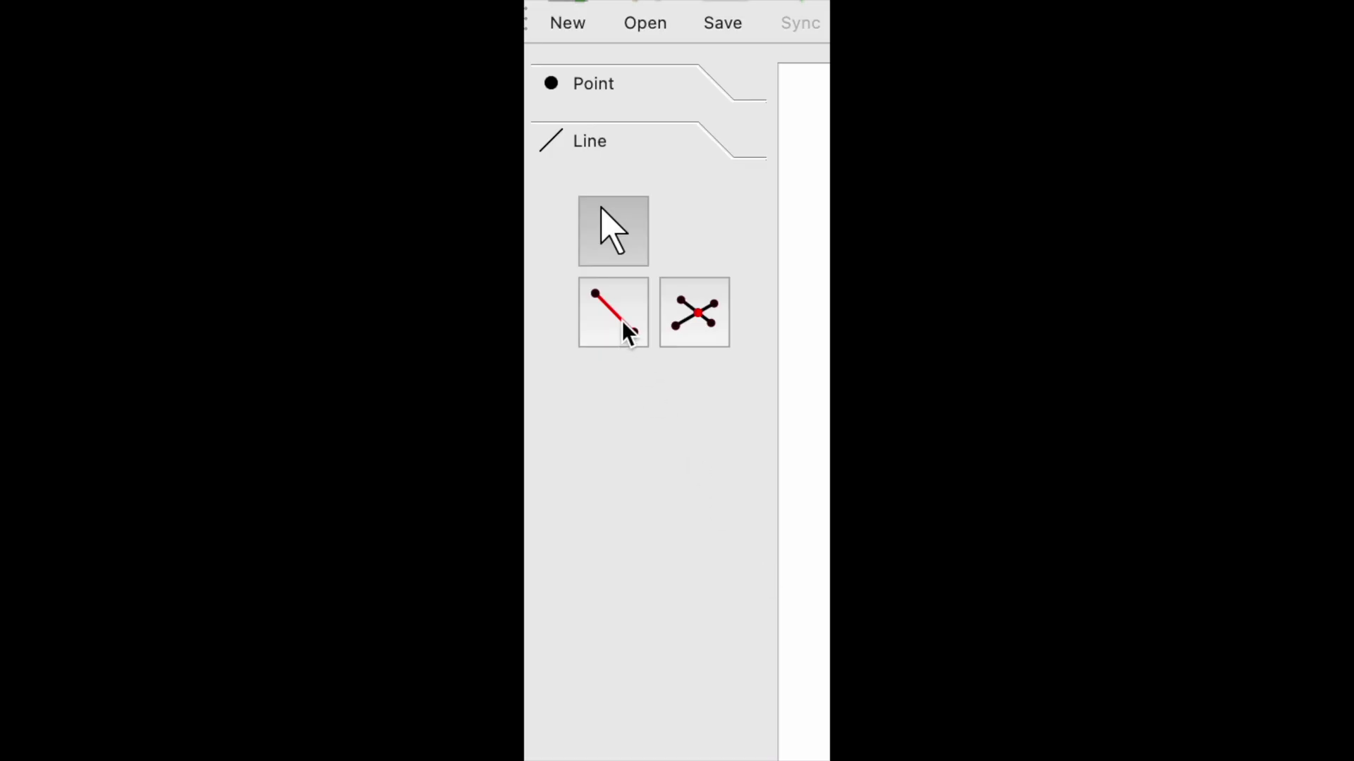
{"action": "left_click", "coordinate": [123, 190]}
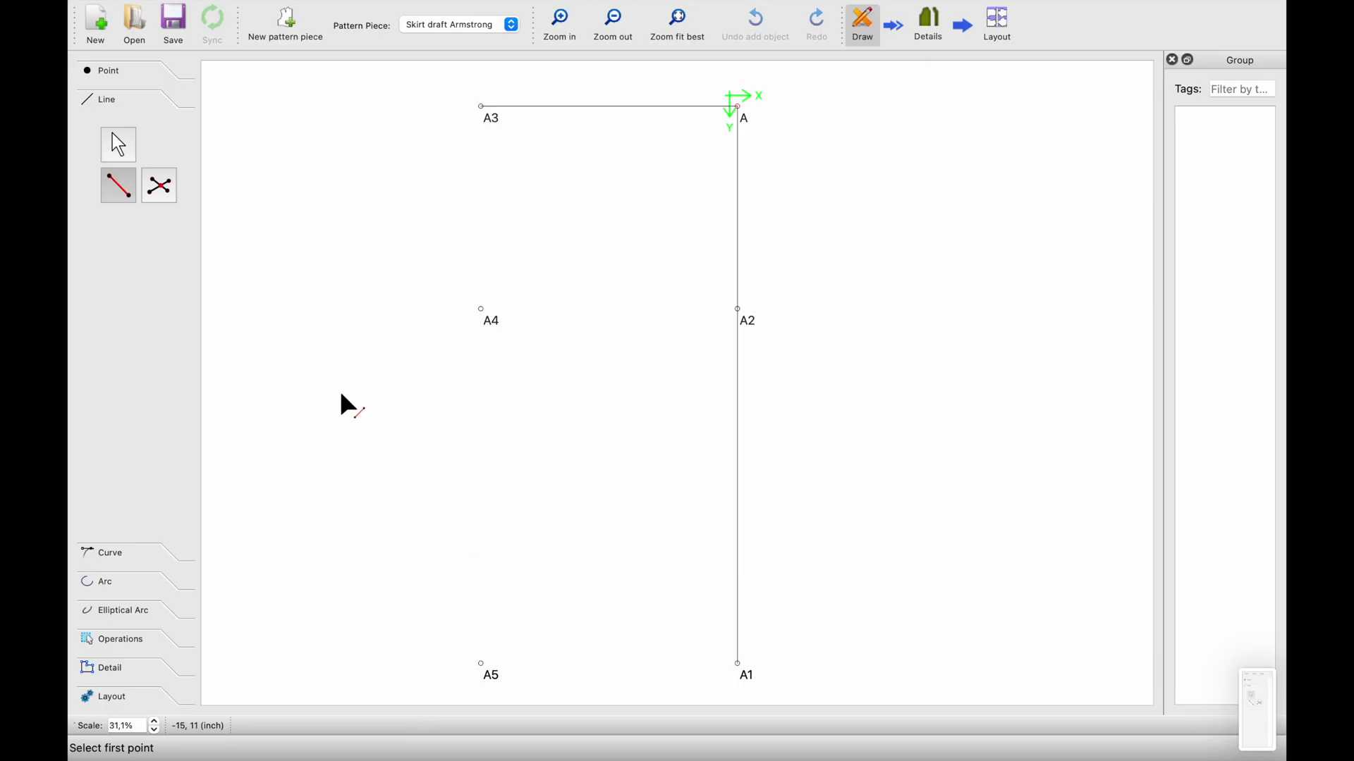
{"action": "left_click", "coordinate": [1341, 173]}
{"action": "left_click", "coordinate": [497, 663]}
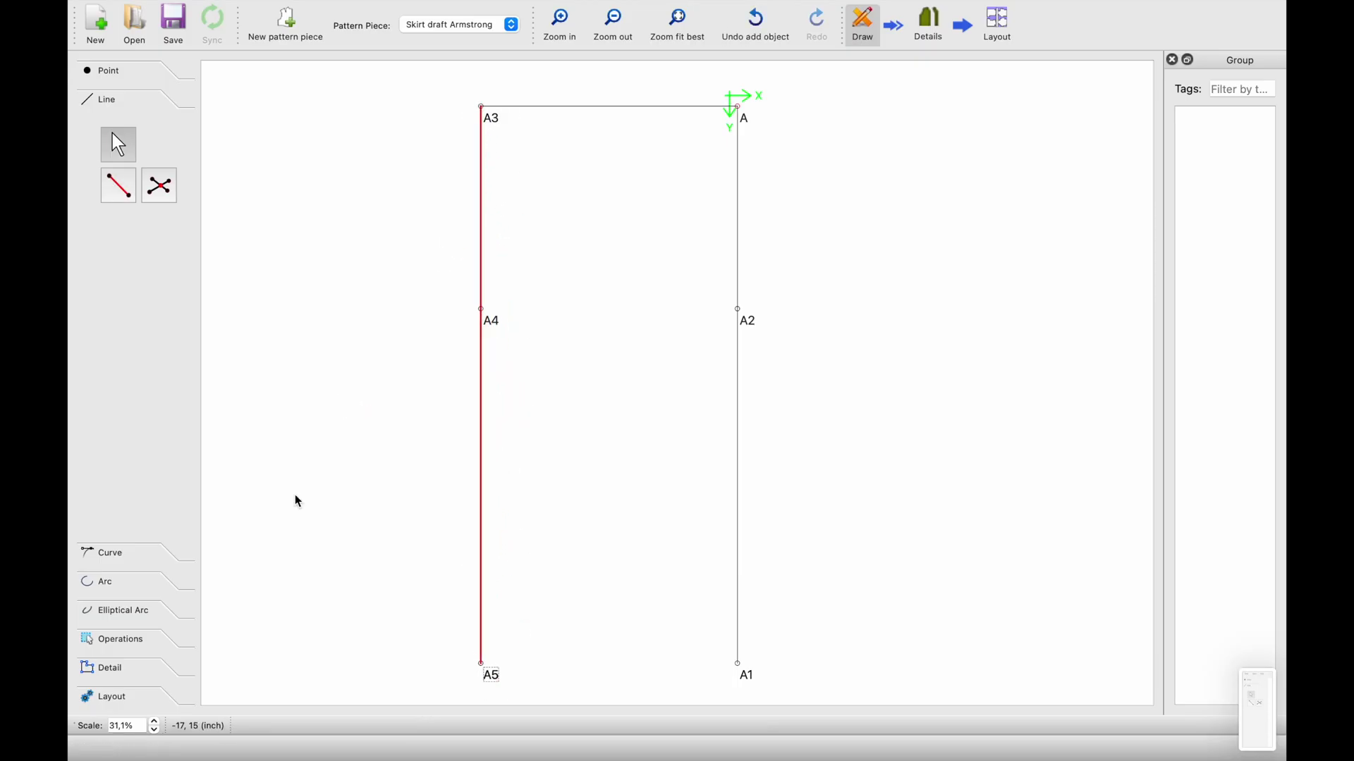
{"action": "left_click", "coordinate": [120, 189]}
{"action": "left_click", "coordinate": [482, 310]}
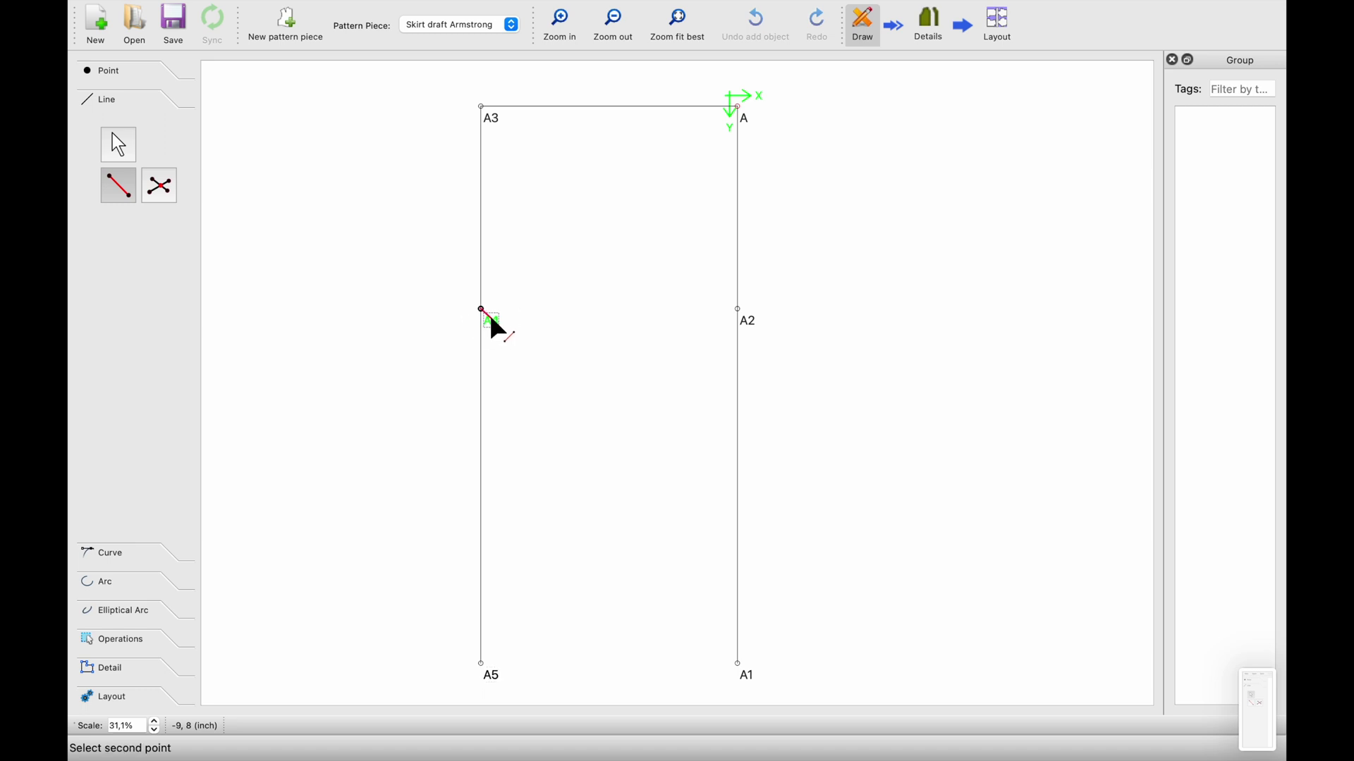
{"action": "left_click", "coordinate": [750, 331]}
{"action": "left_click", "coordinate": [120, 189]}
{"action": "left_click", "coordinate": [499, 671]}
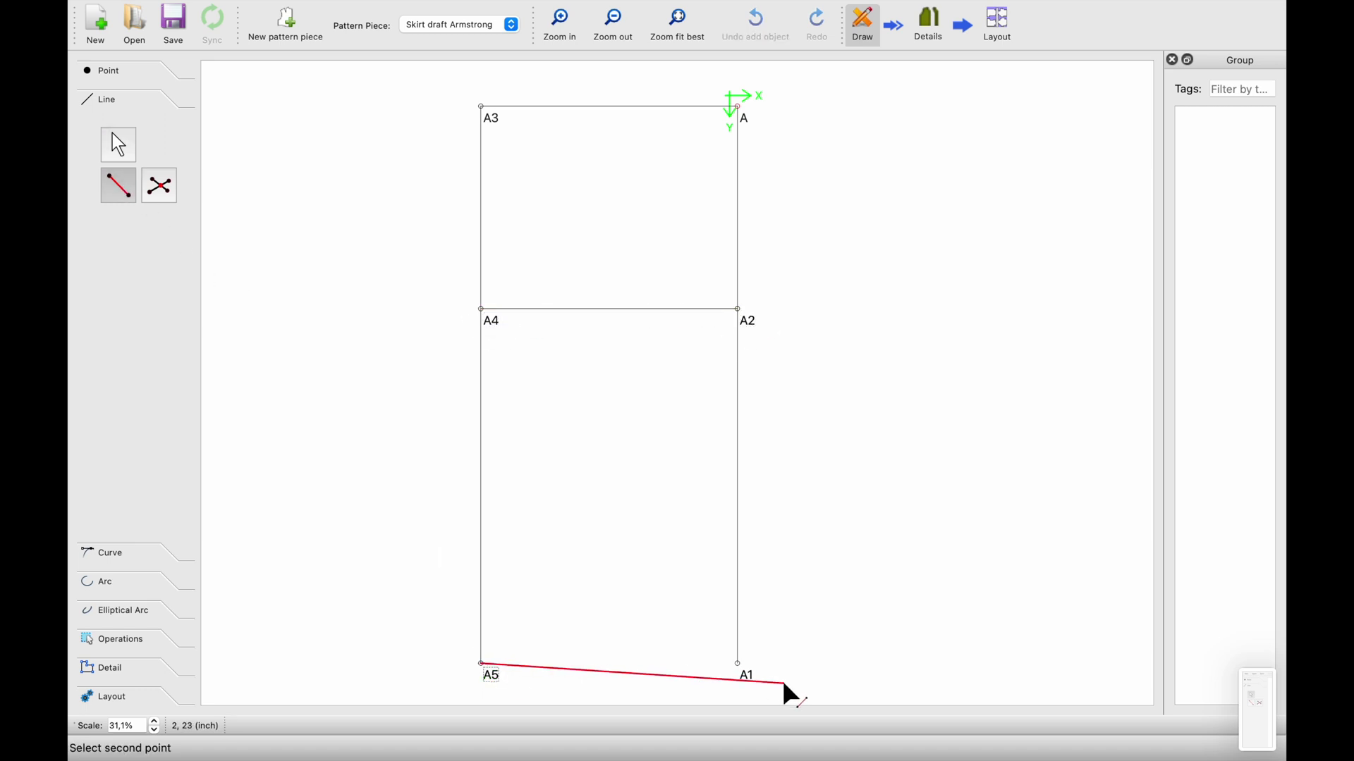
{"action": "left_click", "coordinate": [749, 678]}
Step: Place a point at a distance along the line from A4 to A3, about 6.11 inches from A4
{"action": "scroll", "coordinate": [663, 396], "scroll_direction": "up", "scroll_amount": 5}
{"action": "scroll", "coordinate": [662, 394], "scroll_direction": "up", "scroll_amount": 4}
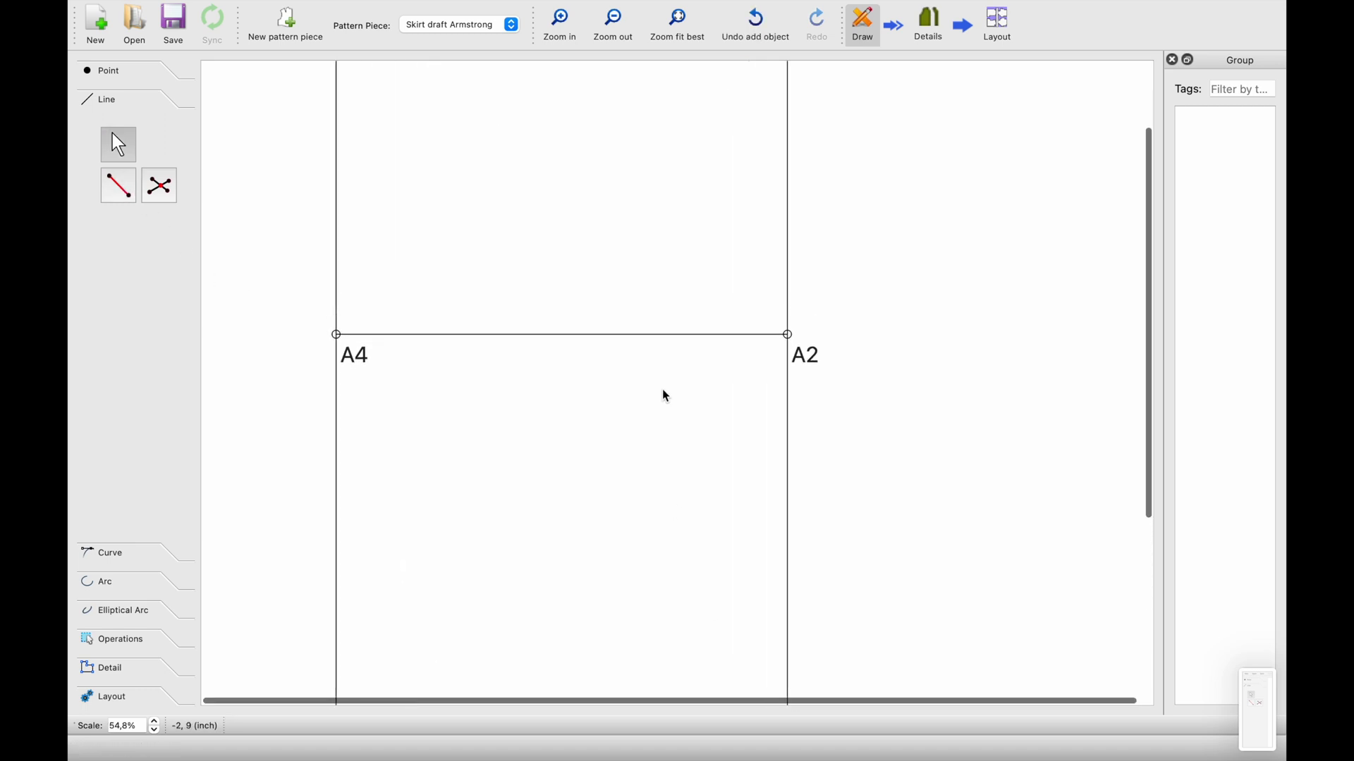
{"action": "left_click", "coordinate": [120, 76]}
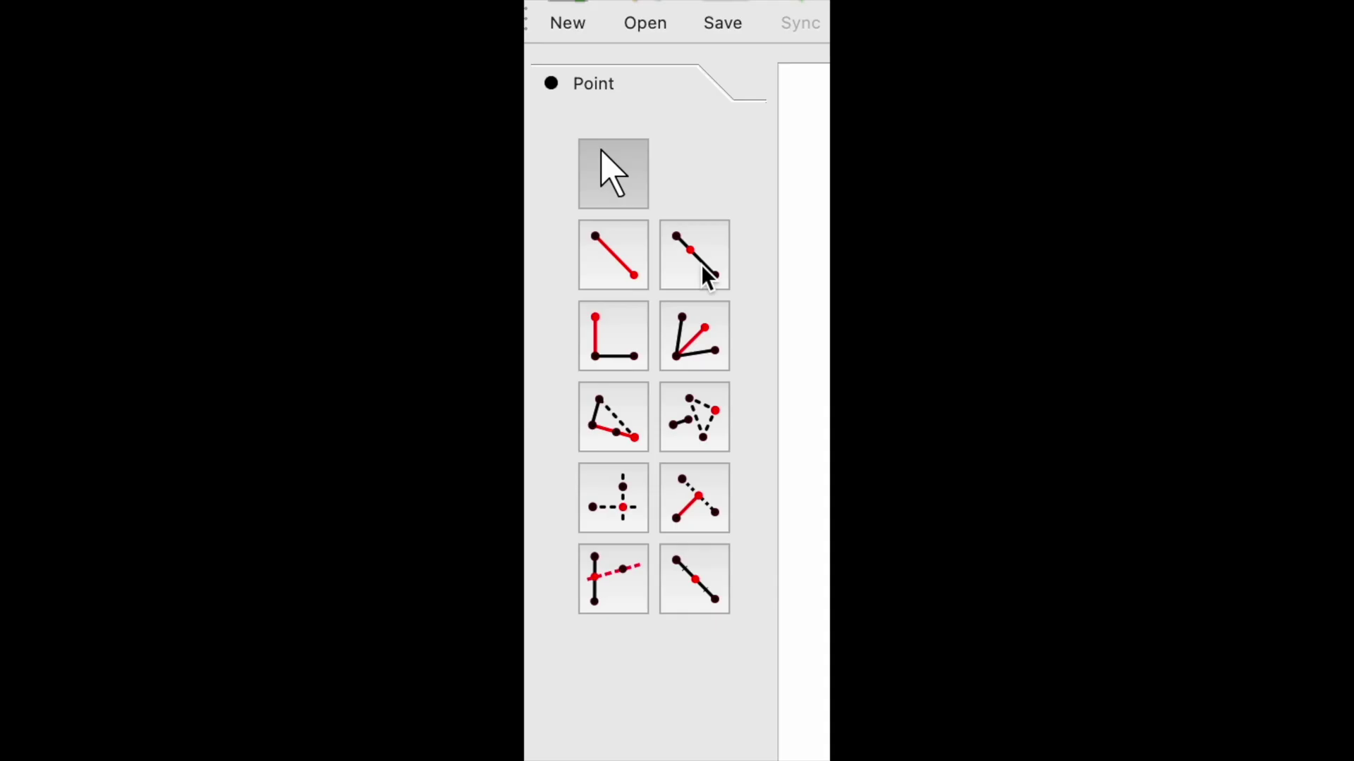
{"action": "left_click", "coordinate": [166, 158]}
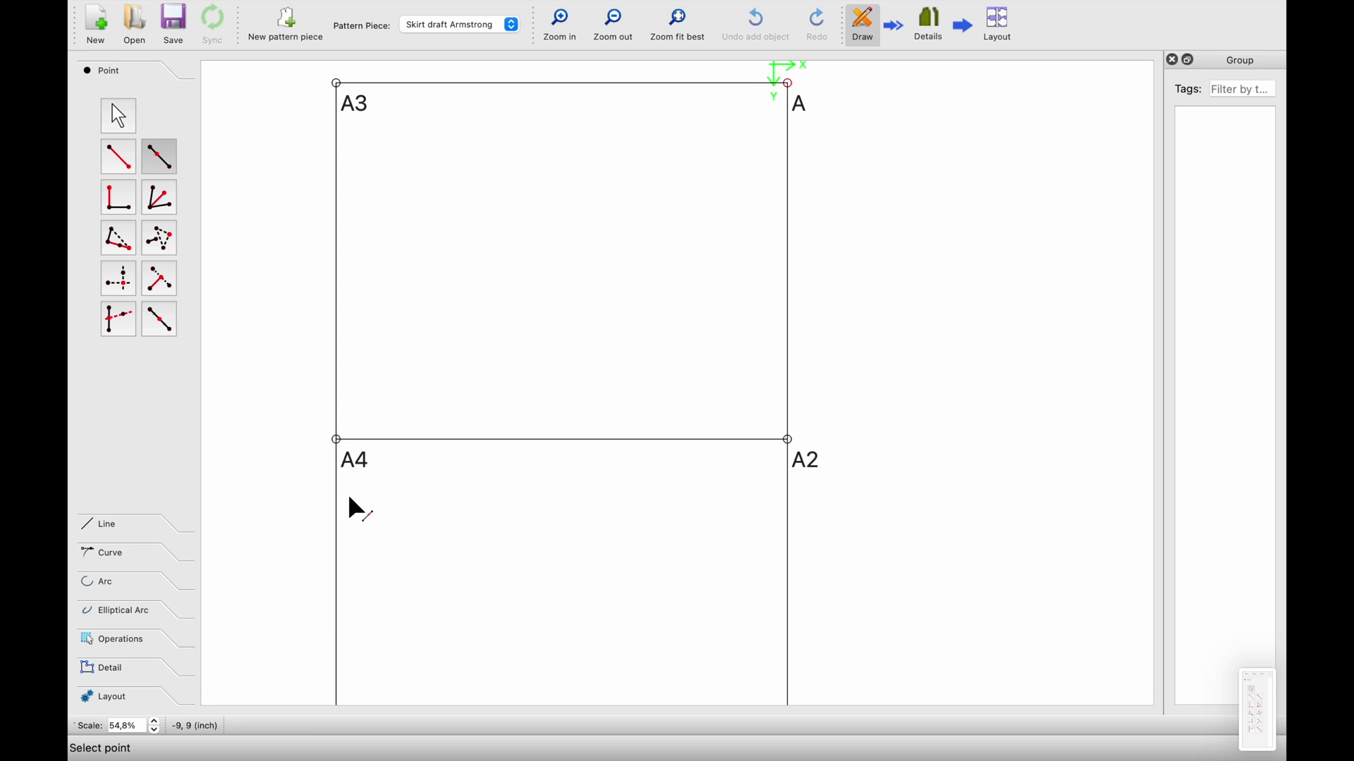
{"action": "left_click", "coordinate": [353, 466]}
{"action": "left_click", "coordinate": [350, 107]}
{"action": "left_click", "coordinate": [348, 168]}
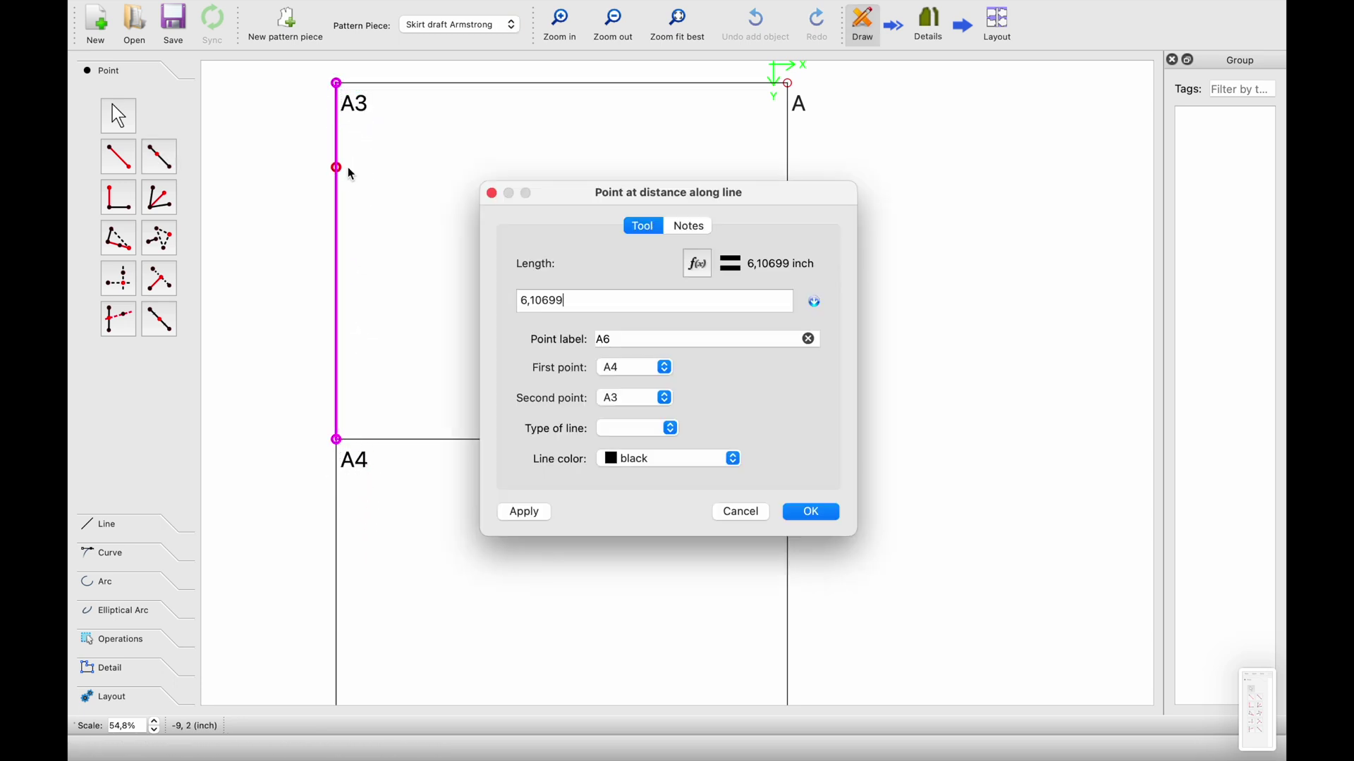
{"action": "left_click", "coordinate": [697, 263]}
{"action": "type", "text": "hip"}
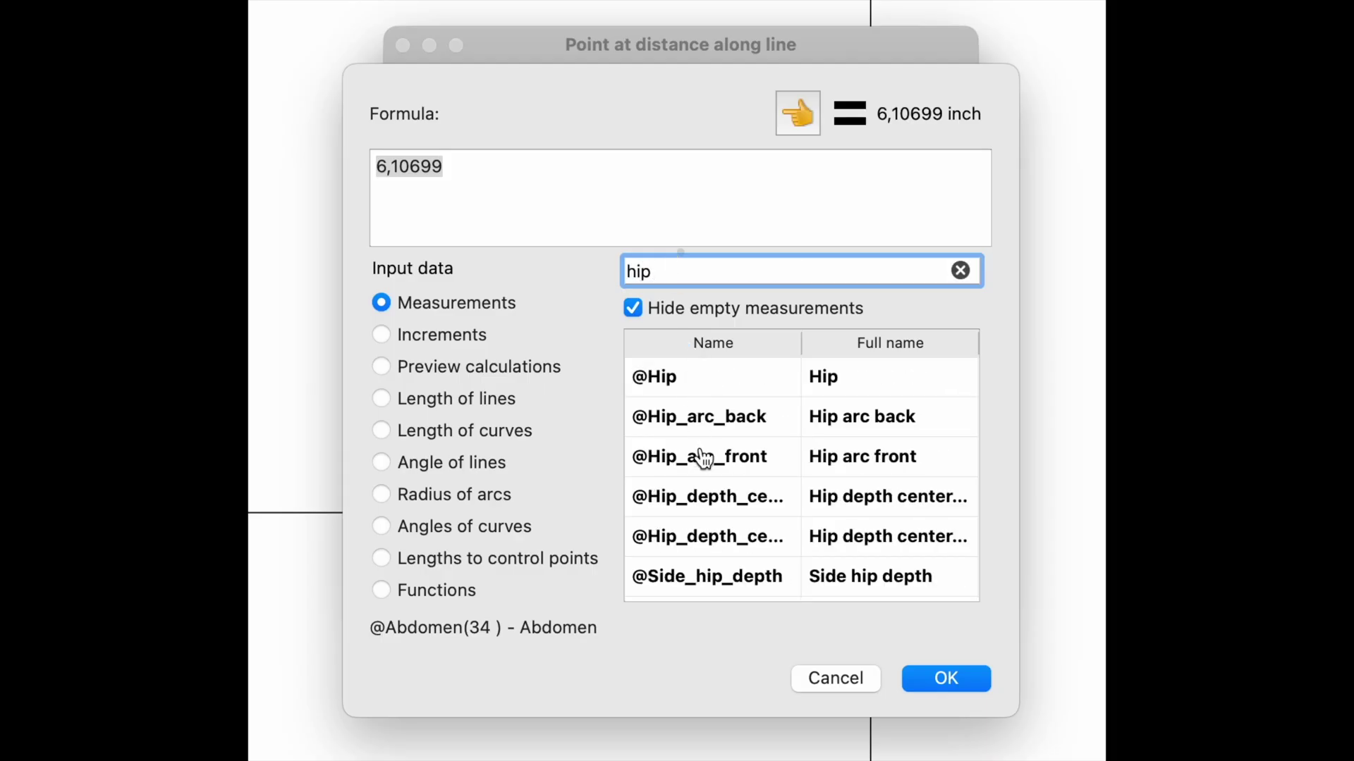
{"action": "left_click", "coordinate": [720, 510]}
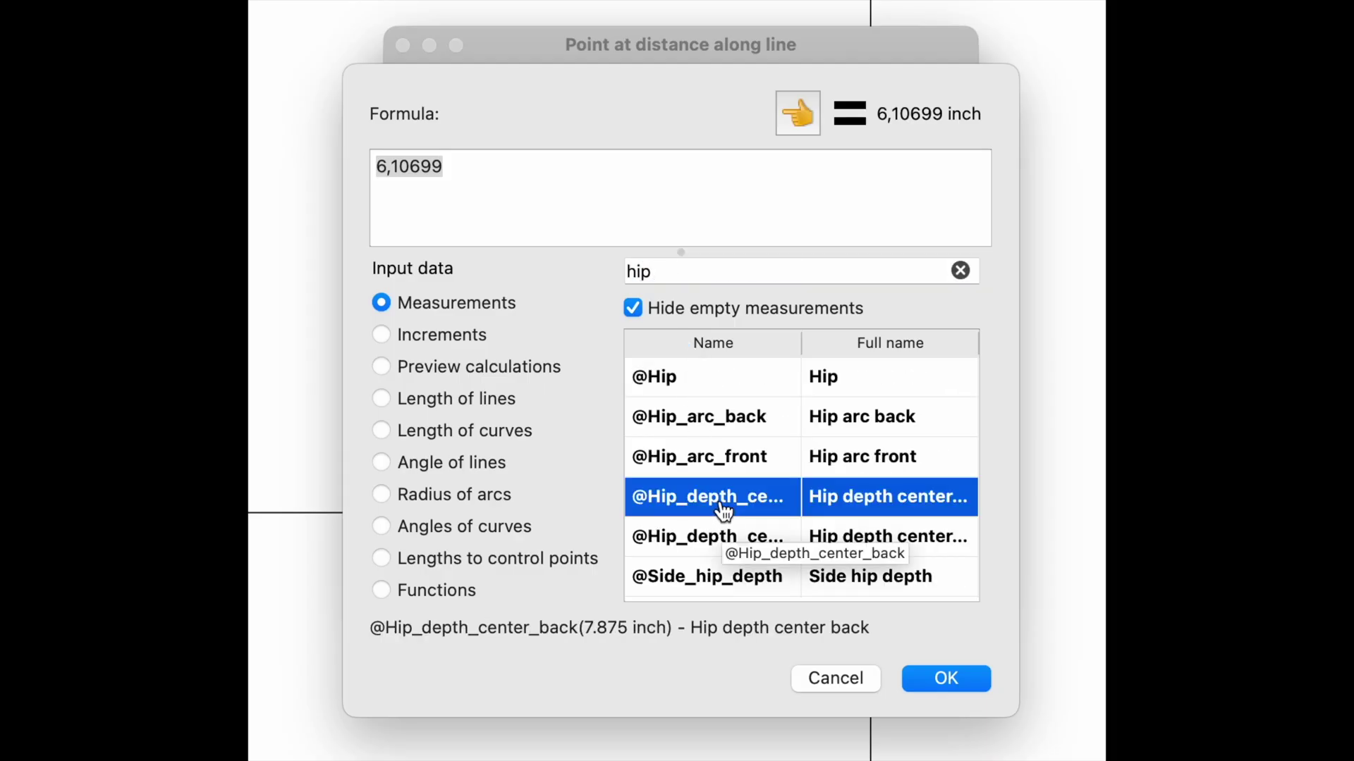
{"action": "left_click", "coordinate": [807, 118]}
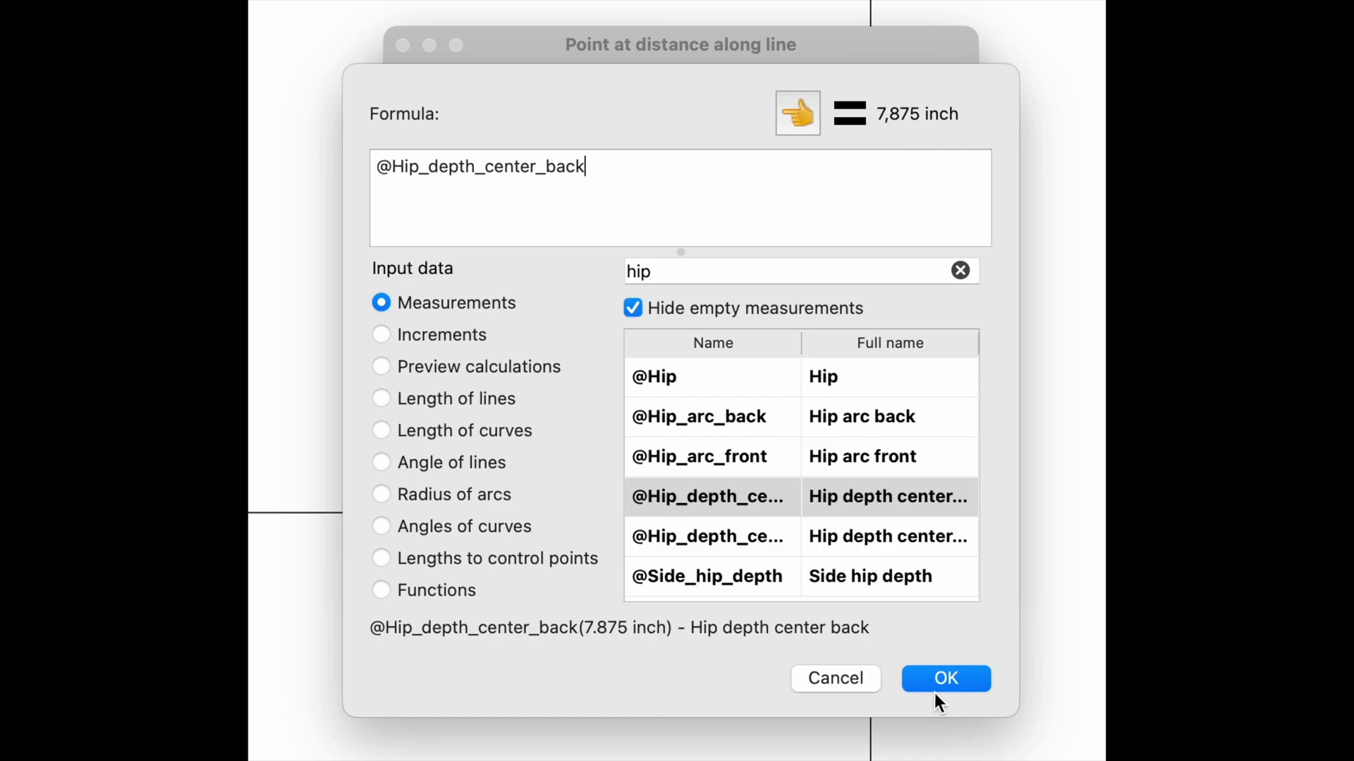
{"action": "left_click", "coordinate": [958, 678]}
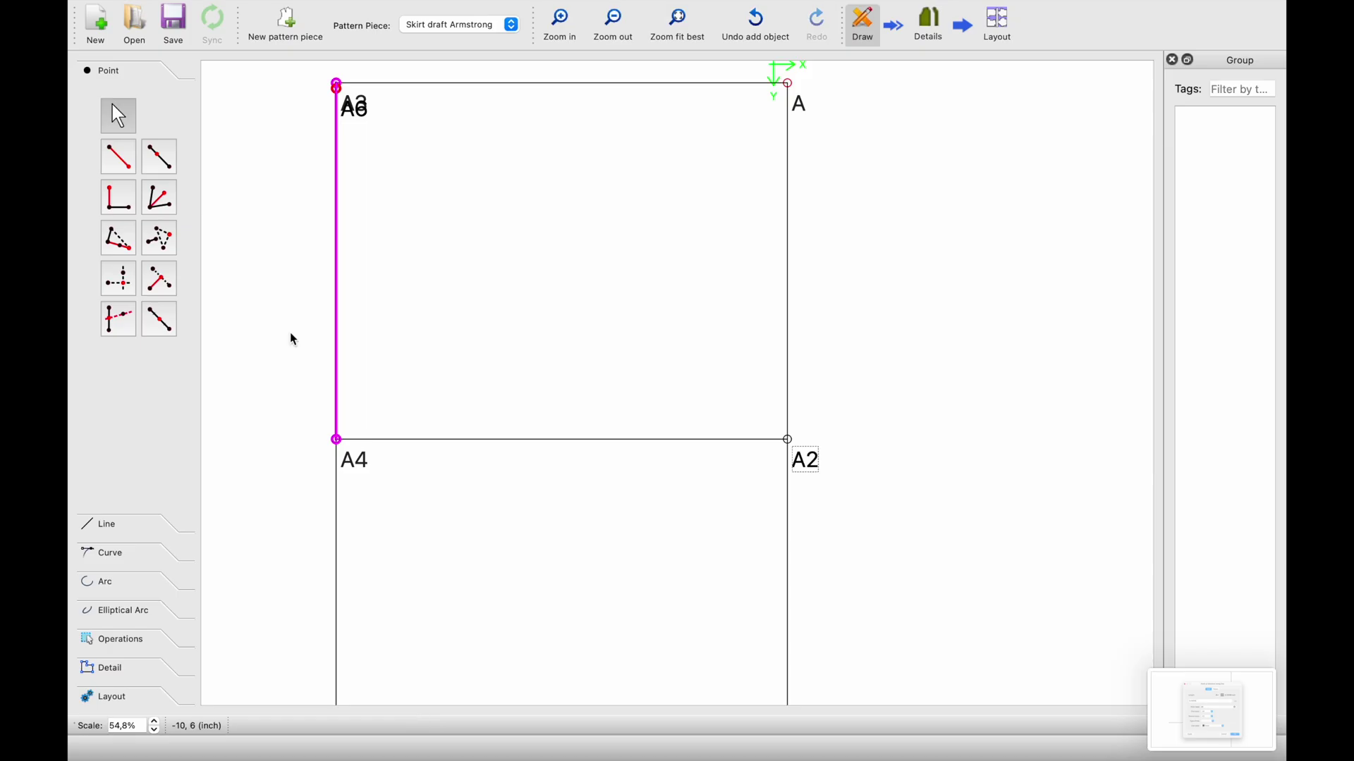
Step: Move the overlapping labels A3 and A6 apart, placing A3 above its point and A6 below its point
{"action": "scroll", "coordinate": [290, 331], "scroll_direction": "up", "scroll_amount": 5, "text": "ctrl"}
{"action": "scroll", "coordinate": [290, 355], "scroll_direction": "up", "scroll_amount": 5}
{"action": "left_click_drag", "start_coordinate": [426, 160], "coordinate": [432, 84]}
{"action": "scroll", "coordinate": [460, 143], "scroll_direction": "up", "scroll_amount": 2, "text": "ctrl"}
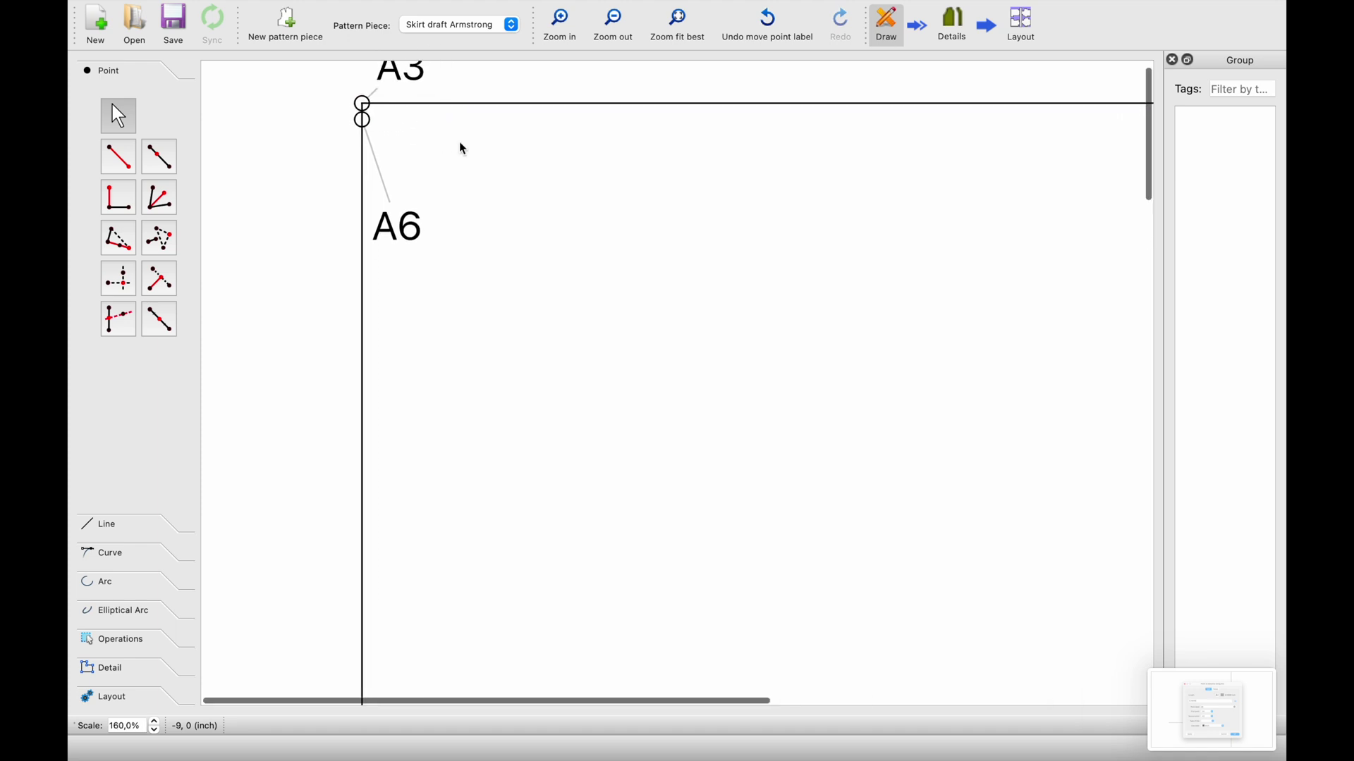
{"action": "scroll", "coordinate": [417, 287], "scroll_direction": "down", "scroll_amount": 1, "text": "ctrl"}
{"action": "scroll", "coordinate": [628, 198], "scroll_direction": "down", "scroll_amount": 4, "text": "ctrl"}
{"action": "scroll", "coordinate": [629, 201], "scroll_direction": "down", "scroll_amount": 2, "text": "ctrl"}
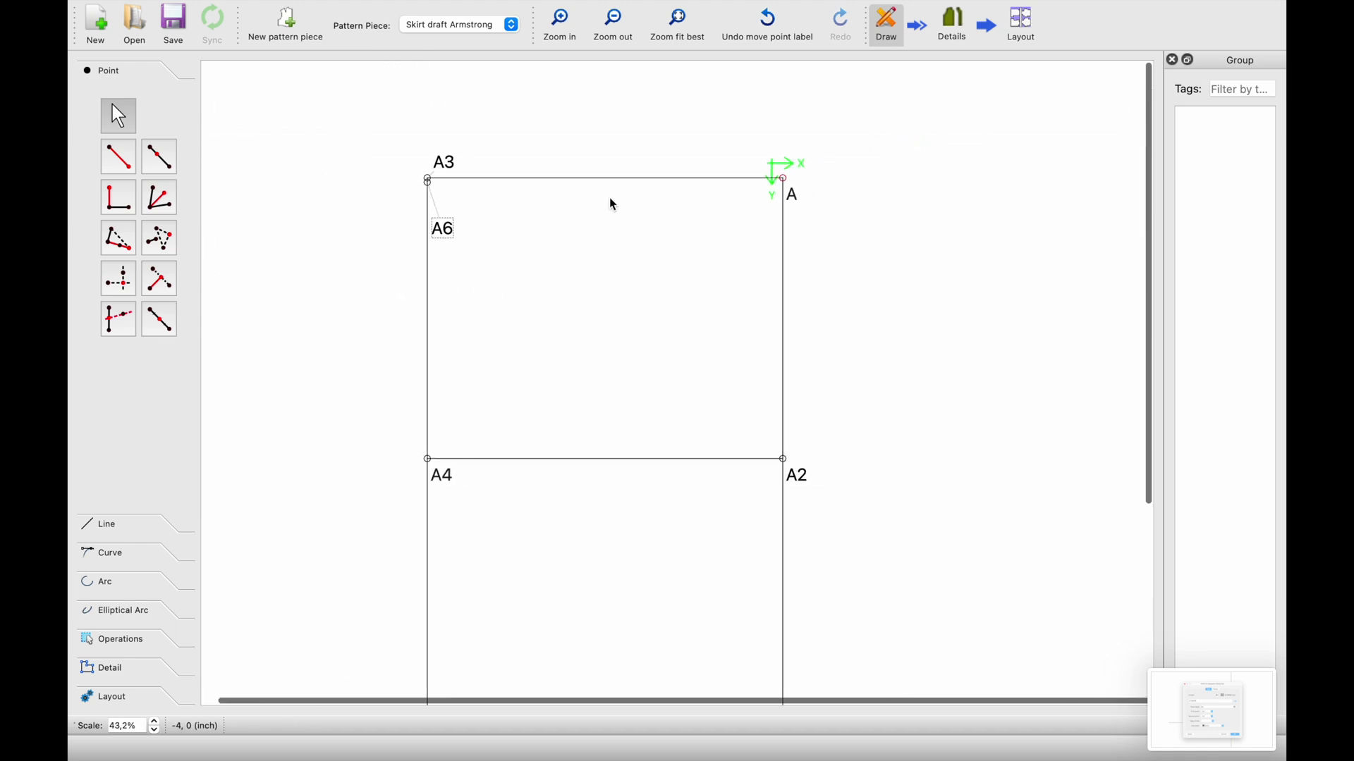
Step: Place a point at distance and angle from A, at 0° and about 6.64 inches away
{"action": "left_click", "coordinate": [120, 159]}
{"action": "left_click", "coordinate": [742, 165]}
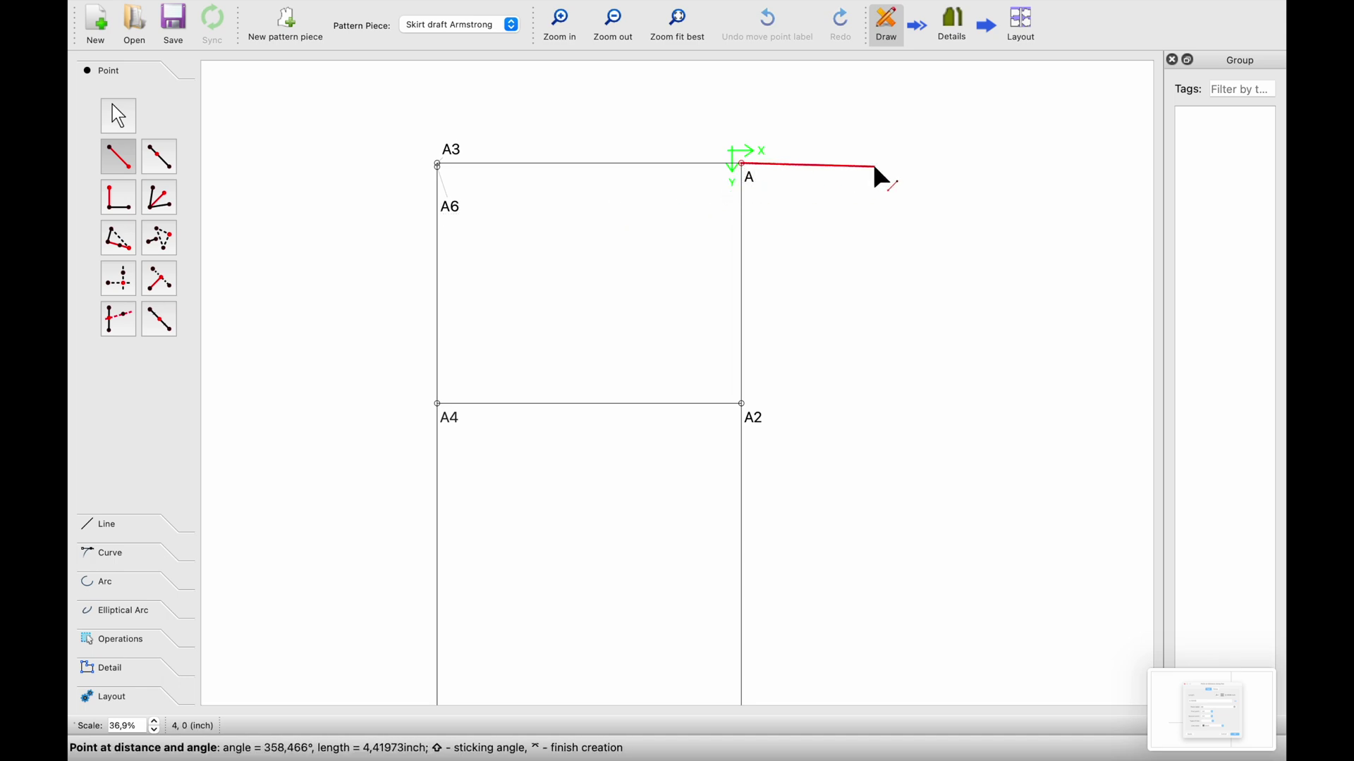
{"action": "left_click", "coordinate": [954, 166]}
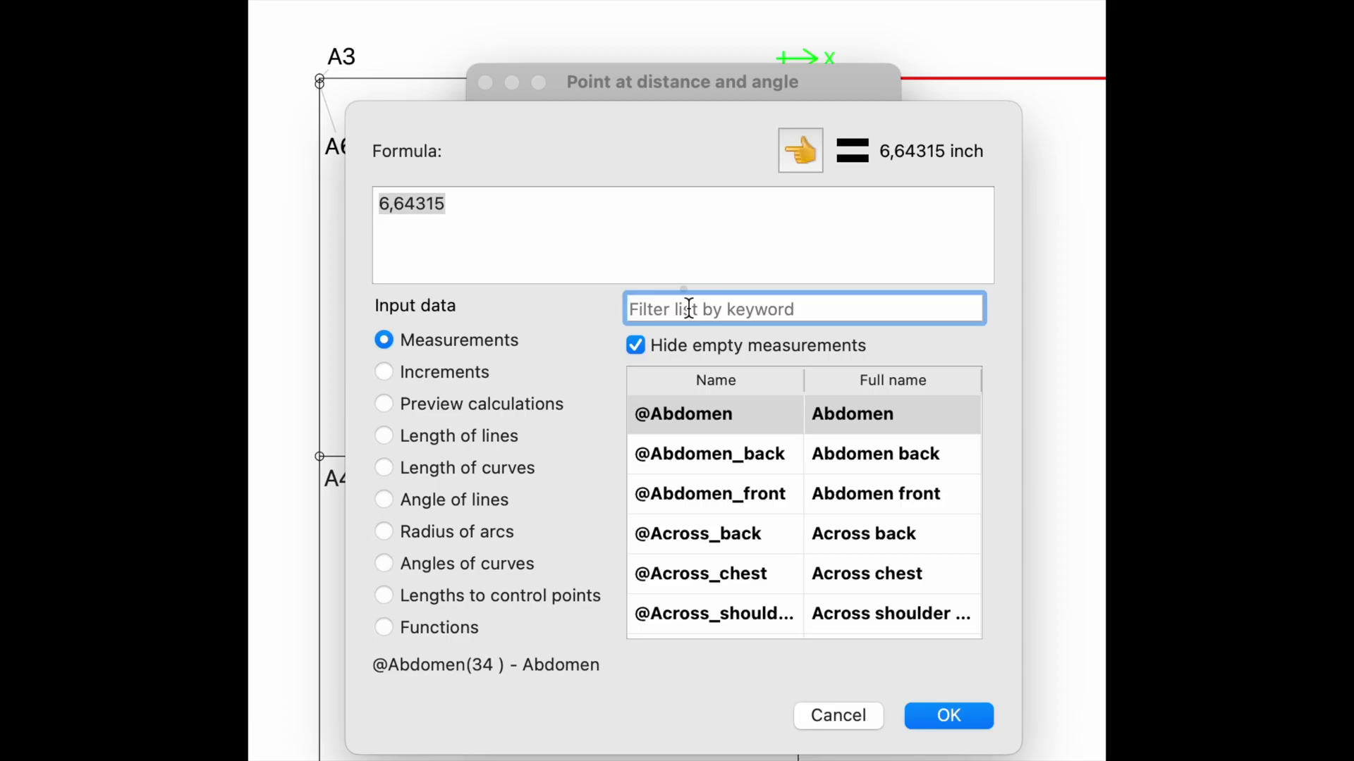
{"action": "type", "text": "arc"}
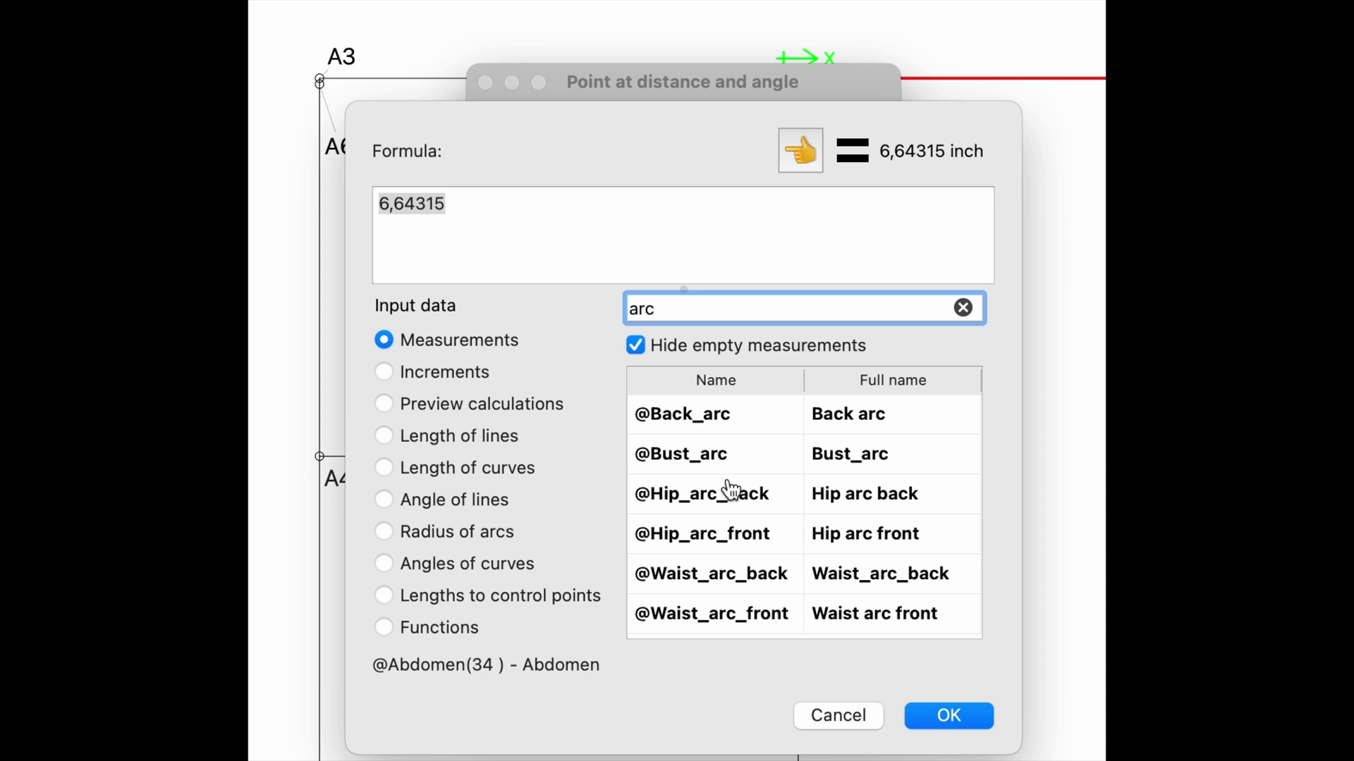
{"action": "left_click", "coordinate": [749, 544]}
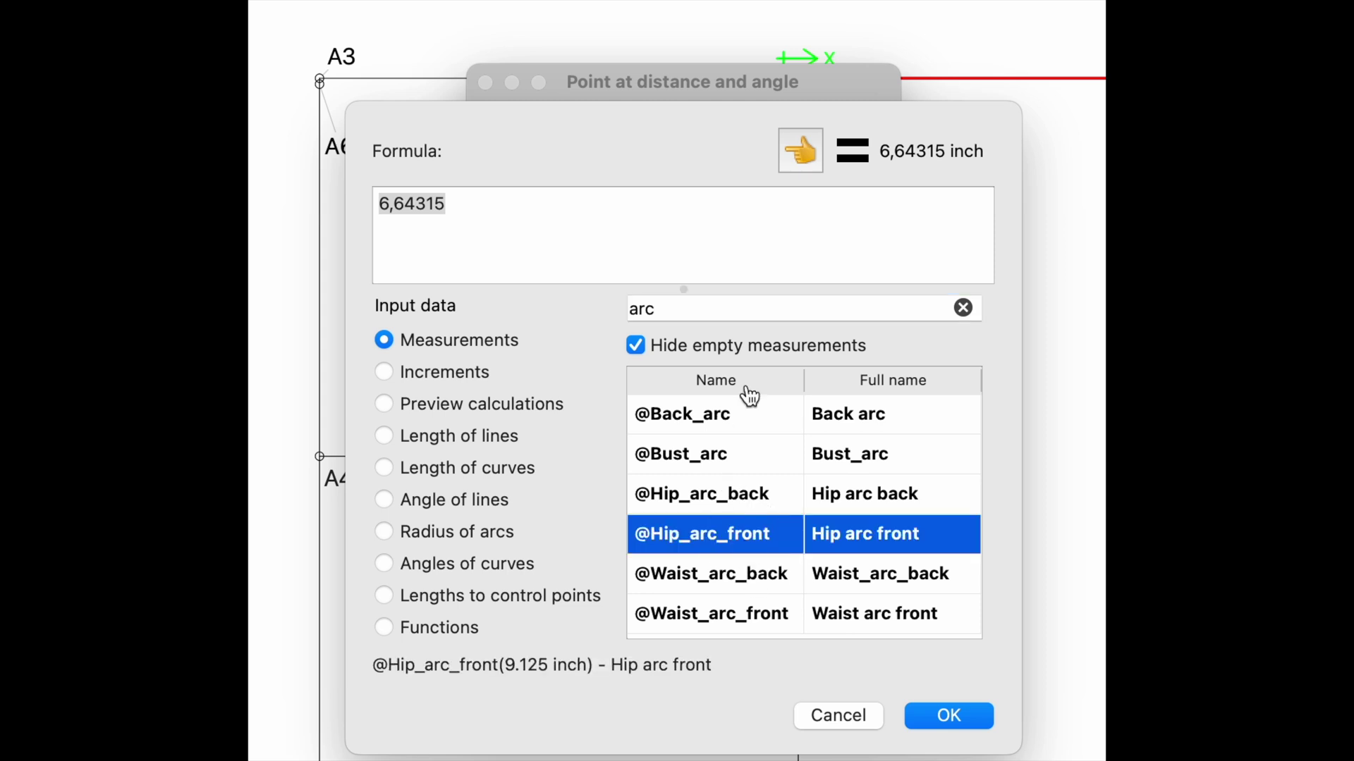
{"action": "left_click", "coordinate": [798, 157]}
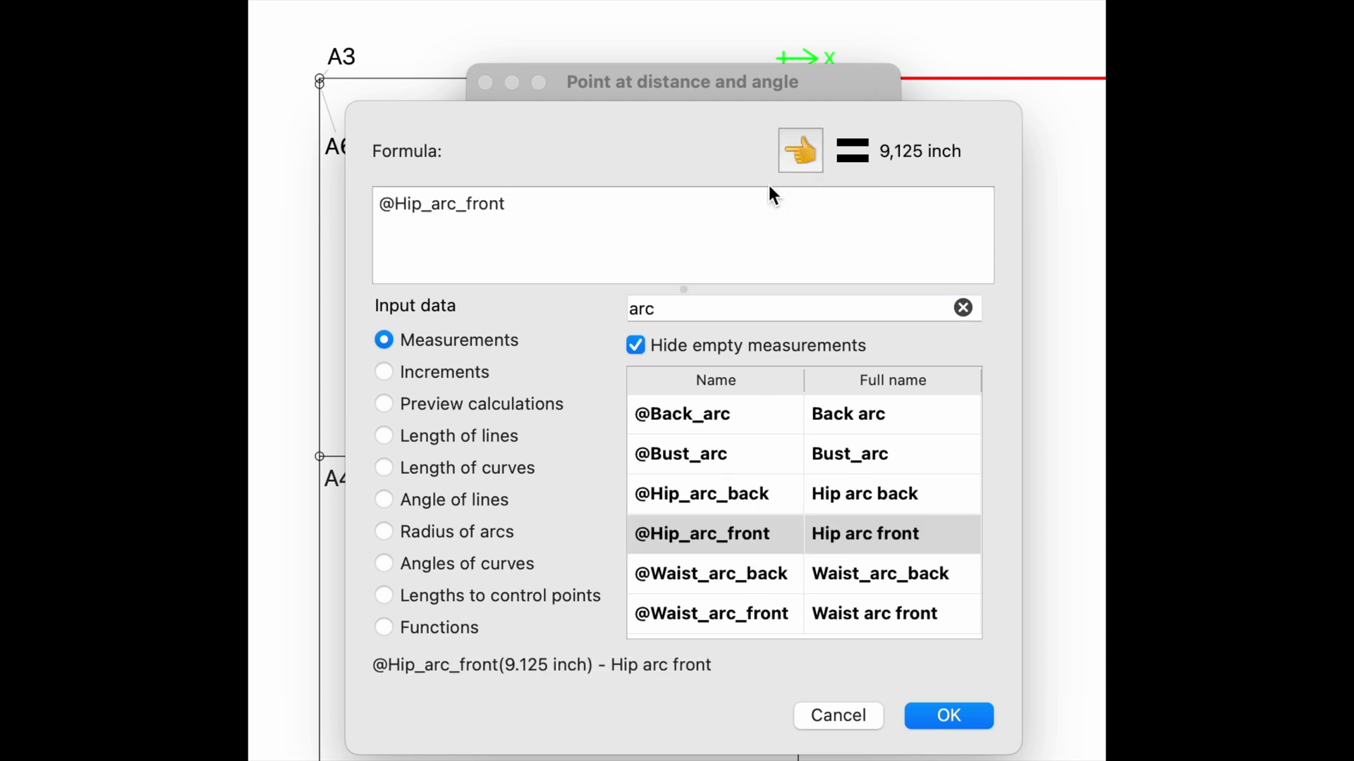
{"action": "type", "text": "+1"}
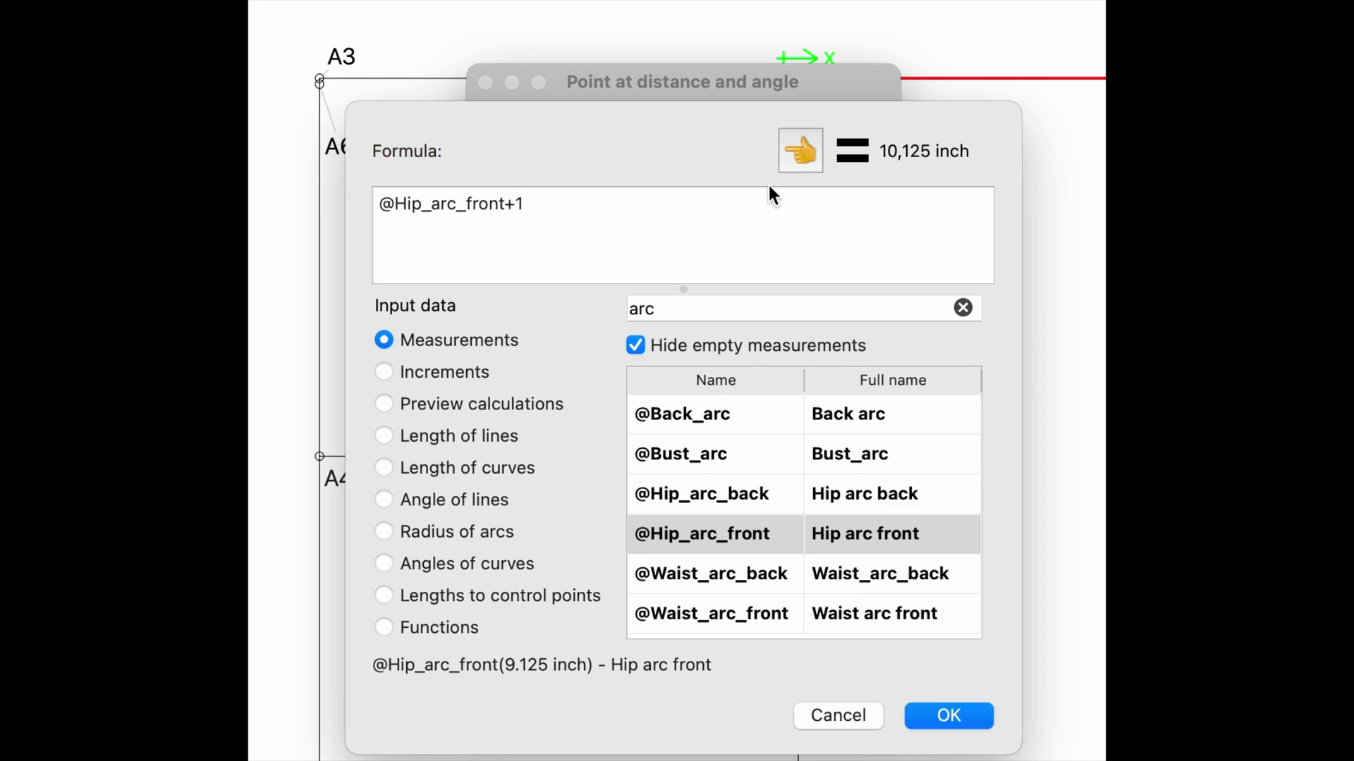
{"action": "type", "text": "/2"}
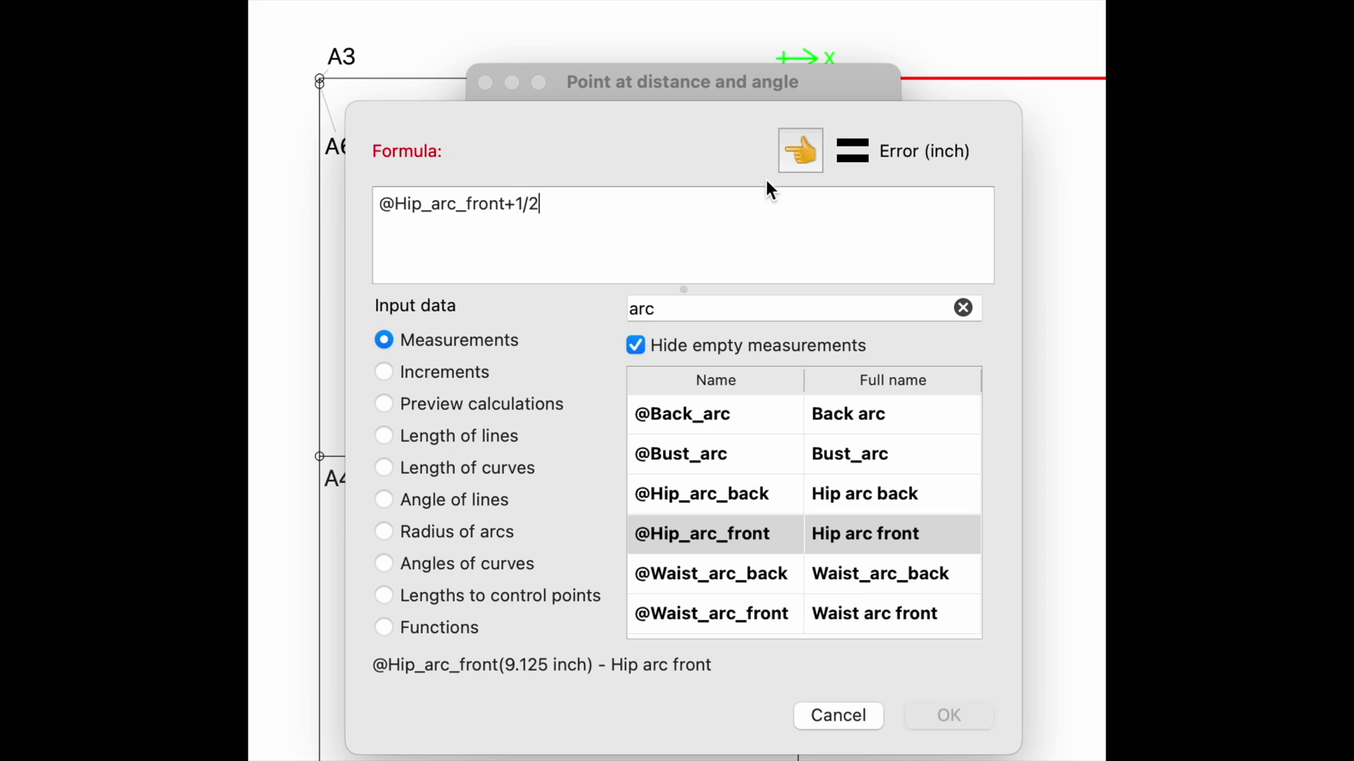
{"action": "left_click", "coordinate": [952, 718]}
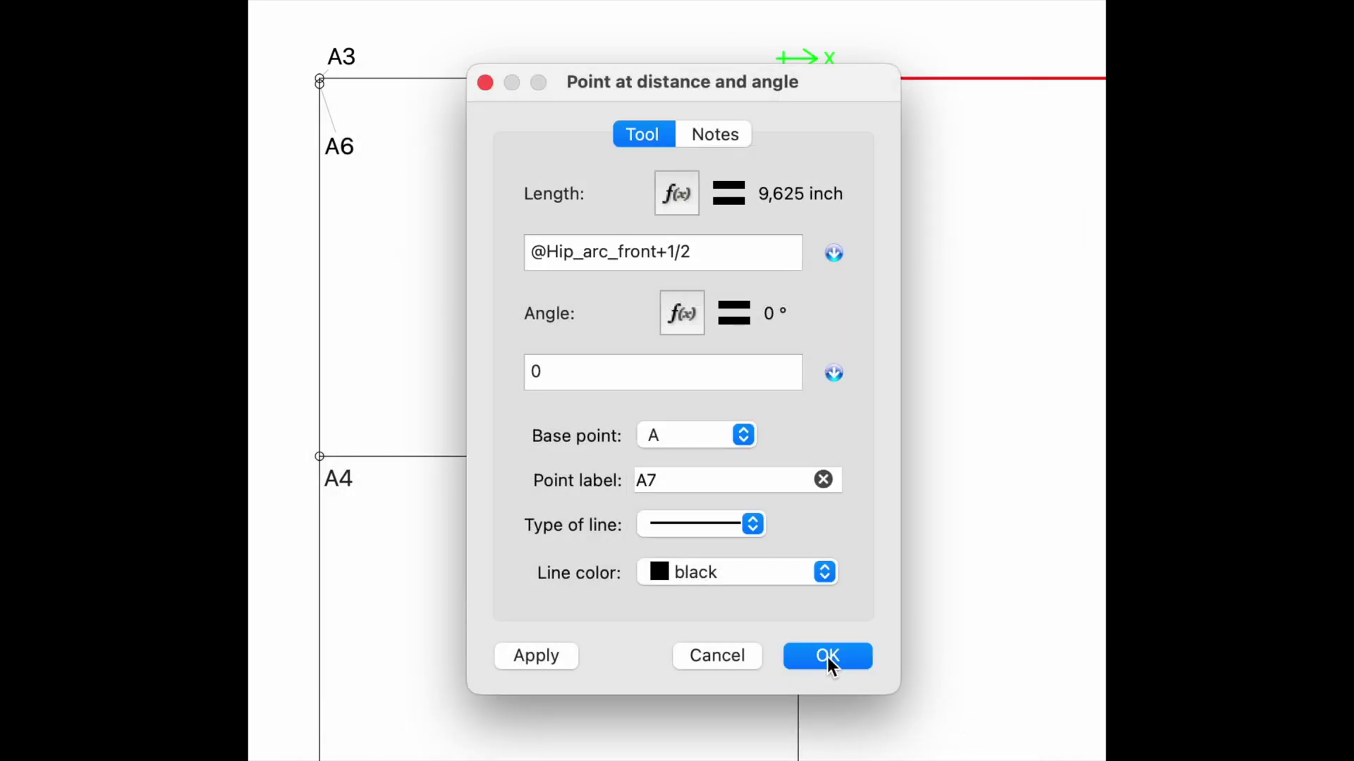
{"action": "left_click", "coordinate": [827, 657]}
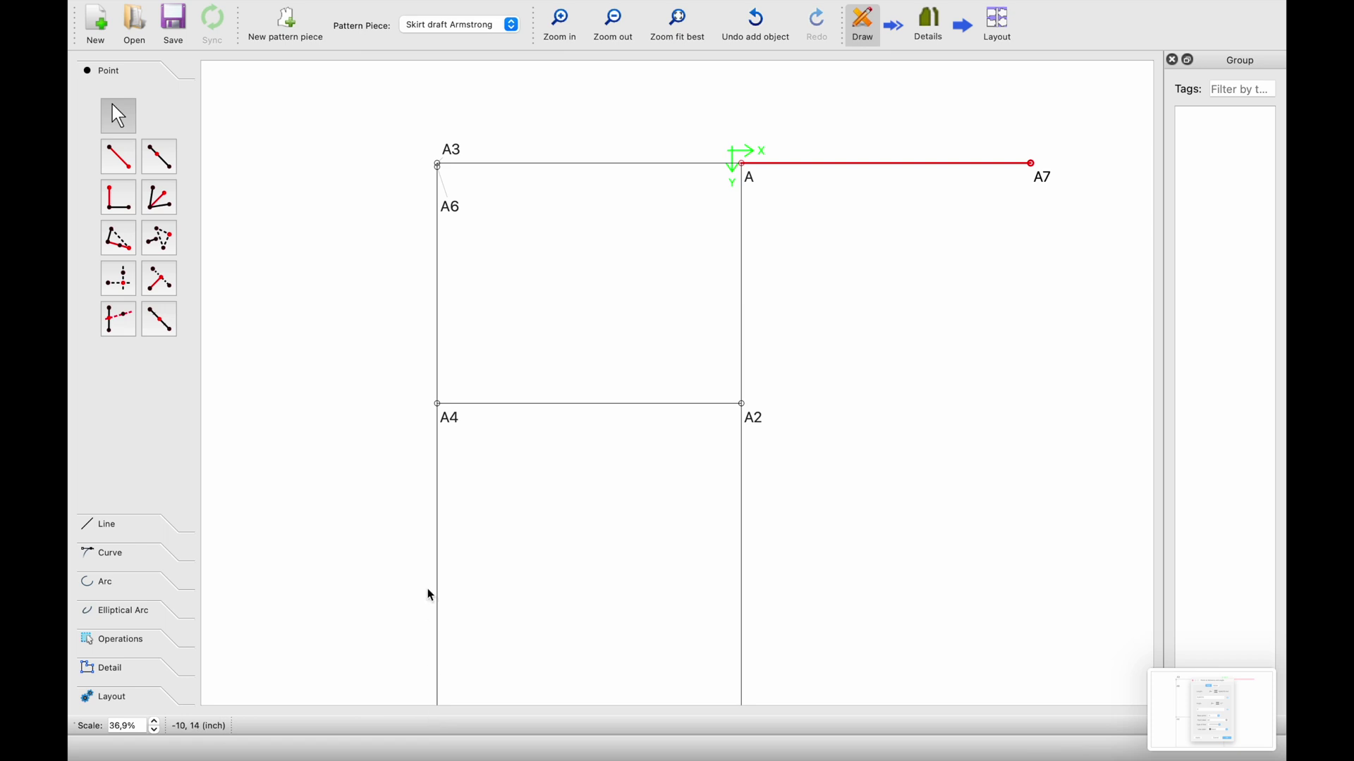
Step: Create a point where the vertical through A7 meets the horizontal through A2
{"action": "scroll", "coordinate": [428, 594], "scroll_direction": "down", "scroll_amount": 3}
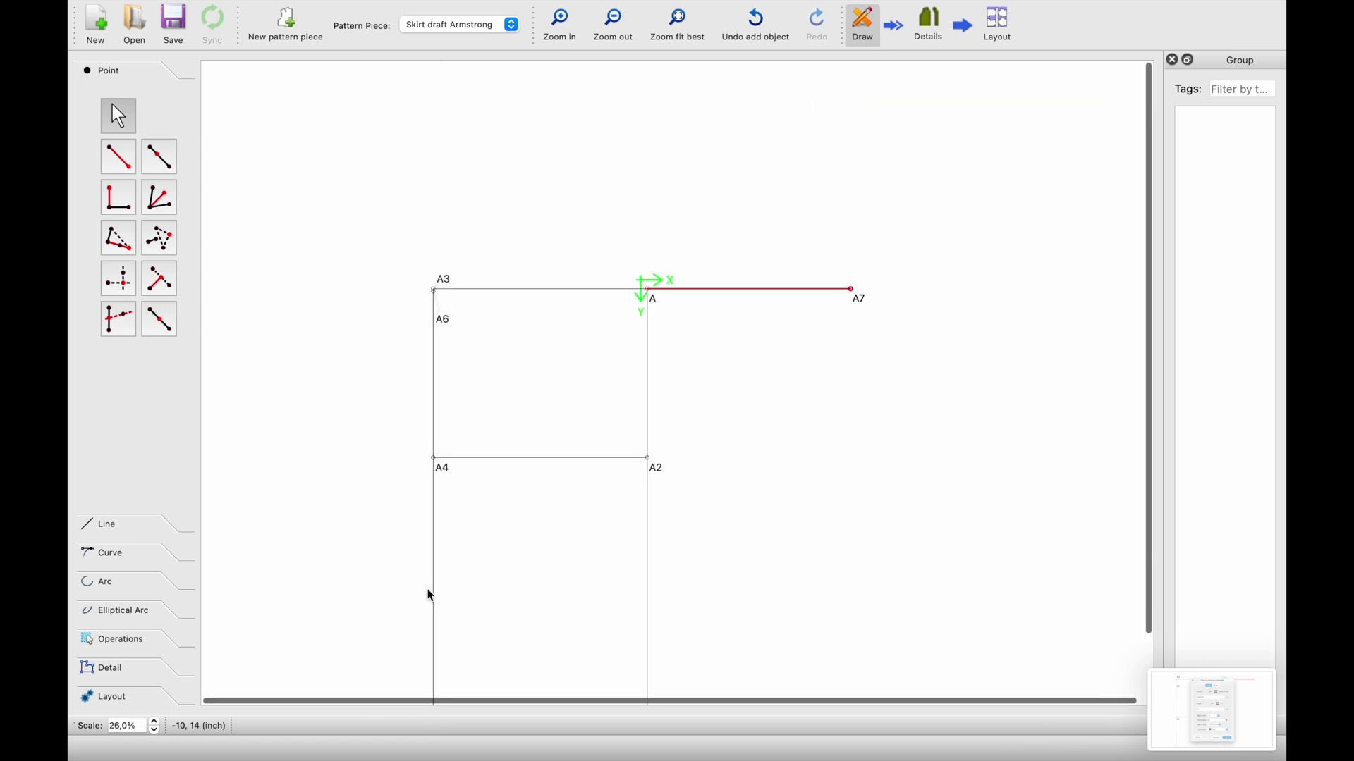
{"action": "scroll", "coordinate": [659, 458], "scroll_direction": "up", "scroll_amount": 4}
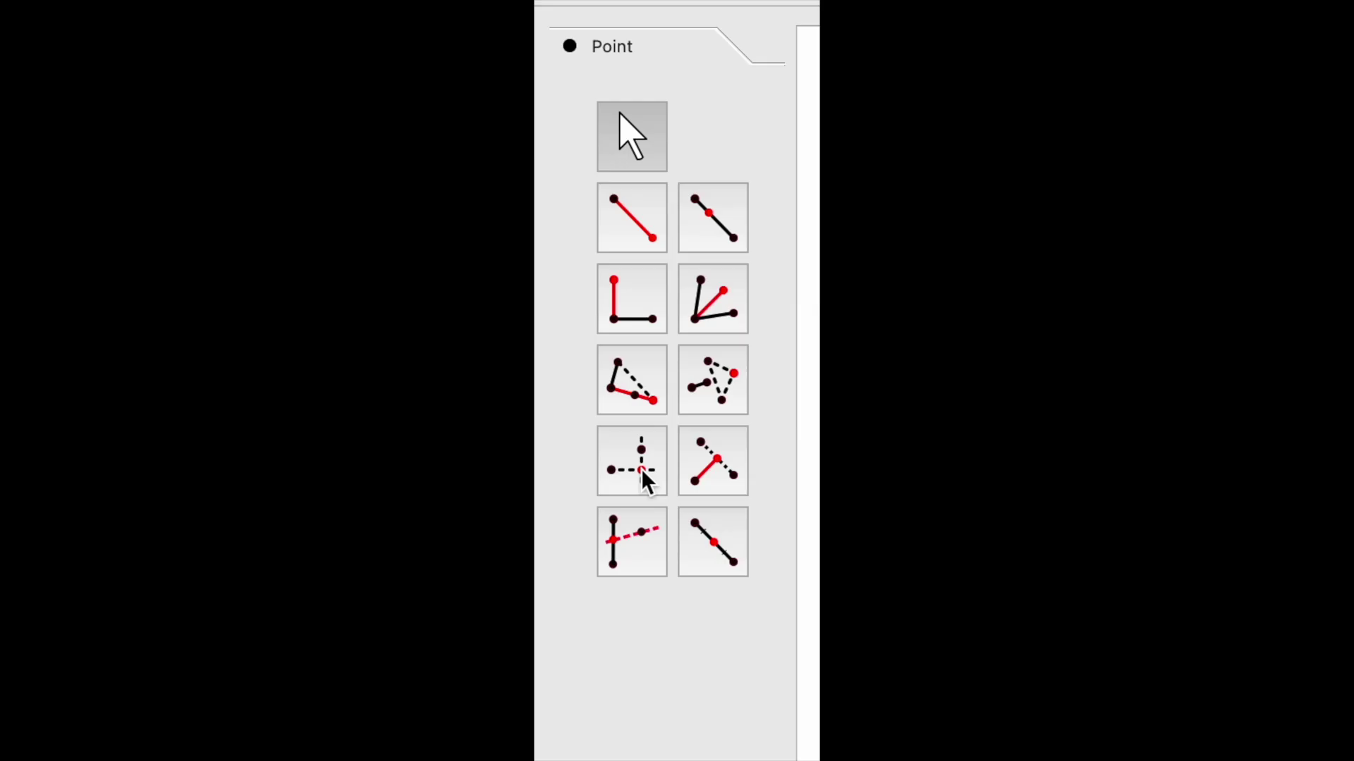
{"action": "left_click", "coordinate": [120, 281]}
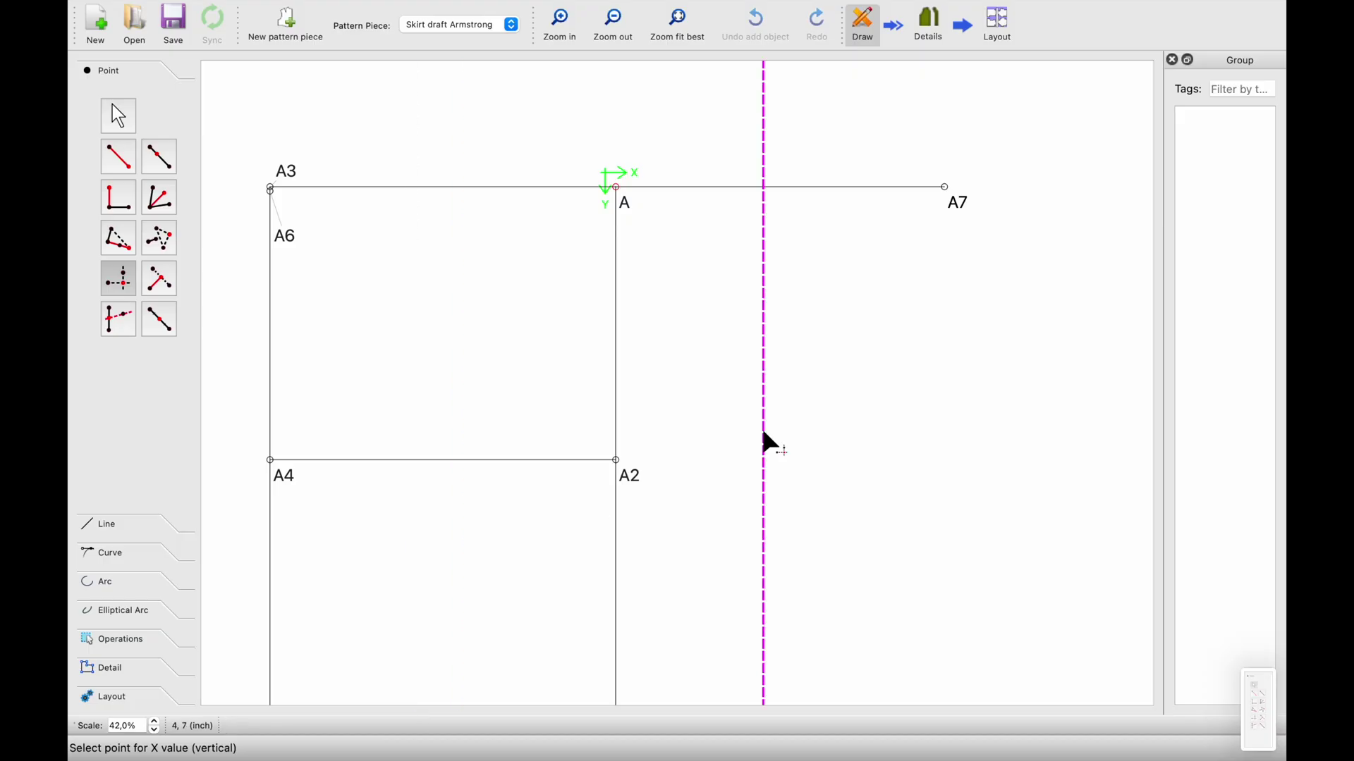
{"action": "left_click", "coordinate": [945, 188]}
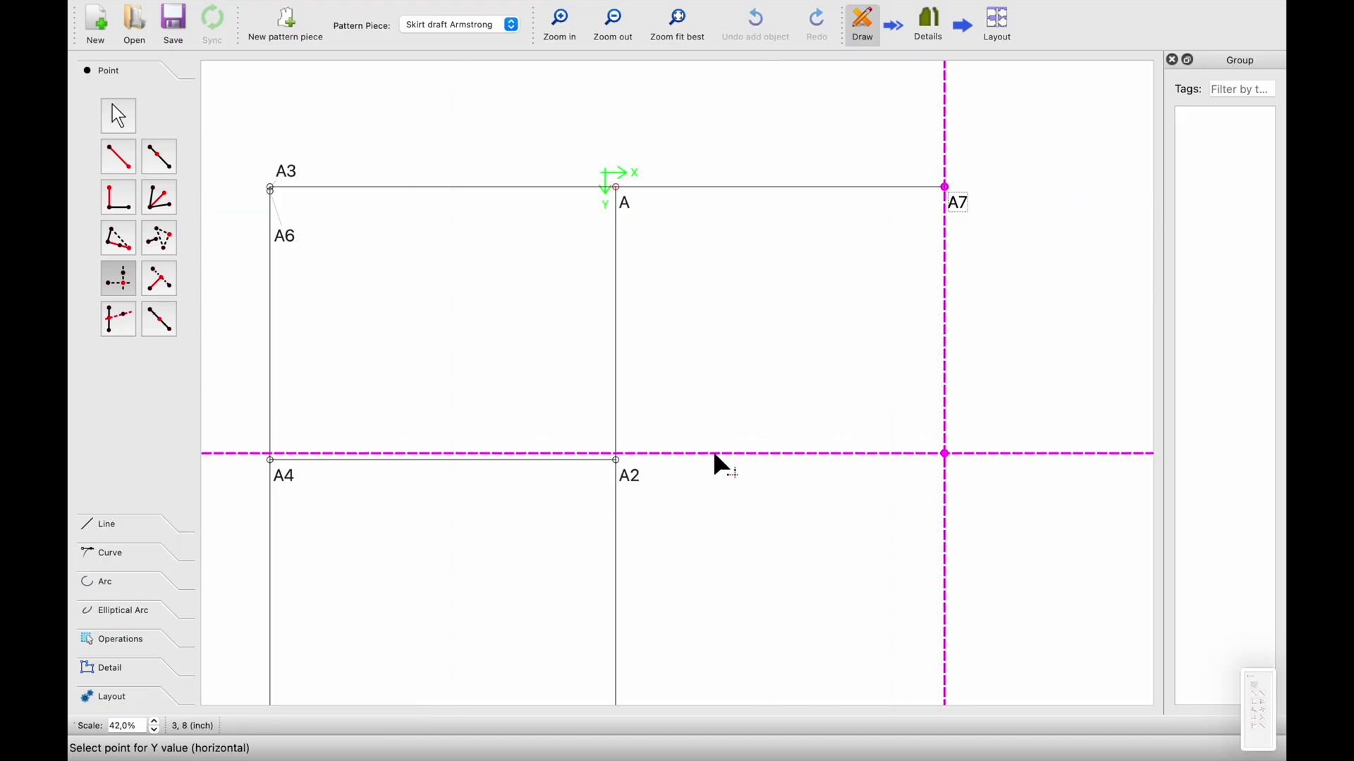
{"action": "left_click", "coordinate": [617, 460]}
Step: Create a point where the vertical through A8 meets the horizontal through A1
{"action": "scroll", "coordinate": [735, 495], "scroll_direction": "down", "scroll_amount": 5}
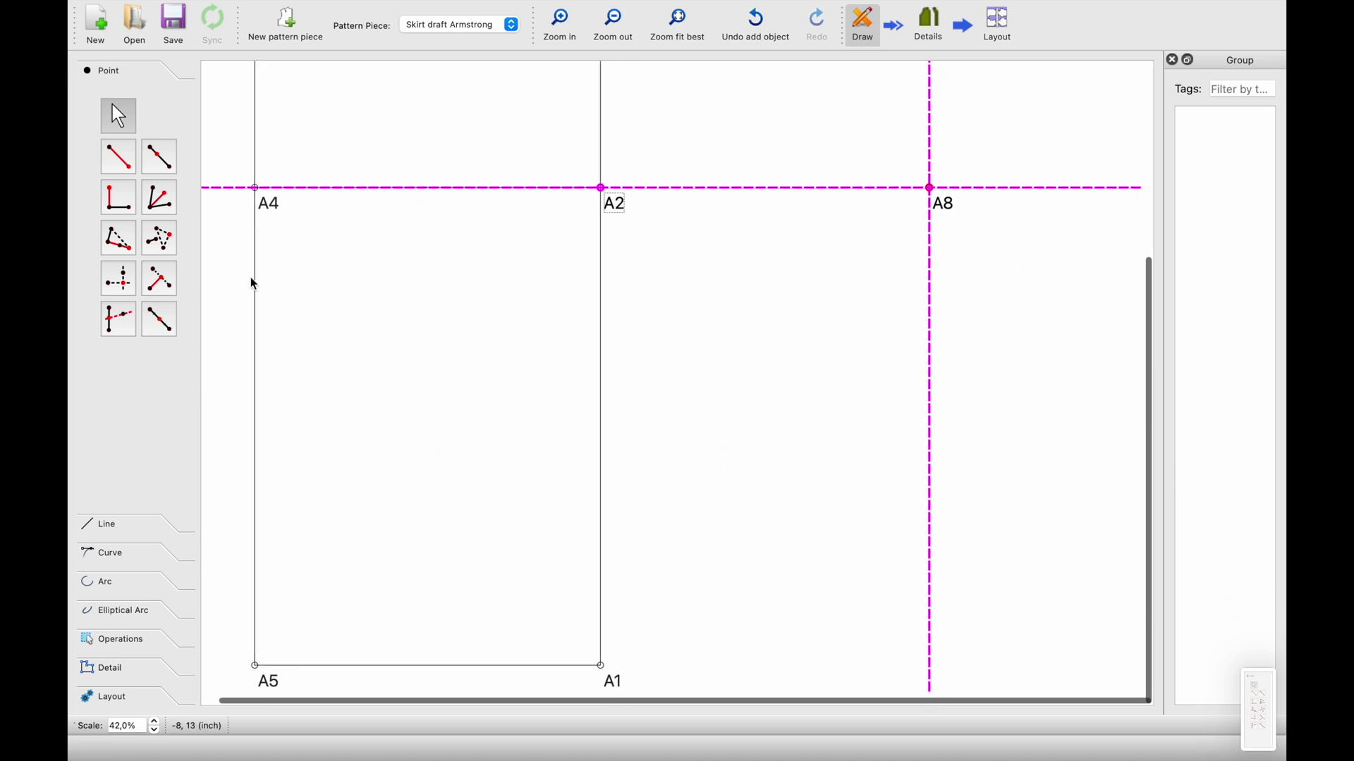
{"action": "left_click", "coordinate": [119, 279]}
{"action": "left_click", "coordinate": [931, 189]}
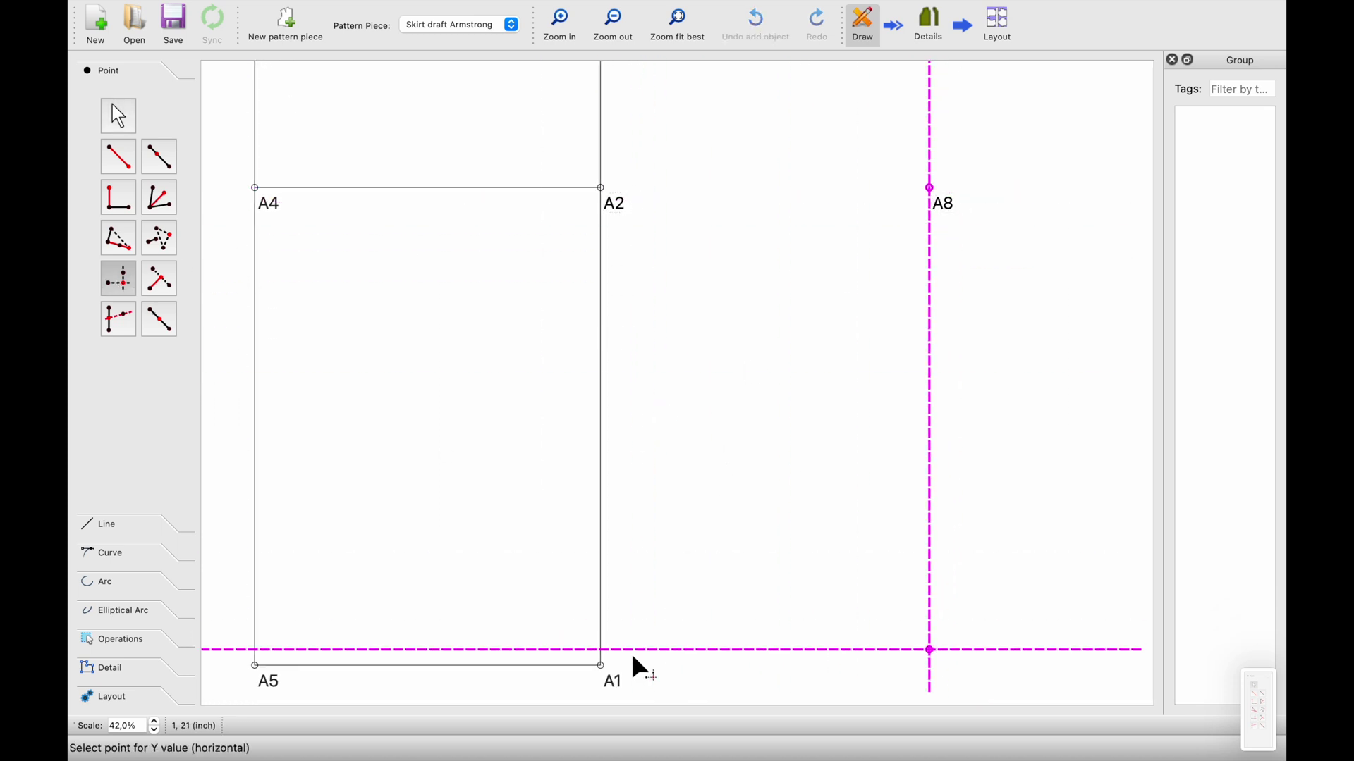
{"action": "left_click", "coordinate": [602, 667]}
Step: Draw the center front line from A7 down to A9
{"action": "scroll", "coordinate": [681, 536], "scroll_direction": "up", "scroll_amount": 2}
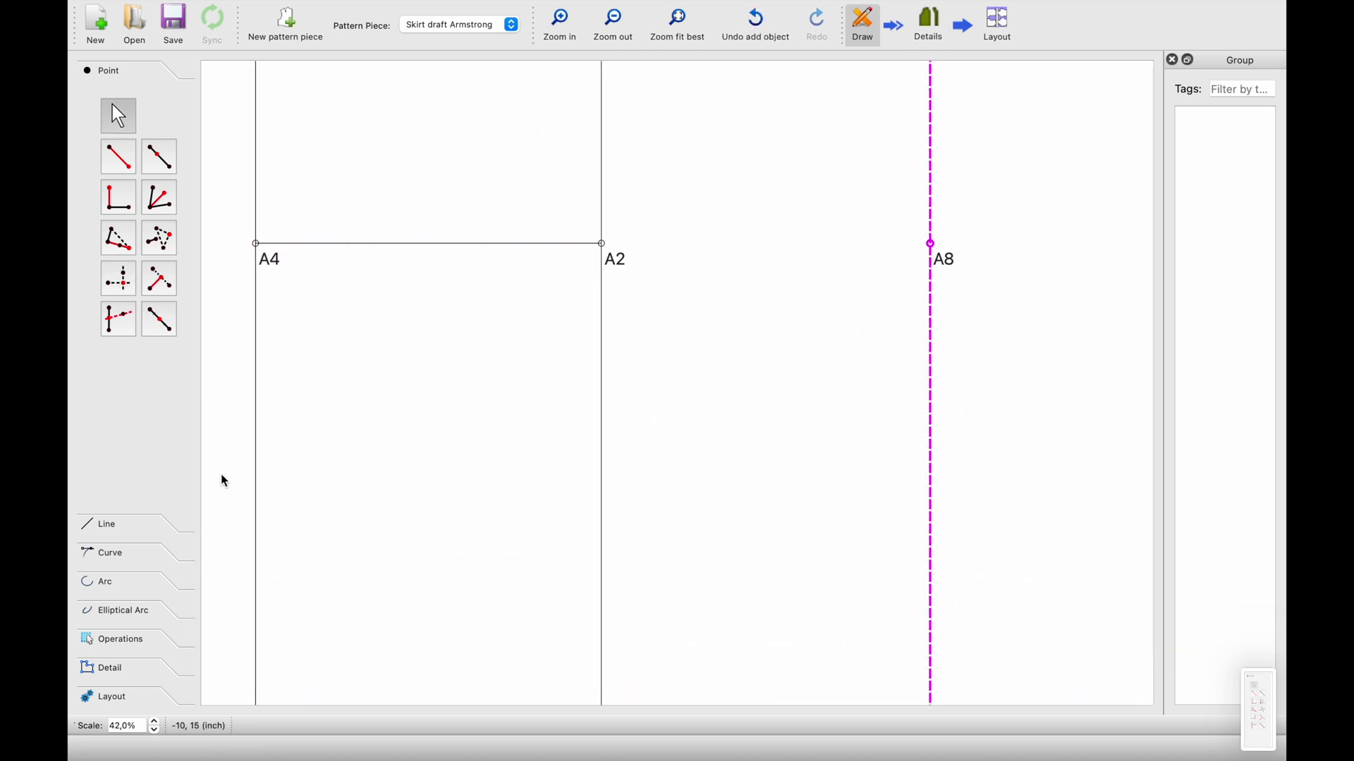
{"action": "left_click", "coordinate": [113, 524]}
{"action": "left_click", "coordinate": [119, 200]}
{"action": "scroll", "coordinate": [468, 160], "scroll_direction": "up", "scroll_amount": 5}
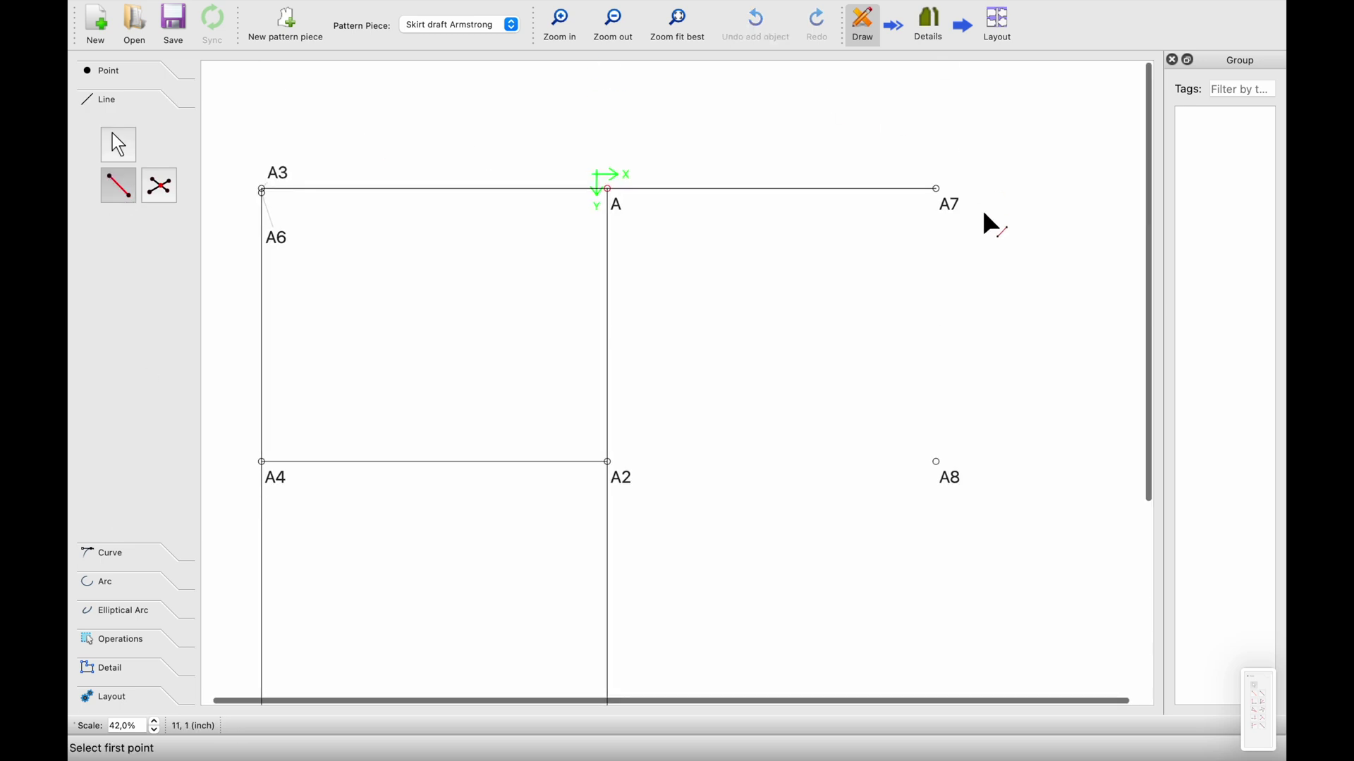
{"action": "left_click", "coordinate": [935, 187]}
{"action": "scroll", "coordinate": [972, 420], "scroll_direction": "down", "scroll_amount": 5}
{"action": "scroll", "coordinate": [945, 634], "scroll_direction": "down", "scroll_amount": 1}
{"action": "left_click", "coordinate": [926, 650]}
Step: Draw connecting lines from A1 to A9 and from A2 to A8
{"action": "left_click", "coordinate": [118, 186]}
{"action": "left_click", "coordinate": [621, 669]}
{"action": "left_click", "coordinate": [923, 648]}
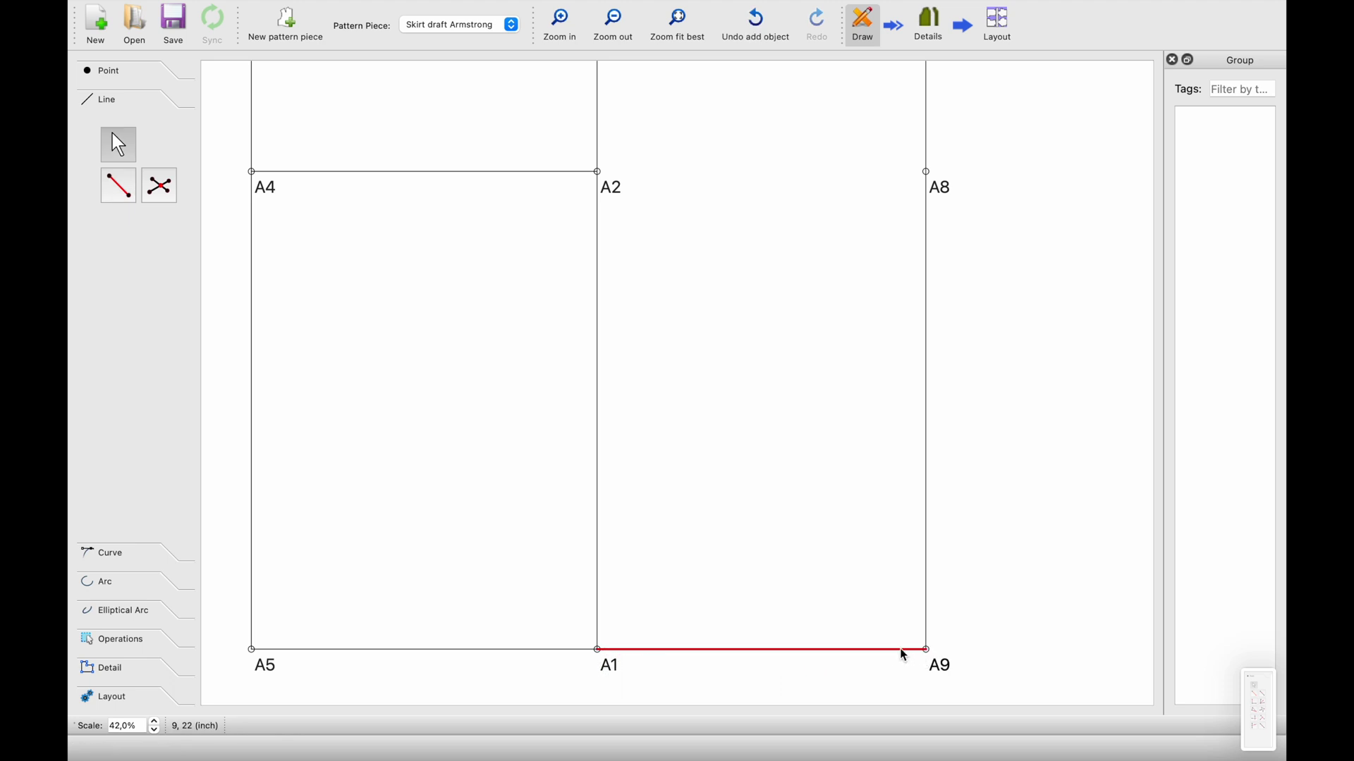
{"action": "key", "text": "alt+l"}
{"action": "left_click", "coordinate": [643, 200]}
{"action": "left_click", "coordinate": [939, 193]}
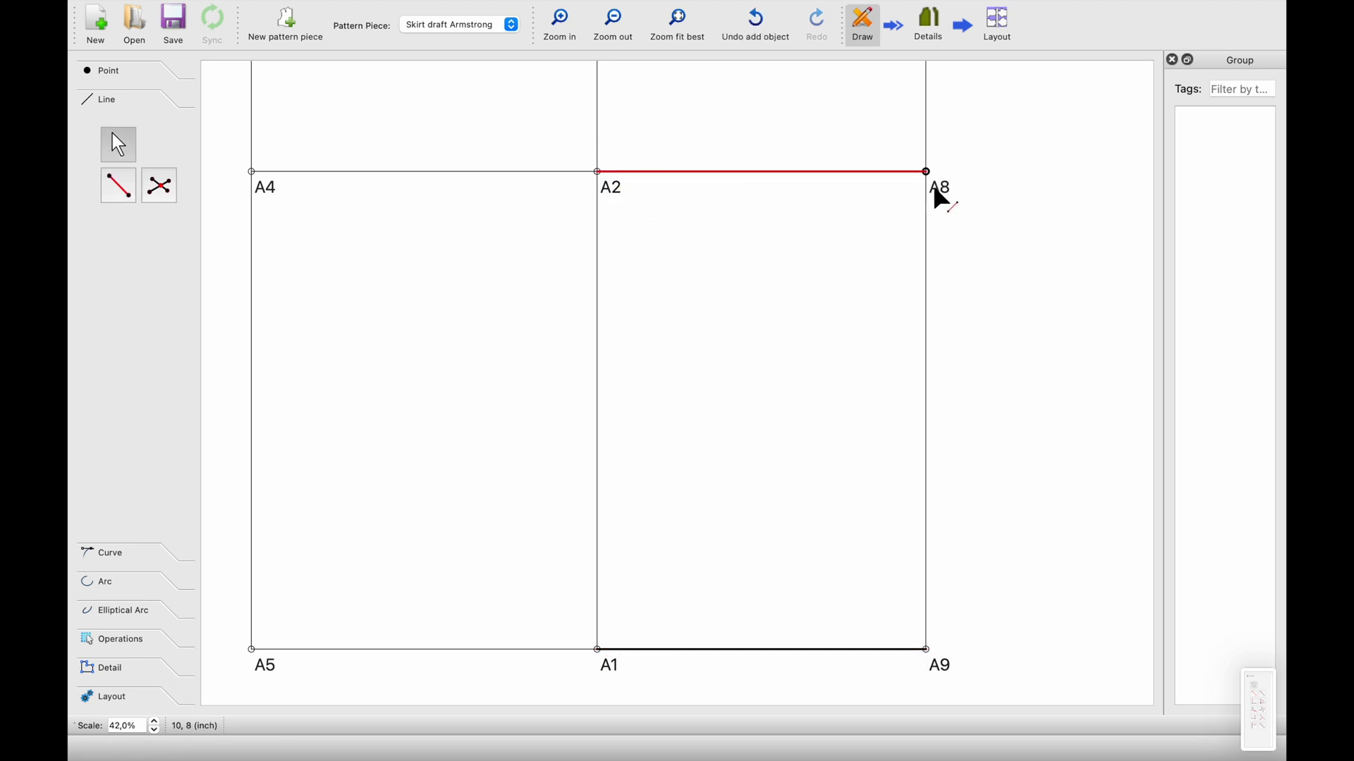
Step: Place a point at a distance along the line from A3 to A, about 7.59 inches from A3
{"action": "scroll", "coordinate": [801, 142], "scroll_direction": "down", "scroll_amount": 2, "text": "ctrl"}
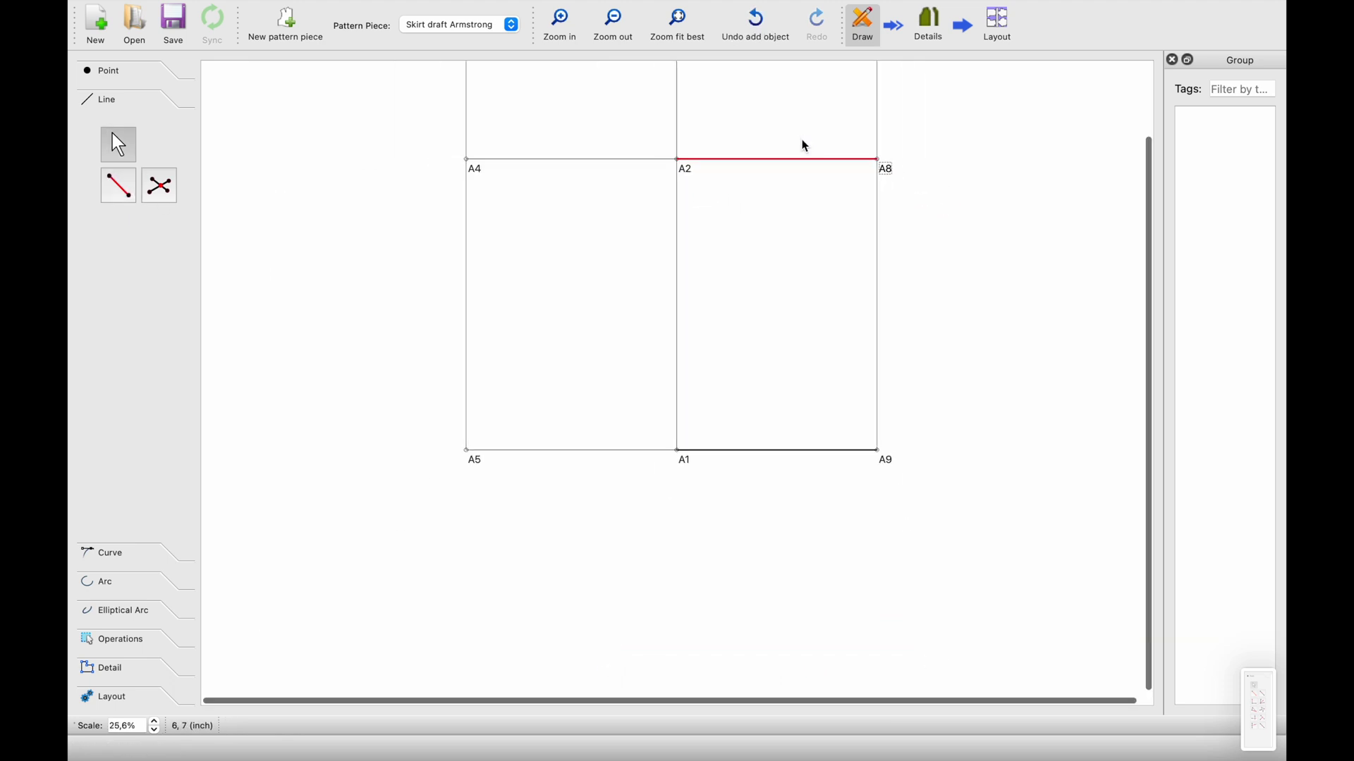
{"action": "scroll", "coordinate": [802, 148], "scroll_direction": "up", "scroll_amount": 2, "text": "ctrl"}
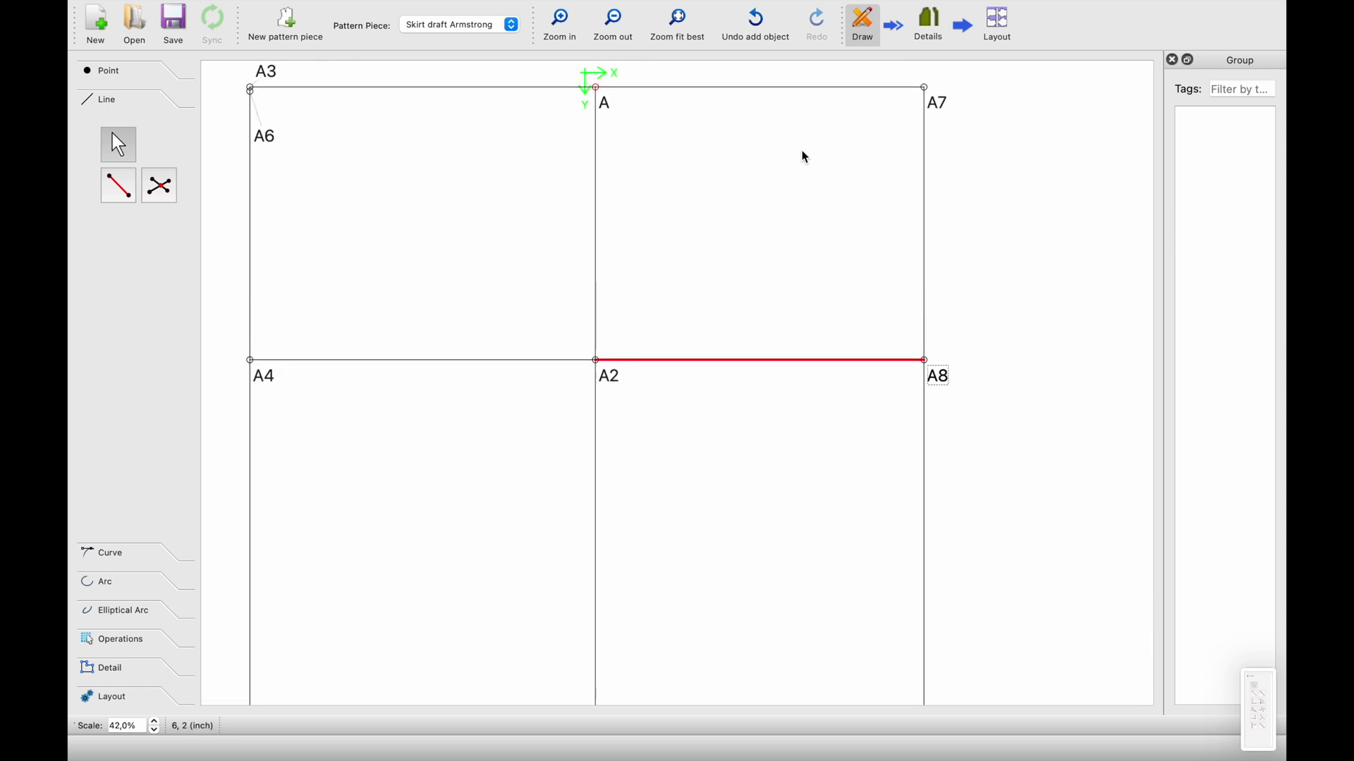
{"action": "left_click", "coordinate": [138, 71]}
{"action": "scroll", "coordinate": [285, 123], "scroll_direction": "up", "scroll_amount": 2, "text": "ctrl"}
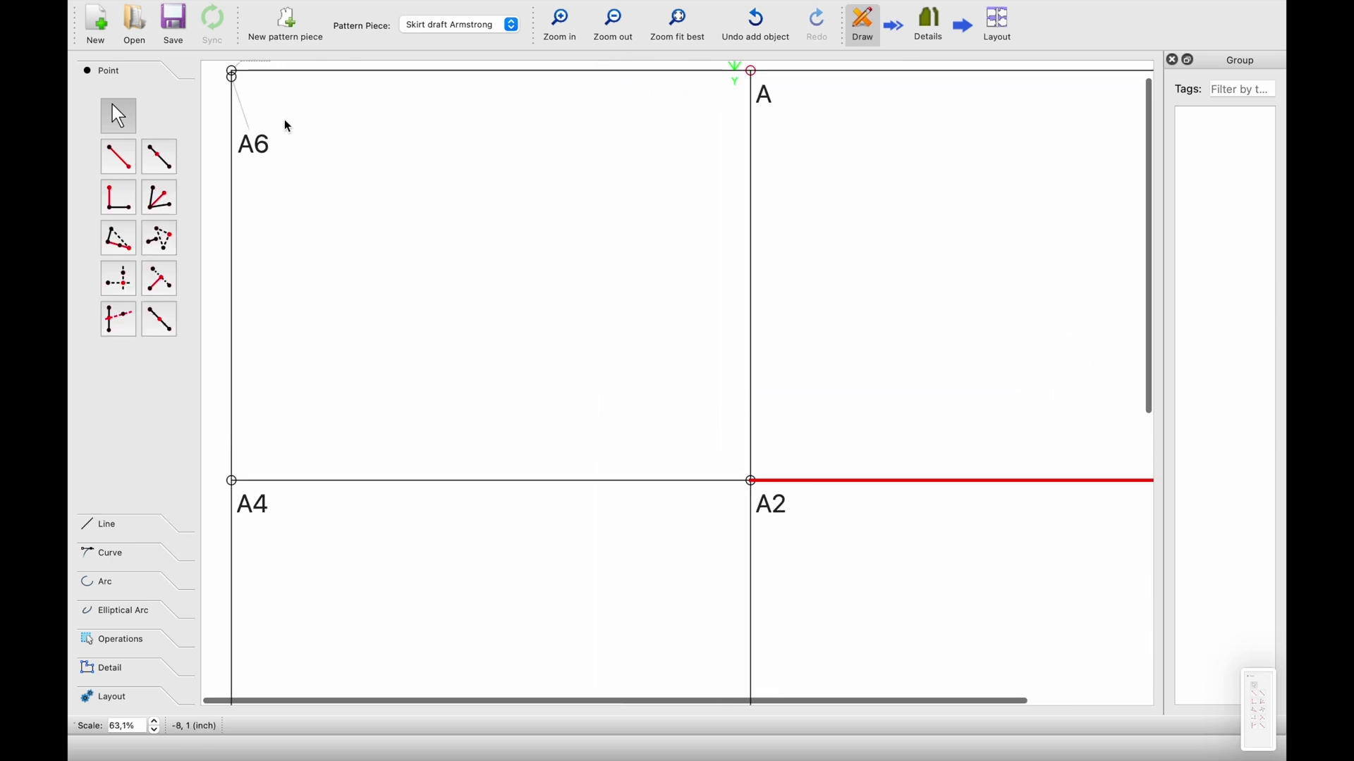
{"action": "left_click", "coordinate": [159, 161]}
{"action": "left_click", "coordinate": [255, 86]}
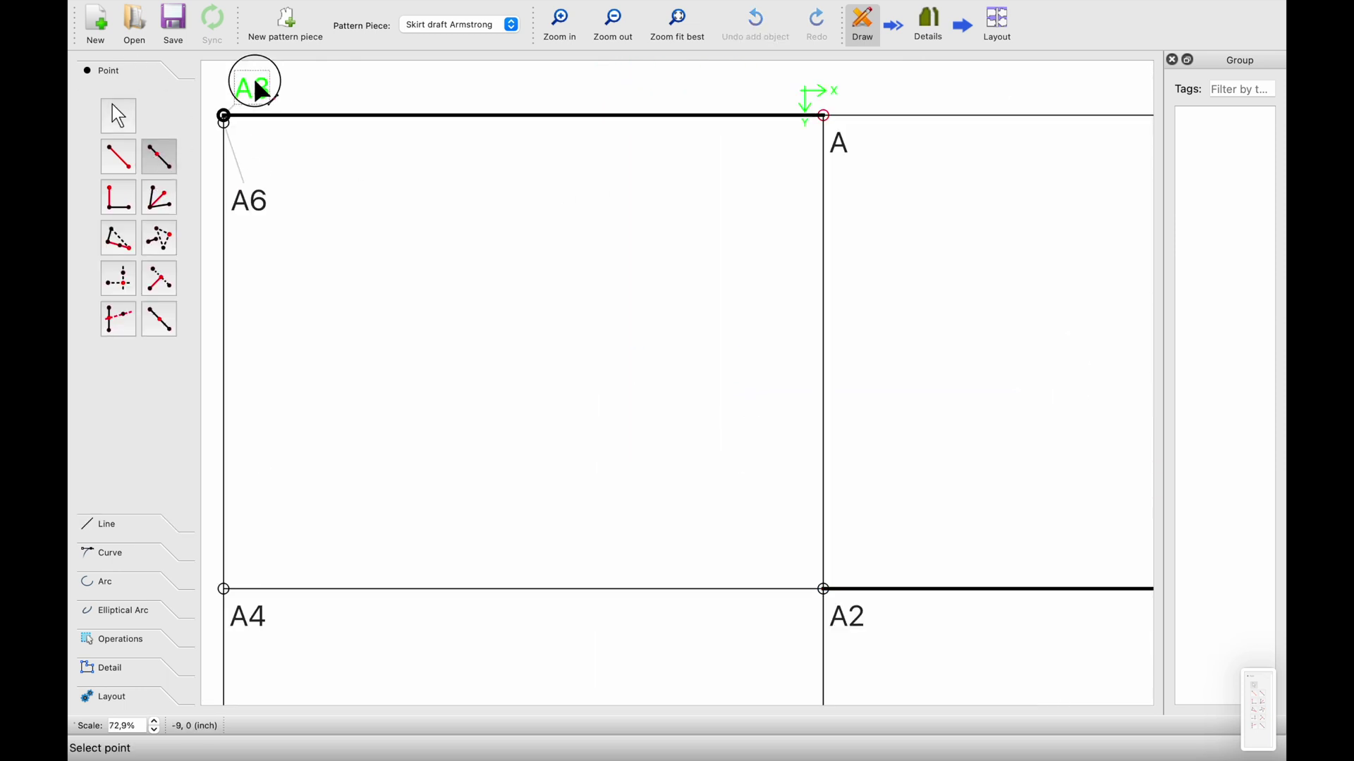
{"action": "left_click", "coordinate": [827, 118]}
{"action": "left_click", "coordinate": [670, 149]}
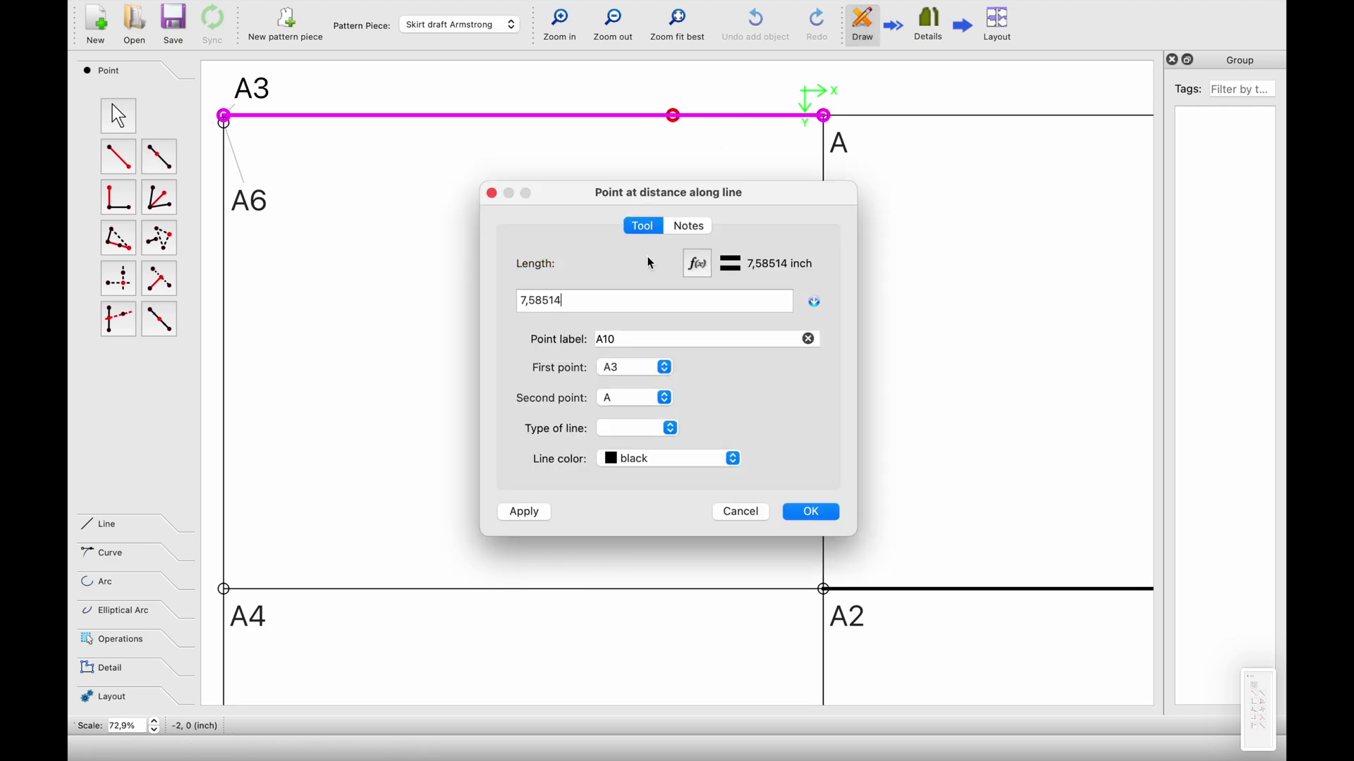
{"action": "left_click", "coordinate": [698, 264]}
{"action": "left_click", "coordinate": [704, 337]}
{"action": "type", "text": "waist"}
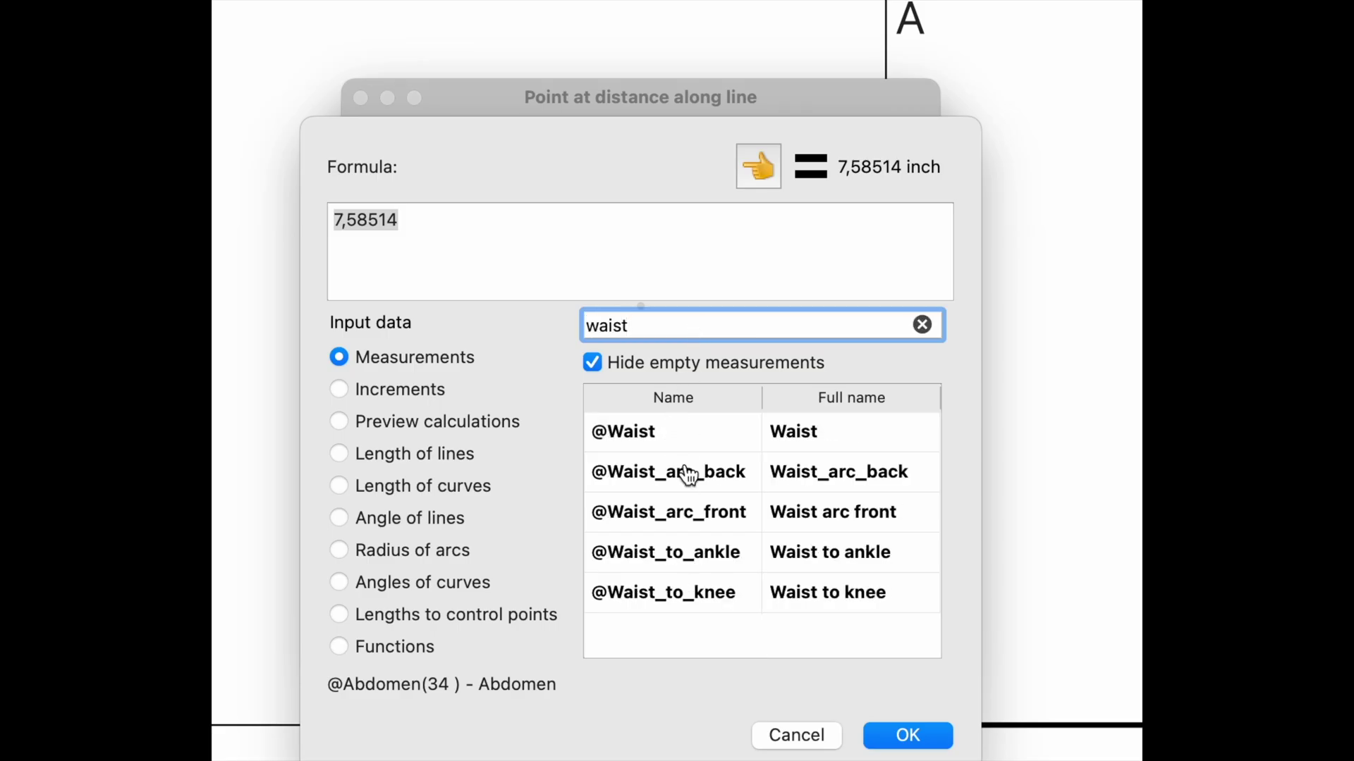
{"action": "left_click", "coordinate": [690, 478]}
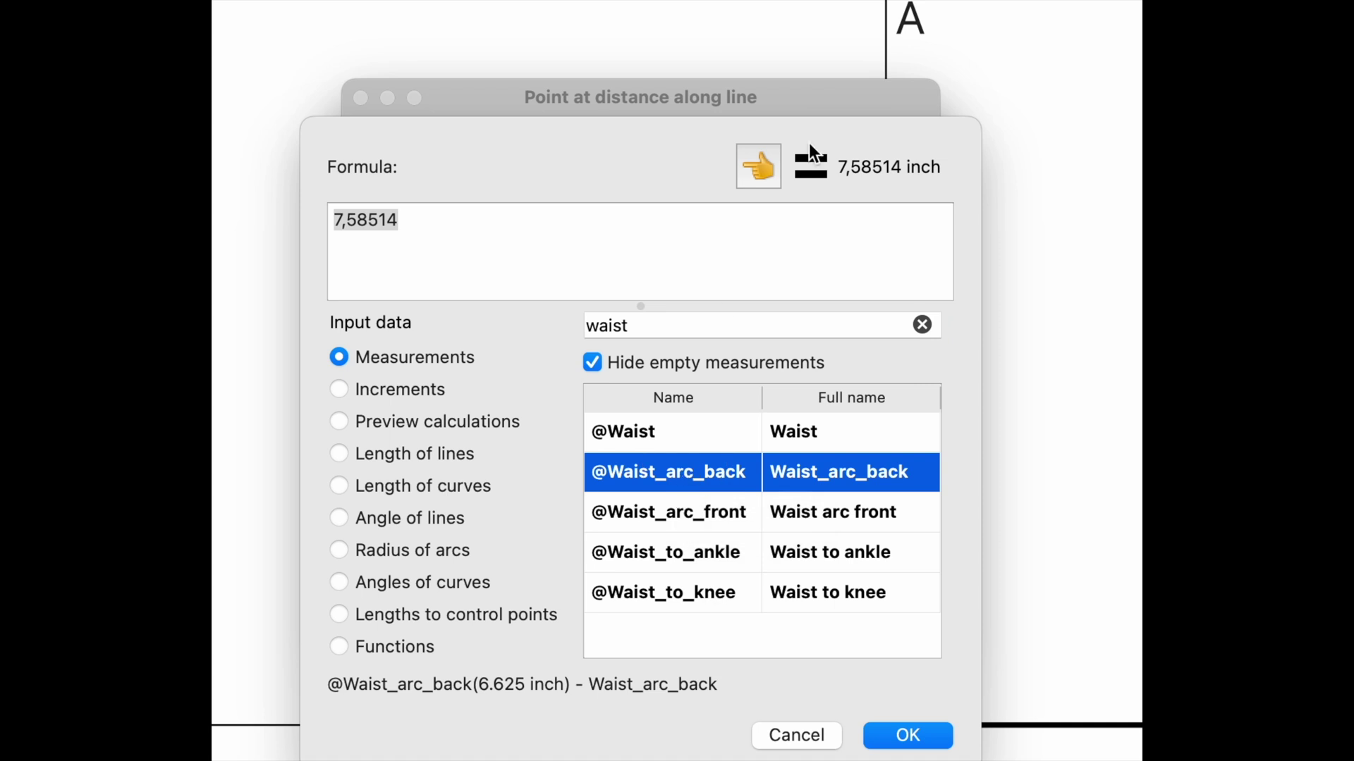
{"action": "left_click", "coordinate": [758, 173]}
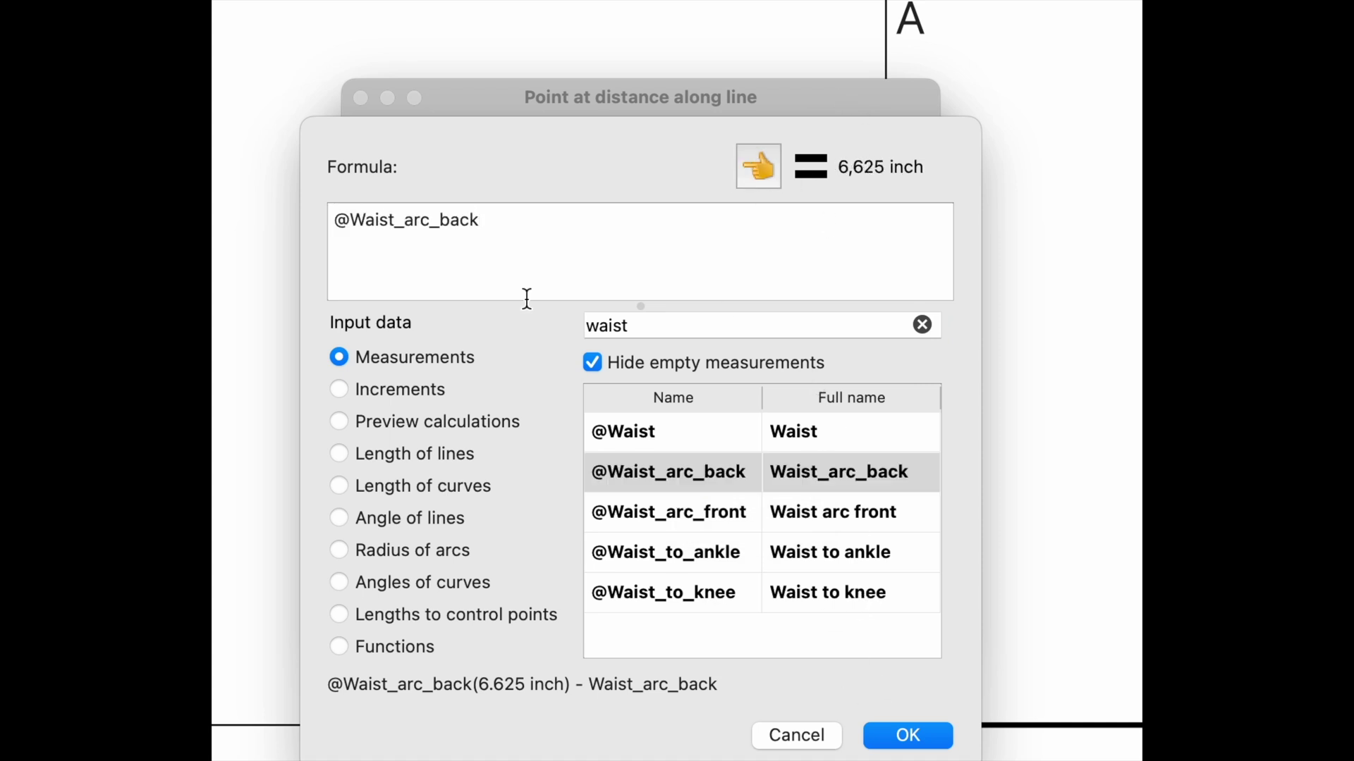
{"action": "type", "text": "+1/4"}
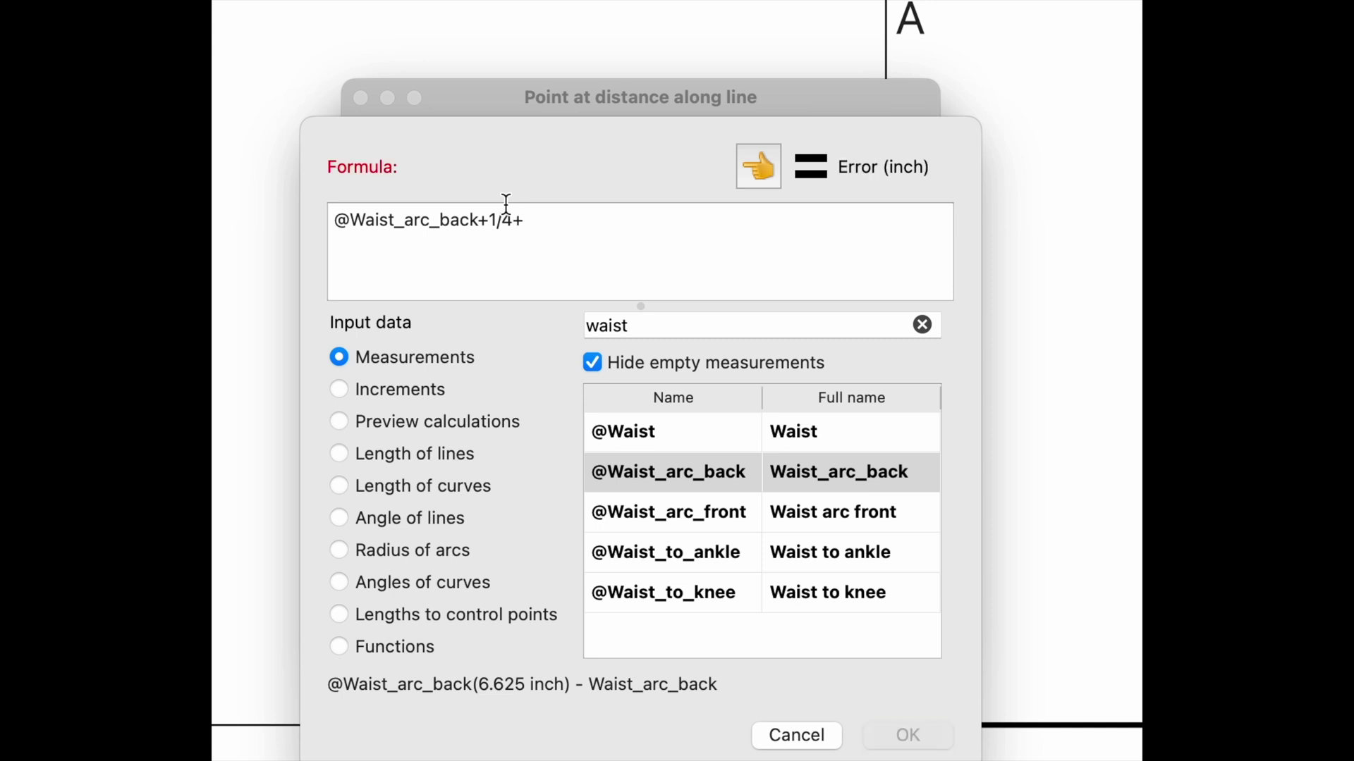
{"action": "type", "text": "+2"}
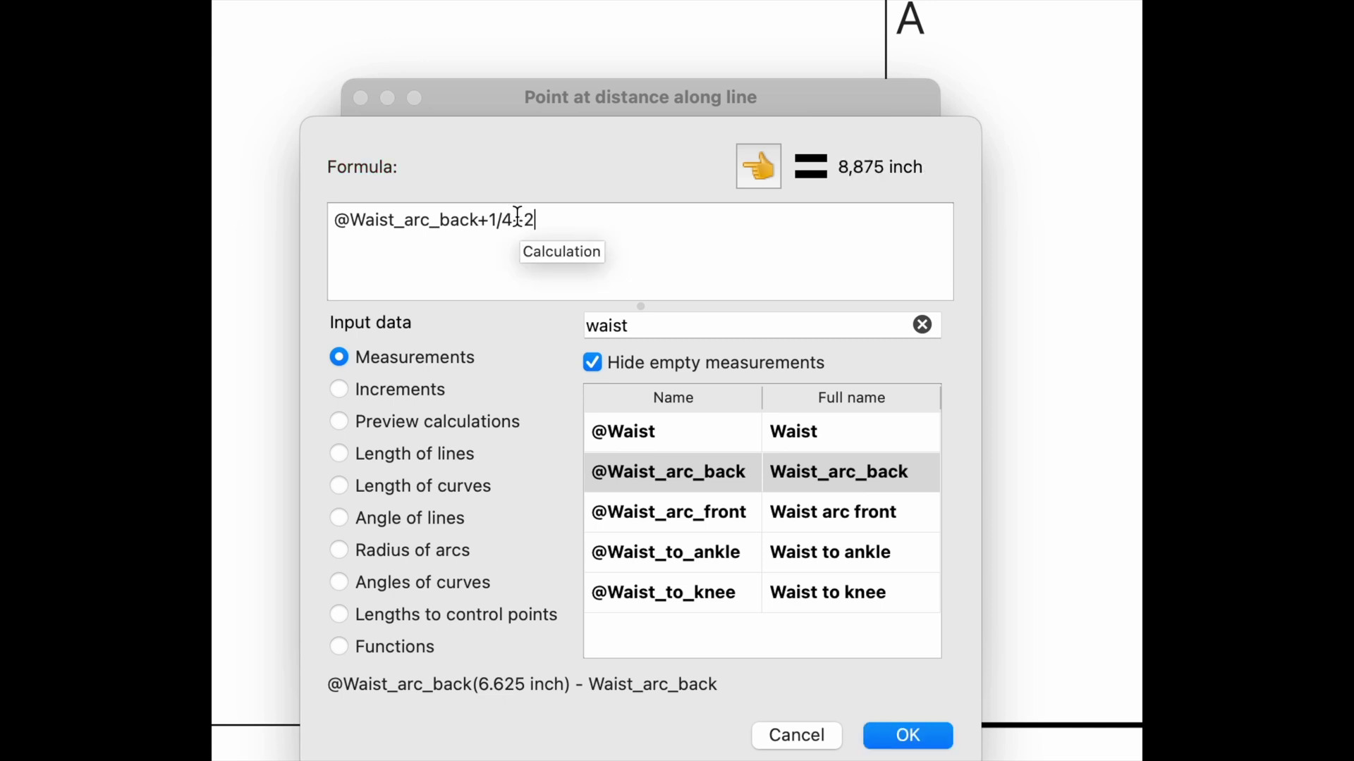
{"action": "left_click", "coordinate": [922, 734]}
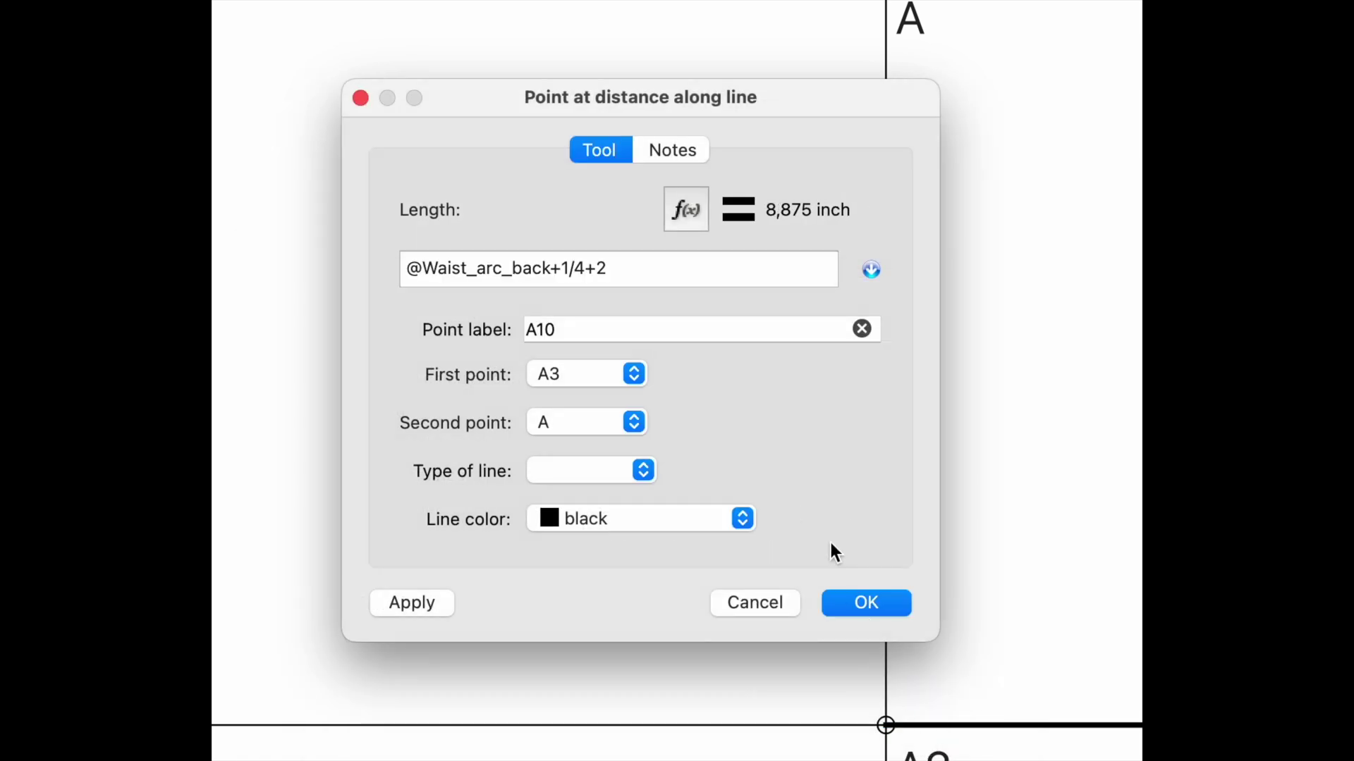
{"action": "left_click", "coordinate": [865, 602]}
Step: Place a point at a distance along the line from A3 to A10, about 1.83 inches from A3
{"action": "scroll", "coordinate": [390, 160], "scroll_direction": "up", "scroll_amount": 3, "text": "ctrl"}
{"action": "scroll", "coordinate": [391, 160], "scroll_direction": "down", "scroll_amount": 4, "text": "ctrl"}
{"action": "left_click", "coordinate": [159, 156]}
{"action": "left_click", "coordinate": [266, 97]}
{"action": "left_click", "coordinate": [715, 117]}
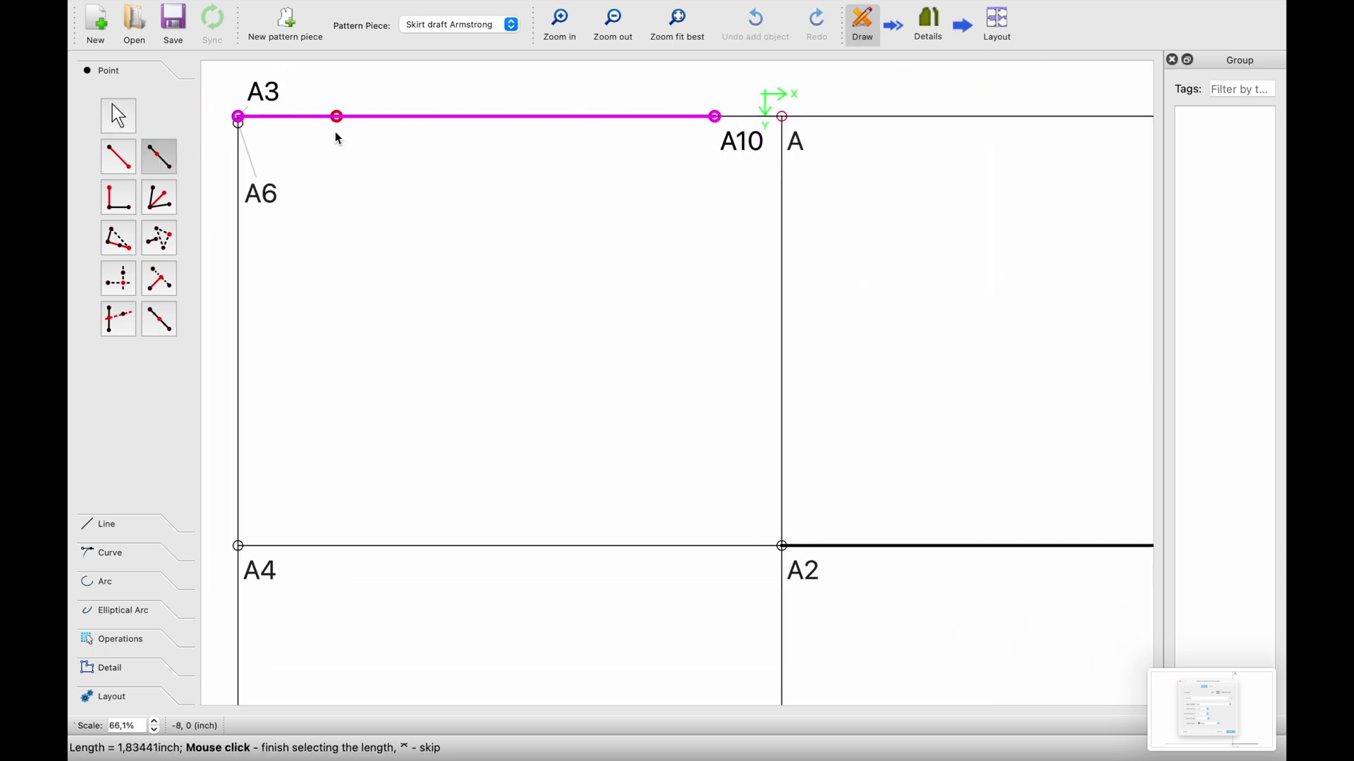
{"action": "left_click", "coordinate": [336, 134]}
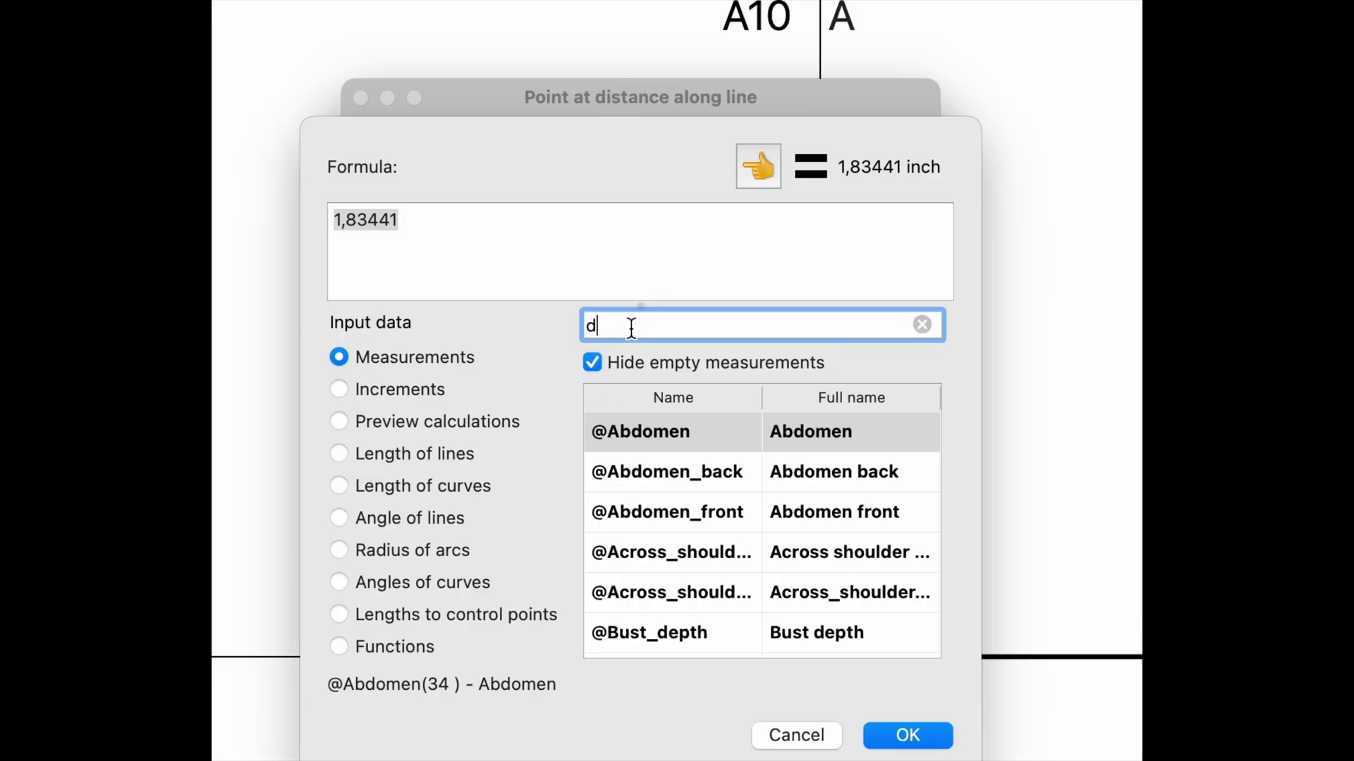
{"action": "type", "text": "ar"}
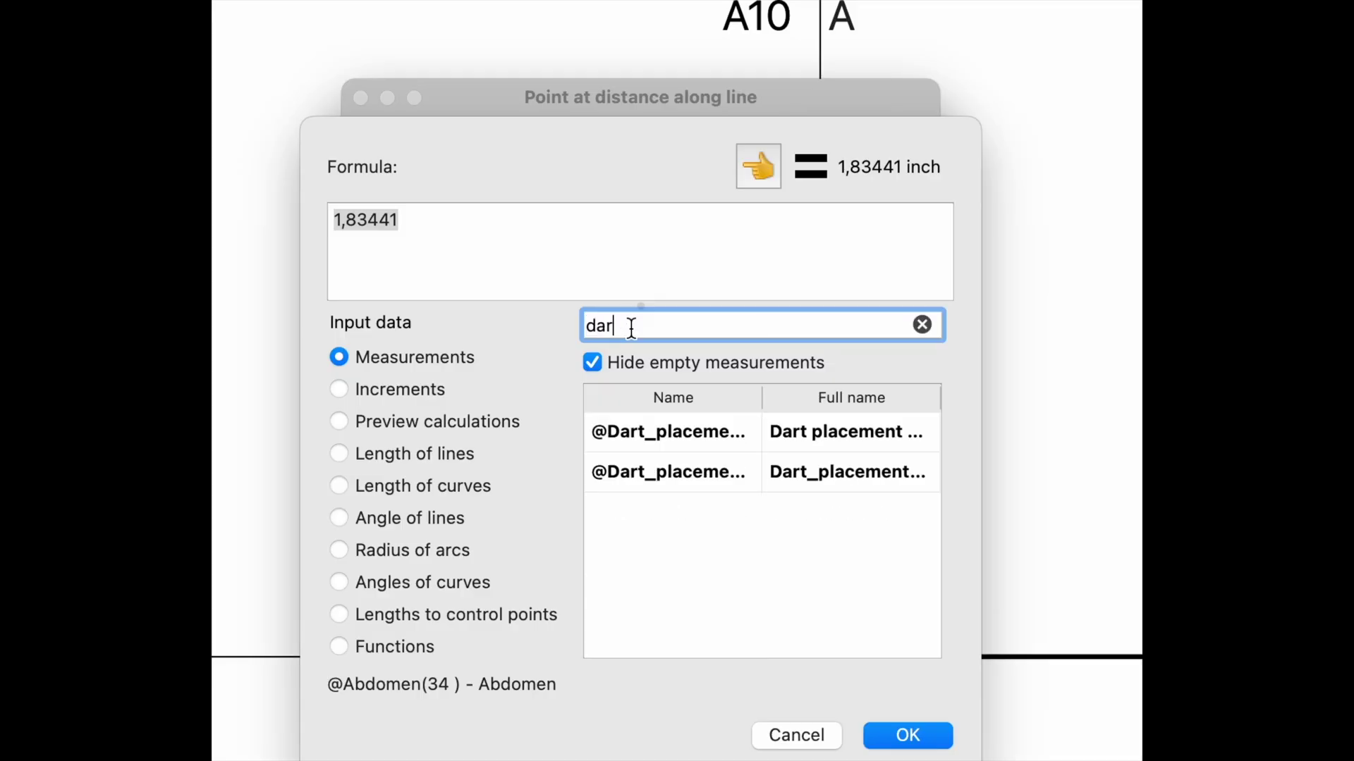
{"action": "left_click", "coordinate": [683, 404]}
{"action": "left_click", "coordinate": [750, 231]}
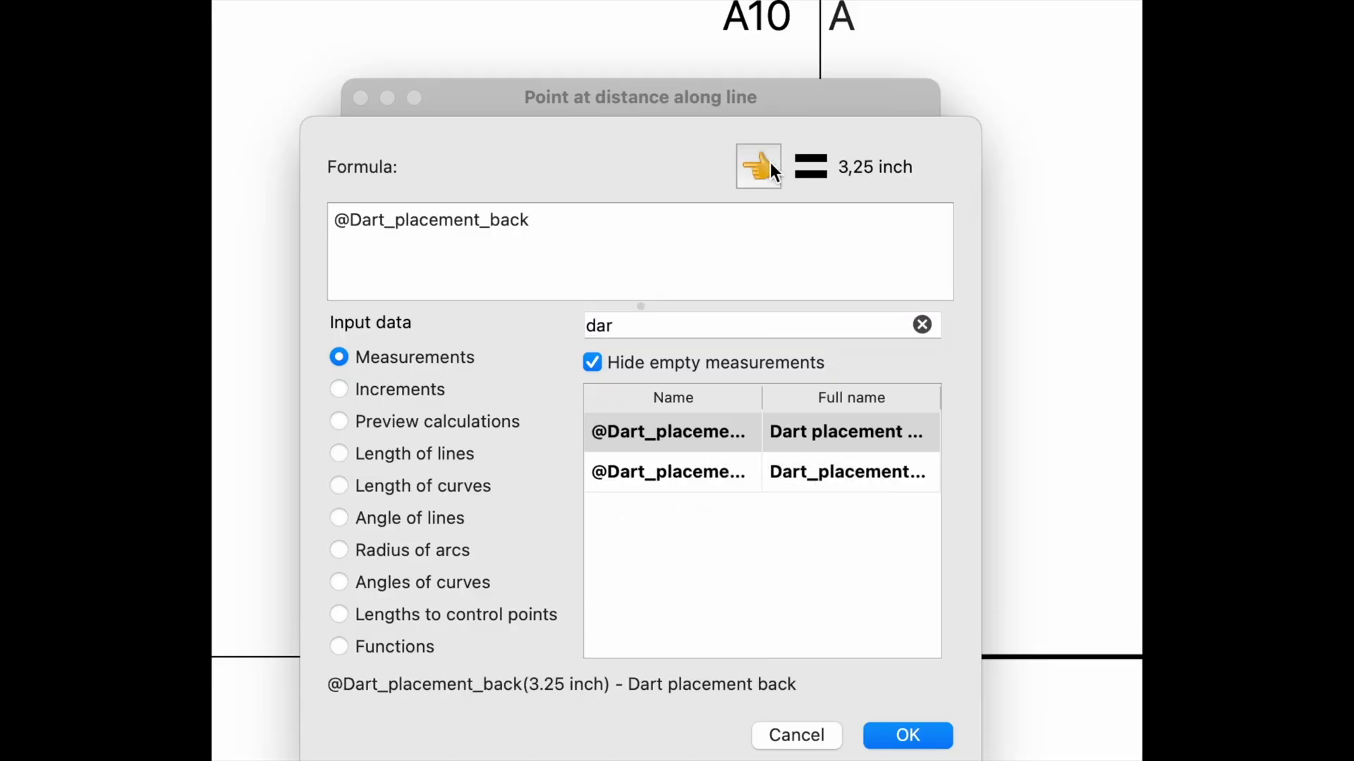
{"action": "left_click", "coordinate": [887, 732]}
{"action": "key", "text": "Return"}
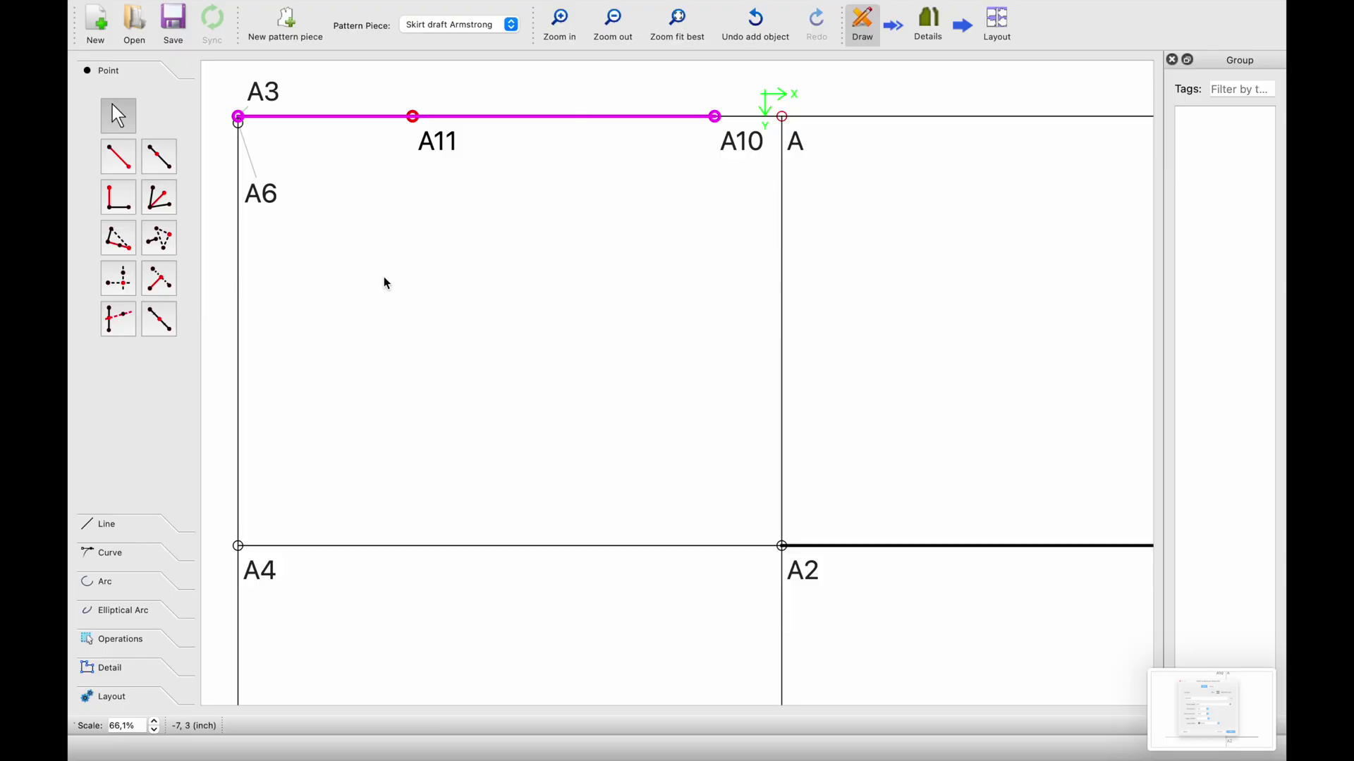
Step: Place a point on the line from A11 to A10, 1 inch from A11
{"action": "scroll", "coordinate": [328, 138], "scroll_direction": "up", "scroll_amount": 4, "text": "ctrl"}
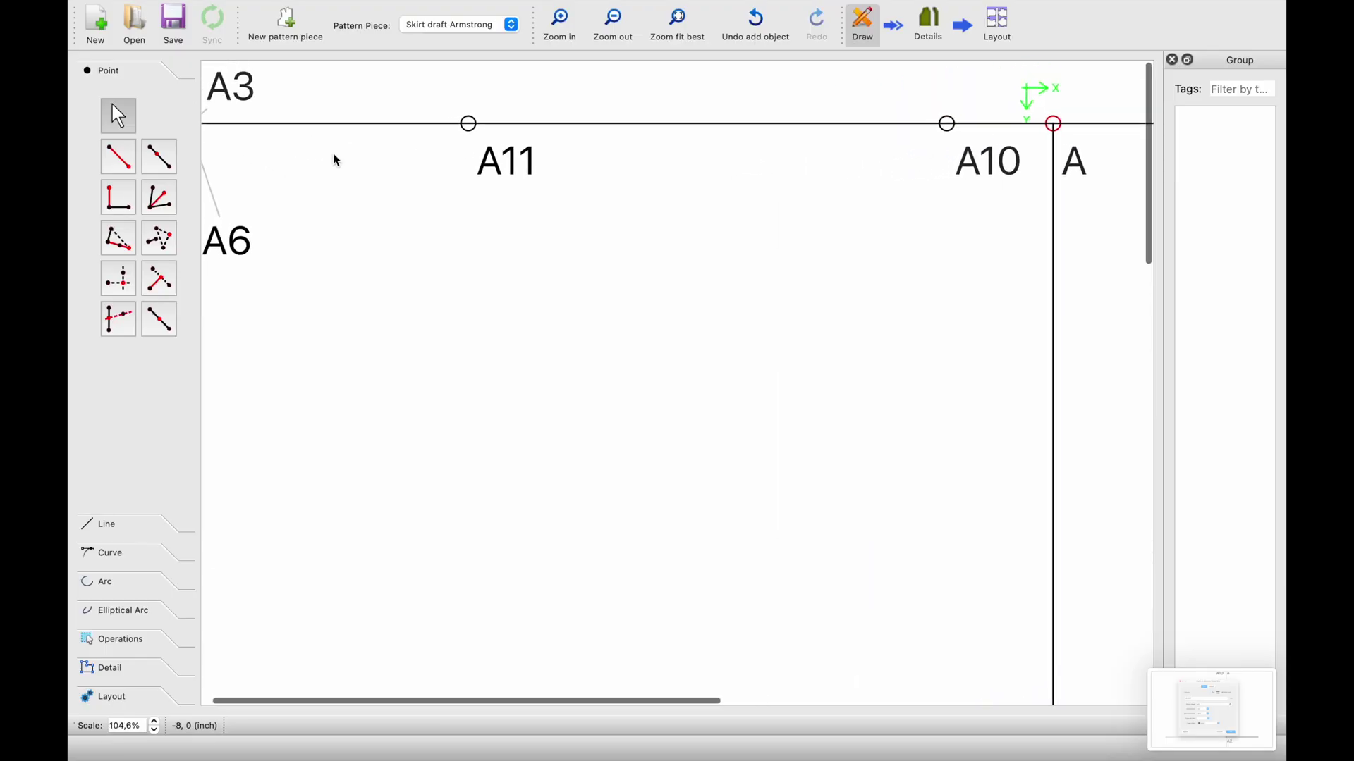
{"action": "left_click", "coordinate": [159, 157]}
{"action": "left_click", "coordinate": [521, 161]}
{"action": "left_click", "coordinate": [964, 124]}
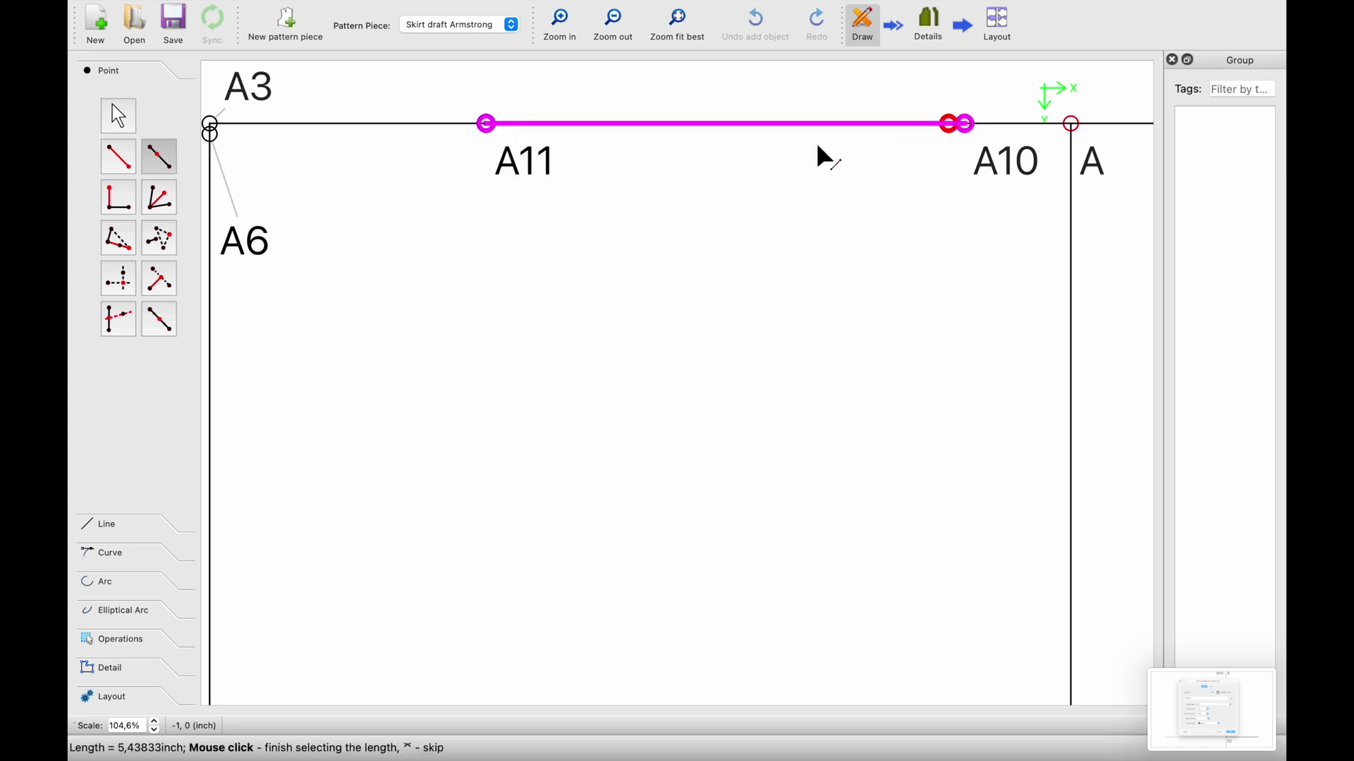
{"action": "left_click", "coordinate": [579, 134]}
{"action": "left_click_drag", "start_coordinate": [610, 303], "coordinate": [446, 303]}
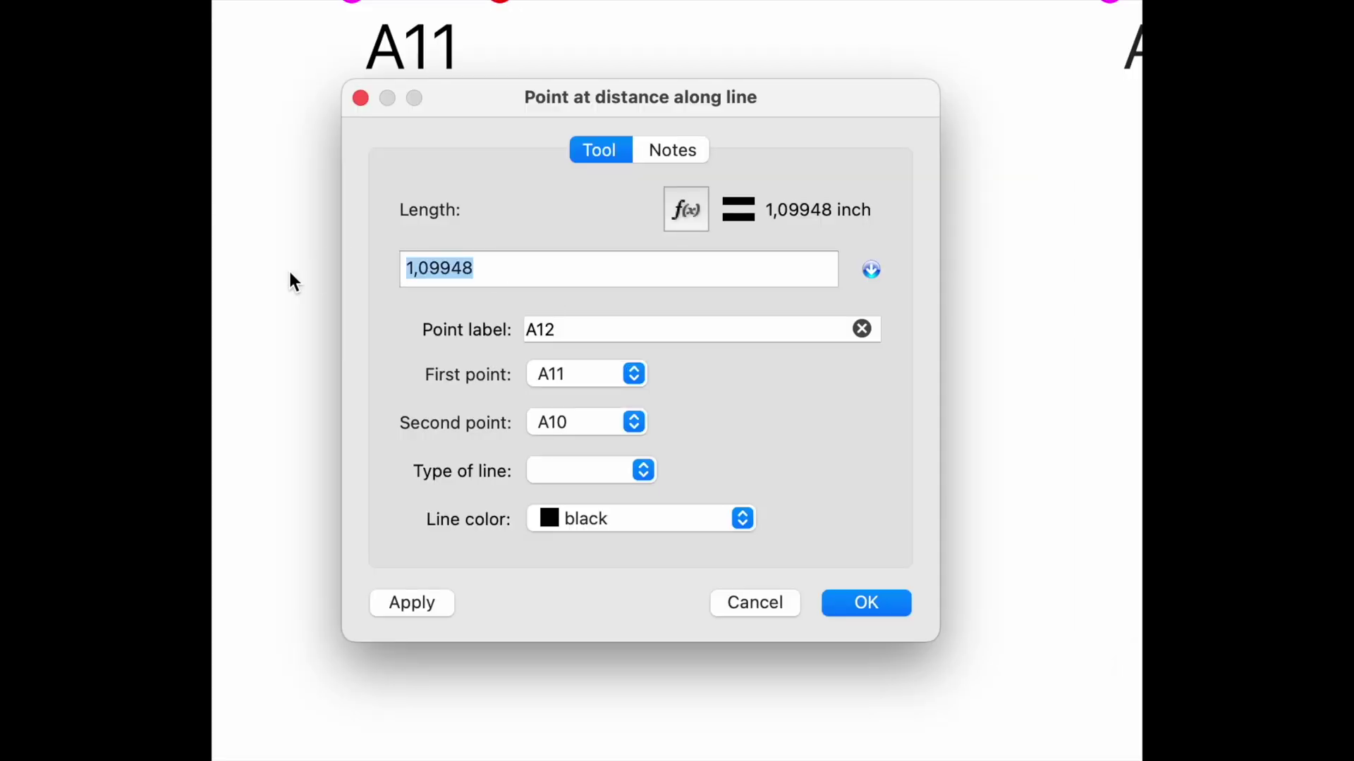
{"action": "type", "text": "1"}
{"action": "left_click", "coordinate": [866, 603]}
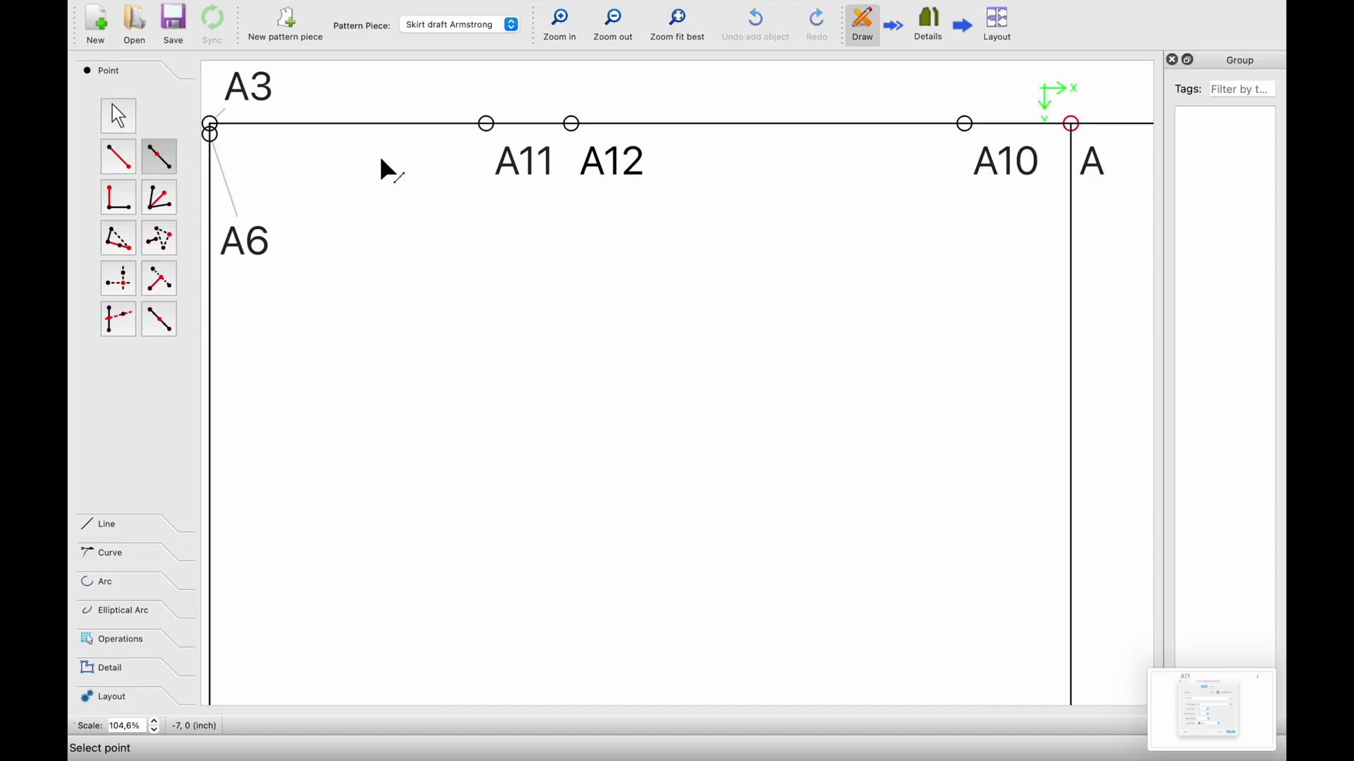
Step: Place a point on the line from A12 to A10, 1,25 inches from A12, with the note "Dart space"
{"action": "left_click", "coordinate": [594, 164]}
{"action": "left_click", "coordinate": [965, 125]}
{"action": "left_click", "coordinate": [749, 134]}
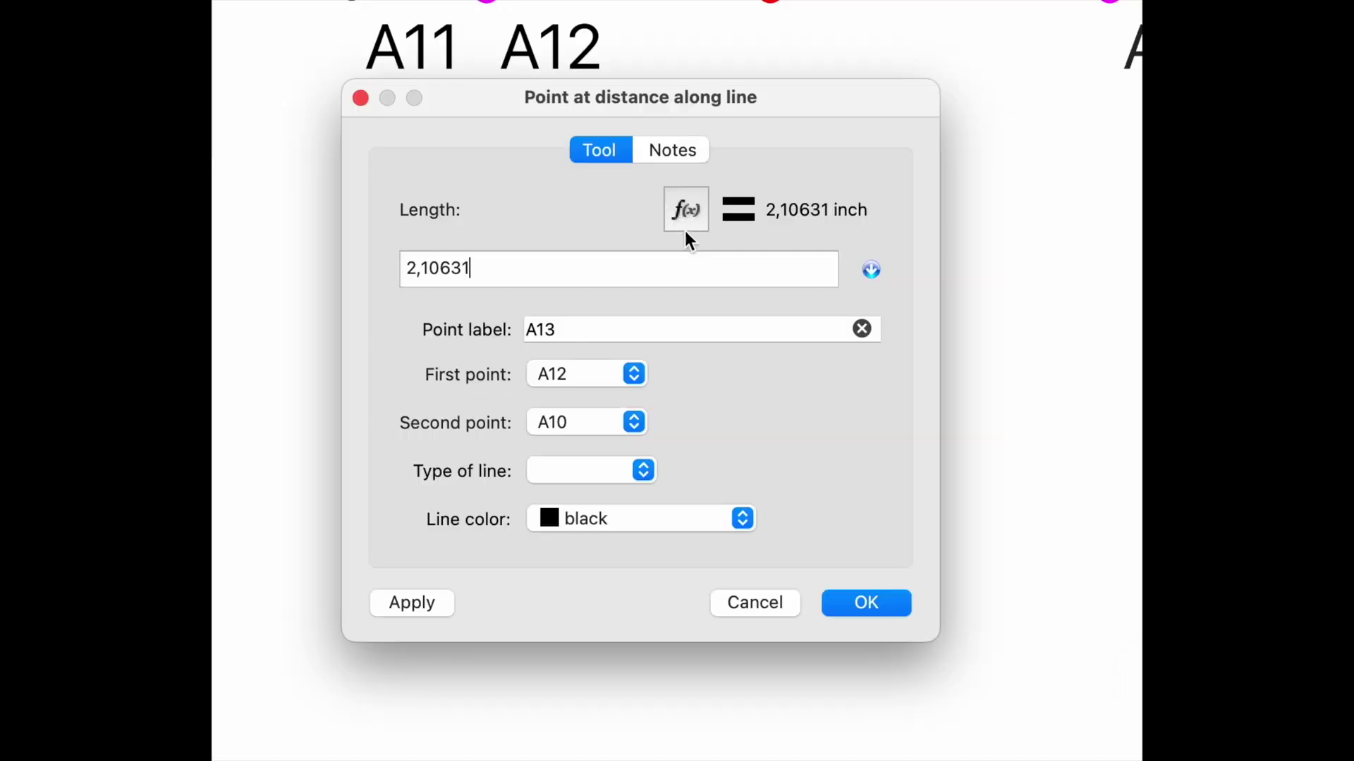
{"action": "triple_click", "coordinate": [529, 275]}
{"action": "type", "text": "1,25"}
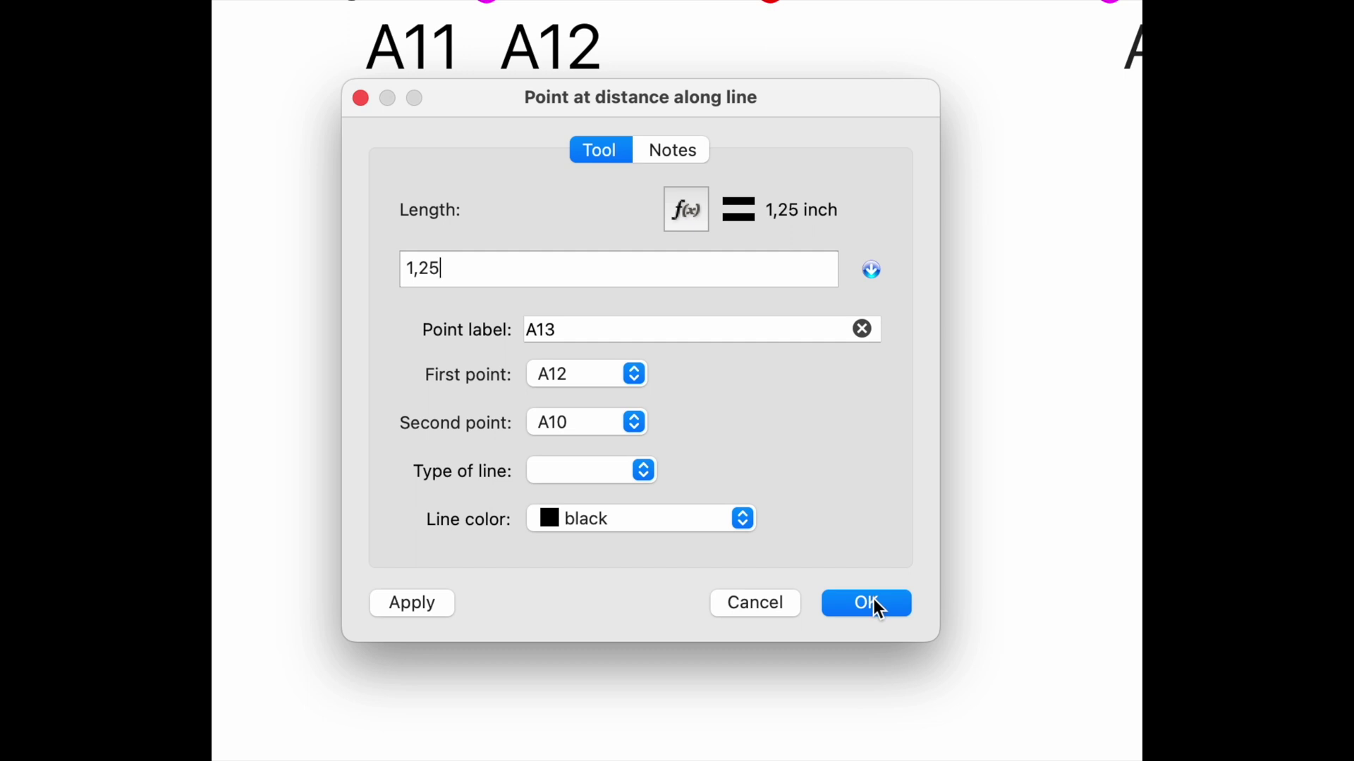
{"action": "left_click", "coordinate": [678, 155]}
{"action": "type", "text": "Dart space"}
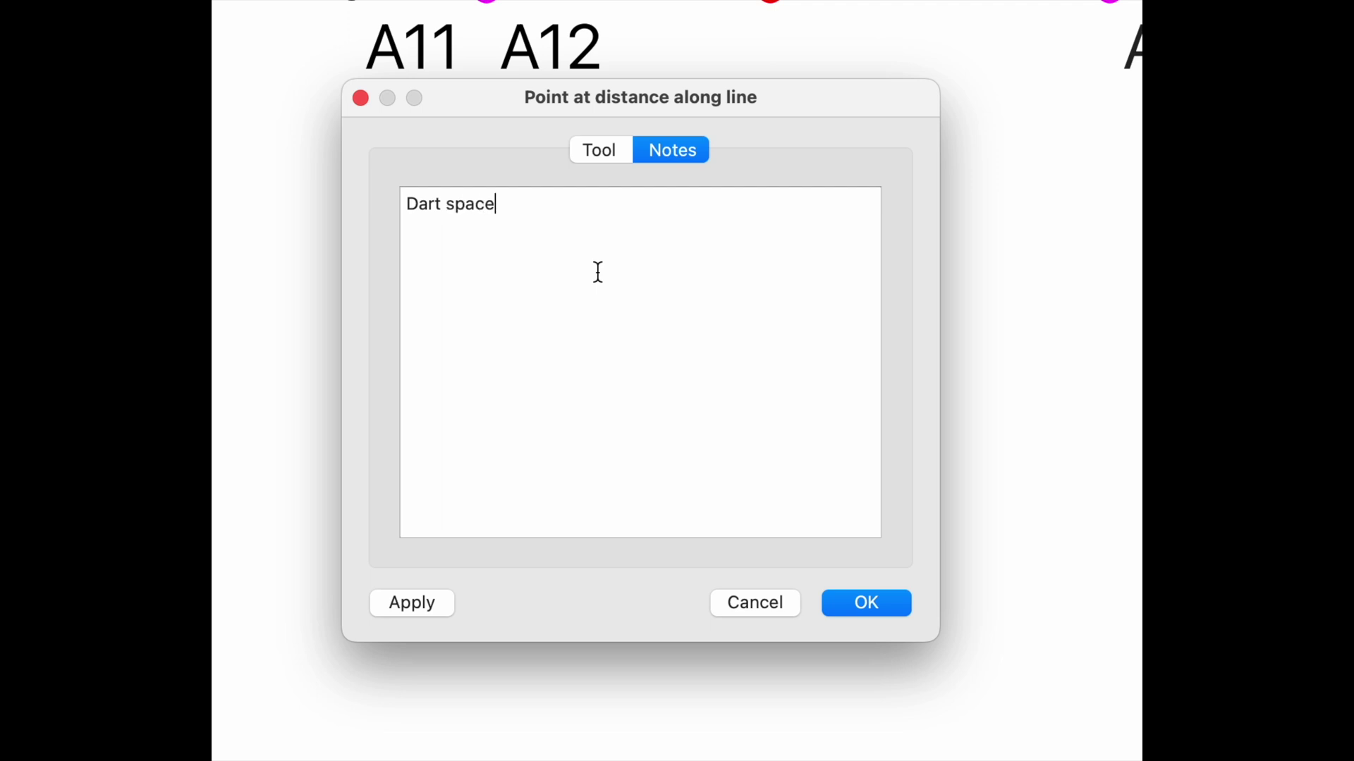
{"action": "left_click", "coordinate": [857, 600]}
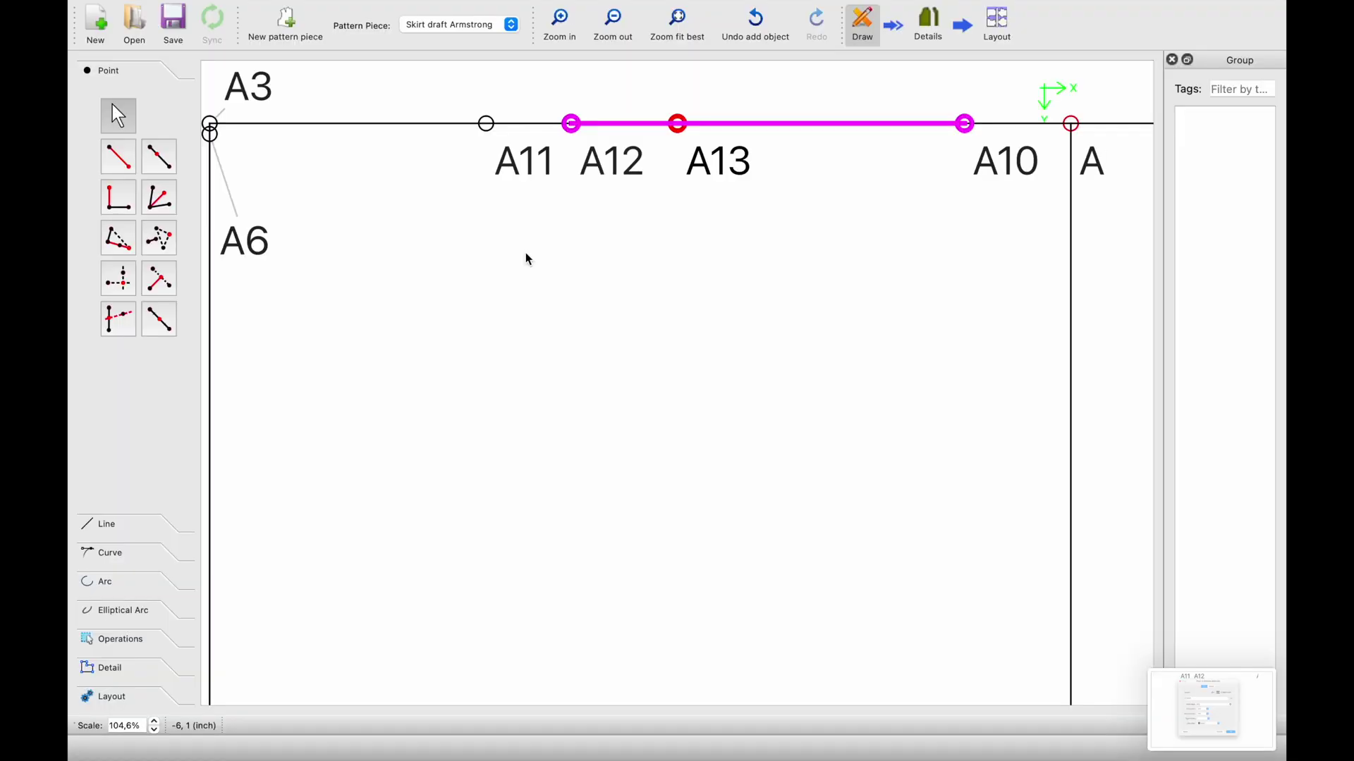
Step: Place a point on the line from A13 to A10, as far from A13 as A12 is from A11
{"action": "left_click", "coordinate": [150, 163]}
{"action": "left_click", "coordinate": [679, 124]}
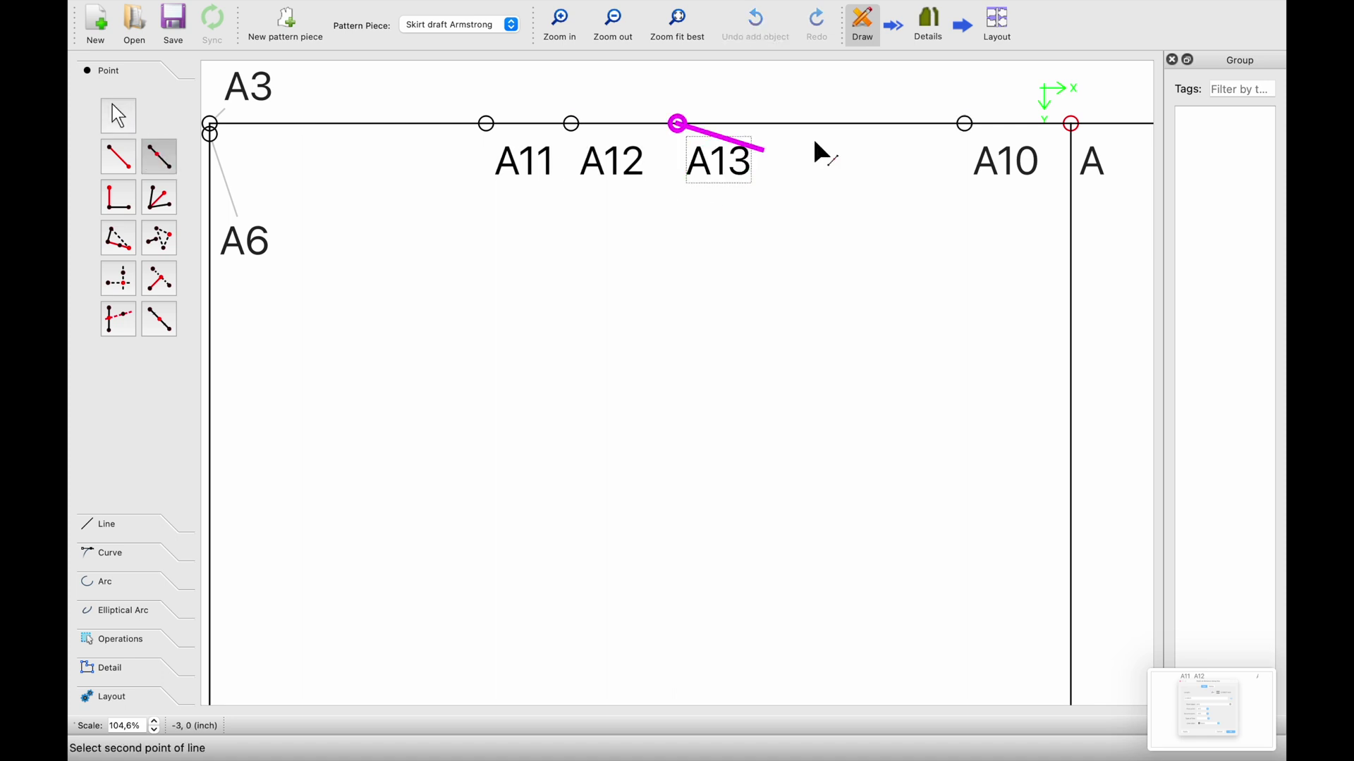
{"action": "left_click", "coordinate": [965, 124]}
{"action": "left_click", "coordinate": [802, 129]}
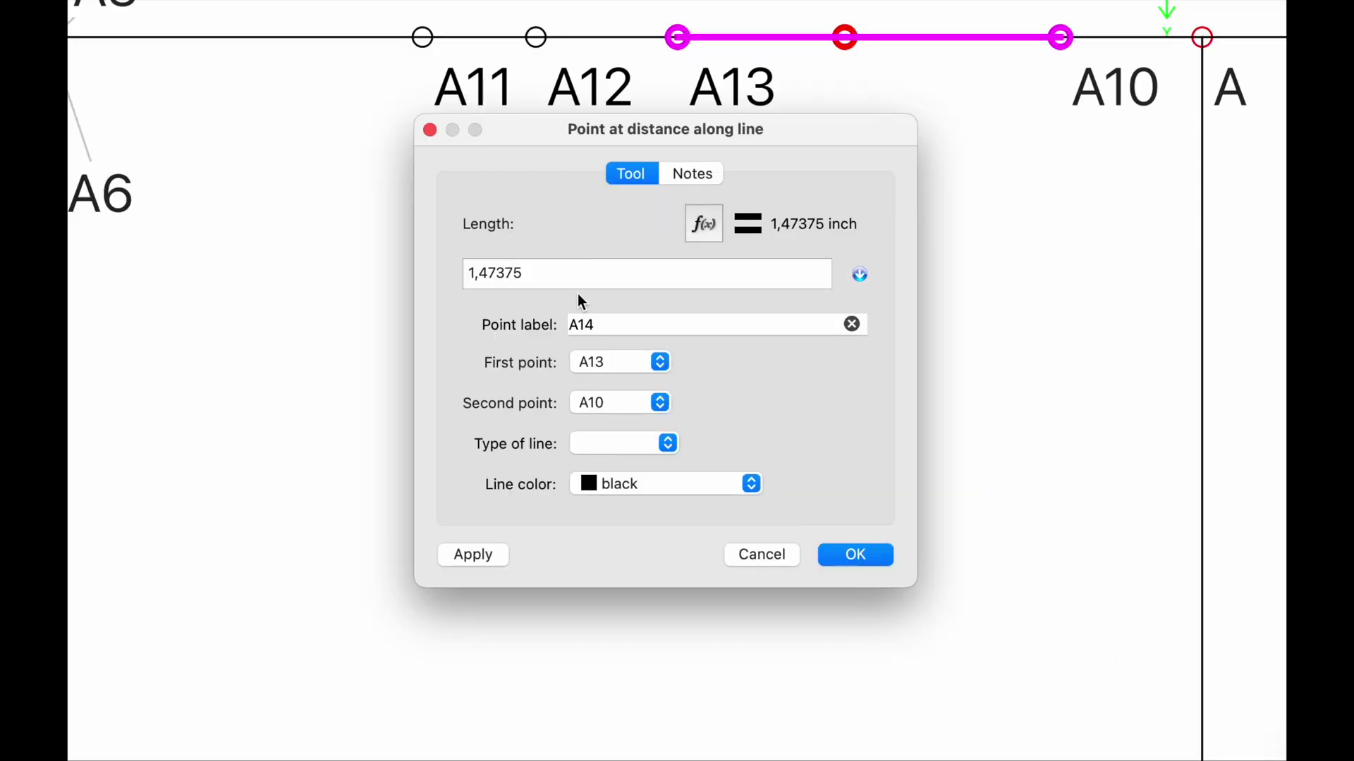
{"action": "key", "text": "BackSpace"}
{"action": "key", "text": "BackSpace"}
{"action": "key", "text": "BackSpace"}
{"action": "key", "text": "BackSpace"}
{"action": "key", "text": "BackSpace"}
{"action": "key", "text": "BackSpace"}
{"action": "left_click", "coordinate": [839, 554]}
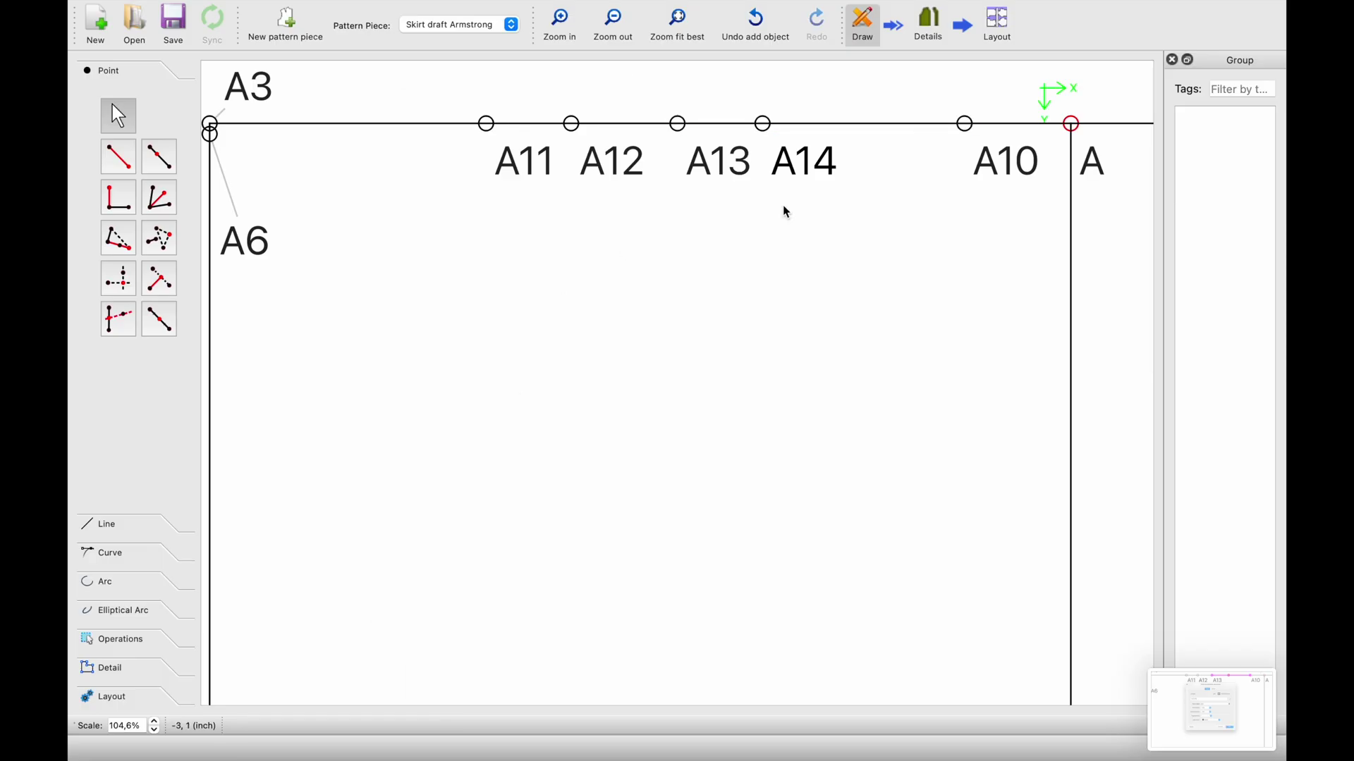
Step: Start a point at a distance along the line from A7 to A, about 8.19 inches from A7
{"action": "scroll", "coordinate": [782, 212], "scroll_direction": "up", "scroll_amount": 2}
{"action": "scroll", "coordinate": [772, 222], "scroll_direction": "down", "scroll_amount": 3}
{"action": "scroll", "coordinate": [770, 222], "scroll_direction": "right", "scroll_amount": 1}
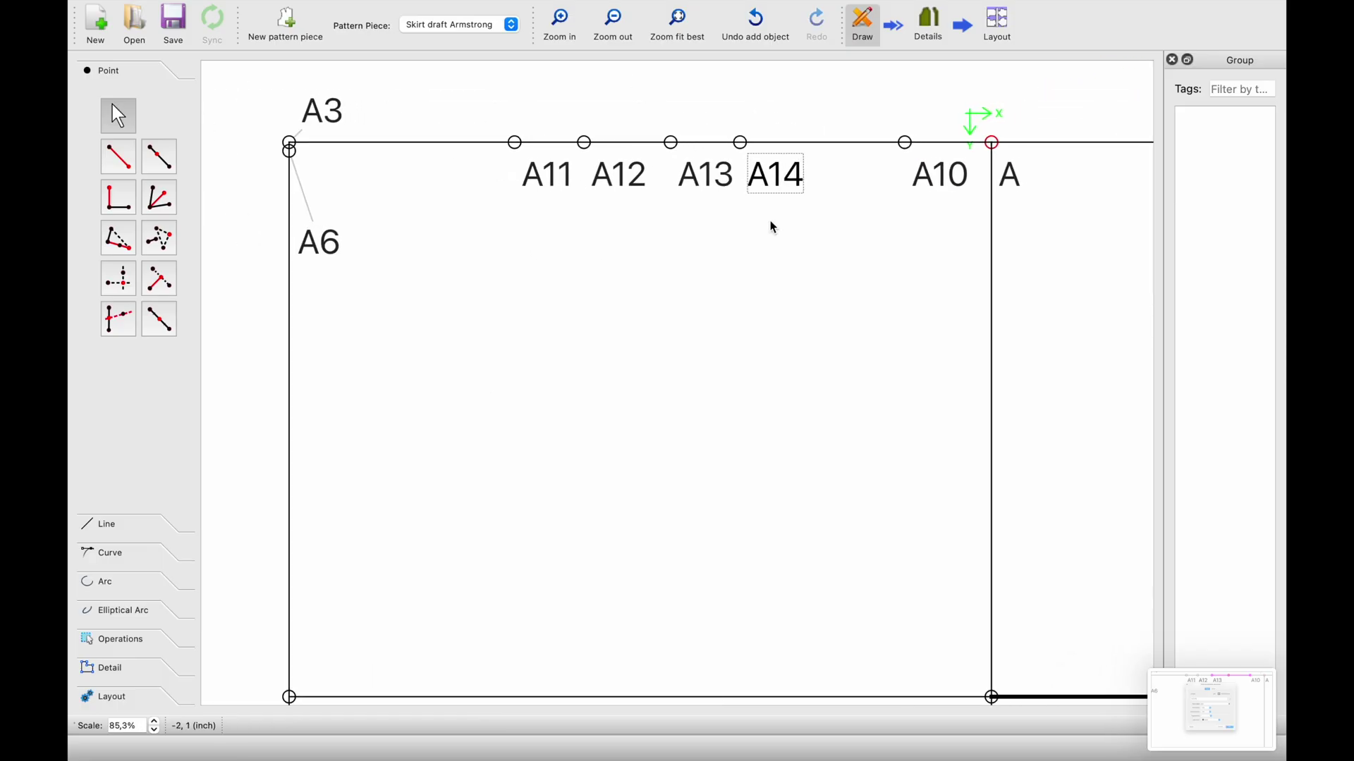
{"action": "scroll", "coordinate": [772, 222], "scroll_direction": "down", "scroll_amount": 1}
{"action": "scroll", "coordinate": [760, 216], "scroll_direction": "up", "scroll_amount": 1}
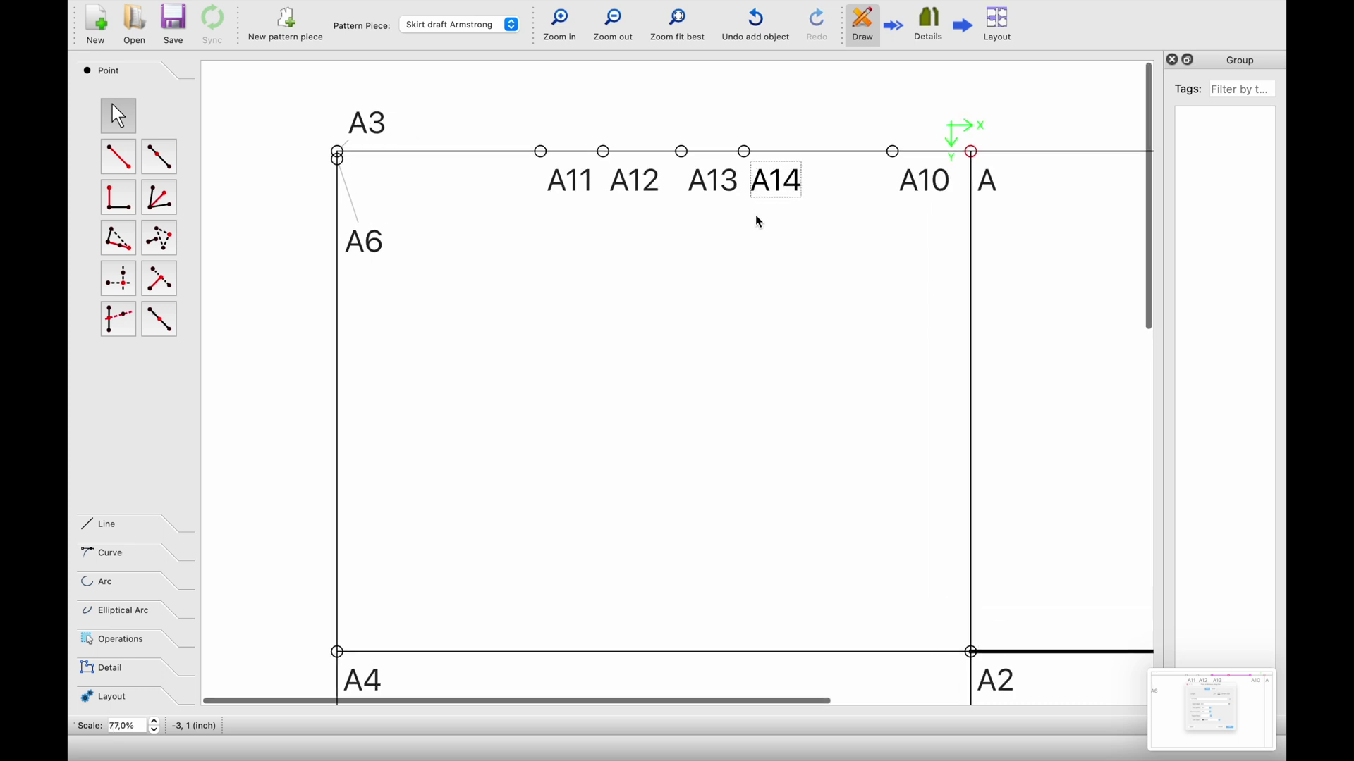
{"action": "scroll", "coordinate": [744, 243], "scroll_direction": "down", "scroll_amount": 3}
{"action": "scroll", "coordinate": [810, 225], "scroll_direction": "right", "scroll_amount": 1}
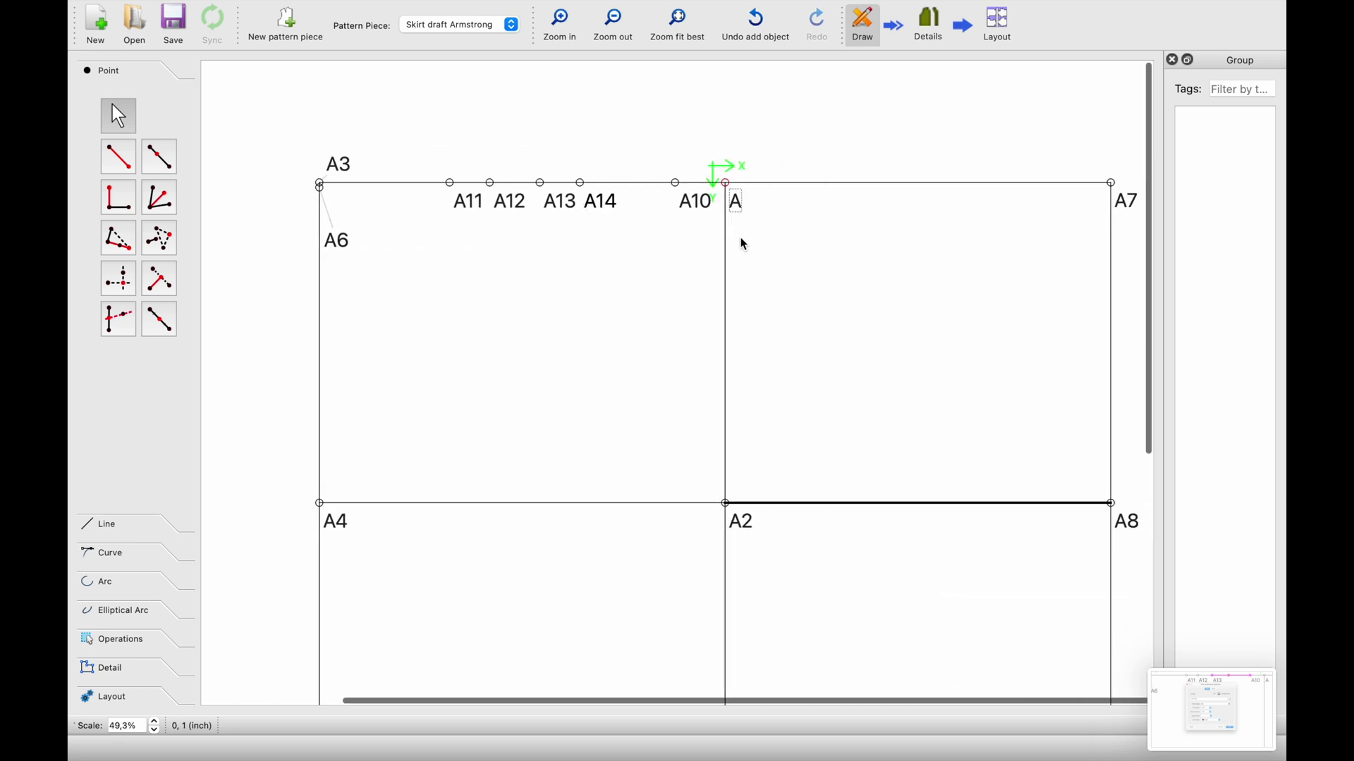
{"action": "scroll", "coordinate": [874, 211], "scroll_direction": "up", "scroll_amount": 3}
{"action": "scroll", "coordinate": [867, 215], "scroll_direction": "right", "scroll_amount": 2}
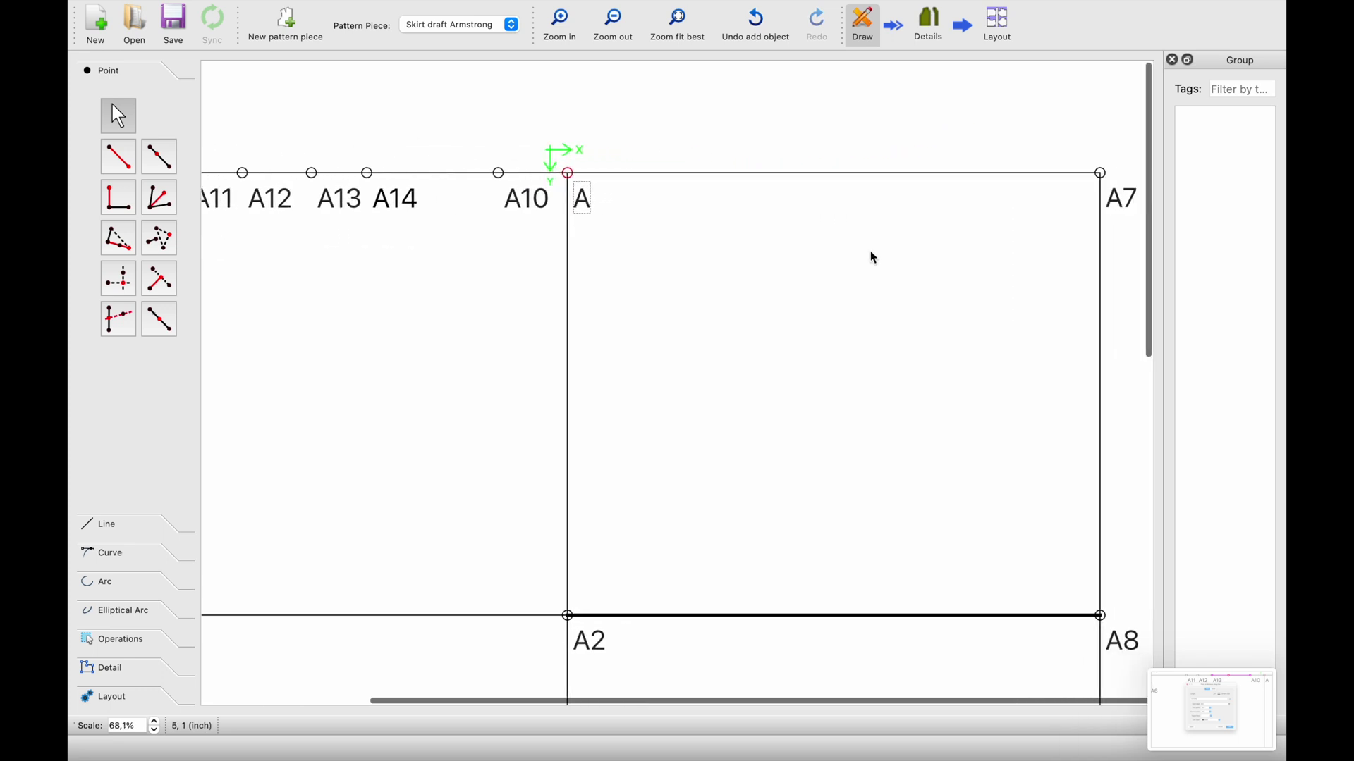
{"action": "scroll", "coordinate": [874, 258], "scroll_direction": "down", "scroll_amount": 1}
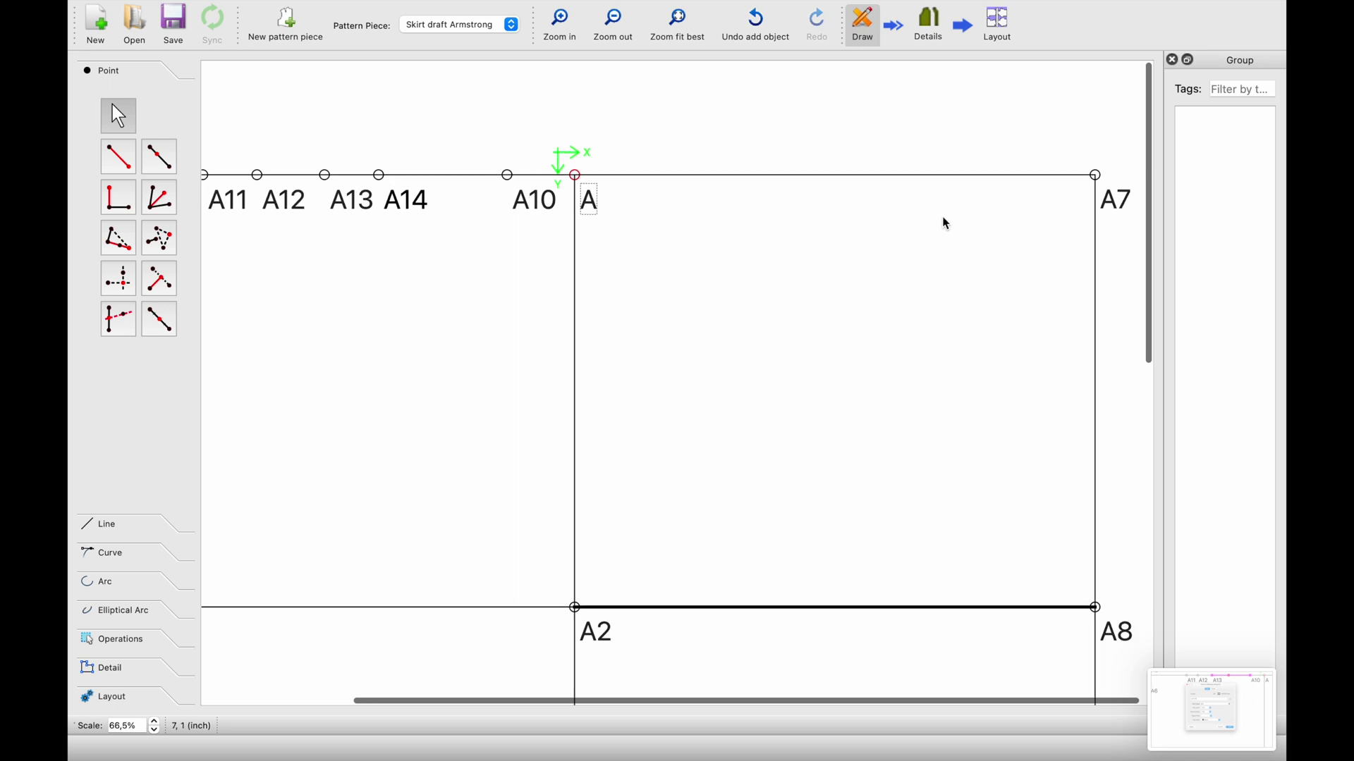
{"action": "left_click", "coordinate": [159, 151]}
{"action": "left_click", "coordinate": [1097, 176]}
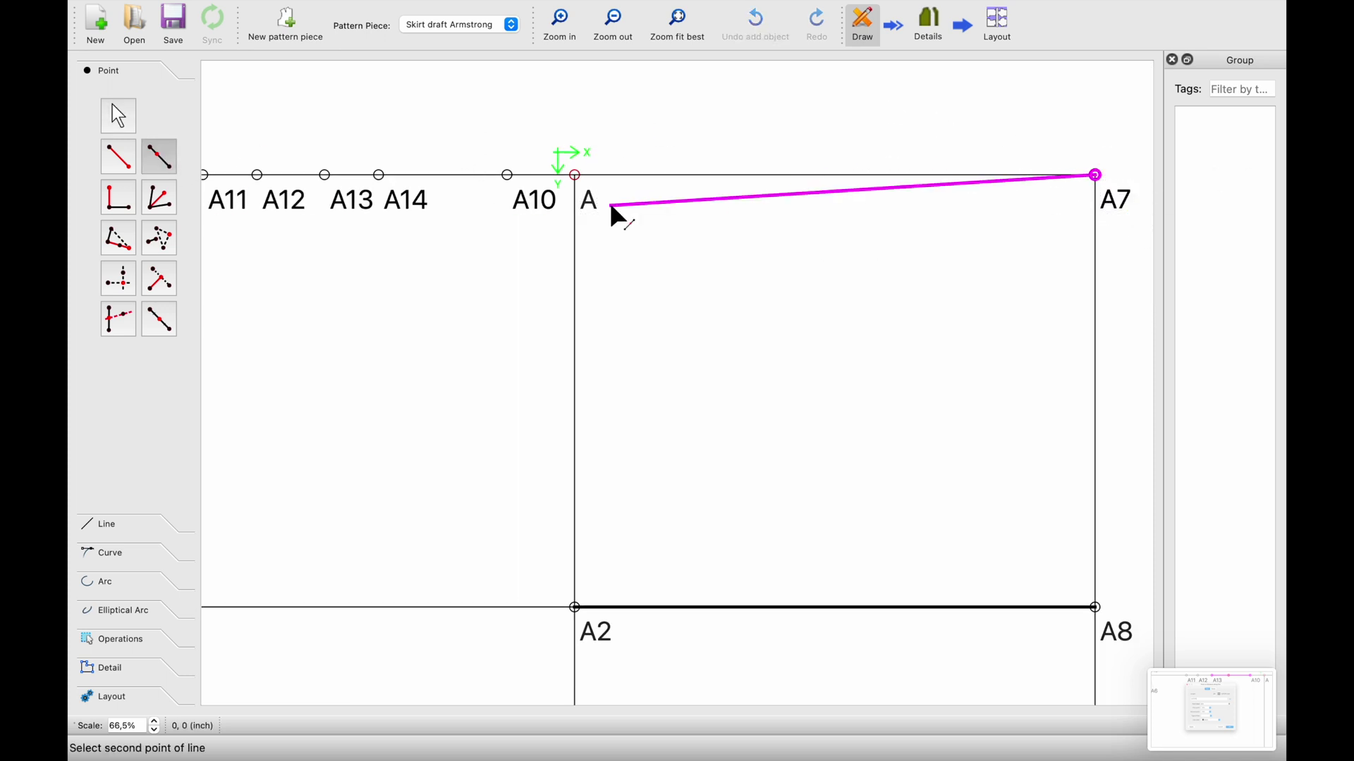
{"action": "left_click", "coordinate": [582, 193]}
{"action": "left_click", "coordinate": [650, 184]}
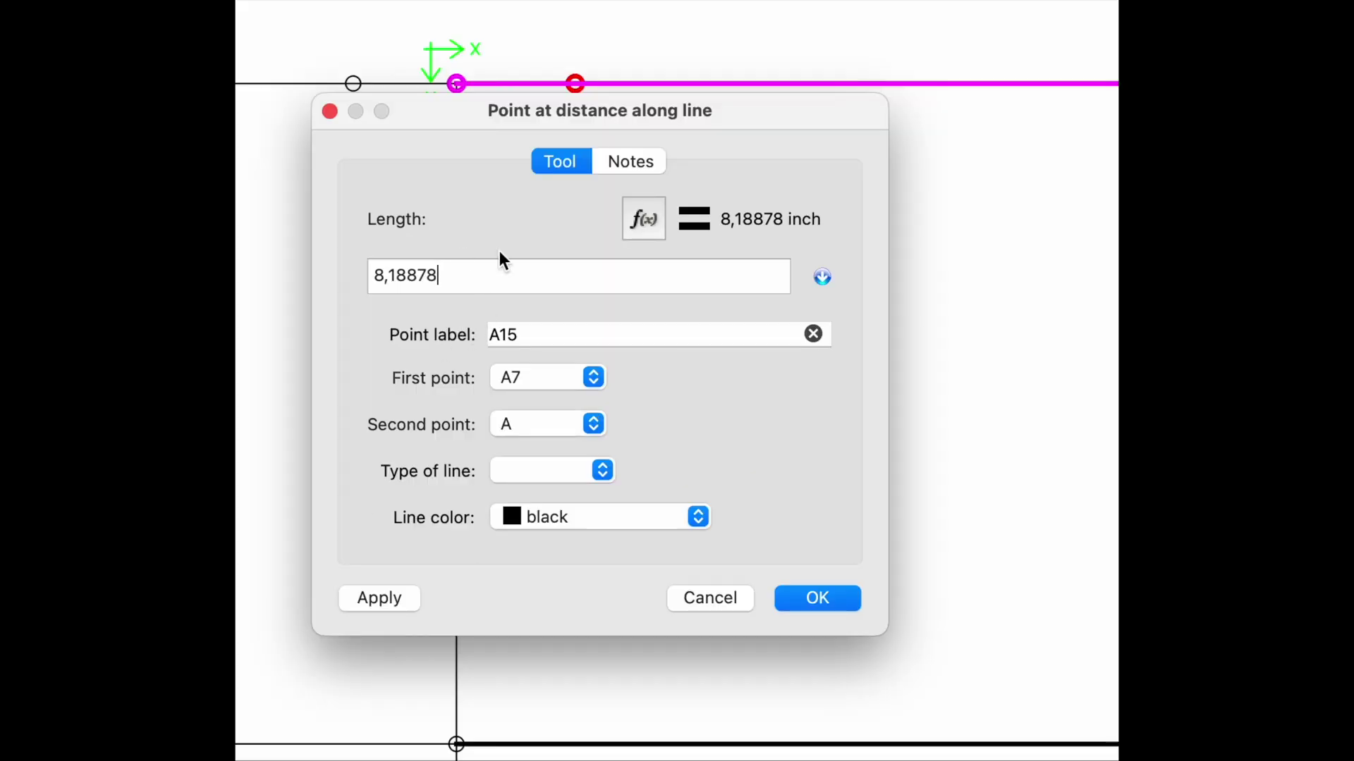
{"action": "left_click", "coordinate": [640, 218]}
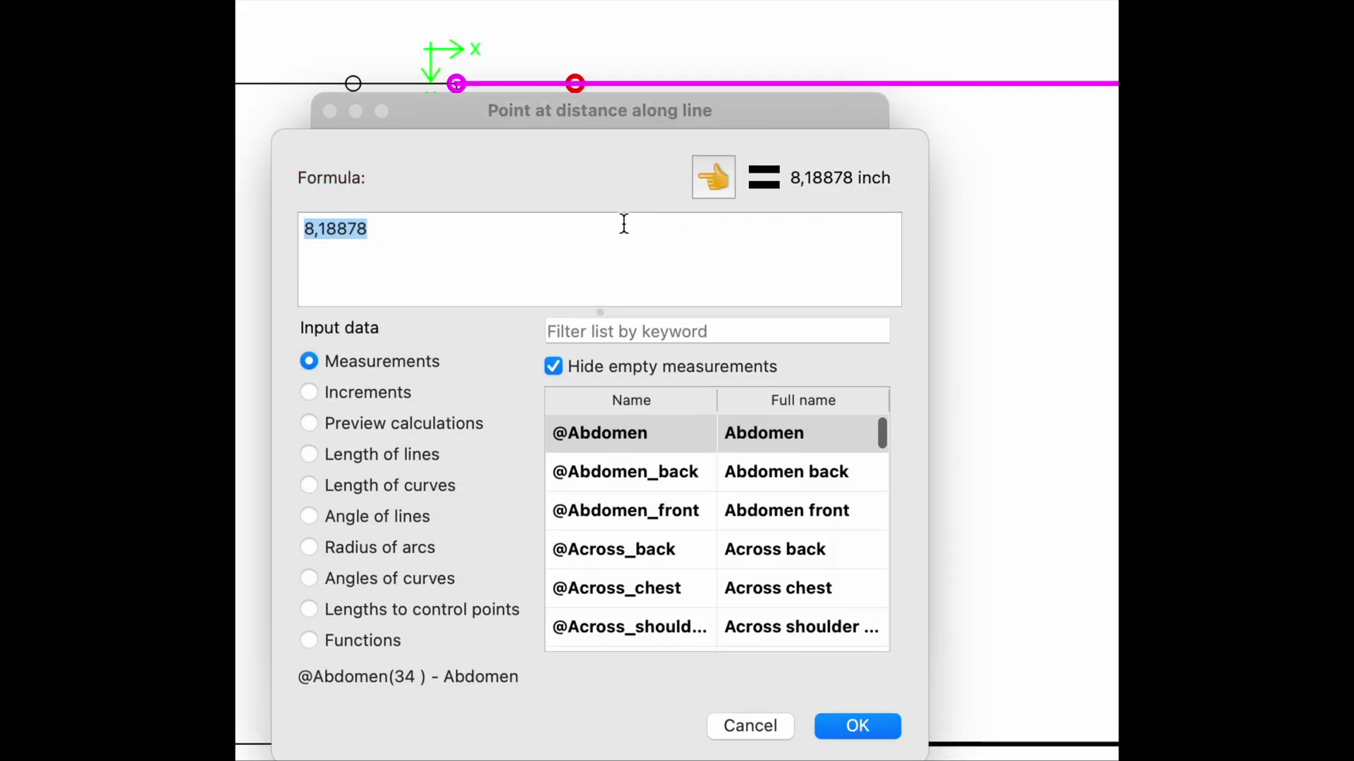
{"action": "left_click_drag", "start_coordinate": [611, 107], "coordinate": [645, 40]}
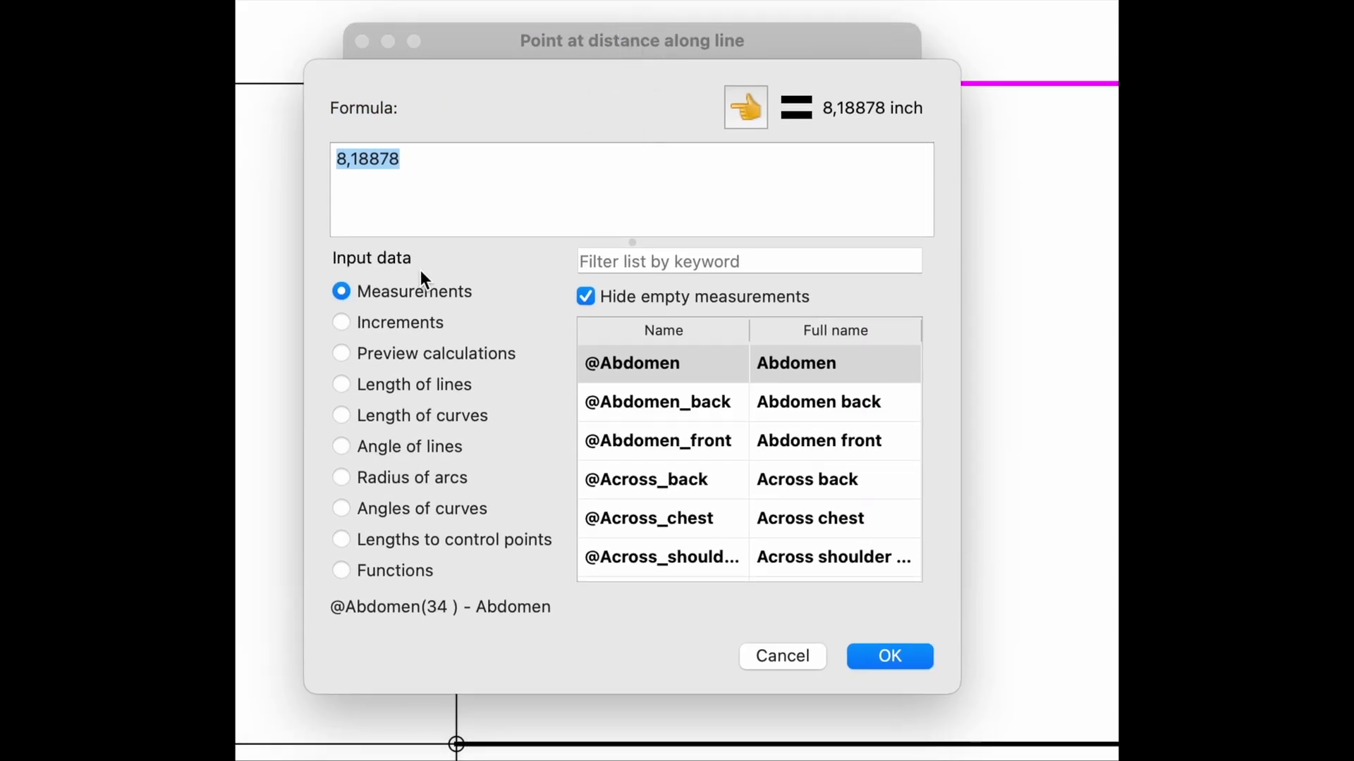
{"action": "left_click", "coordinate": [652, 261]}
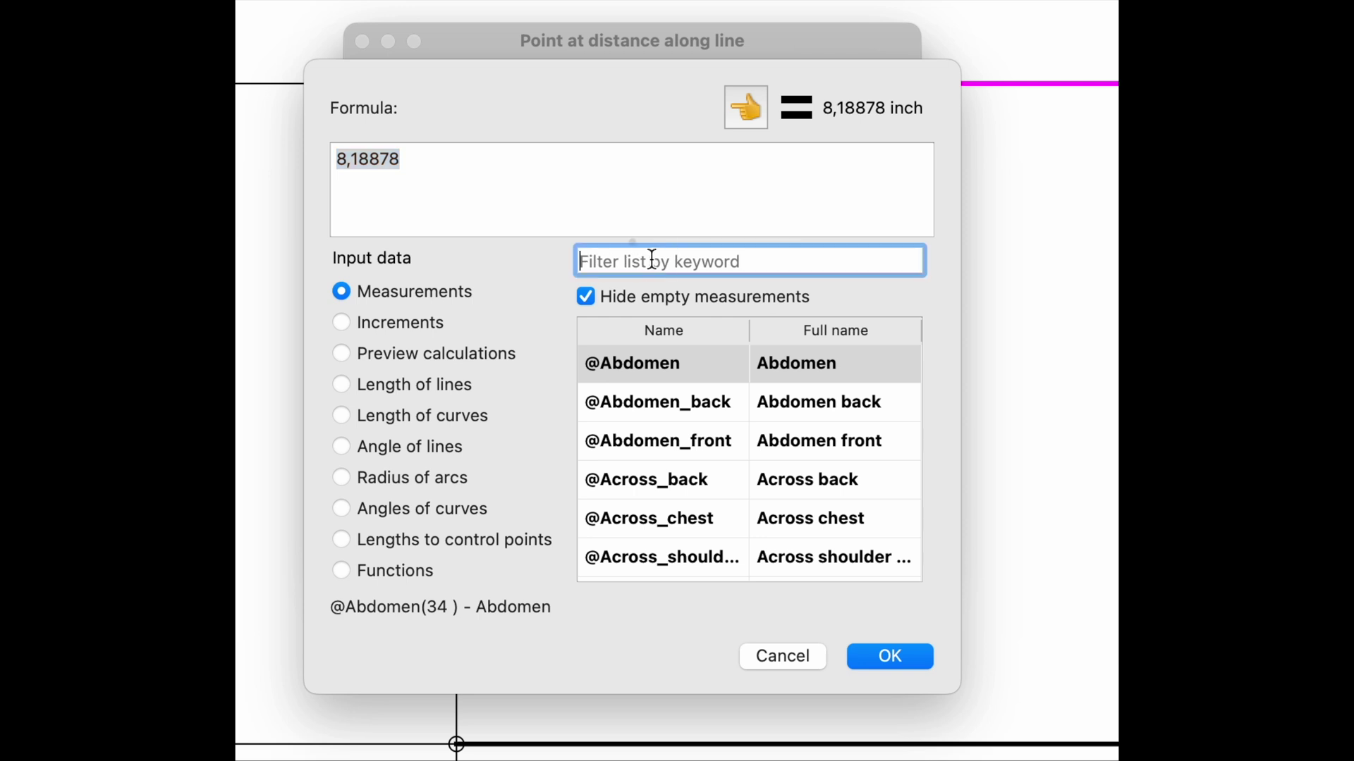
{"action": "type", "text": "waist"}
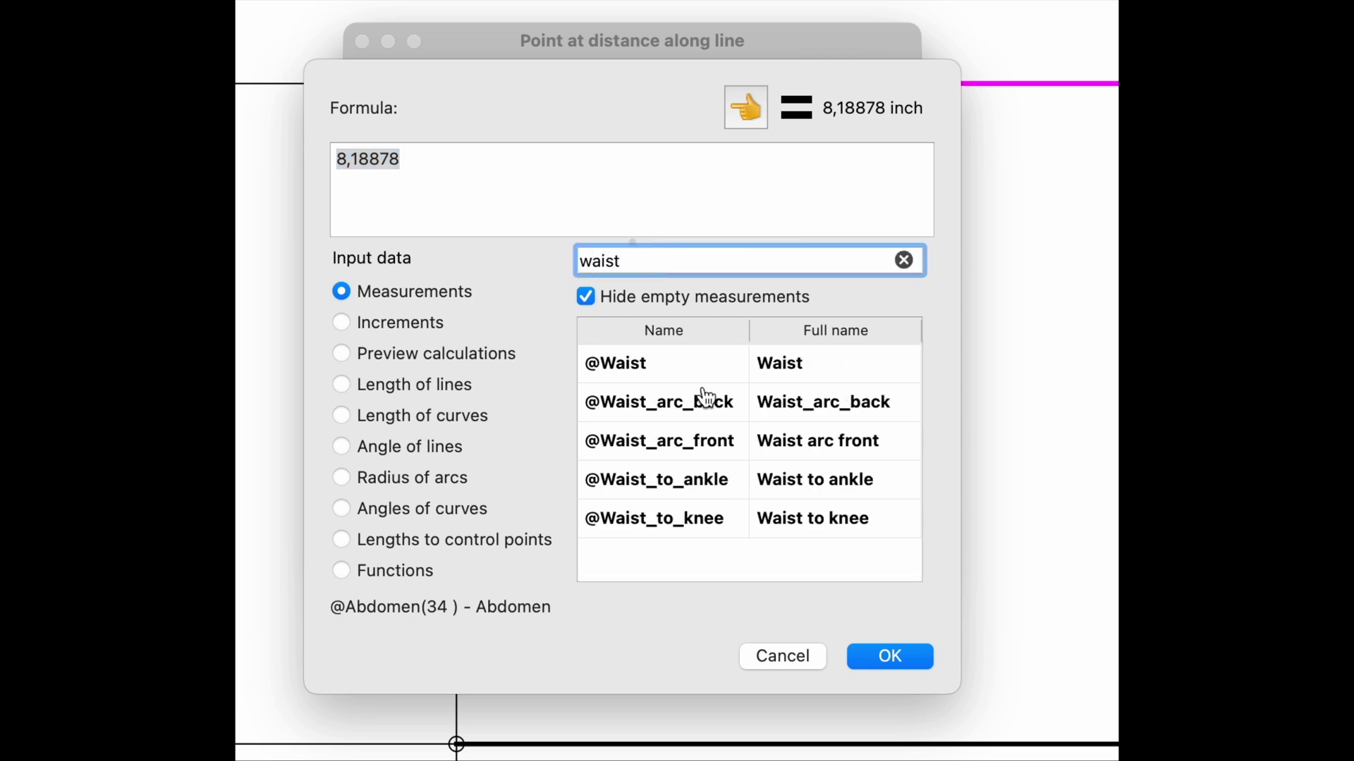
{"action": "left_click", "coordinate": [724, 452]}
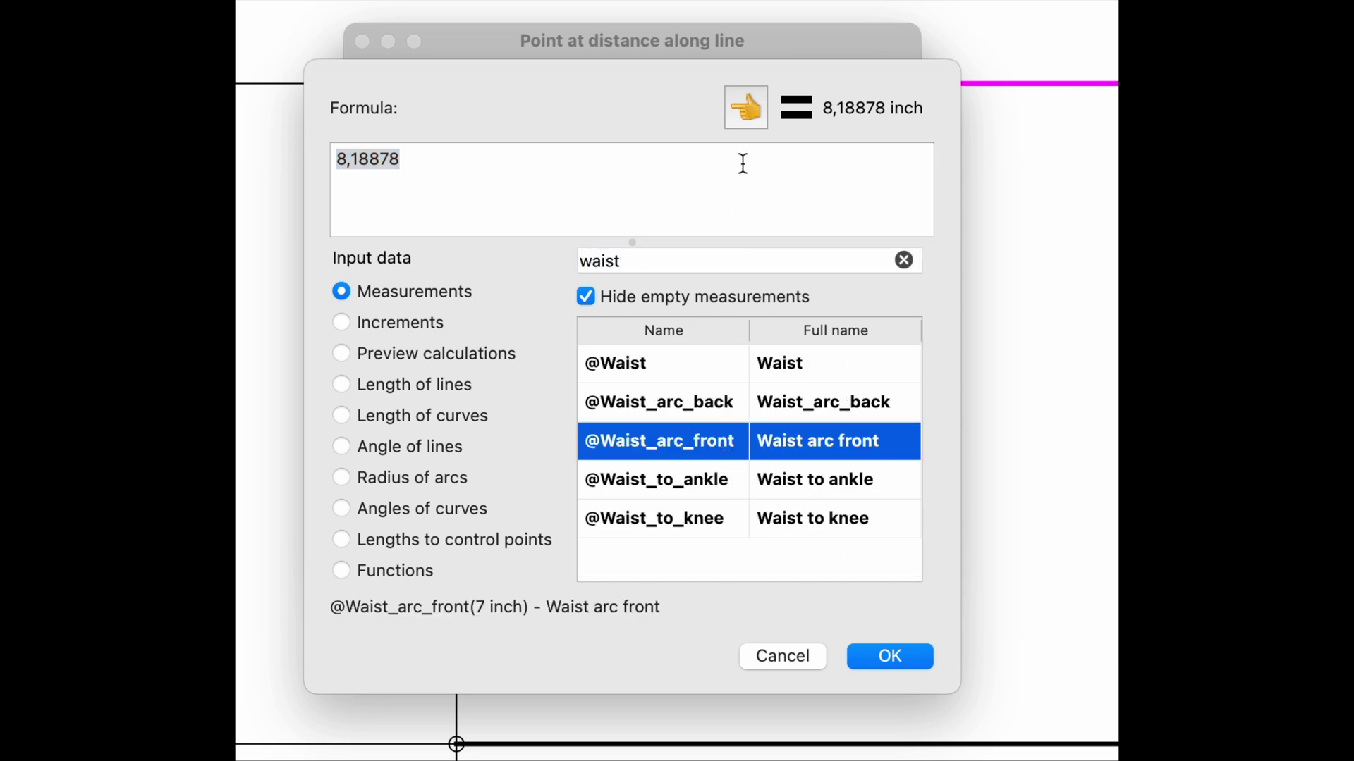
{"action": "left_click", "coordinate": [741, 106]}
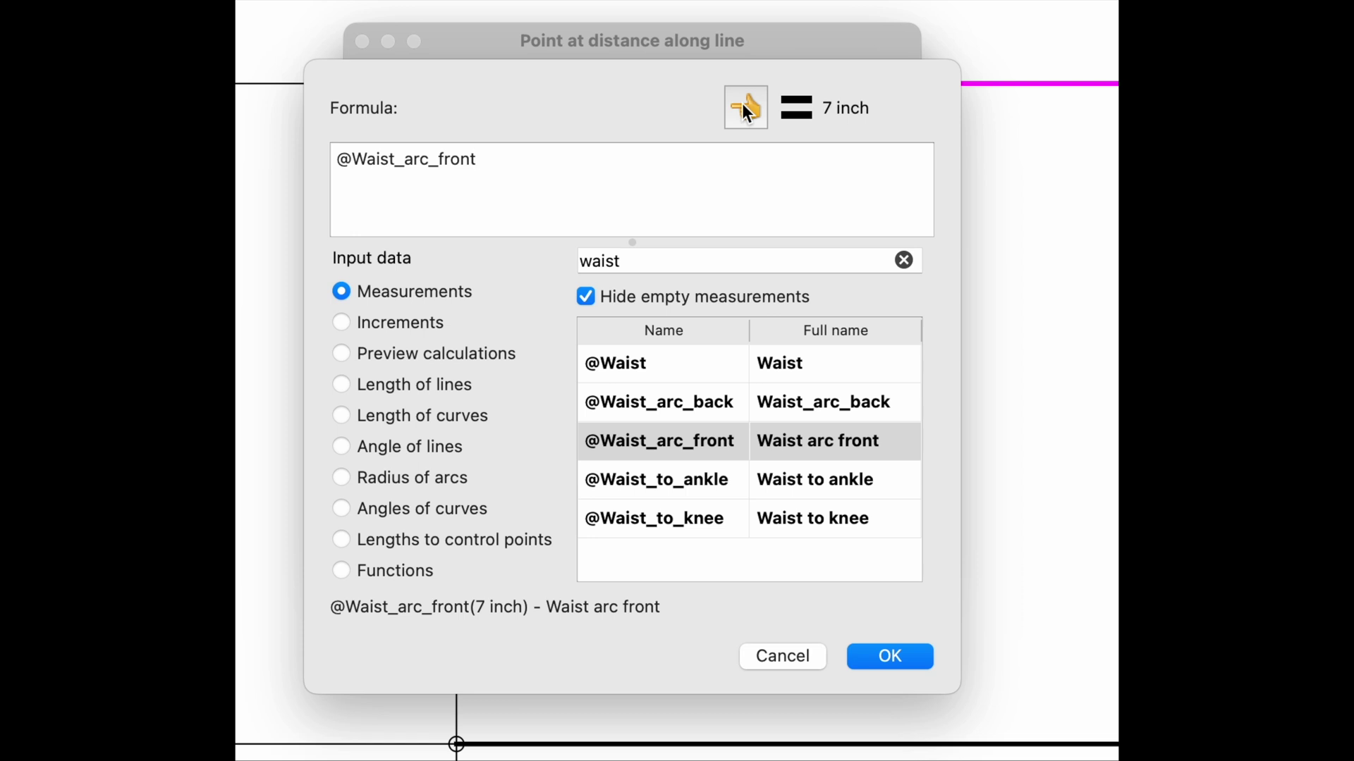
{"action": "type", "text": "+"}
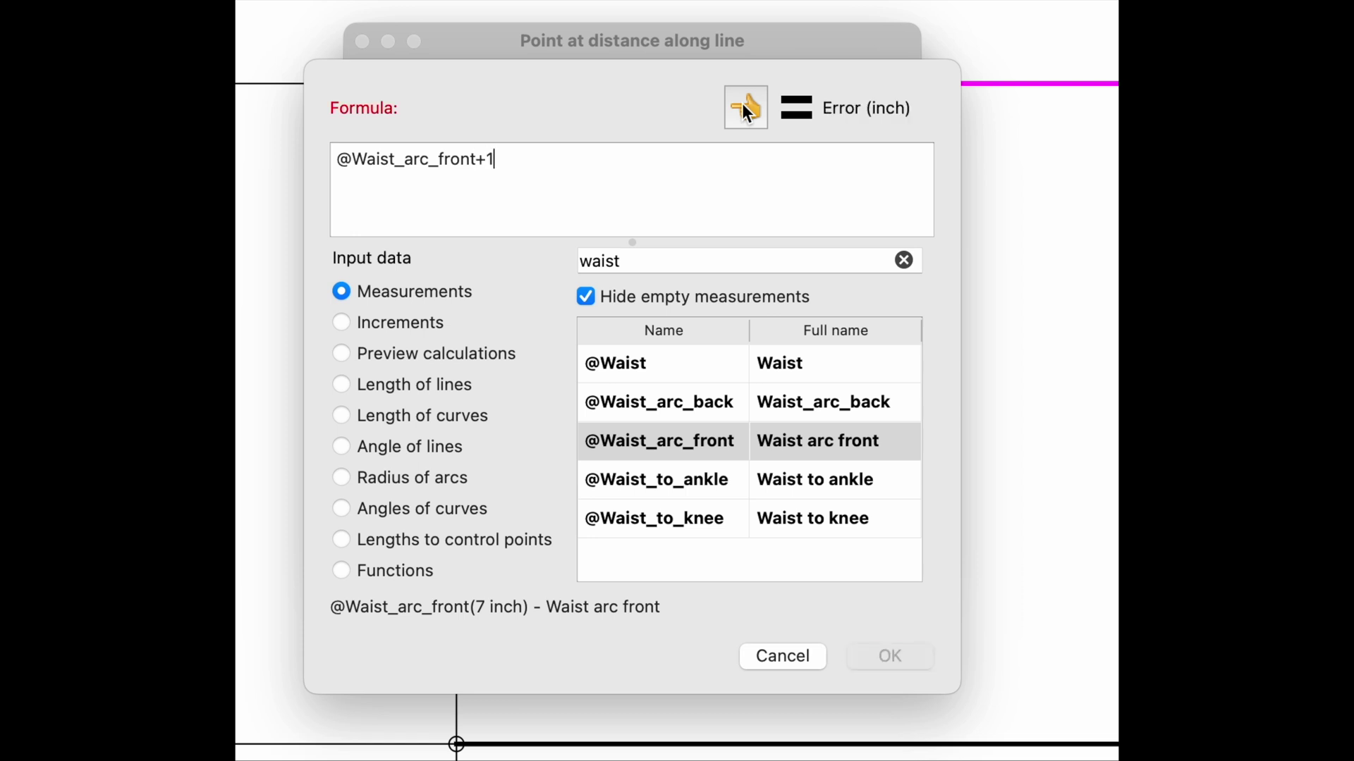
{"action": "type", "text": "1"}
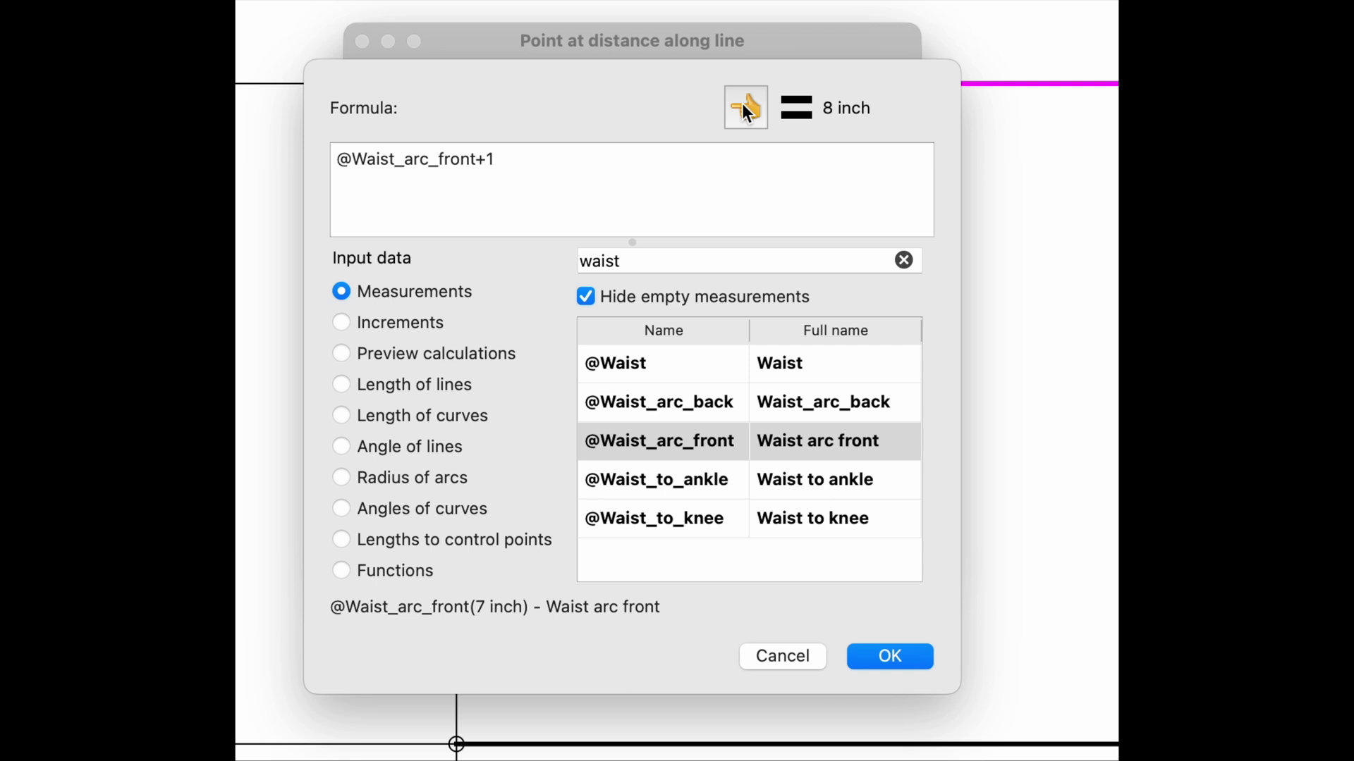
{"action": "type", "text": "/4"}
{"action": "type", "text": "+1"}
{"action": "left_click", "coordinate": [879, 656]}
{"action": "left_click", "coordinate": [850, 529]}
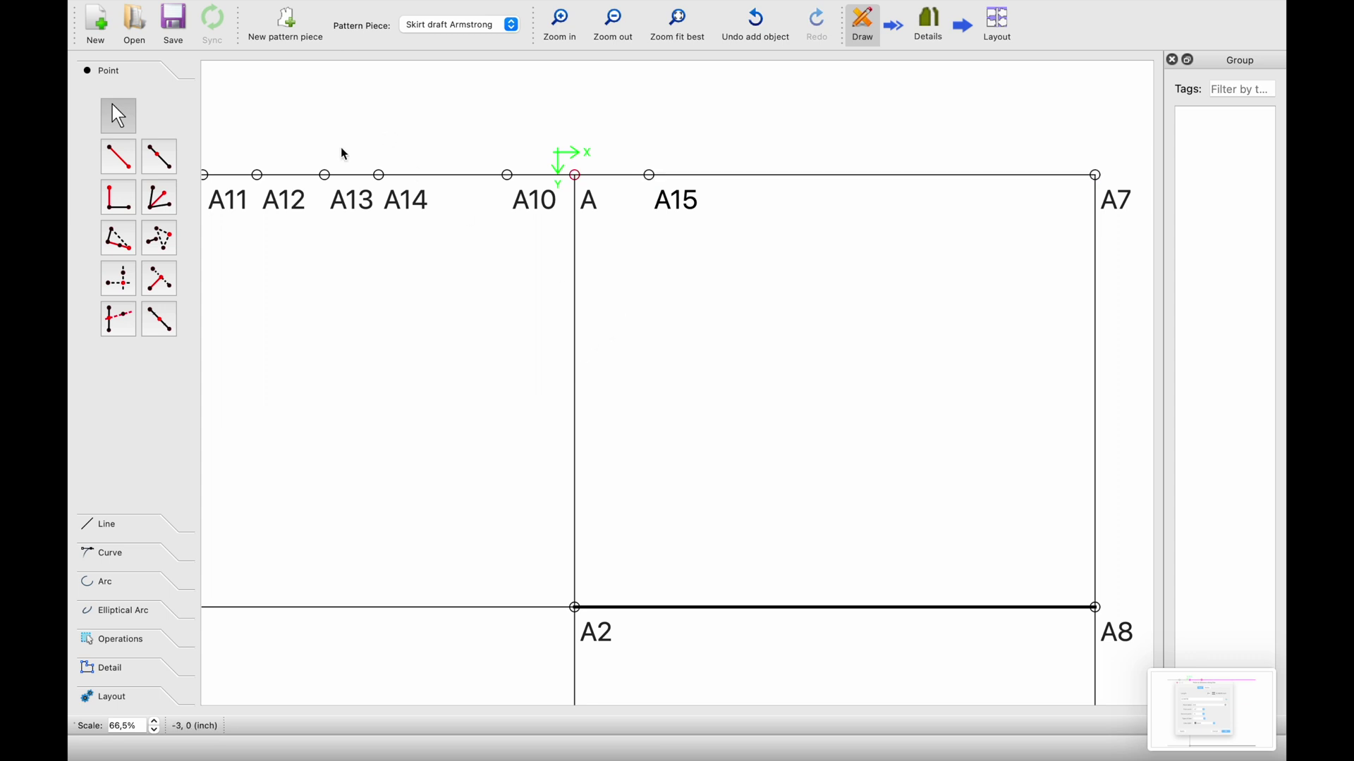
Step: Start a point at a distance along the line from A7 to A15, about 2.75 inches from A7
{"action": "left_click", "coordinate": [159, 155]}
{"action": "left_click", "coordinate": [1114, 200]}
{"action": "left_click", "coordinate": [684, 201]}
{"action": "left_click", "coordinate": [947, 176]}
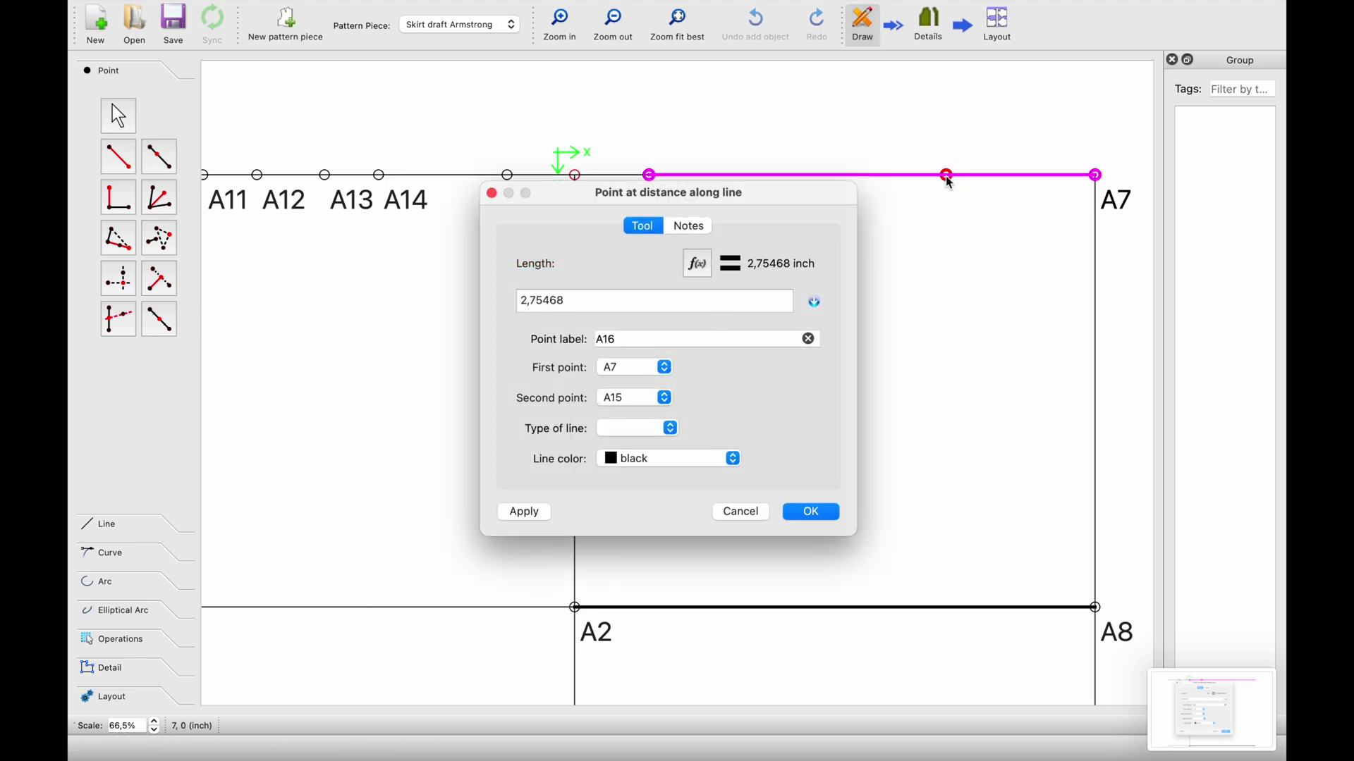
{"action": "key", "text": "BackSpace"}
{"action": "key", "text": "BackSpace"}
{"action": "key", "text": "BackSpace"}
{"action": "key", "text": "BackSpace"}
{"action": "key", "text": "BackSpace"}
{"action": "key", "text": "BackSpace"}
{"action": "key", "text": "BackSpace"}
{"action": "left_click", "coordinate": [645, 219]}
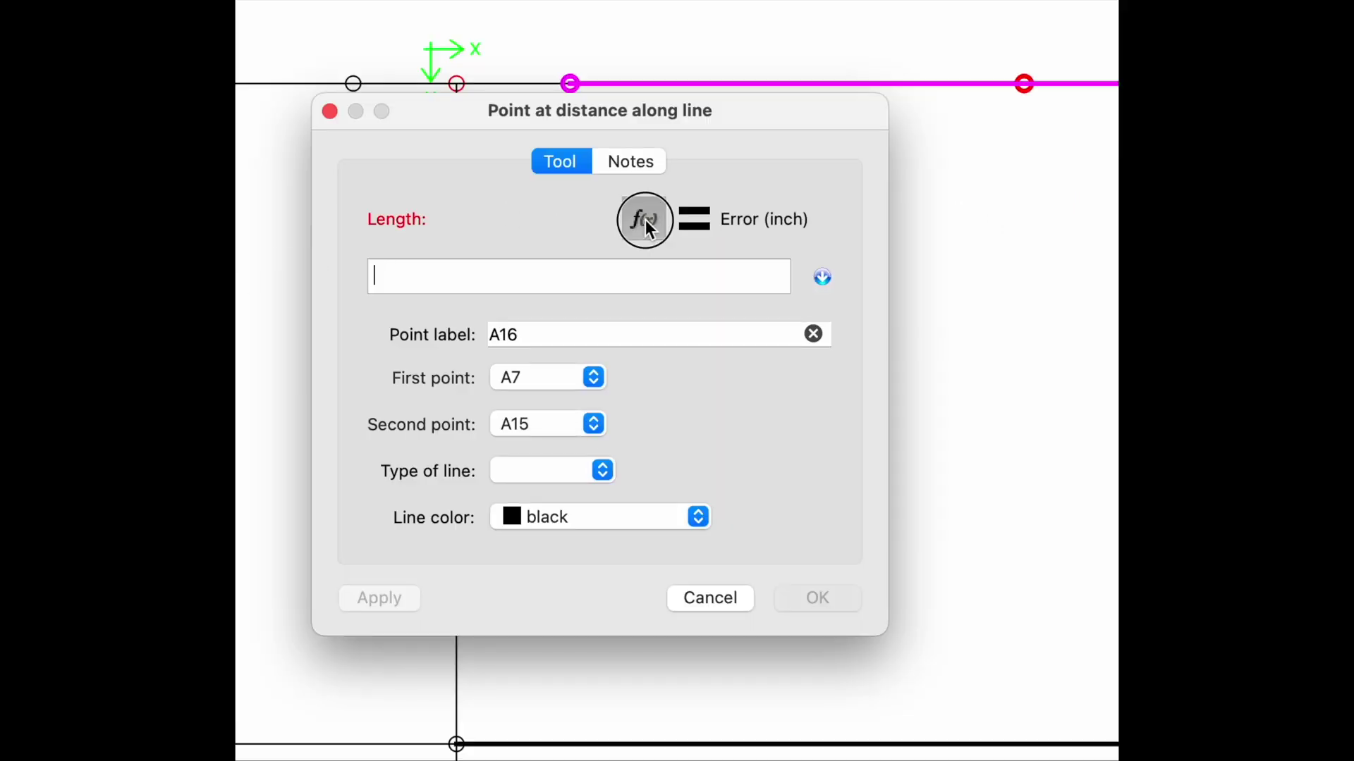
{"action": "left_click", "coordinate": [625, 337]}
{"action": "type", "text": "dart"}
{"action": "left_click", "coordinate": [691, 481]}
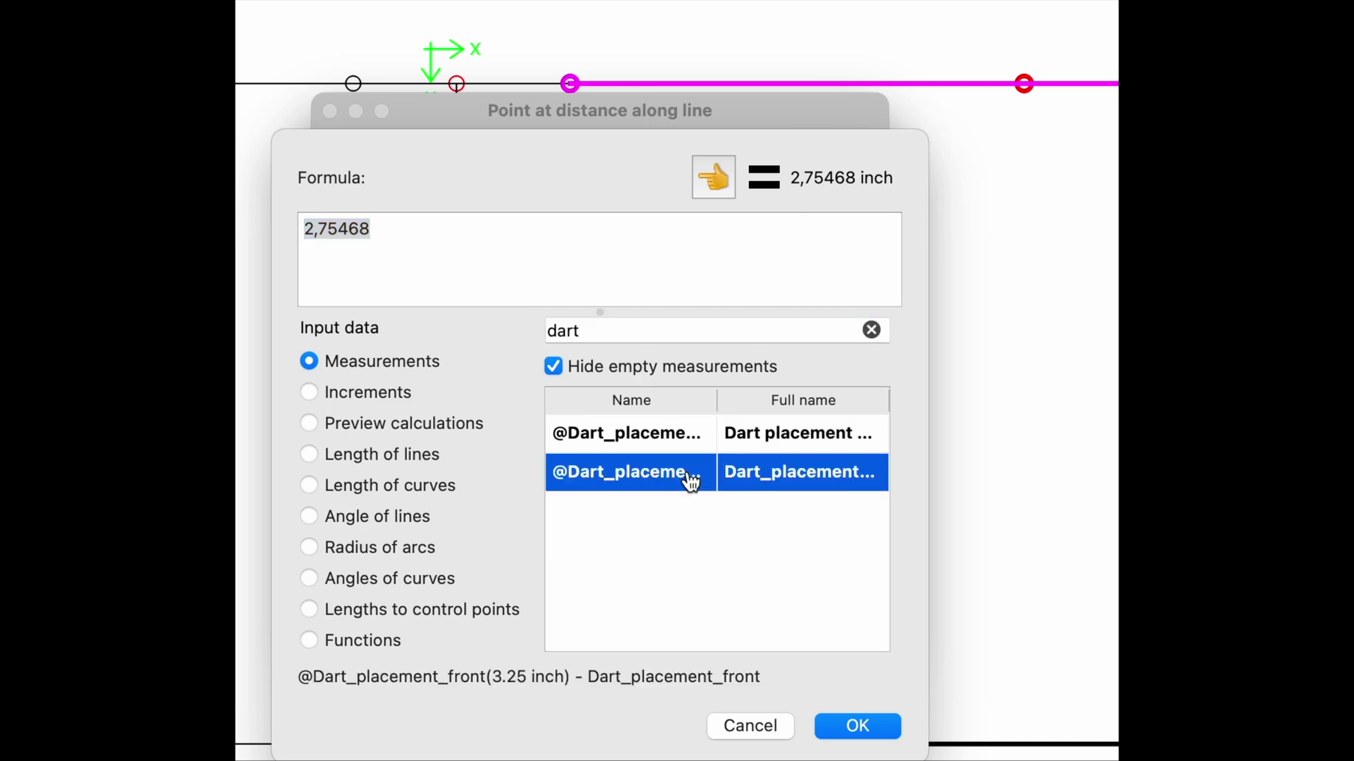
{"action": "left_click", "coordinate": [709, 185]}
{"action": "left_click", "coordinate": [863, 726]}
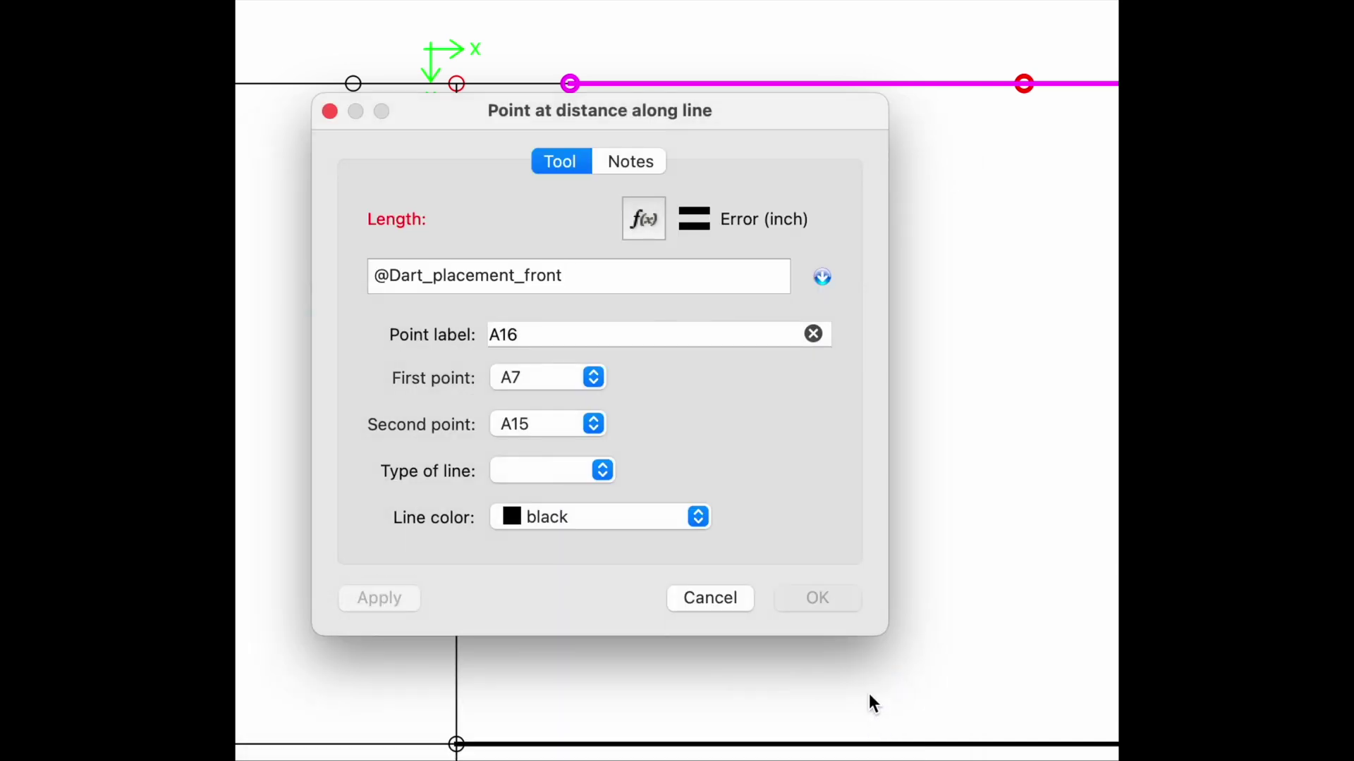
{"action": "left_click", "coordinate": [818, 598]}
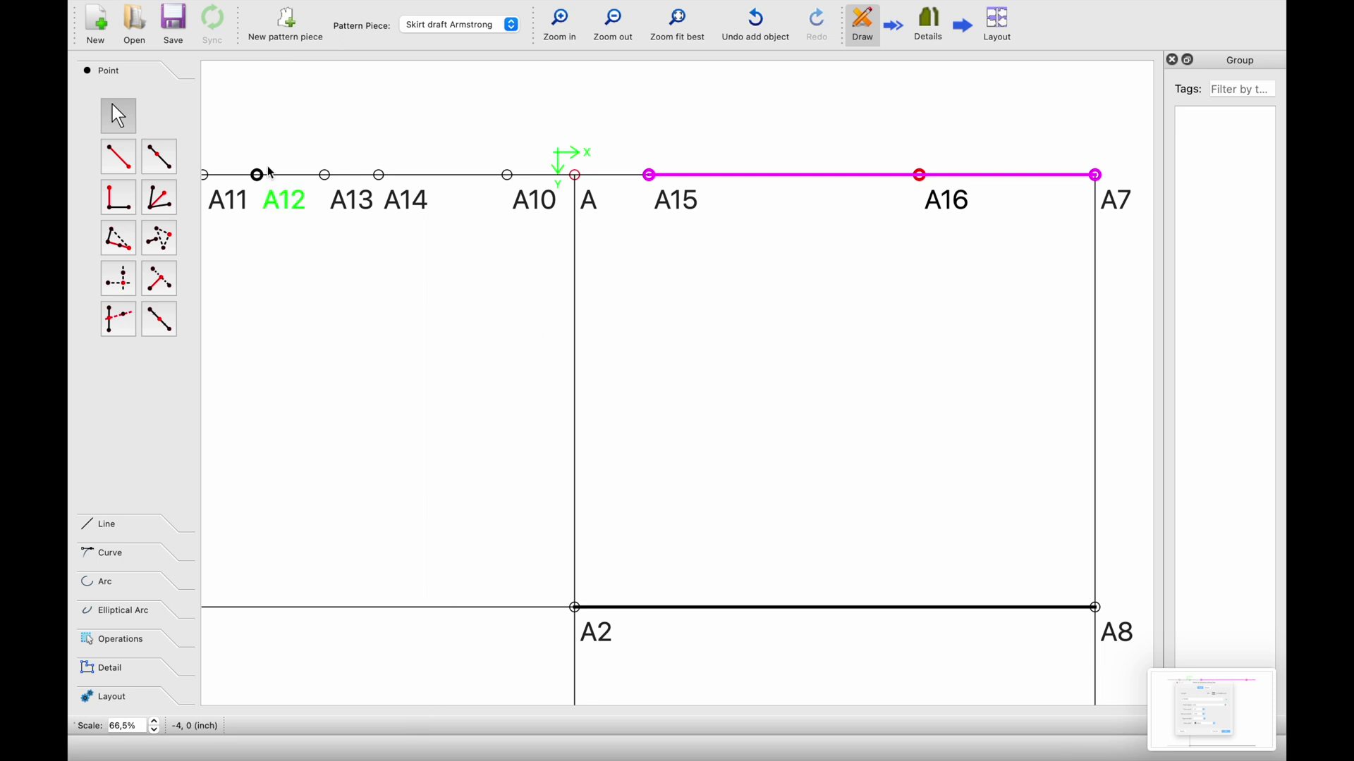
Step: Add a point at a distance of 5/8 inch from A16 along the line to A15
{"action": "left_click", "coordinate": [160, 157]}
{"action": "left_click", "coordinate": [928, 201]}
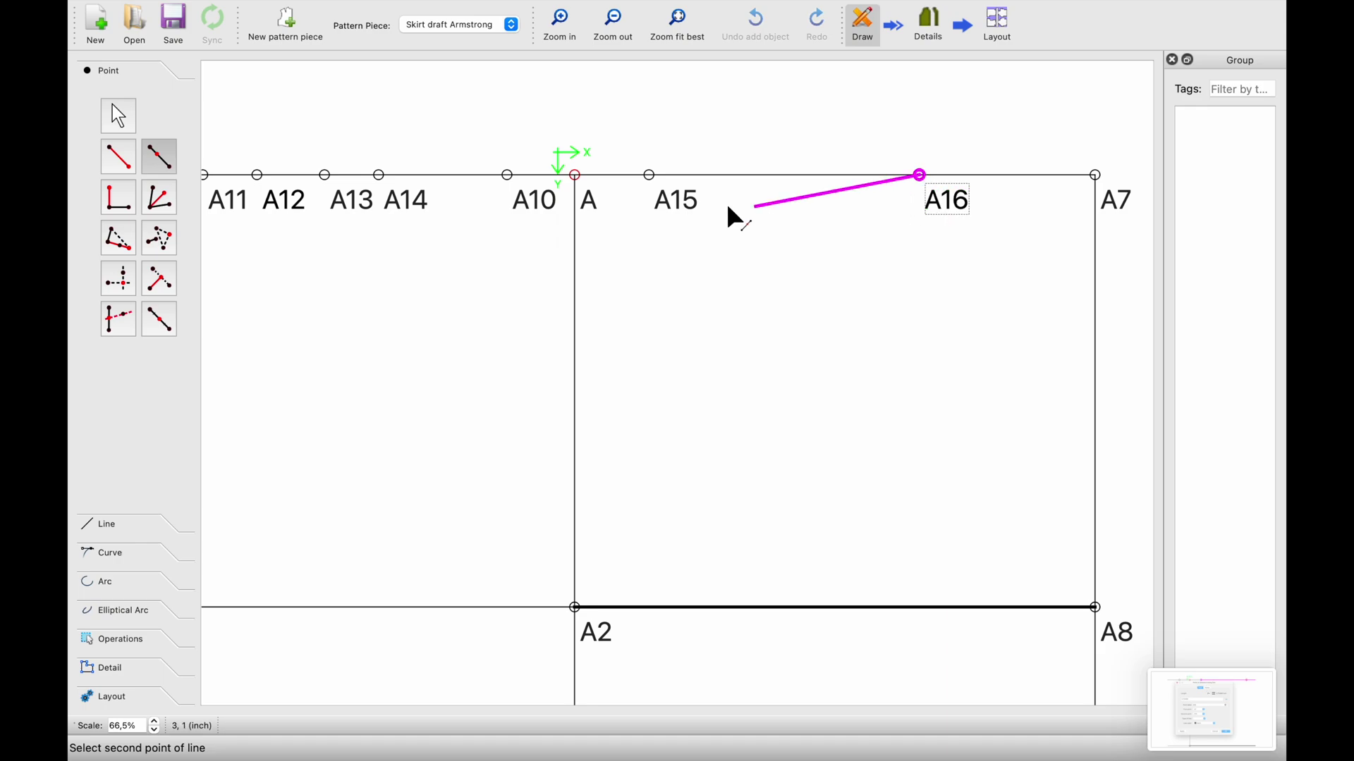
{"action": "left_click", "coordinate": [674, 204]}
{"action": "left_click", "coordinate": [836, 201]}
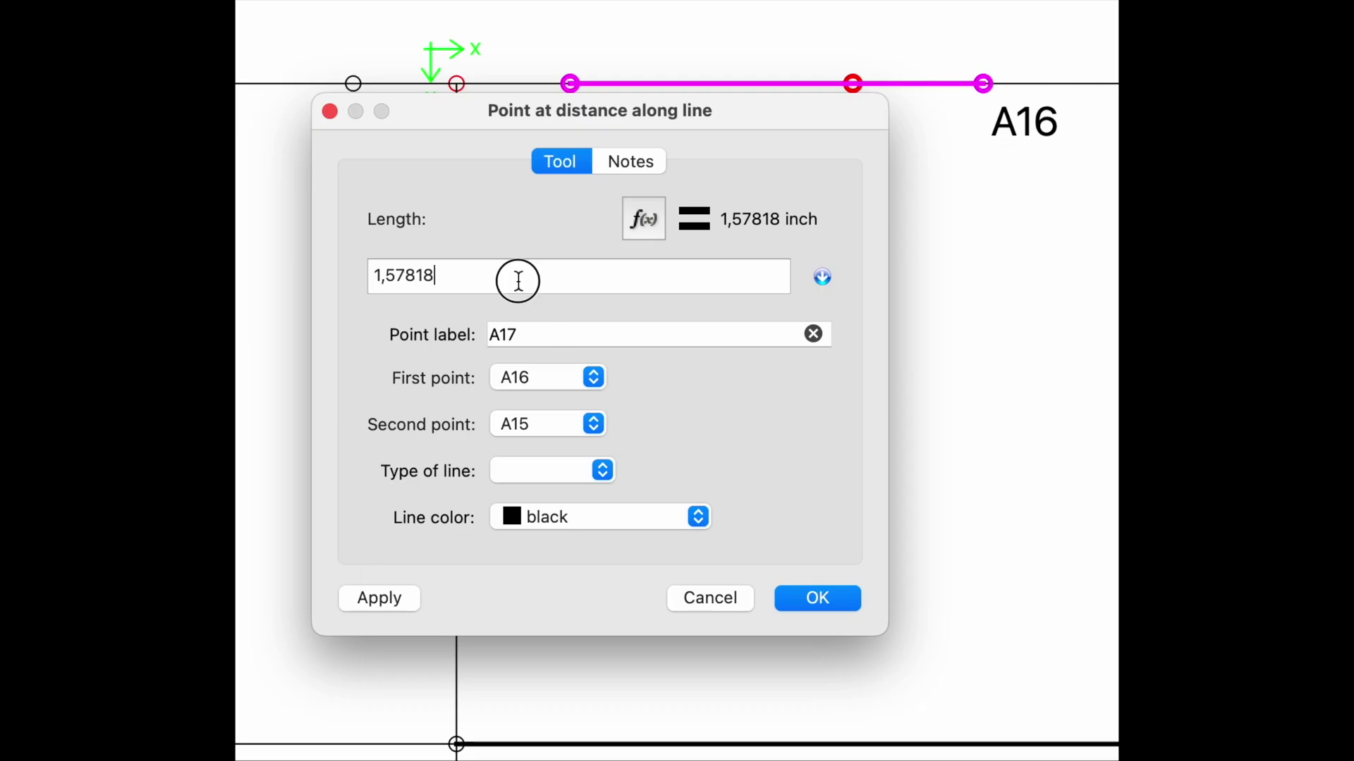
{"action": "double_click", "coordinate": [617, 300]}
{"action": "type", "text": "5/8"}
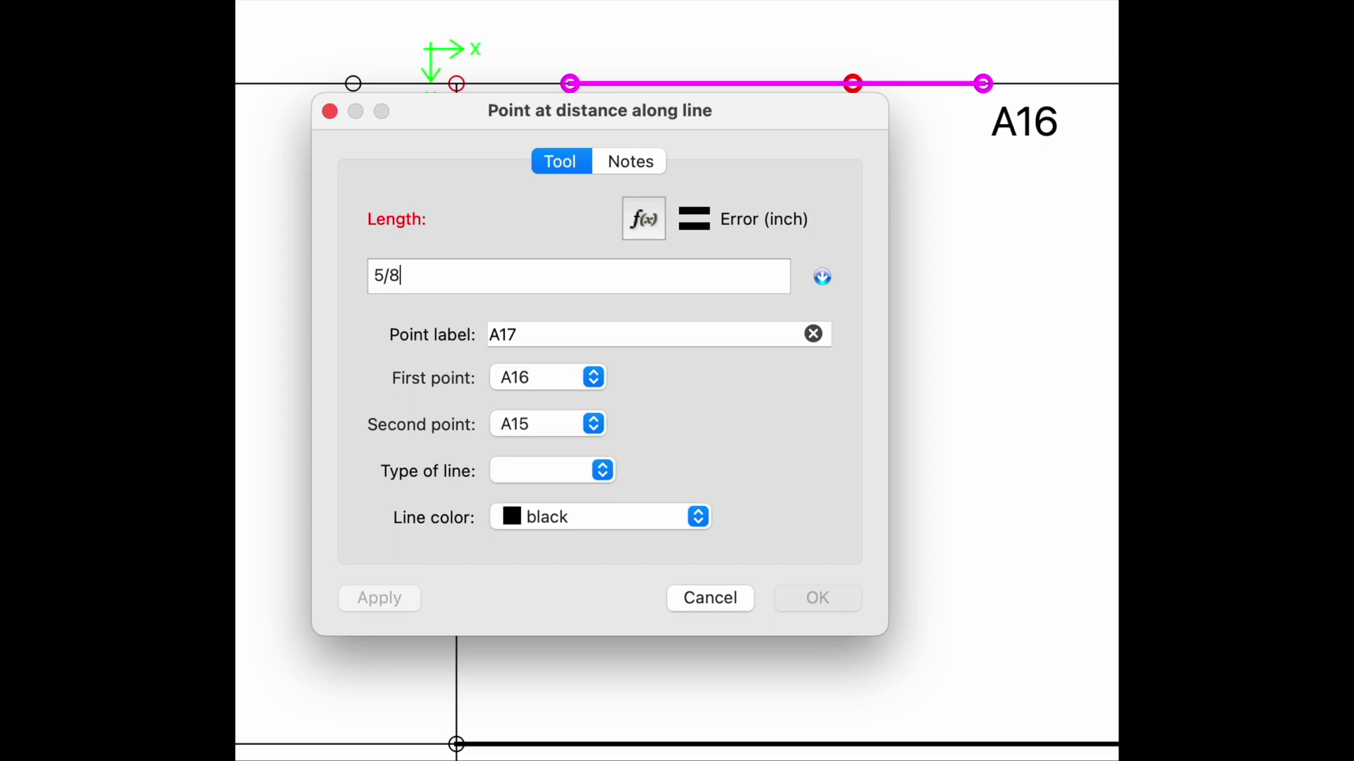
{"action": "key", "text": "Return"}
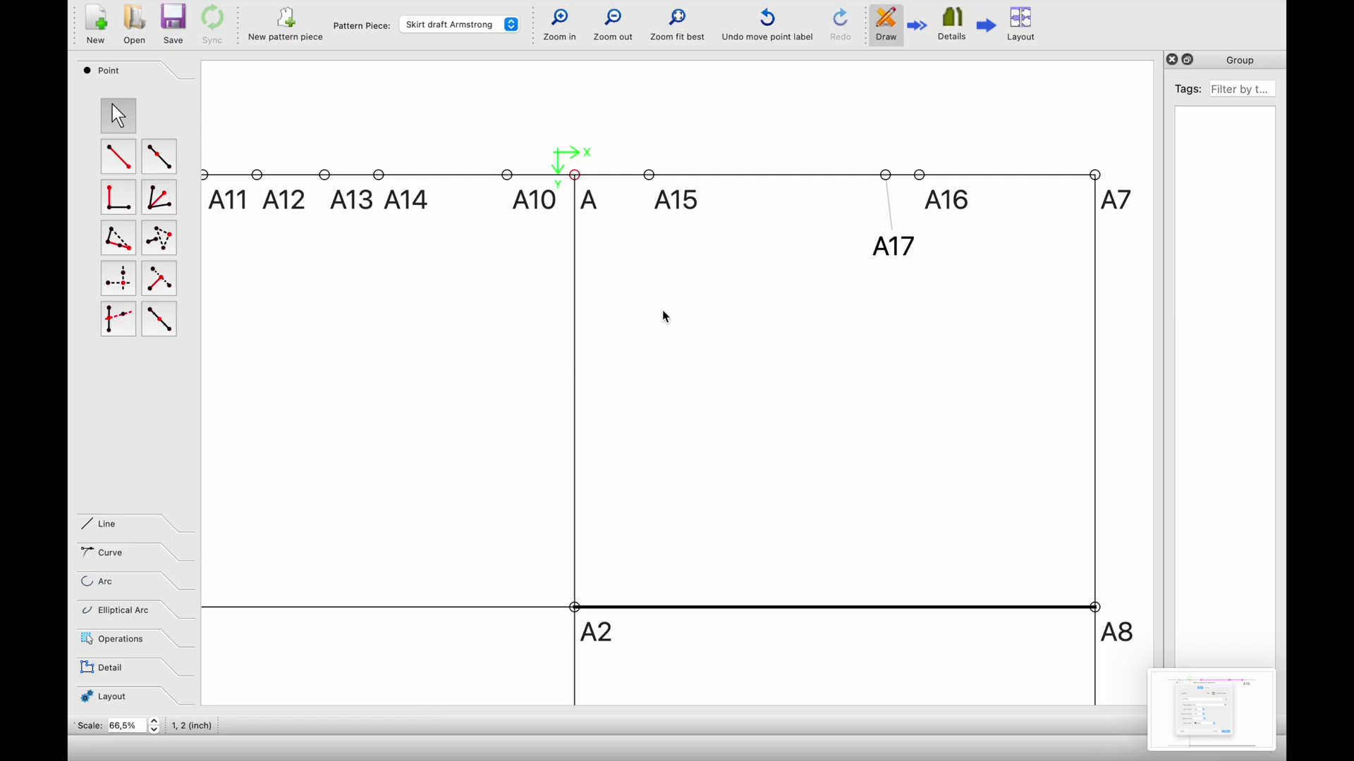
Step: Add a point 1,25 inch from A17 along the line to A15, with the note "Dart space"
{"action": "left_click", "coordinate": [159, 156]}
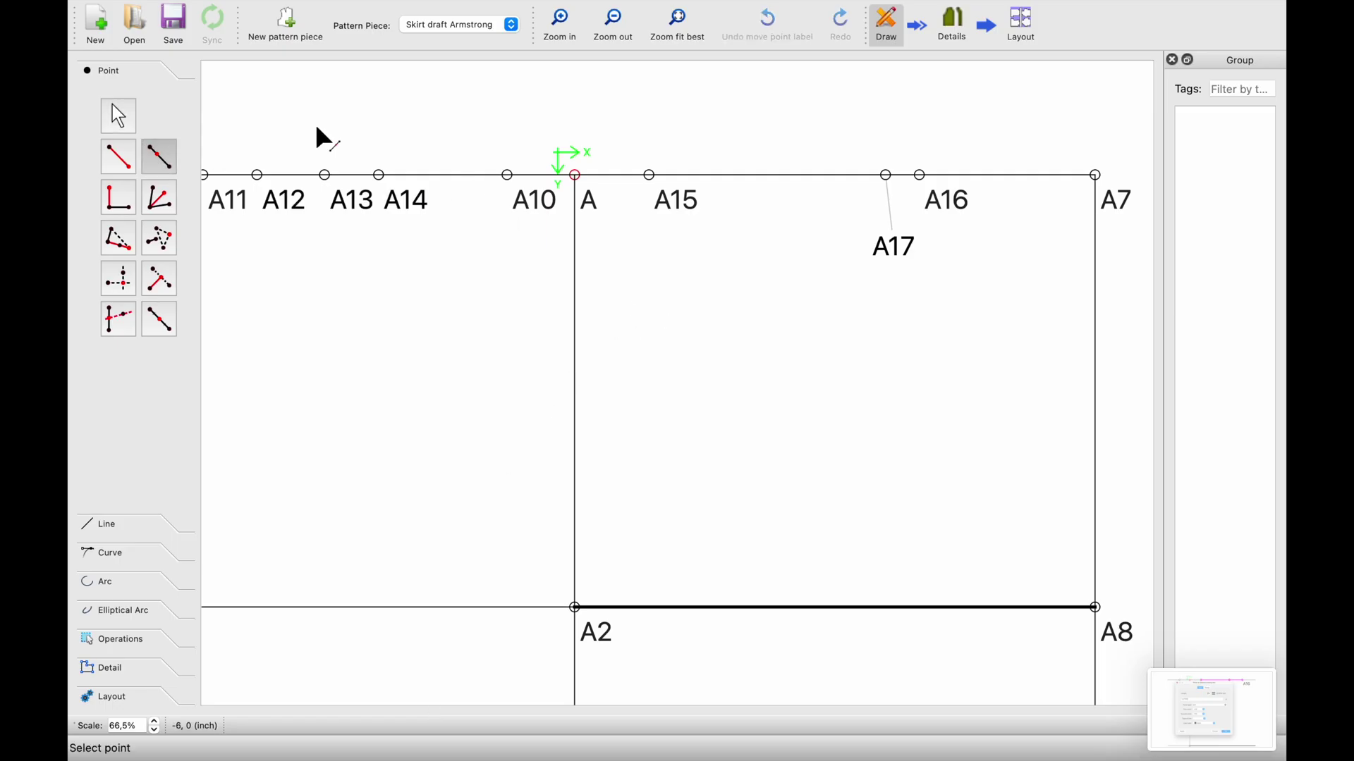
{"action": "left_click", "coordinate": [881, 250]}
{"action": "left_click", "coordinate": [674, 192]}
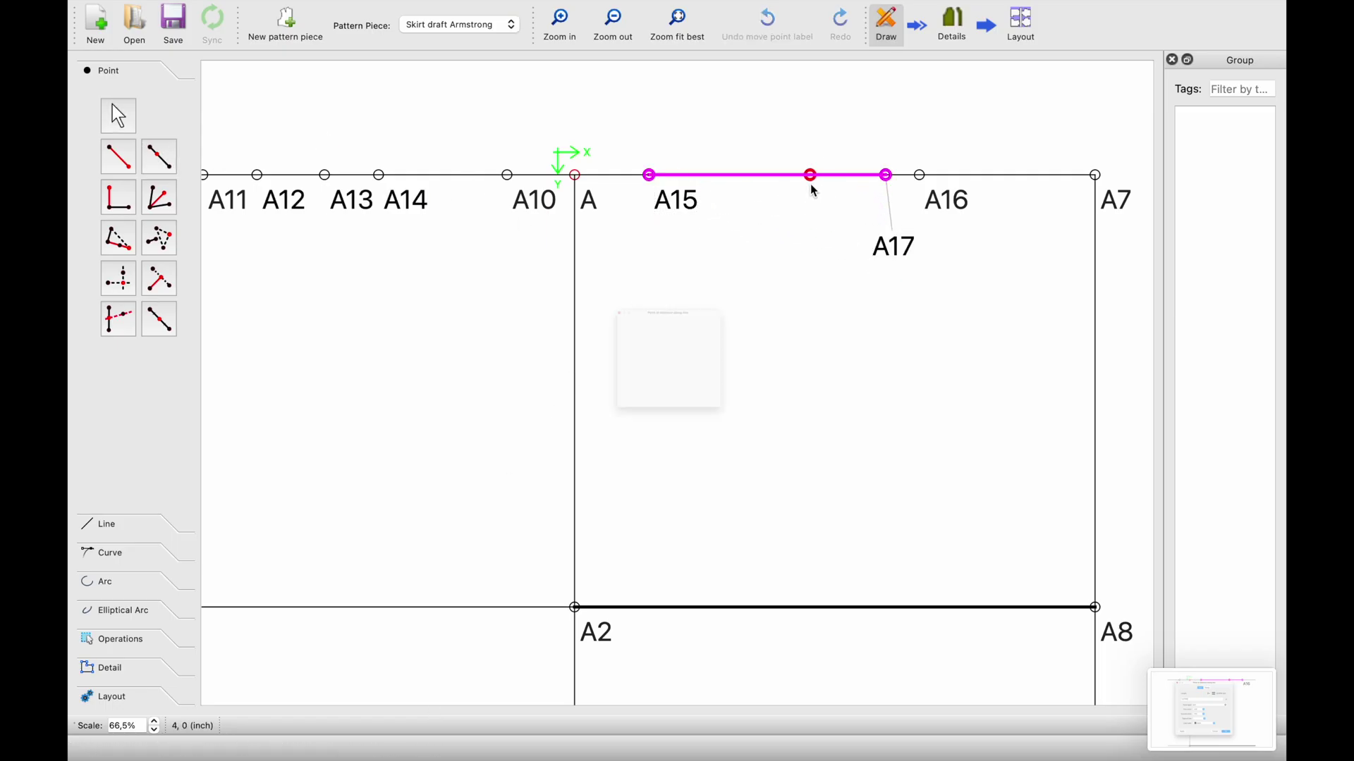
{"action": "left_click", "coordinate": [809, 176]}
{"action": "type", "text": "1,25"}
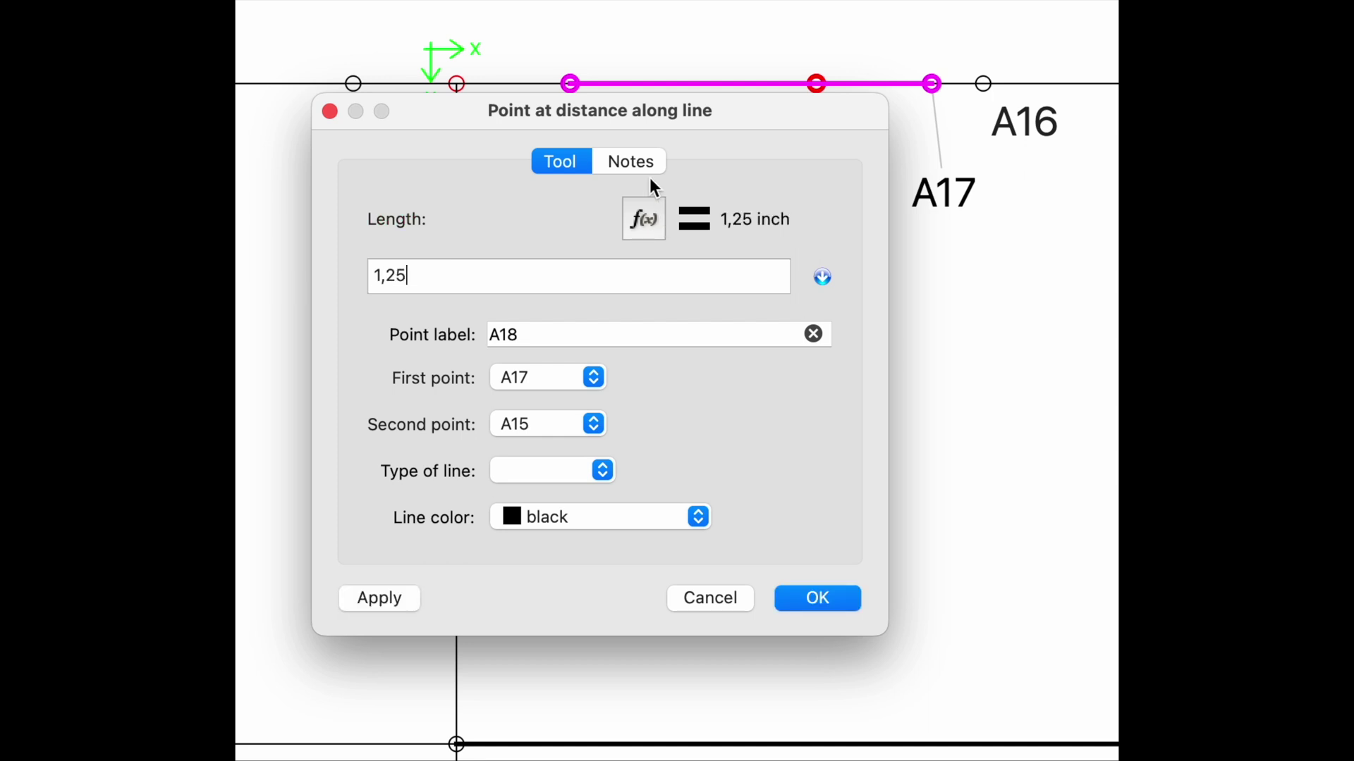
{"action": "left_click", "coordinate": [633, 161]}
{"action": "type", "text": "Dart space"}
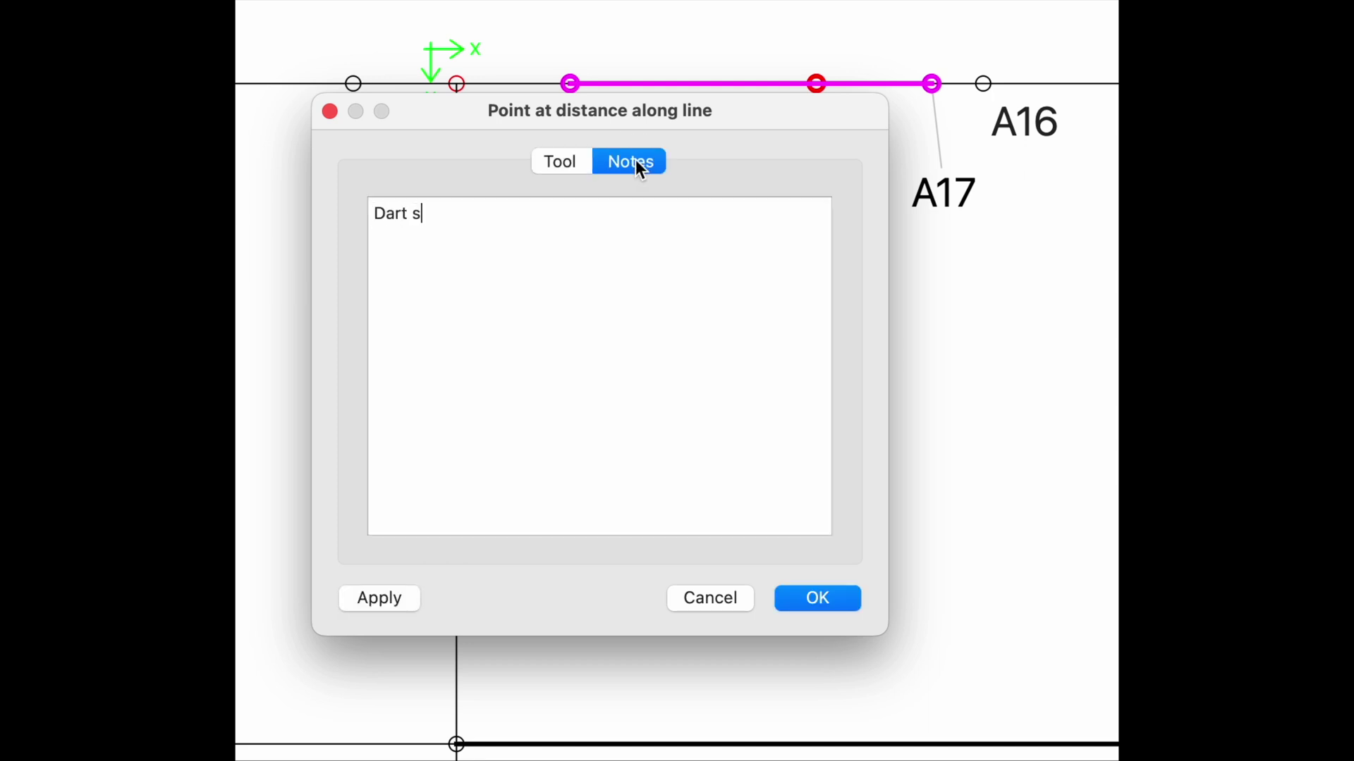
{"action": "left_click", "coordinate": [823, 606]}
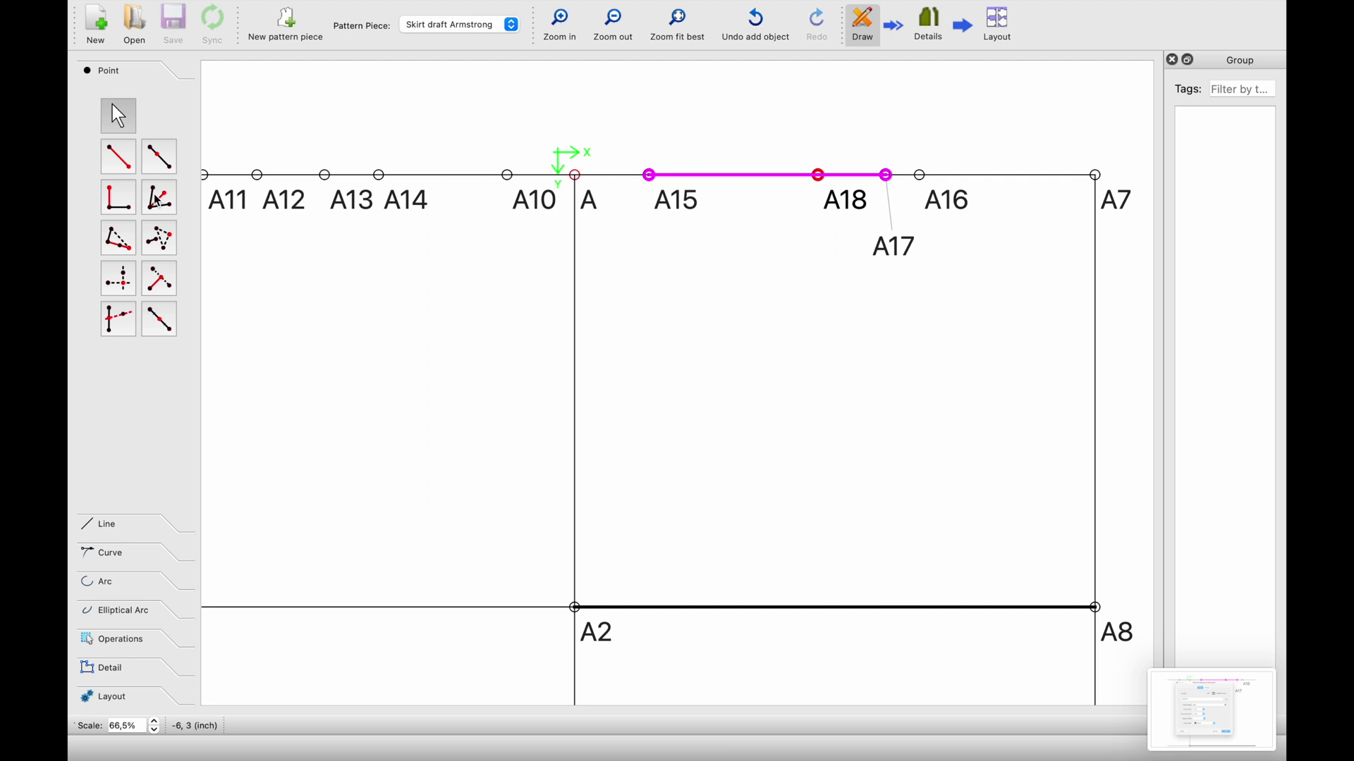
Step: Add a point at a distance of 5/8 inch from A18 along the line to A15
{"action": "left_click", "coordinate": [159, 156]}
{"action": "left_click", "coordinate": [828, 185]}
{"action": "left_click", "coordinate": [656, 191]}
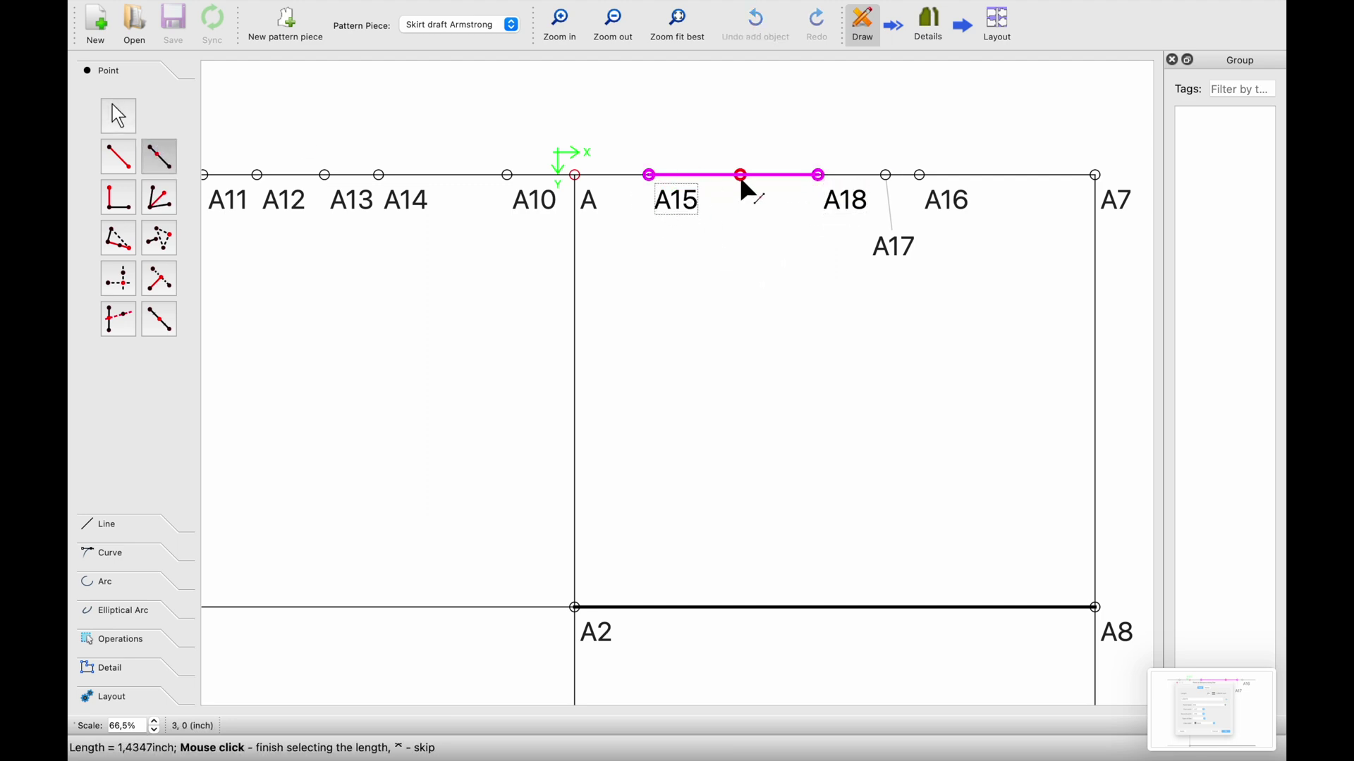
{"action": "left_click", "coordinate": [741, 176]}
{"action": "type", "text": "5/"}
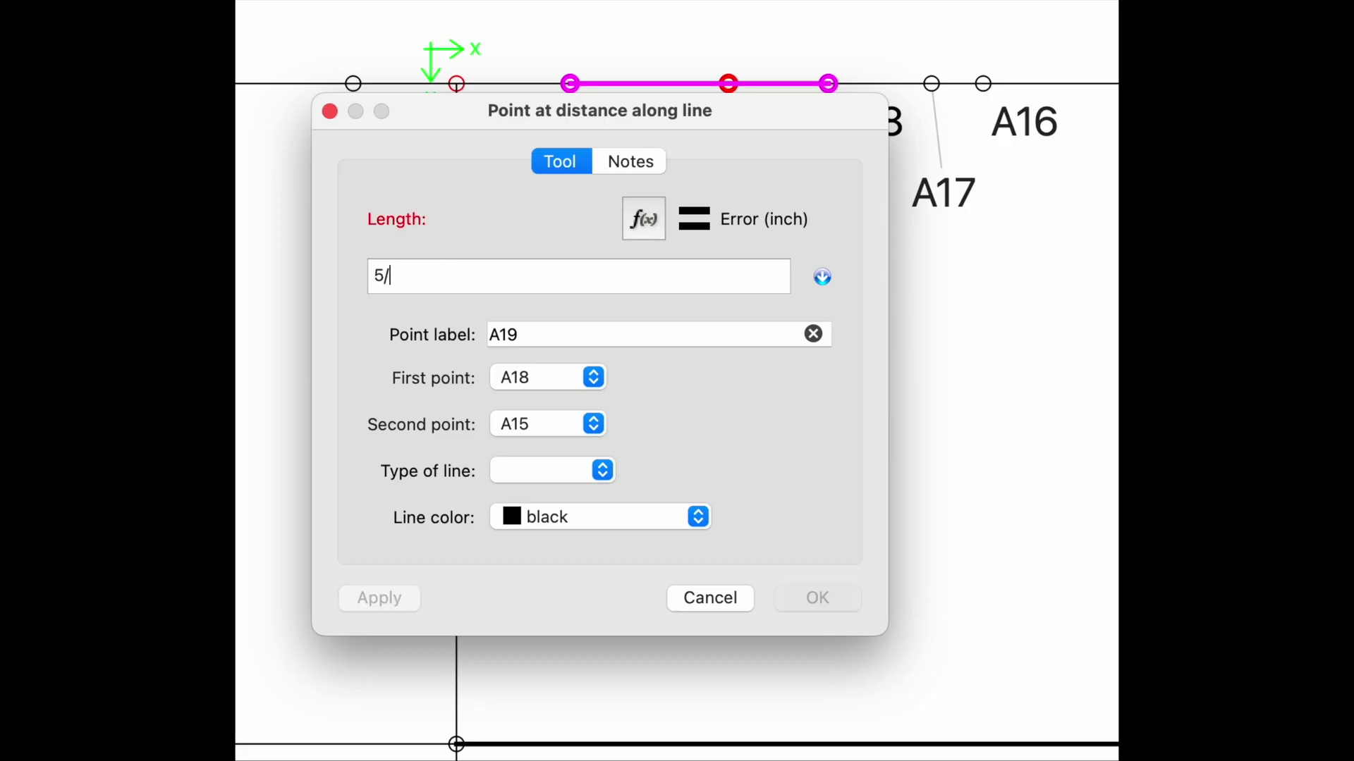
{"action": "type", "text": "8"}
{"action": "left_click", "coordinate": [818, 597]}
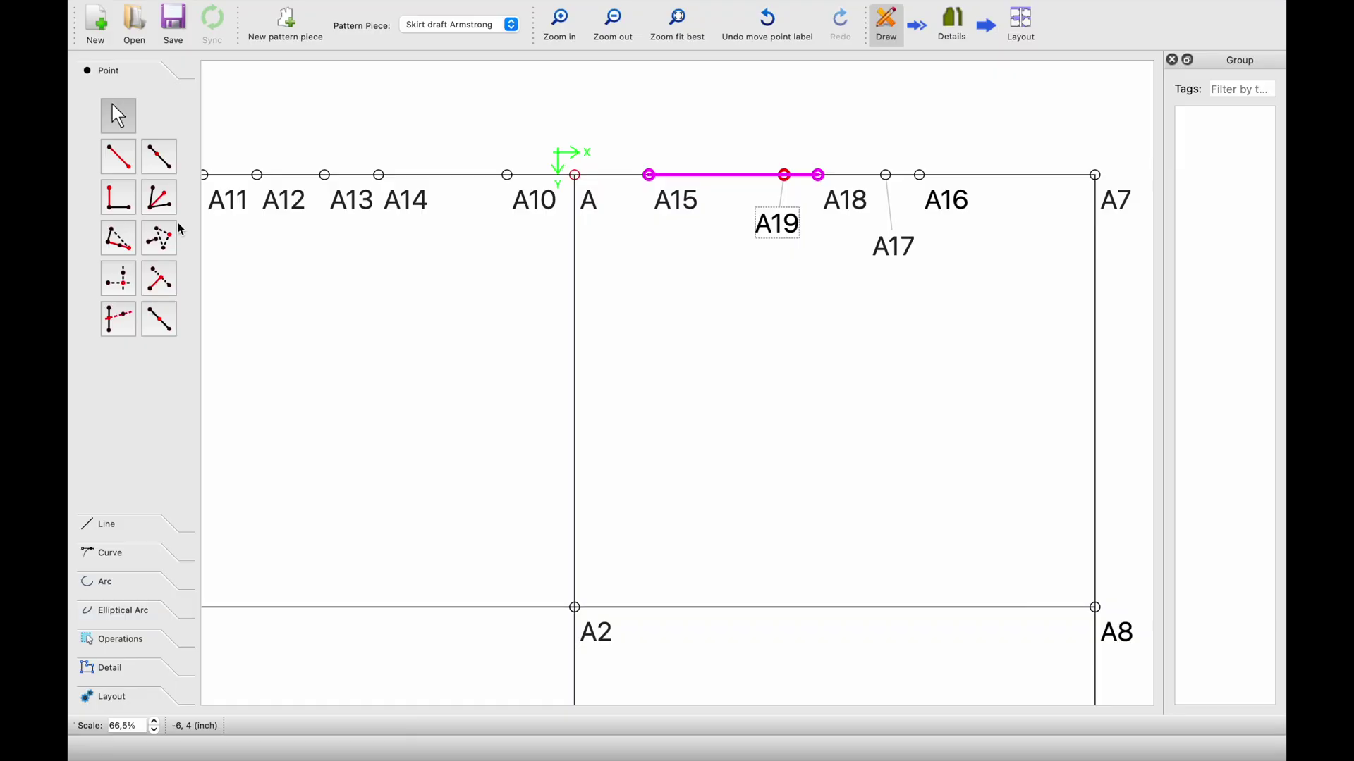
Step: Add a point 9/16 inch from A10 at an angle of 90° and move its label above the point
{"action": "left_click", "coordinate": [128, 159]}
{"action": "left_click", "coordinate": [507, 174]}
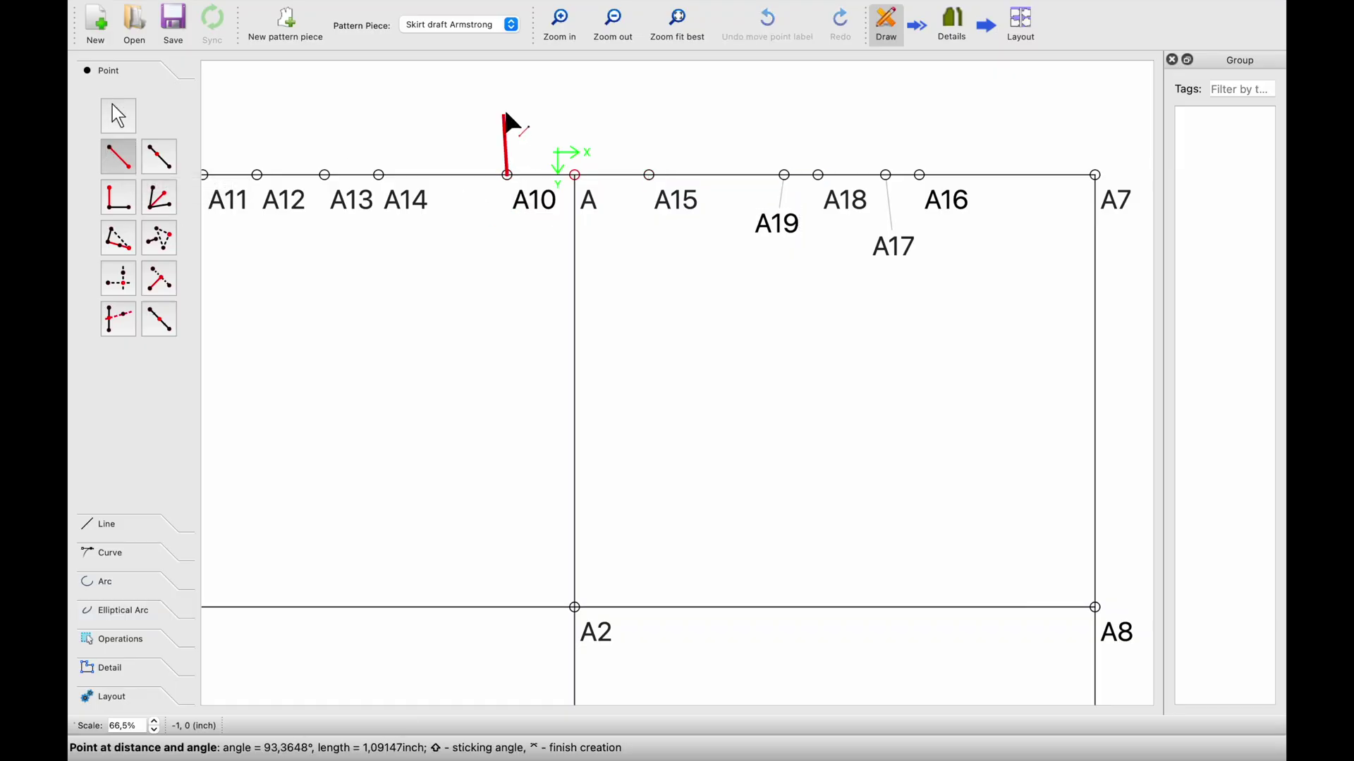
{"action": "left_click", "coordinate": [514, 104]}
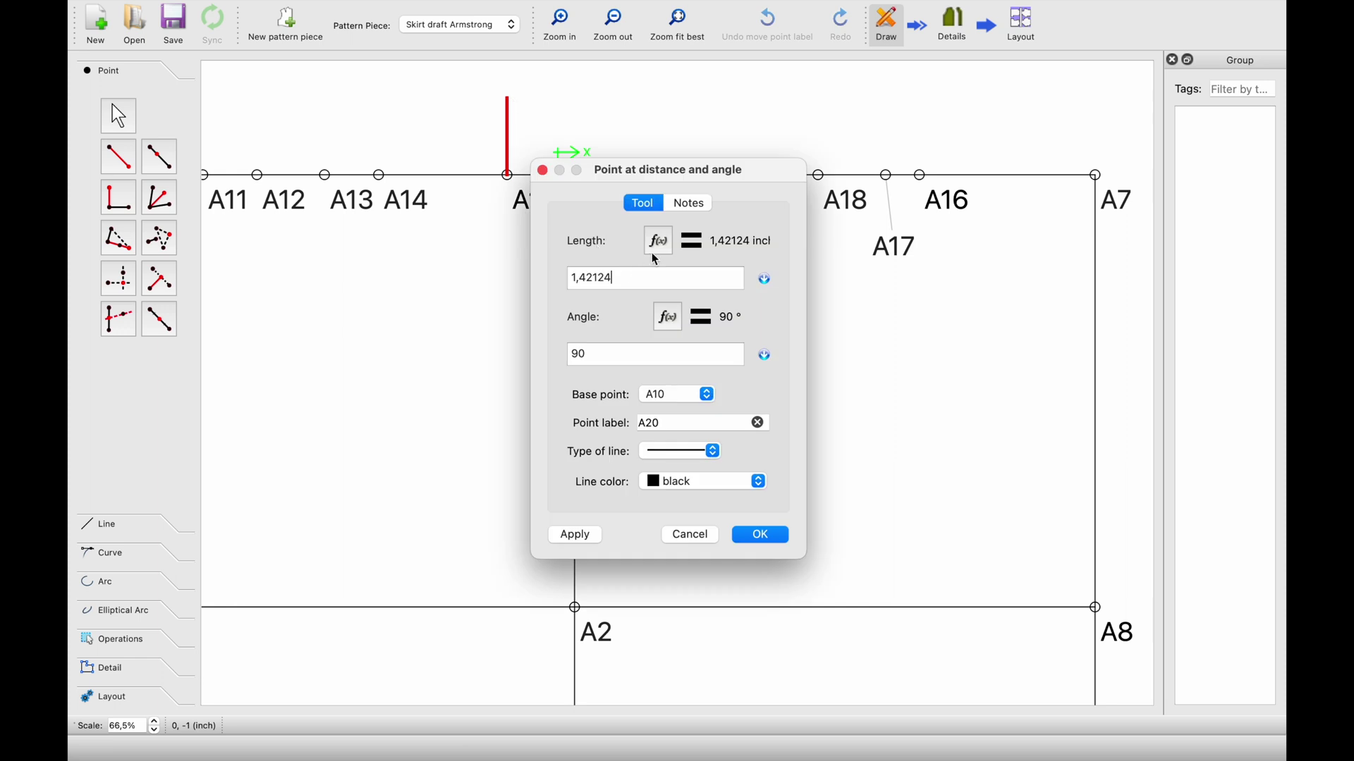
{"action": "key", "text": "super+a"}
{"action": "type", "text": "9/16"}
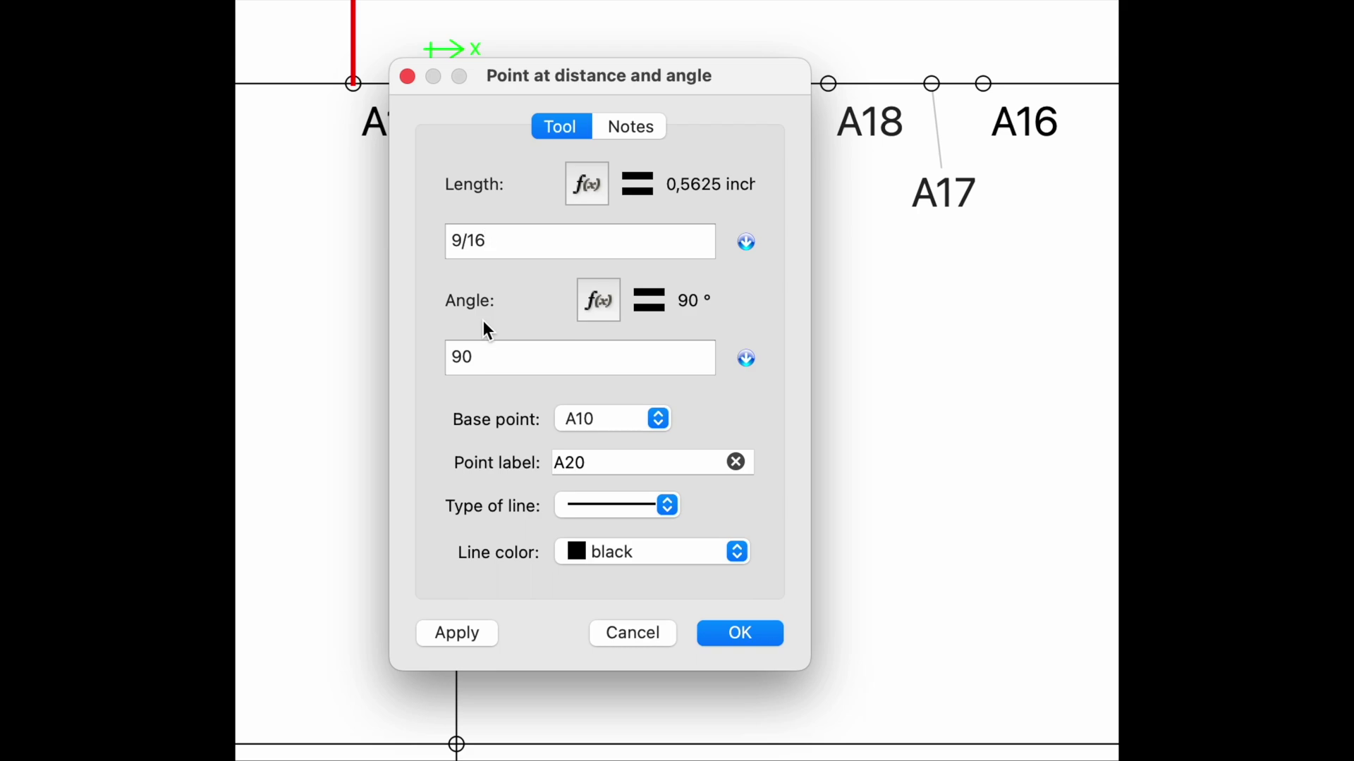
{"action": "left_click", "coordinate": [740, 633]}
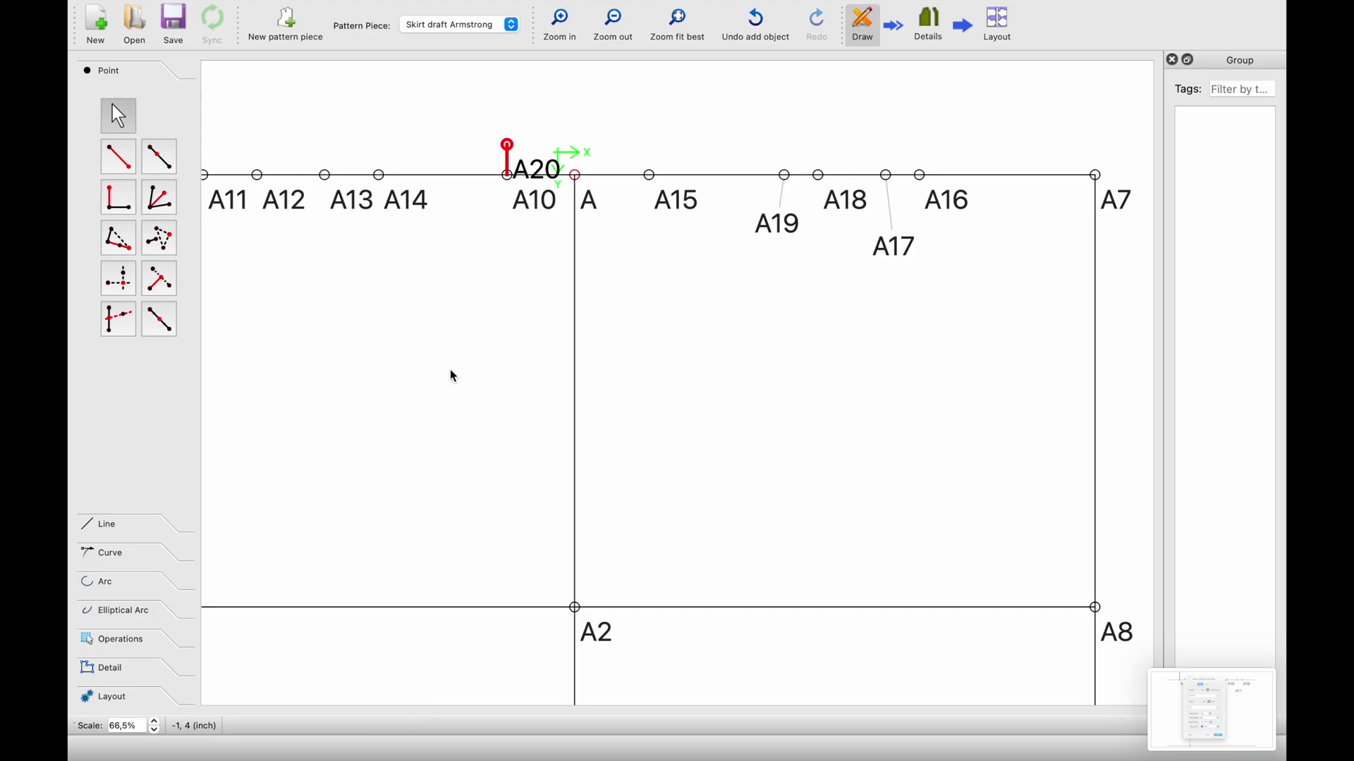
{"action": "left_click_drag", "start_coordinate": [530, 173], "coordinate": [537, 118]}
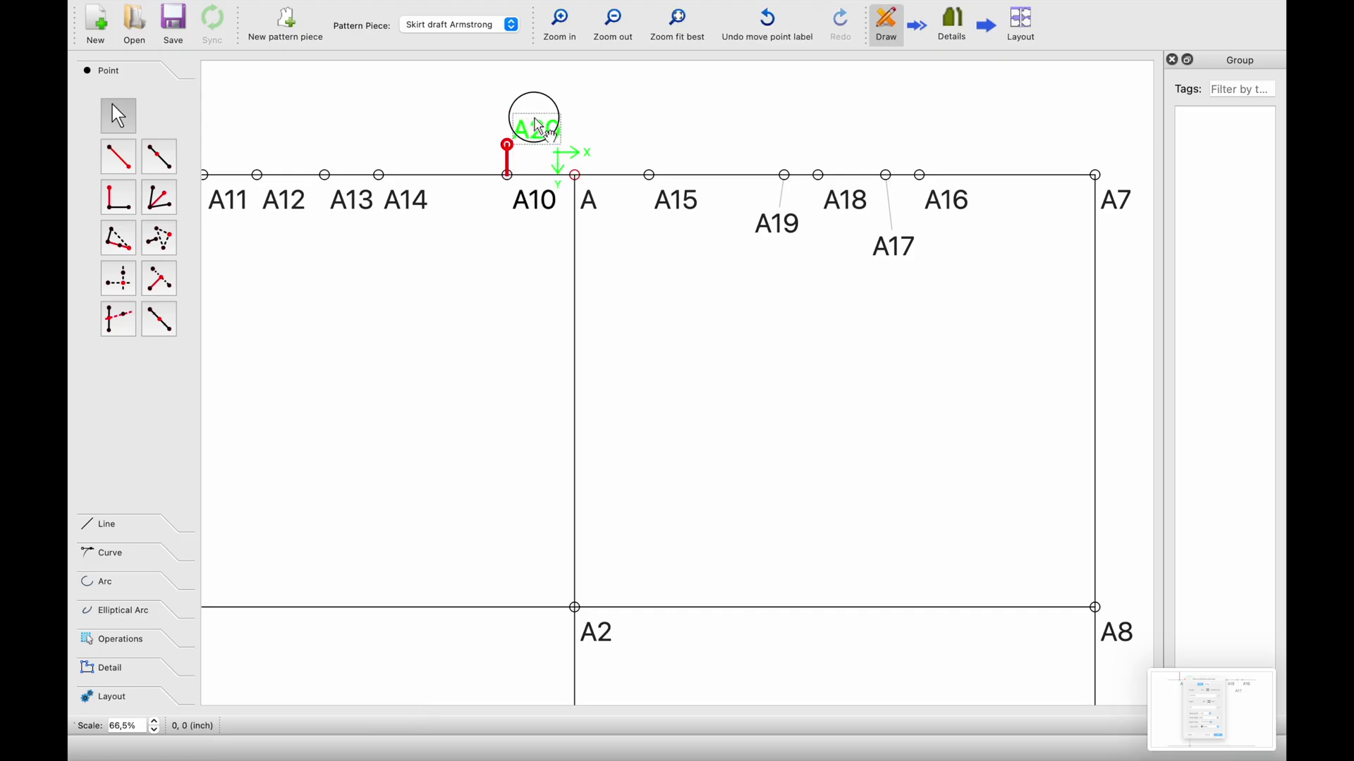
Step: Create a point from the X value of A15 and the Y value of A20
{"action": "left_click", "coordinate": [119, 280]}
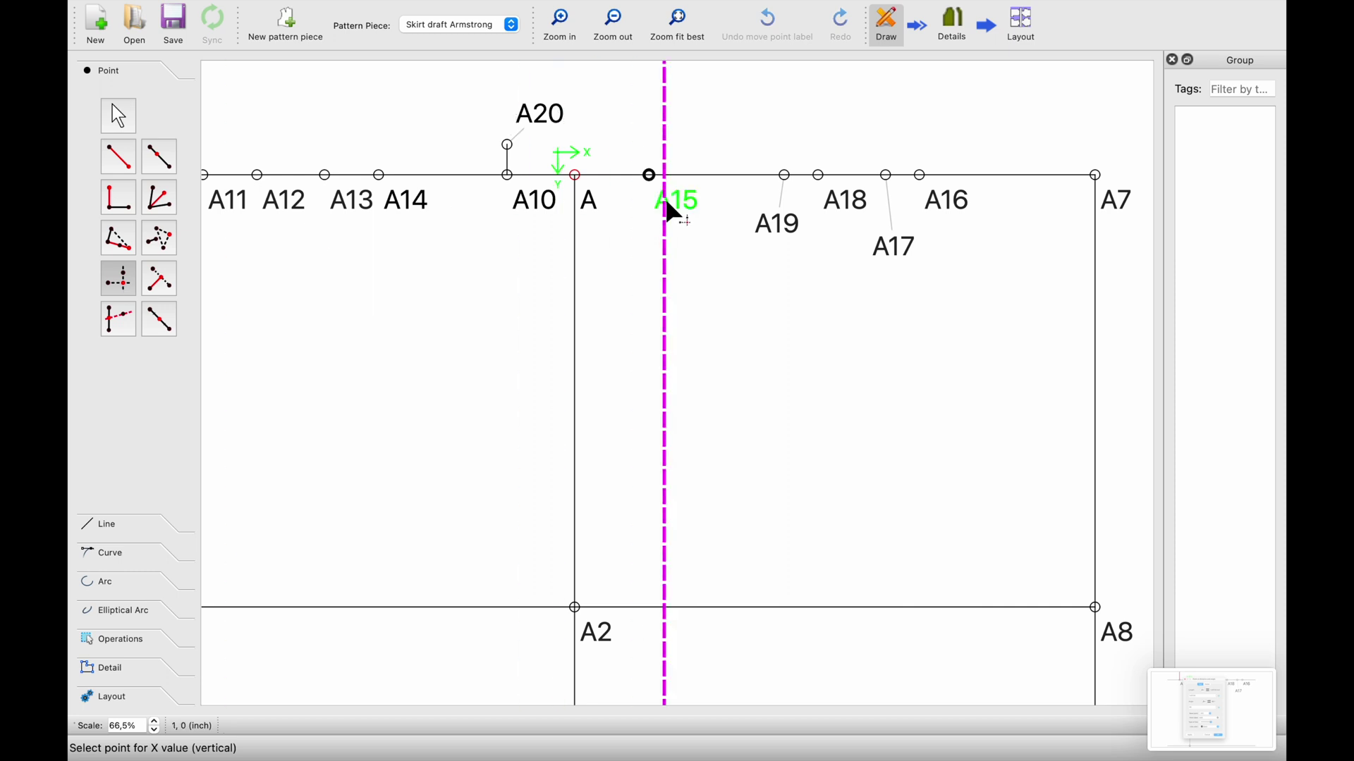
{"action": "scroll", "coordinate": [676, 205], "scroll_direction": "up", "scroll_amount": 2}
{"action": "scroll", "coordinate": [675, 205], "scroll_direction": "up", "scroll_amount": 1}
{"action": "left_click", "coordinate": [671, 233]}
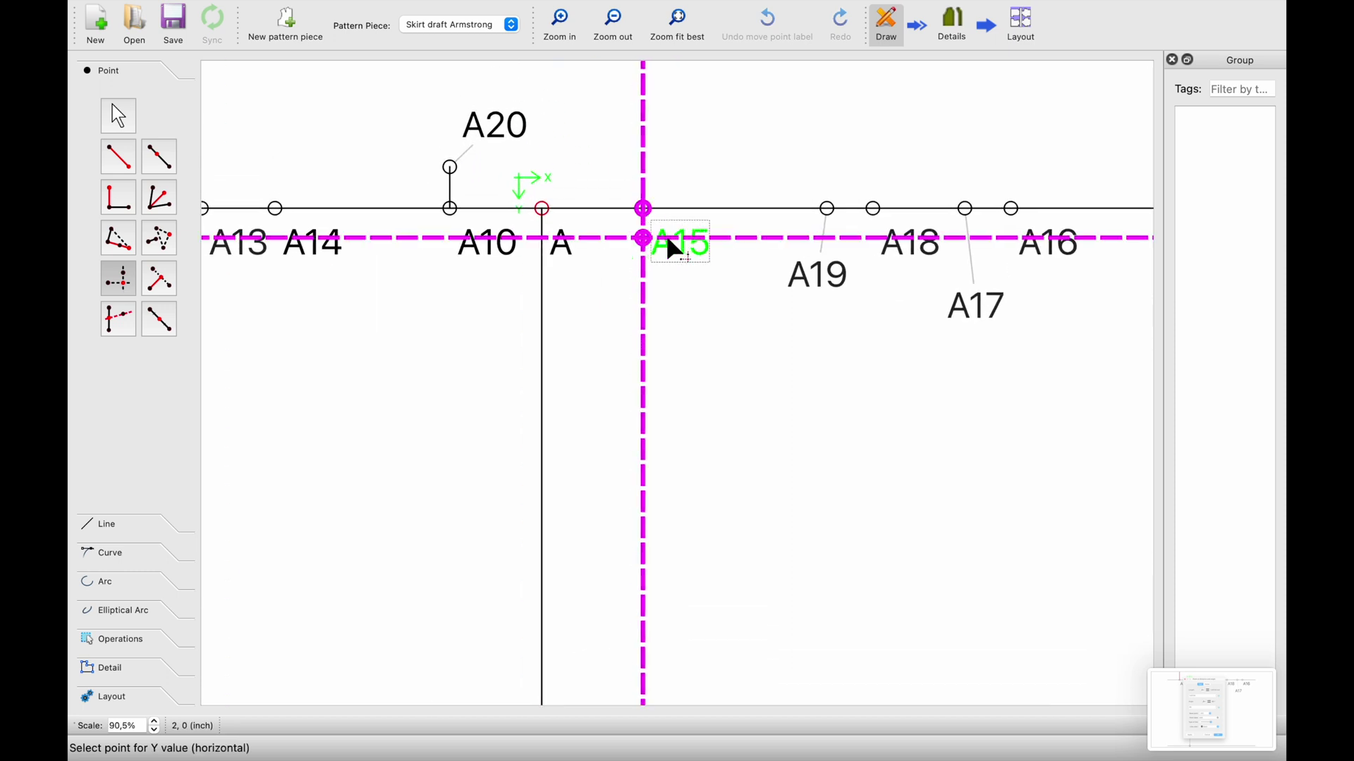
{"action": "left_click", "coordinate": [511, 131]}
{"action": "scroll", "coordinate": [610, 287], "scroll_direction": "down", "scroll_amount": 5}
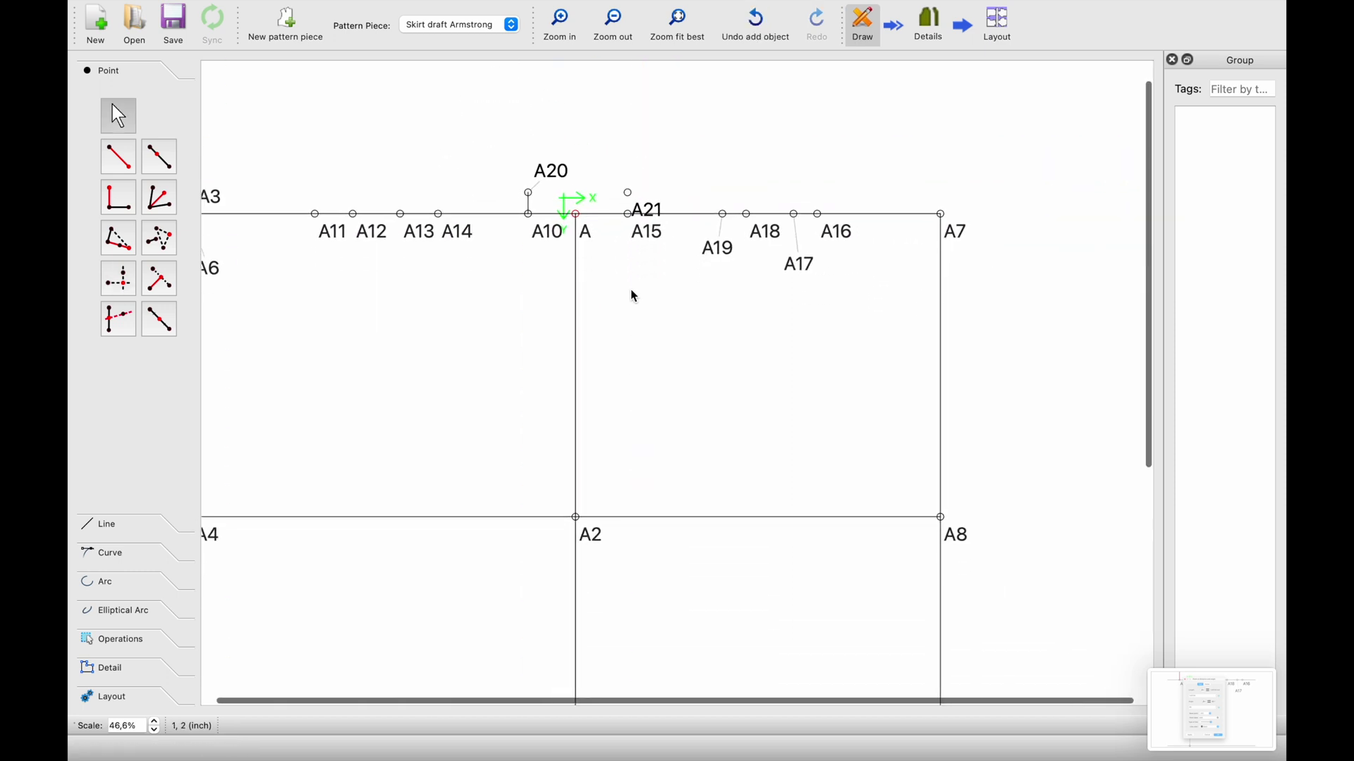
{"action": "scroll", "coordinate": [633, 293], "scroll_direction": "up", "scroll_amount": 3}
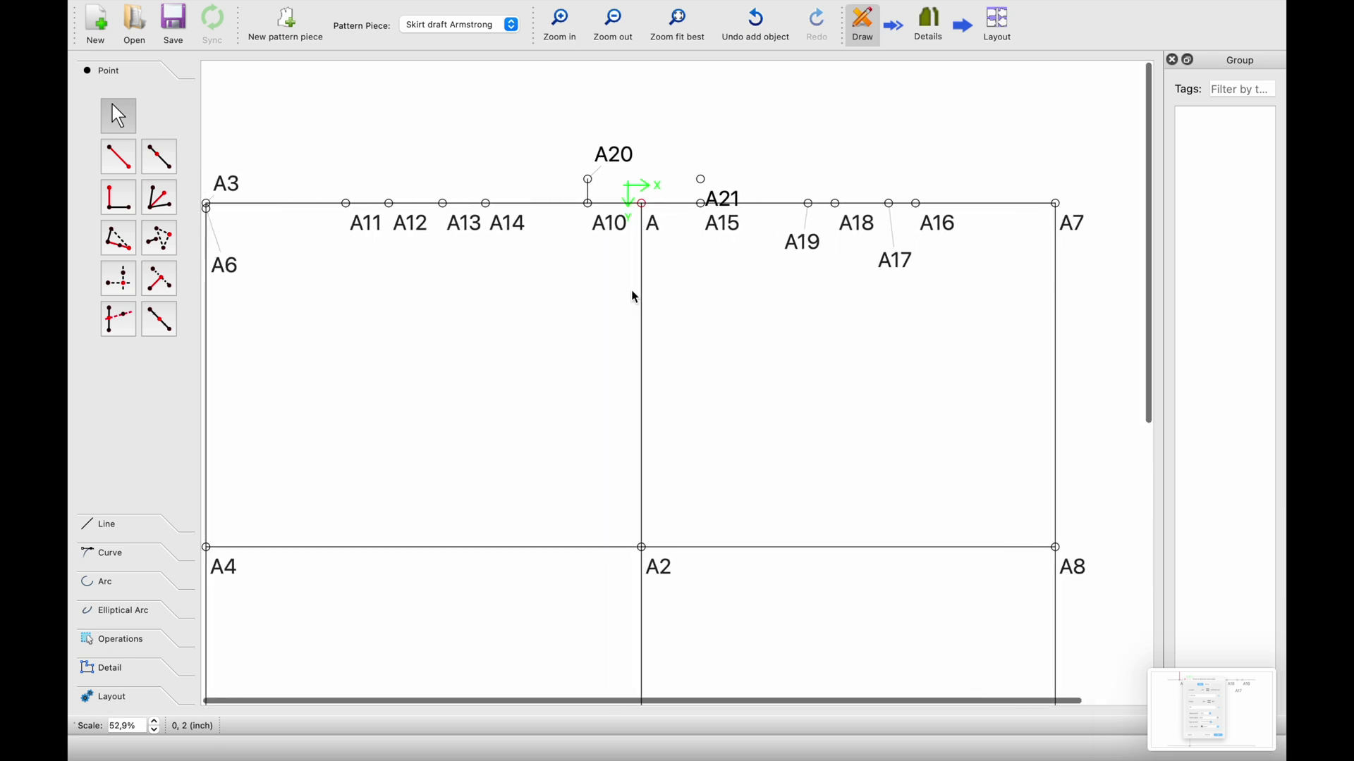
Step: Draw two simple curves for the hip shape, one from A20 to A2 and one from A21 to A2
{"action": "left_click", "coordinate": [130, 562]}
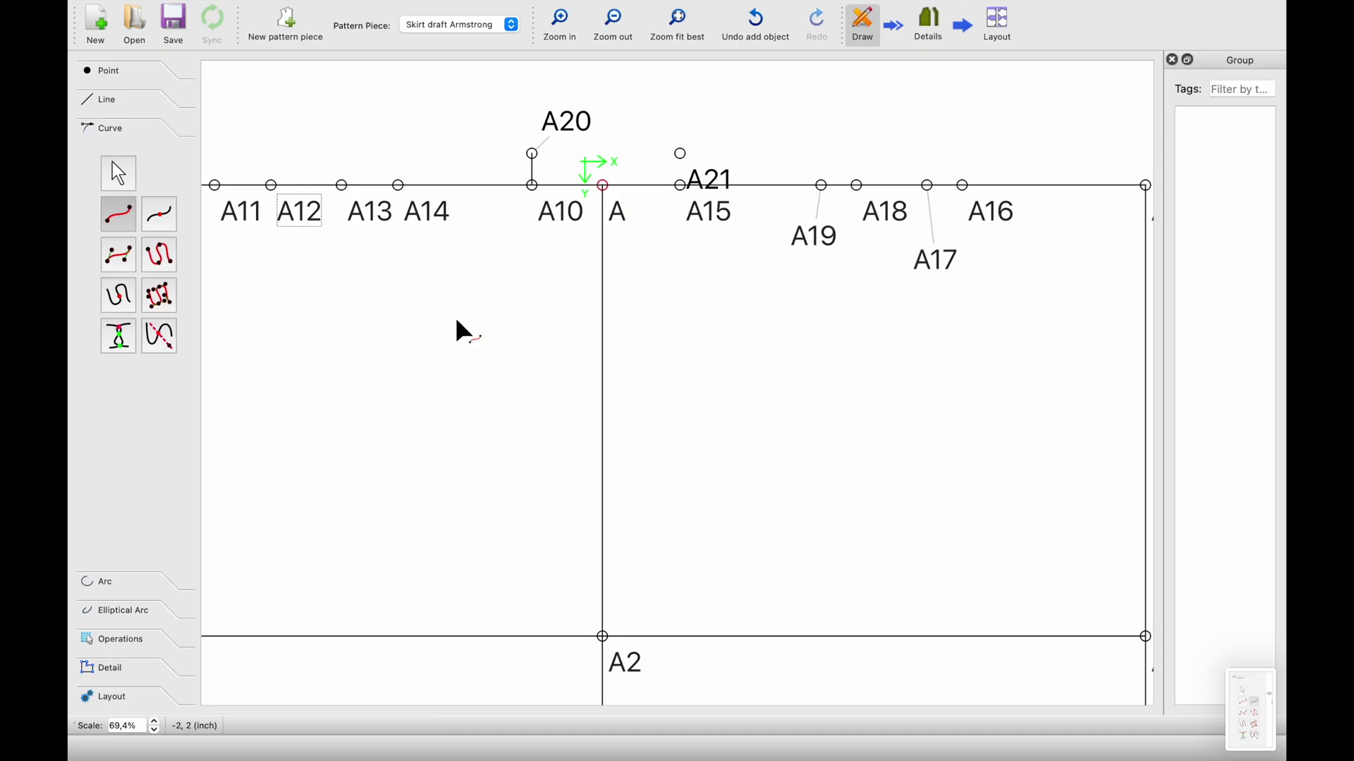
{"action": "scroll", "coordinate": [520, 272], "scroll_direction": "up", "scroll_amount": 3, "text": "ctrl"}
{"action": "scroll", "coordinate": [520, 272], "scroll_direction": "down", "scroll_amount": 2}
{"action": "scroll", "coordinate": [520, 272], "scroll_direction": "down", "scroll_amount": 2, "text": "ctrl"}
{"action": "scroll", "coordinate": [550, 176], "scroll_direction": "down", "scroll_amount": 1, "text": "ctrl"}
{"action": "scroll", "coordinate": [549, 176], "scroll_direction": "up", "scroll_amount": 1}
{"action": "left_click", "coordinate": [523, 99]}
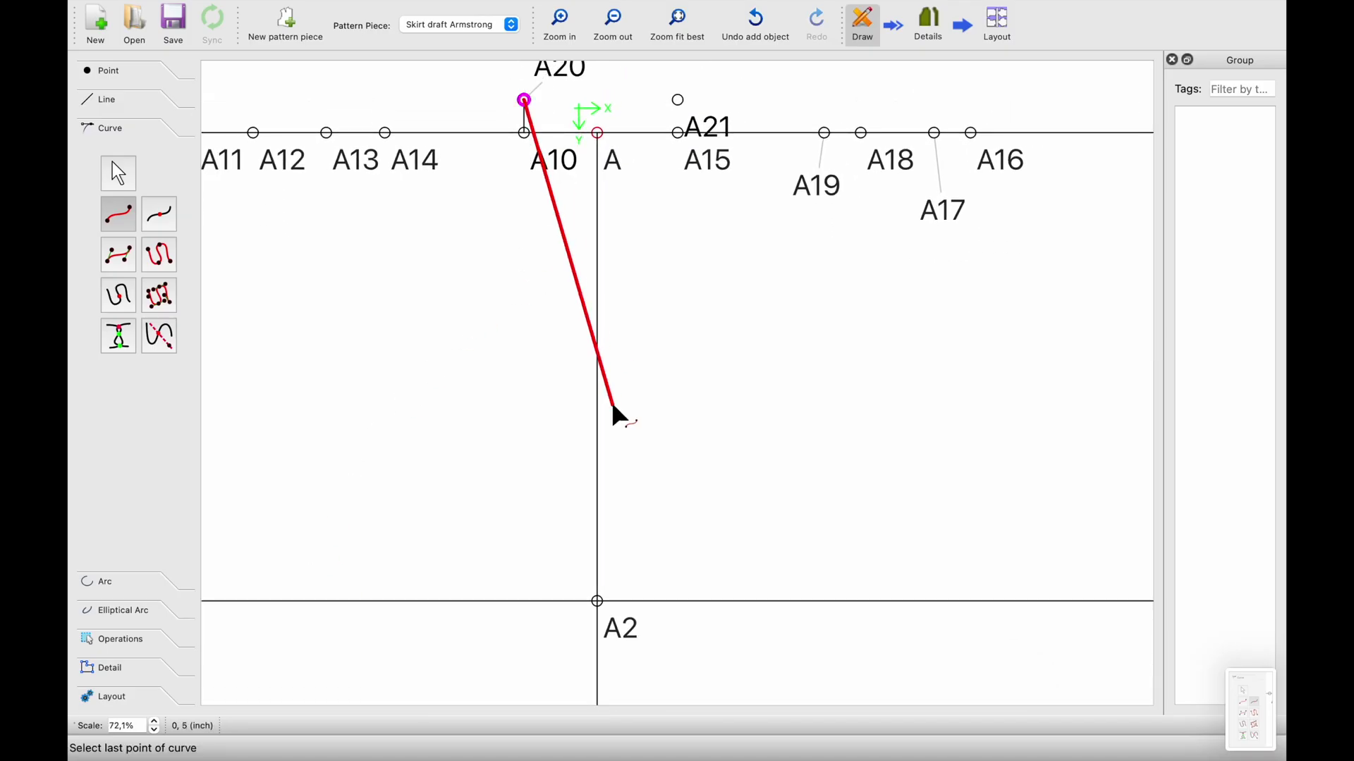
{"action": "left_click", "coordinate": [597, 602]}
{"action": "left_click", "coordinate": [120, 222]}
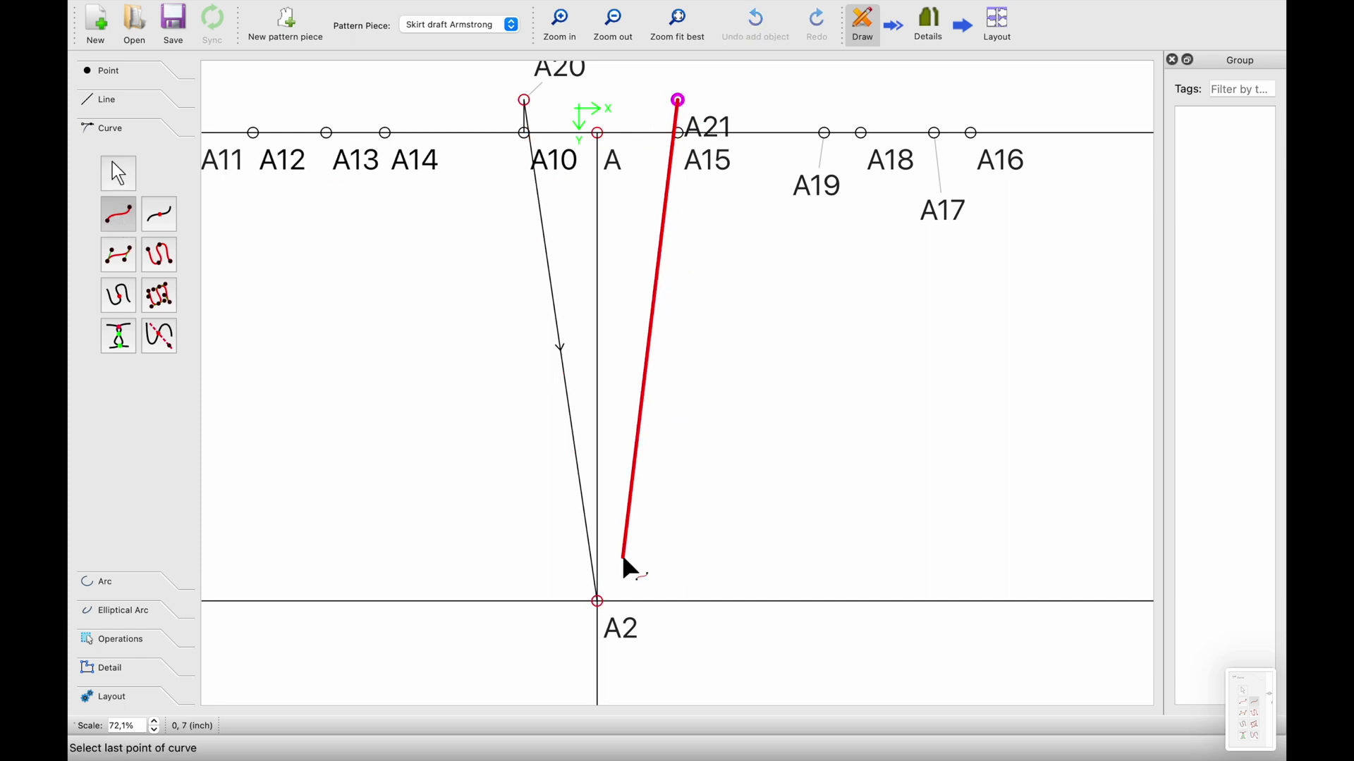
{"action": "left_click", "coordinate": [599, 603]}
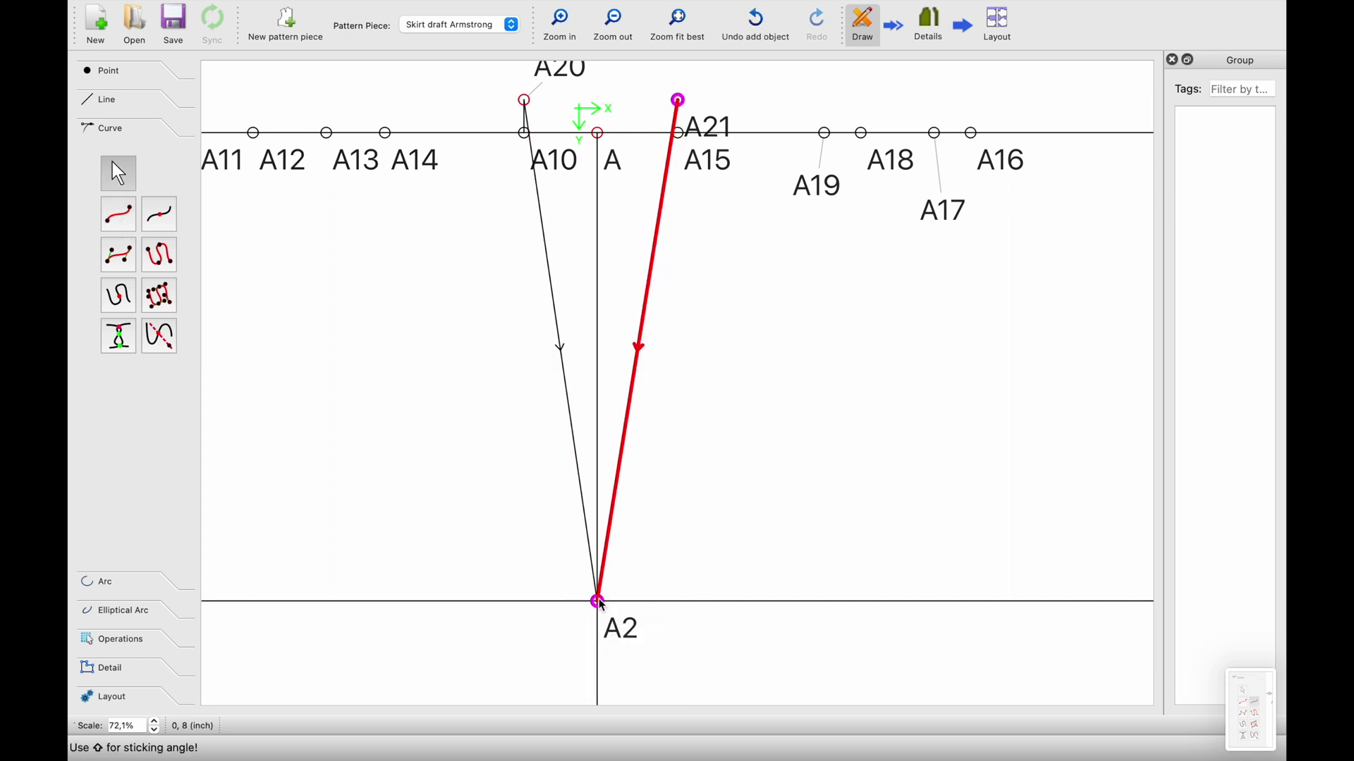
Step: Bend the A20 to A2 curve toward the centre line, aligning its lower handle with the line from A to A2
{"action": "left_click", "coordinate": [562, 347]}
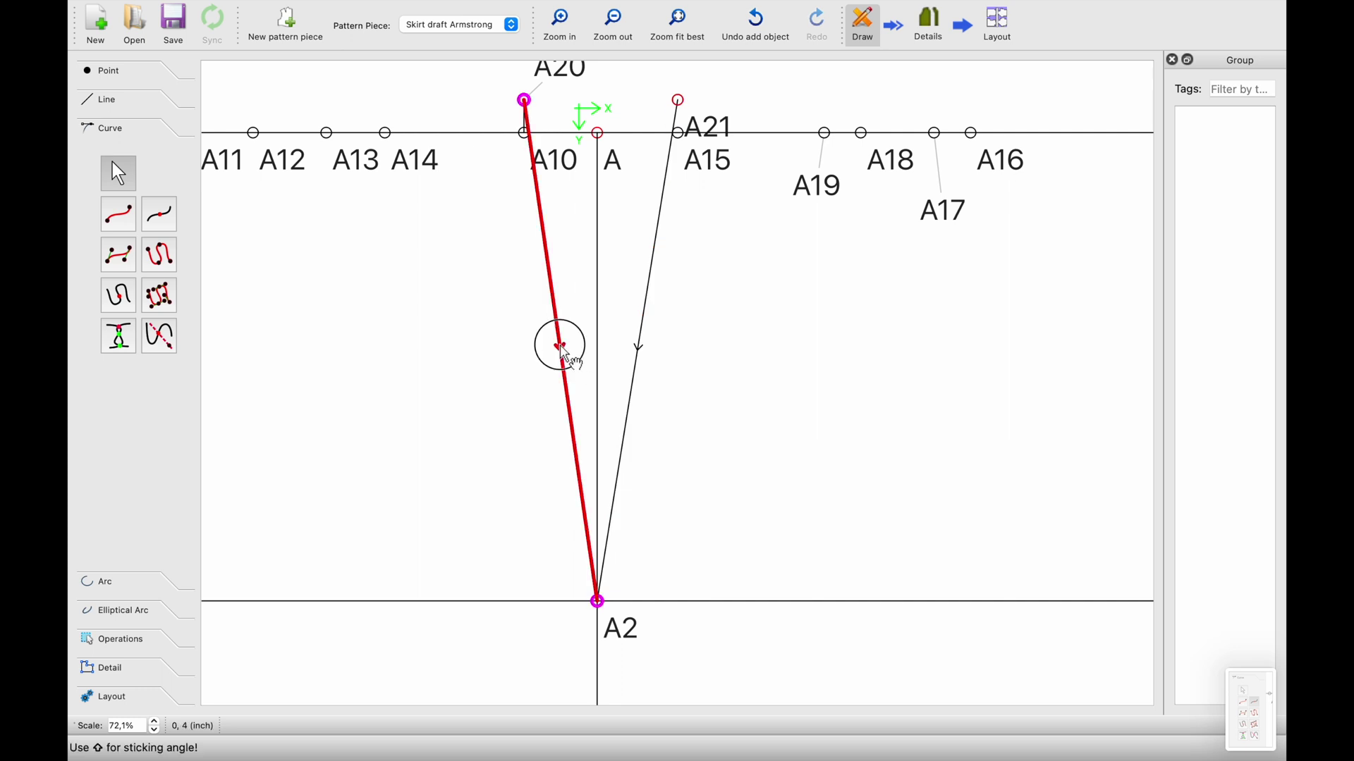
{"action": "left_click_drag", "start_coordinate": [571, 354], "coordinate": [578, 353]}
{"action": "left_click_drag", "start_coordinate": [619, 604], "coordinate": [608, 405]}
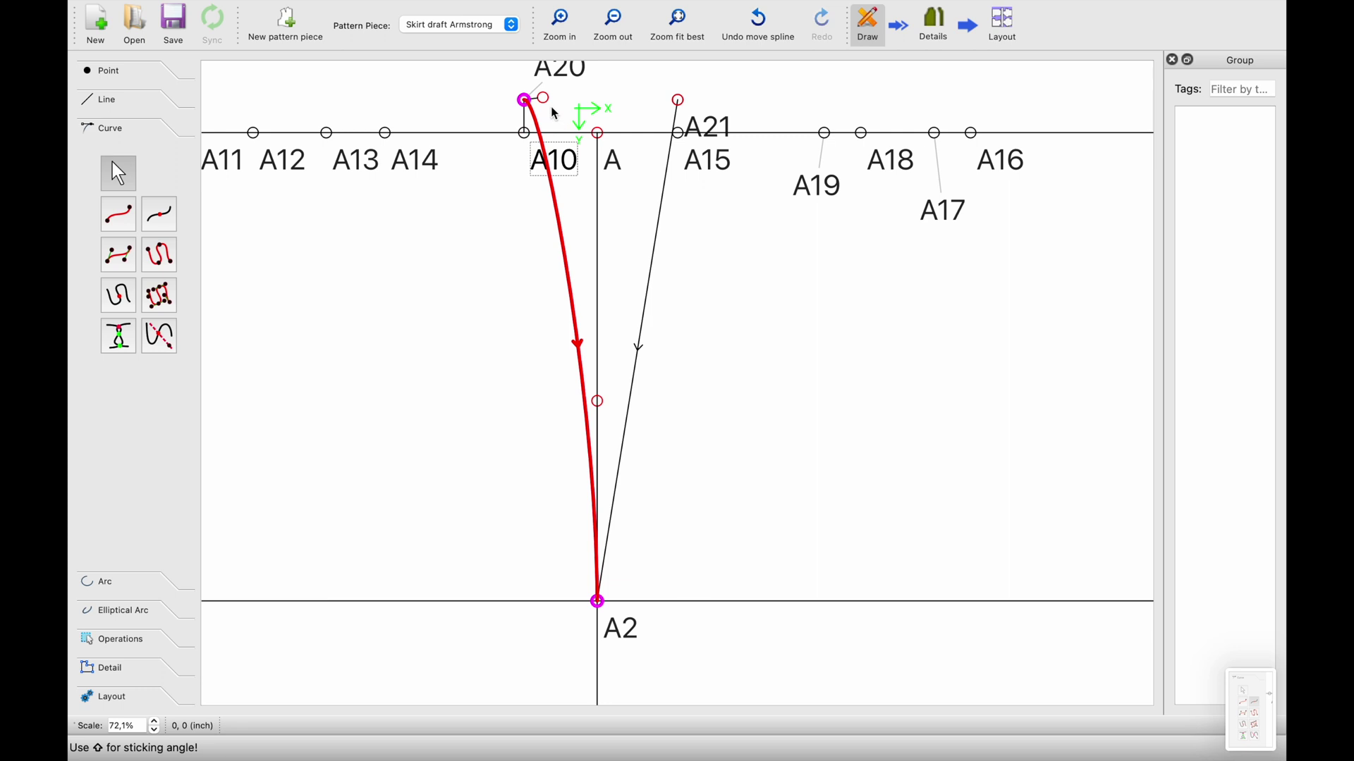
{"action": "left_click_drag", "start_coordinate": [550, 104], "coordinate": [553, 160]}
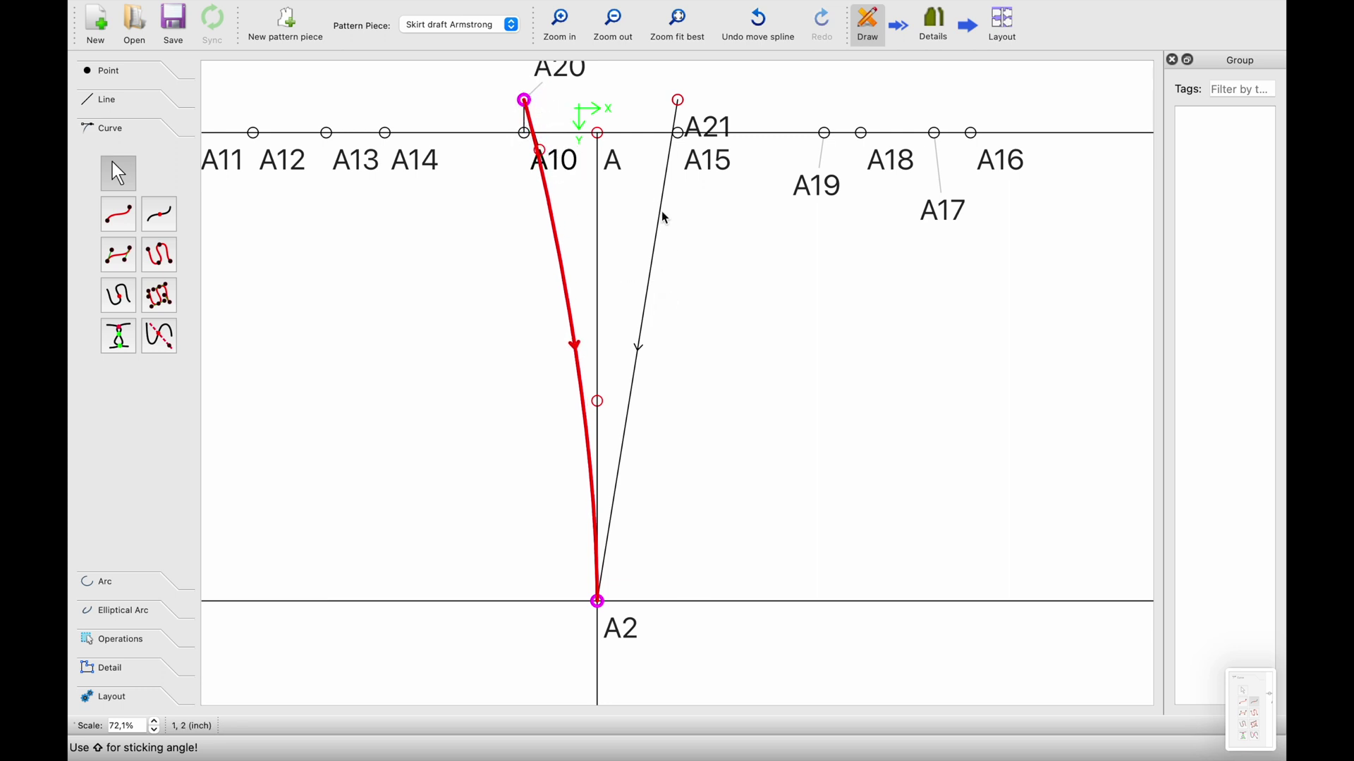
Step: Shape the A21 to A2 curve to mirror the back side curve, with its lower handle on the line from A to A2
{"action": "left_click", "coordinate": [617, 497]}
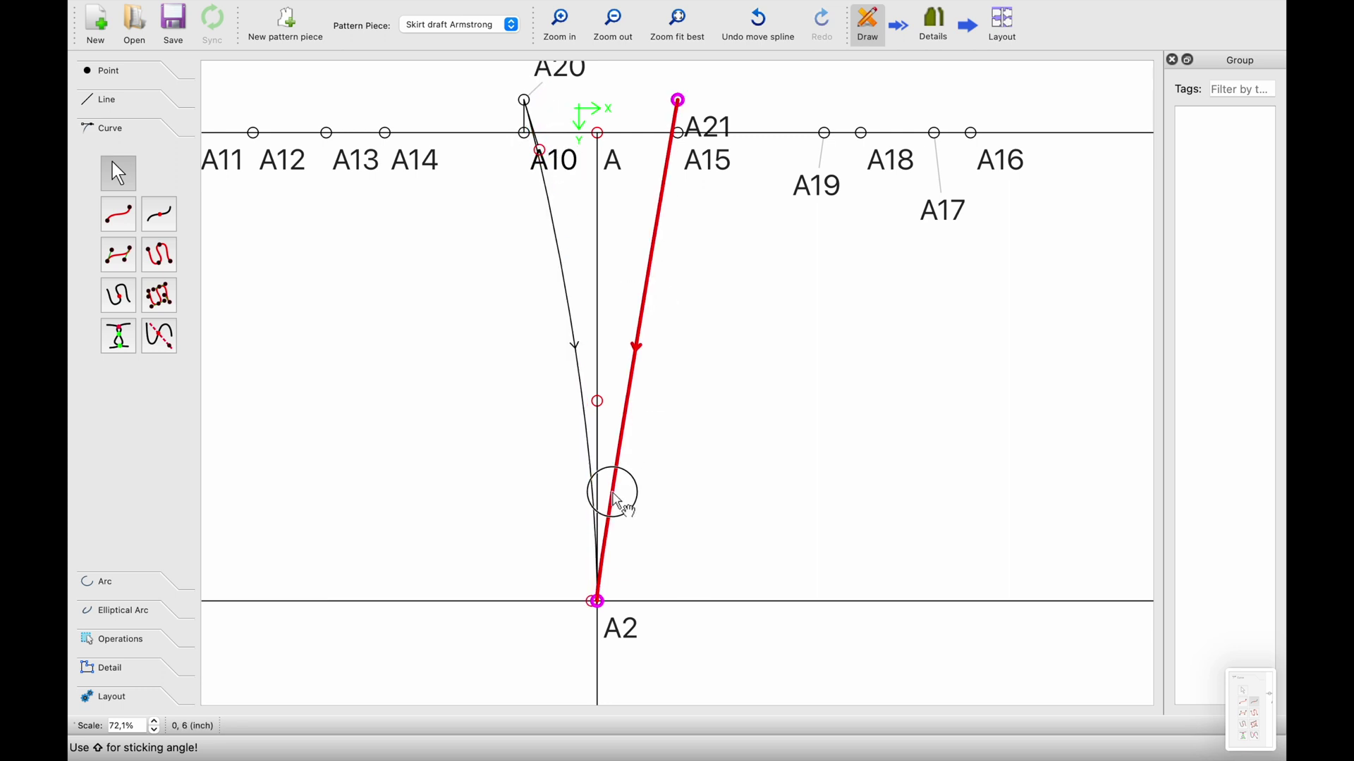
{"action": "left_click_drag", "start_coordinate": [578, 600], "coordinate": [601, 421]}
{"action": "left_click_drag", "start_coordinate": [681, 113], "coordinate": [667, 139]}
{"action": "left_click", "coordinate": [573, 290]}
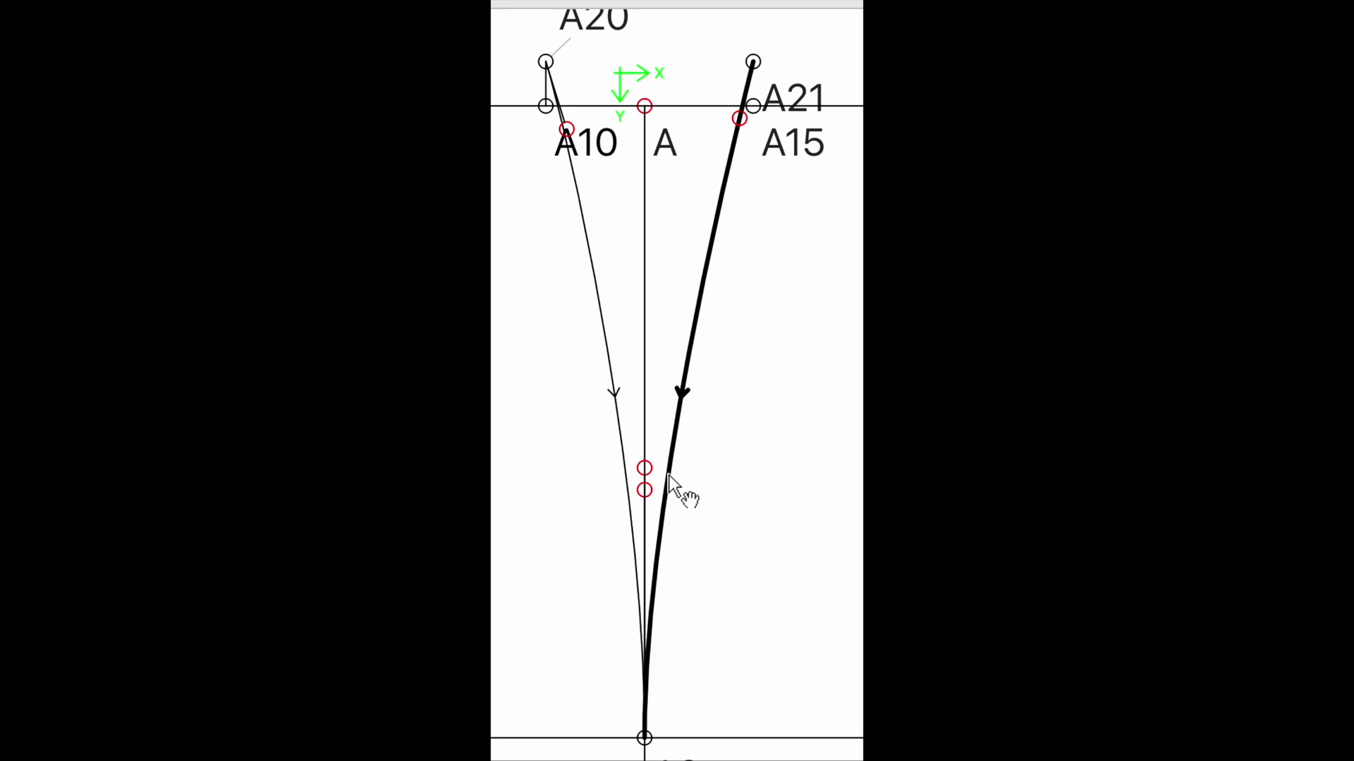
Step: Refine the A20 to A2 curve by lengthening its lower handle upward and lowering its upper handle slightly
{"action": "left_click", "coordinate": [626, 485]}
{"action": "left_click_drag", "start_coordinate": [632, 480], "coordinate": [643, 396]}
{"action": "left_click_drag", "start_coordinate": [571, 132], "coordinate": [571, 151]}
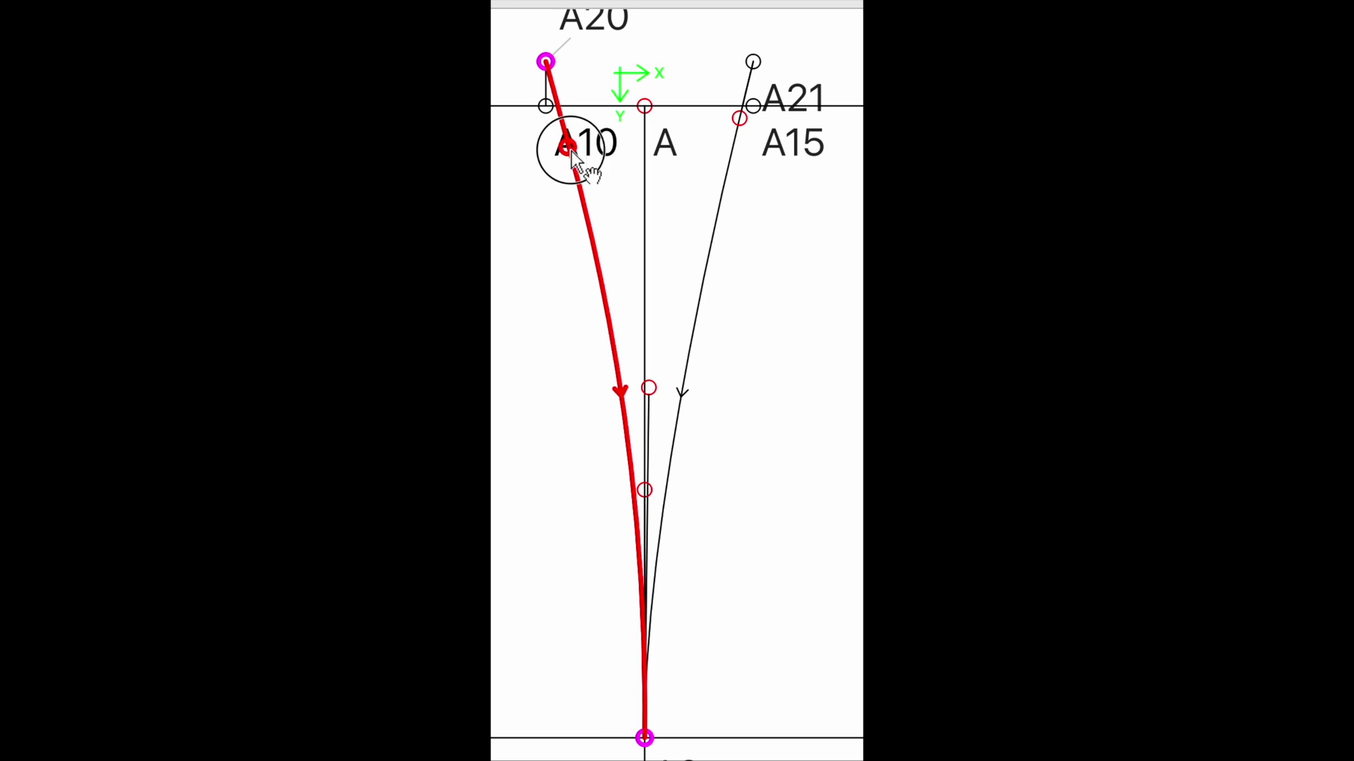
{"action": "left_click", "coordinate": [599, 212]}
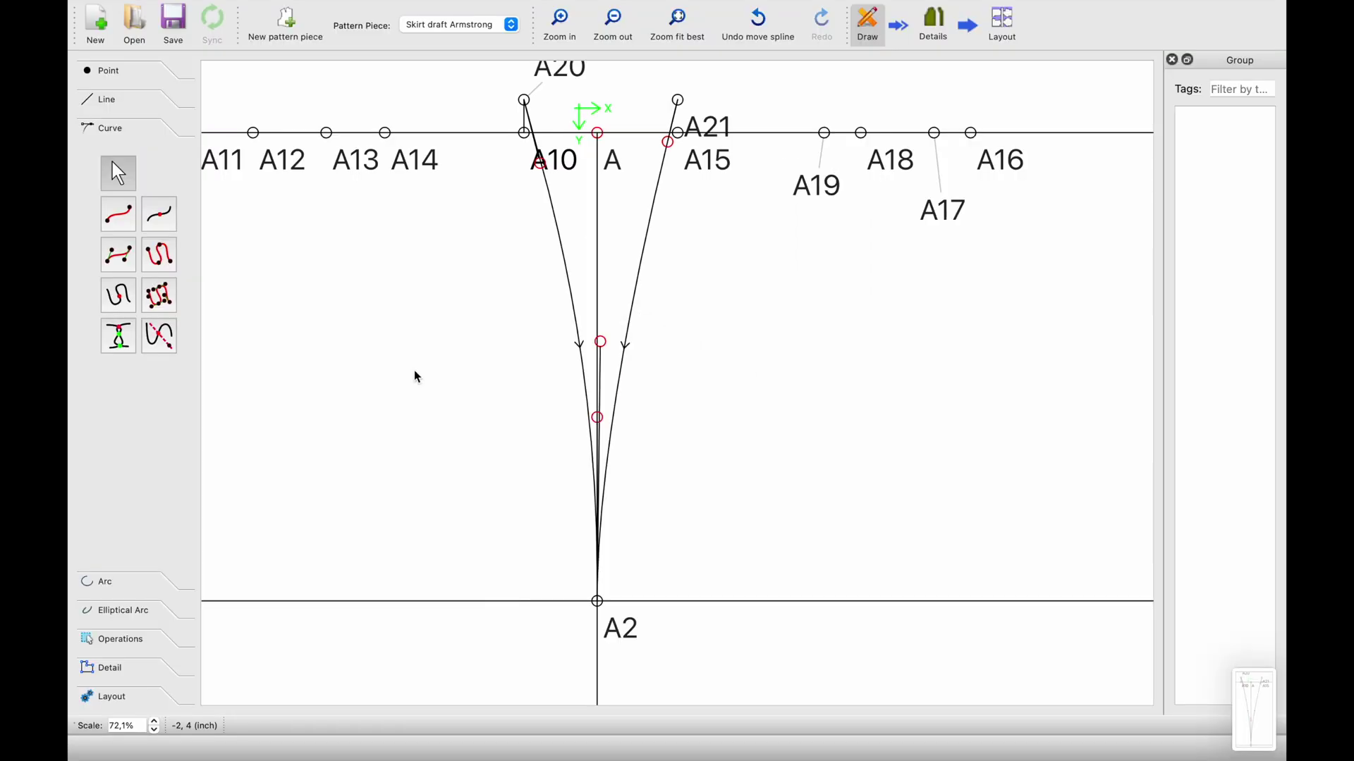
{"action": "scroll", "coordinate": [413, 370], "scroll_direction": "down", "scroll_amount": 4}
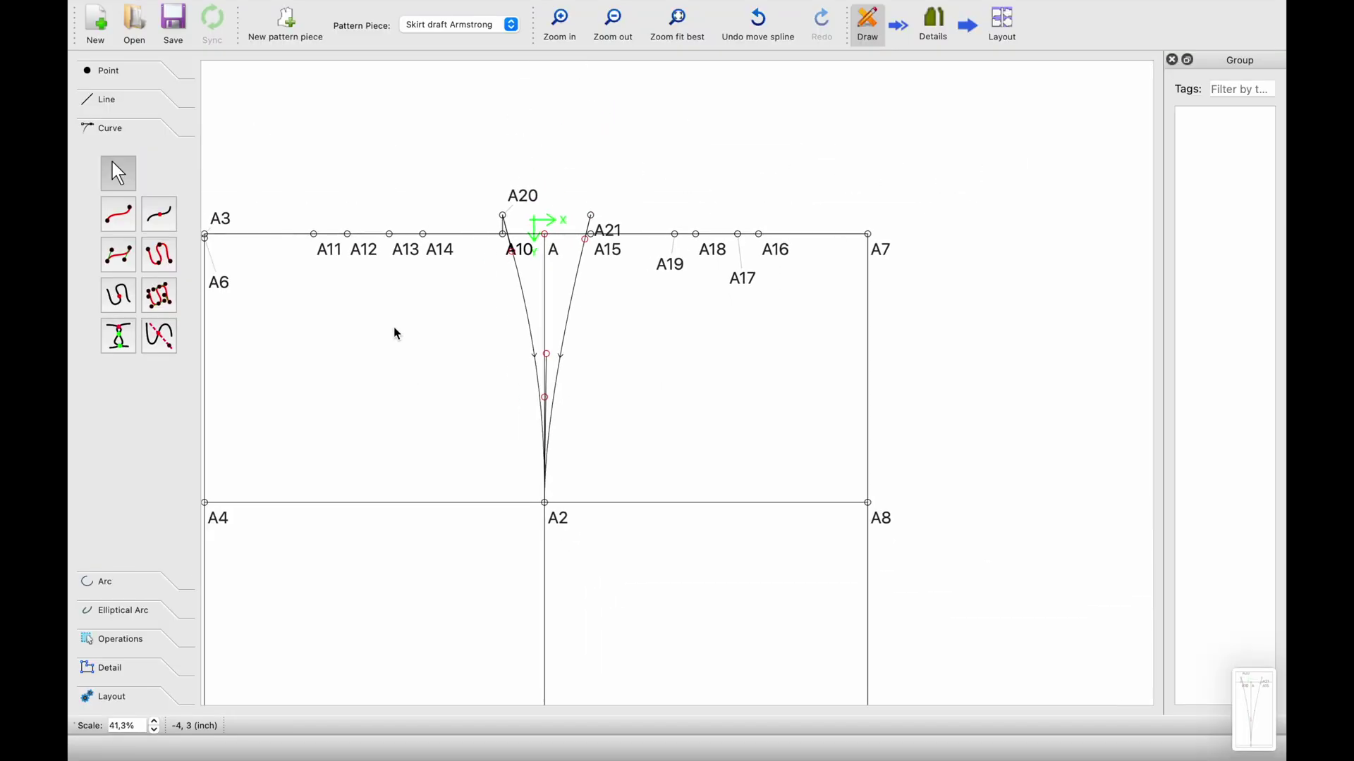
{"action": "scroll", "coordinate": [393, 327], "scroll_direction": "up", "scroll_amount": 2}
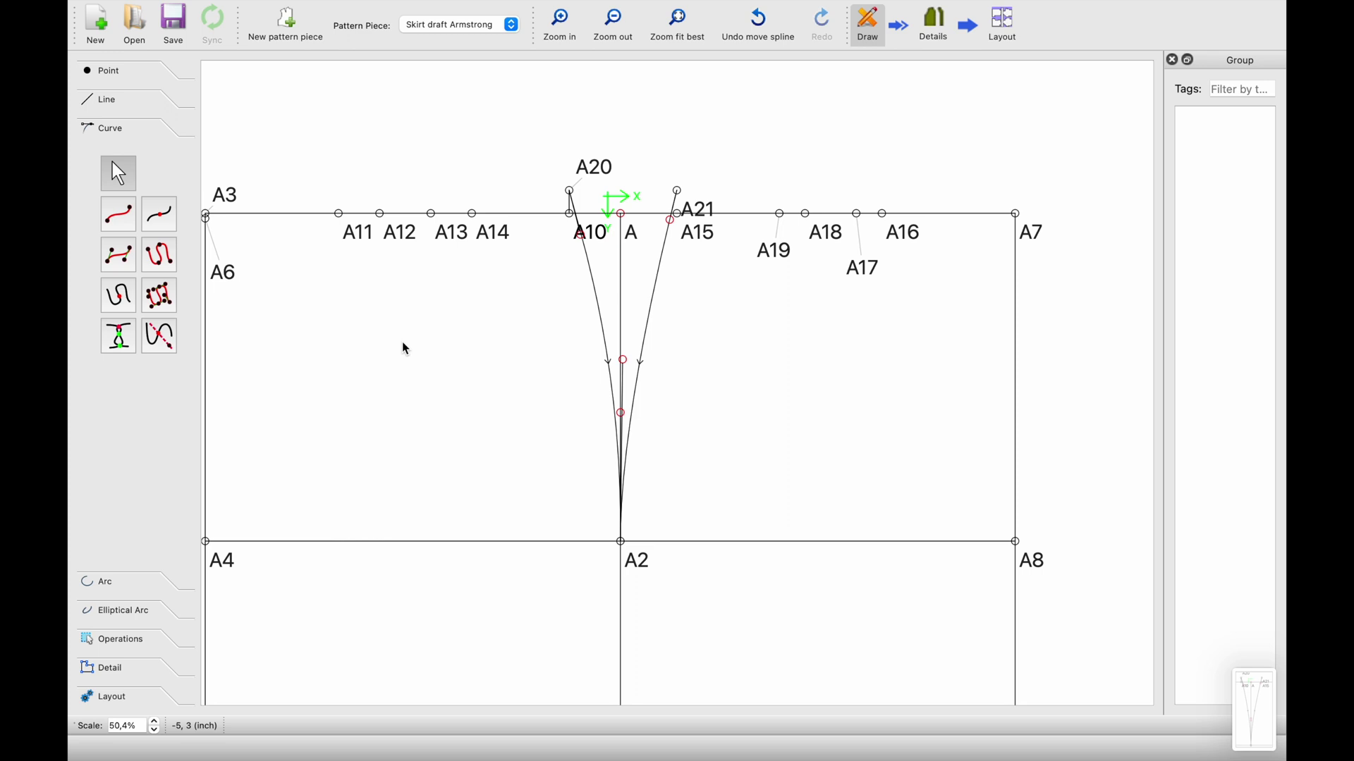
{"action": "scroll", "coordinate": [405, 348], "scroll_direction": "up", "scroll_amount": 2}
{"action": "scroll", "coordinate": [405, 348], "scroll_direction": "down", "scroll_amount": 4}
{"action": "scroll", "coordinate": [402, 345], "scroll_direction": "up", "scroll_amount": 1}
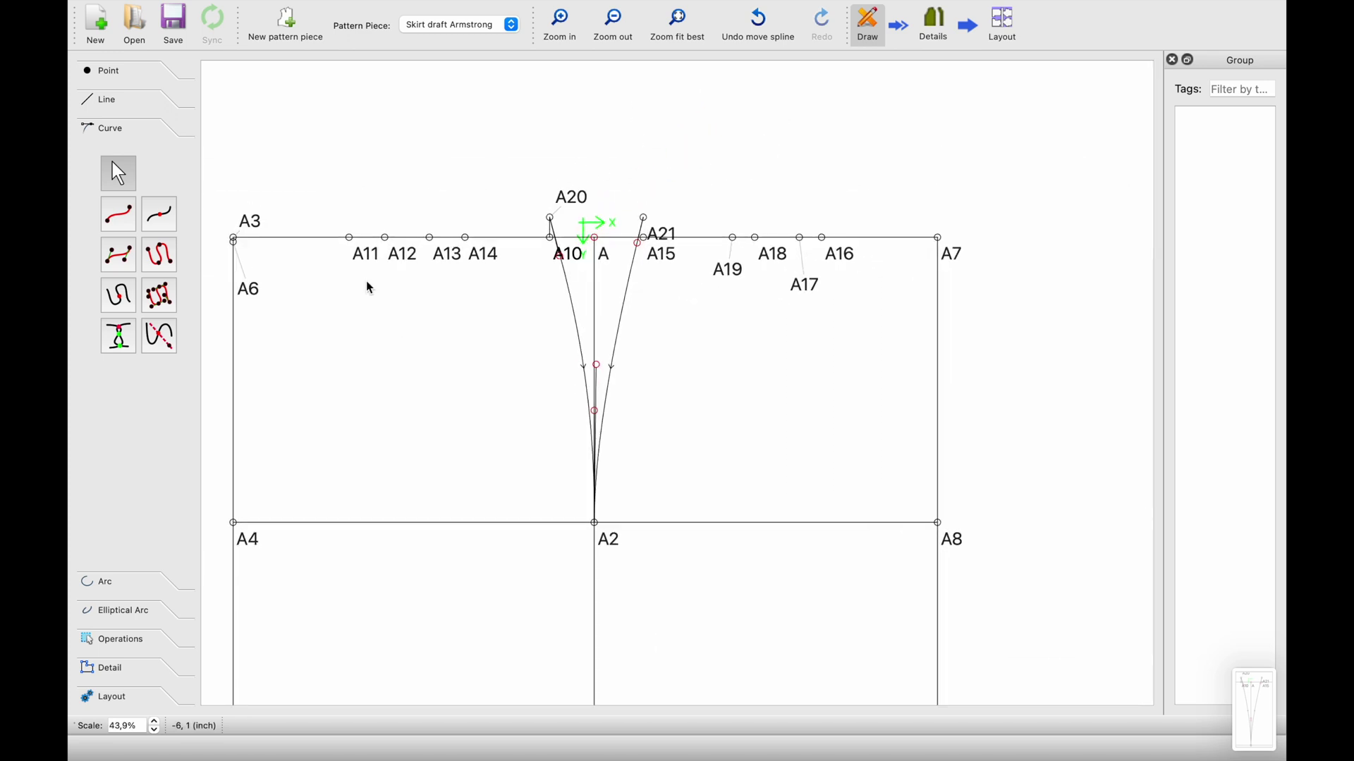
Step: Draw a simple curve for the back waistline from A6 to A20
{"action": "left_click", "coordinate": [121, 220]}
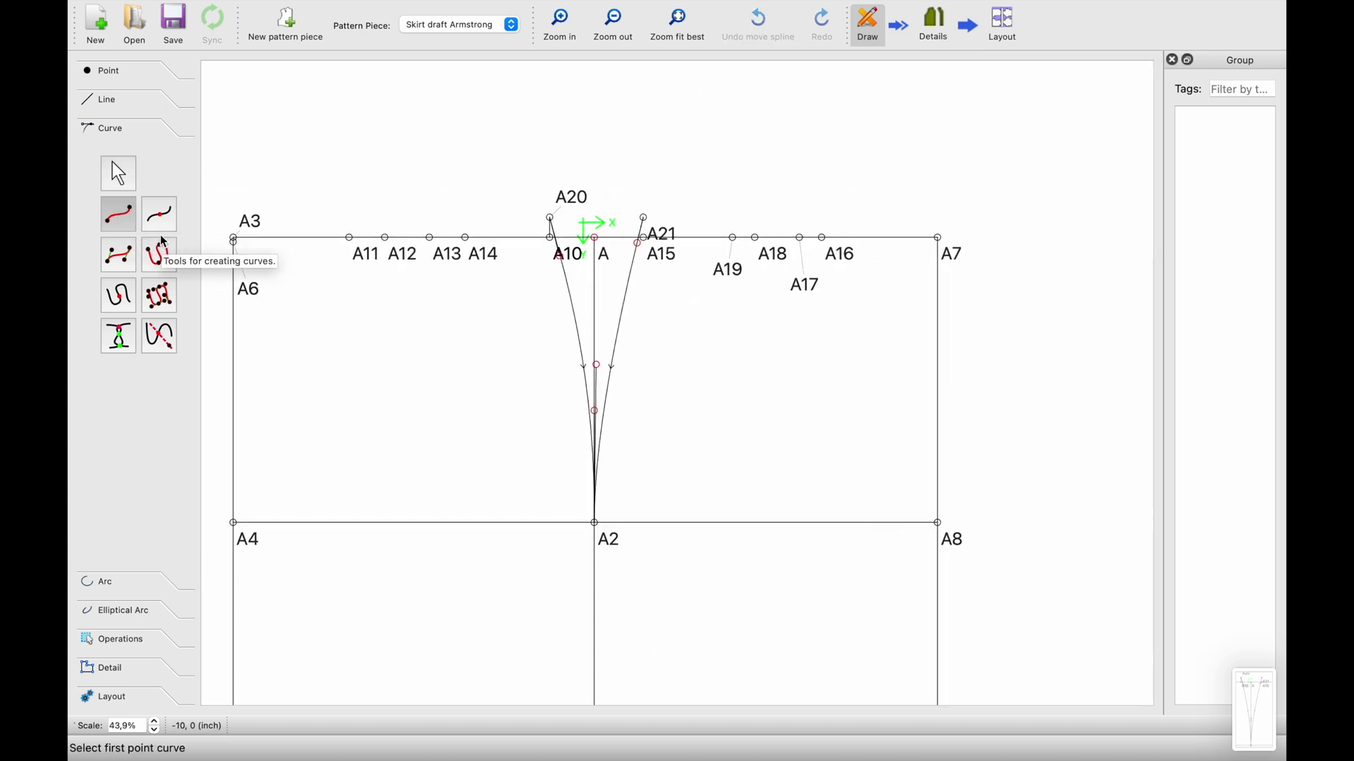
{"action": "scroll", "coordinate": [254, 221], "scroll_direction": "up", "scroll_amount": 6}
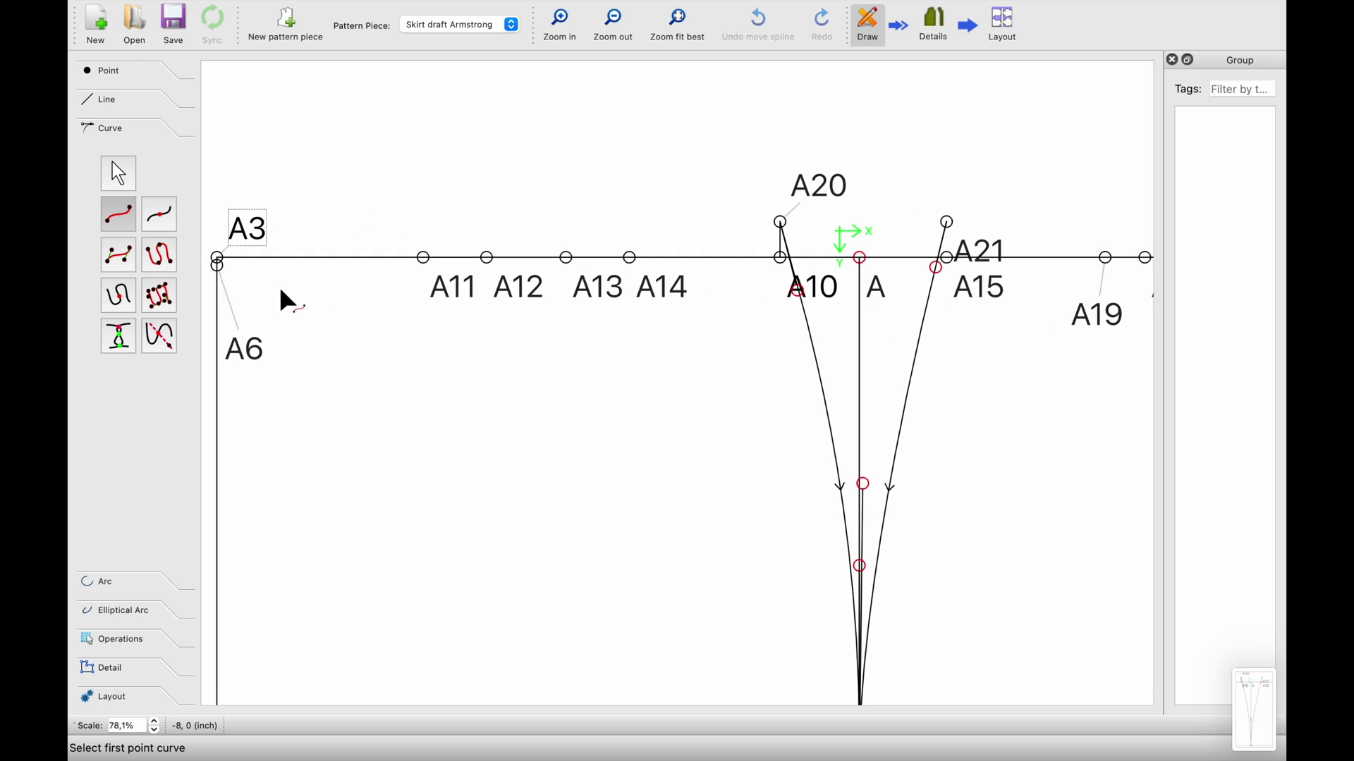
{"action": "scroll", "coordinate": [282, 290], "scroll_direction": "up", "scroll_amount": 5}
{"action": "left_click", "coordinate": [211, 249]}
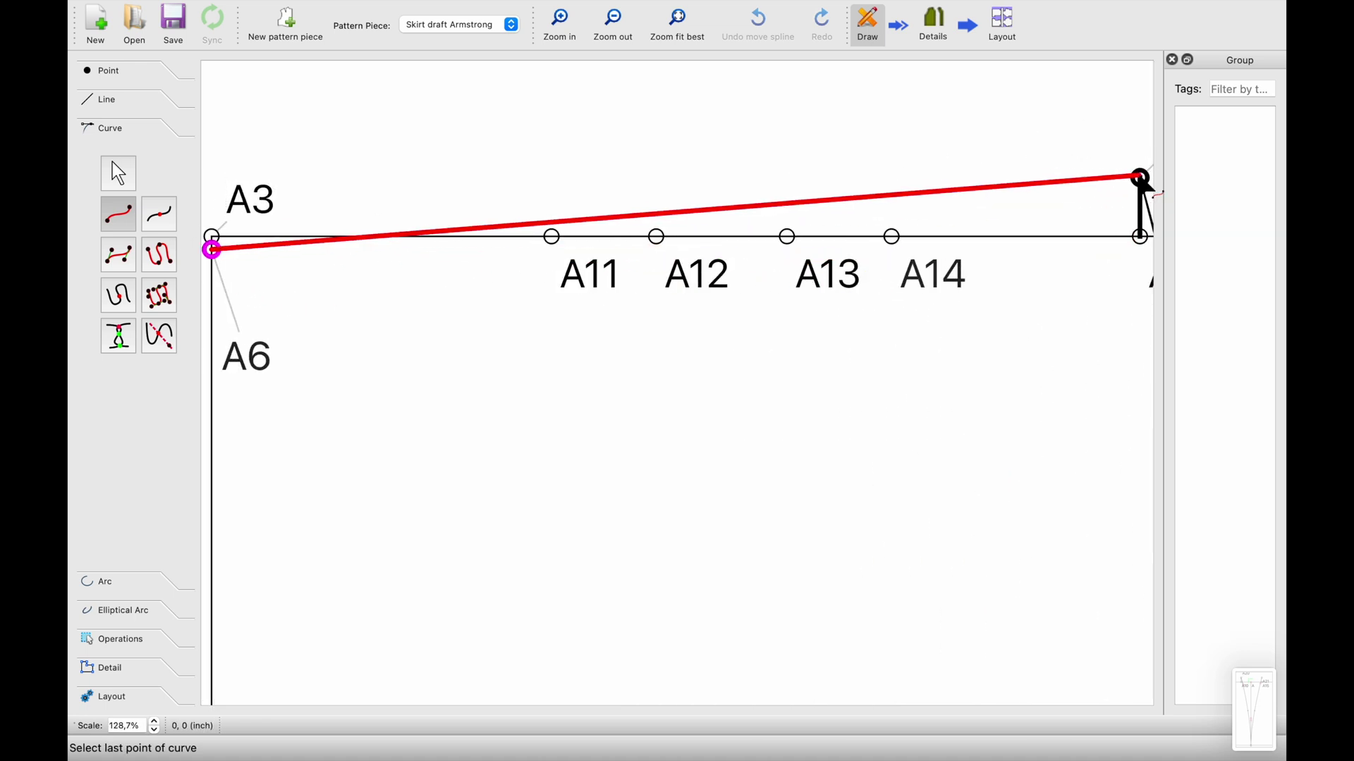
{"action": "left_click", "coordinate": [1141, 178]}
Step: Shape the A6 to A20 curve with a long, slightly lowered handle from A6 and a short handle angled down from A20 toward A14
{"action": "left_click_drag", "start_coordinate": [247, 258], "coordinate": [321, 266]}
{"action": "left_click_drag", "start_coordinate": [564, 278], "coordinate": [615, 282]}
{"action": "left_click_drag", "start_coordinate": [1143, 181], "coordinate": [1113, 190]}
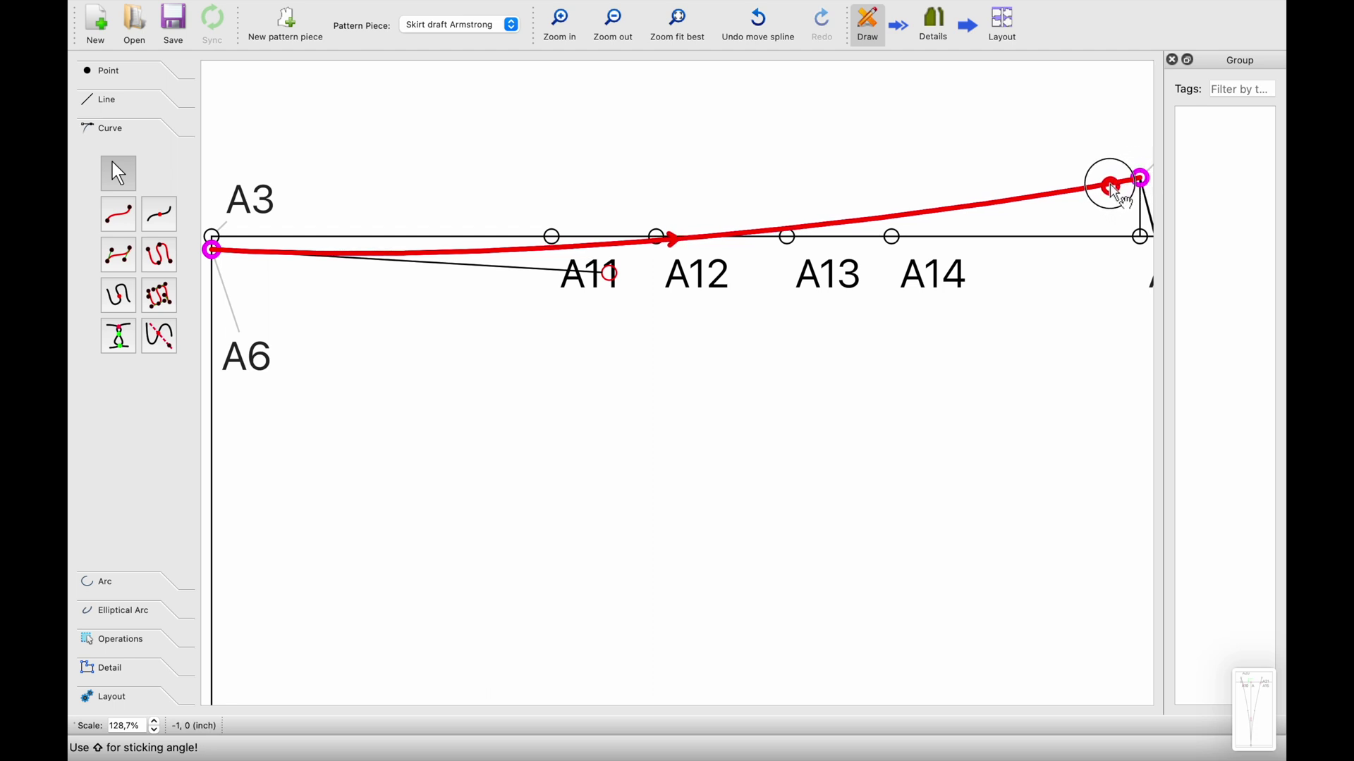
{"action": "scroll", "coordinate": [1088, 202], "scroll_direction": "up", "scroll_amount": 4, "text": "ctrl"}
{"action": "scroll", "coordinate": [1082, 209], "scroll_direction": "right", "scroll_amount": 5}
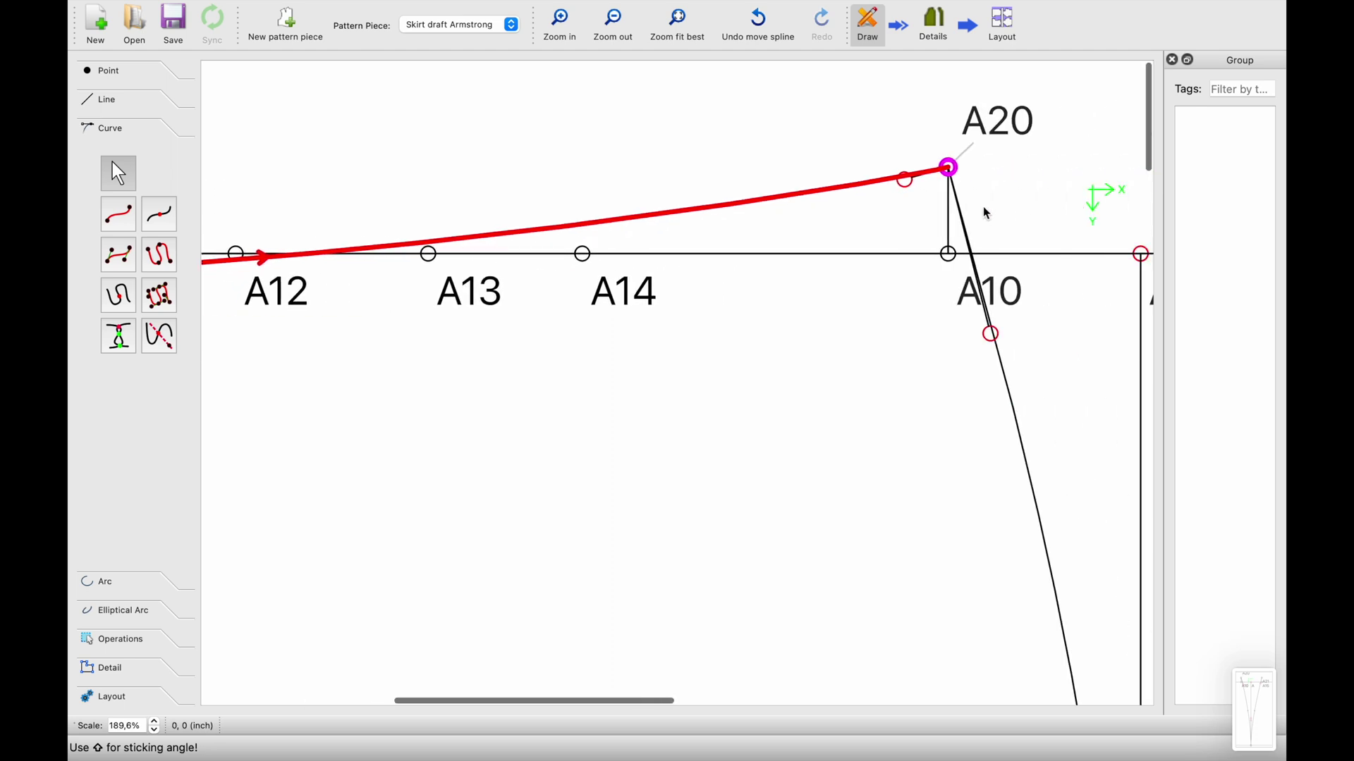
{"action": "scroll", "coordinate": [966, 215], "scroll_direction": "down", "scroll_amount": 10, "text": "ctrl"}
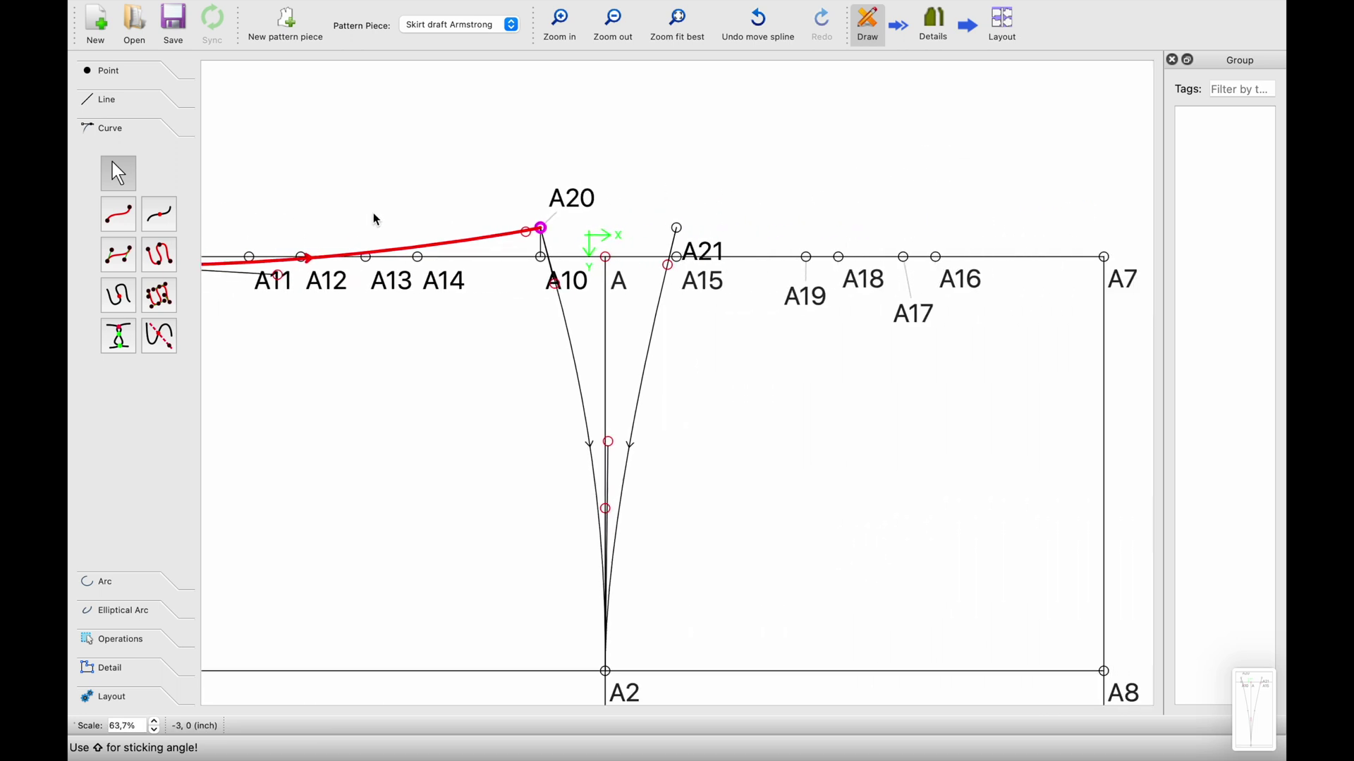
Step: Draw a simple curve for the front waistline from A21 to A7
{"action": "left_click", "coordinate": [116, 223]}
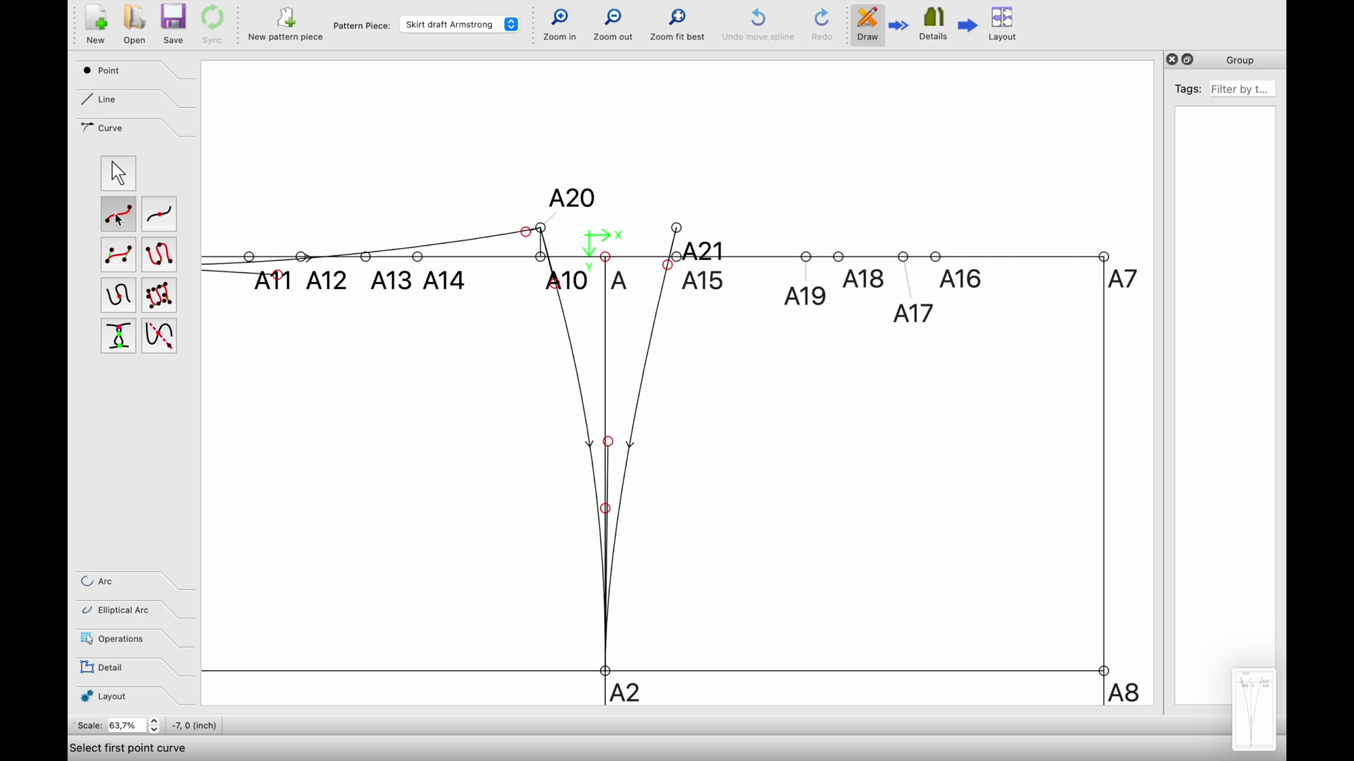
{"action": "scroll", "coordinate": [747, 225], "scroll_direction": "up", "scroll_amount": 5, "text": "ctrl"}
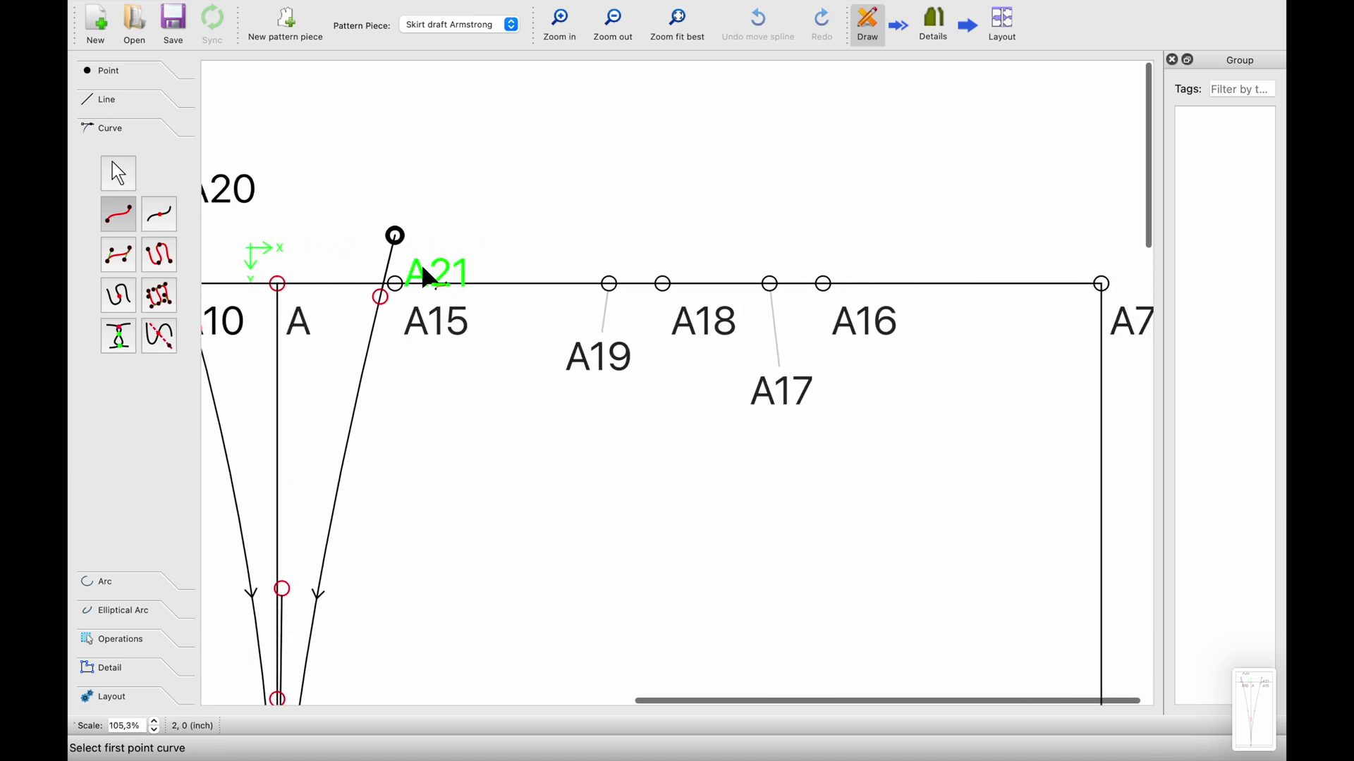
{"action": "left_click", "coordinate": [395, 236]}
{"action": "left_click", "coordinate": [1100, 284]}
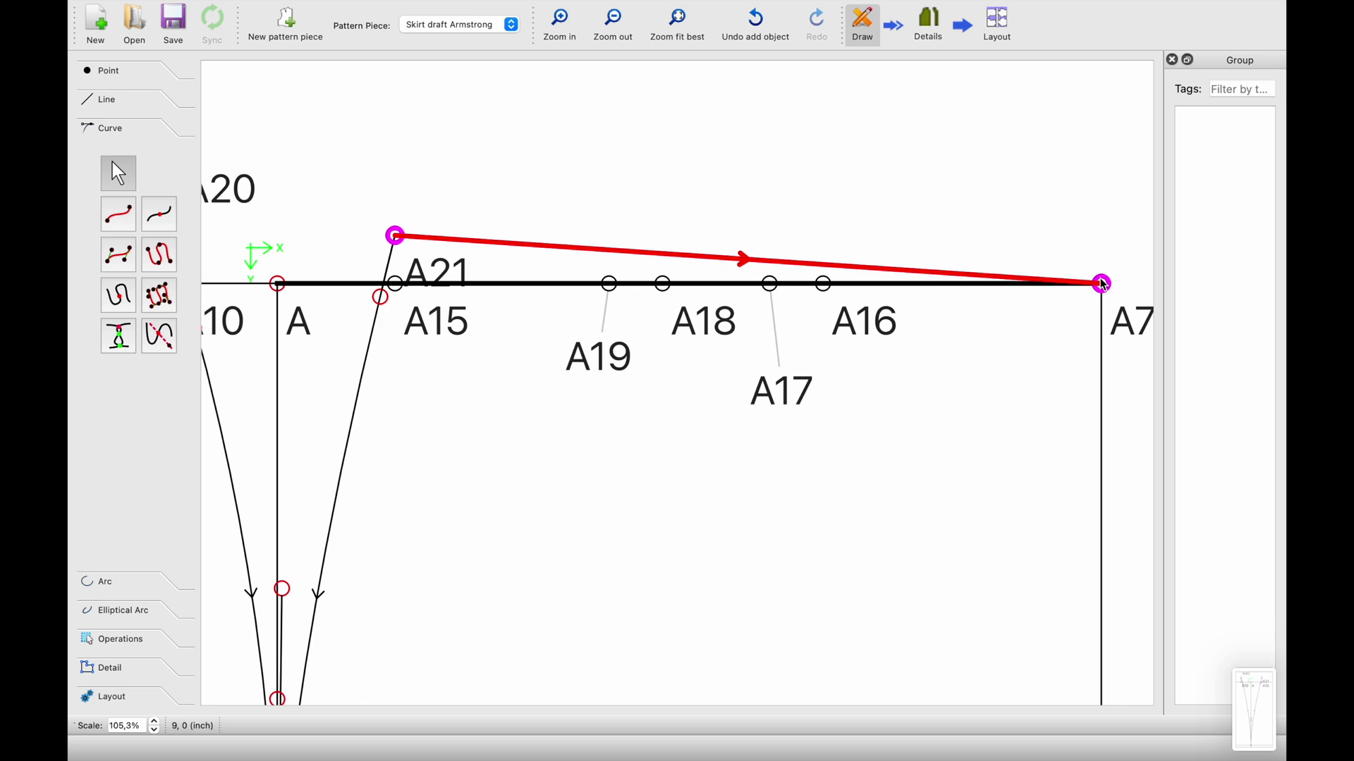
Step: Shape the A21 to A7 curve with its A7 handle along the A to A7 line and a short handle angled down from A21
{"action": "left_click_drag", "start_coordinate": [1040, 296], "coordinate": [982, 286]}
{"action": "scroll", "coordinate": [434, 292], "scroll_direction": "up", "scroll_amount": 3}
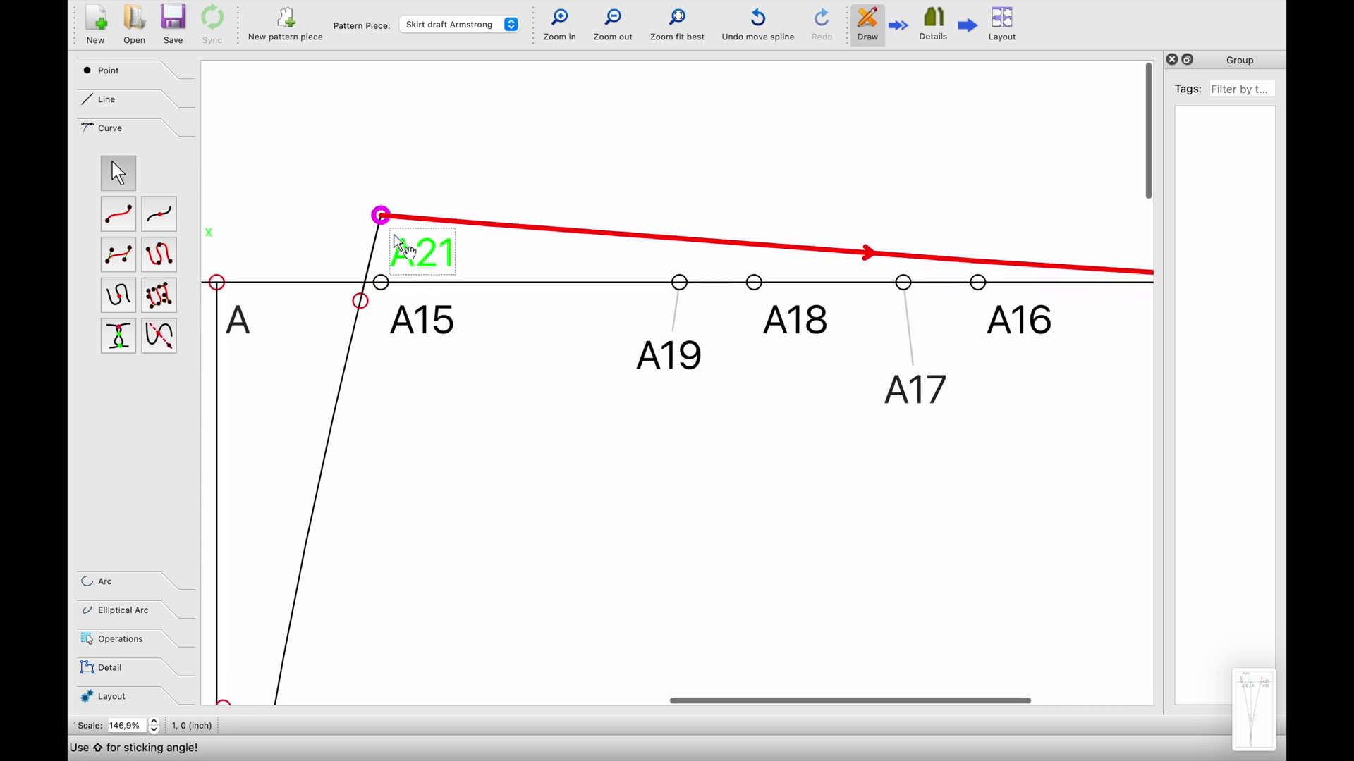
{"action": "left_click_drag", "start_coordinate": [379, 219], "coordinate": [488, 237]}
{"action": "scroll", "coordinate": [349, 220], "scroll_direction": "up", "scroll_amount": 6}
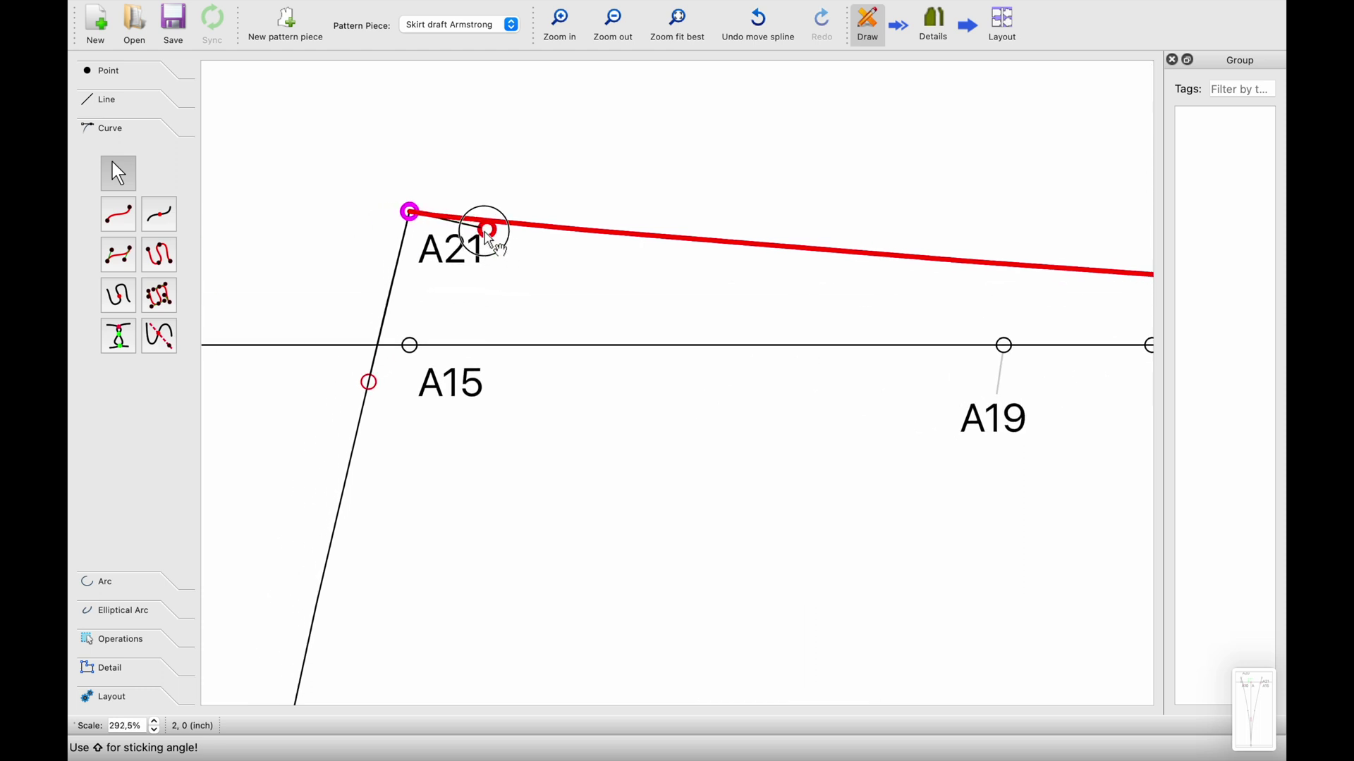
{"action": "scroll", "coordinate": [437, 219], "scroll_direction": "down", "scroll_amount": 12}
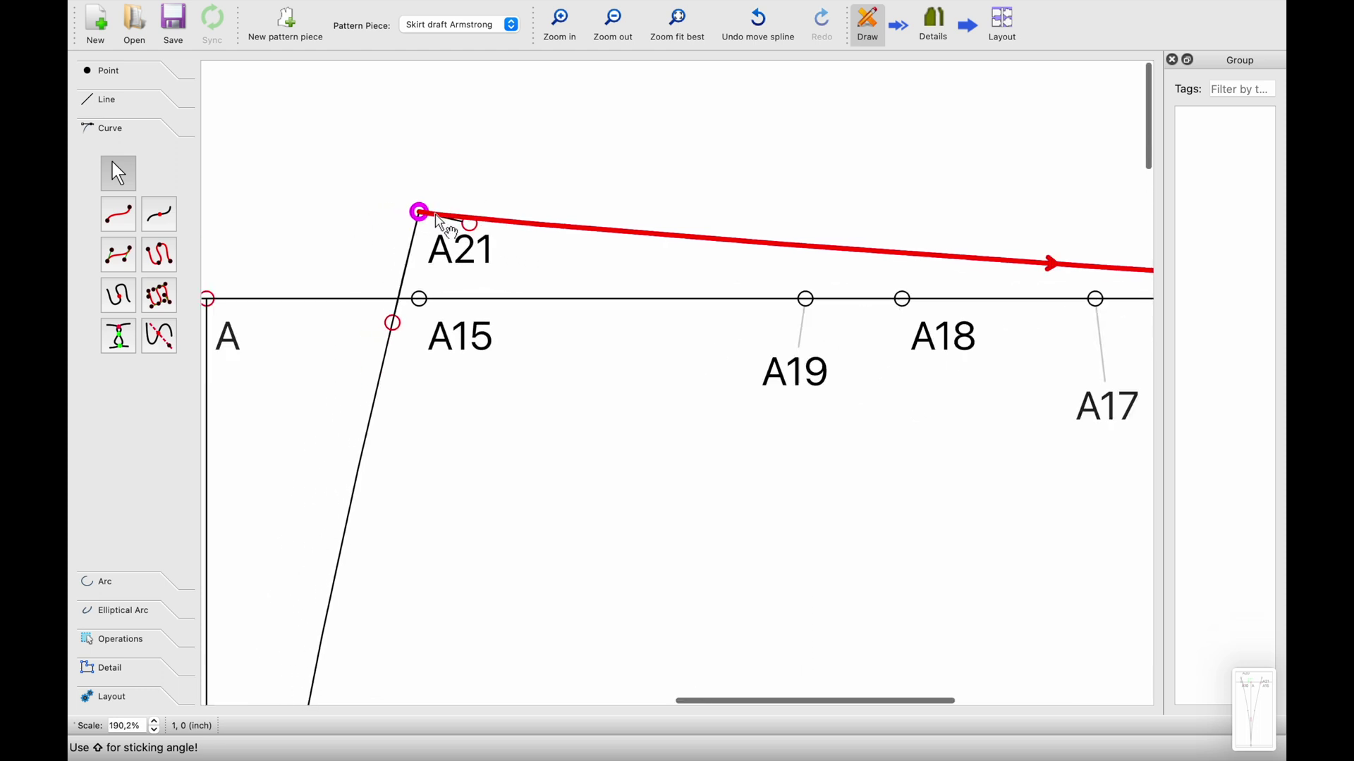
{"action": "scroll", "coordinate": [370, 213], "scroll_direction": "up", "scroll_amount": 3}
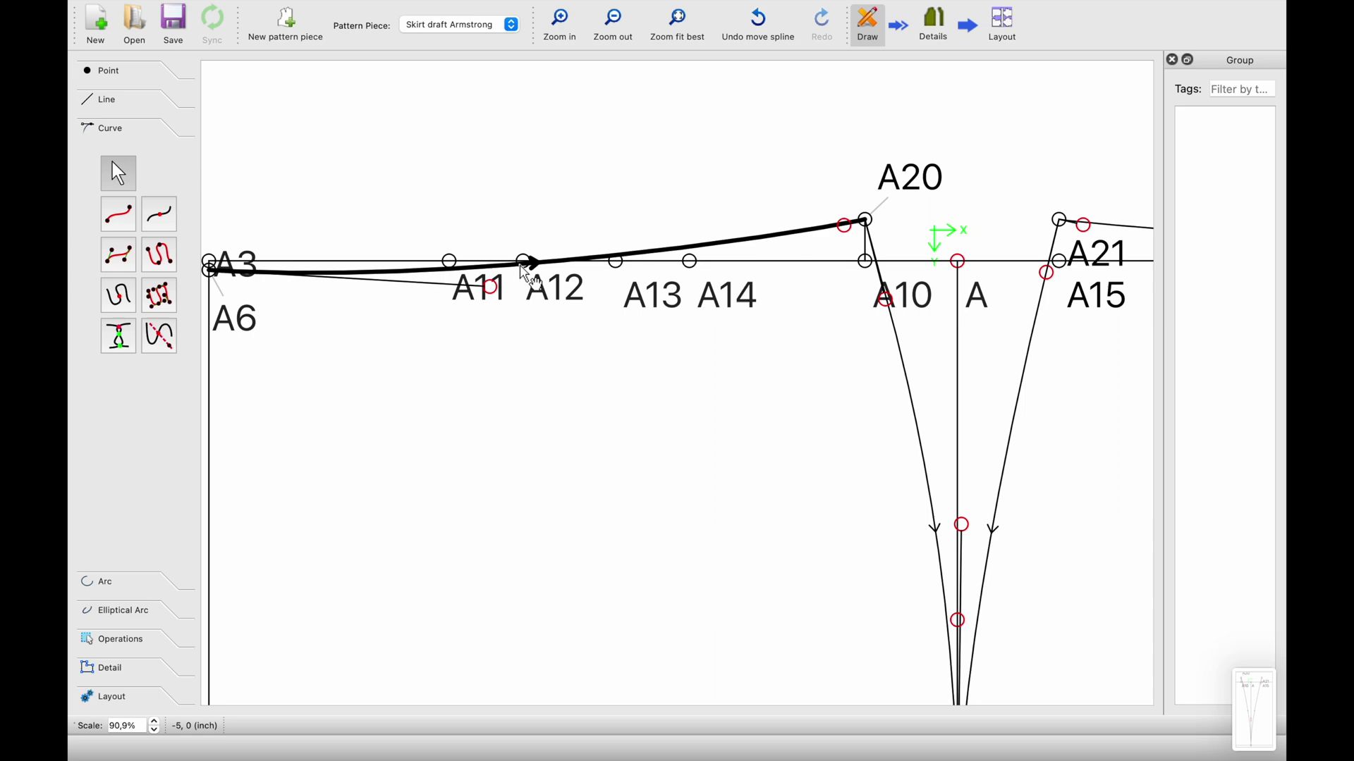
Step: Add midpoint A22 between A12 and A11 with length CurrentLength/2, and move the overlapping labels below the line
{"action": "left_click", "coordinate": [105, 71]}
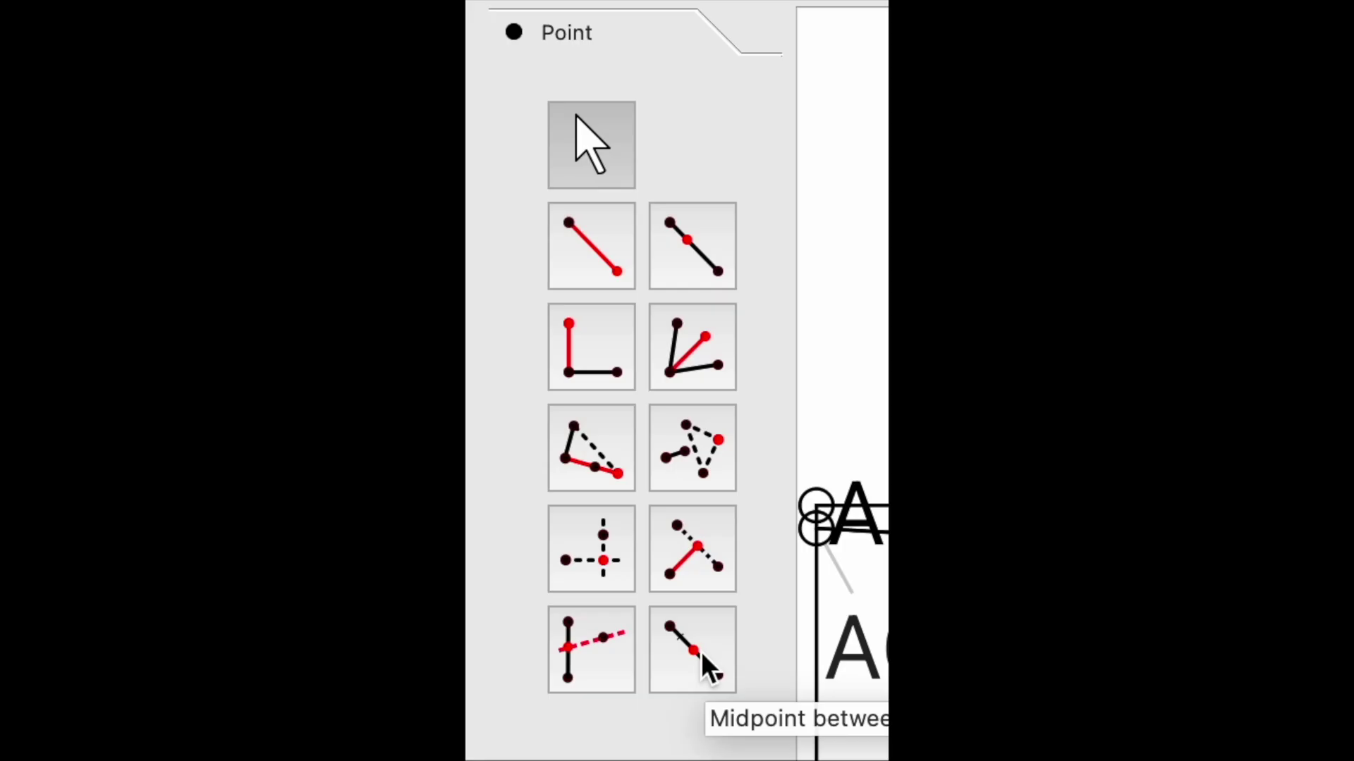
{"action": "left_click", "coordinate": [701, 651]}
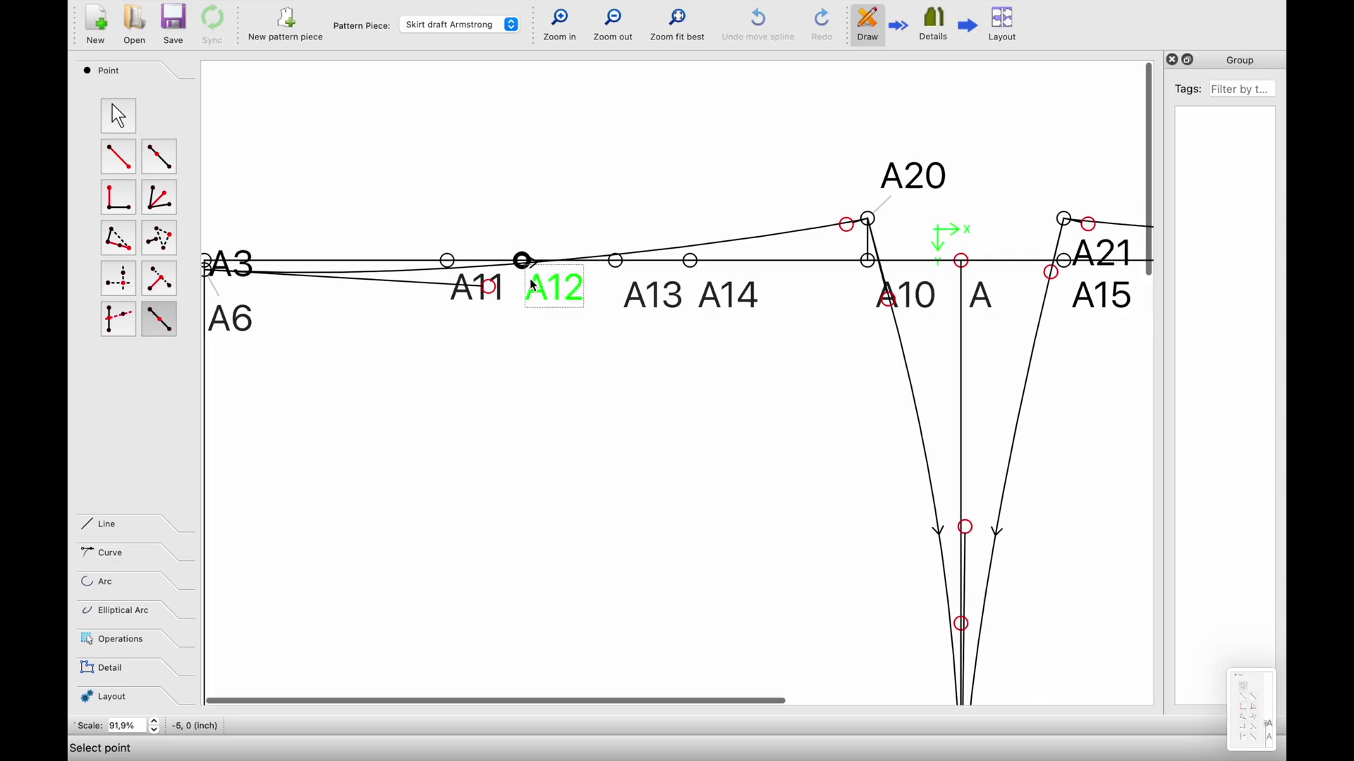
{"action": "scroll", "coordinate": [533, 284], "scroll_direction": "up", "scroll_amount": 3}
{"action": "left_click", "coordinate": [530, 277]}
{"action": "scroll", "coordinate": [492, 263], "scroll_direction": "left", "scroll_amount": 2}
{"action": "left_click", "coordinate": [497, 250]}
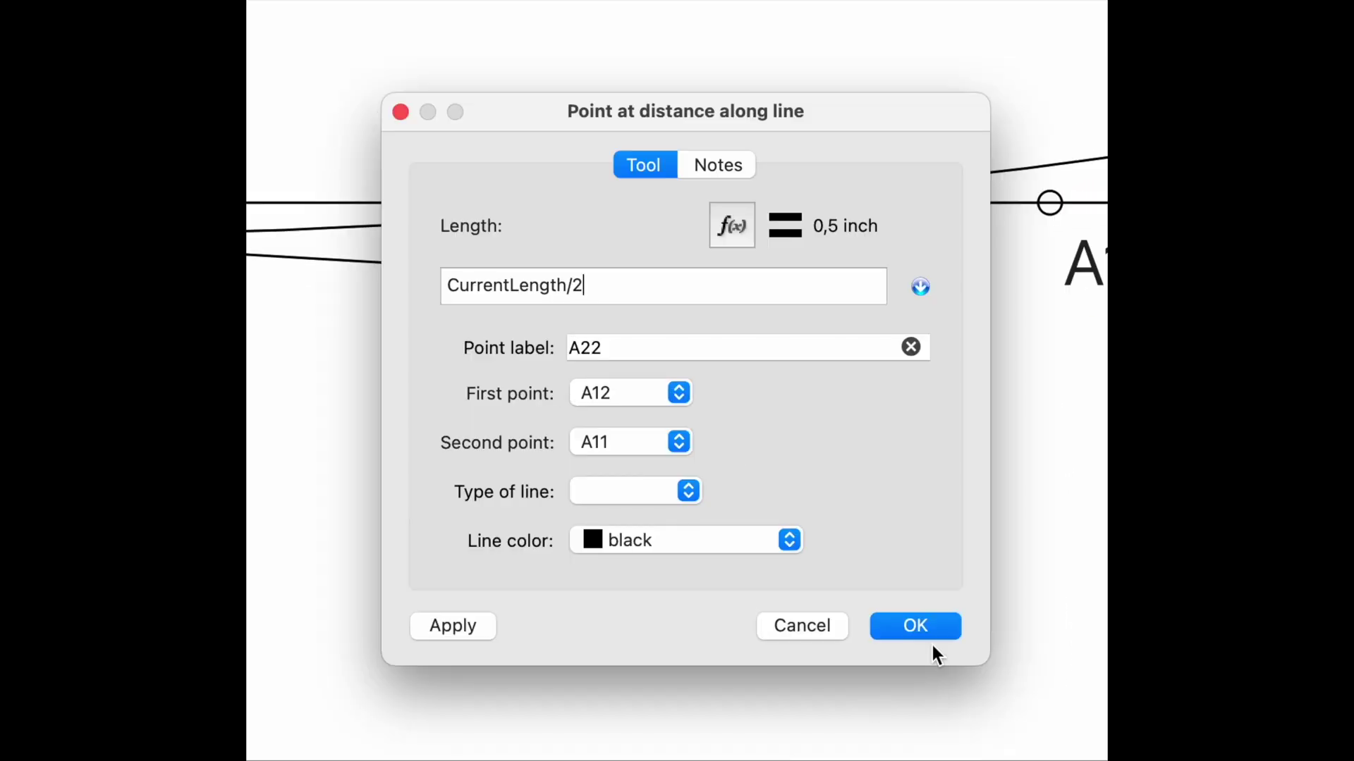
{"action": "left_click", "coordinate": [933, 627]}
{"action": "scroll", "coordinate": [710, 377], "scroll_direction": "down", "scroll_amount": 5}
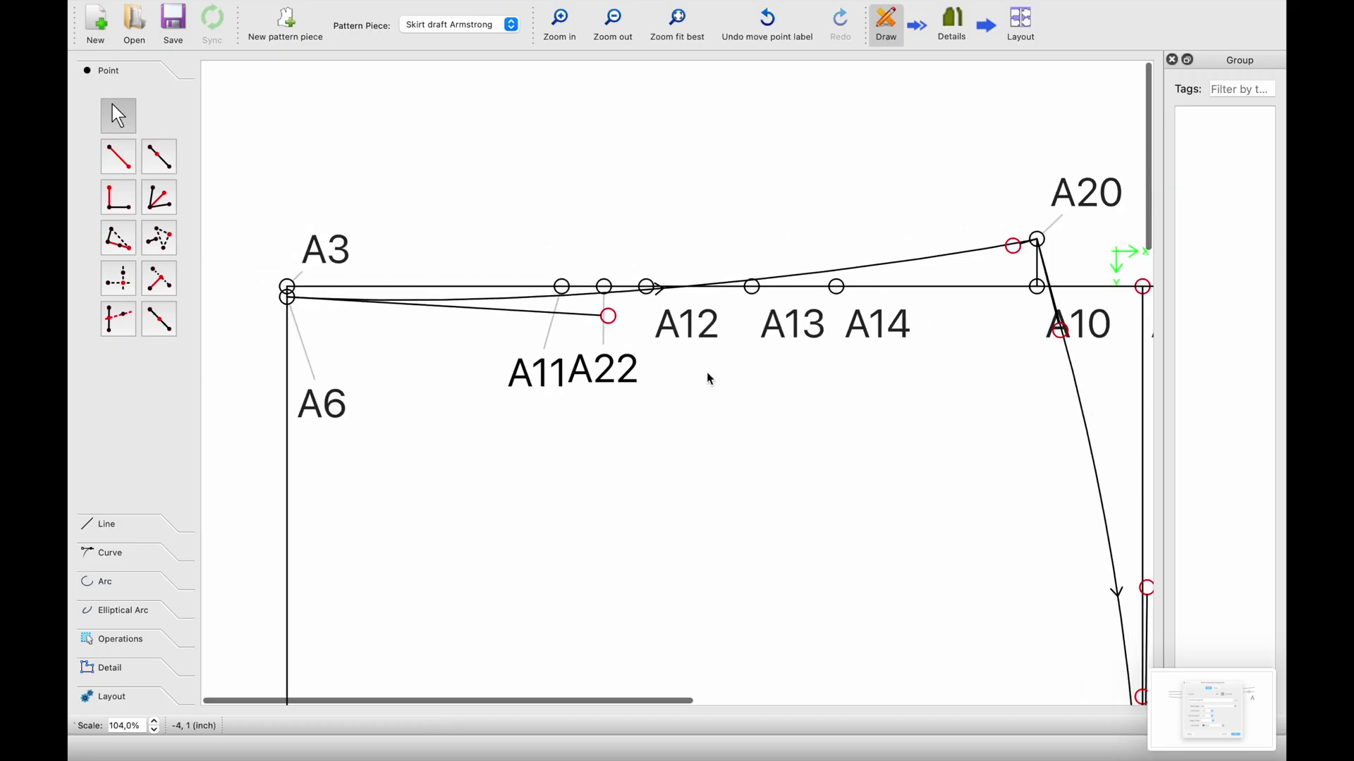
Step: Add midpoint A23 between A13 and A14, and move the A13 and A14 labels clear of it
{"action": "scroll", "coordinate": [708, 371], "scroll_direction": "right", "scroll_amount": 2}
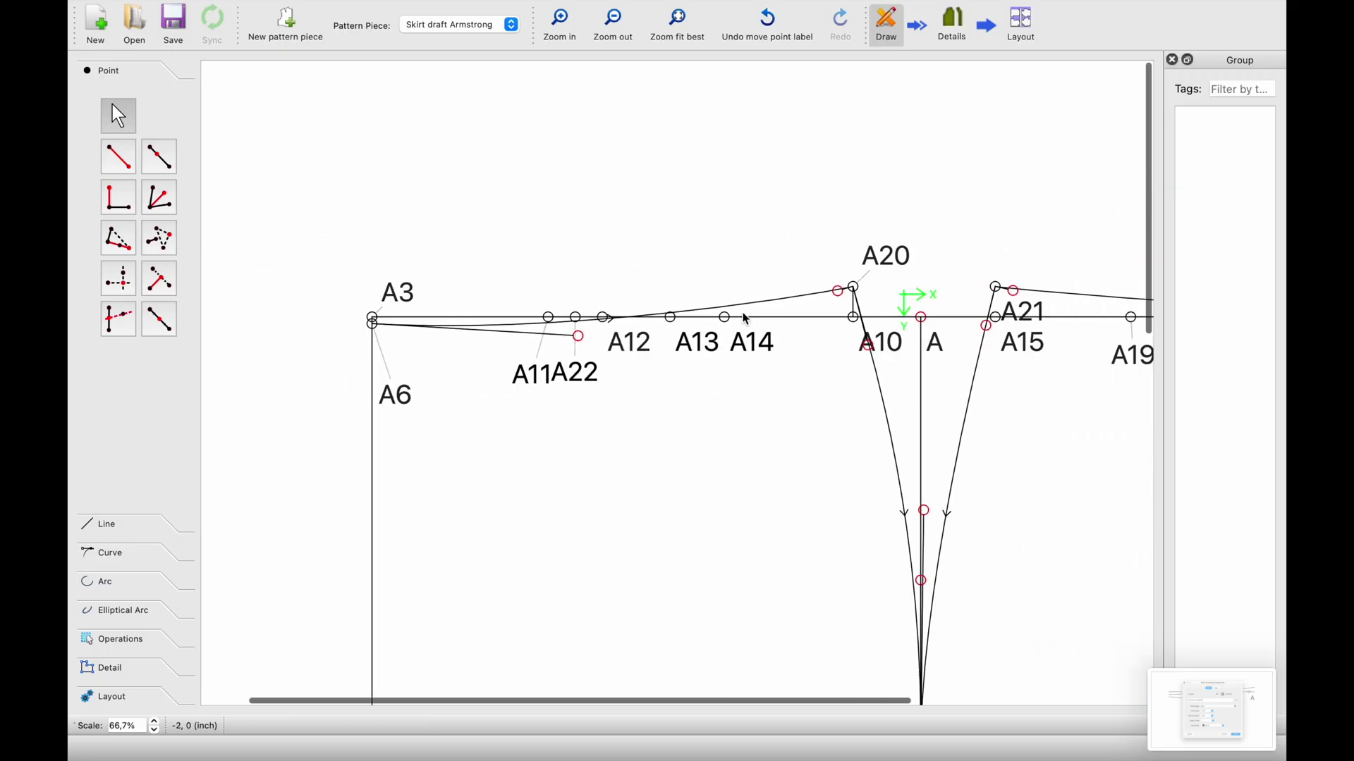
{"action": "scroll", "coordinate": [745, 319], "scroll_direction": "up", "scroll_amount": 5}
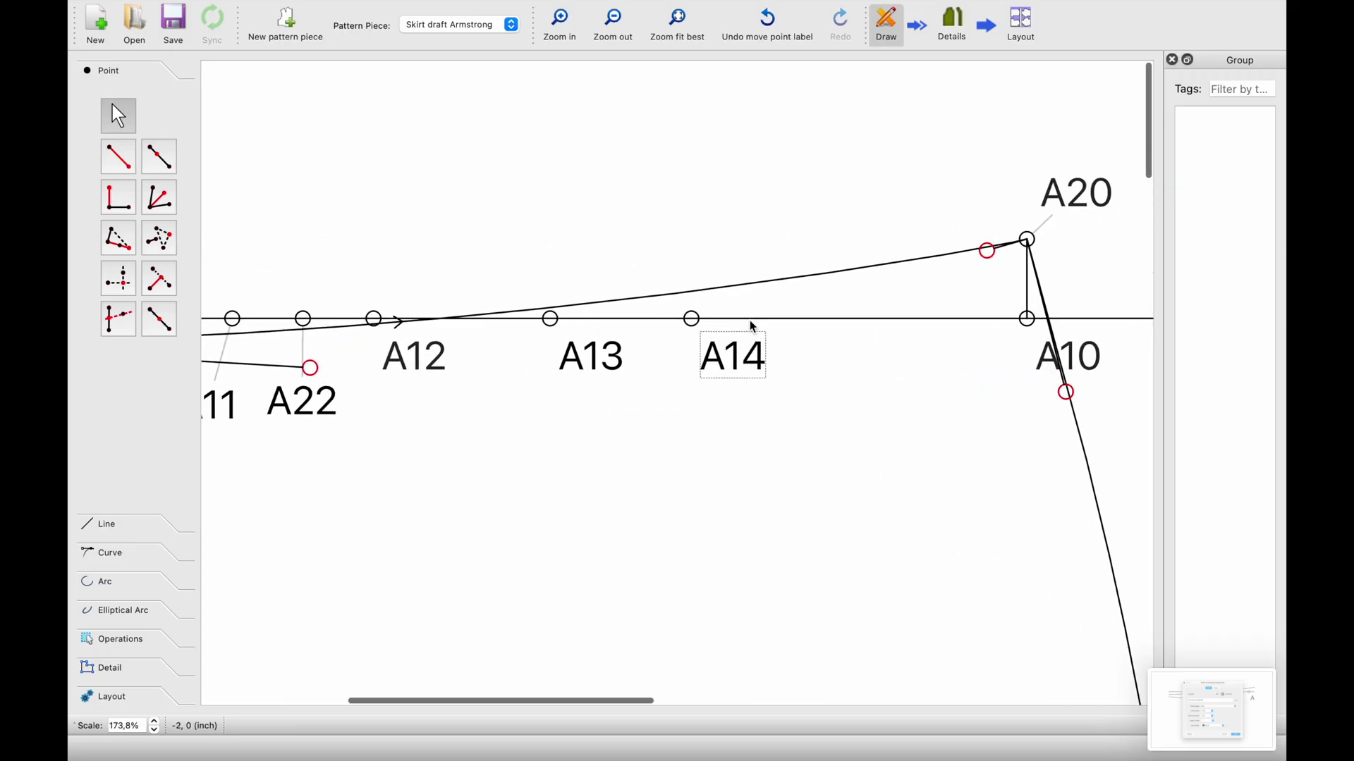
{"action": "left_click", "coordinate": [175, 320]}
{"action": "left_click", "coordinate": [691, 319]}
{"action": "left_click", "coordinate": [804, 511]}
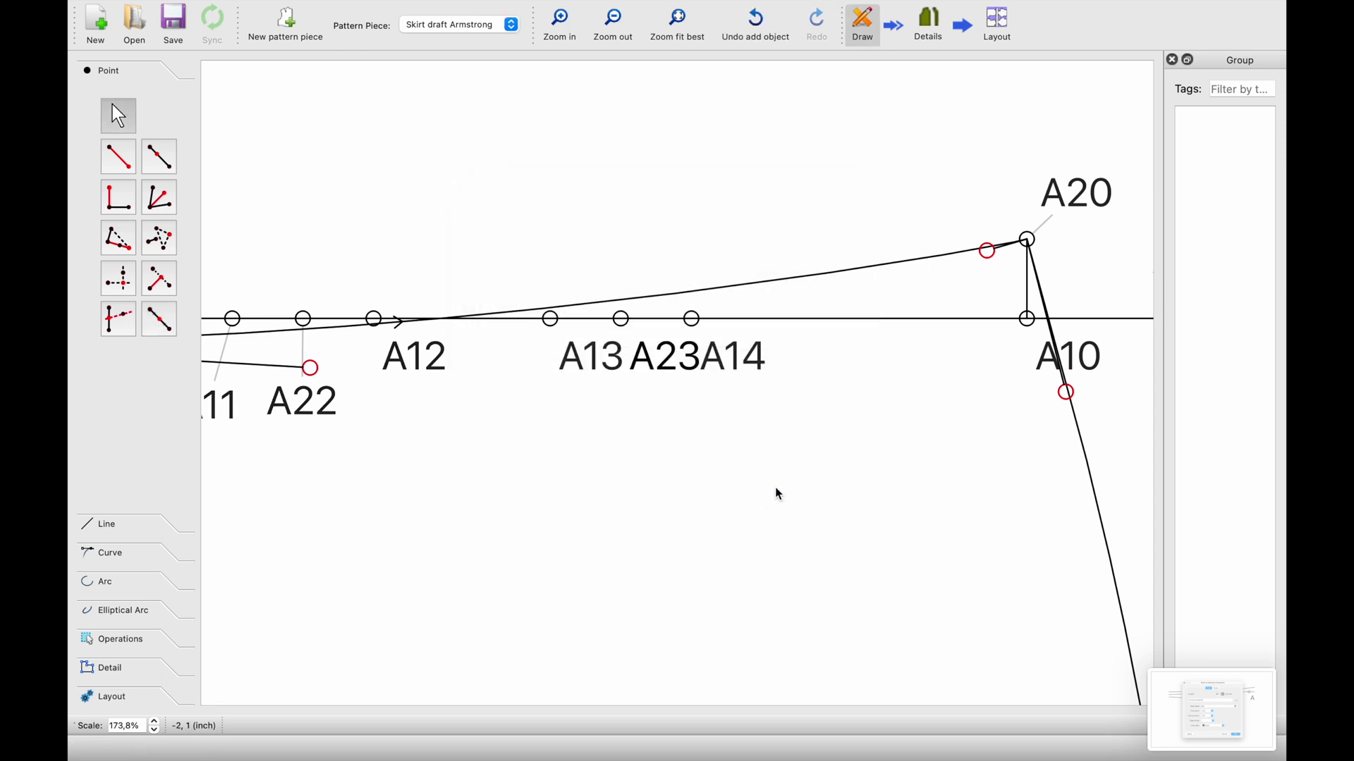
{"action": "left_click_drag", "start_coordinate": [570, 356], "coordinate": [504, 387]}
{"action": "left_click_drag", "start_coordinate": [747, 365], "coordinate": [788, 379]}
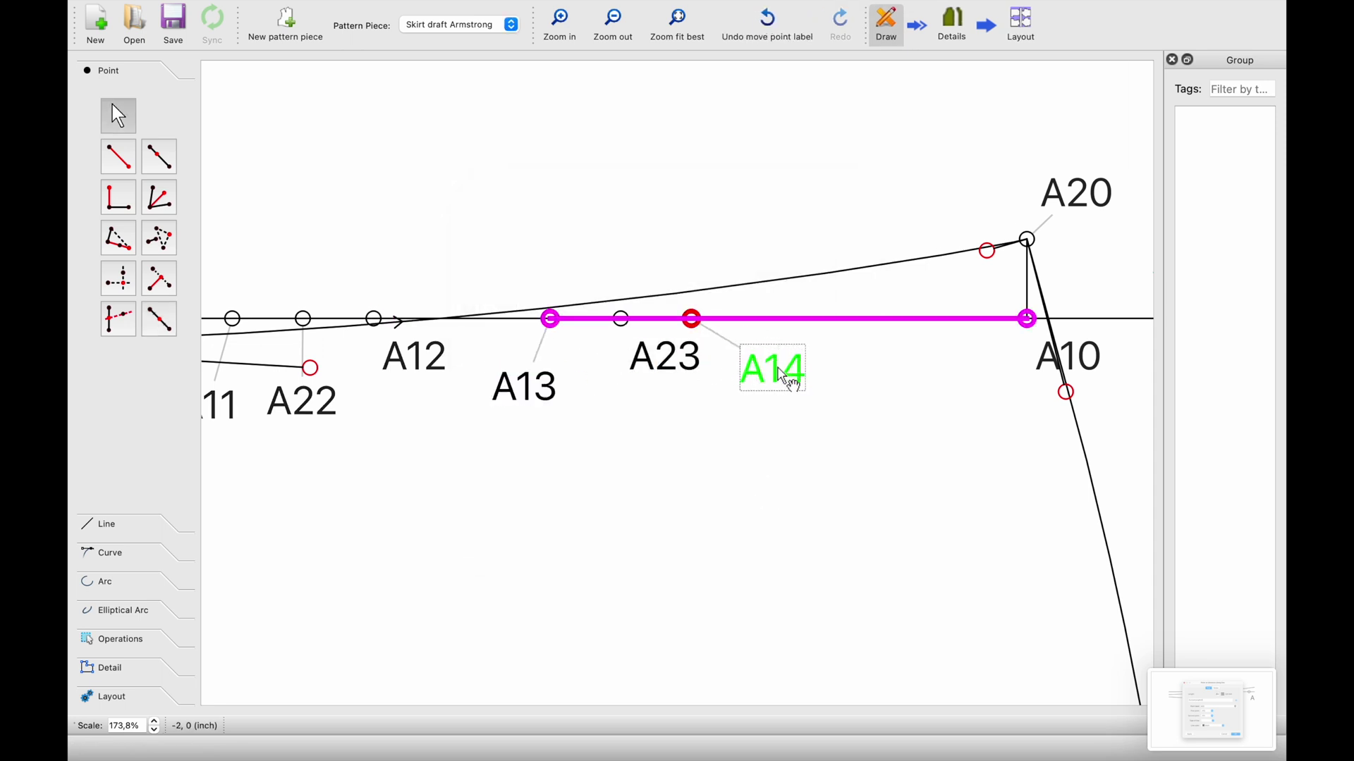
Step: Add midpoint A24 between A19 and A18 with length CurrentLength/2, and move its label lower
{"action": "scroll", "coordinate": [777, 370], "scroll_direction": "down", "scroll_amount": 5}
{"action": "scroll", "coordinate": [780, 374], "scroll_direction": "right", "scroll_amount": 5}
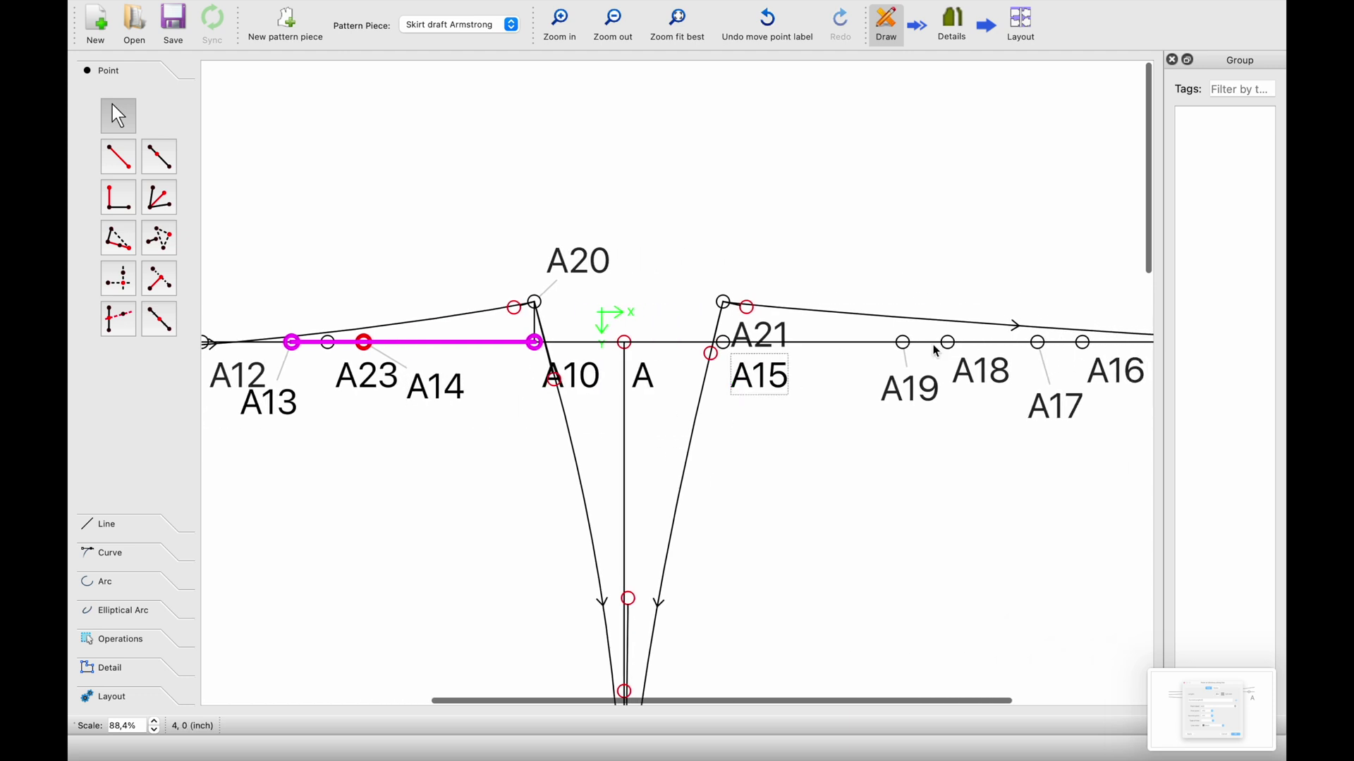
{"action": "scroll", "coordinate": [934, 346], "scroll_direction": "up", "scroll_amount": 5}
{"action": "scroll", "coordinate": [935, 351], "scroll_direction": "right", "scroll_amount": 4}
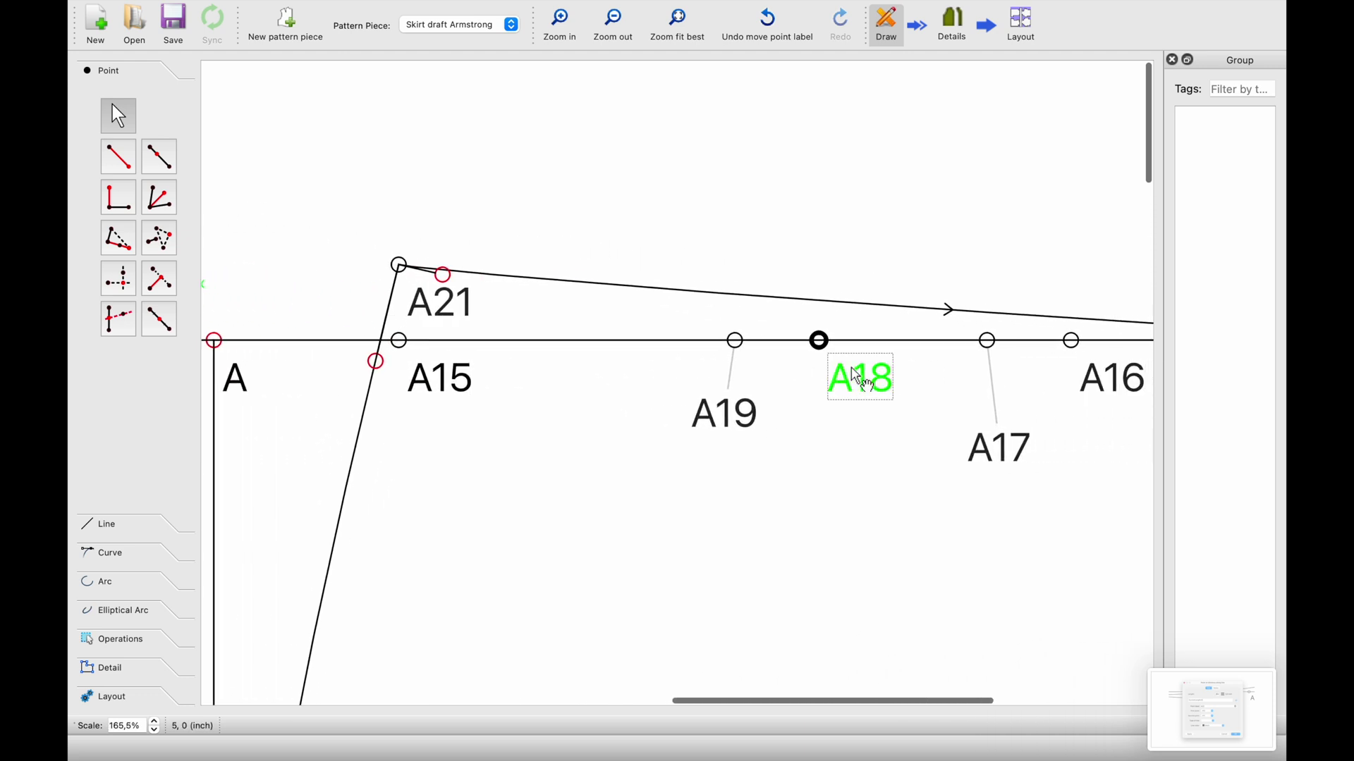
{"action": "scroll", "coordinate": [801, 362], "scroll_direction": "down", "scroll_amount": 4}
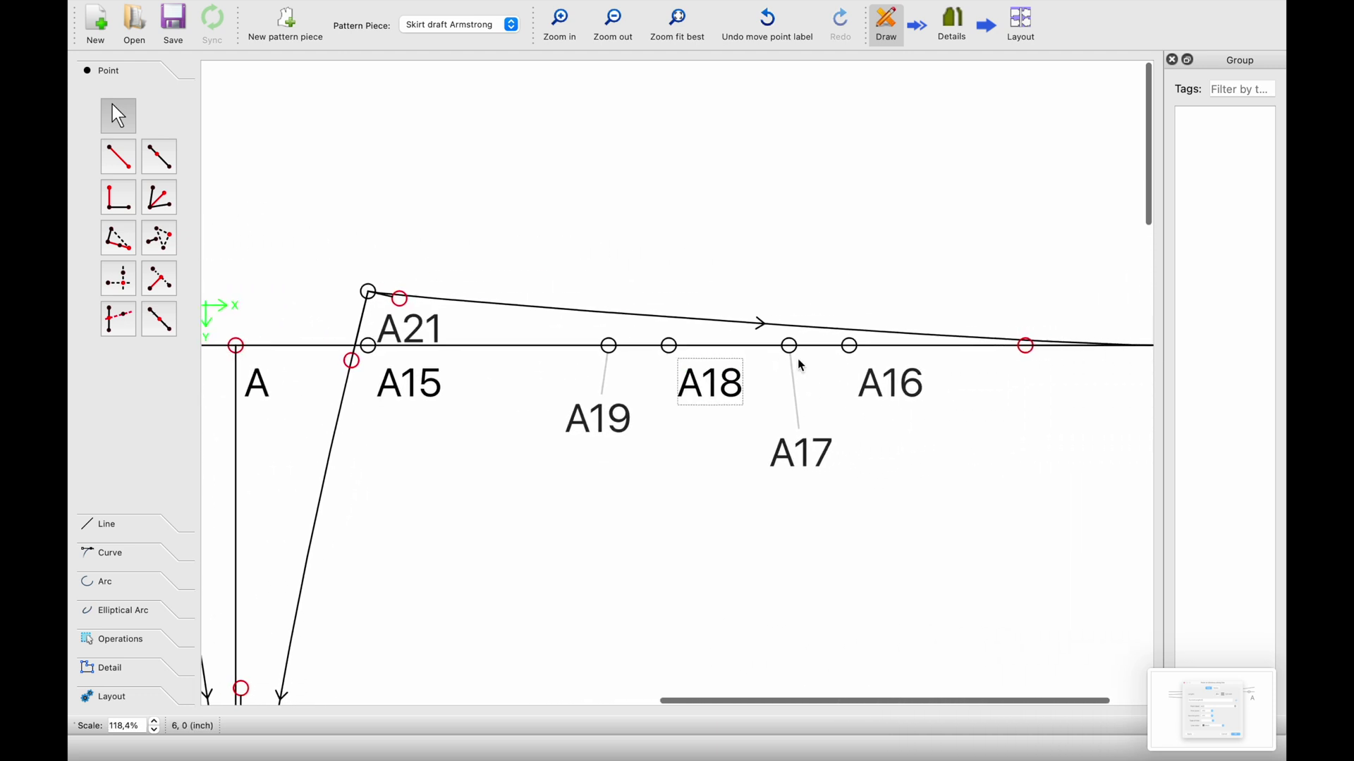
{"action": "left_click", "coordinate": [159, 320]}
{"action": "scroll", "coordinate": [551, 373], "scroll_direction": "up", "scroll_amount": 6}
{"action": "left_click", "coordinate": [601, 320]}
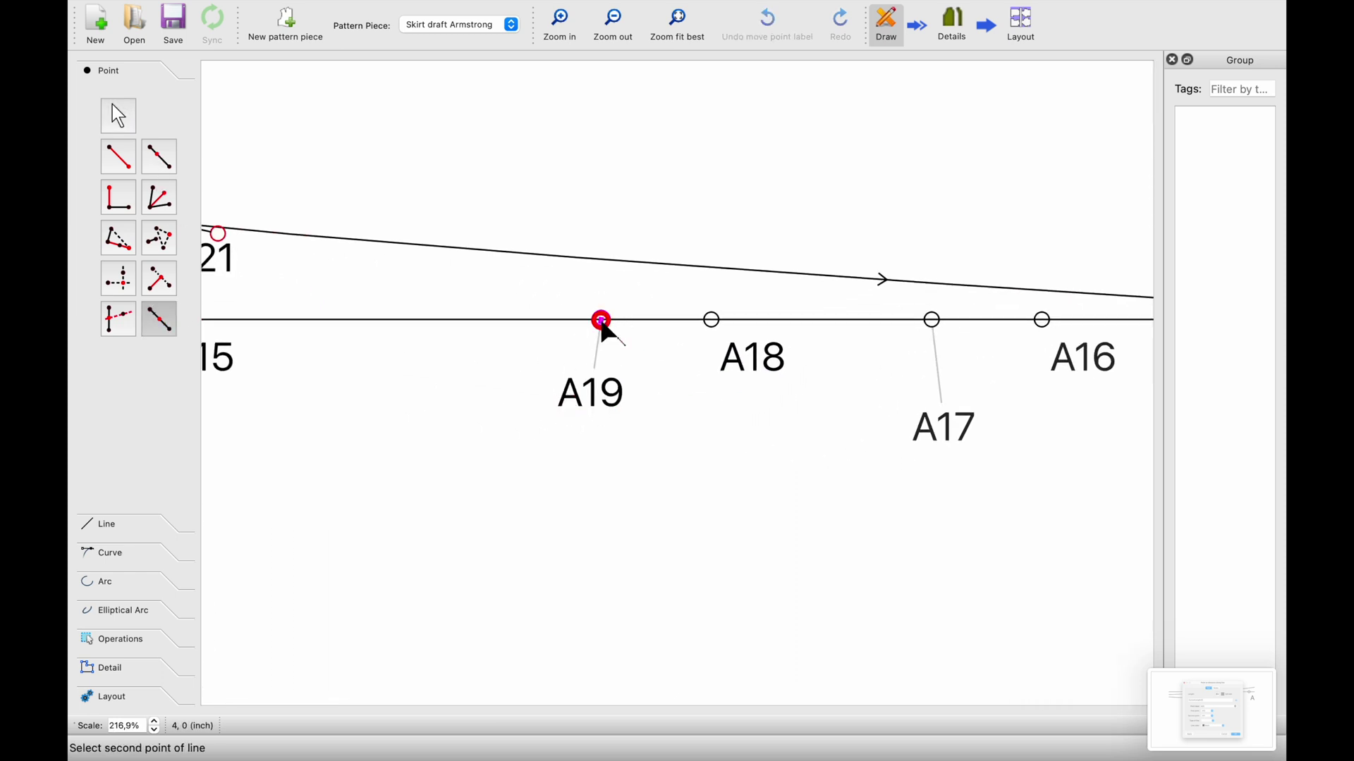
{"action": "left_click", "coordinate": [716, 320]}
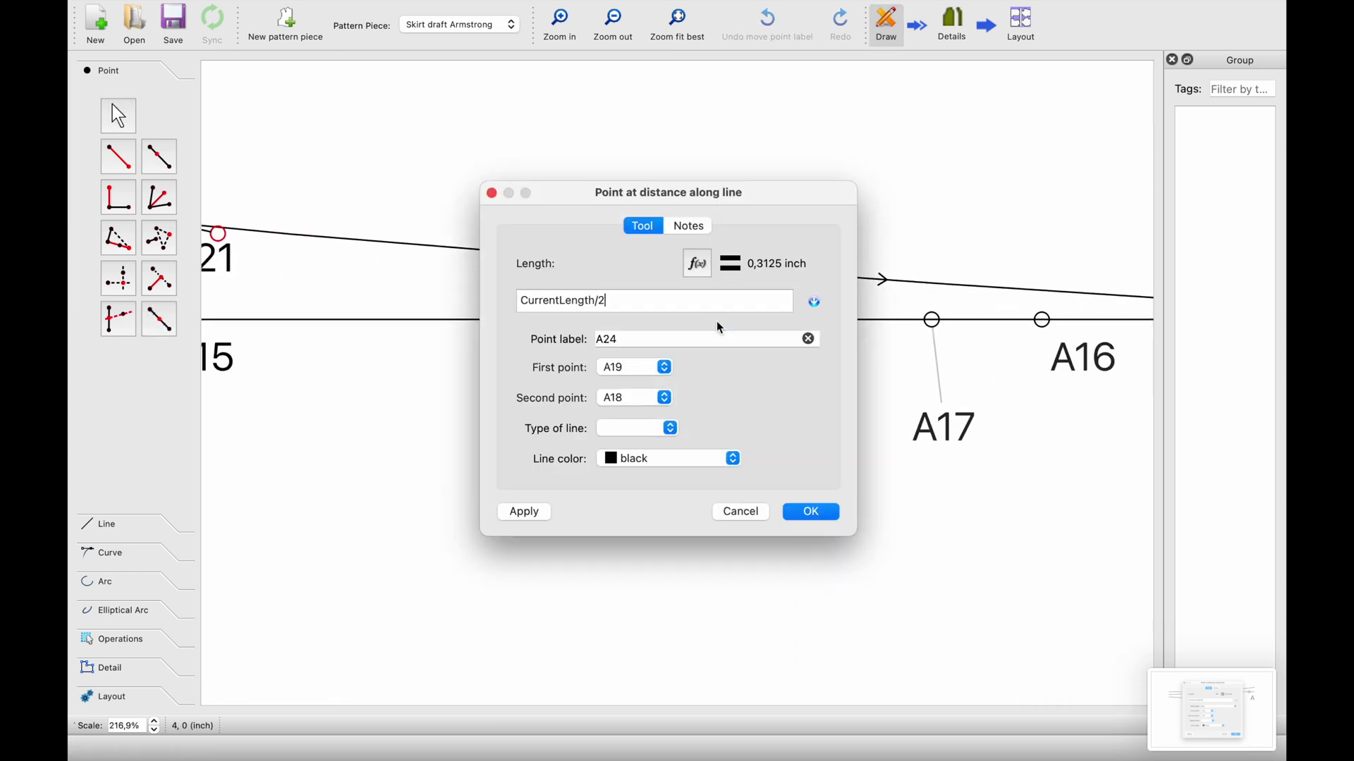
{"action": "left_click", "coordinate": [808, 510]}
{"action": "left_click_drag", "start_coordinate": [695, 357], "coordinate": [687, 409]}
Step: Add midpoint A25 between A17 and A16, and spread out the overlapping labels
{"action": "scroll", "coordinate": [788, 409], "scroll_direction": "right", "scroll_amount": 5}
{"action": "left_click", "coordinate": [160, 320]}
{"action": "left_click", "coordinate": [753, 443]}
{"action": "left_click", "coordinate": [877, 321]}
{"action": "left_click", "coordinate": [804, 509]}
{"action": "left_click_drag", "start_coordinate": [846, 366], "coordinate": [772, 441]}
{"action": "left_click_drag", "start_coordinate": [953, 369], "coordinate": [989, 399]}
Step: Place point A26 at 5 inches and 270° from A22, joined by a solid black line
{"action": "scroll", "coordinate": [883, 505], "scroll_direction": "down", "scroll_amount": 8}
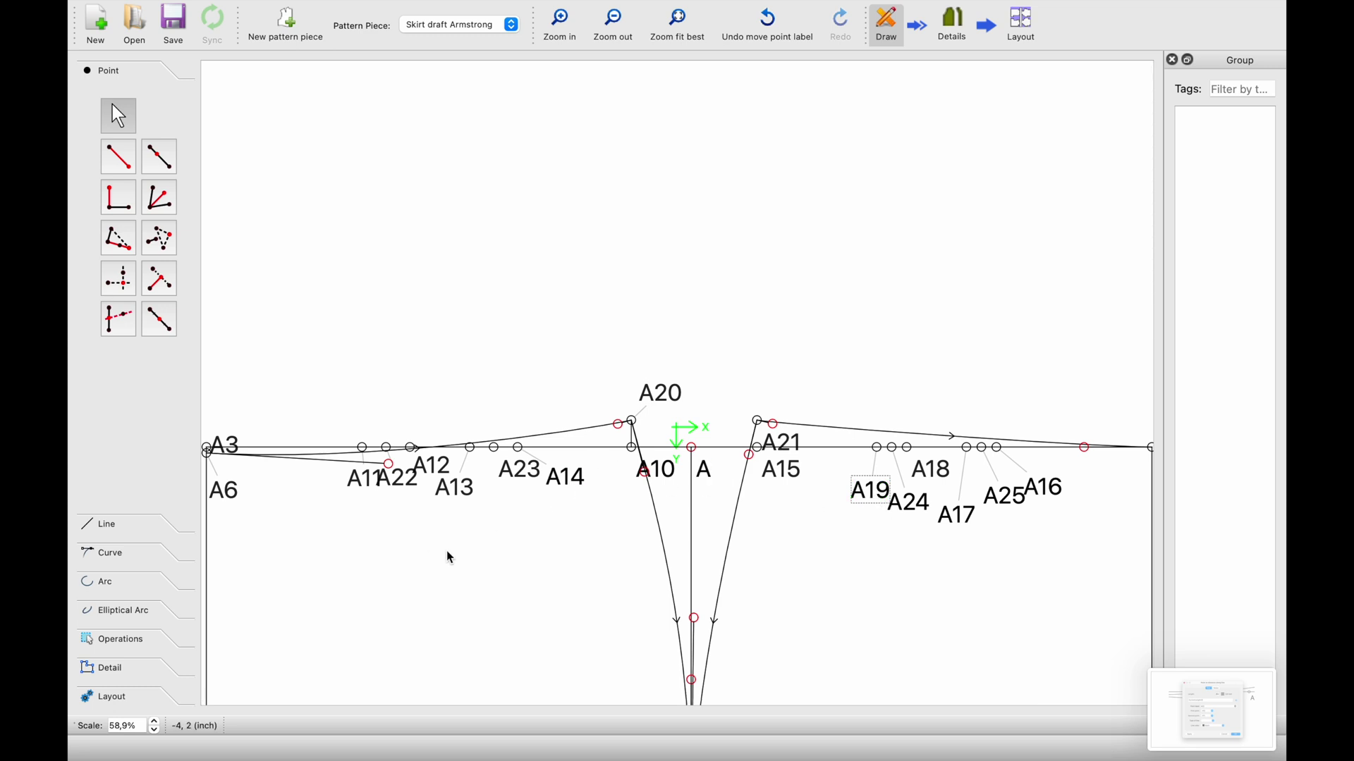
{"action": "scroll", "coordinate": [447, 550], "scroll_direction": "up", "scroll_amount": 4}
{"action": "scroll", "coordinate": [448, 550], "scroll_direction": "left", "scroll_amount": 4}
{"action": "scroll", "coordinate": [448, 550], "scroll_direction": "down", "scroll_amount": 2}
{"action": "scroll", "coordinate": [447, 550], "scroll_direction": "down", "scroll_amount": 1}
{"action": "left_click", "coordinate": [129, 169]}
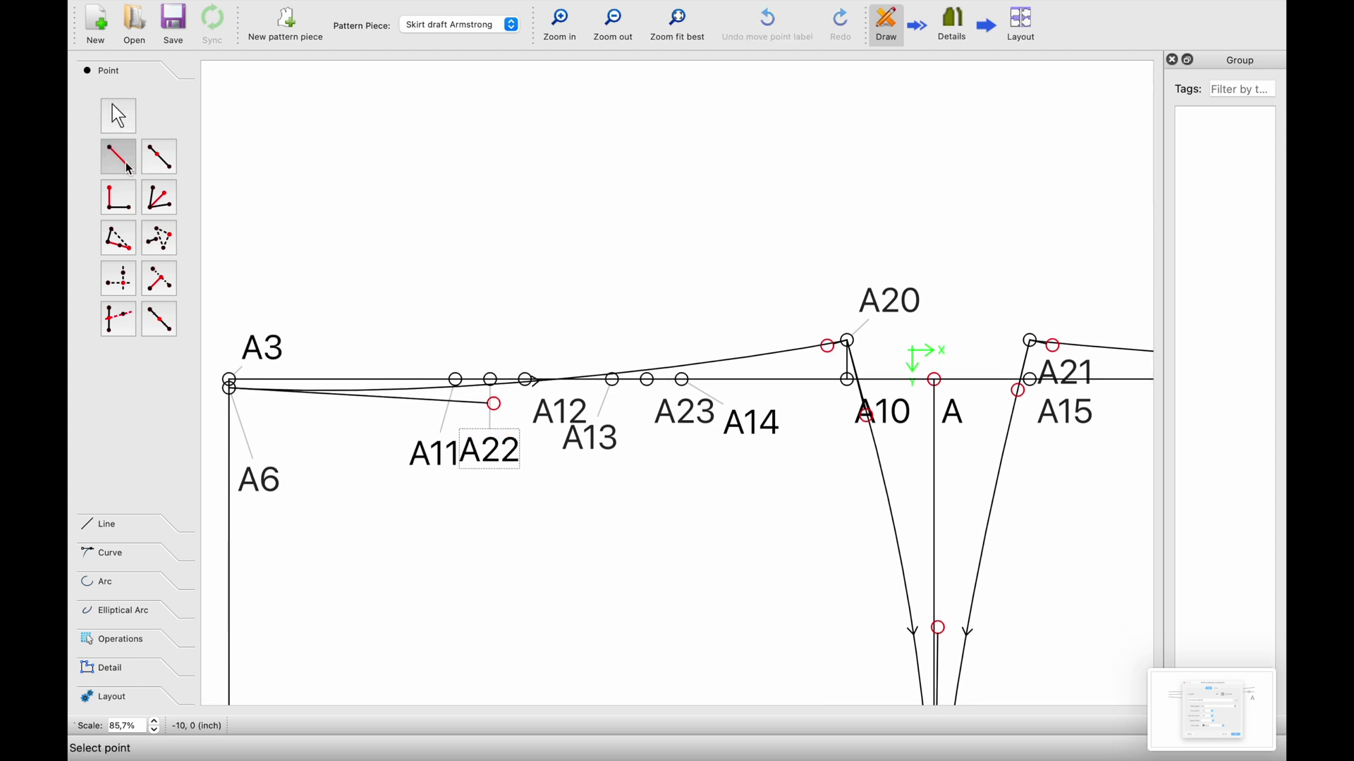
{"action": "scroll", "coordinate": [420, 361], "scroll_direction": "up", "scroll_amount": 2}
{"action": "scroll", "coordinate": [420, 361], "scroll_direction": "down", "scroll_amount": 2}
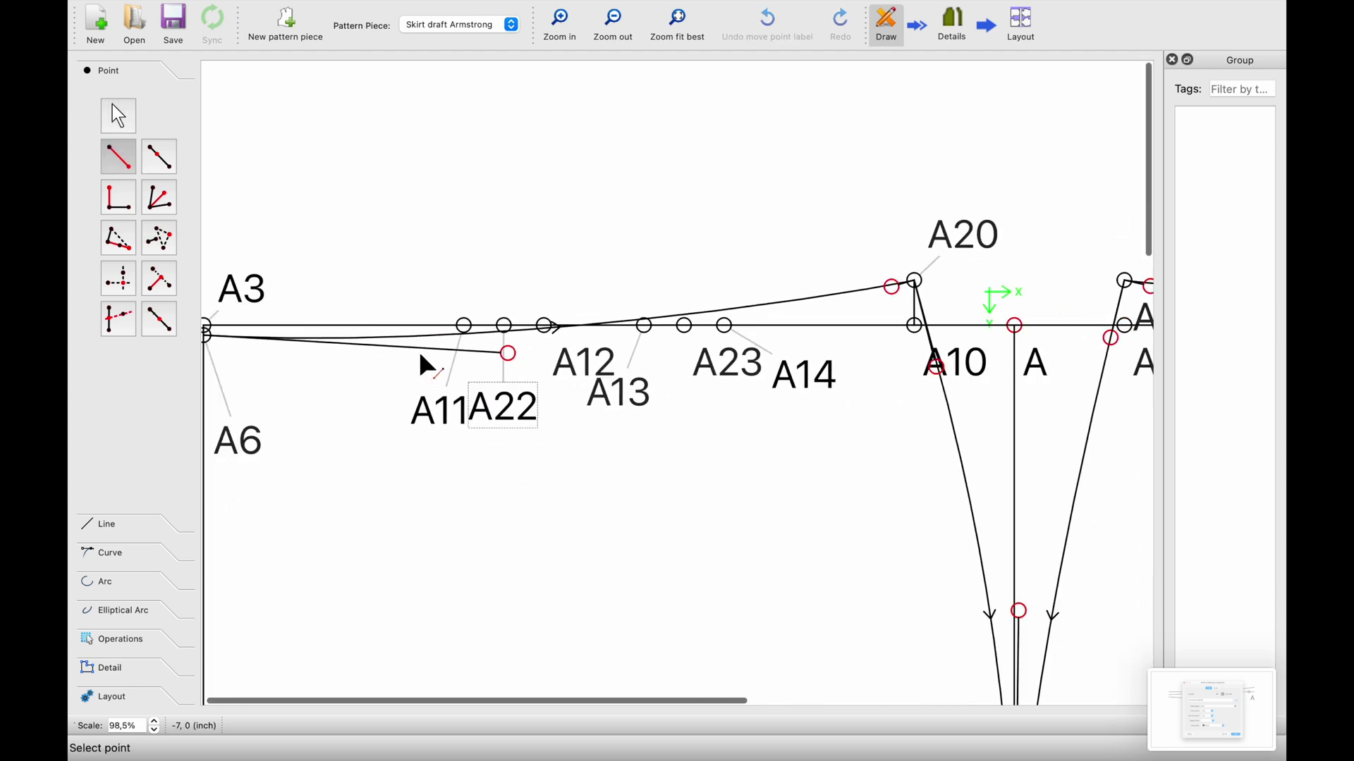
{"action": "scroll", "coordinate": [504, 327], "scroll_direction": "down", "scroll_amount": 4}
{"action": "left_click", "coordinate": [504, 327]}
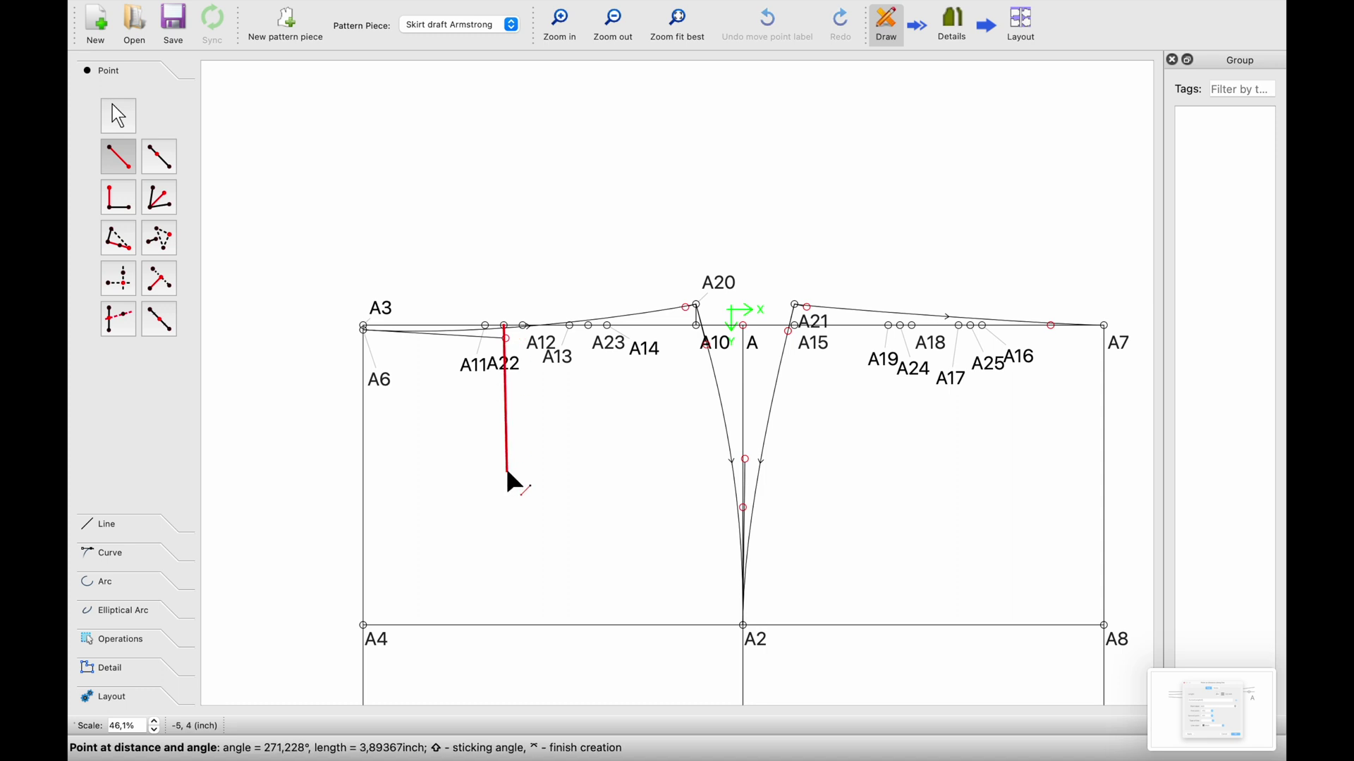
{"action": "left_click", "coordinate": [504, 514]}
{"action": "key", "text": "BackSpace"}
{"action": "key", "text": "BackSpace"}
{"action": "key", "text": "BackSpace"}
{"action": "key", "text": "BackSpace"}
{"action": "key", "text": "BackSpace"}
{"action": "key", "text": "BackSpace"}
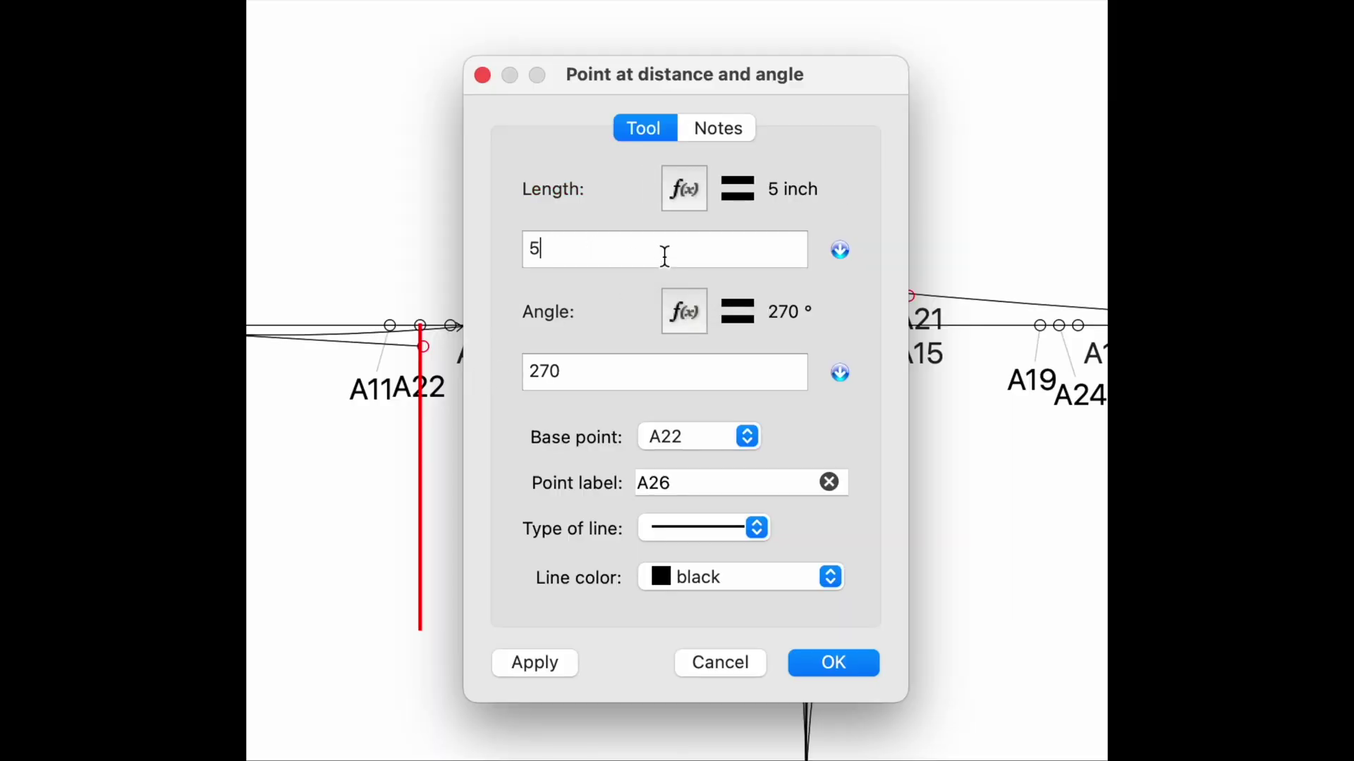
{"action": "left_click", "coordinate": [852, 663]}
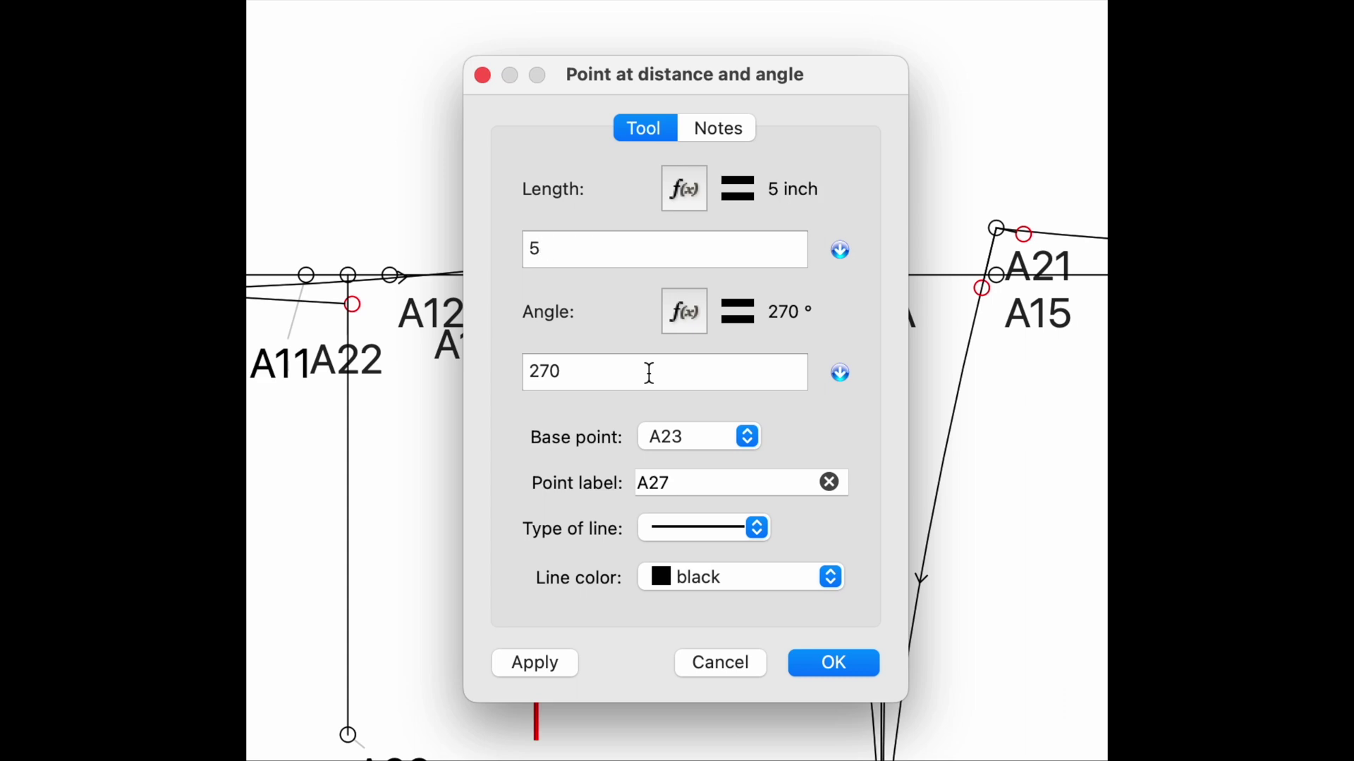
Step: Place point A27 at 5 inches and 270° from A23, joined by a solid black line
{"action": "left_click", "coordinate": [846, 662]}
{"action": "scroll", "coordinate": [441, 553], "scroll_direction": "down", "scroll_amount": 3}
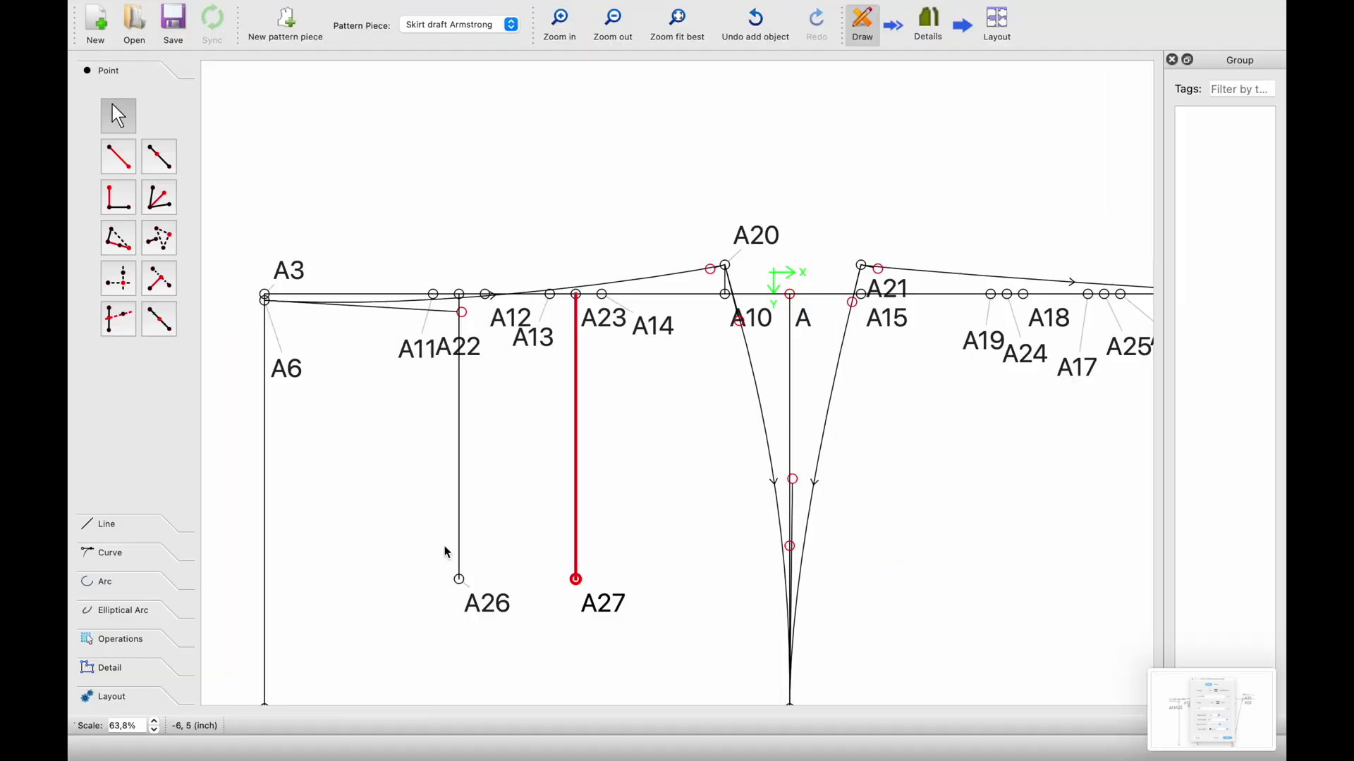
{"action": "scroll", "coordinate": [432, 524], "scroll_direction": "up", "scroll_amount": 3}
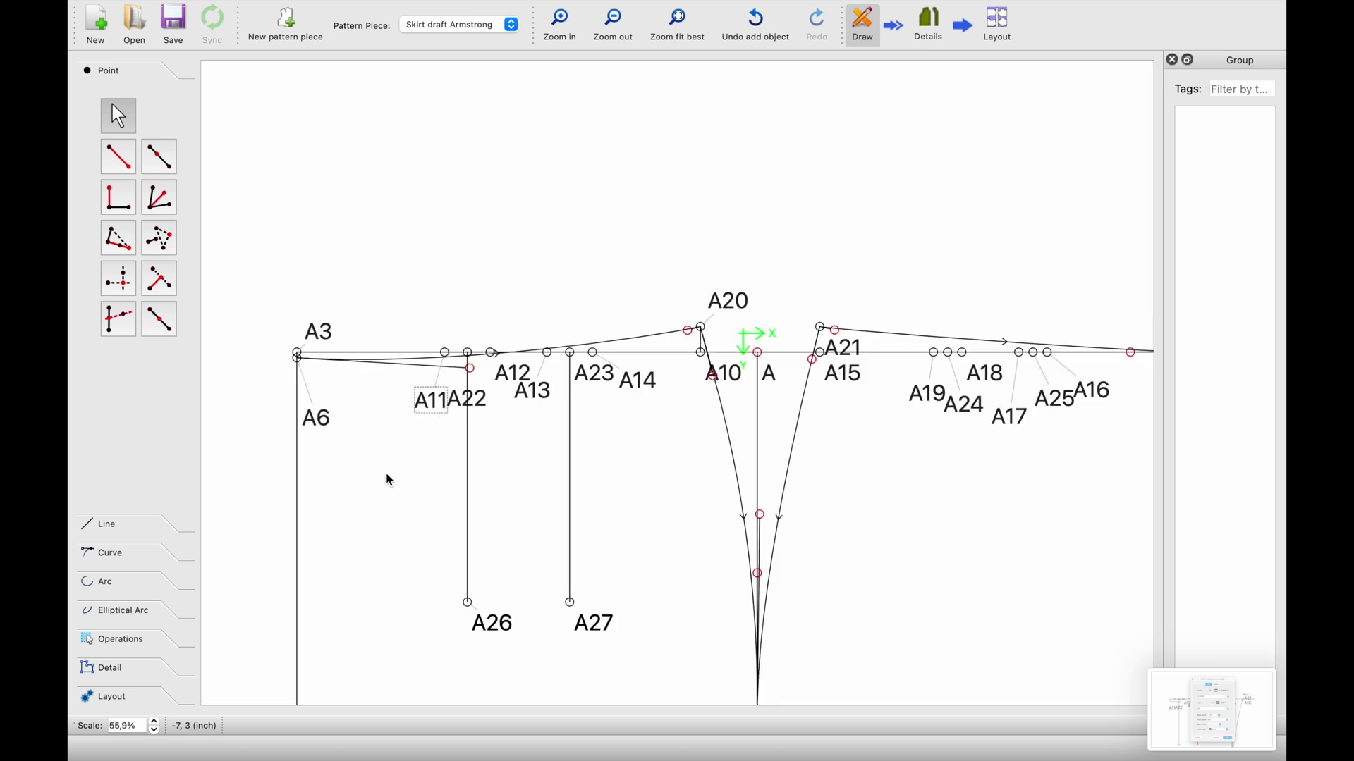
Step: Draw straight lines from dart point A26 to A11 and A12 to form the first back dart's legs
{"action": "left_click", "coordinate": [133, 528]}
{"action": "left_click", "coordinate": [117, 186]}
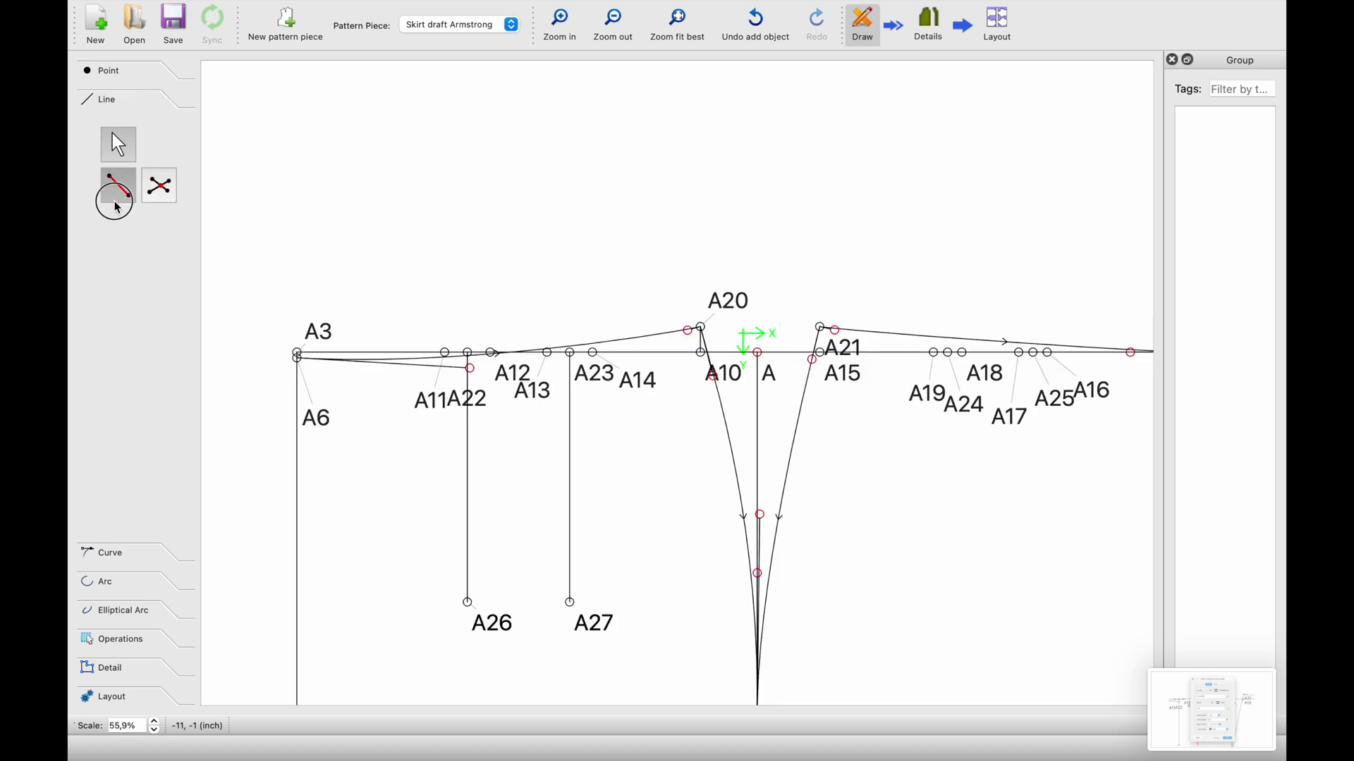
{"action": "scroll", "coordinate": [497, 624], "scroll_direction": "up", "scroll_amount": 2}
{"action": "left_click", "coordinate": [487, 599]}
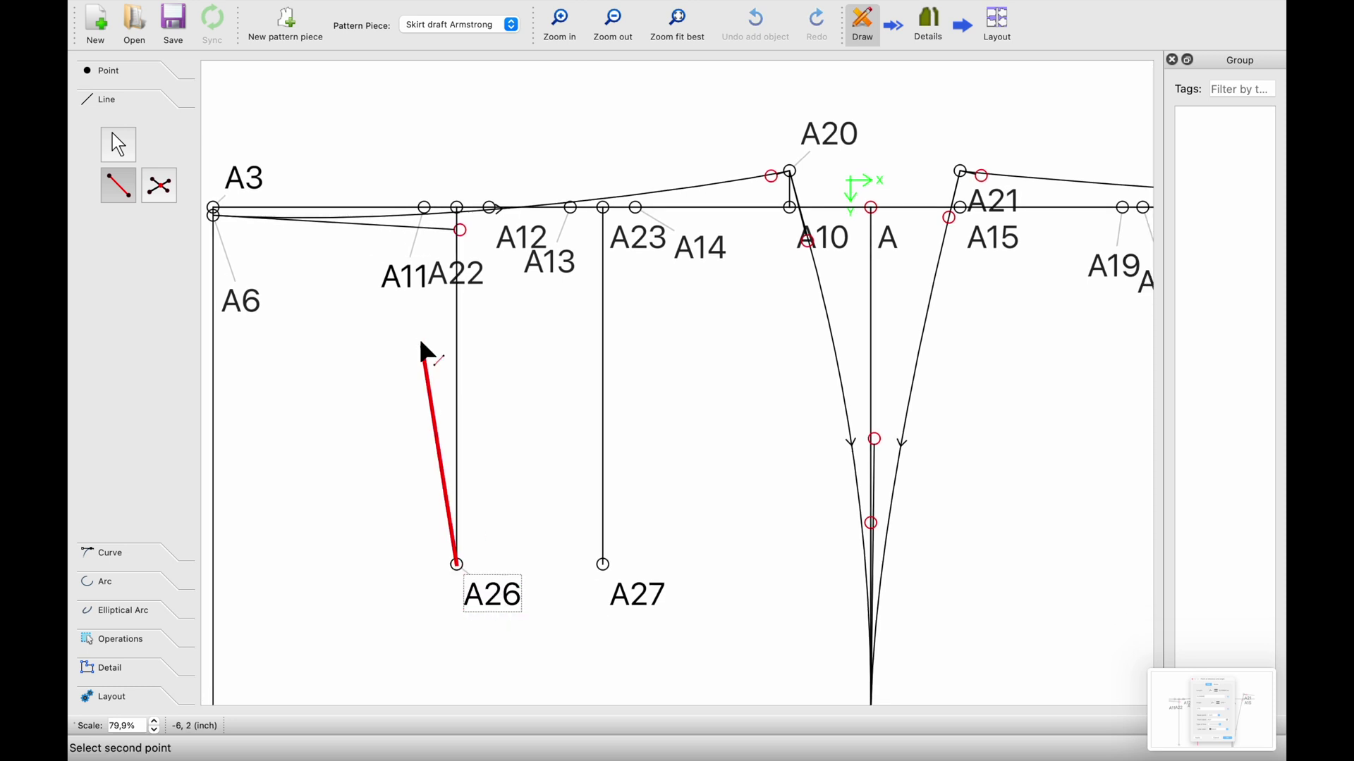
{"action": "left_click", "coordinate": [424, 208]}
{"action": "left_click", "coordinate": [497, 603]}
{"action": "left_click", "coordinate": [490, 207]}
Step: Draw straight lines from dart point A27 to A13, A23 and A14 for the second back dart
{"action": "left_click", "coordinate": [638, 594]}
{"action": "left_click", "coordinate": [571, 207]}
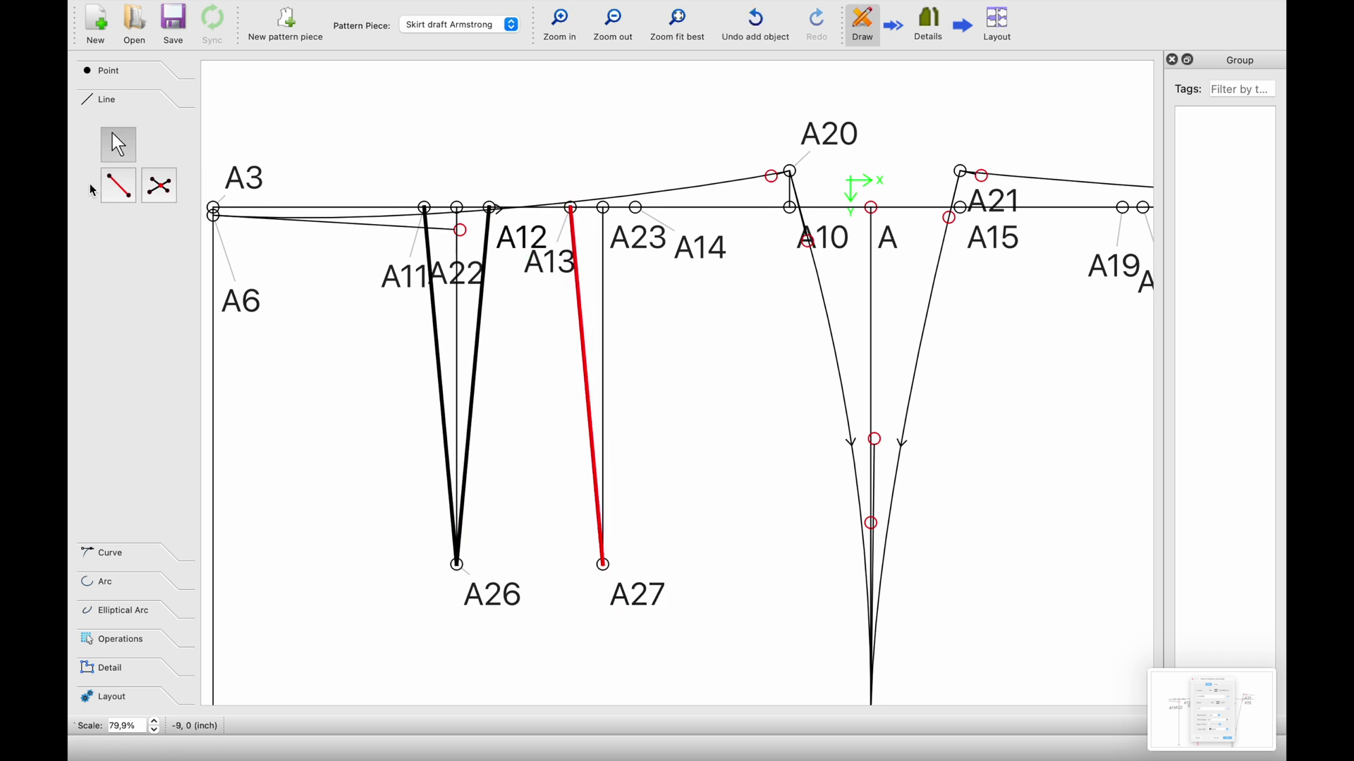
{"action": "left_click", "coordinate": [113, 187]}
{"action": "left_click", "coordinate": [639, 594]}
{"action": "left_click", "coordinate": [641, 236]}
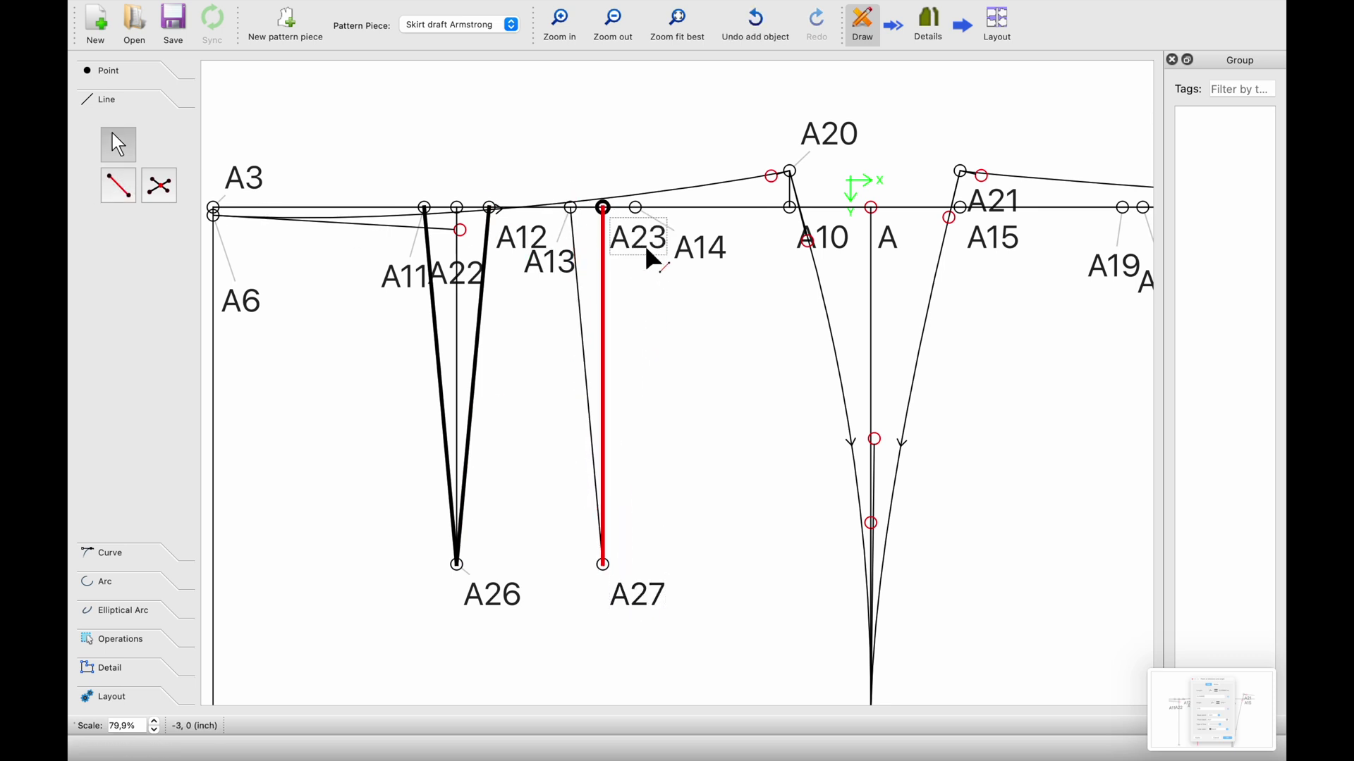
{"action": "left_click", "coordinate": [118, 185]}
{"action": "left_click", "coordinate": [628, 599]}
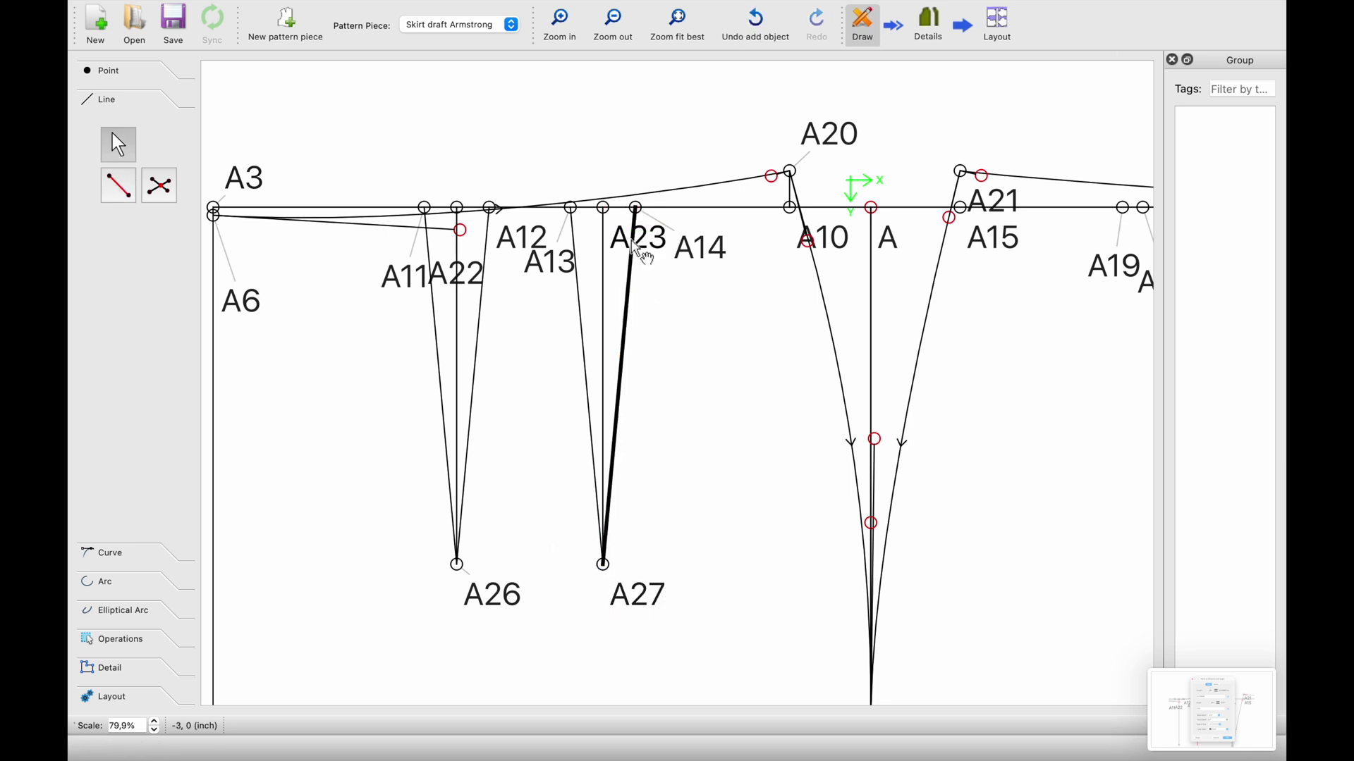
Step: Move the labels of points A23 and A22 above the back waist curve
{"action": "left_click_drag", "start_coordinate": [641, 244], "coordinate": [606, 247]}
{"action": "left_click_drag", "start_coordinate": [472, 277], "coordinate": [479, 161]}
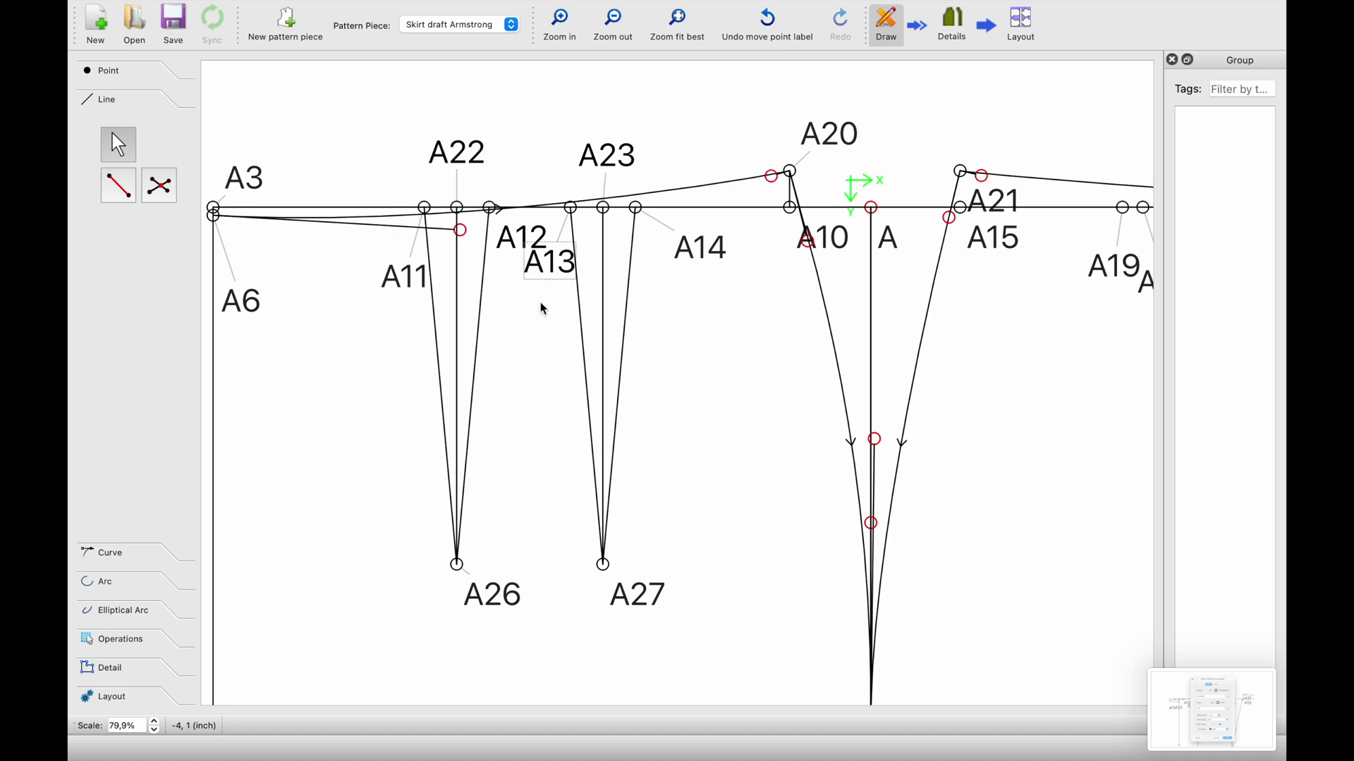
{"action": "scroll", "coordinate": [543, 304], "scroll_direction": "up", "scroll_amount": 2, "text": "ctrl"}
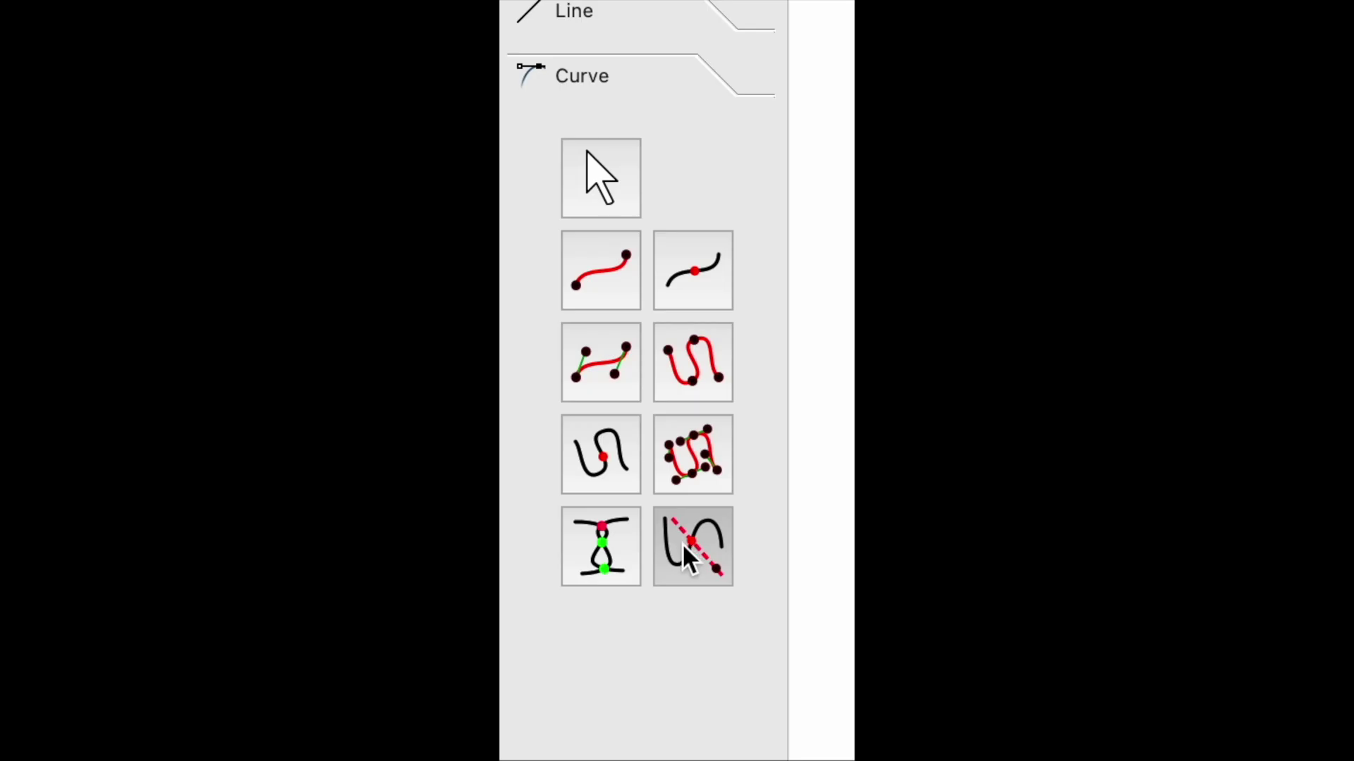
Step: Add a curve-and-axis intersection point on the back waist curve, with its axis from A26 toward A11, and separate the labels there
{"action": "left_click", "coordinate": [682, 543]}
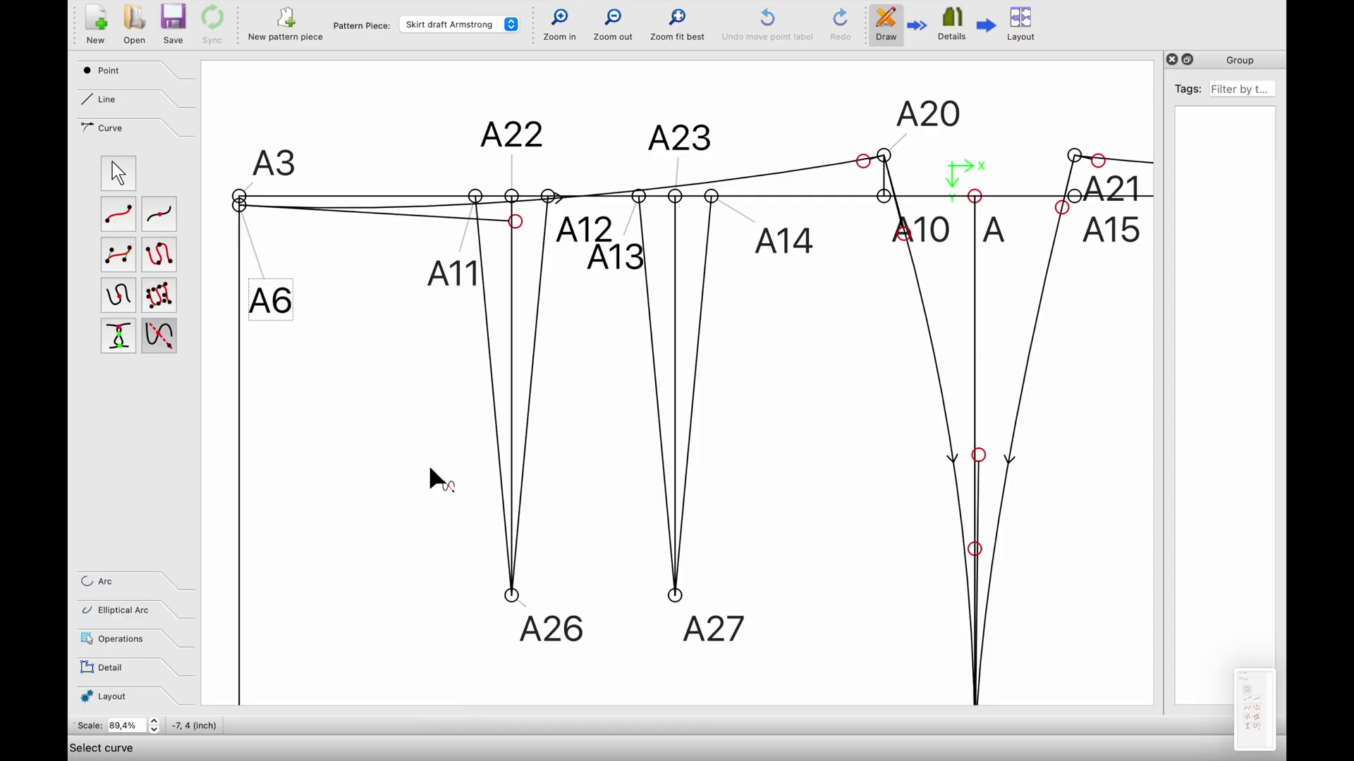
{"action": "scroll", "coordinate": [447, 328], "scroll_direction": "up", "scroll_amount": 2}
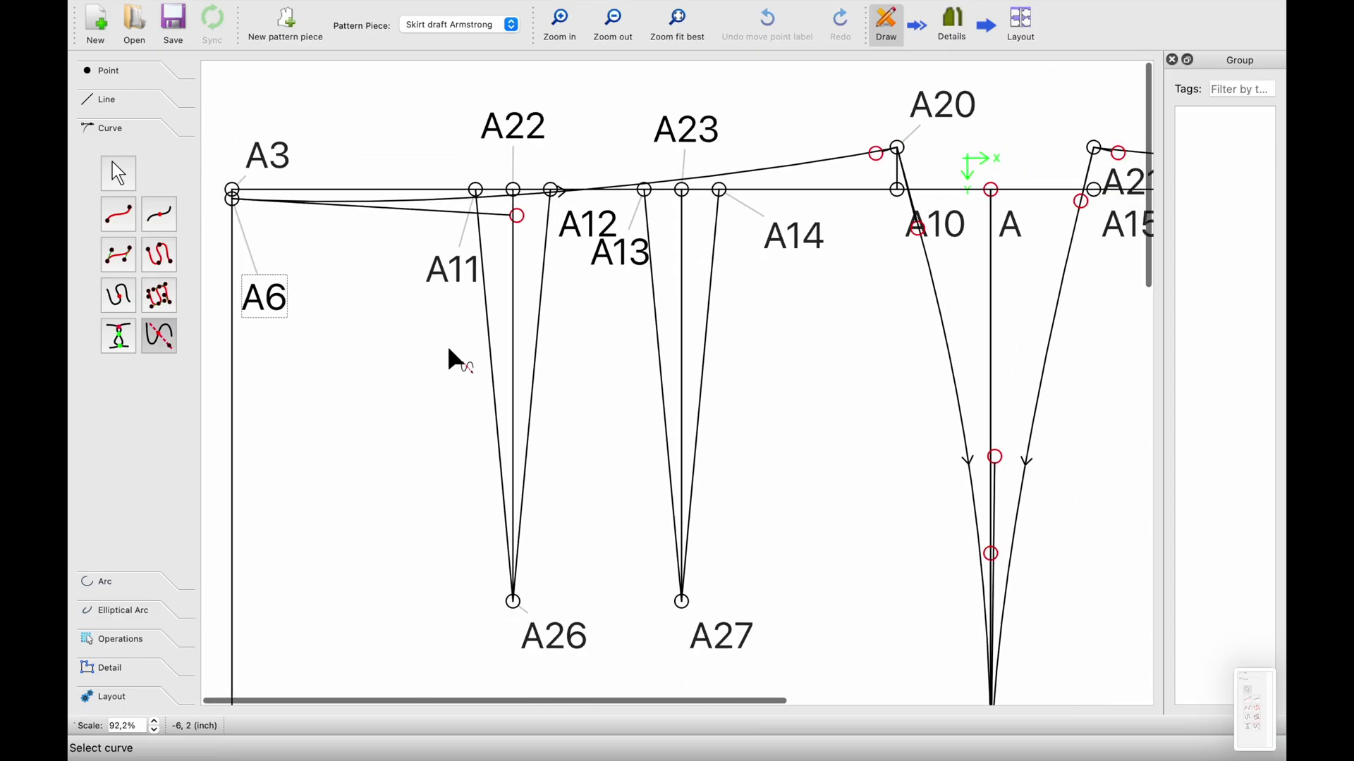
{"action": "left_click", "coordinate": [443, 202]}
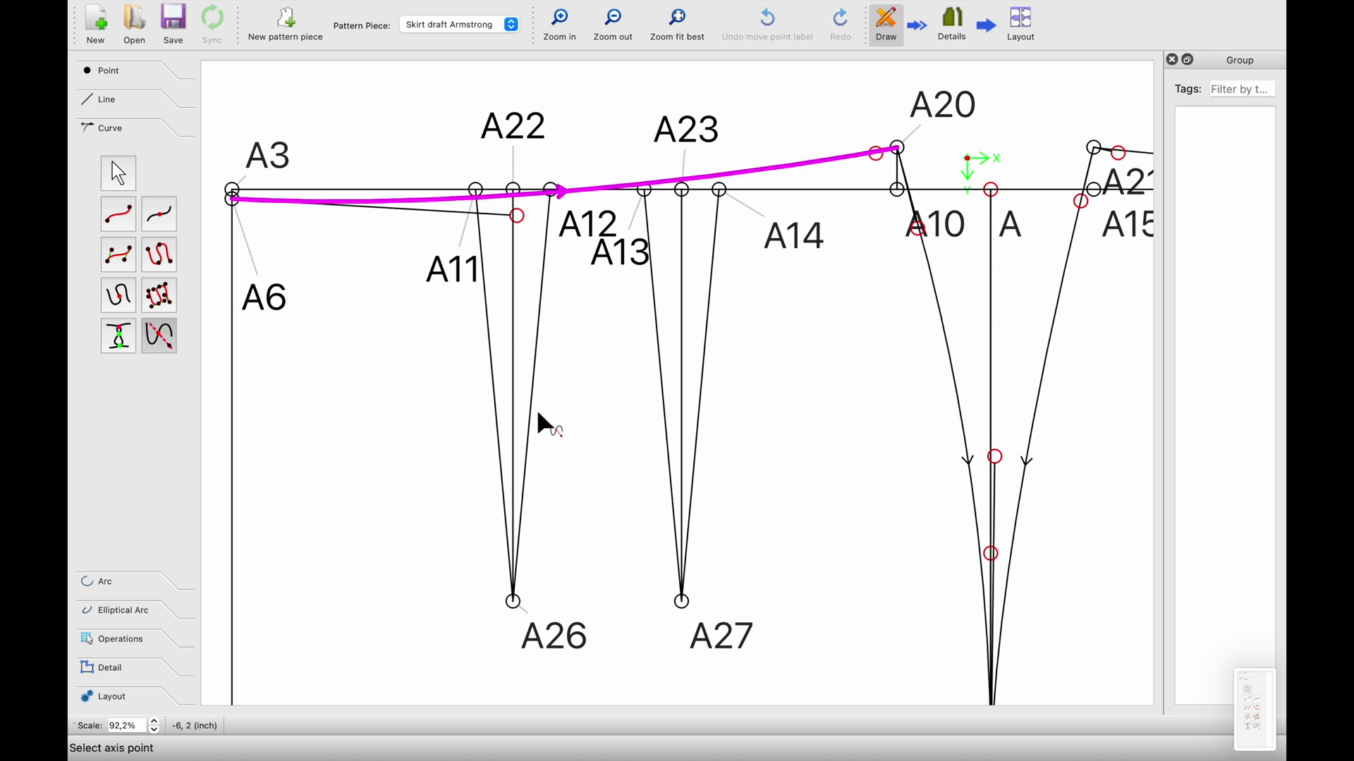
{"action": "left_click", "coordinate": [543, 623]}
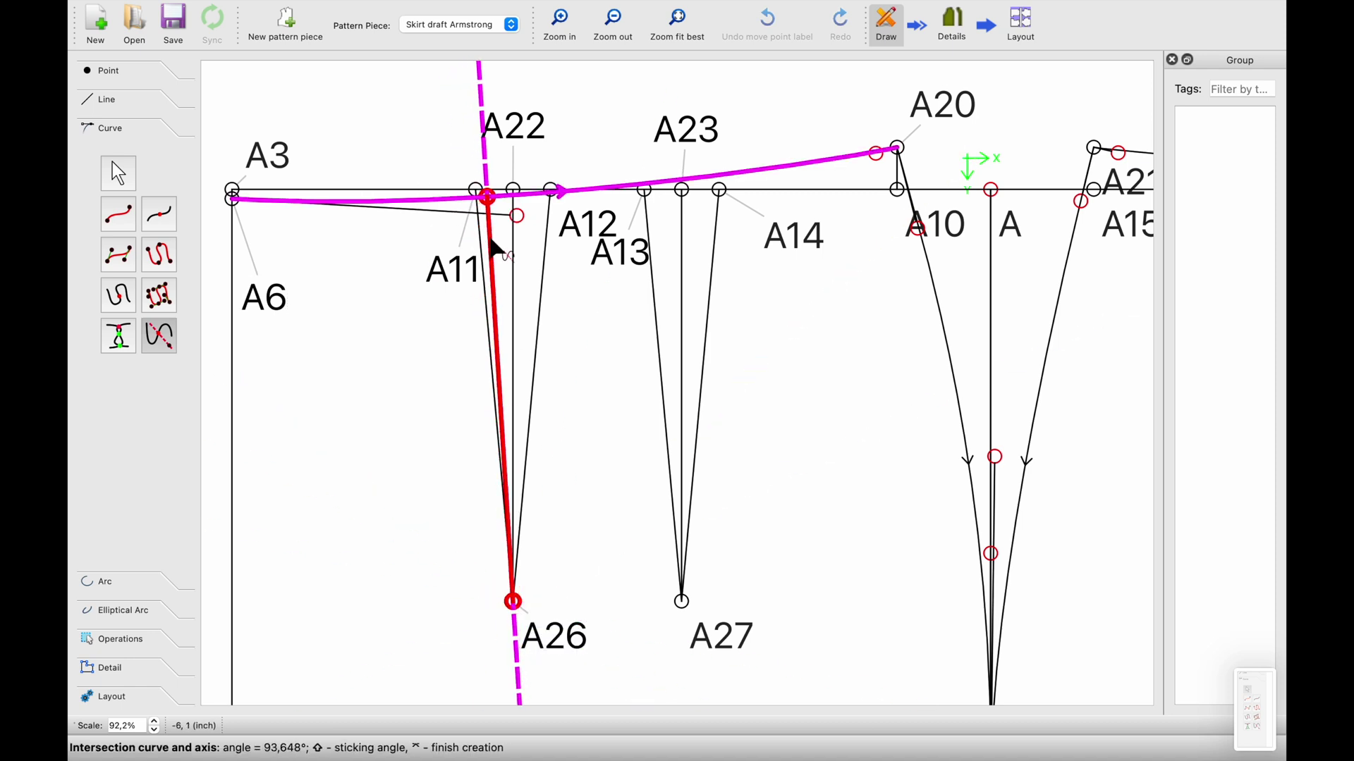
{"action": "left_click", "coordinate": [478, 195]}
{"action": "left_click_drag", "start_coordinate": [512, 243], "coordinate": [442, 138]}
{"action": "left_click_drag", "start_coordinate": [449, 248], "coordinate": [423, 266]}
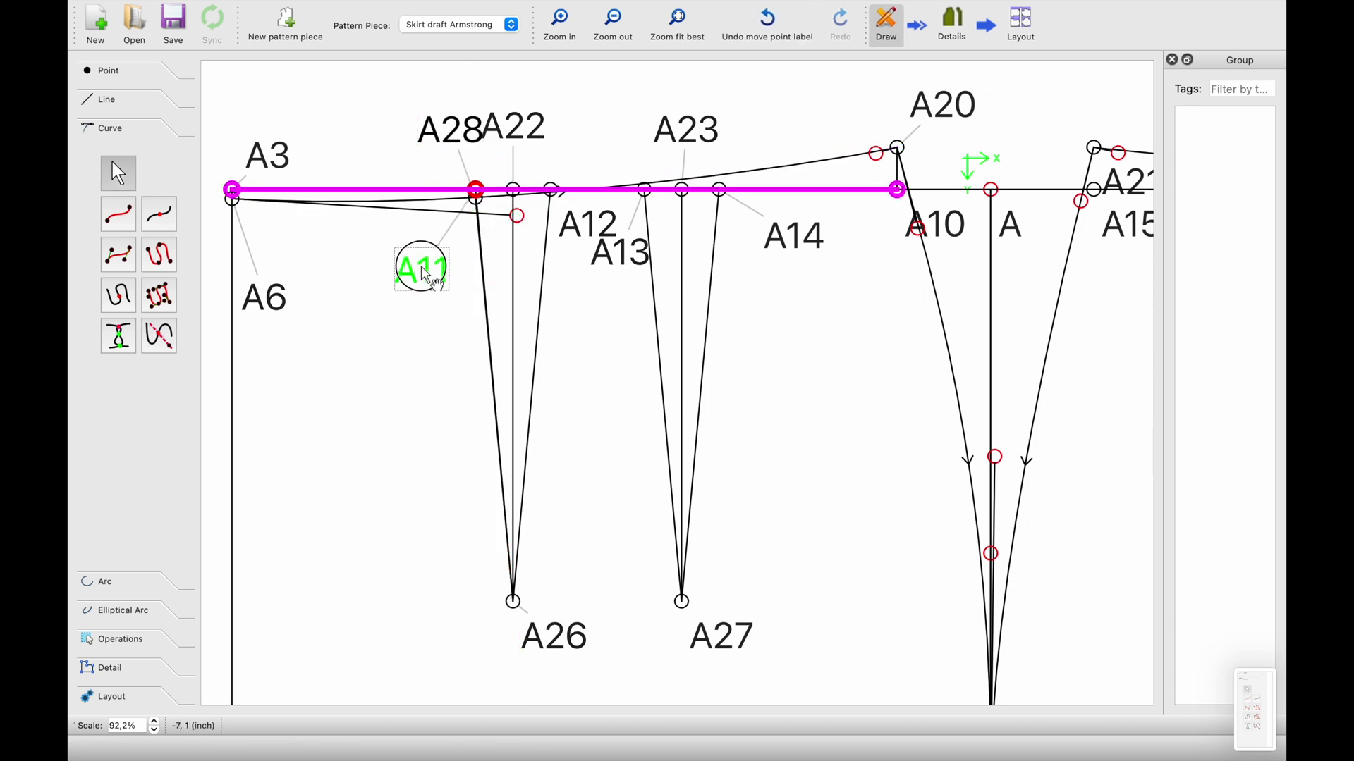
Step: Set the axis angle of intersection point A28 to the line angle AngleLine_A26_A11
{"action": "right_click", "coordinate": [455, 138]}
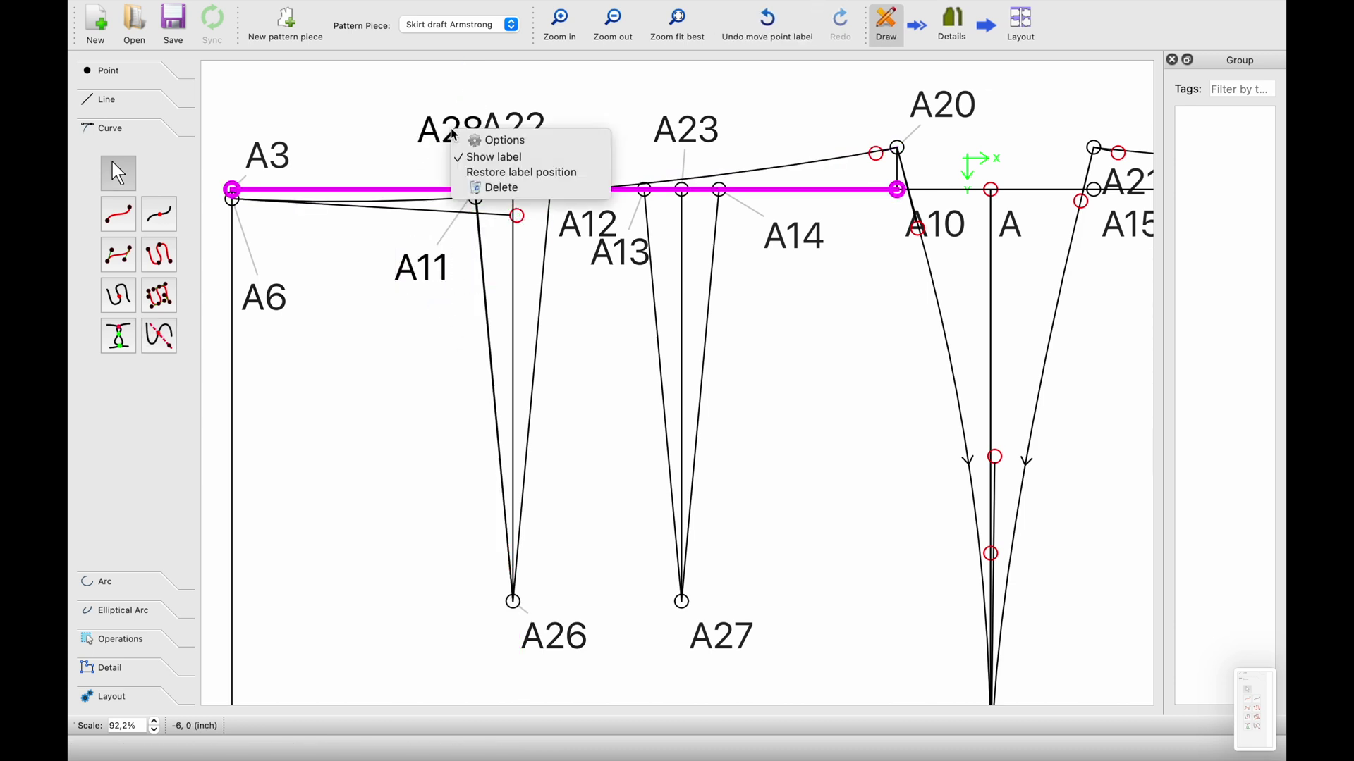
{"action": "left_click", "coordinate": [487, 137]}
{"action": "left_click", "coordinate": [647, 232]}
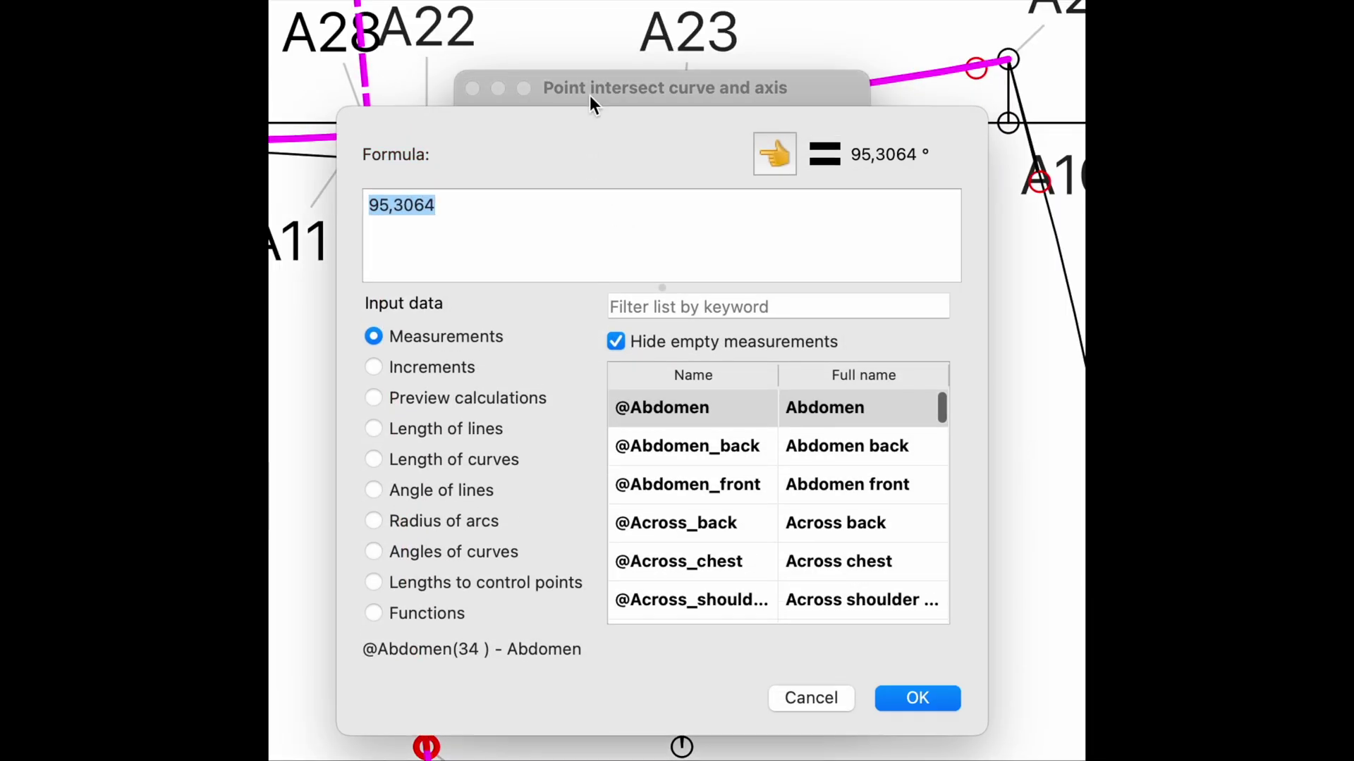
{"action": "left_click_drag", "start_coordinate": [589, 95], "coordinate": [690, 52]}
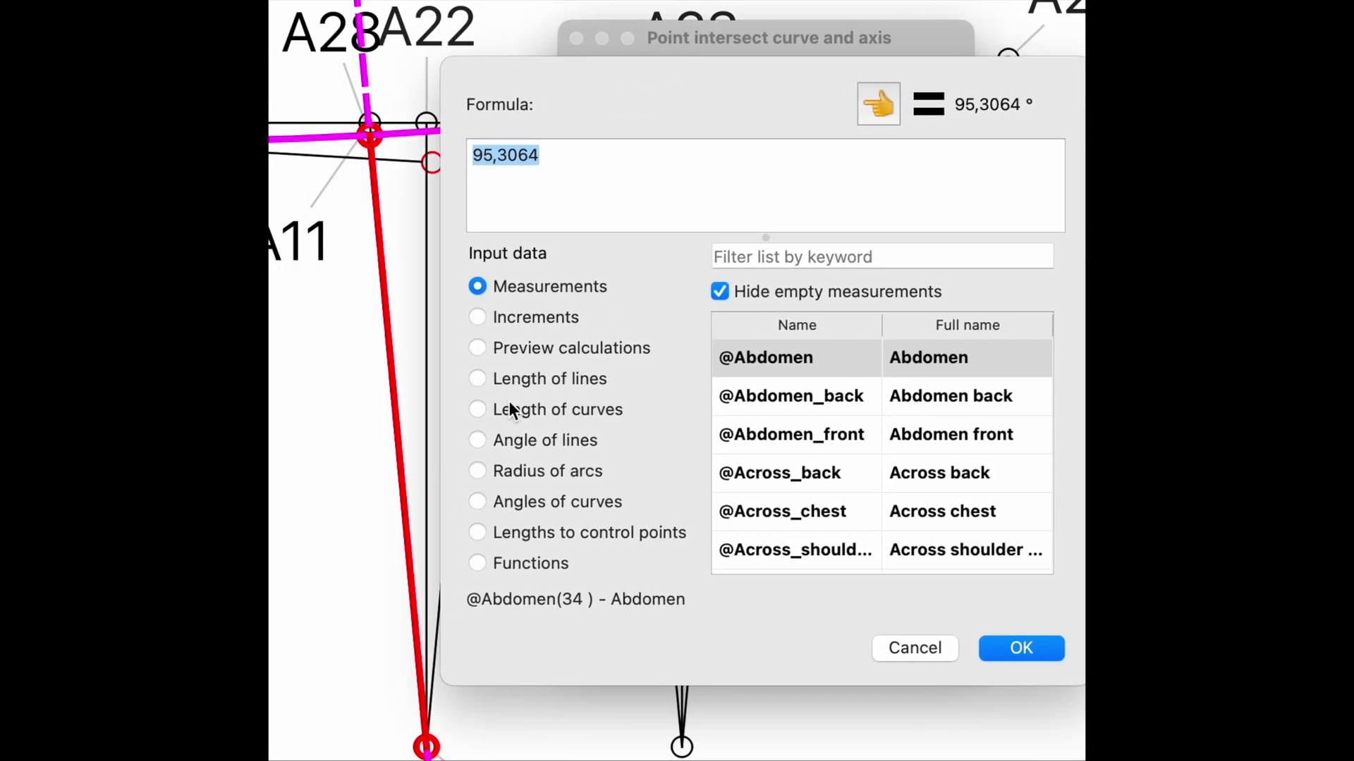
{"action": "left_click", "coordinate": [479, 440]}
{"action": "left_click", "coordinate": [763, 255]}
{"action": "type", "text": "26"}
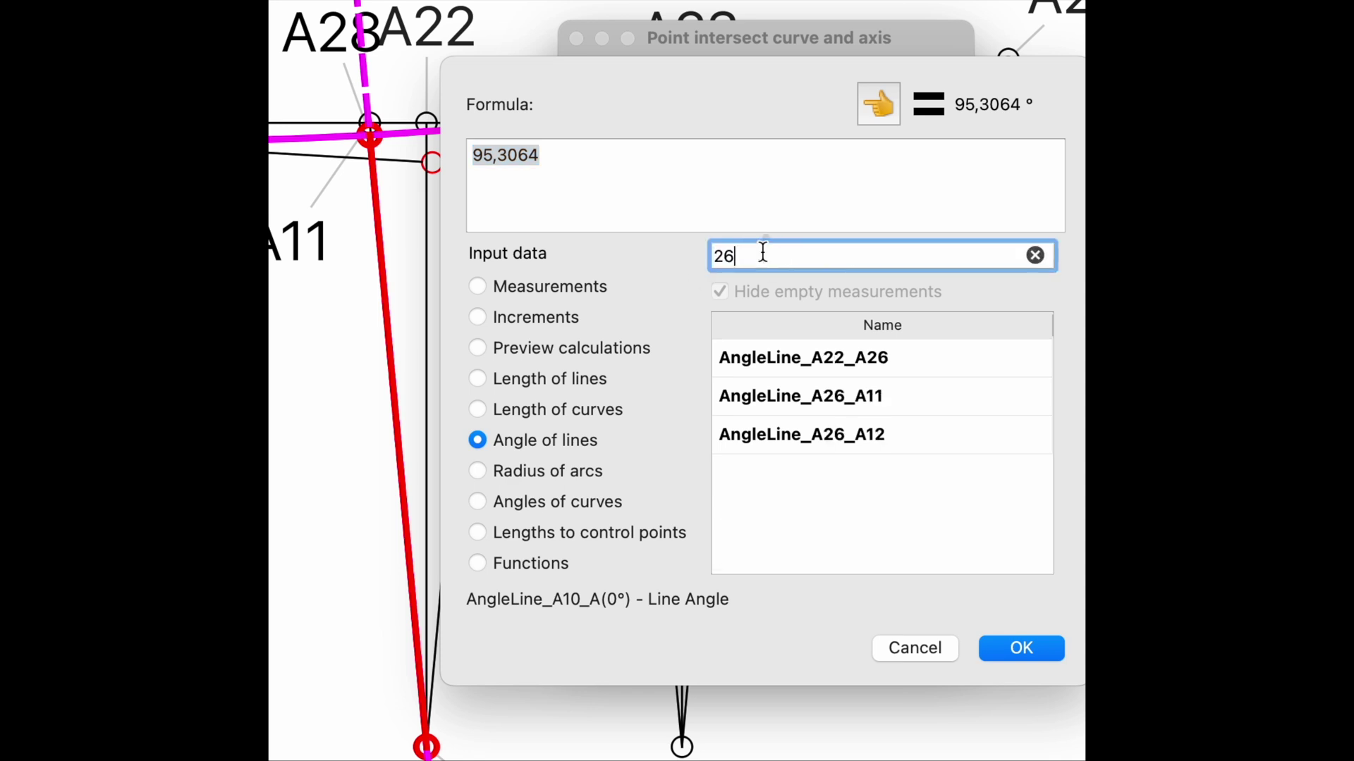
{"action": "left_click", "coordinate": [837, 399]}
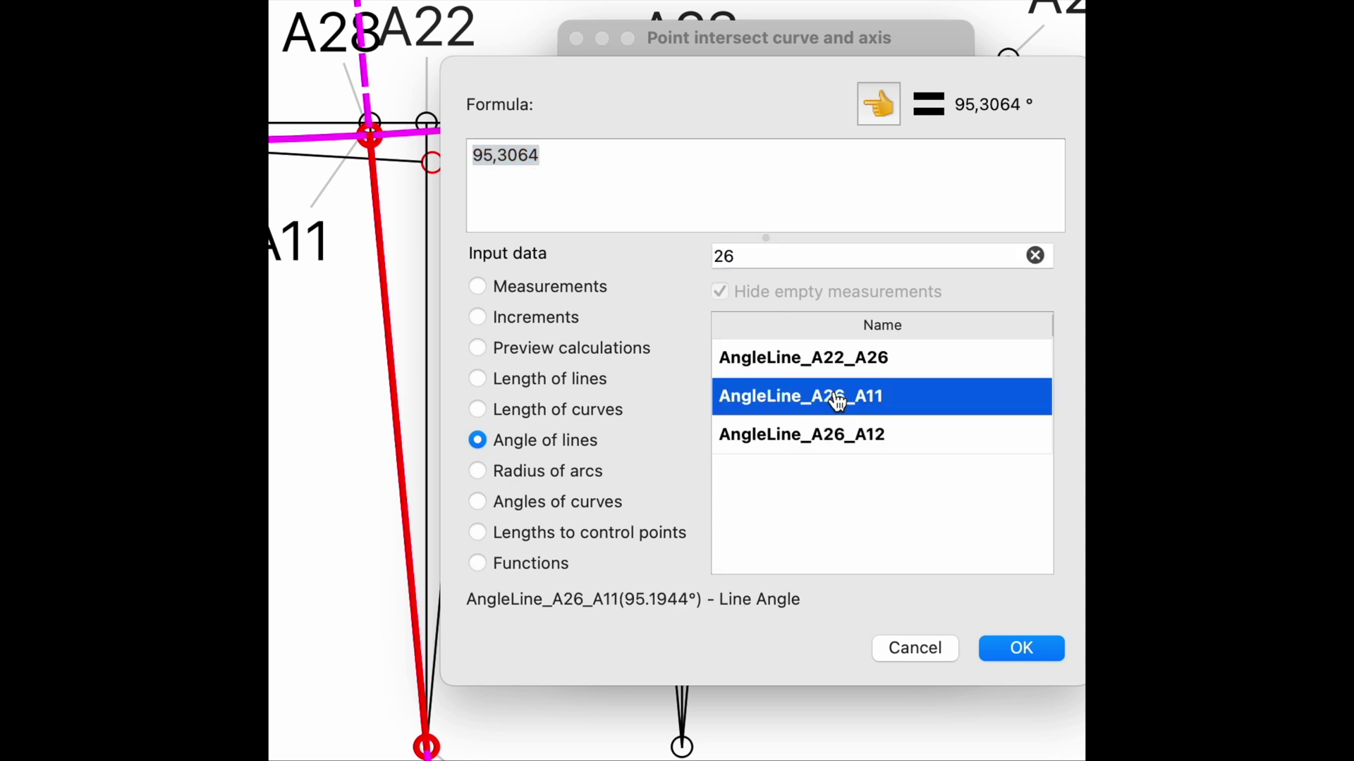
{"action": "left_click", "coordinate": [872, 106]}
{"action": "left_click", "coordinate": [1022, 647]}
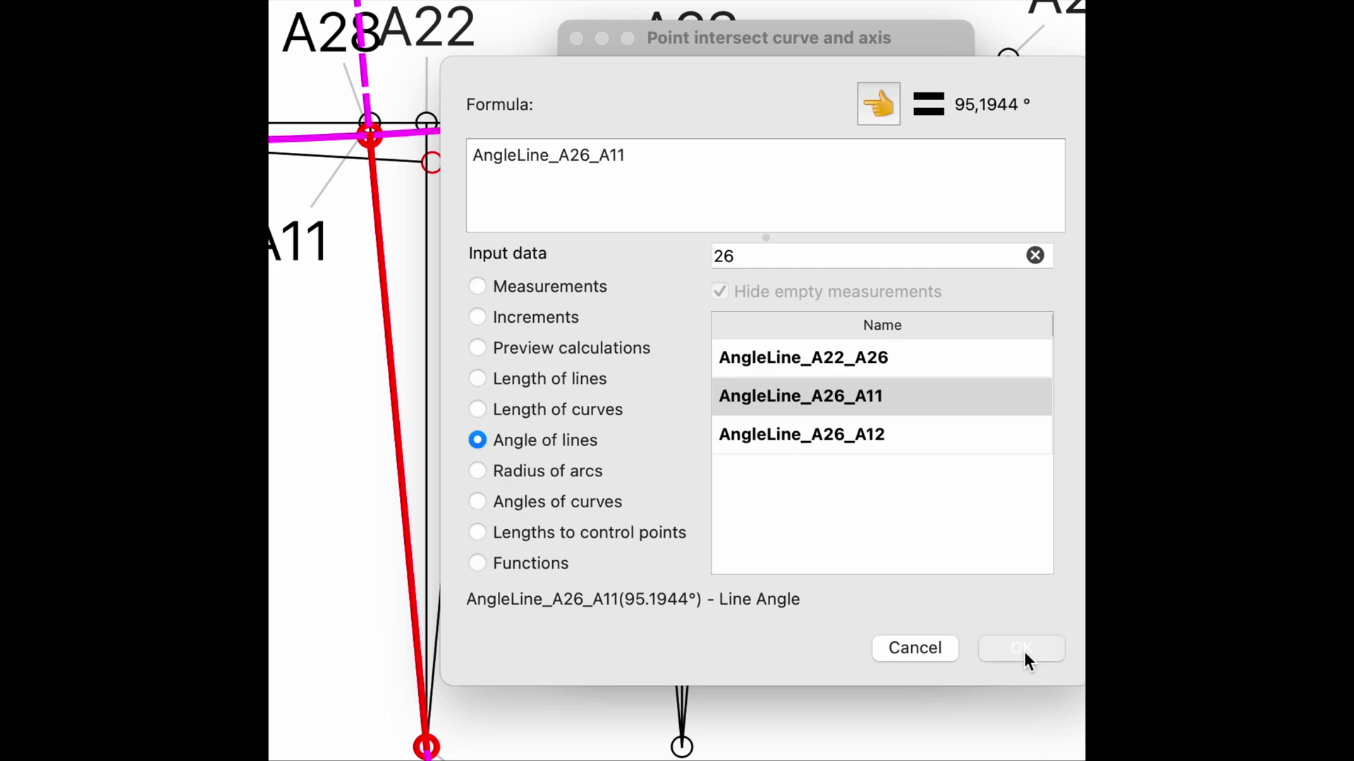
{"action": "left_click", "coordinate": [922, 602]}
Step: Move the A28 label below the waistline and the A11 label above it
{"action": "scroll", "coordinate": [357, 324], "scroll_direction": "up", "scroll_amount": 2}
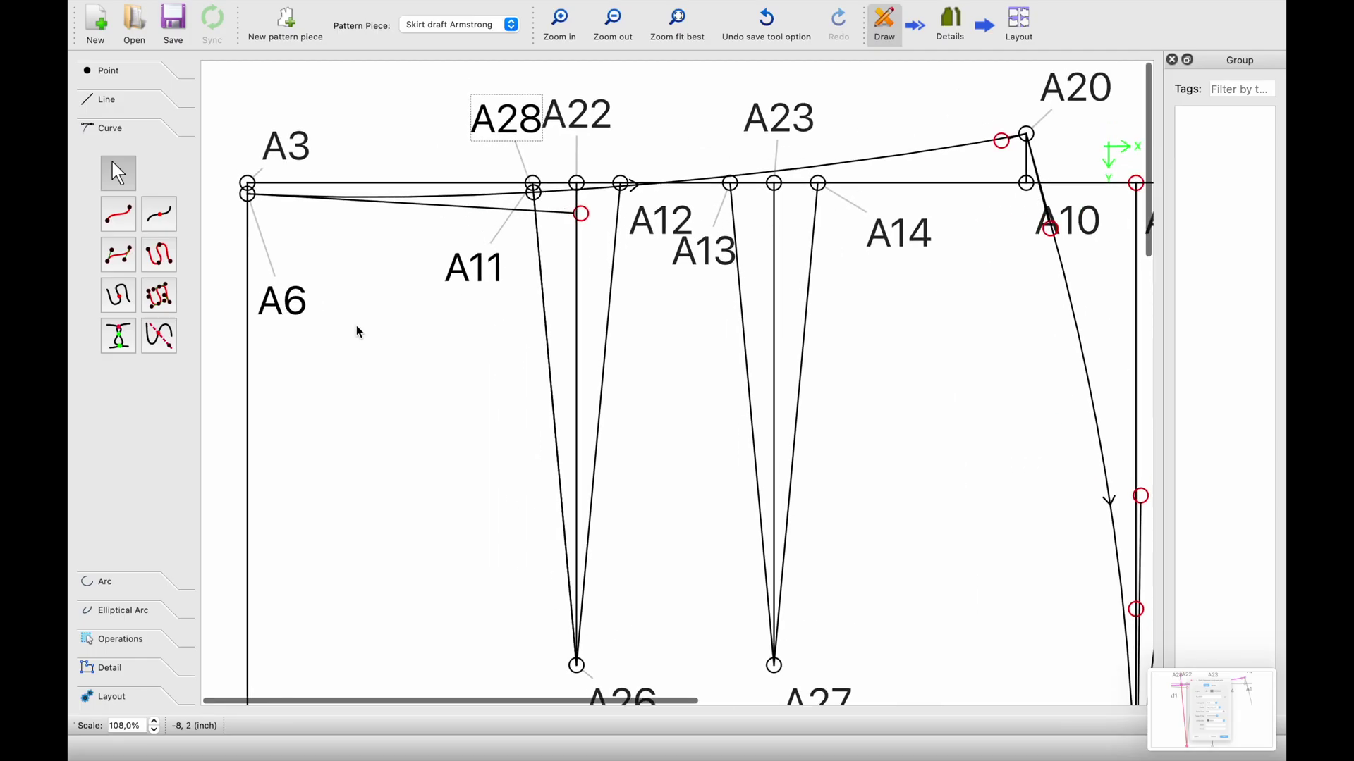
{"action": "scroll", "coordinate": [356, 324], "scroll_direction": "down", "scroll_amount": 2}
{"action": "left_click_drag", "start_coordinate": [455, 282], "coordinate": [419, 276]}
{"action": "scroll", "coordinate": [480, 304], "scroll_direction": "up", "scroll_amount": 3}
{"action": "scroll", "coordinate": [480, 304], "scroll_direction": "down", "scroll_amount": 3}
{"action": "left_click", "coordinate": [465, 288]}
{"action": "scroll", "coordinate": [466, 288], "scroll_direction": "down", "scroll_amount": 2}
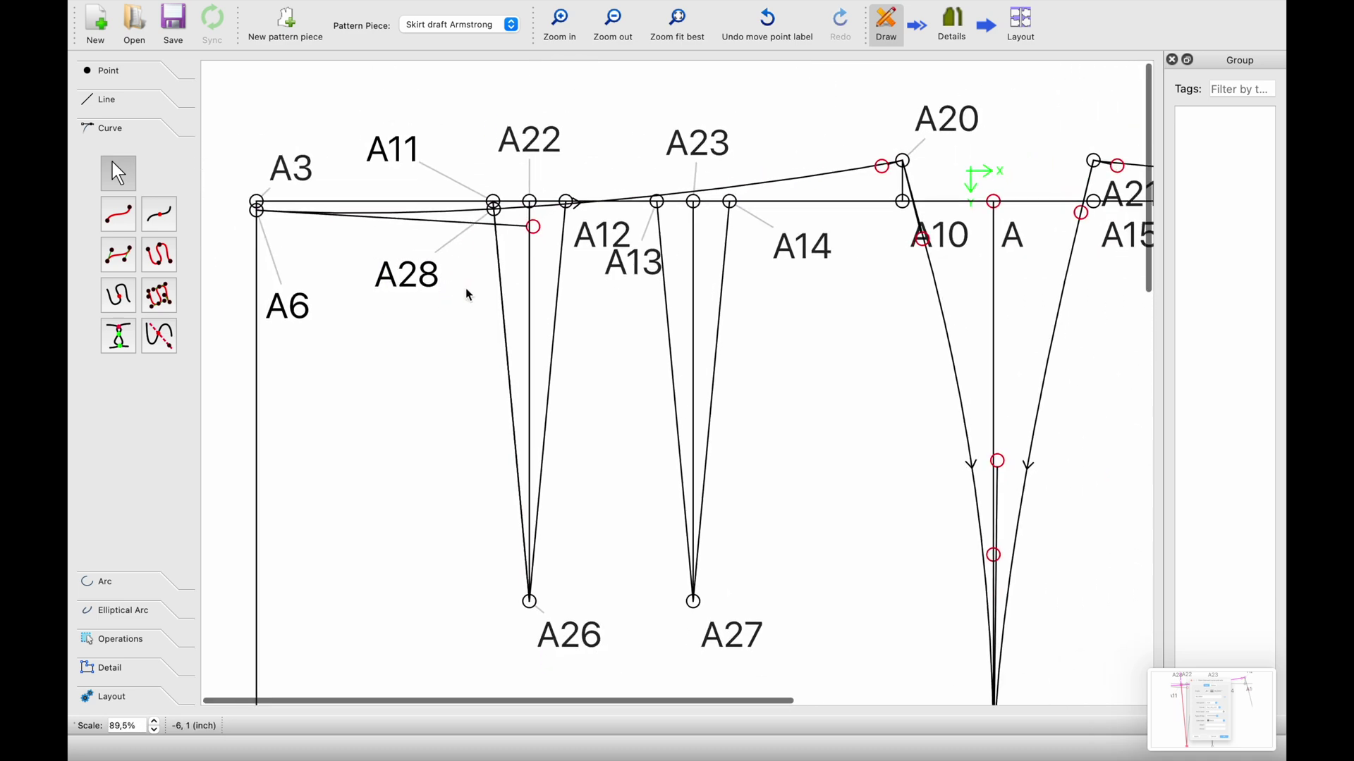
Step: Add a curve-and-axis intersection point on the back waist curve from A26 toward A12, and move its label below A12
{"action": "scroll", "coordinate": [466, 287], "scroll_direction": "up", "scroll_amount": 2}
{"action": "scroll", "coordinate": [476, 281], "scroll_direction": "up", "scroll_amount": 1}
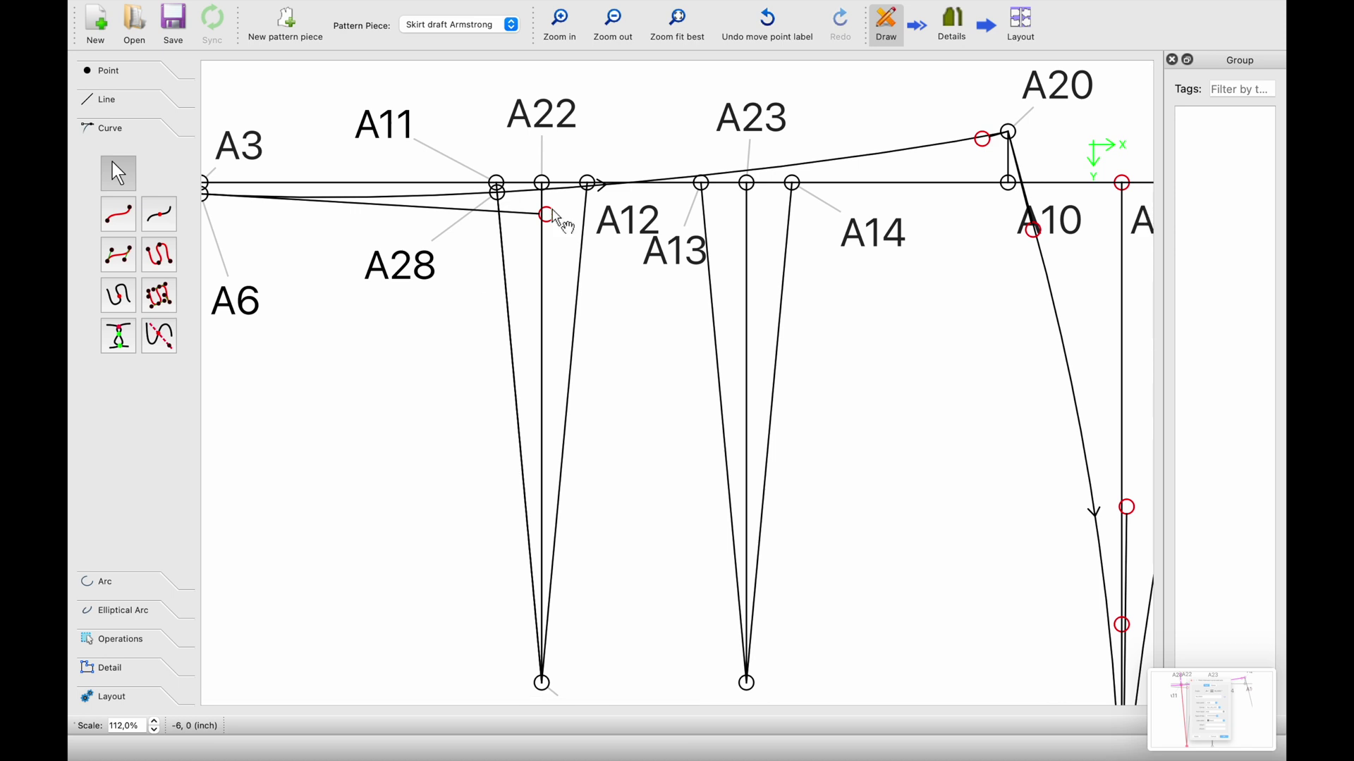
{"action": "scroll", "coordinate": [561, 202], "scroll_direction": "up", "scroll_amount": 2}
{"action": "scroll", "coordinate": [562, 210], "scroll_direction": "down", "scroll_amount": 2}
{"action": "scroll", "coordinate": [564, 213], "scroll_direction": "down", "scroll_amount": 1}
{"action": "left_click", "coordinate": [161, 339]}
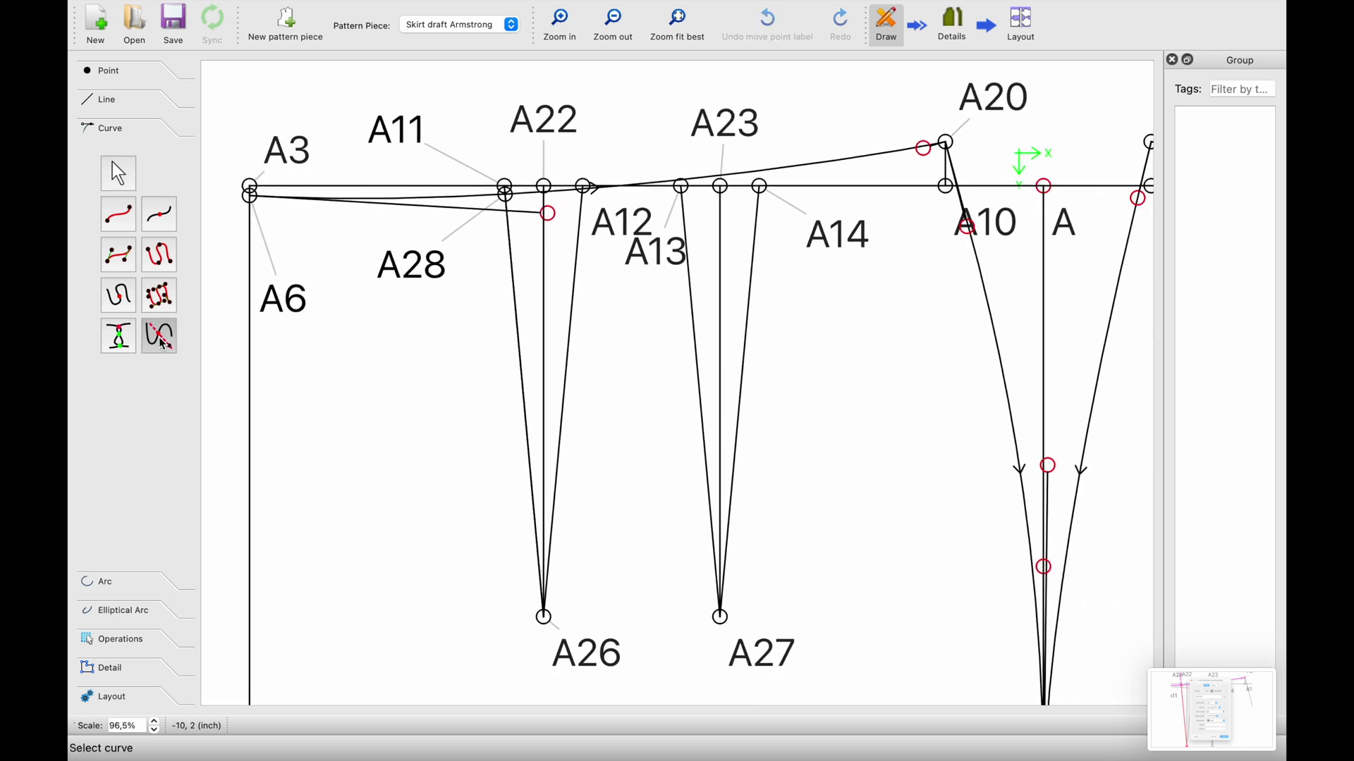
{"action": "left_click", "coordinate": [644, 196]}
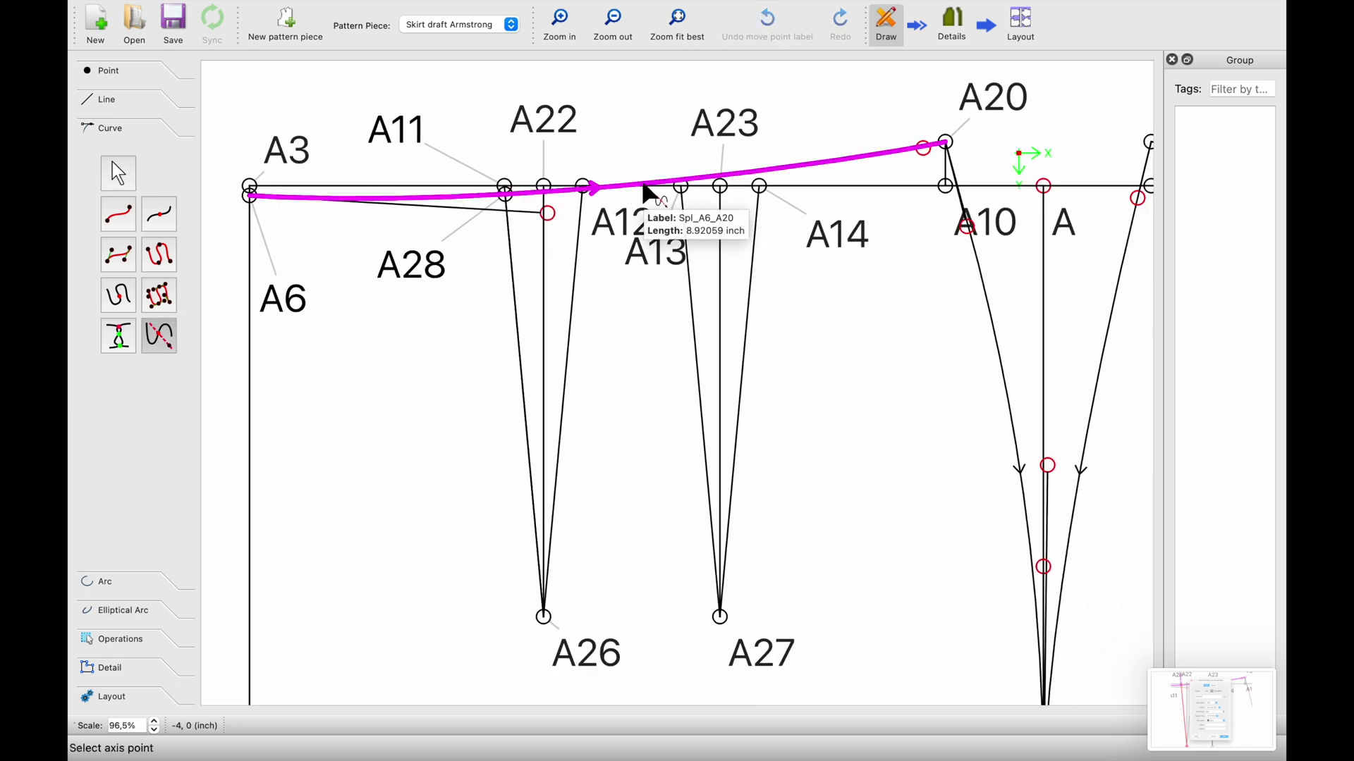
{"action": "left_click", "coordinate": [544, 617]}
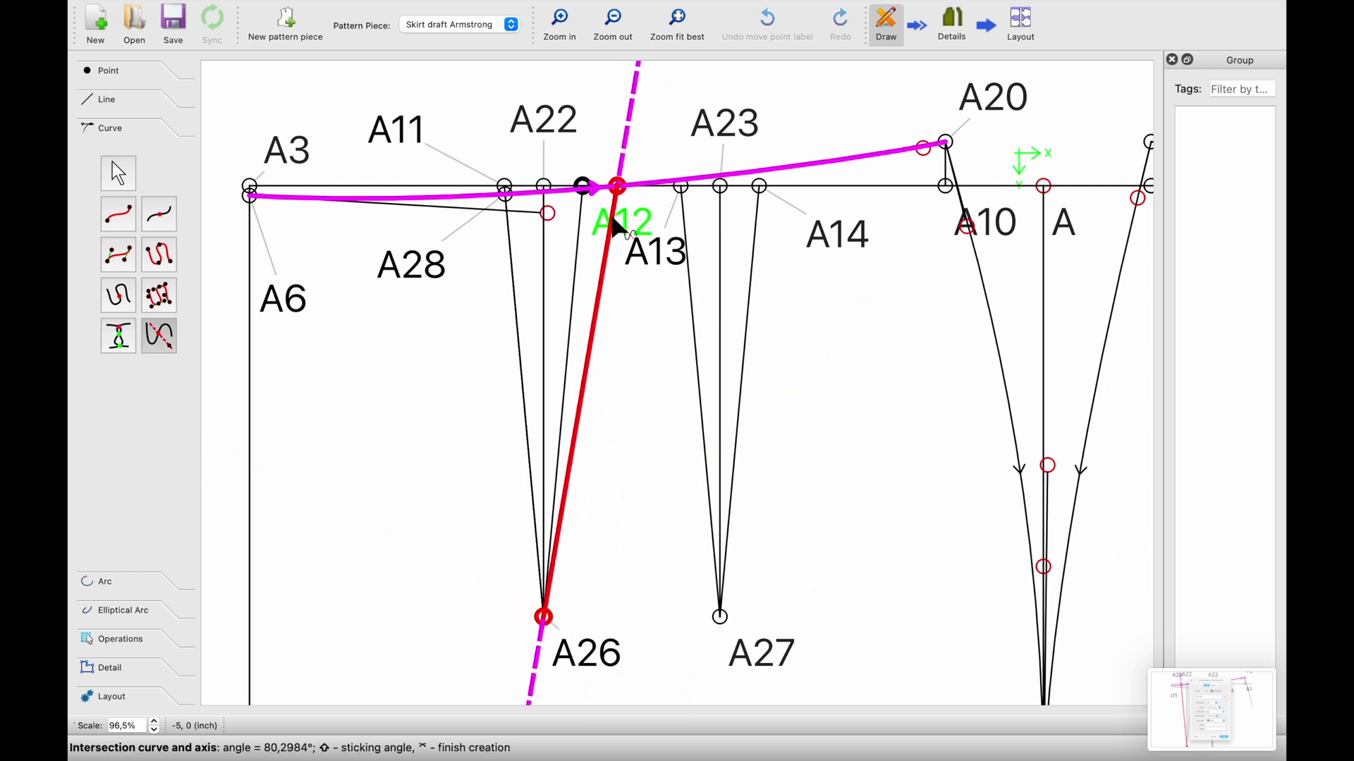
{"action": "left_click", "coordinate": [590, 189]}
{"action": "left_click_drag", "start_coordinate": [606, 220], "coordinate": [607, 329]}
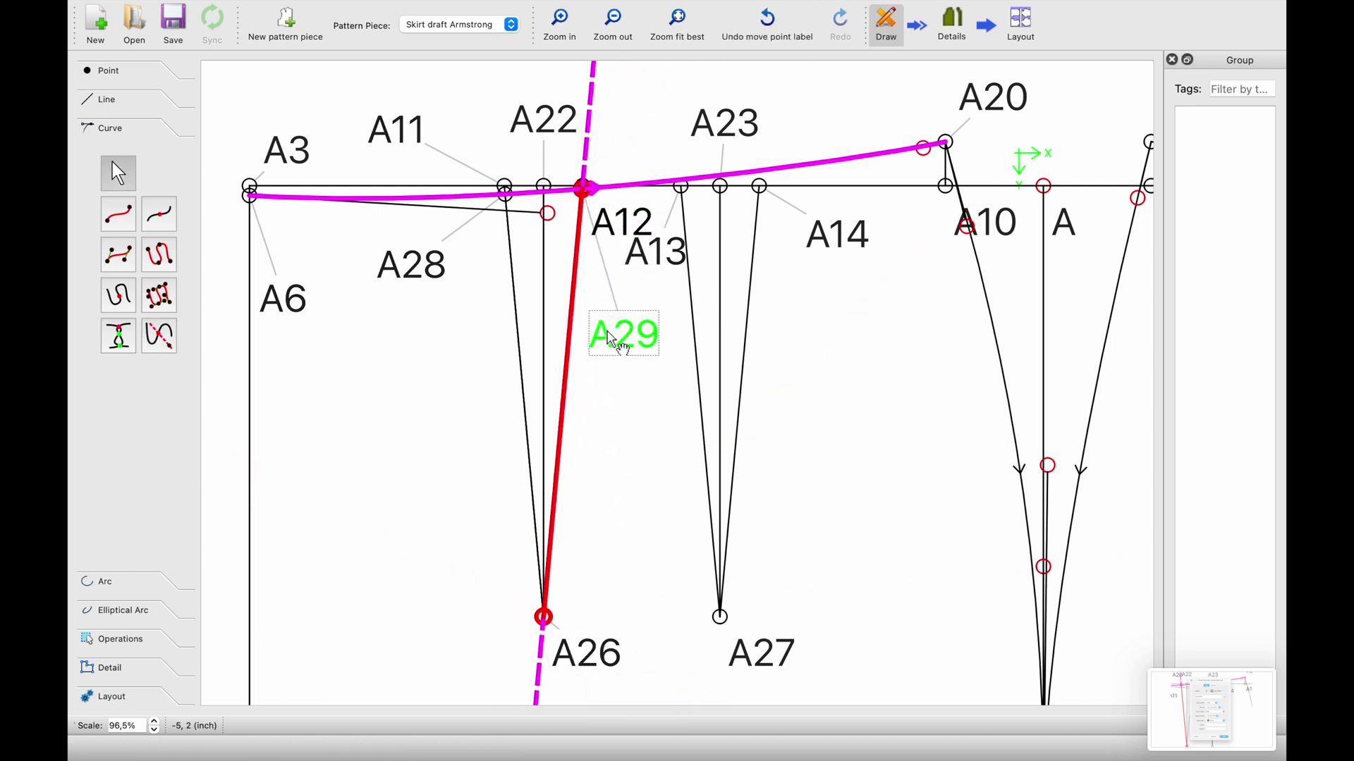
Step: Set the axis angle of intersection point A29 to the line angle AngleLine_A26_A12
{"action": "right_click", "coordinate": [607, 328]}
{"action": "left_click", "coordinate": [628, 342]}
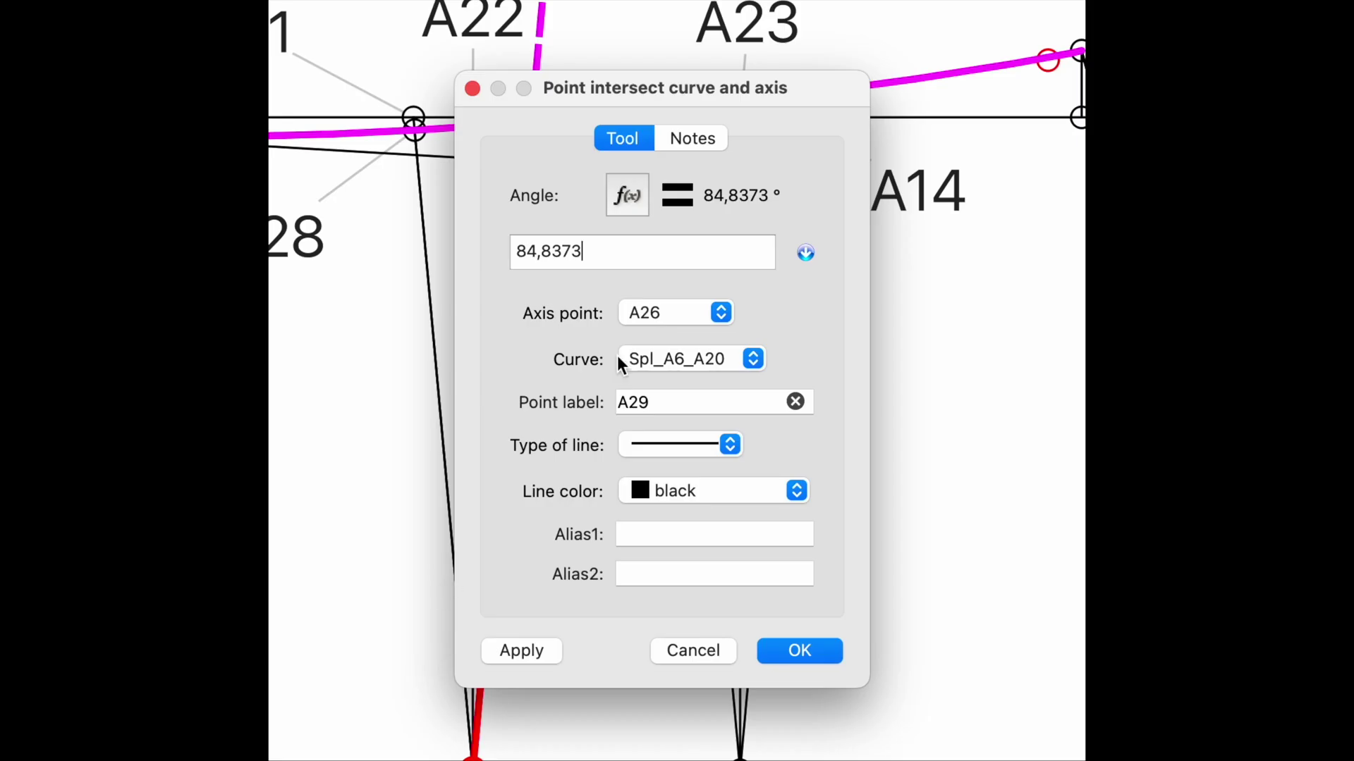
{"action": "left_click", "coordinate": [629, 201]}
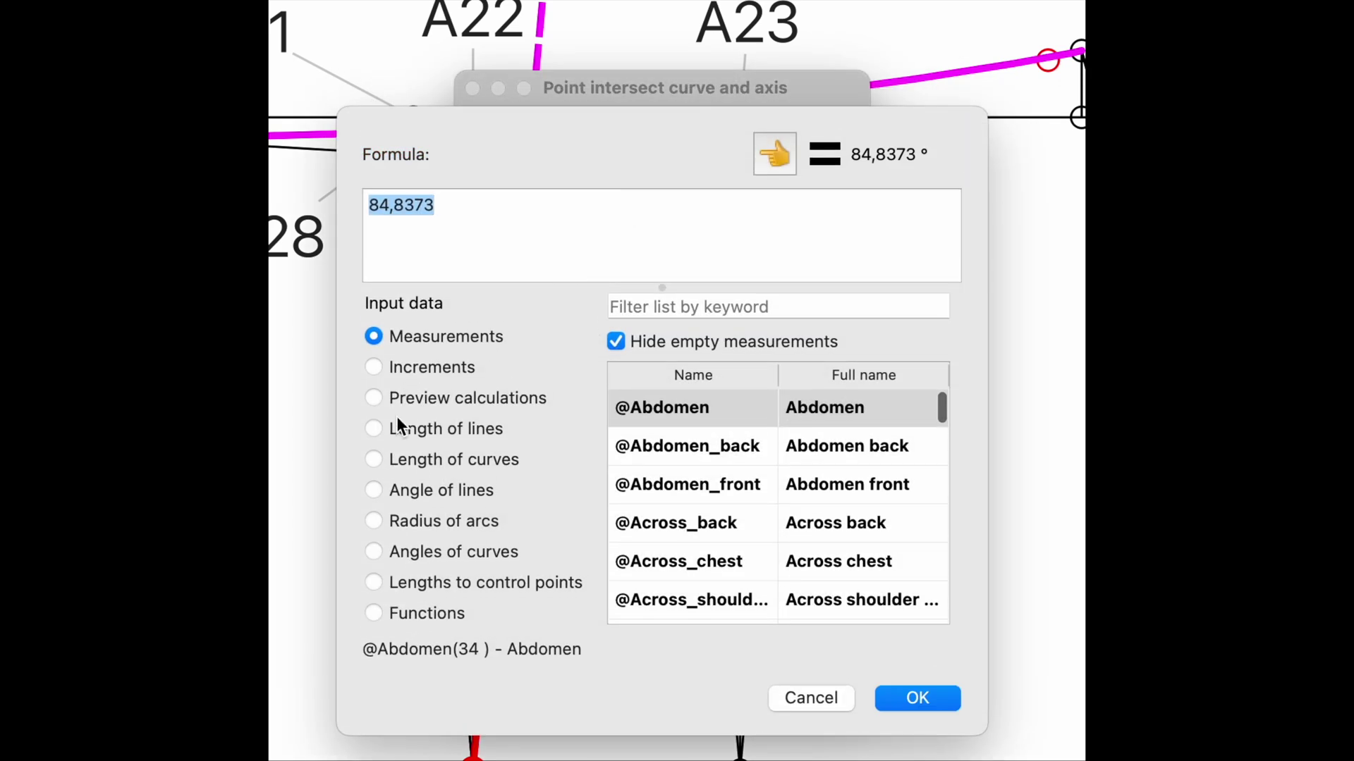
{"action": "left_click", "coordinate": [375, 489]}
{"action": "left_click", "coordinate": [653, 311]}
{"action": "left_click_drag", "start_coordinate": [596, 90], "coordinate": [589, 47]}
{"action": "type", "text": "2"}
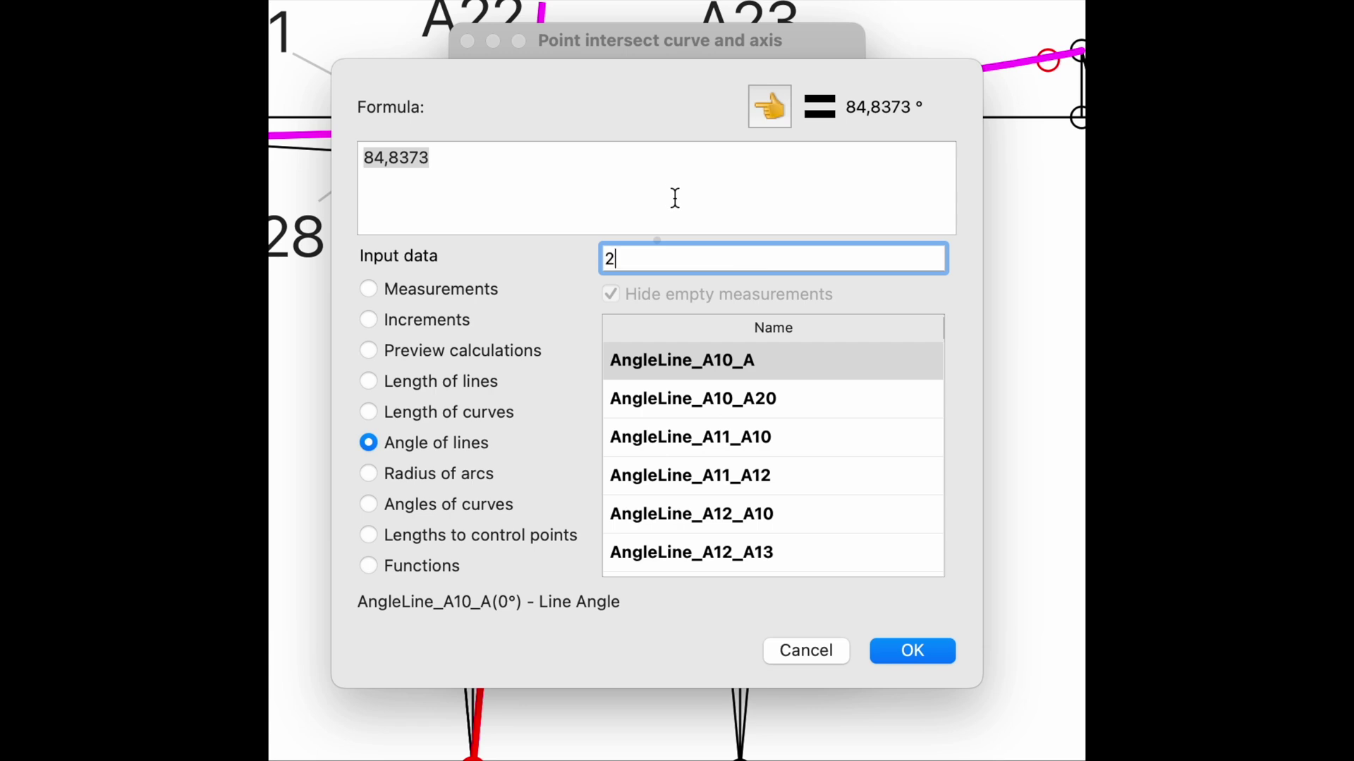
{"action": "type", "text": "6"}
{"action": "left_click", "coordinate": [729, 447]}
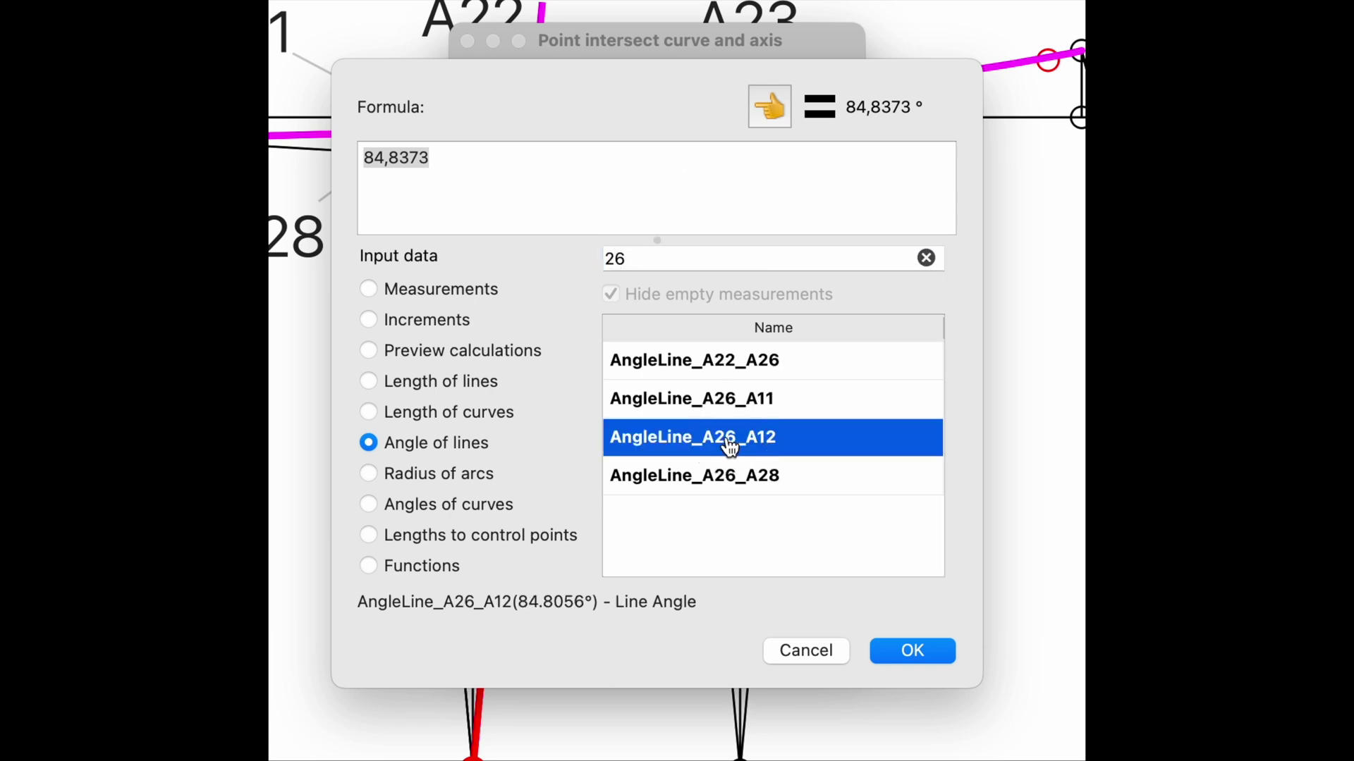
Step: Set the angle of point A29 to the formula AngleLine_A26_A12 and move its label clear of the dart leg
{"action": "left_click", "coordinate": [769, 109]}
{"action": "left_click", "coordinate": [914, 651]}
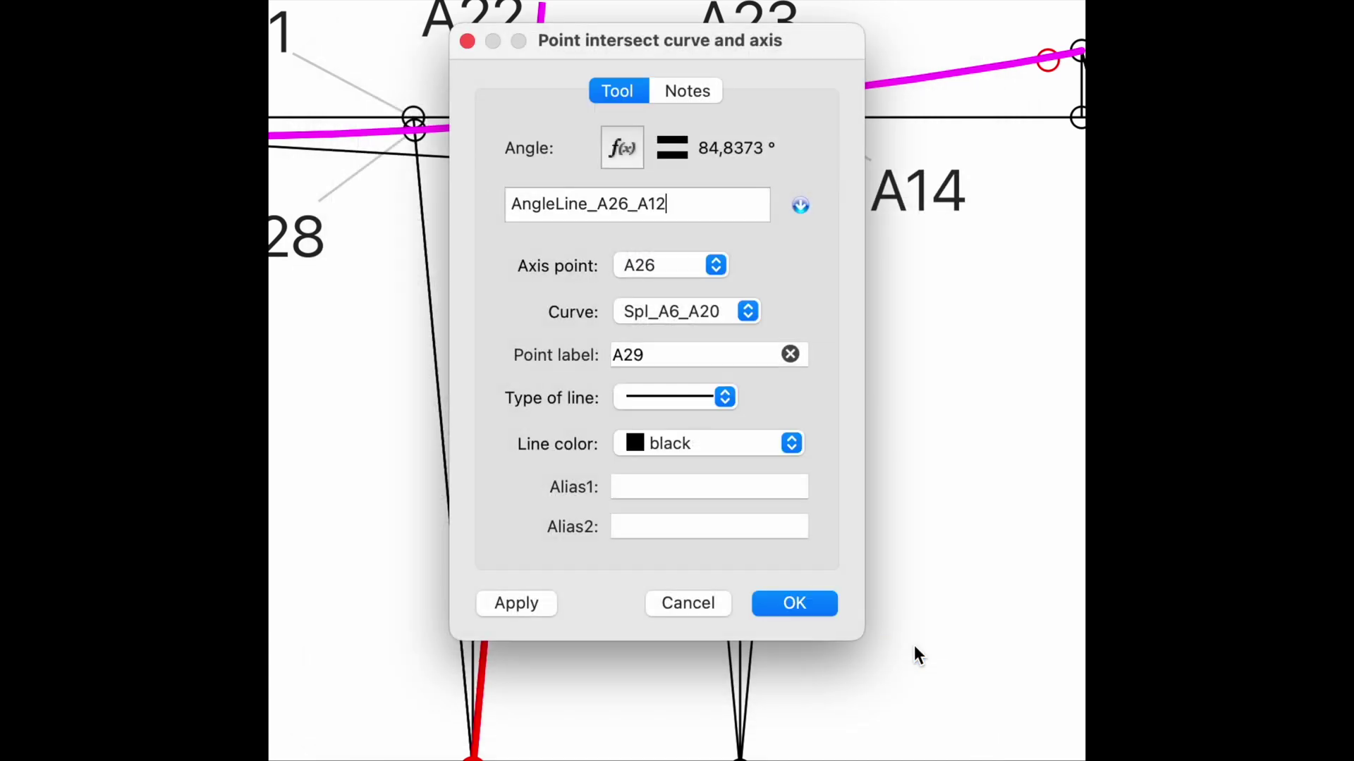
{"action": "left_click", "coordinate": [785, 599]}
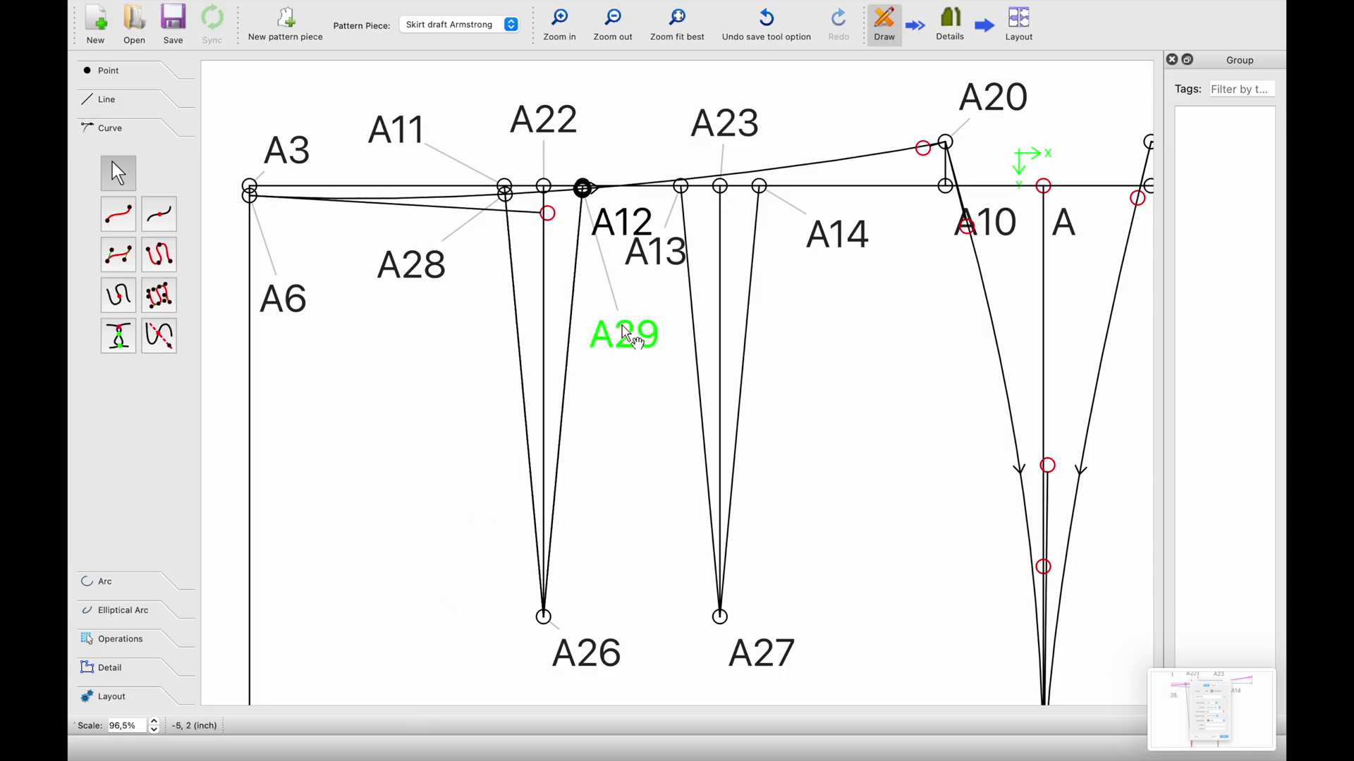
{"action": "left_click_drag", "start_coordinate": [626, 331], "coordinate": [611, 343]}
{"action": "left_click", "coordinate": [622, 291]}
Step: Create a curve-and-axis intersection point on curve Spl_A6_A20 from axis point A27 near A13, and move its label clear
{"action": "scroll", "coordinate": [698, 265], "scroll_direction": "up", "scroll_amount": 2, "text": "ctrl"}
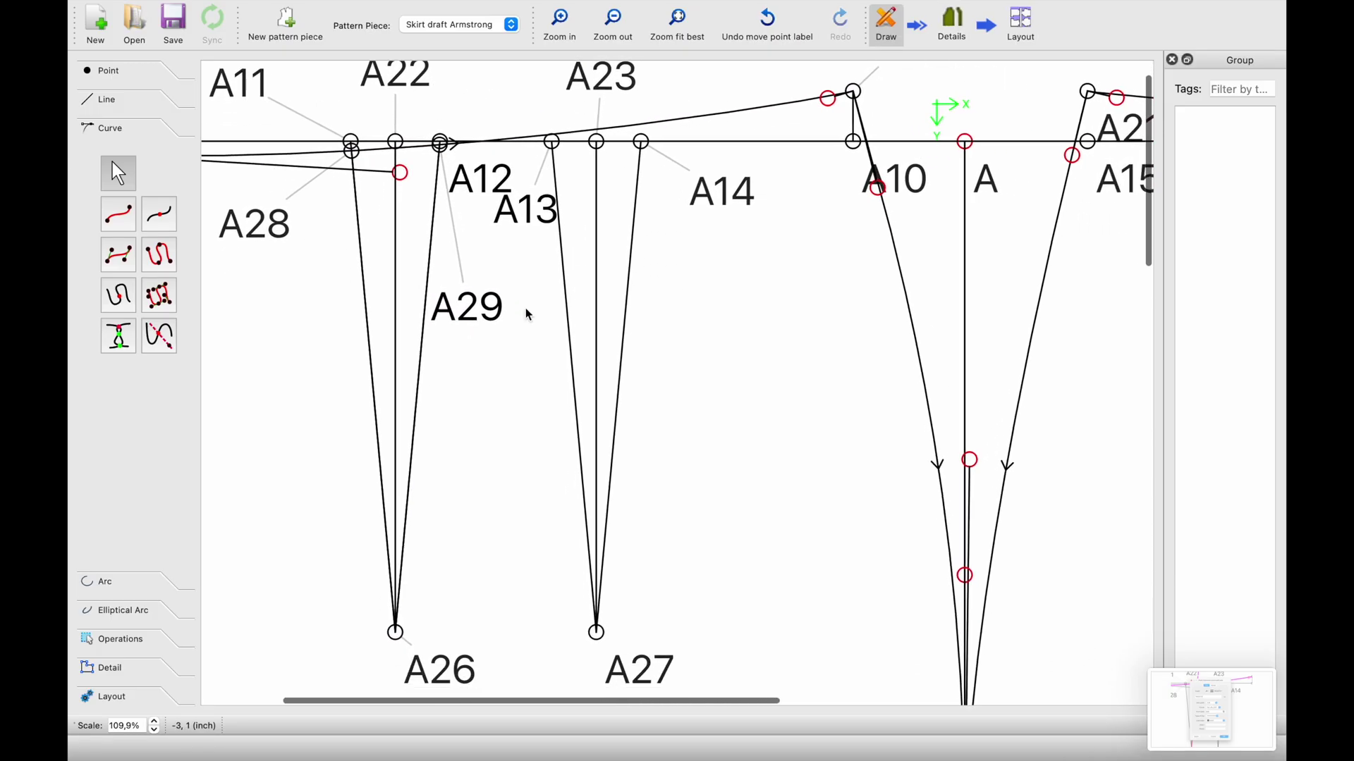
{"action": "left_click", "coordinate": [160, 335]}
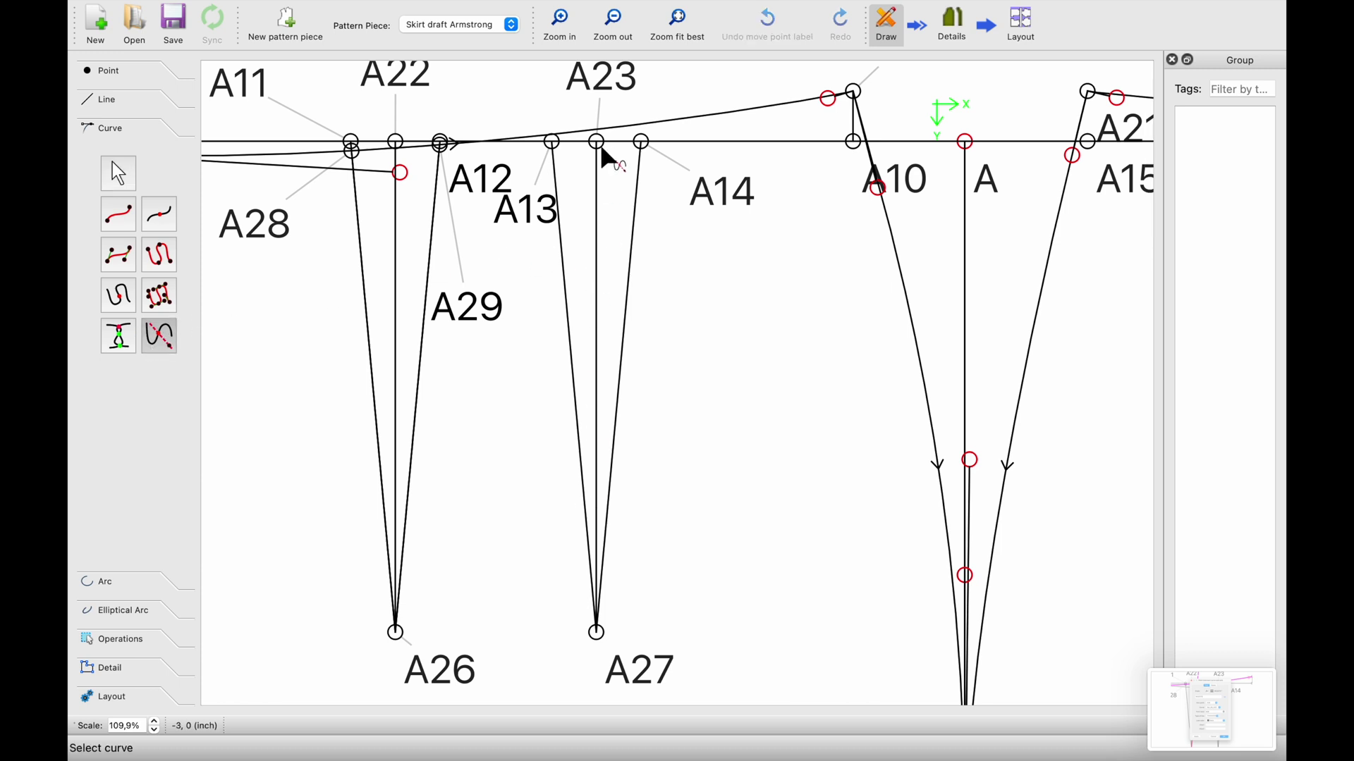
{"action": "left_click", "coordinate": [638, 139]}
{"action": "left_click", "coordinate": [596, 632]}
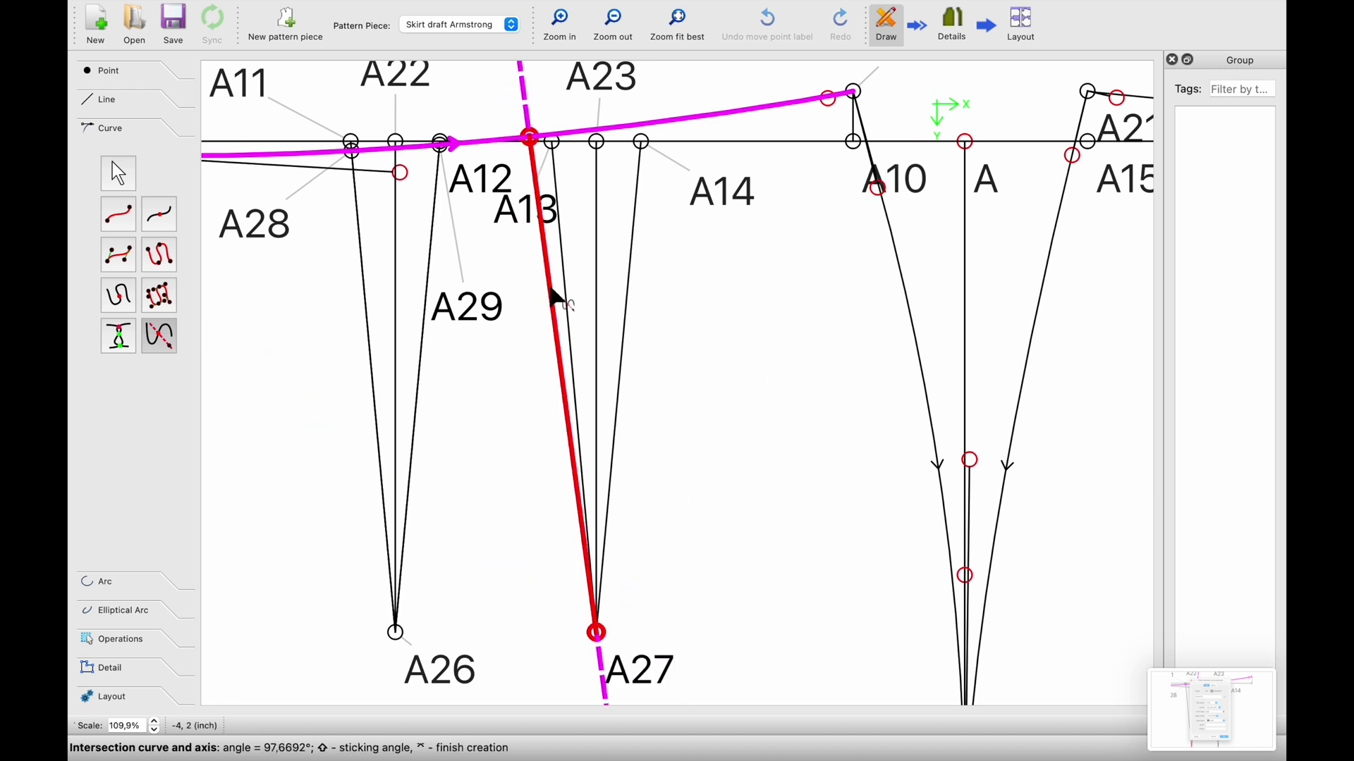
{"action": "left_click", "coordinate": [540, 211]}
{"action": "left_click_drag", "start_coordinate": [589, 182], "coordinate": [617, 243]}
Step: Set the angle of point A30 to the line angle AngleLine_A27_A13
{"action": "right_click", "coordinate": [611, 245]}
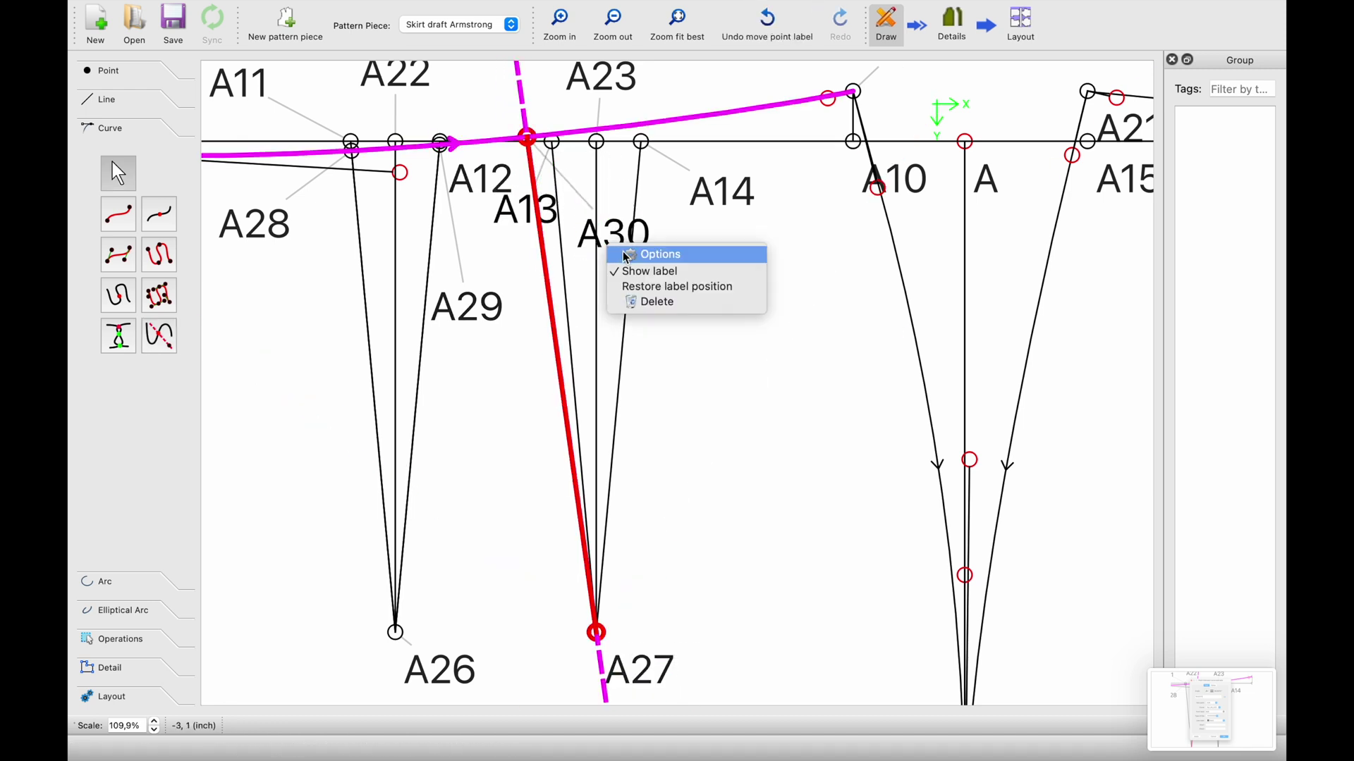
{"action": "left_click", "coordinate": [627, 255]}
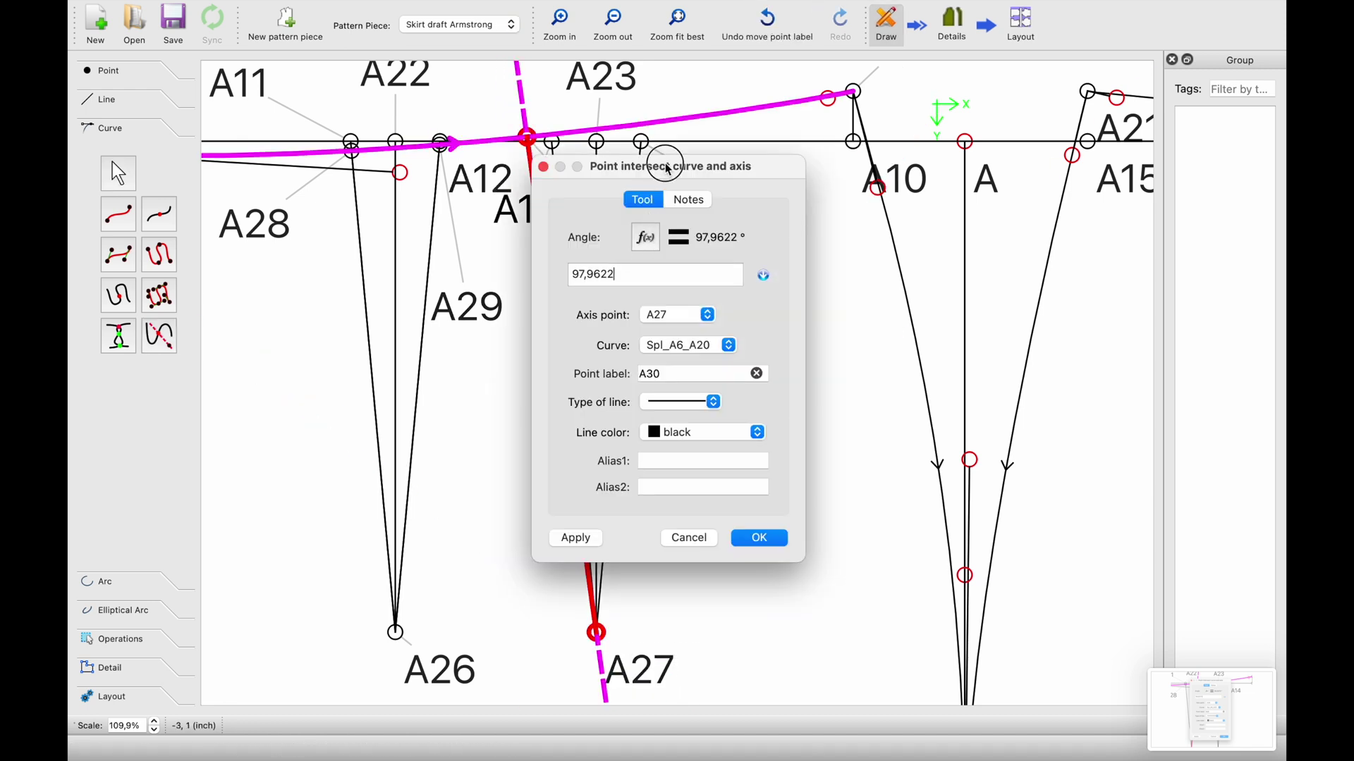
{"action": "left_click_drag", "start_coordinate": [666, 165], "coordinate": [809, 154]}
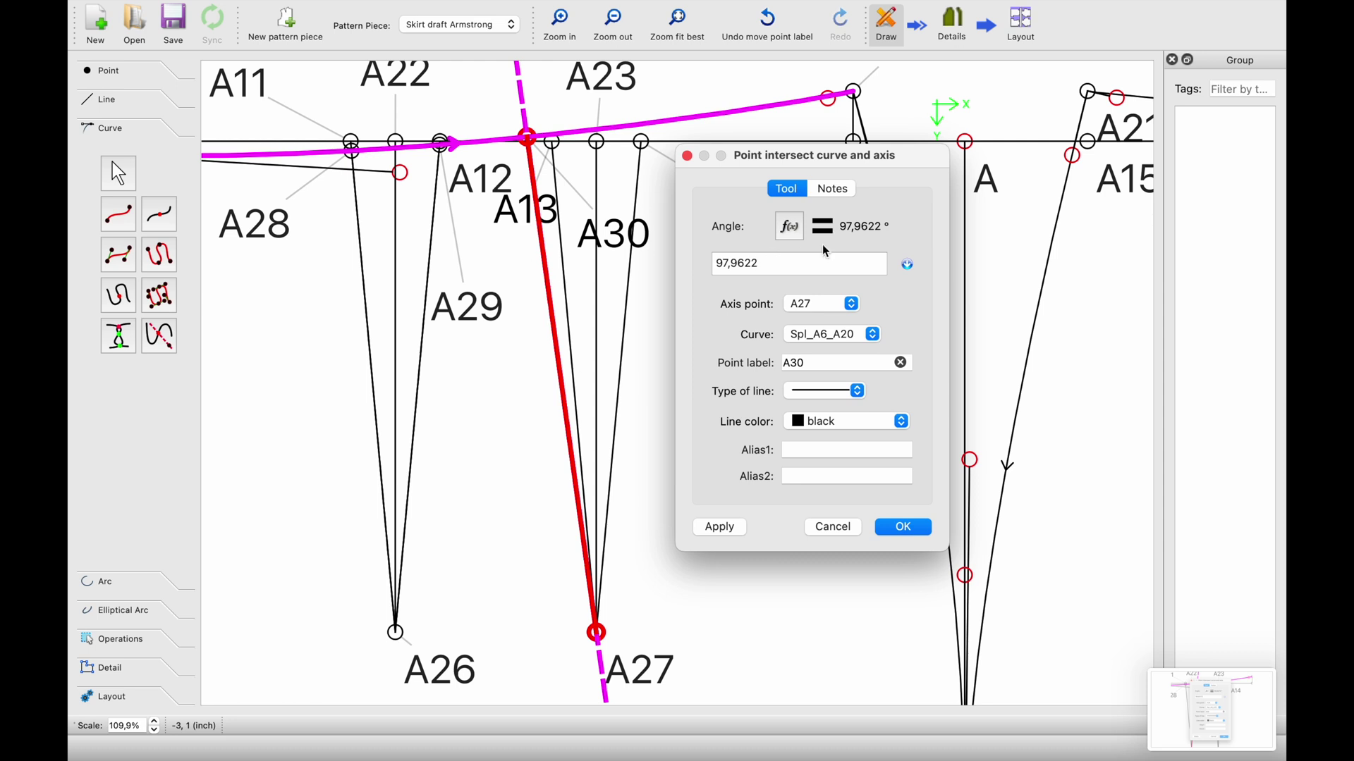
{"action": "left_click", "coordinate": [790, 226]}
{"action": "left_click", "coordinate": [623, 422]}
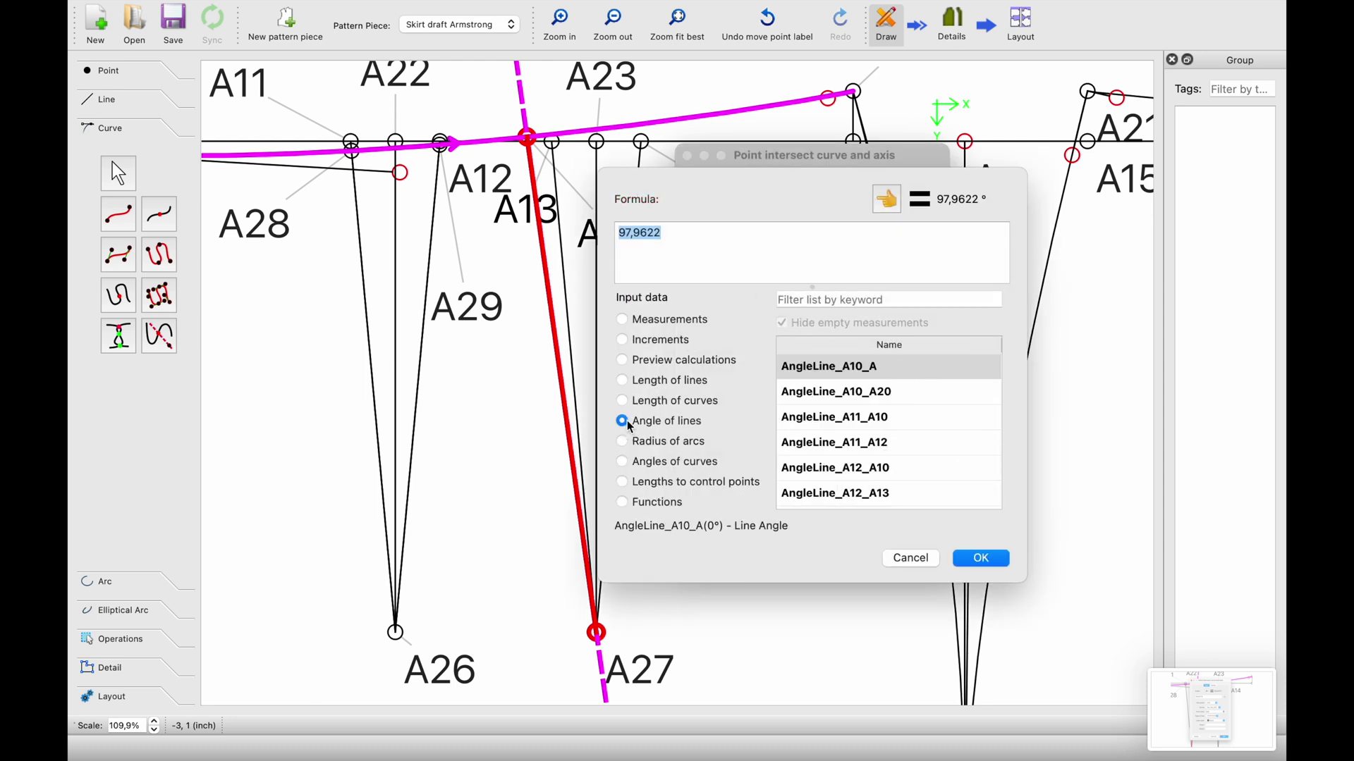
{"action": "type", "text": "27"}
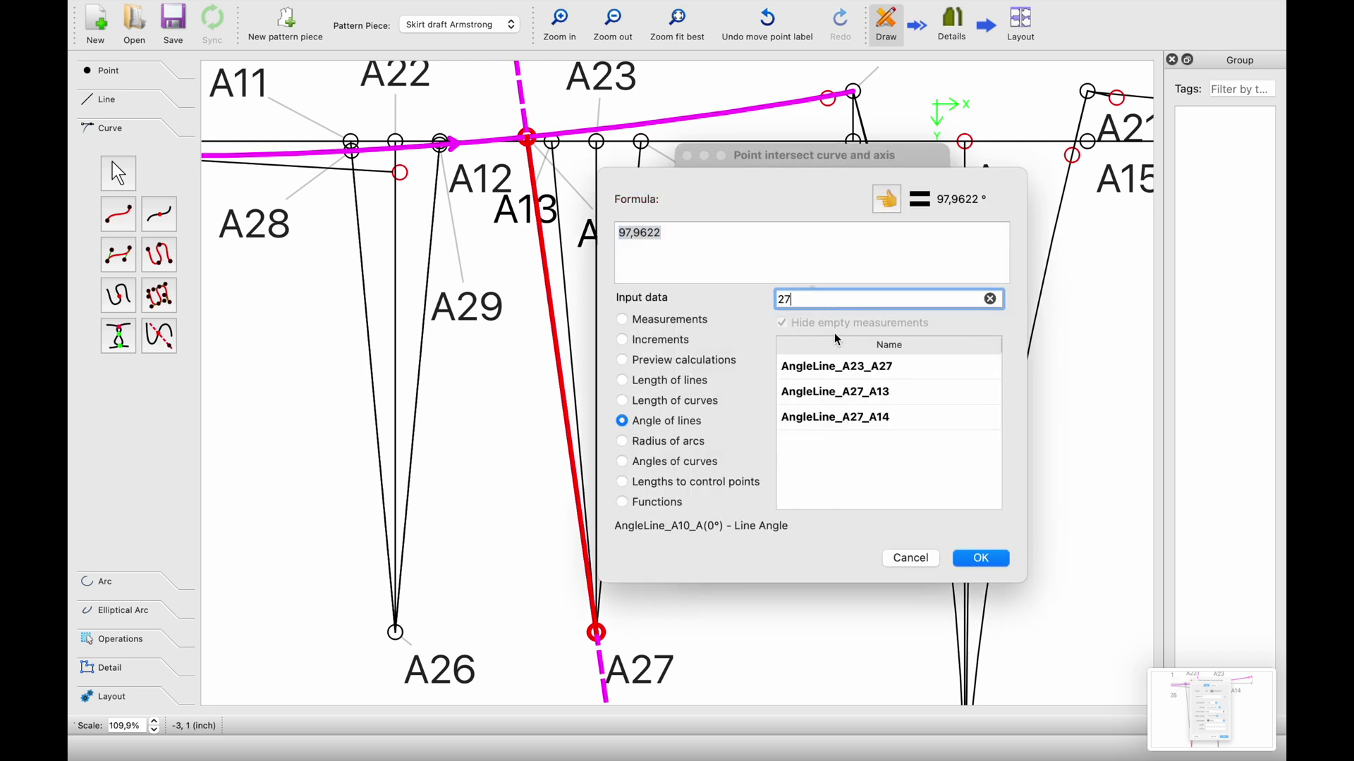
{"action": "double_click", "coordinate": [881, 392]}
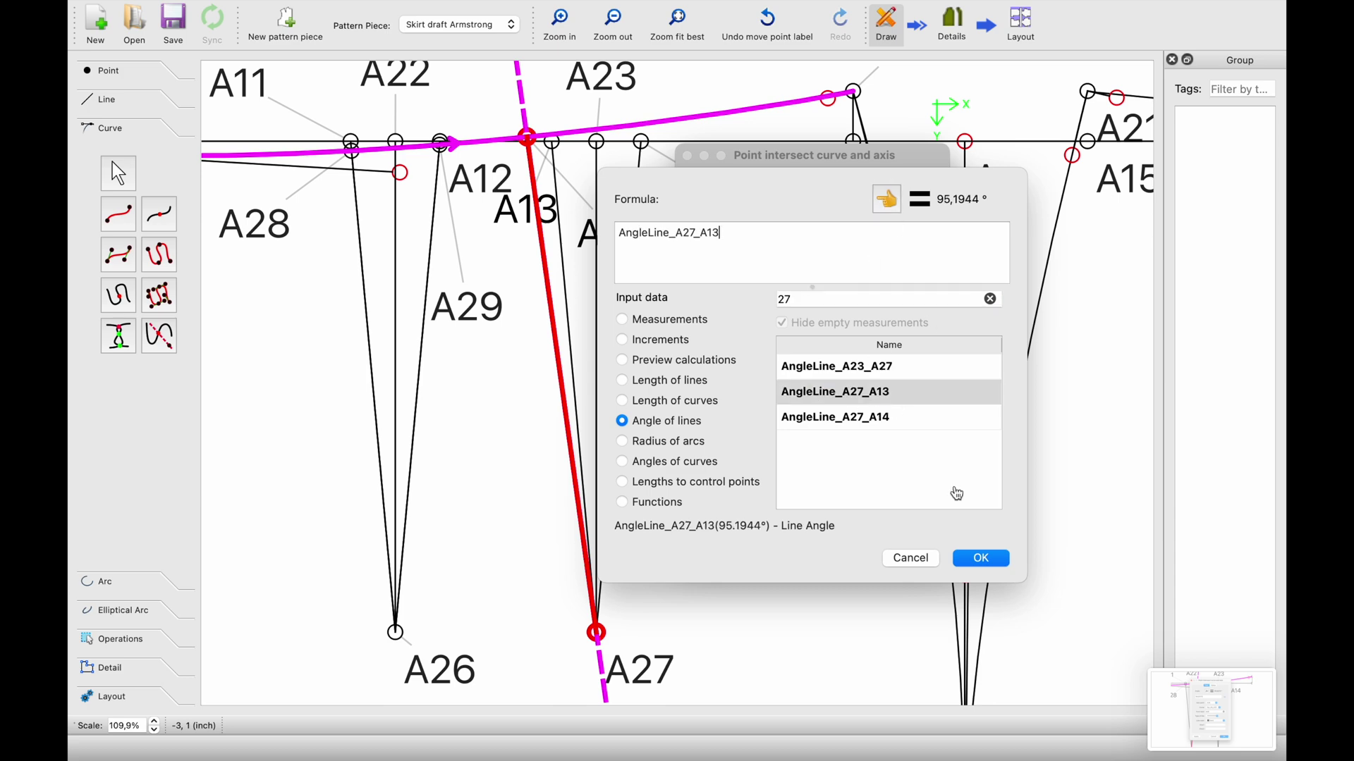
{"action": "left_click", "coordinate": [980, 561]}
{"action": "left_click", "coordinate": [904, 526]}
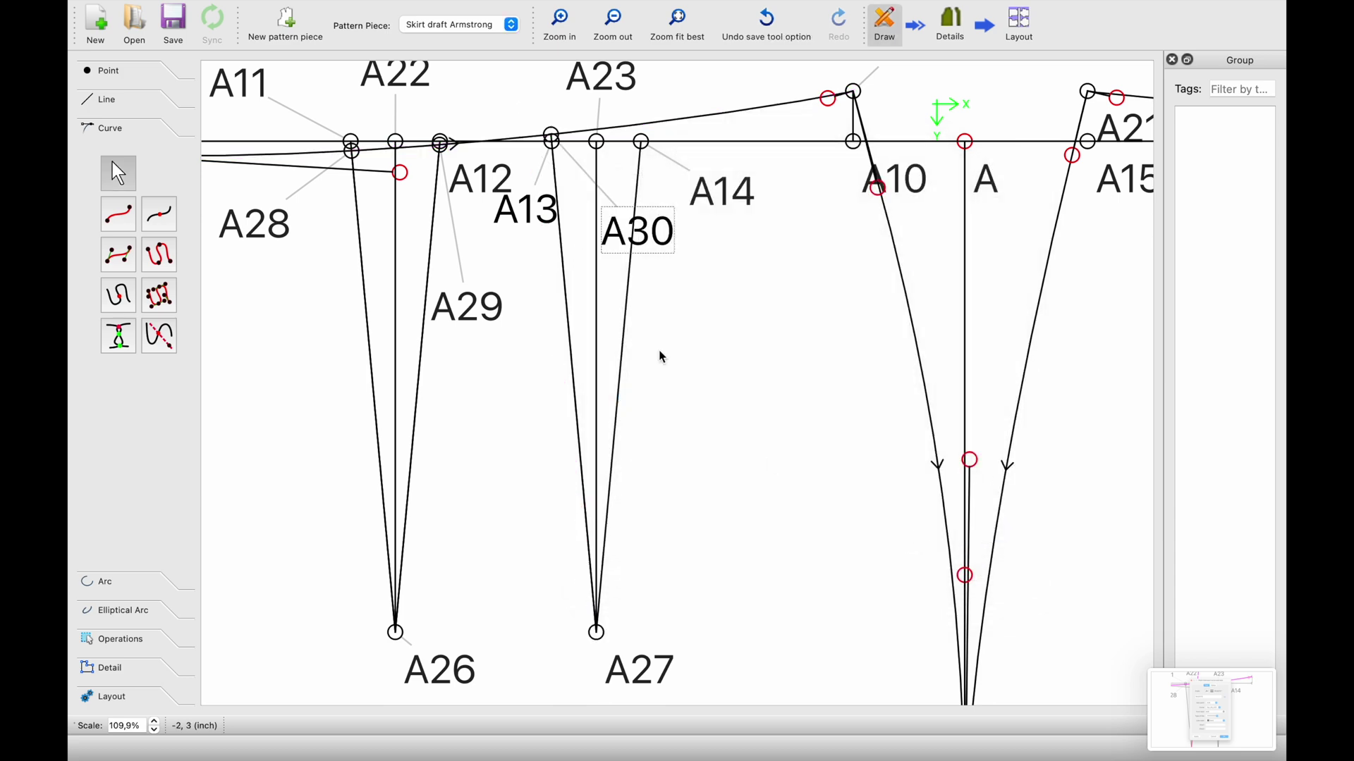
Step: Move the A30 label above the waist curve, beside the A23 label
{"action": "scroll", "coordinate": [545, 169], "scroll_direction": "up", "scroll_amount": 4, "text": "ctrl"}
{"action": "scroll", "coordinate": [544, 169], "scroll_direction": "down", "scroll_amount": 2, "text": "ctrl"}
{"action": "left_click_drag", "start_coordinate": [644, 247], "coordinate": [514, 99]}
{"action": "scroll", "coordinate": [727, 332], "scroll_direction": "down", "scroll_amount": 3, "text": "ctrl"}
{"action": "scroll", "coordinate": [726, 332], "scroll_direction": "down", "scroll_amount": 2}
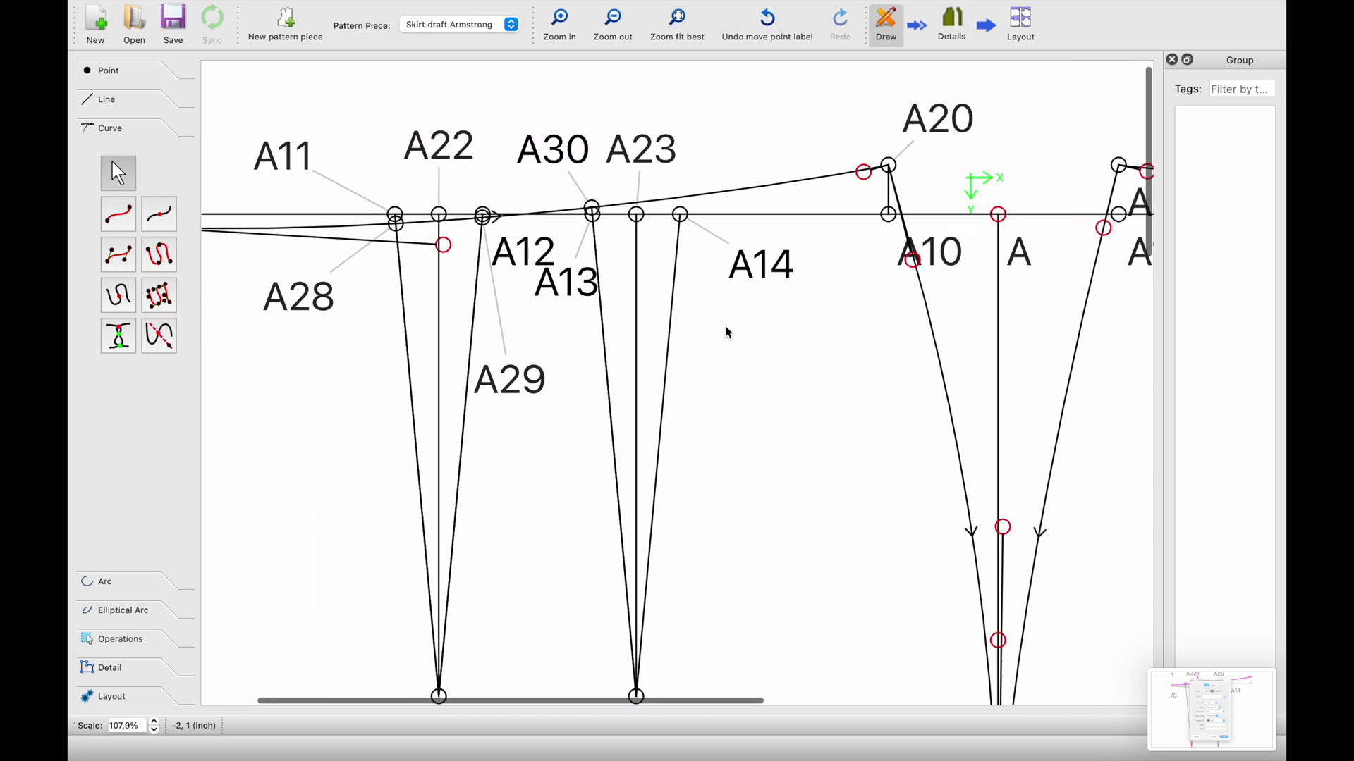
Step: Create a curve-and-axis intersection point on curve Spl_A6_A20 from axis point A27 near A14, and move its label below A14
{"action": "left_click", "coordinate": [158, 335]}
{"action": "scroll", "coordinate": [529, 355], "scroll_direction": "down", "scroll_amount": 1}
{"action": "left_click", "coordinate": [713, 174]}
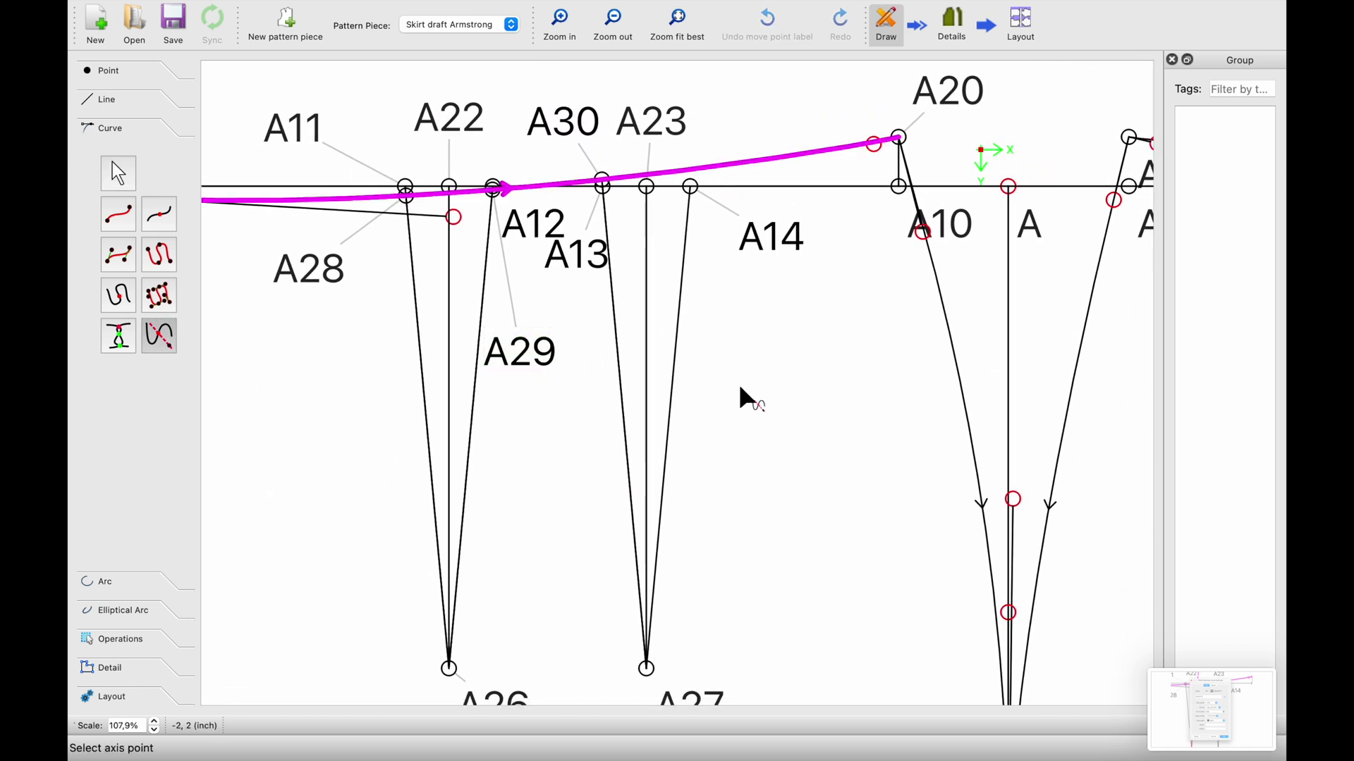
{"action": "scroll", "coordinate": [743, 393], "scroll_direction": "down", "scroll_amount": 1}
{"action": "left_click", "coordinate": [699, 672]}
{"action": "left_click", "coordinate": [705, 201]}
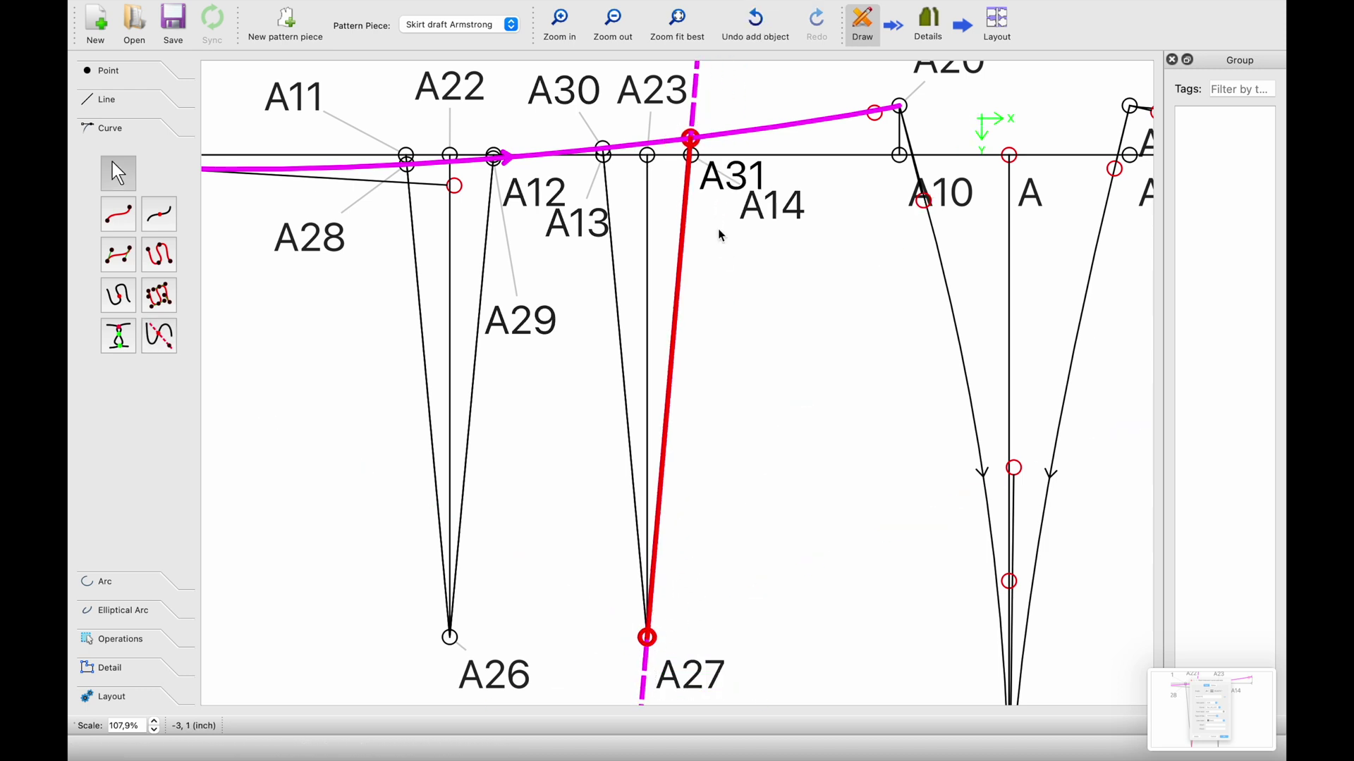
{"action": "left_click_drag", "start_coordinate": [728, 187], "coordinate": [725, 262]}
Step: Set the angle of point A31 to the line angle AngleLine_A27_A14
{"action": "right_click", "coordinate": [725, 264]}
{"action": "left_click", "coordinate": [740, 276]}
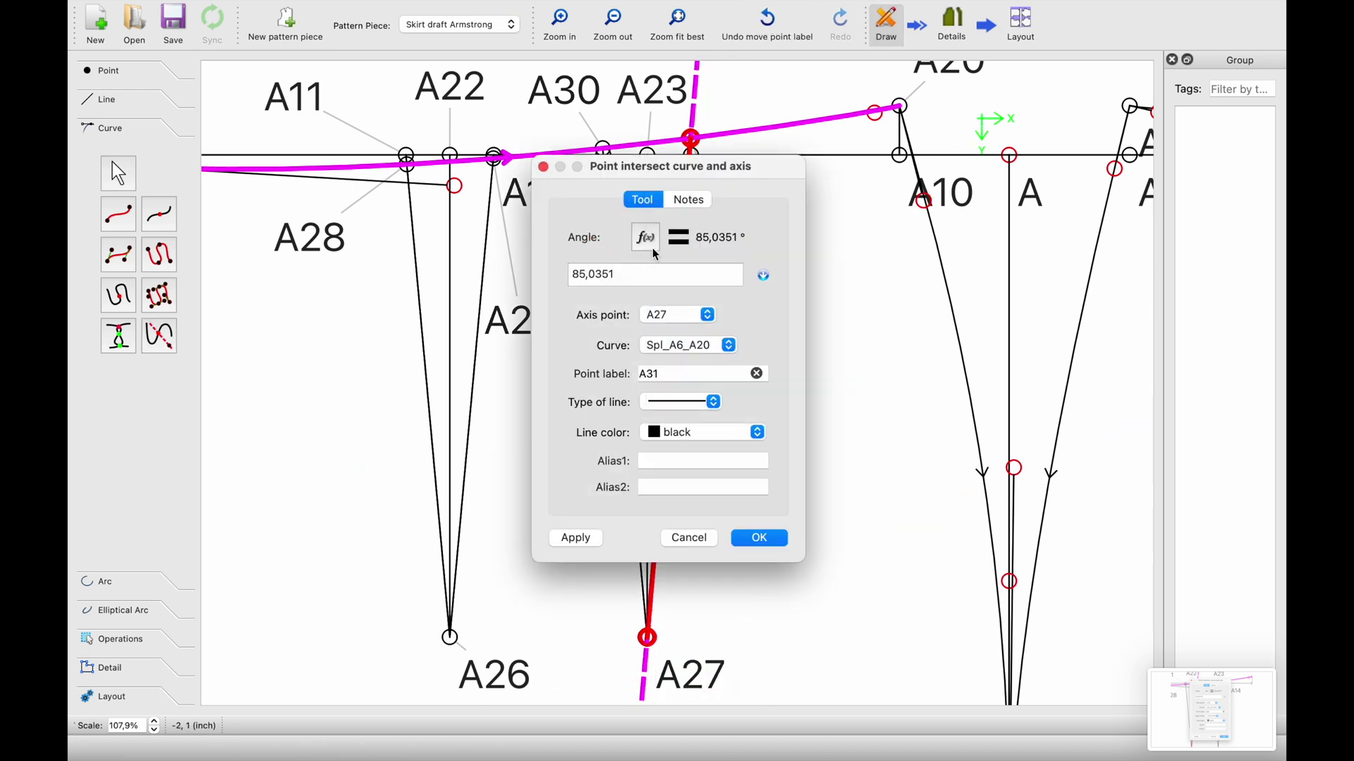
{"action": "left_click", "coordinate": [643, 232]}
{"action": "left_click", "coordinate": [479, 431]}
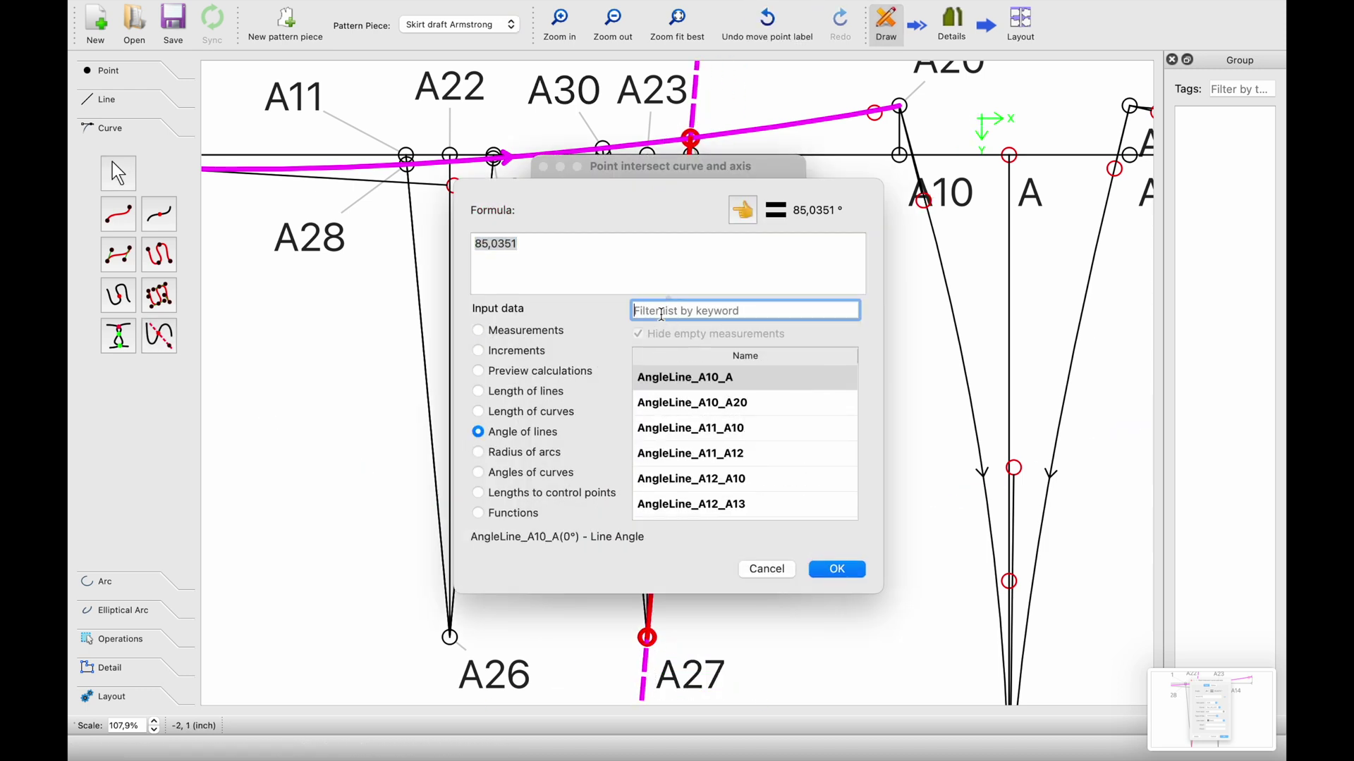
{"action": "type", "text": "27"}
{"action": "double_click", "coordinate": [724, 429]}
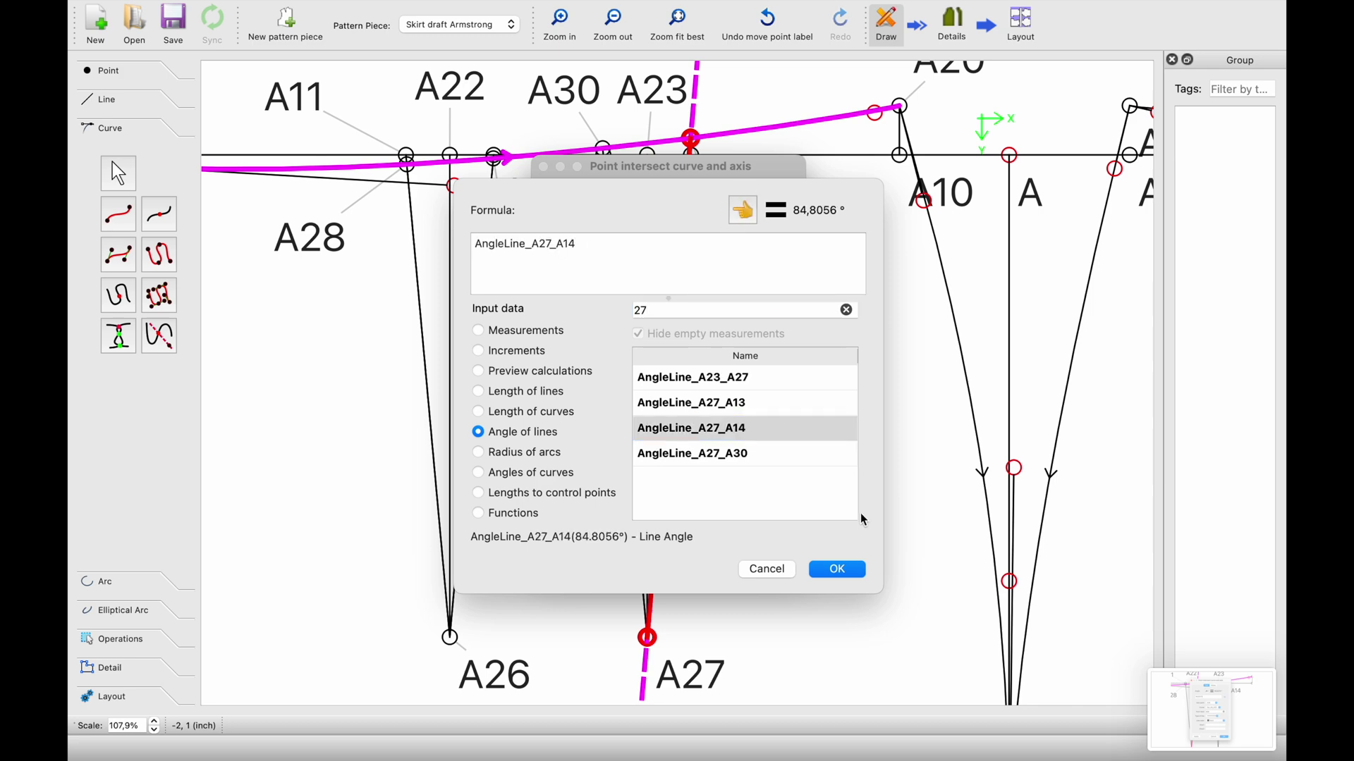
{"action": "left_click", "coordinate": [840, 569]}
{"action": "left_click", "coordinate": [760, 538]}
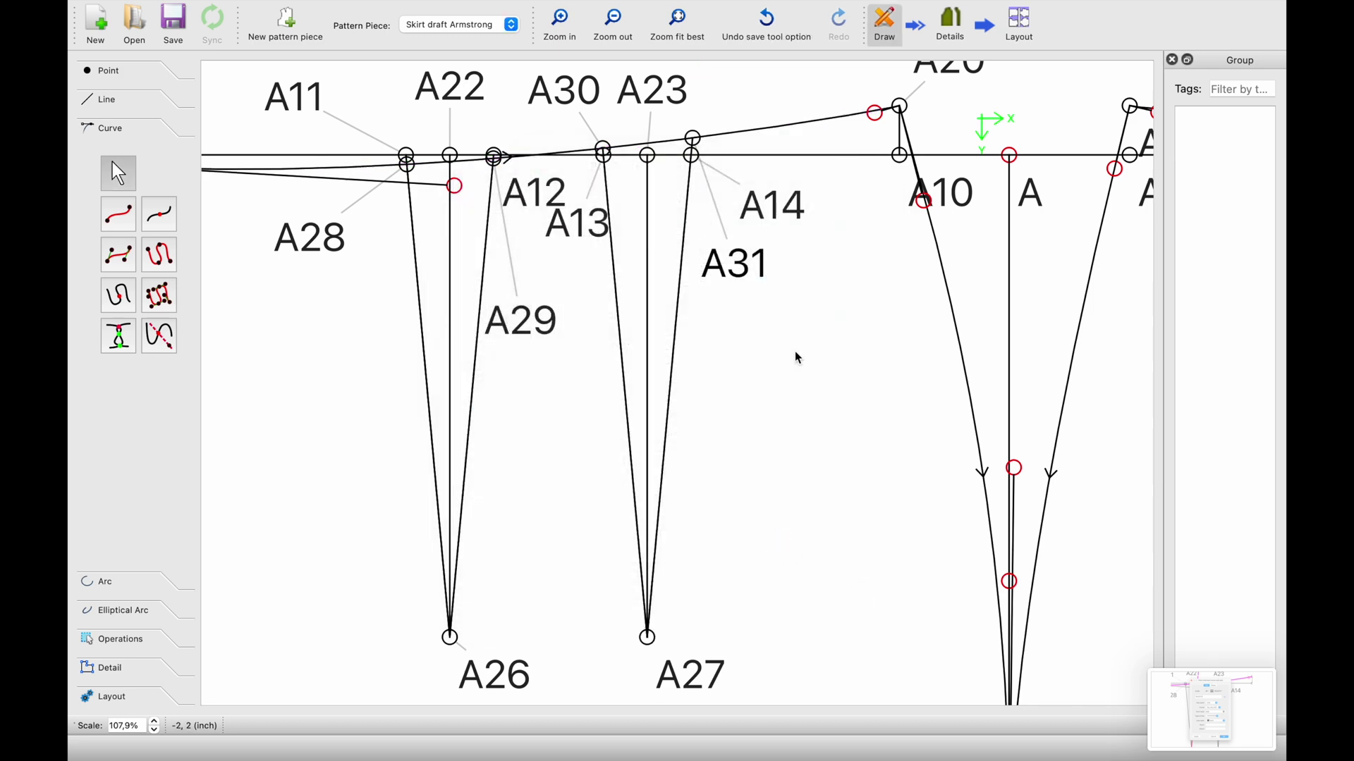
Step: Move the A31 label above the waist curve, beside the A23 label
{"action": "left_click_drag", "start_coordinate": [750, 282], "coordinate": [754, 116]}
{"action": "scroll", "coordinate": [751, 303], "scroll_direction": "down", "scroll_amount": 2}
{"action": "scroll", "coordinate": [590, 340], "scroll_direction": "up", "scroll_amount": 4}
{"action": "scroll", "coordinate": [505, 327], "scroll_direction": "down", "scroll_amount": 3}
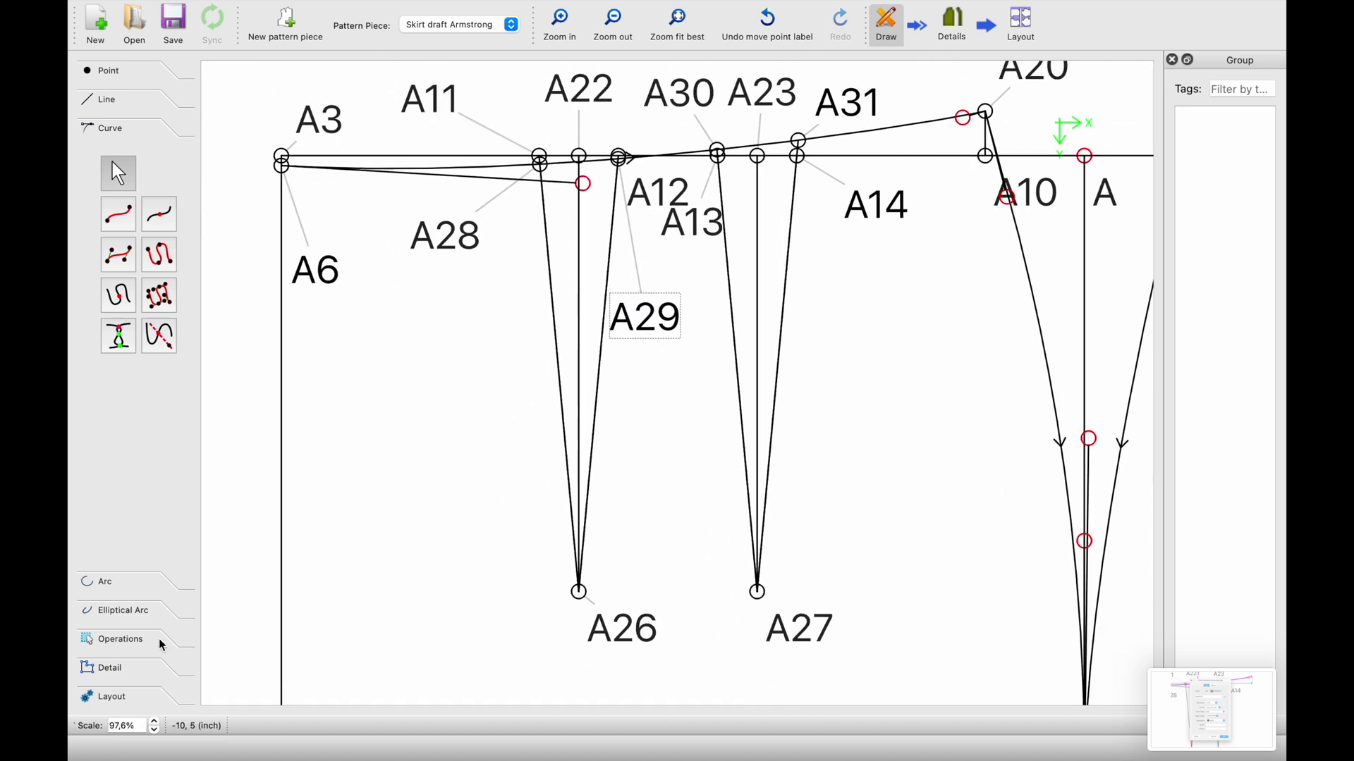
Step: Draw a straight line from dart point A26 to A28
{"action": "left_click", "coordinate": [117, 106]}
{"action": "left_click", "coordinate": [119, 186]}
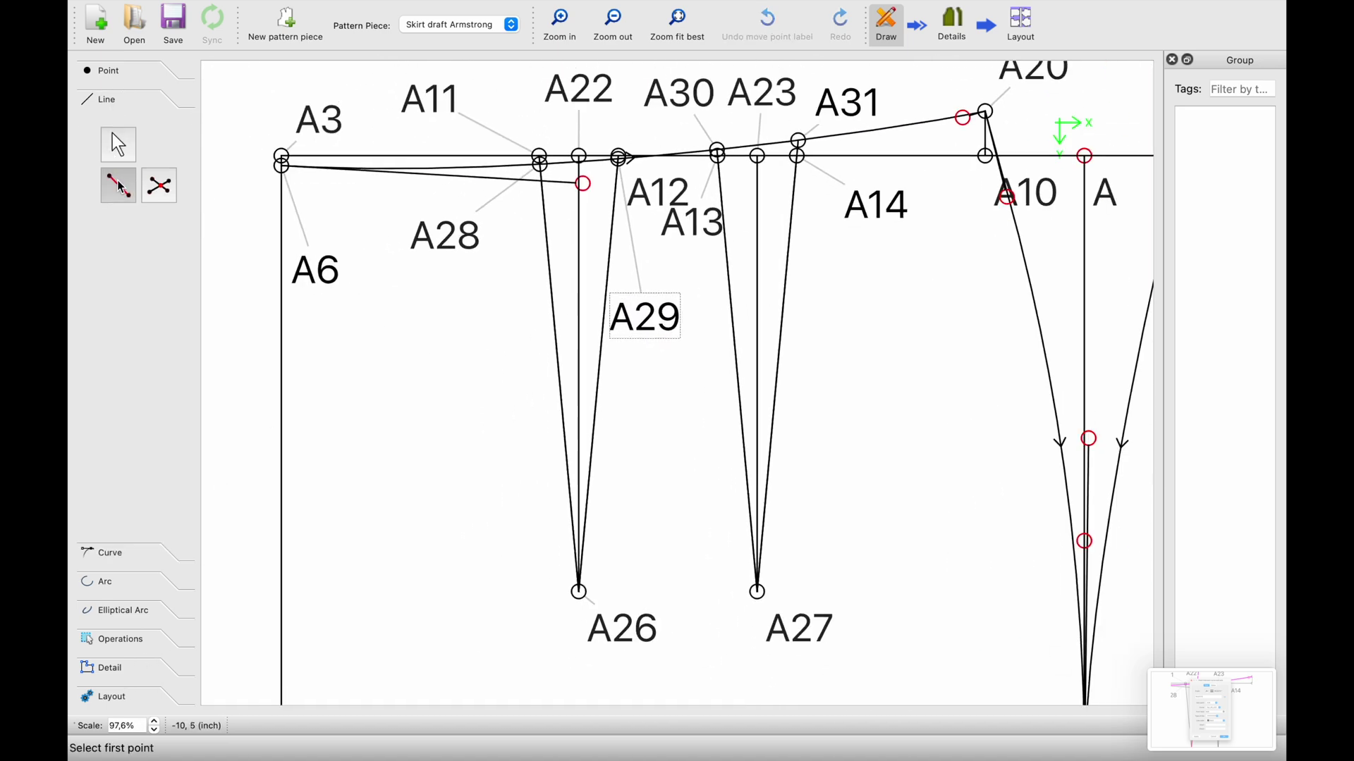
{"action": "left_click", "coordinate": [620, 640]}
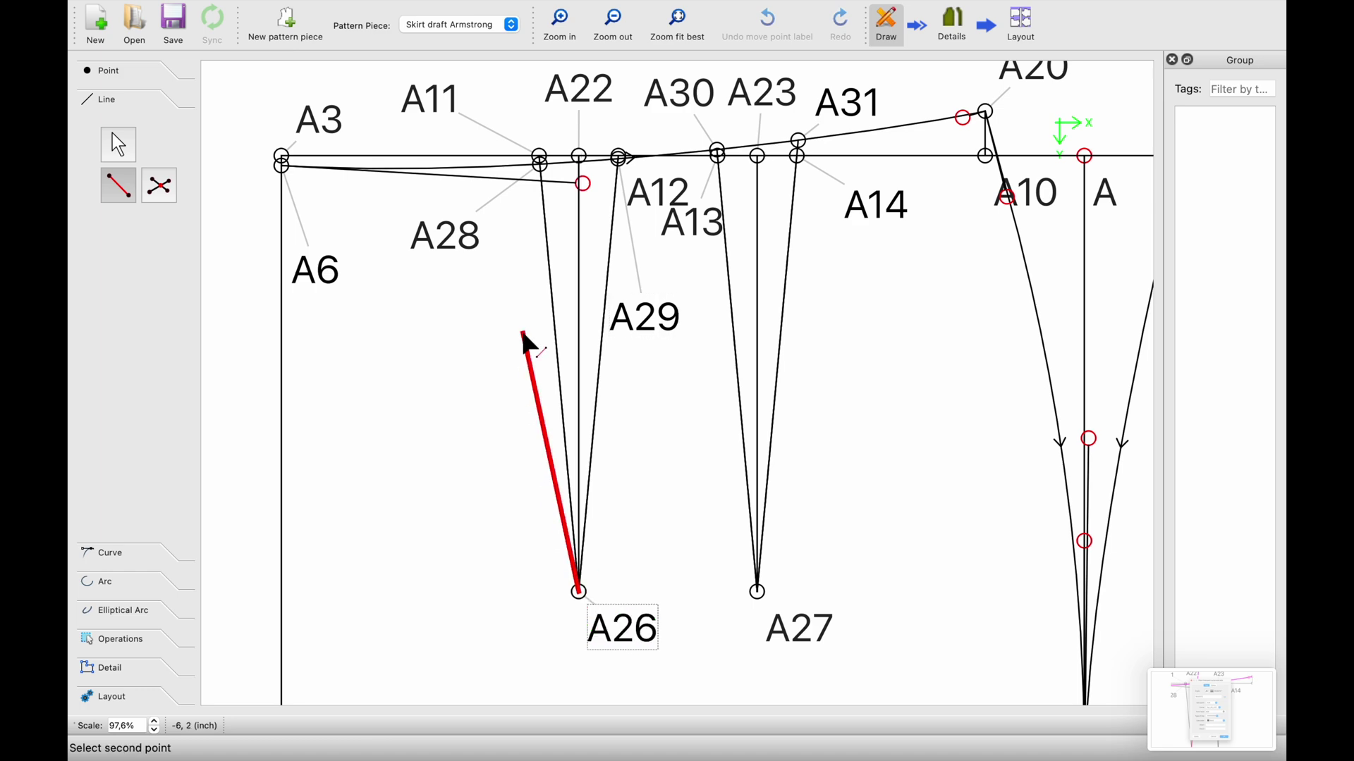
{"action": "scroll", "coordinate": [537, 219], "scroll_direction": "up", "scroll_amount": 12}
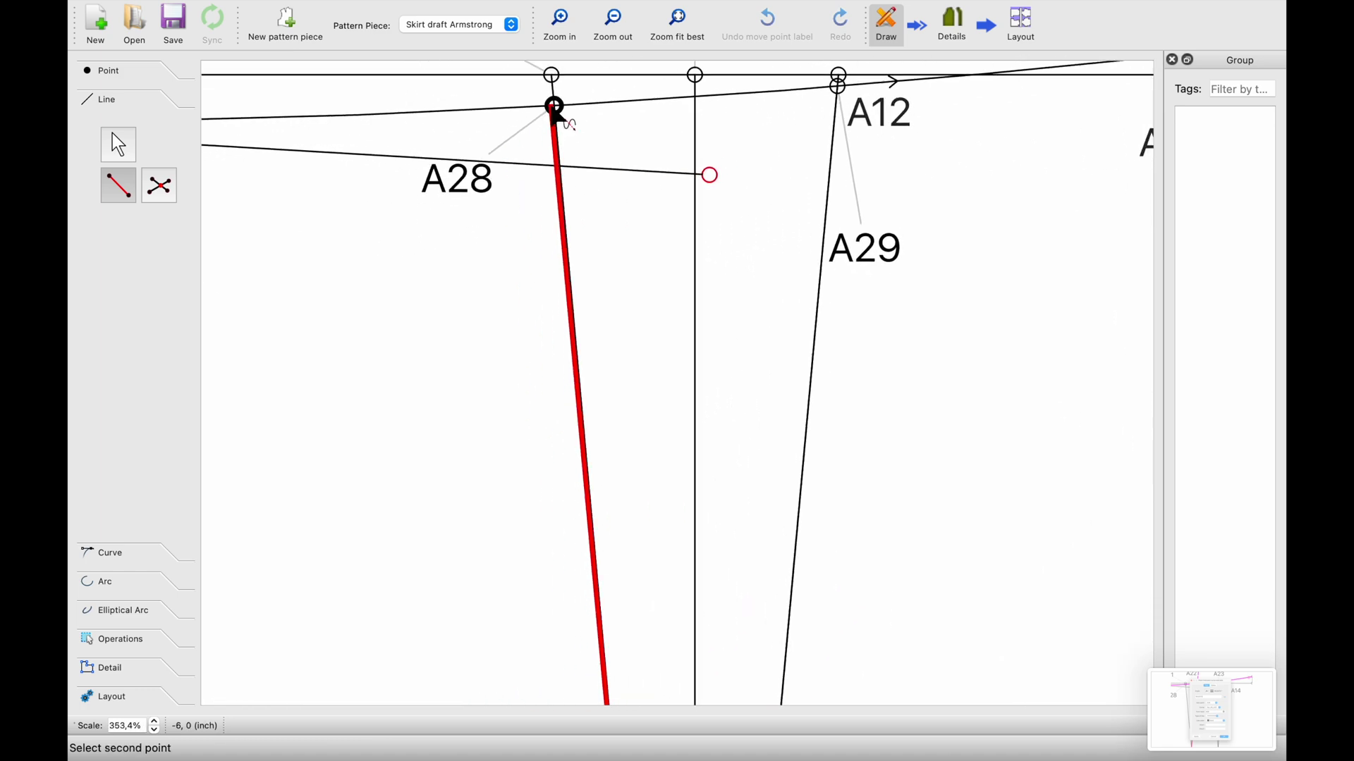
{"action": "left_click", "coordinate": [553, 105]}
{"action": "scroll", "coordinate": [552, 265], "scroll_direction": "down", "scroll_amount": 6}
{"action": "scroll", "coordinate": [552, 270], "scroll_direction": "down", "scroll_amount": 6}
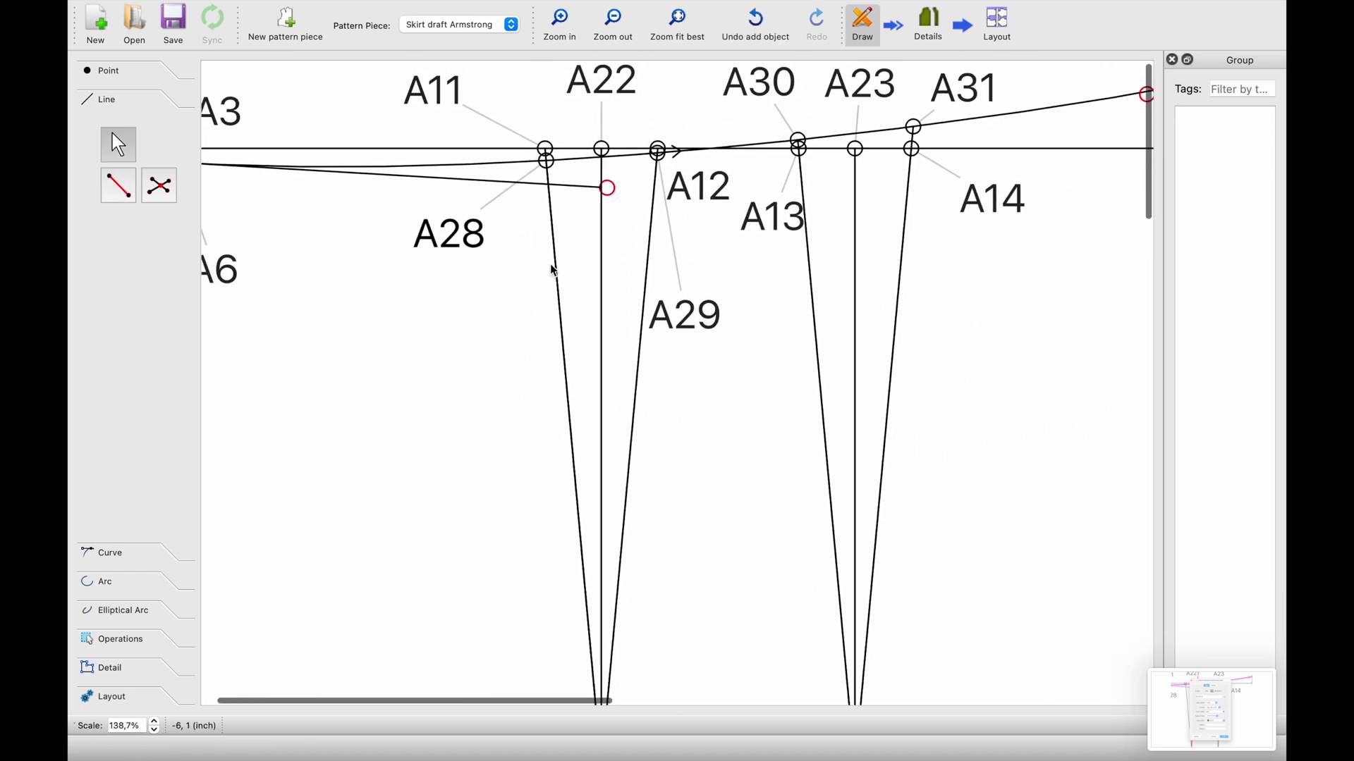
Step: Draw a straight line from dart point A26 to A29
{"action": "left_click", "coordinate": [120, 189]}
{"action": "left_click", "coordinate": [635, 683]}
{"action": "scroll", "coordinate": [634, 282], "scroll_direction": "up", "scroll_amount": 7}
{"action": "left_click", "coordinate": [624, 291]}
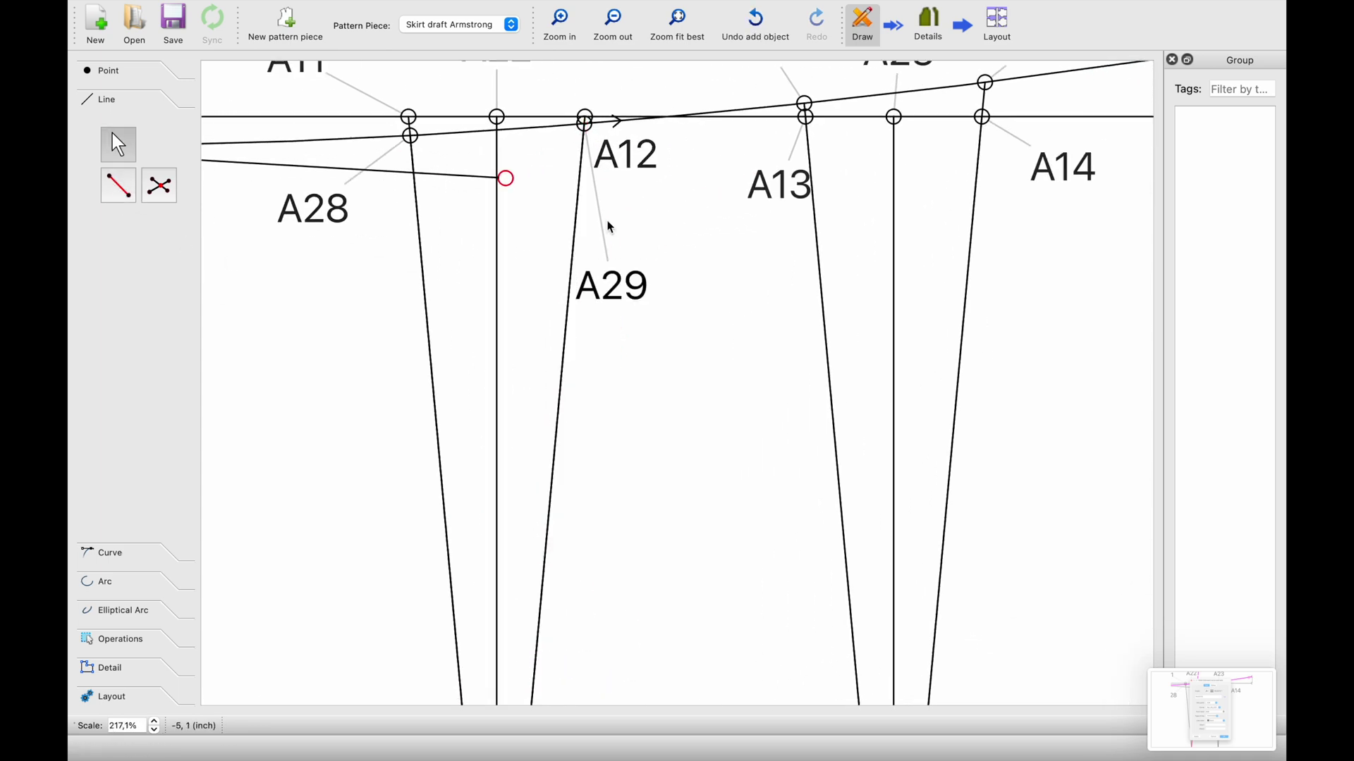
{"action": "scroll", "coordinate": [502, 266], "scroll_direction": "down", "scroll_amount": 2}
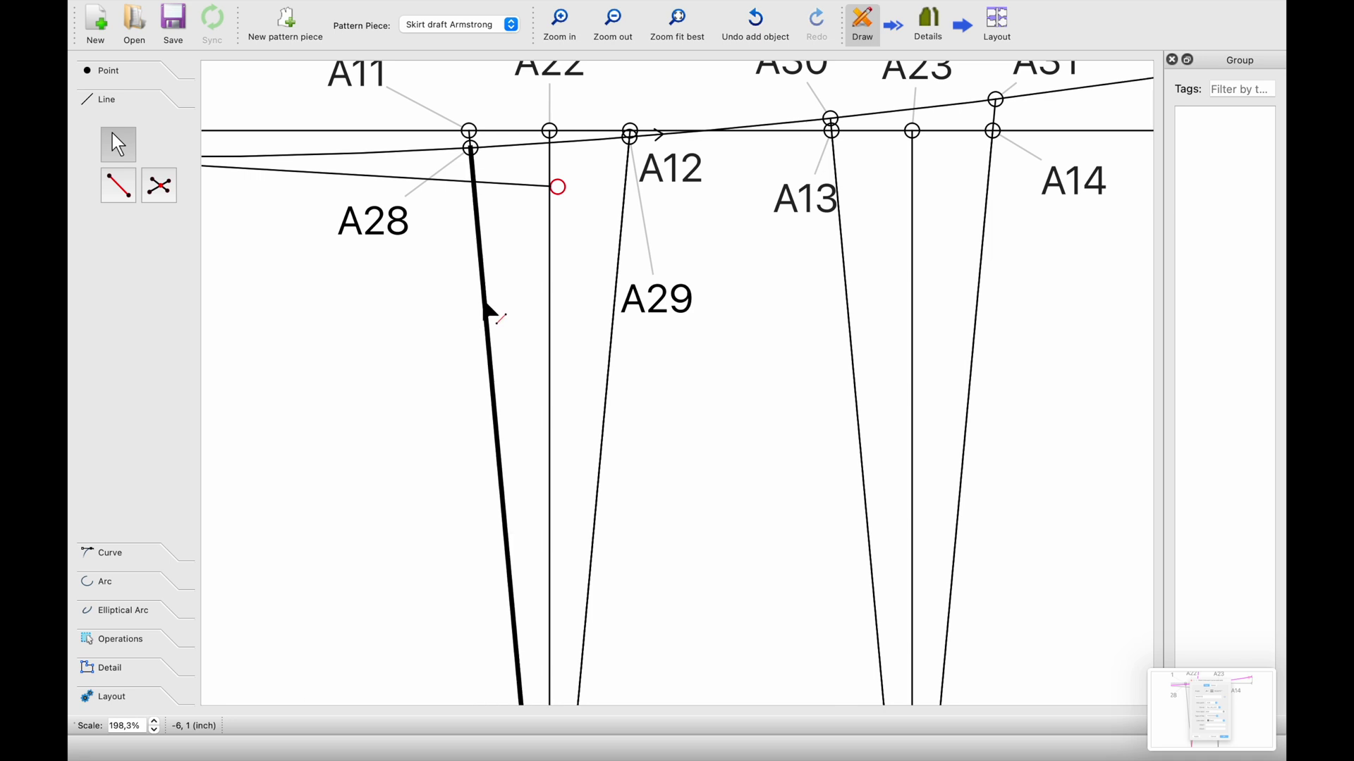
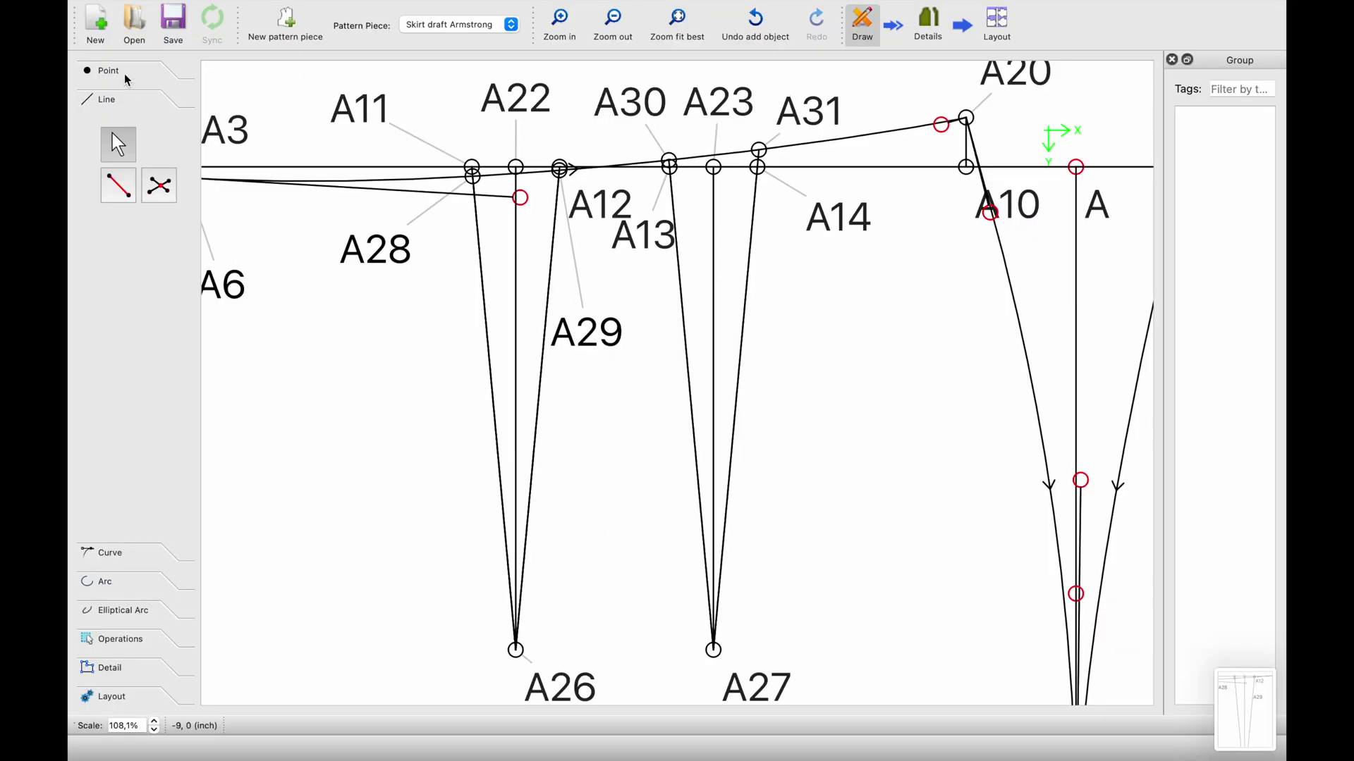
Step: Add a point at distance along the line from A26 through A28, with its length set to Line_A26_A29
{"action": "left_click", "coordinate": [159, 156]}
{"action": "left_click", "coordinate": [564, 688]}
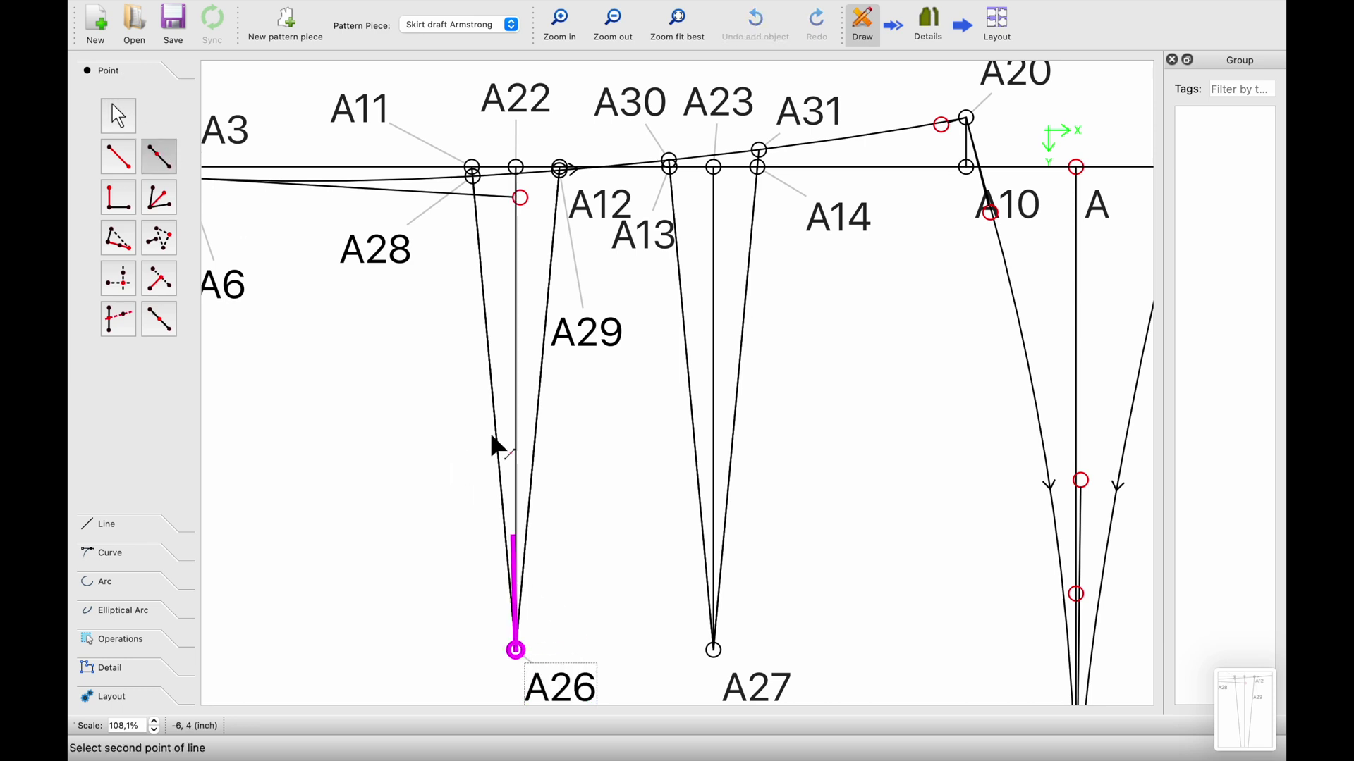
{"action": "left_click", "coordinate": [403, 249]}
{"action": "left_click", "coordinate": [426, 159]}
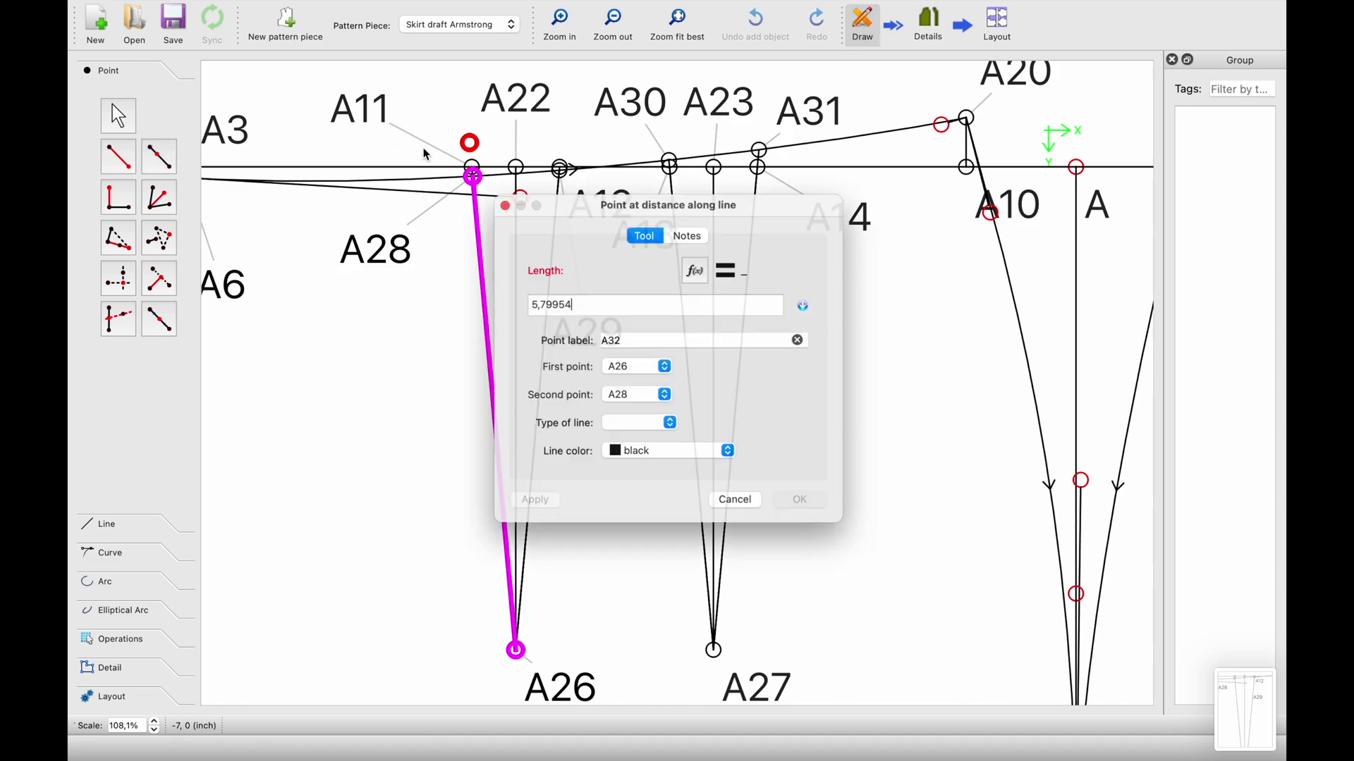
{"action": "mouse_move", "coordinate": [627, 145]}
{"action": "left_mouse_down"}
{"action": "mouse_move", "coordinate": [1075, 146]}
{"action": "mouse_move", "coordinate": [1052, 163]}
{"action": "mouse_move", "coordinate": [662, 152]}
{"action": "mouse_move", "coordinate": [634, 134]}
{"action": "left_mouse_up"}
{"action": "left_click", "coordinate": [706, 240]}
{"action": "left_click", "coordinate": [388, 473]}
{"action": "left_click", "coordinate": [705, 351]}
{"action": "type", "text": "29"}
{"action": "left_click", "coordinate": [733, 465]}
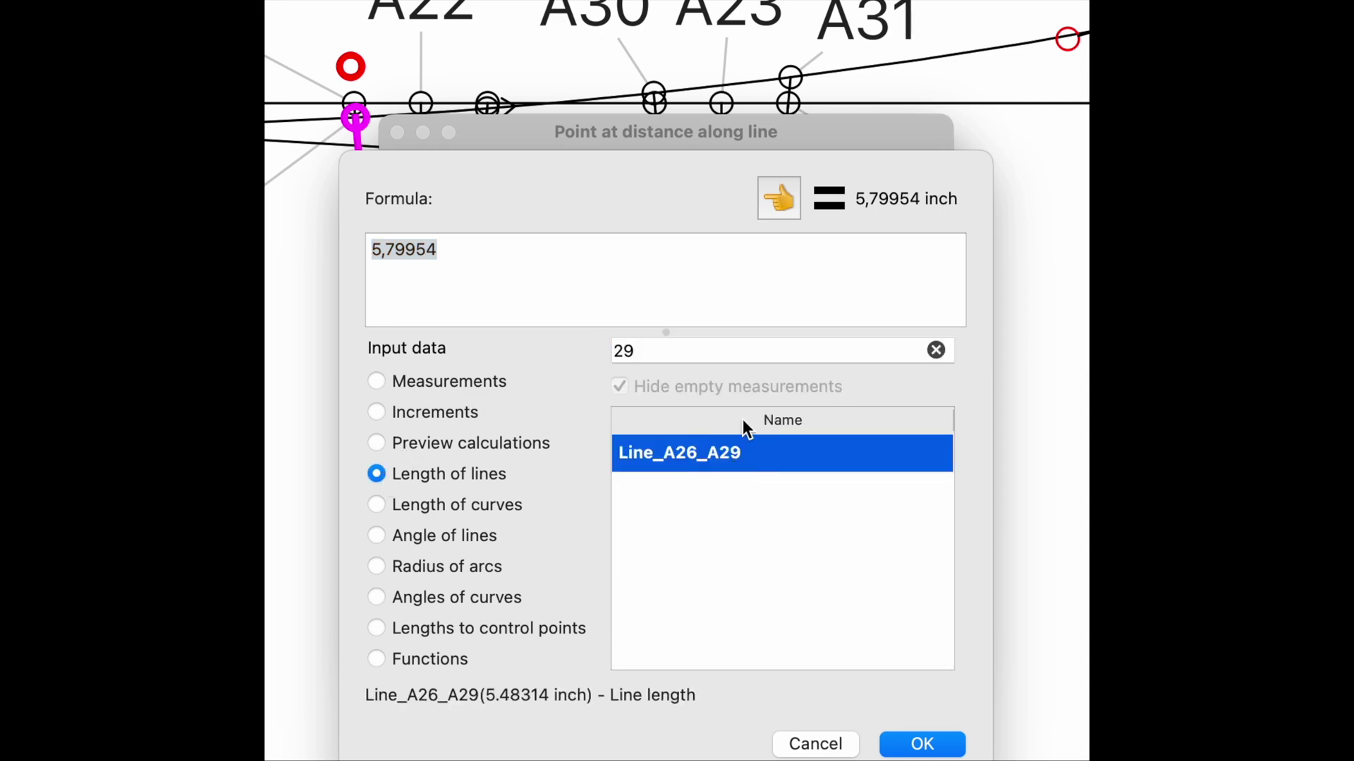
{"action": "left_click", "coordinate": [784, 204]}
{"action": "left_click", "coordinate": [930, 747]}
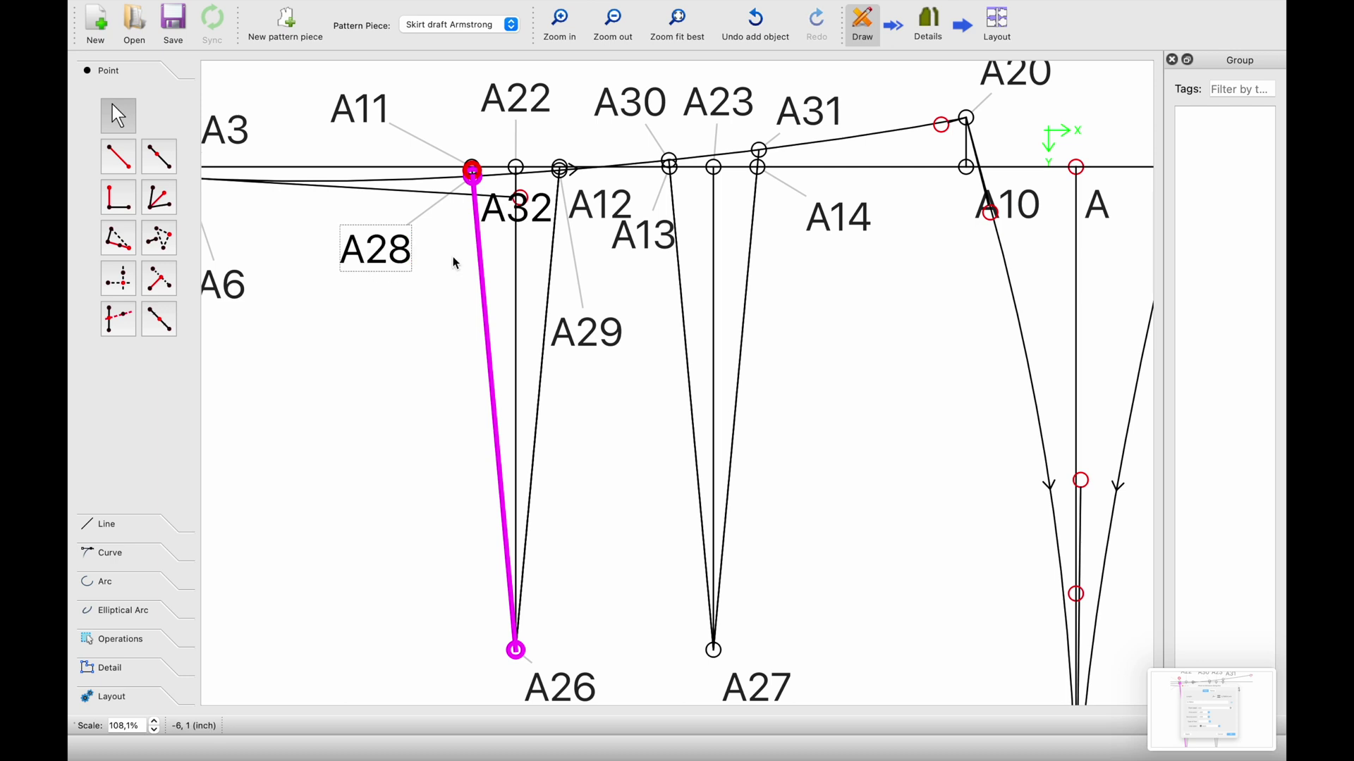
Step: Move the A32 label to the left of the dart leg, between the A11 and A28 labels
{"action": "scroll", "coordinate": [457, 261], "scroll_direction": "up", "scroll_amount": 4}
{"action": "scroll", "coordinate": [471, 289], "scroll_direction": "up", "scroll_amount": 4}
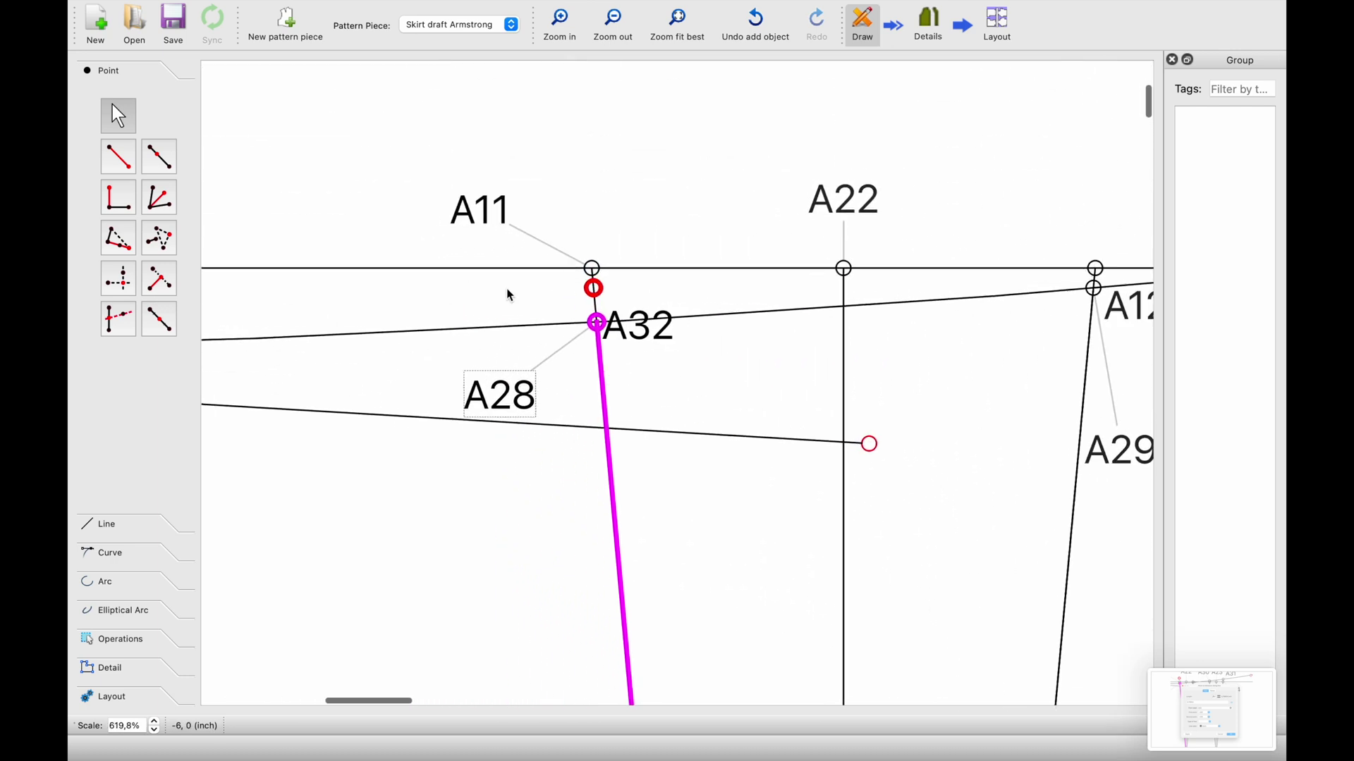
{"action": "scroll", "coordinate": [540, 277], "scroll_direction": "up", "scroll_amount": 2}
{"action": "scroll", "coordinate": [540, 277], "scroll_direction": "up", "scroll_amount": 3}
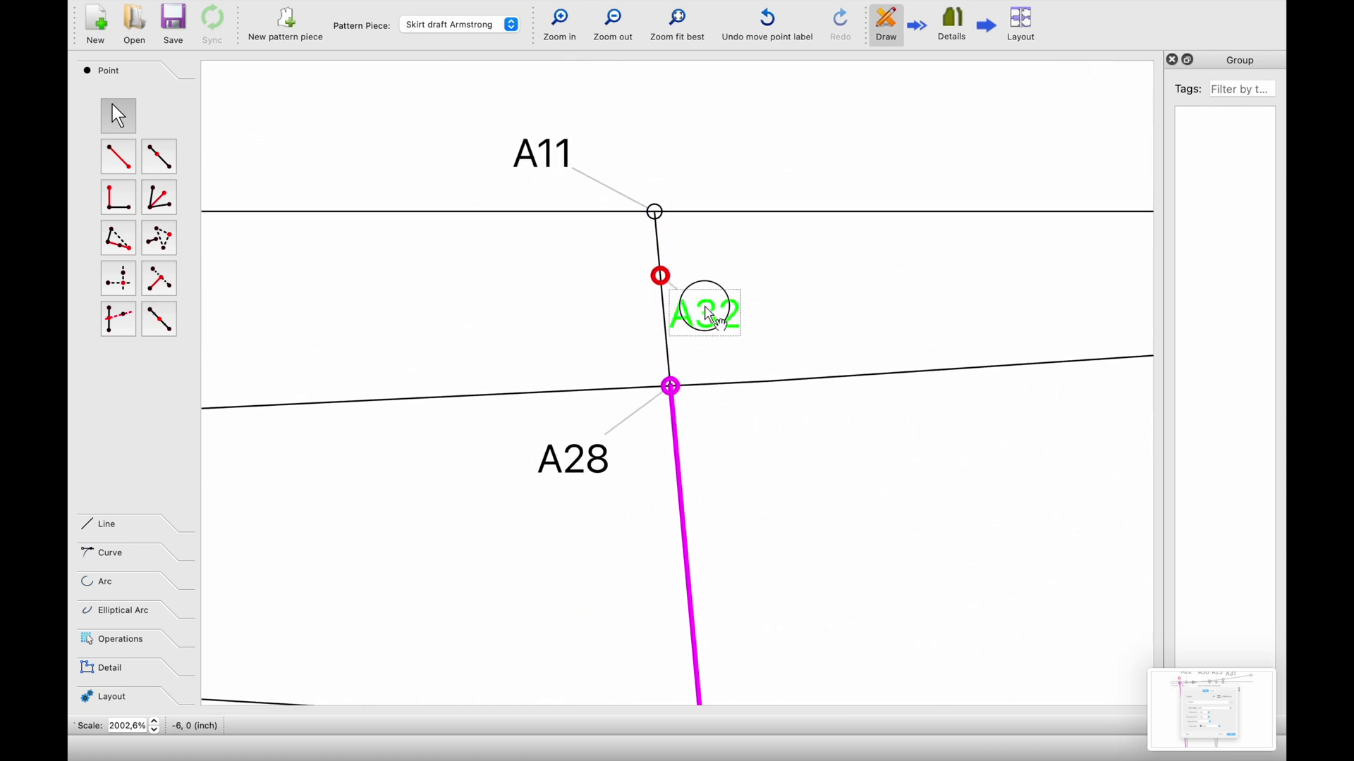
{"action": "left_click_drag", "start_coordinate": [702, 311], "coordinate": [569, 341]}
{"action": "scroll", "coordinate": [608, 426], "scroll_direction": "down", "scroll_amount": 8}
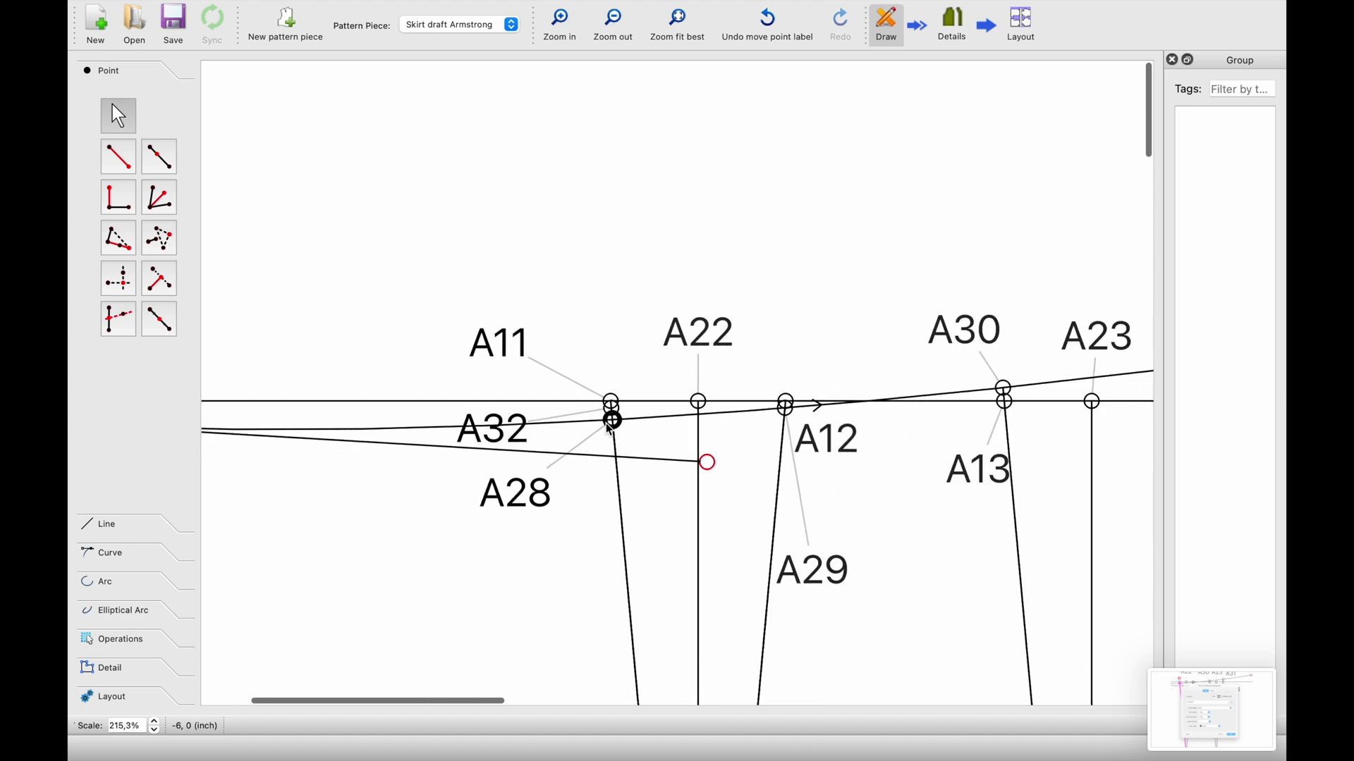
Step: Draw a straight line from dart point A26 to A32 at the end of the extended dart leg
{"action": "left_click", "coordinate": [113, 524]}
{"action": "left_click", "coordinate": [118, 185]}
{"action": "scroll", "coordinate": [499, 502], "scroll_direction": "down", "scroll_amount": 6}
{"action": "scroll", "coordinate": [507, 505], "scroll_direction": "down", "scroll_amount": 5}
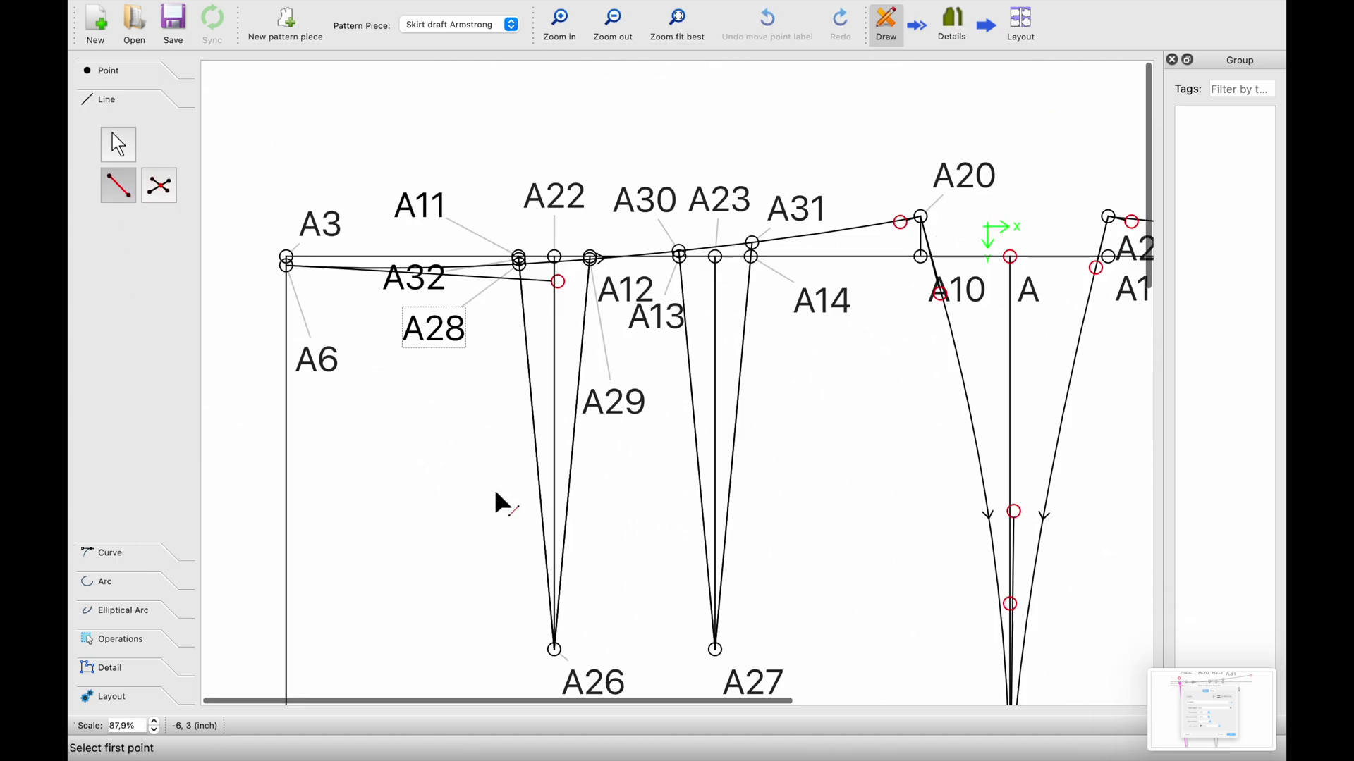
{"action": "scroll", "coordinate": [499, 498], "scroll_direction": "down", "scroll_amount": 2}
{"action": "left_click", "coordinate": [584, 557]}
{"action": "scroll", "coordinate": [492, 149], "scroll_direction": "up", "scroll_amount": 12}
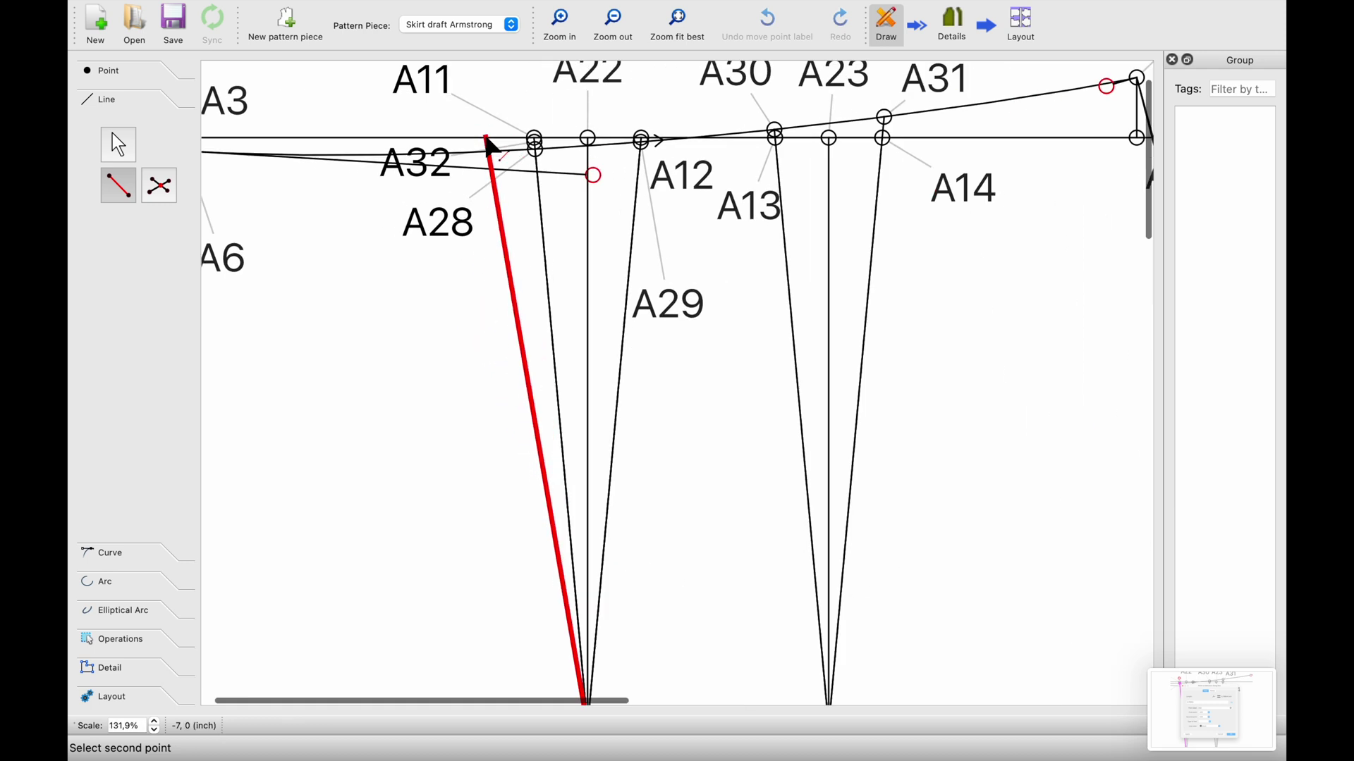
{"action": "left_click", "coordinate": [689, 164]}
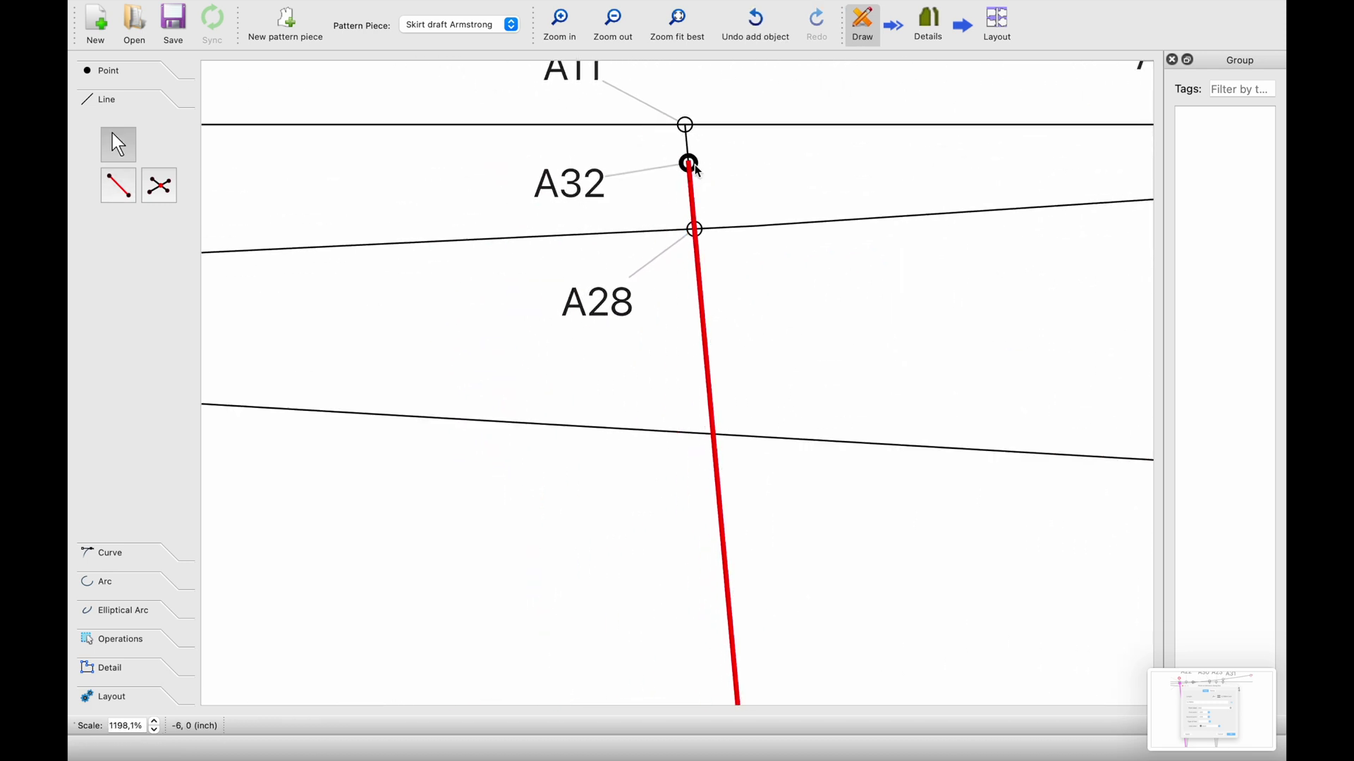
Step: Set the colour of the line from A26 to A32 to deep sky blue
{"action": "right_click", "coordinate": [693, 201]}
{"action": "left_click", "coordinate": [716, 215]}
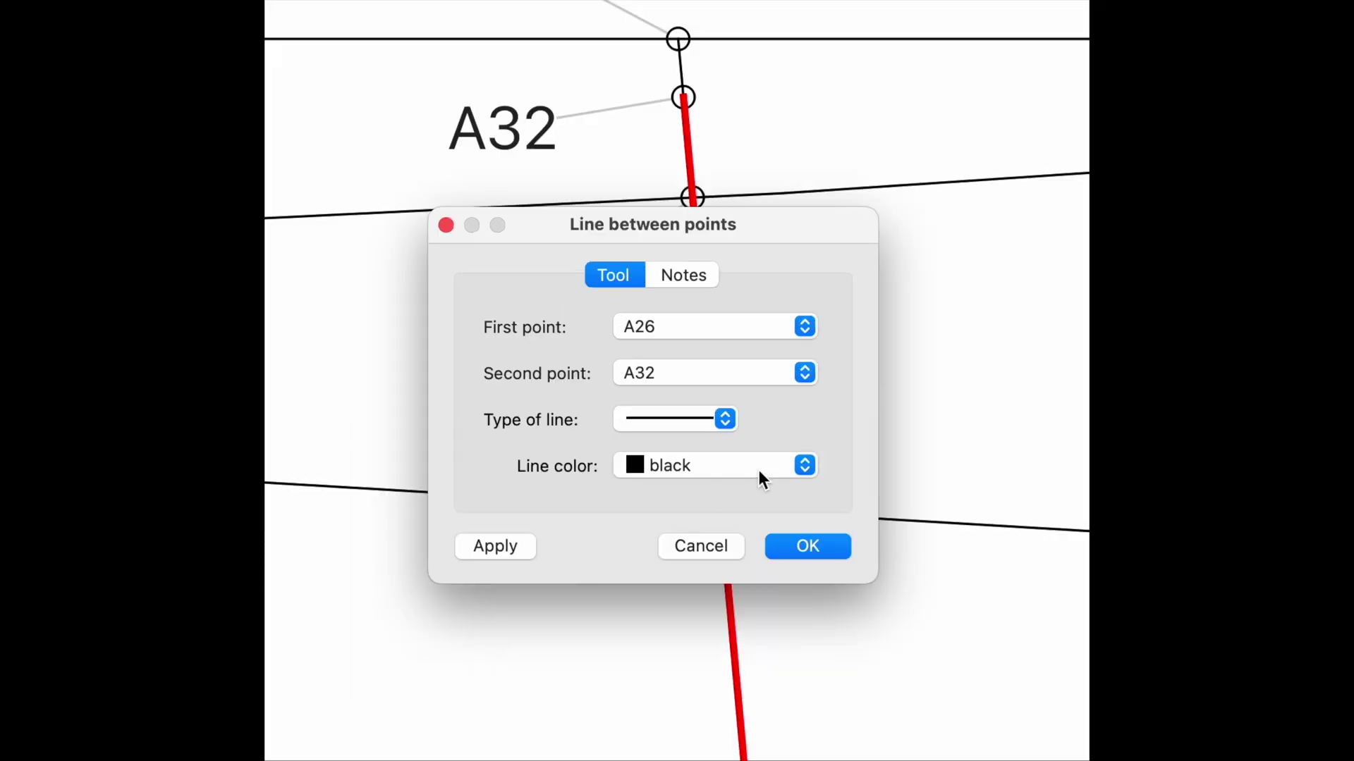
{"action": "left_click", "coordinate": [762, 398]}
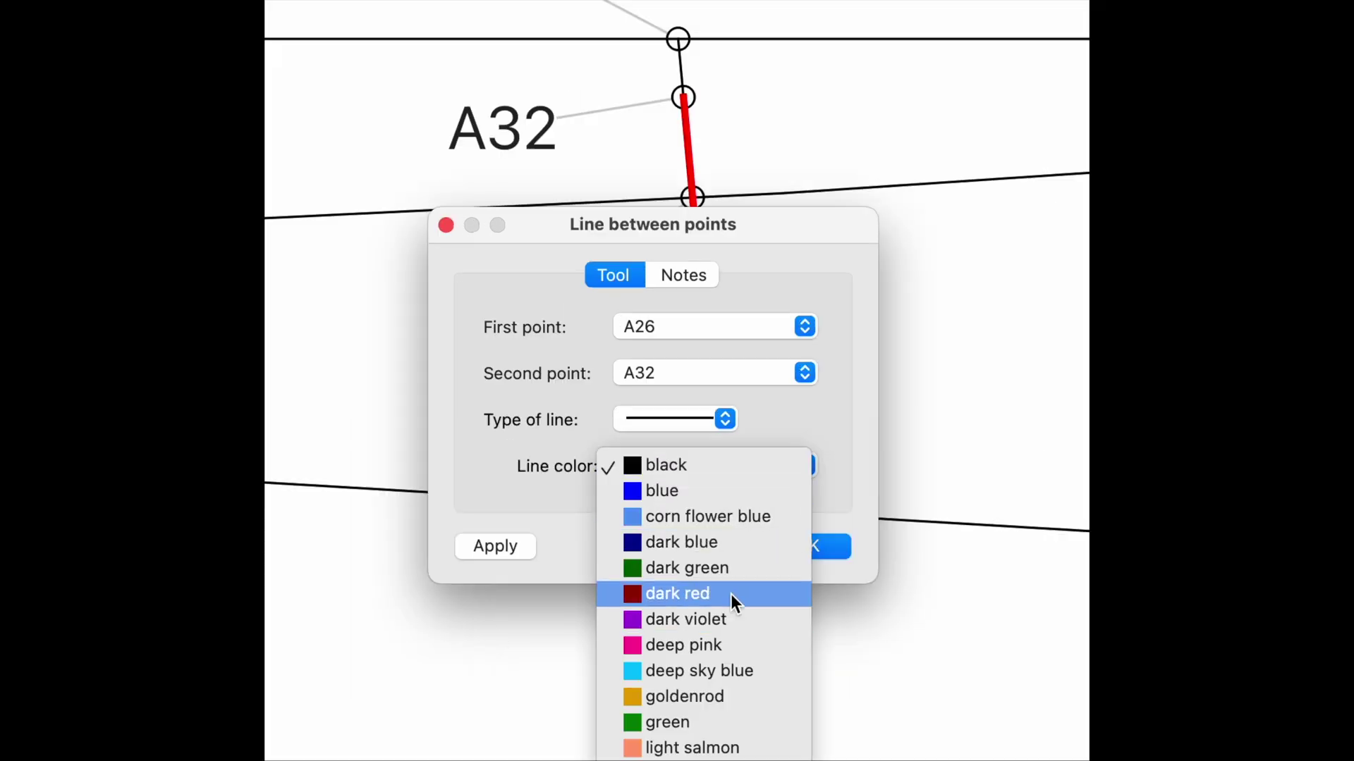
{"action": "left_click", "coordinate": [730, 670]}
{"action": "left_click", "coordinate": [825, 548]}
Step: Draw a simple curve from waist point A6 to dart leg point A32
{"action": "scroll", "coordinate": [476, 505], "scroll_direction": "up", "scroll_amount": 3, "text": "ctrl"}
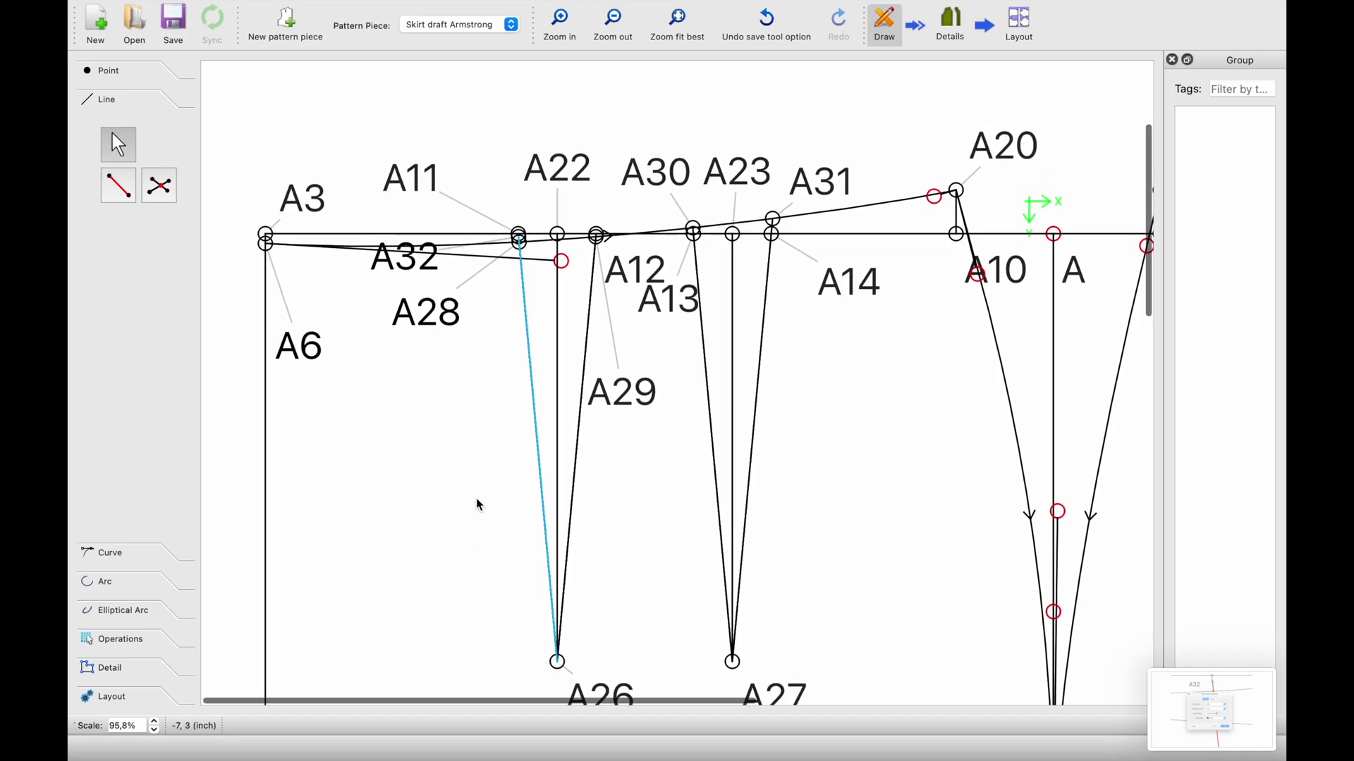
{"action": "scroll", "coordinate": [569, 423], "scroll_direction": "up", "scroll_amount": 3, "text": "ctrl"}
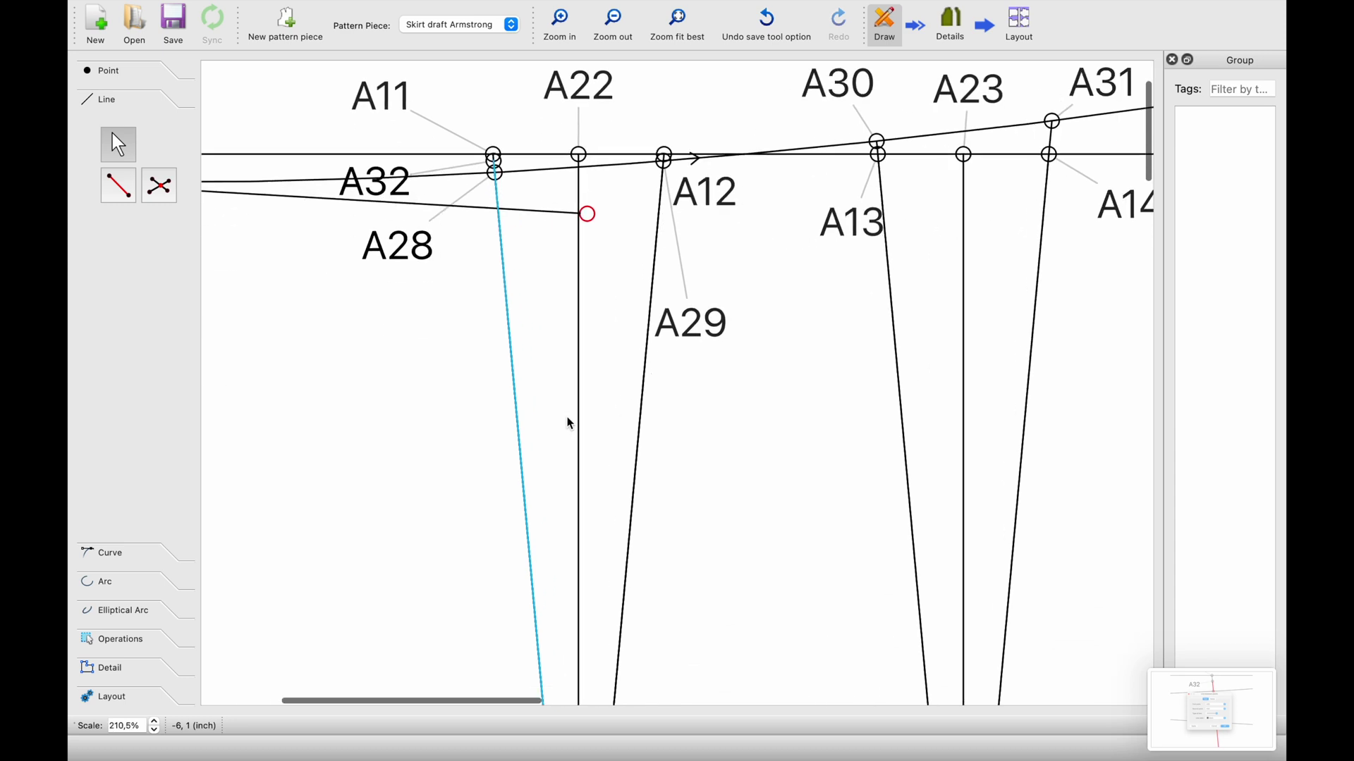
{"action": "scroll", "coordinate": [560, 417], "scroll_direction": "left", "scroll_amount": 5}
{"action": "left_click", "coordinate": [117, 554]}
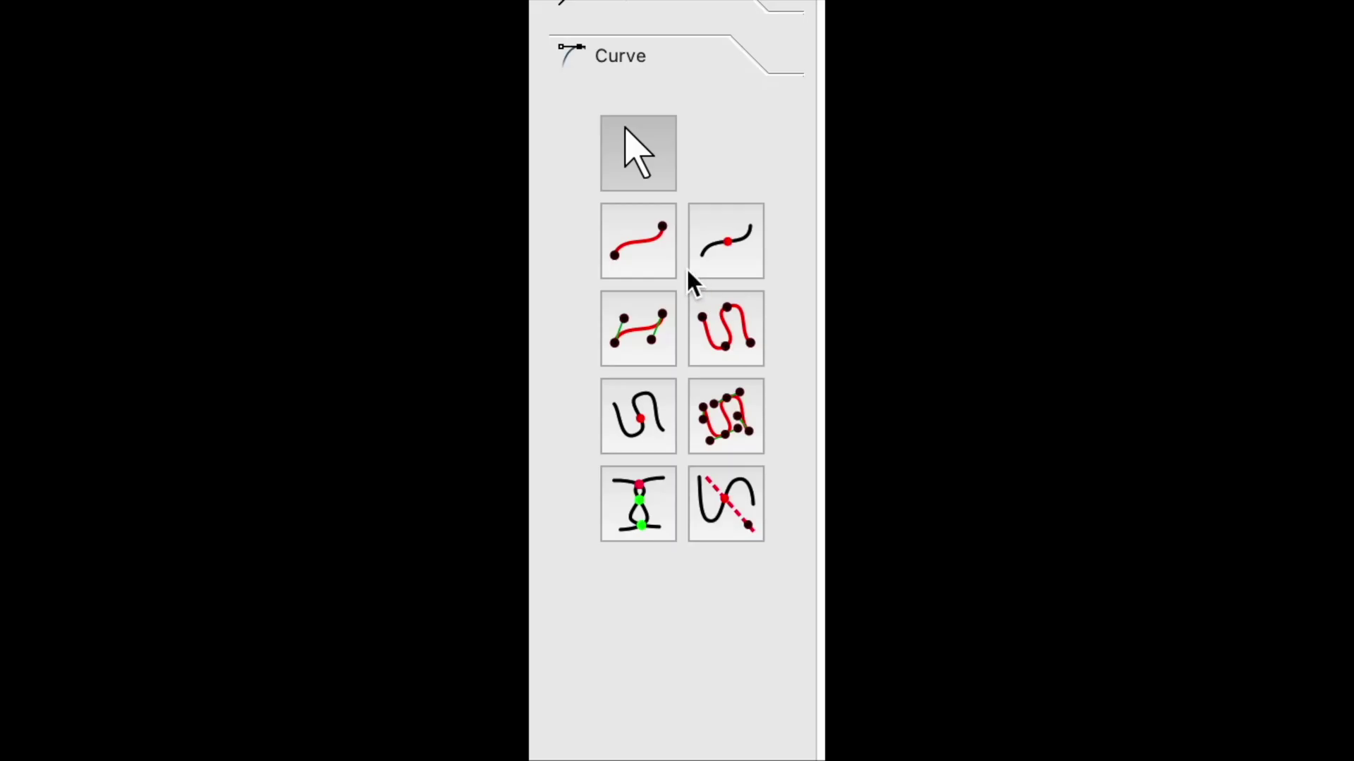
{"action": "left_click", "coordinate": [120, 220]}
{"action": "scroll", "coordinate": [318, 474], "scroll_direction": "up", "scroll_amount": 2, "text": "ctrl"}
{"action": "scroll", "coordinate": [324, 465], "scroll_direction": "left", "scroll_amount": 2}
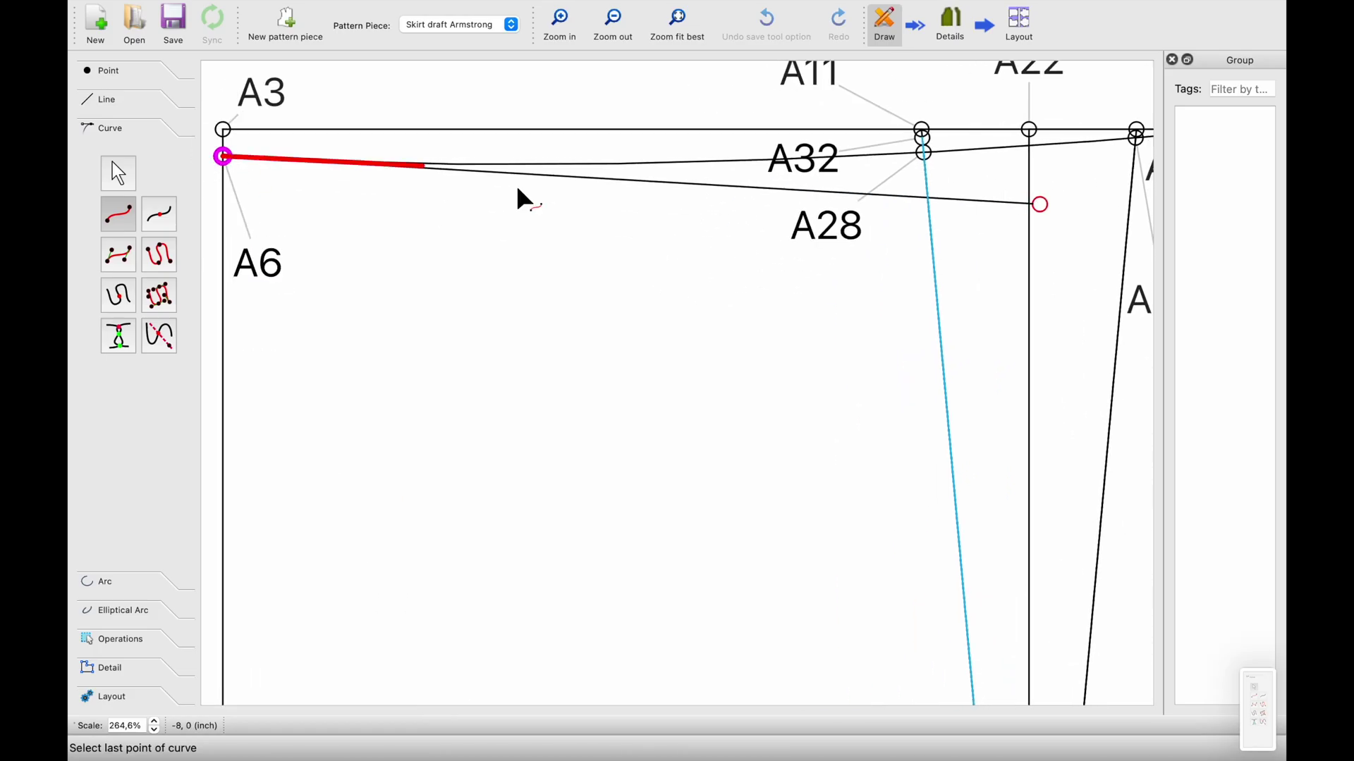
{"action": "scroll", "coordinate": [846, 176], "scroll_direction": "up", "scroll_amount": 9, "text": "ctrl"}
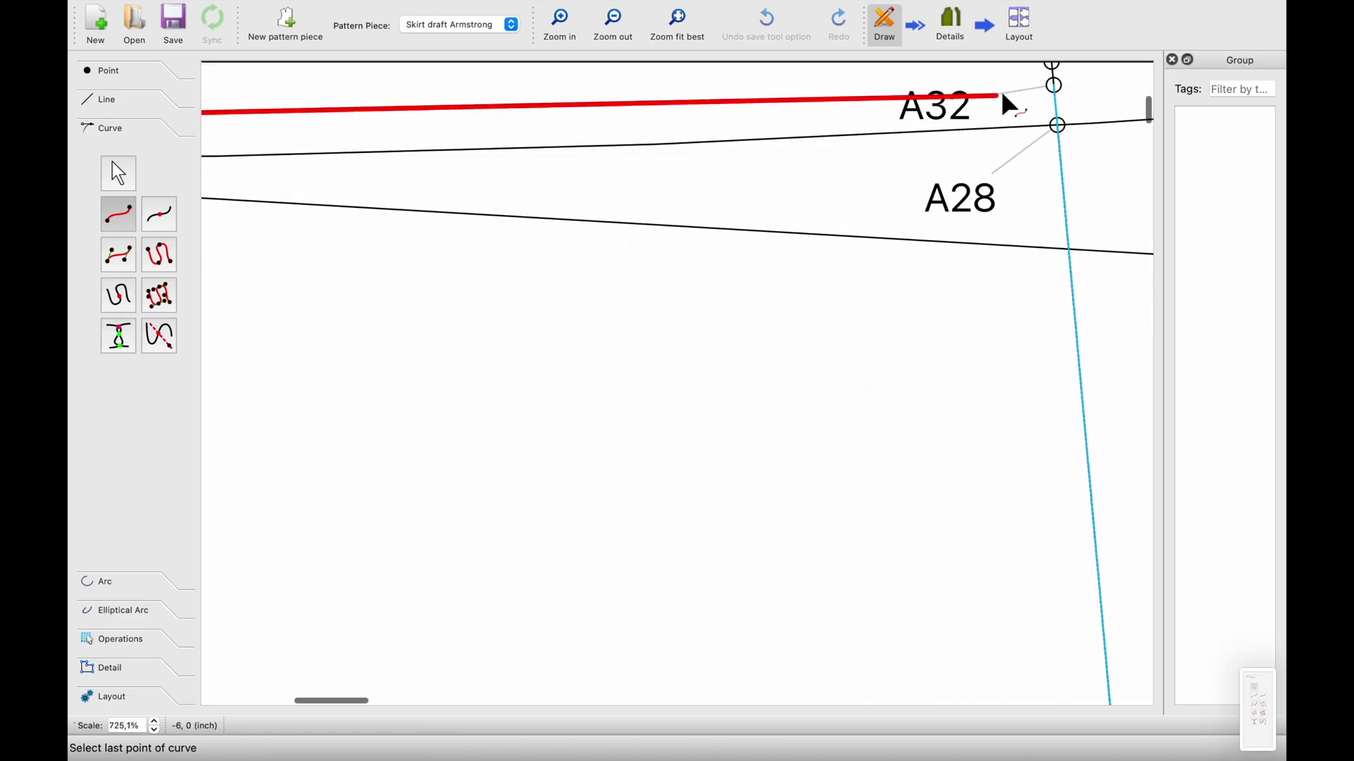
{"action": "left_click", "coordinate": [1053, 85]}
{"action": "scroll", "coordinate": [946, 149], "scroll_direction": "down", "scroll_amount": 10, "text": "ctrl"}
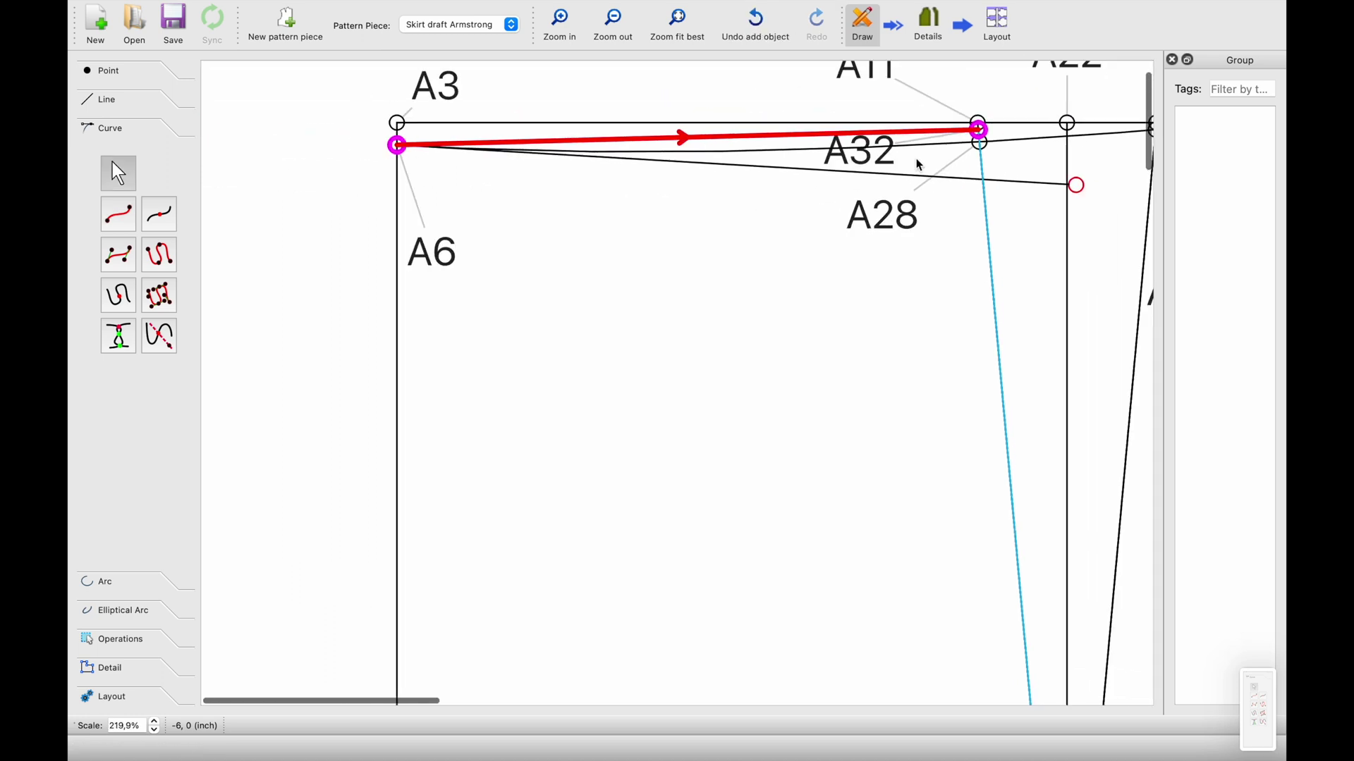
Step: Shape the A6–A32 curve with its control points about 0.72 inch from A6 and 0.12 inch from A32
{"action": "scroll", "coordinate": [616, 150], "scroll_direction": "up", "scroll_amount": 6, "text": "ctrl"}
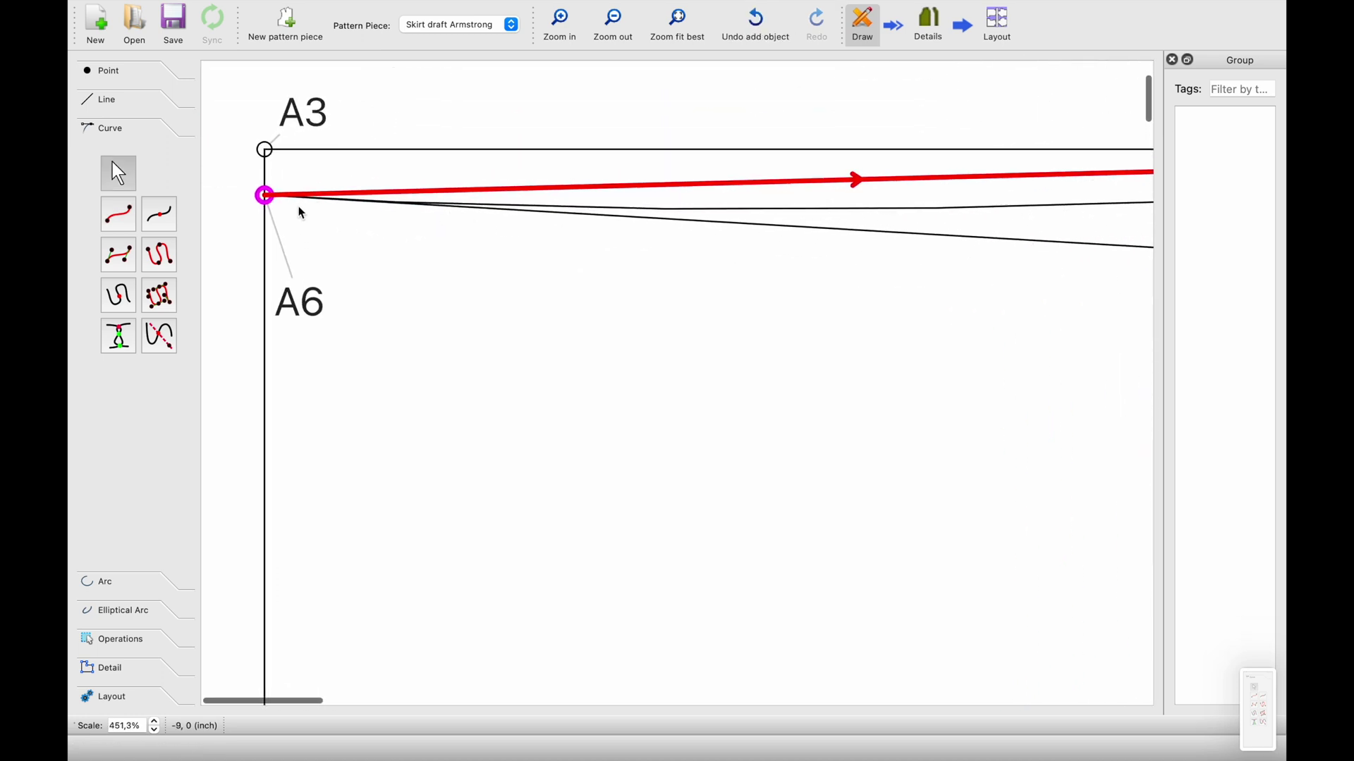
{"action": "left_click", "coordinate": [265, 195]}
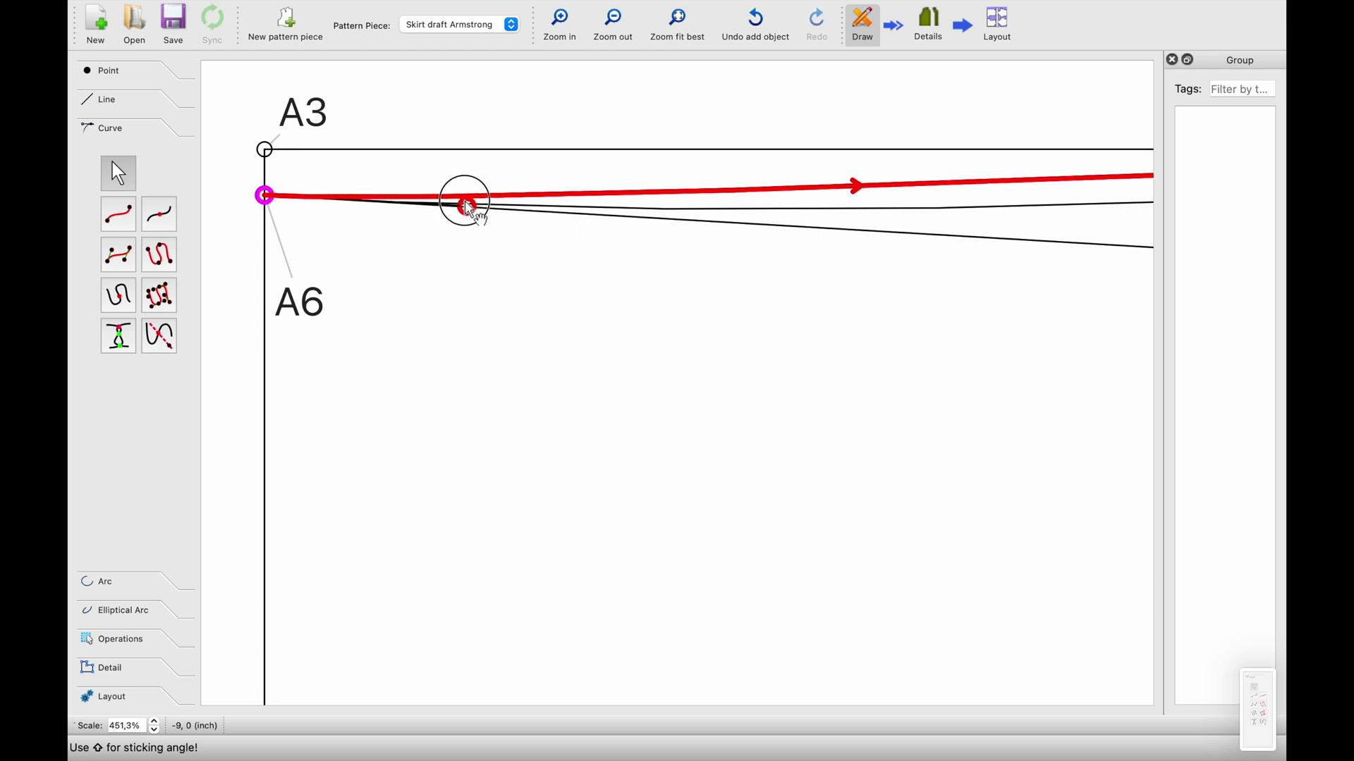
{"action": "left_click_drag", "start_coordinate": [517, 200], "coordinate": [526, 200]}
{"action": "scroll", "coordinate": [526, 200], "scroll_direction": "right", "scroll_amount": 8}
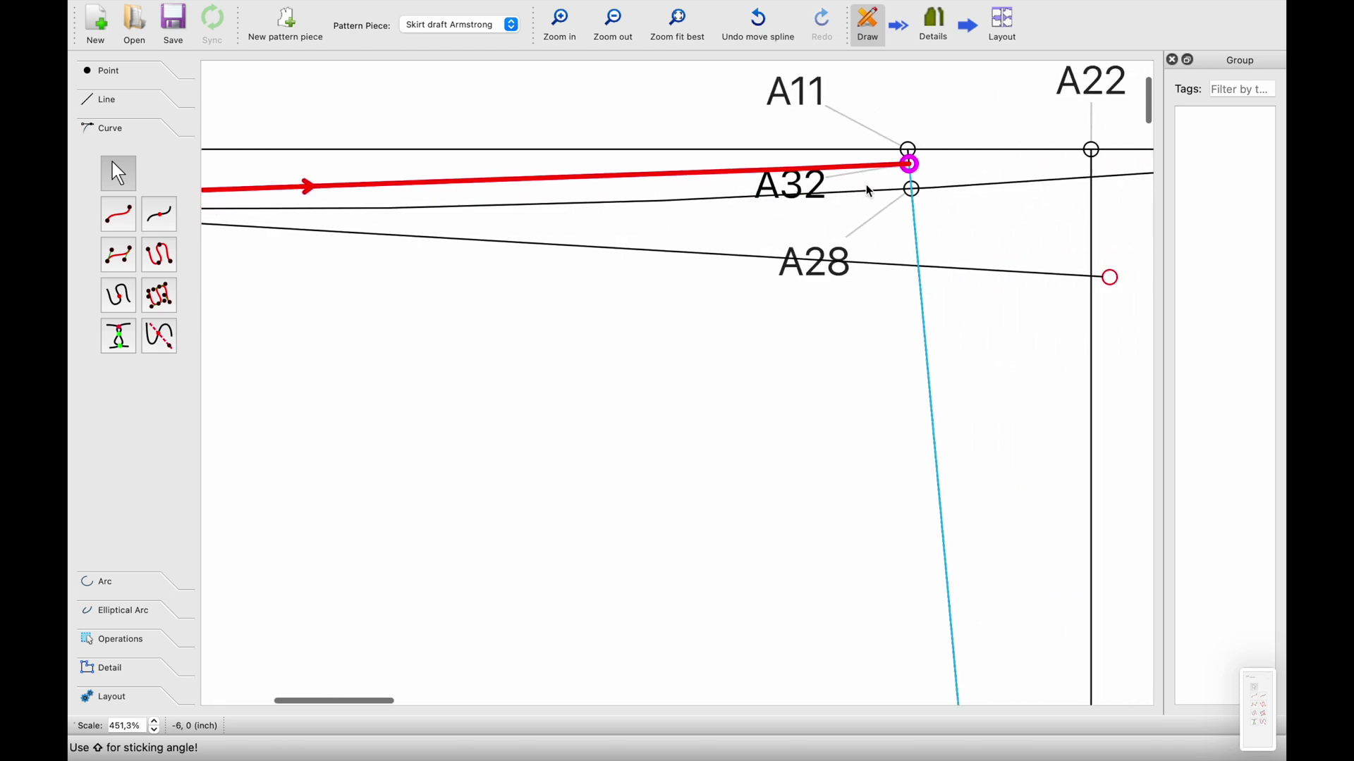
{"action": "scroll", "coordinate": [871, 182], "scroll_direction": "up", "scroll_amount": 3, "text": "ctrl"}
{"action": "left_click_drag", "start_coordinate": [936, 168], "coordinate": [869, 167]}
{"action": "key", "text": "Return"}
Step: Set the colour of the curve from A6 to A32 to deep sky blue
{"action": "right_click", "coordinate": [697, 173]}
{"action": "left_click", "coordinate": [717, 180]}
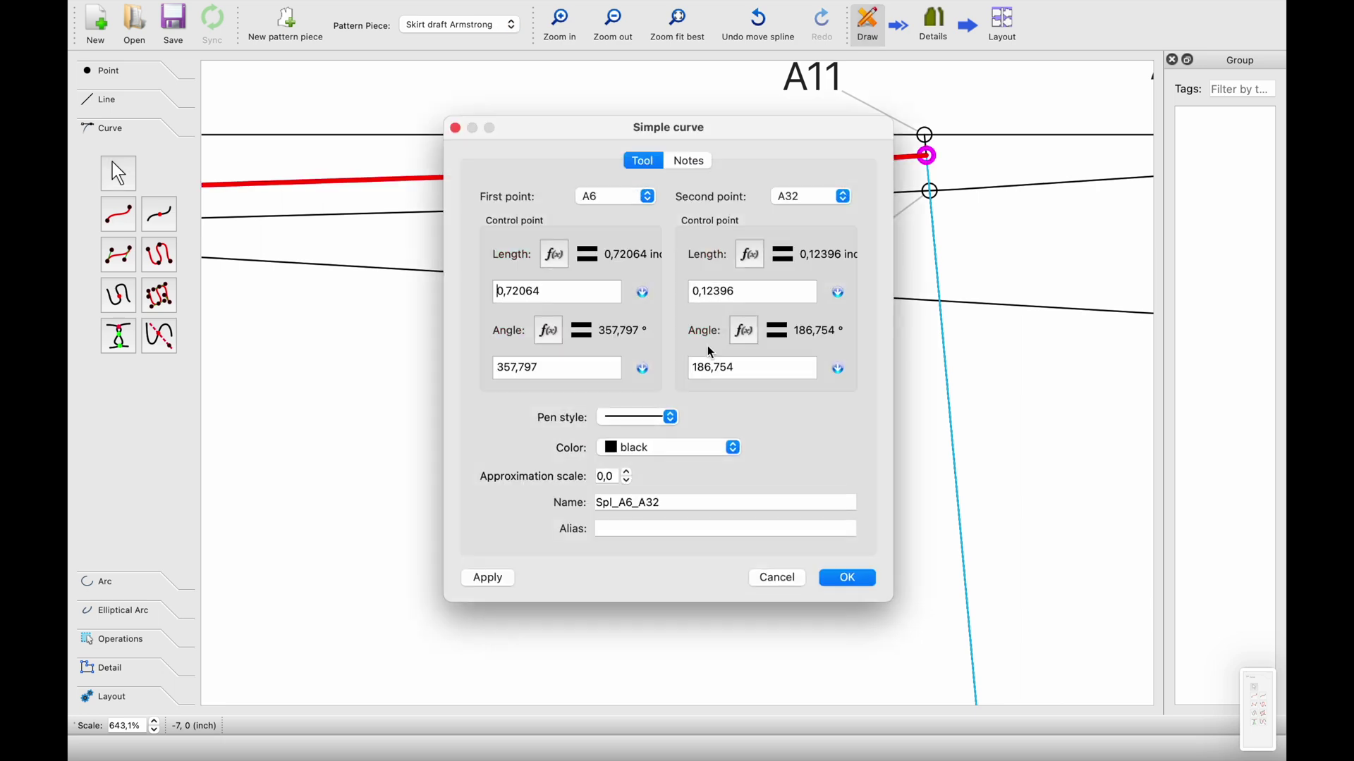
{"action": "left_click", "coordinate": [733, 447]}
{"action": "left_click", "coordinate": [701, 583]}
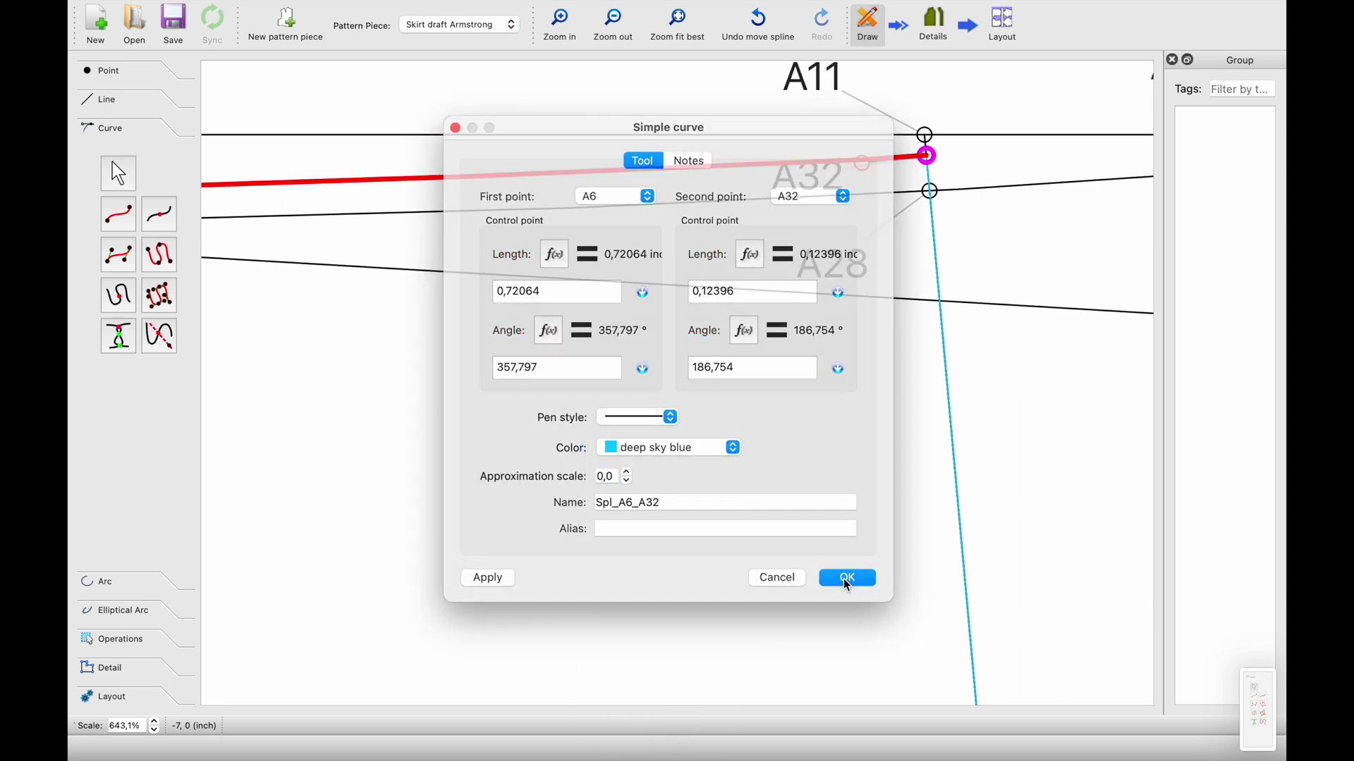
{"action": "left_click", "coordinate": [848, 578]}
Step: Examine the legs of the second dart at A27 and where they meet the waist curve at A30 and A31
{"action": "scroll", "coordinate": [708, 442], "scroll_direction": "down", "scroll_amount": 5}
{"action": "scroll", "coordinate": [708, 448], "scroll_direction": "up", "scroll_amount": 5, "text": "ctrl"}
{"action": "scroll", "coordinate": [709, 448], "scroll_direction": "down", "scroll_amount": 5, "text": "ctrl"}
{"action": "scroll", "coordinate": [710, 448], "scroll_direction": "down", "scroll_amount": 2}
{"action": "scroll", "coordinate": [709, 365], "scroll_direction": "down", "scroll_amount": 1, "text": "ctrl"}
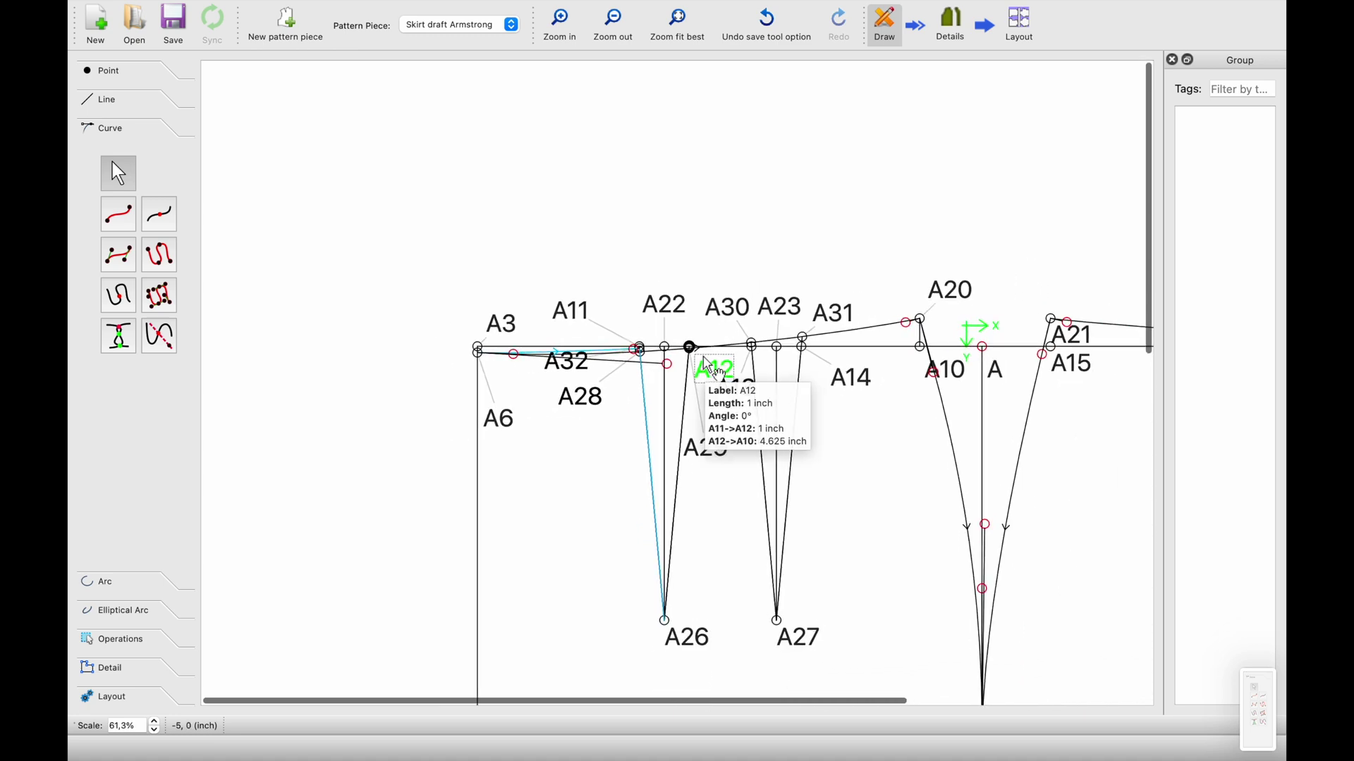
{"action": "scroll", "coordinate": [765, 344], "scroll_direction": "up", "scroll_amount": 5, "text": "ctrl"}
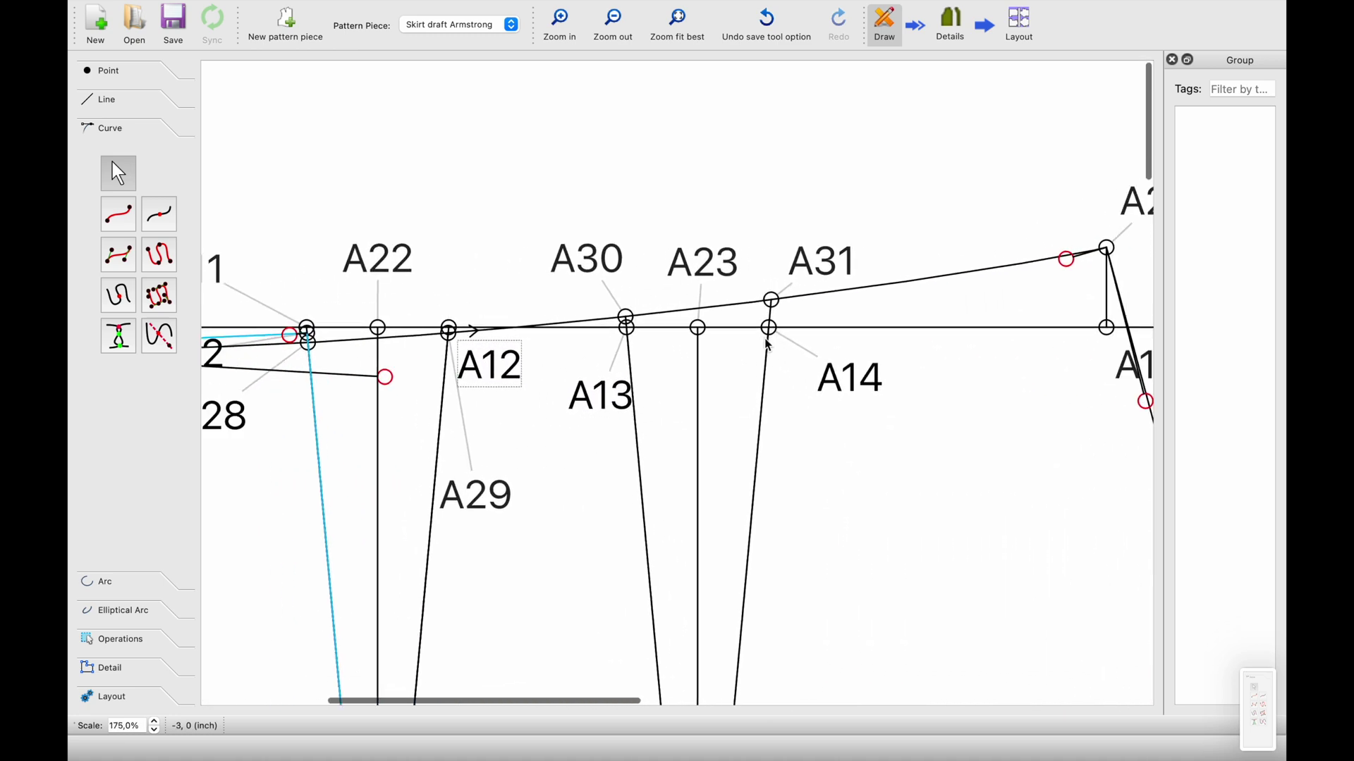
{"action": "scroll", "coordinate": [768, 345], "scroll_direction": "up", "scroll_amount": 3, "text": "ctrl"}
{"action": "scroll", "coordinate": [571, 368], "scroll_direction": "down", "scroll_amount": 1}
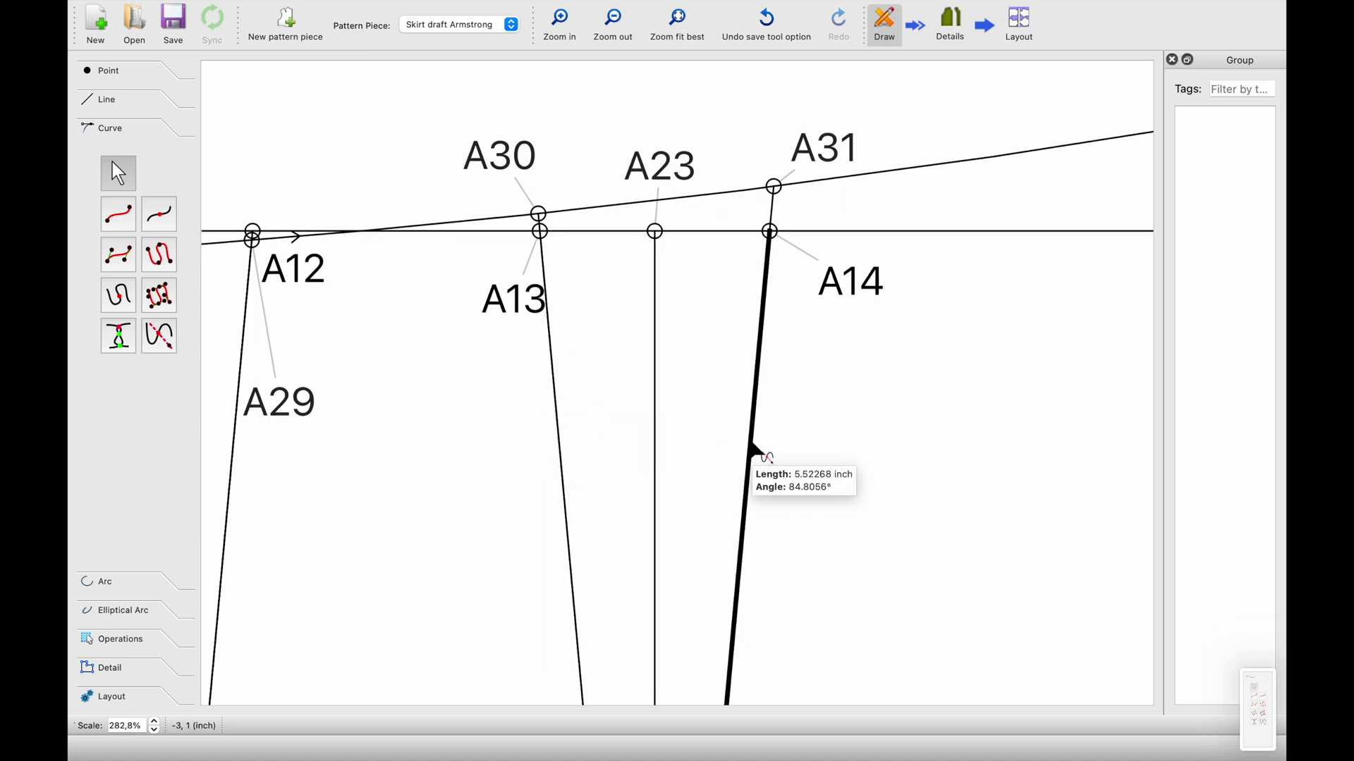
{"action": "scroll", "coordinate": [734, 409], "scroll_direction": "down", "scroll_amount": 4, "text": "ctrl"}
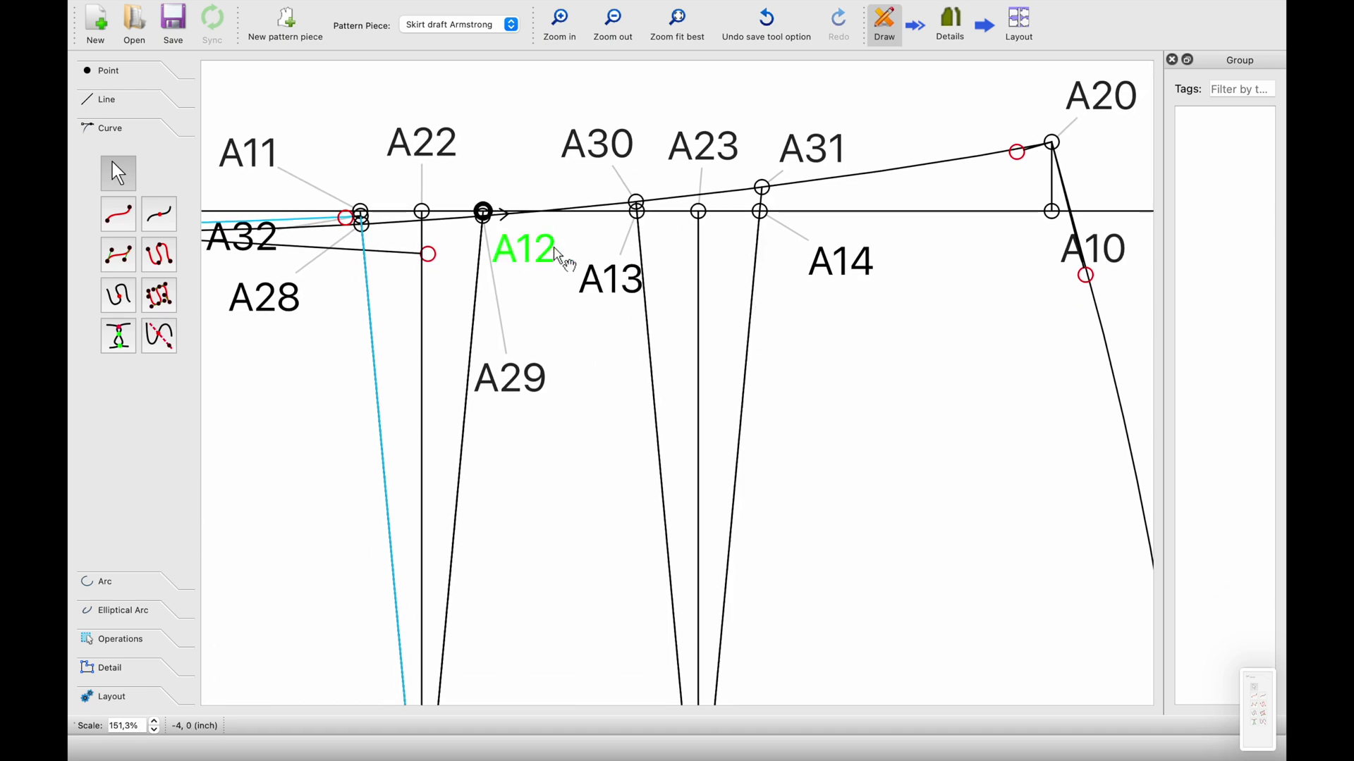
{"action": "scroll", "coordinate": [564, 259], "scroll_direction": "down", "scroll_amount": 3, "text": "ctrl"}
{"action": "left_click", "coordinate": [105, 100]}
{"action": "left_click", "coordinate": [124, 186]}
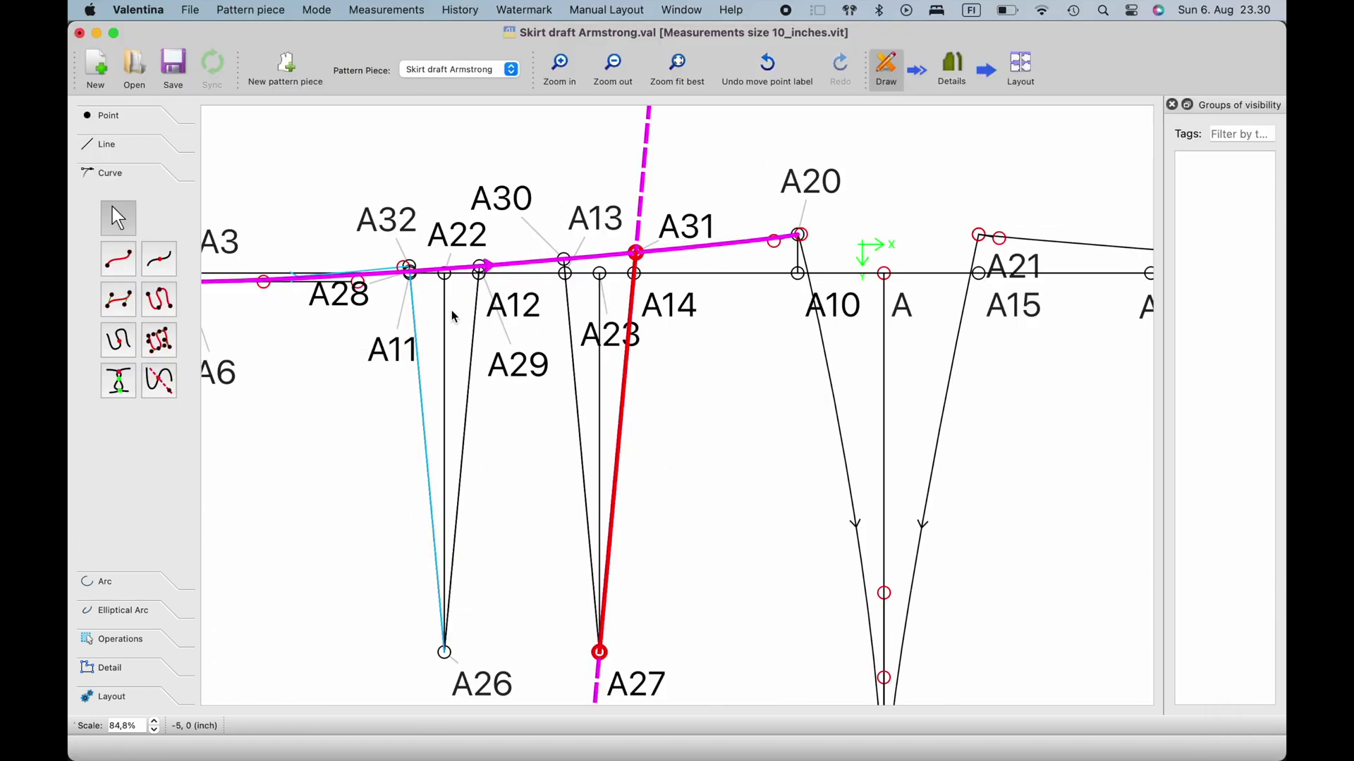
Step: Start a point at distance along the line from dart point A27 through A30, placing it beyond A30
{"action": "scroll", "coordinate": [451, 315], "scroll_direction": "up", "scroll_amount": 2, "text": "ctrl"}
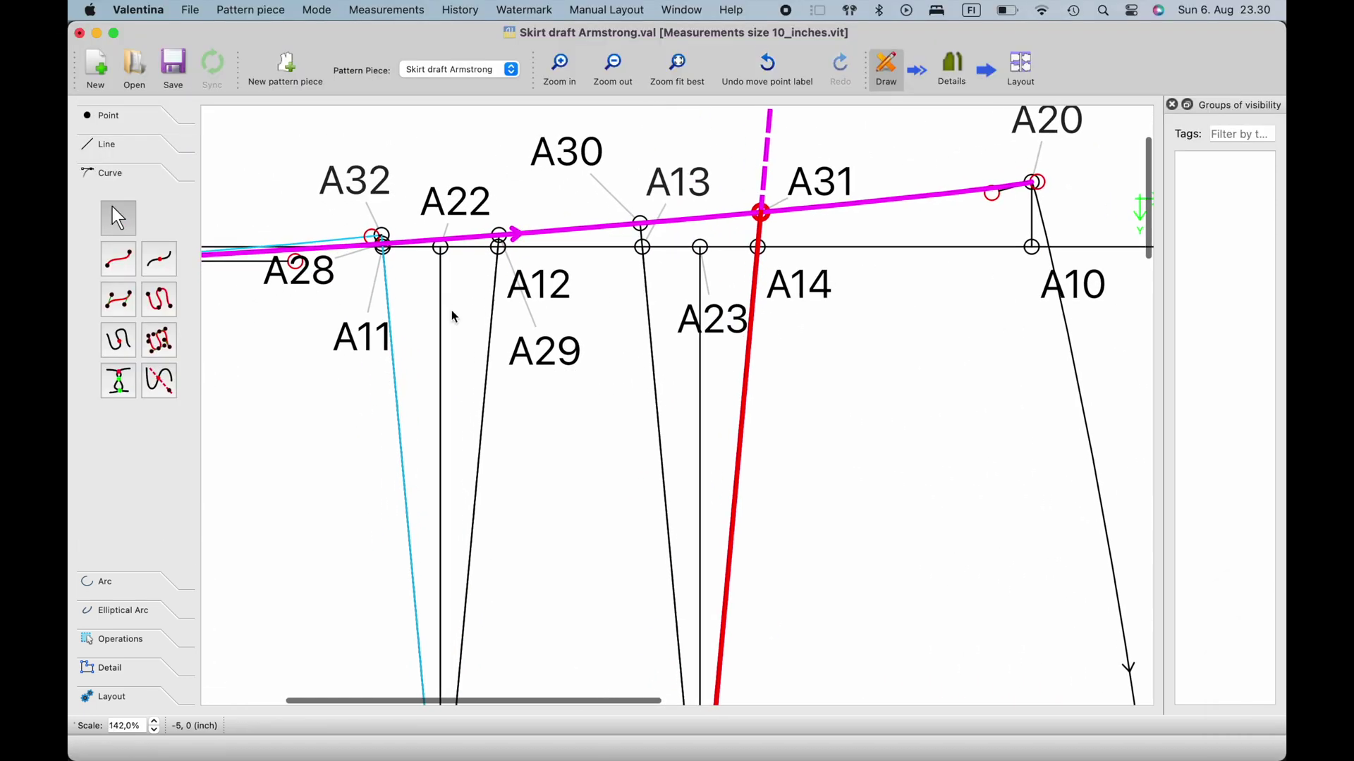
{"action": "scroll", "coordinate": [451, 312], "scroll_direction": "down", "scroll_amount": 4, "text": "ctrl"}
{"action": "scroll", "coordinate": [504, 366], "scroll_direction": "up", "scroll_amount": 4, "text": "ctrl"}
{"action": "scroll", "coordinate": [502, 361], "scroll_direction": "right", "scroll_amount": 2}
{"action": "scroll", "coordinate": [486, 361], "scroll_direction": "down", "scroll_amount": 3}
{"action": "scroll", "coordinate": [471, 361], "scroll_direction": "up", "scroll_amount": 2}
{"action": "left_click", "coordinate": [116, 144]}
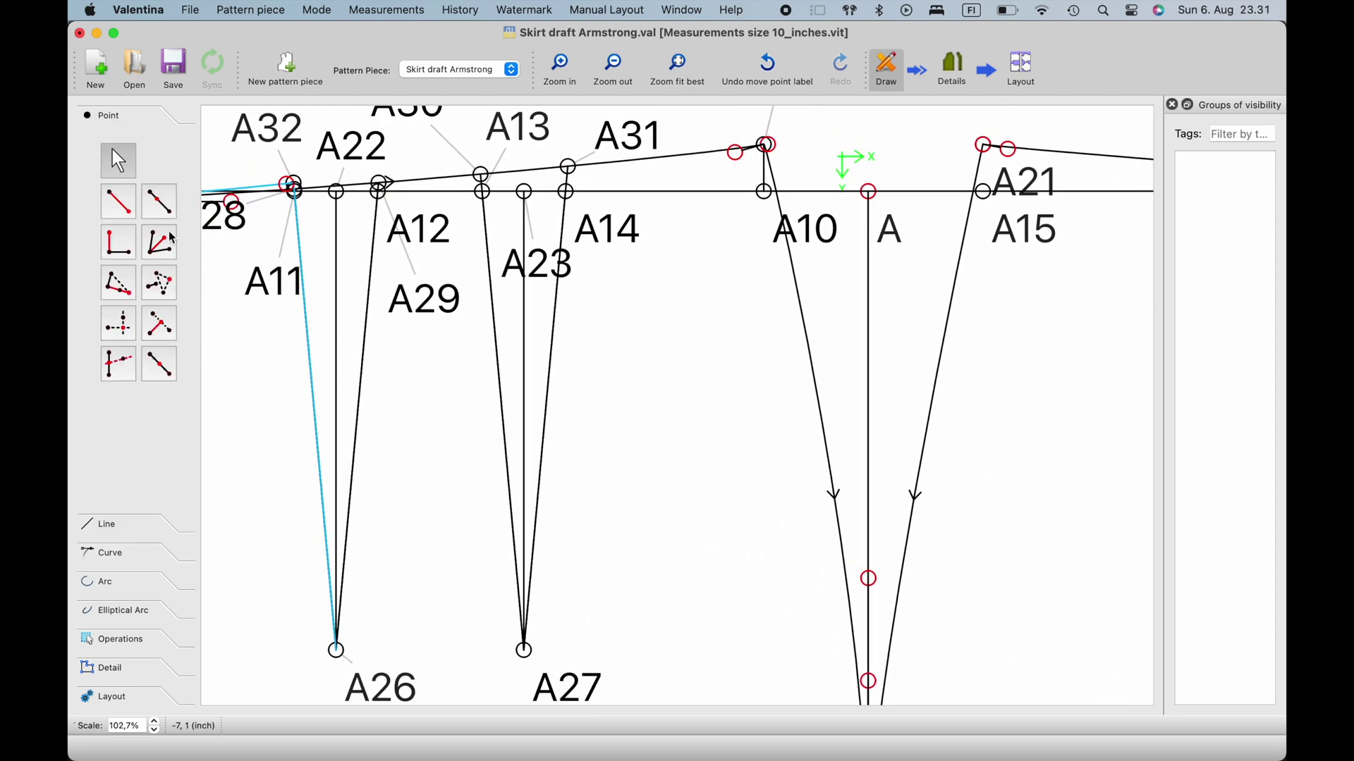
{"action": "left_click", "coordinate": [160, 202]}
{"action": "left_click", "coordinate": [524, 649]}
{"action": "scroll", "coordinate": [458, 176], "scroll_direction": "up", "scroll_amount": 2}
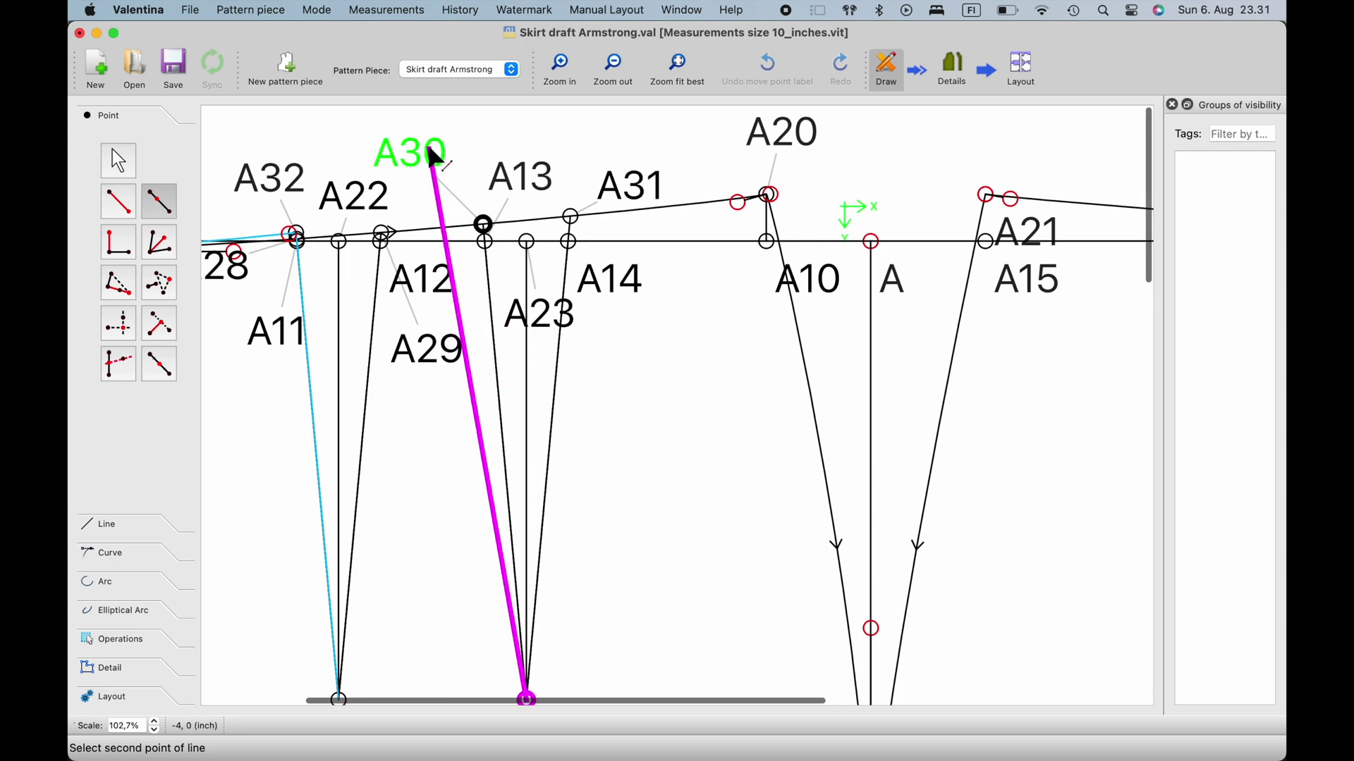
{"action": "left_click", "coordinate": [483, 224]}
{"action": "left_click", "coordinate": [444, 187]}
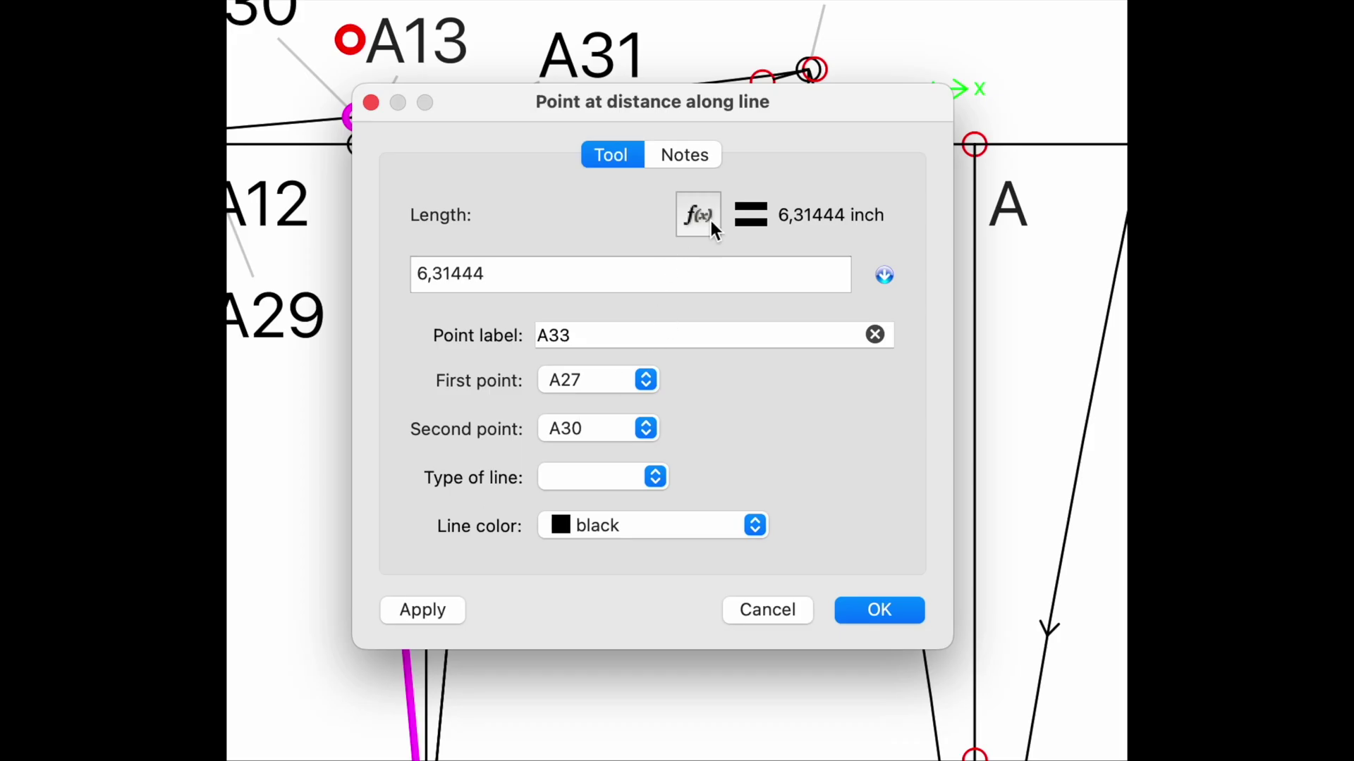
Step: Set the new point's length formula to the line length Line_A27_A31 and create it with label A33
{"action": "left_click", "coordinate": [710, 222]}
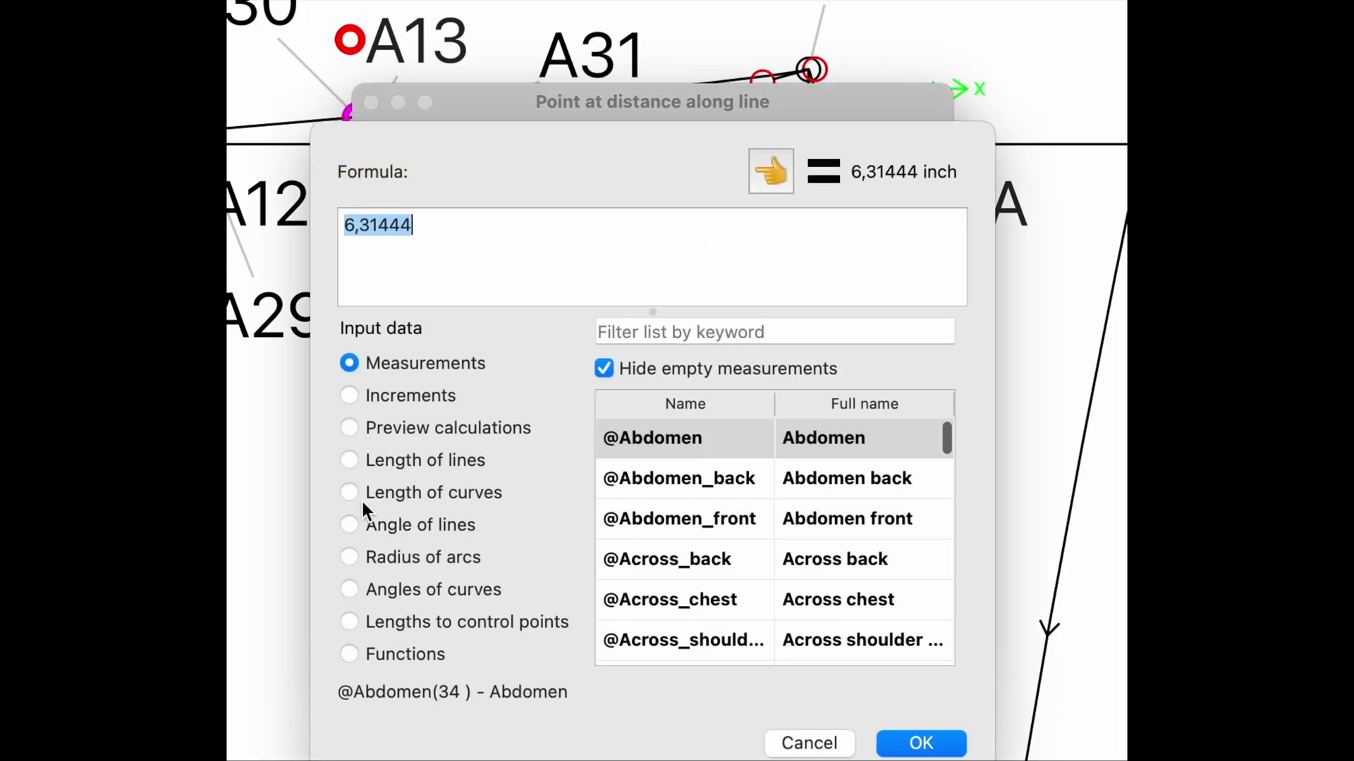
{"action": "left_click", "coordinate": [349, 459]}
{"action": "left_click", "coordinate": [659, 332]}
{"action": "type", "text": "31"}
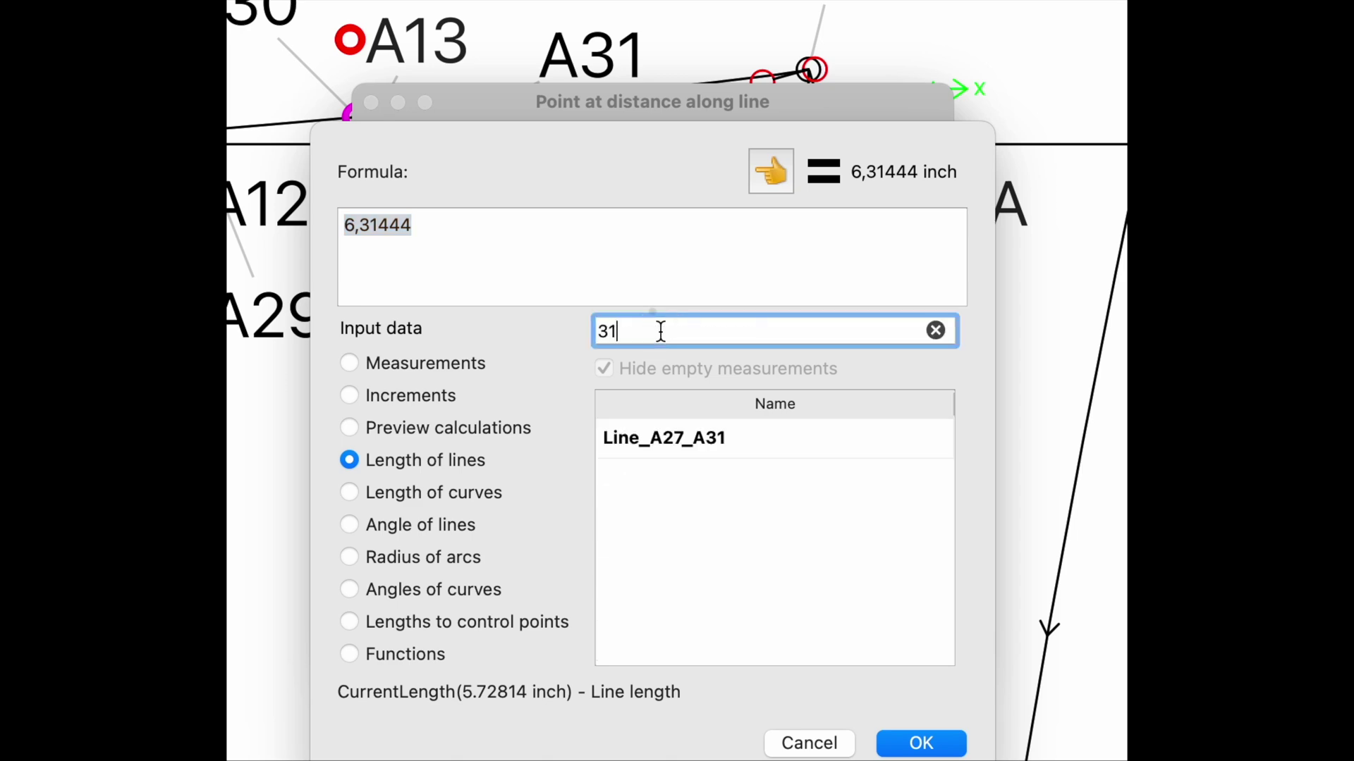
{"action": "left_click", "coordinate": [689, 449]}
{"action": "left_click", "coordinate": [776, 172]}
{"action": "left_click", "coordinate": [921, 740]}
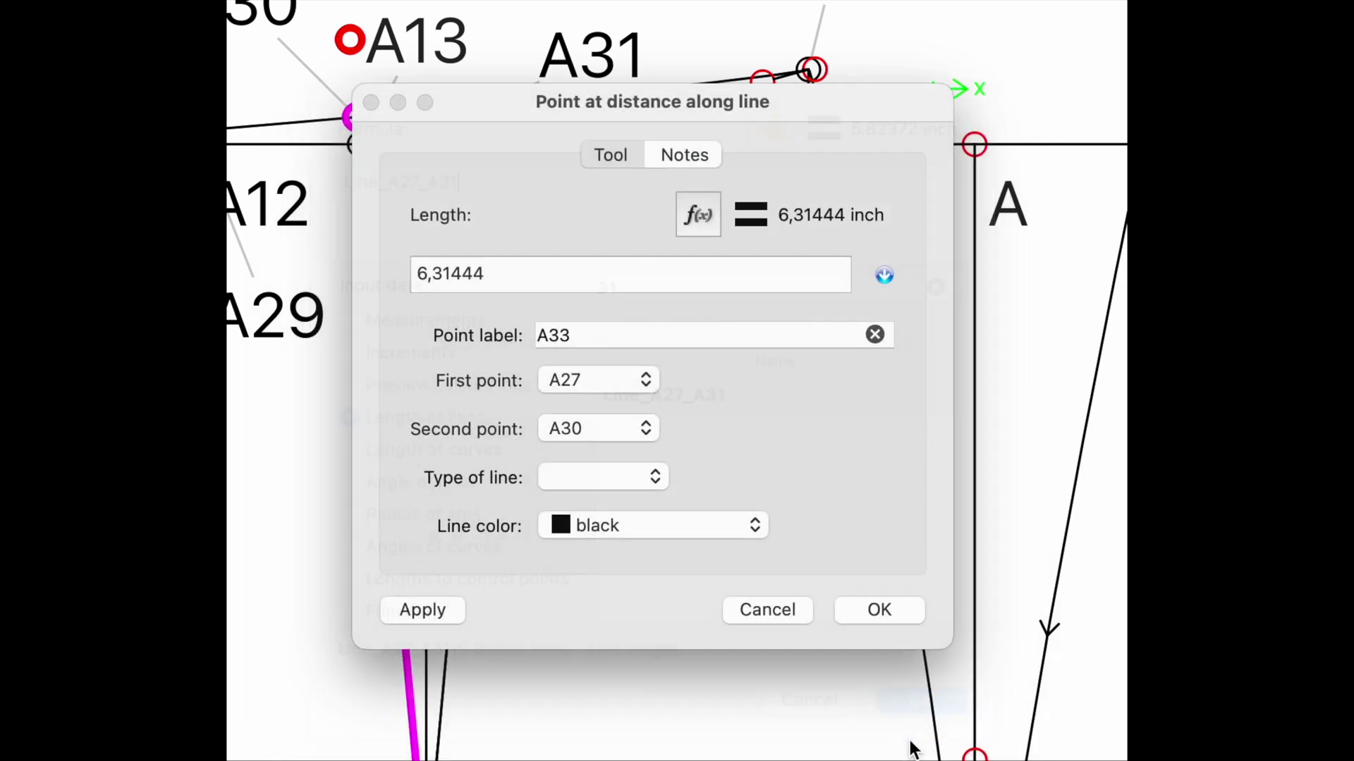
{"action": "left_click", "coordinate": [890, 610]}
Step: Draw a simple curve between the two darts from A29 to A33
{"action": "scroll", "coordinate": [463, 423], "scroll_direction": "left", "scroll_amount": 2}
{"action": "scroll", "coordinate": [464, 423], "scroll_direction": "up", "scroll_amount": 3}
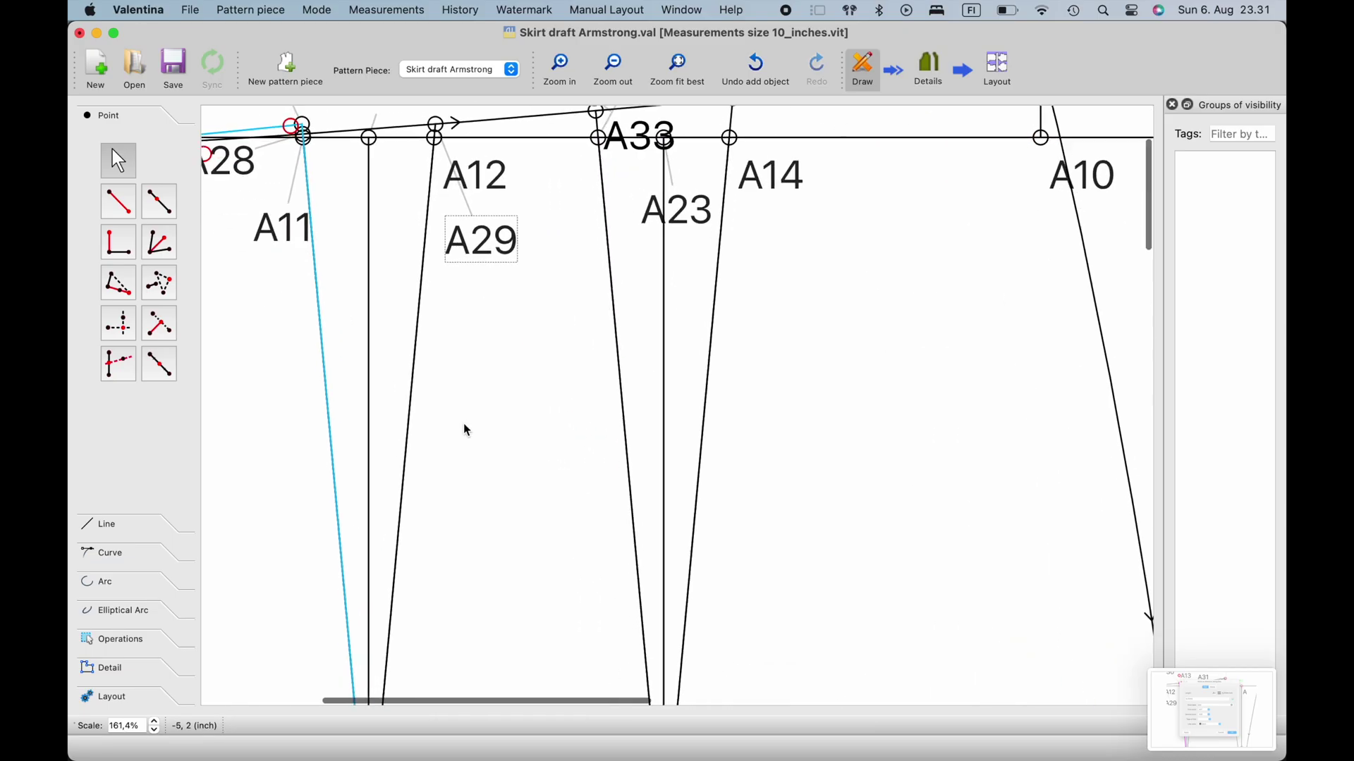
{"action": "scroll", "coordinate": [464, 423], "scroll_direction": "up", "scroll_amount": 4}
{"action": "left_click", "coordinate": [121, 549]}
{"action": "left_click", "coordinate": [118, 259]}
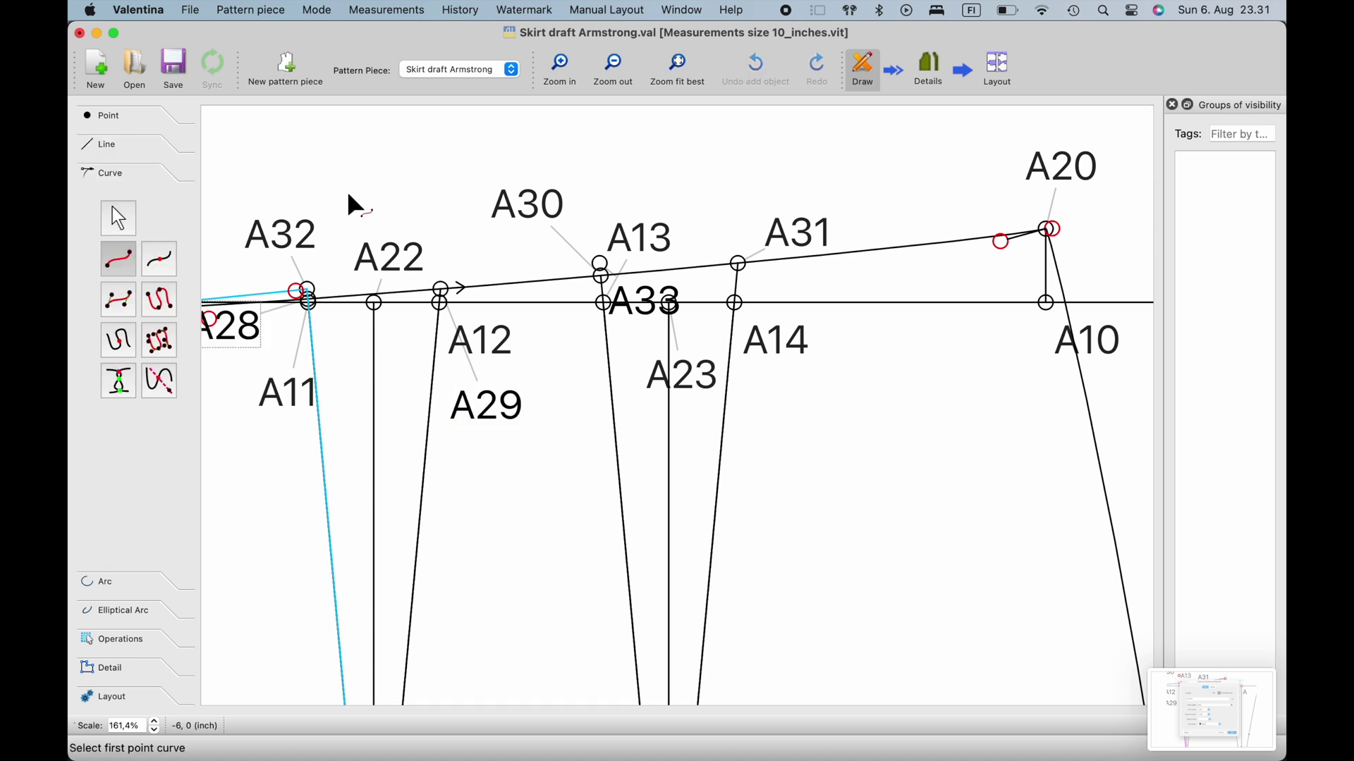
{"action": "scroll", "coordinate": [435, 211], "scroll_direction": "up", "scroll_amount": 5}
{"action": "scroll", "coordinate": [456, 316], "scroll_direction": "up", "scroll_amount": 2}
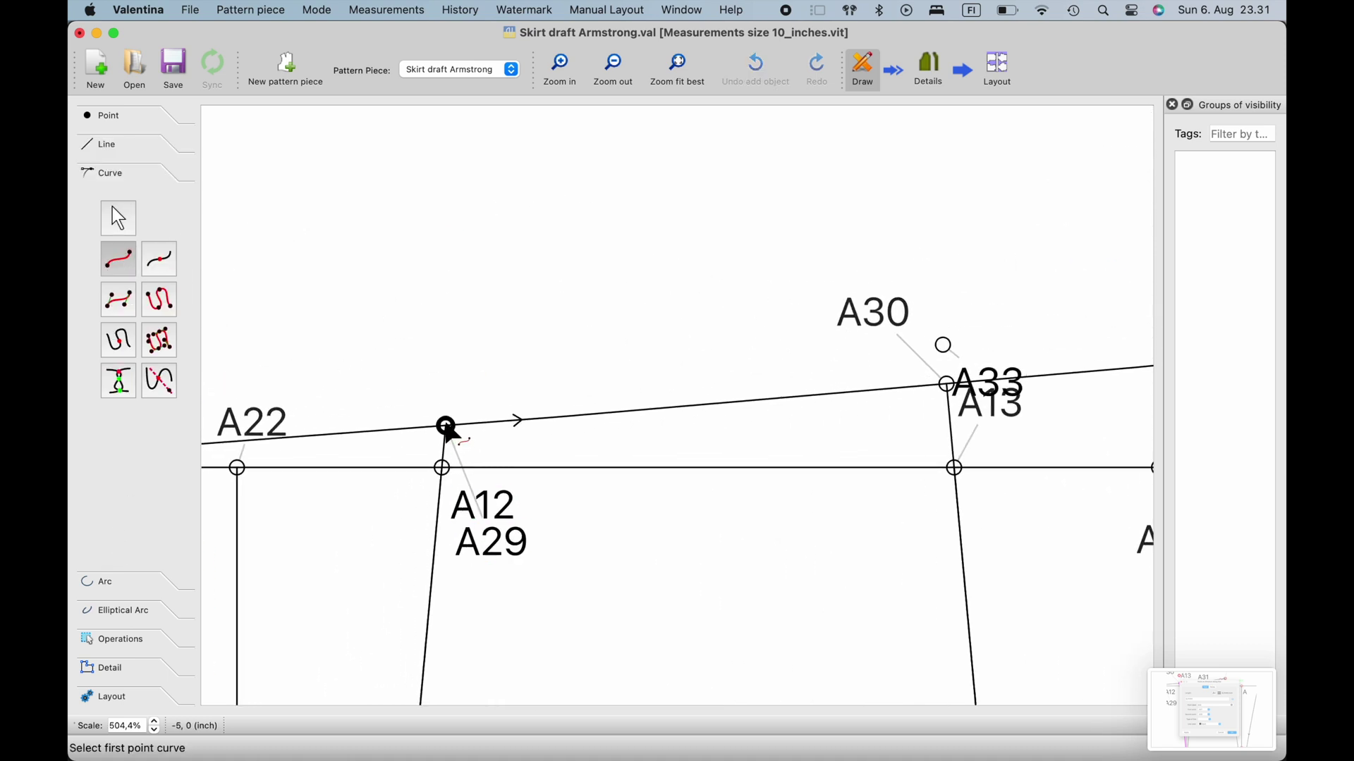
{"action": "scroll", "coordinate": [578, 416], "scroll_direction": "right", "scroll_amount": 3}
{"action": "left_click", "coordinate": [769, 346]}
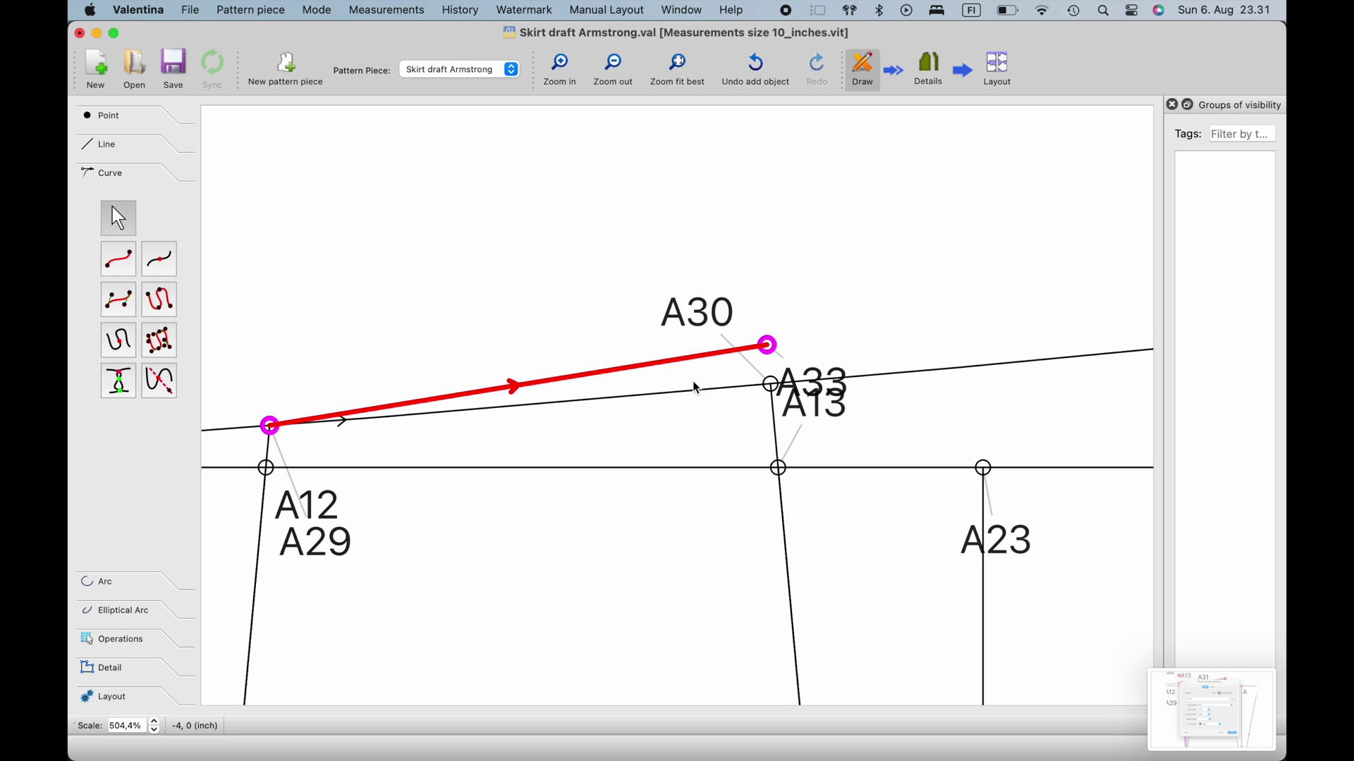
Step: Adjust both control points of the curve between A29 and A33 into a gentle waistline shape
{"action": "left_click", "coordinate": [522, 395]}
{"action": "left_click_drag", "start_coordinate": [309, 427], "coordinate": [367, 429]}
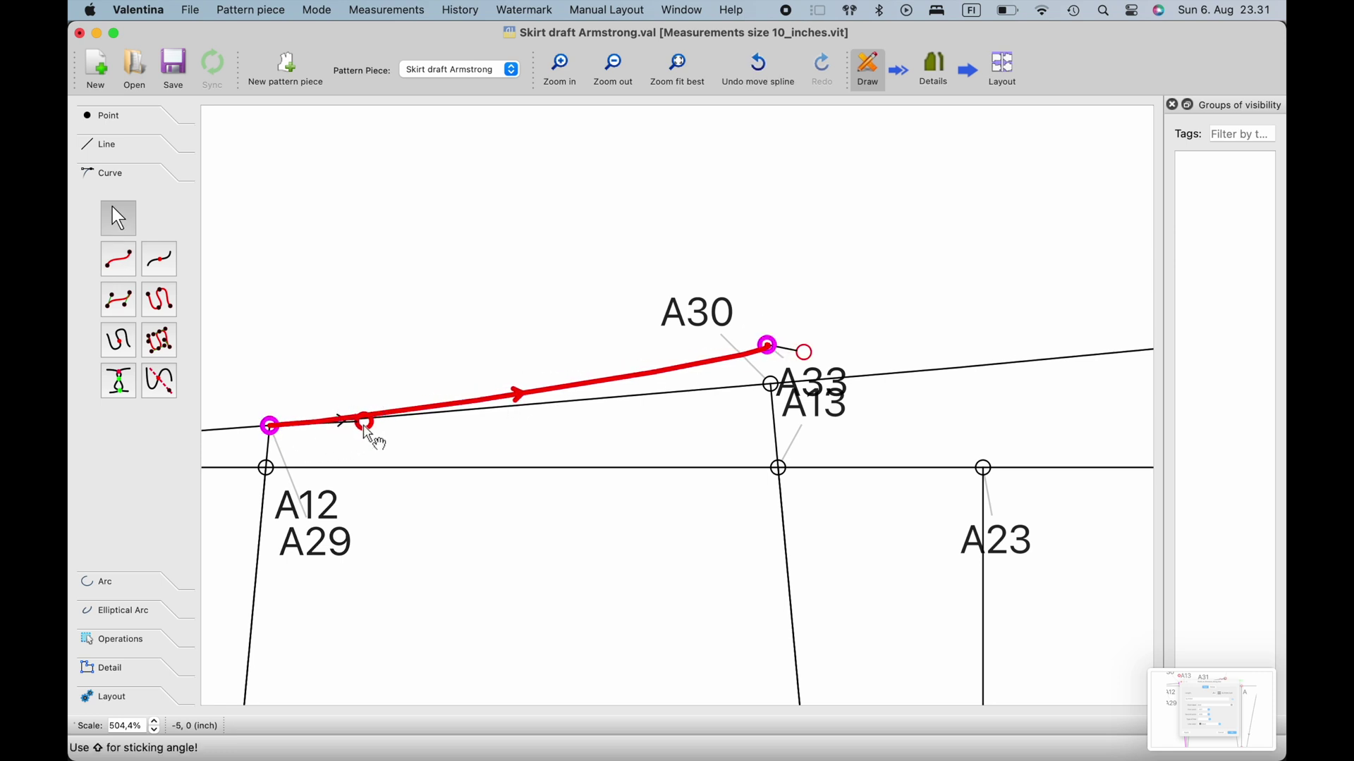
{"action": "left_click_drag", "start_coordinate": [806, 352], "coordinate": [726, 364]}
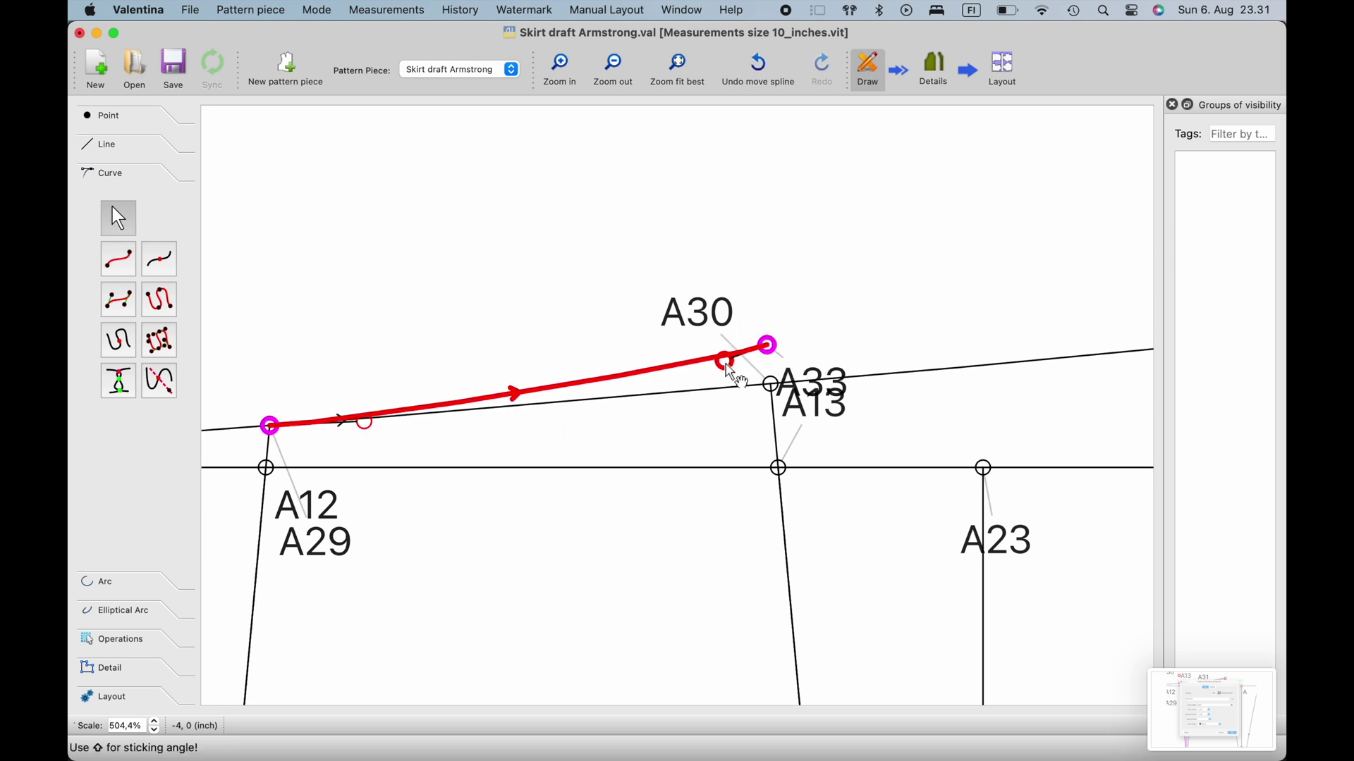
Step: Set the colour of the A29–A33 curve to deep sky blue
{"action": "right_click", "coordinate": [670, 389]}
{"action": "left_click", "coordinate": [698, 396]}
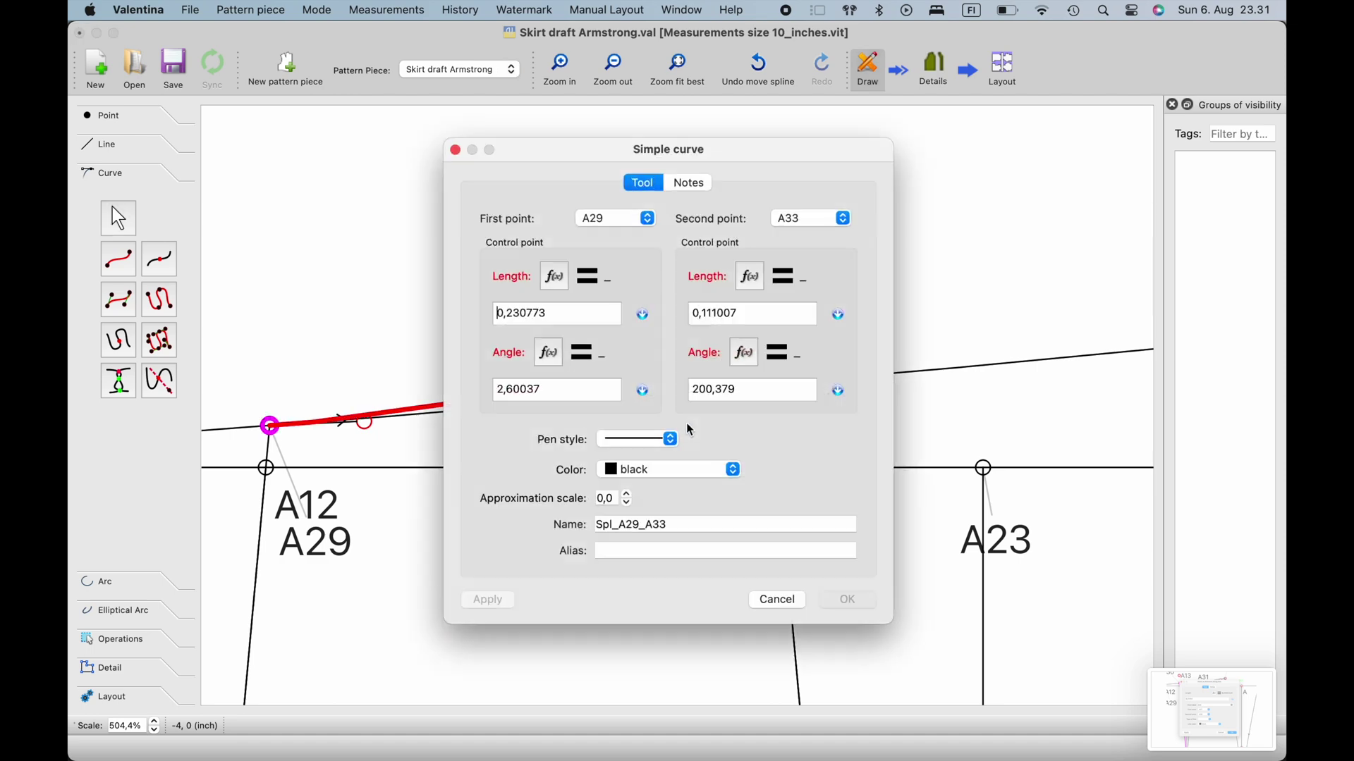
{"action": "left_click", "coordinate": [733, 470]}
{"action": "left_click", "coordinate": [670, 596]}
{"action": "left_click", "coordinate": [846, 601]}
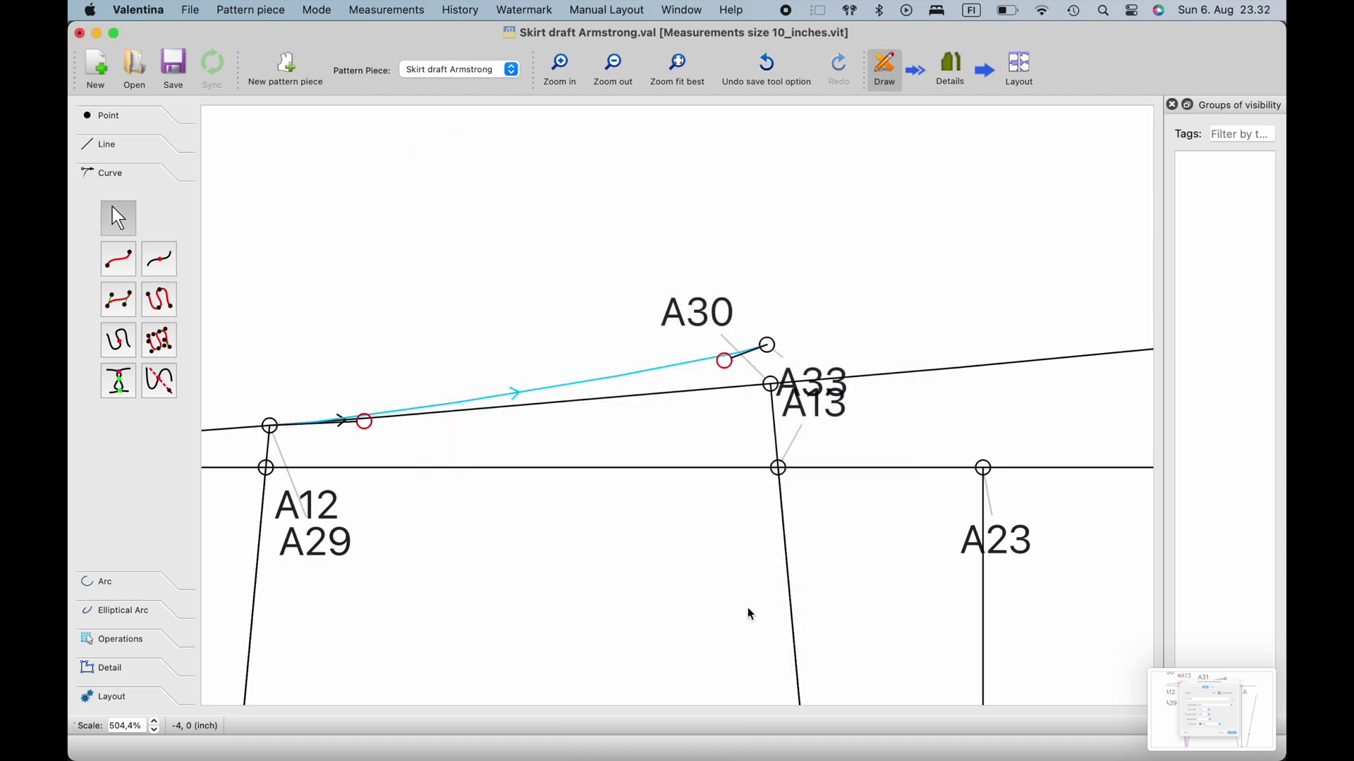
Step: Draw a line from dart point A27 to the new leg end A33
{"action": "scroll", "coordinate": [747, 609], "scroll_direction": "down", "scroll_amount": 12}
{"action": "left_click", "coordinate": [143, 116]}
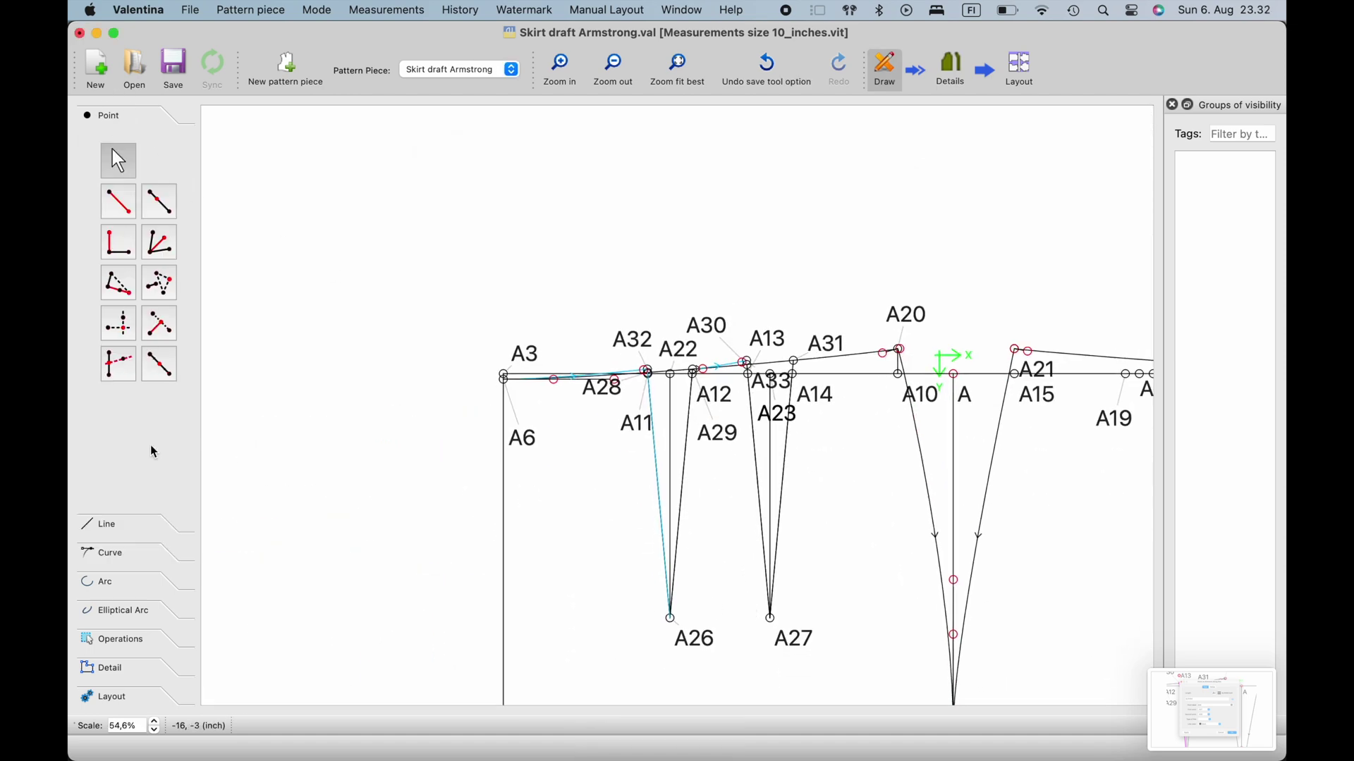
{"action": "left_click", "coordinate": [107, 525]}
{"action": "left_click", "coordinate": [118, 230]}
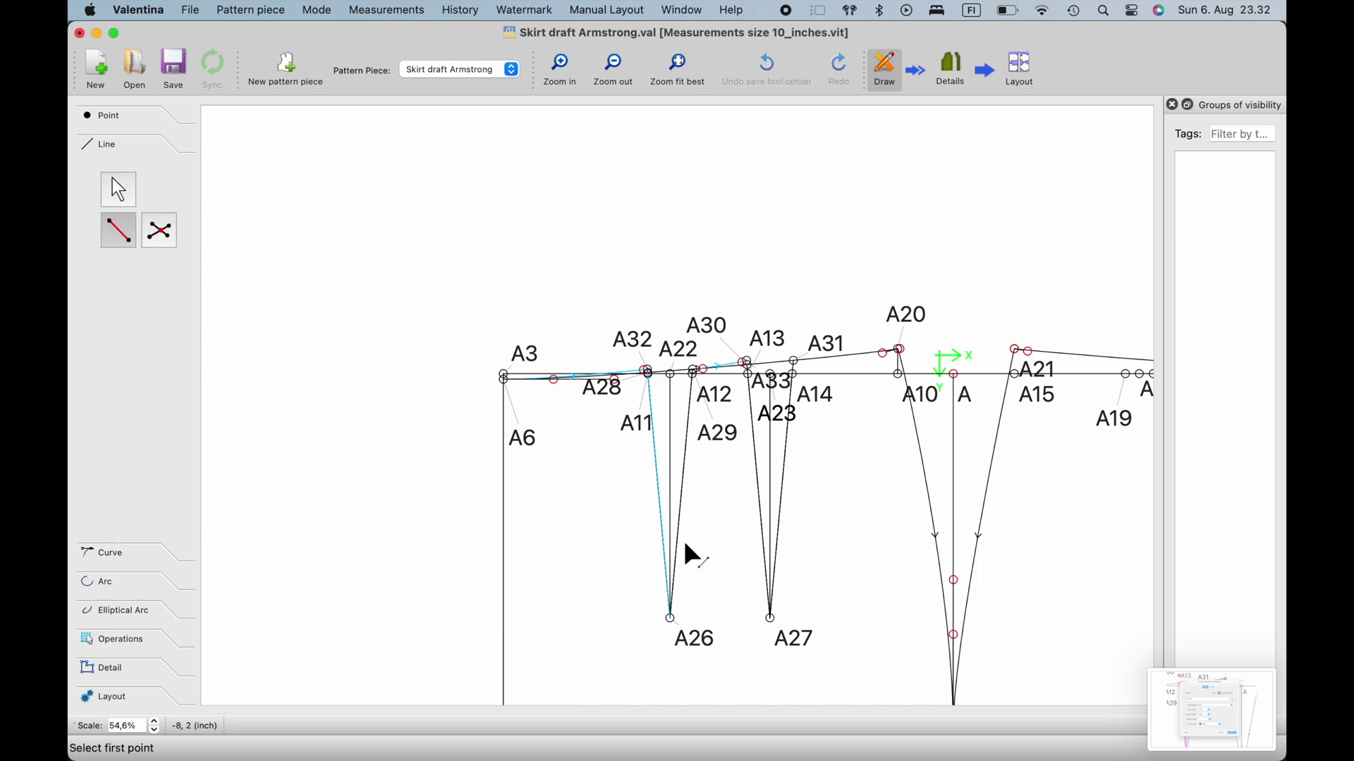
{"action": "left_click", "coordinate": [811, 656]}
{"action": "scroll", "coordinate": [746, 367], "scroll_direction": "up", "scroll_amount": 12}
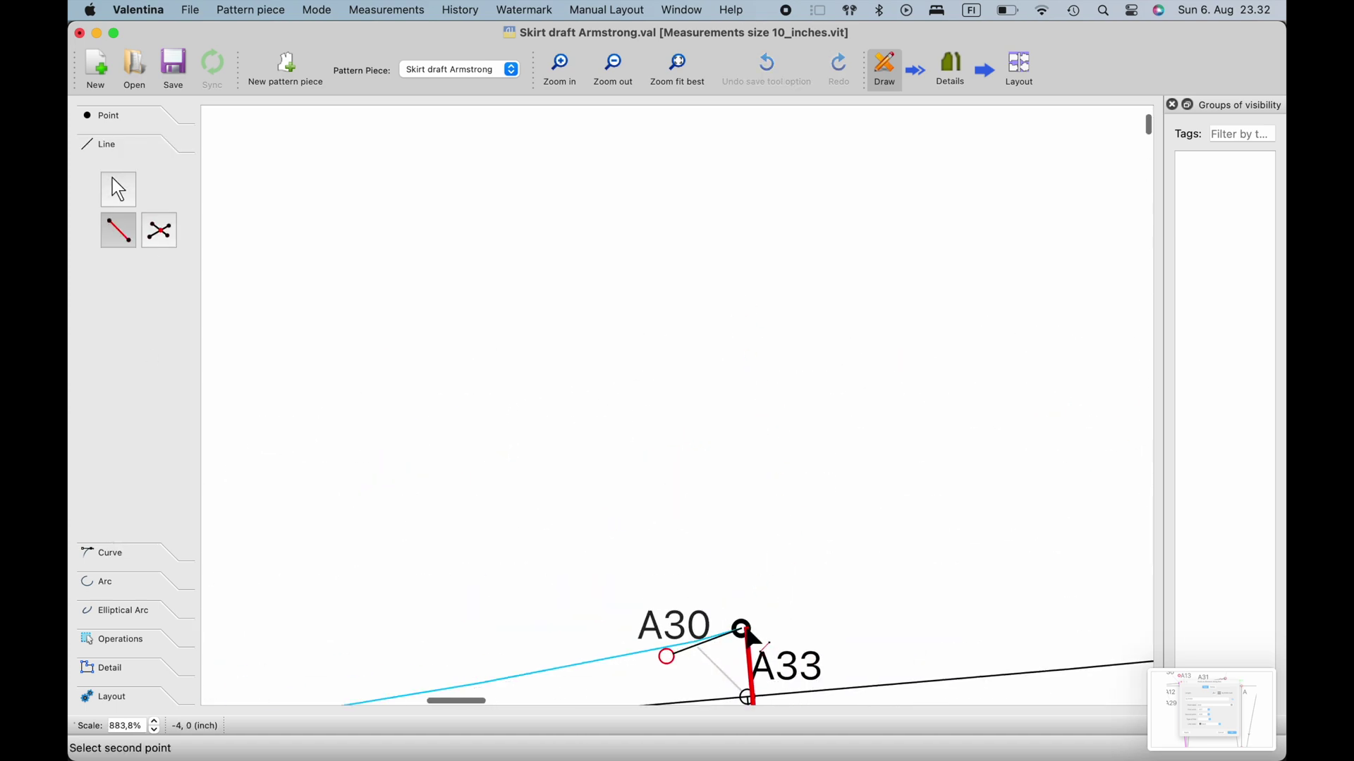
{"action": "left_click", "coordinate": [745, 629]}
Step: Set the colour of the line A27–A33 to deep sky blue and save the pattern
{"action": "scroll", "coordinate": [726, 613], "scroll_direction": "down", "scroll_amount": 5}
{"action": "right_click", "coordinate": [738, 438]}
{"action": "left_click", "coordinate": [751, 442]}
{"action": "left_click", "coordinate": [747, 430]}
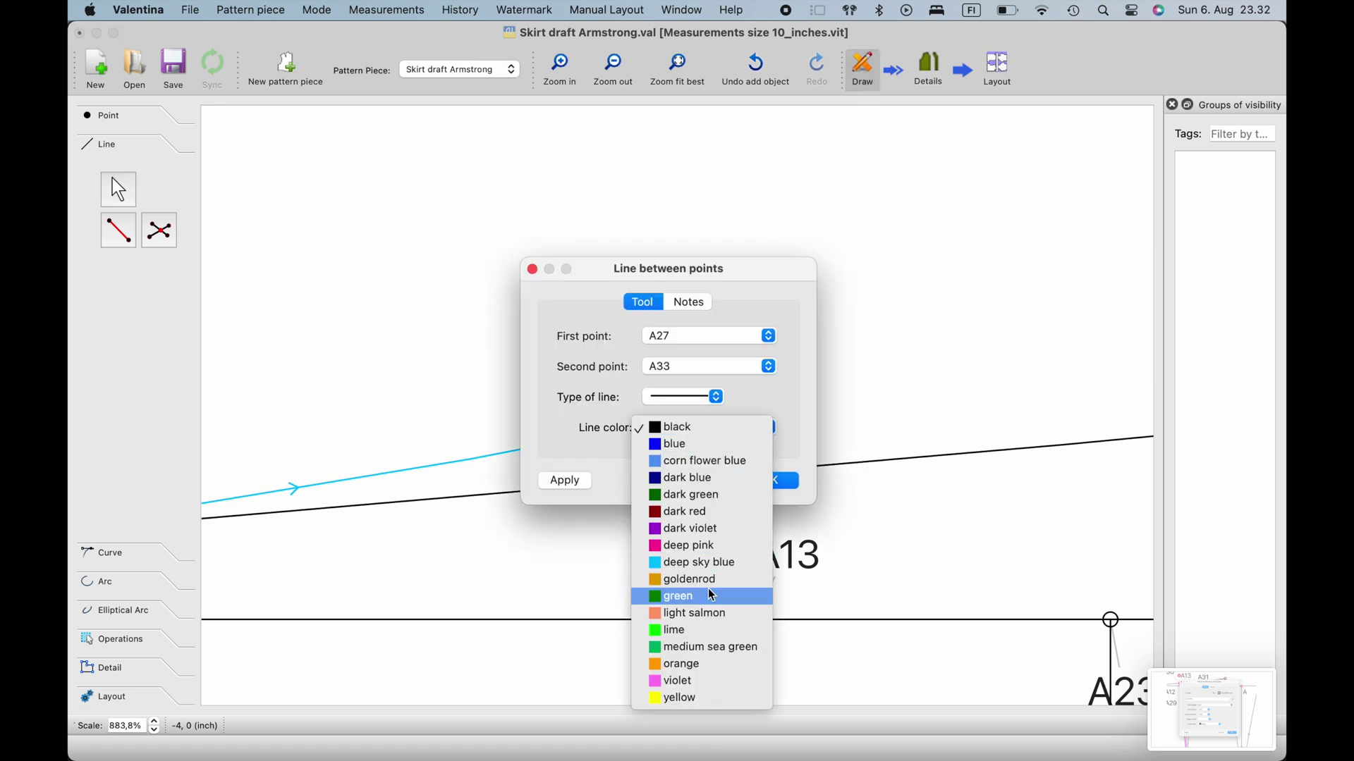
{"action": "left_click", "coordinate": [713, 562]}
{"action": "left_click", "coordinate": [765, 479]}
{"action": "scroll", "coordinate": [652, 537], "scroll_direction": "down", "scroll_amount": 7}
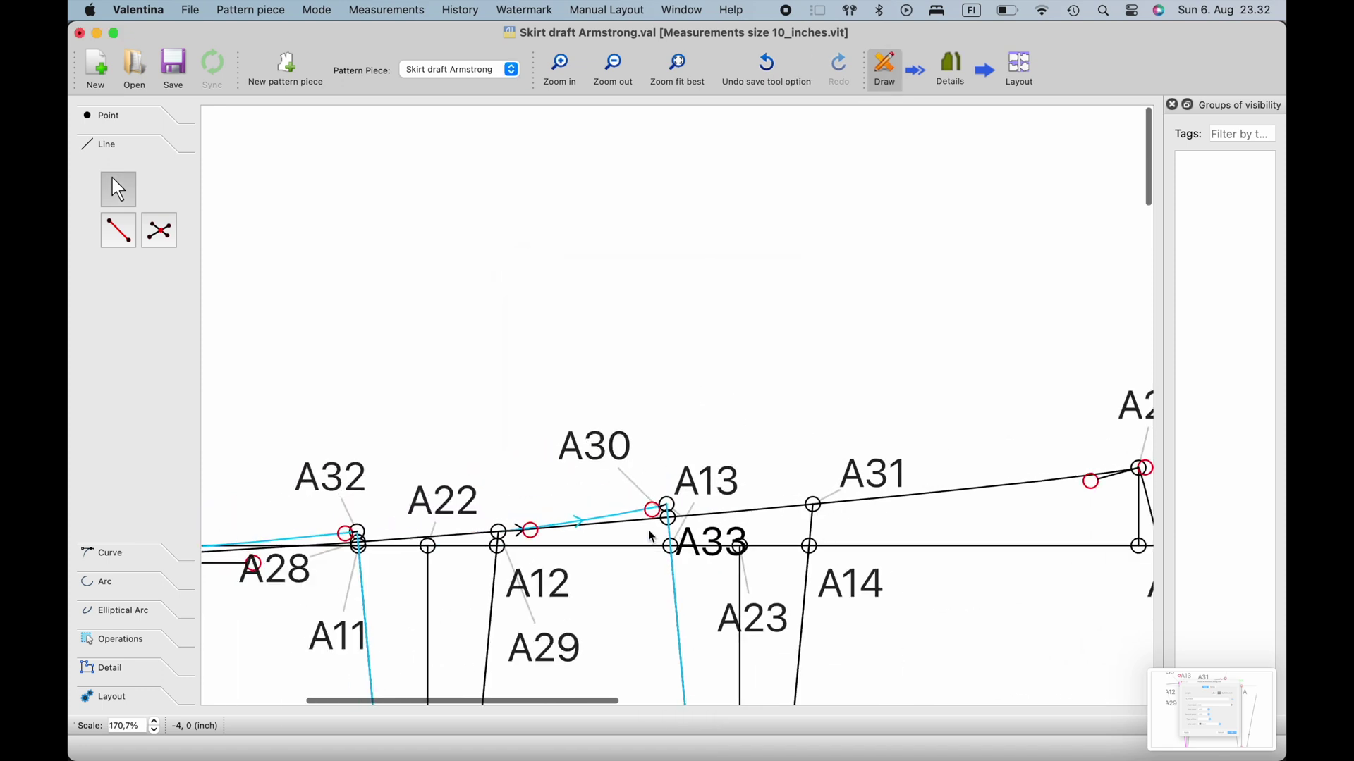
{"action": "scroll", "coordinate": [652, 538], "scroll_direction": "down", "scroll_amount": 5}
{"action": "key", "text": "super+s"}
Step: Spread apart the overlapping labels of the points along the waistline between A15 and A7, including A18, A17 and A16
{"action": "scroll", "coordinate": [652, 537], "scroll_direction": "right", "scroll_amount": 4}
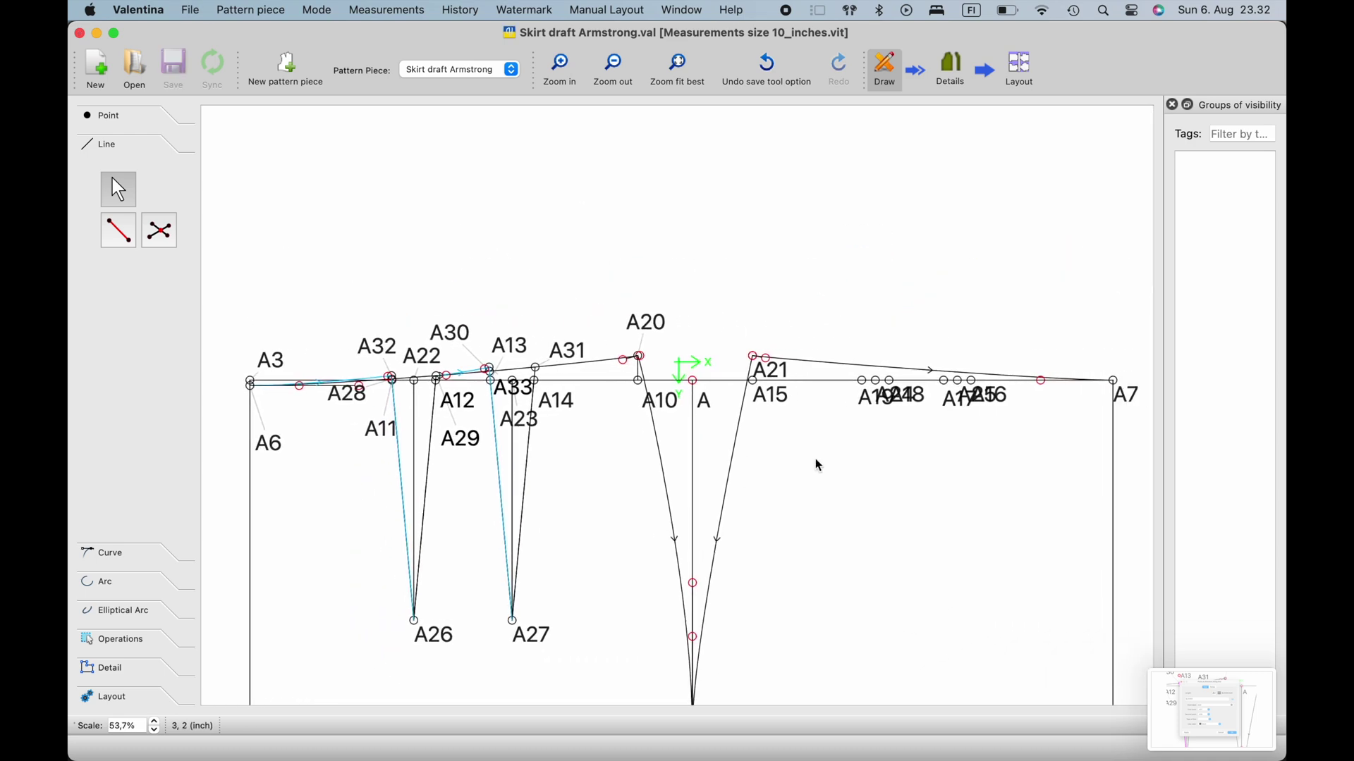
{"action": "scroll", "coordinate": [819, 466], "scroll_direction": "up", "scroll_amount": 2}
{"action": "left_click_drag", "start_coordinate": [762, 365], "coordinate": [779, 289]}
{"action": "left_click_drag", "start_coordinate": [846, 367], "coordinate": [821, 375]}
{"action": "left_click_drag", "start_coordinate": [890, 359], "coordinate": [939, 315]}
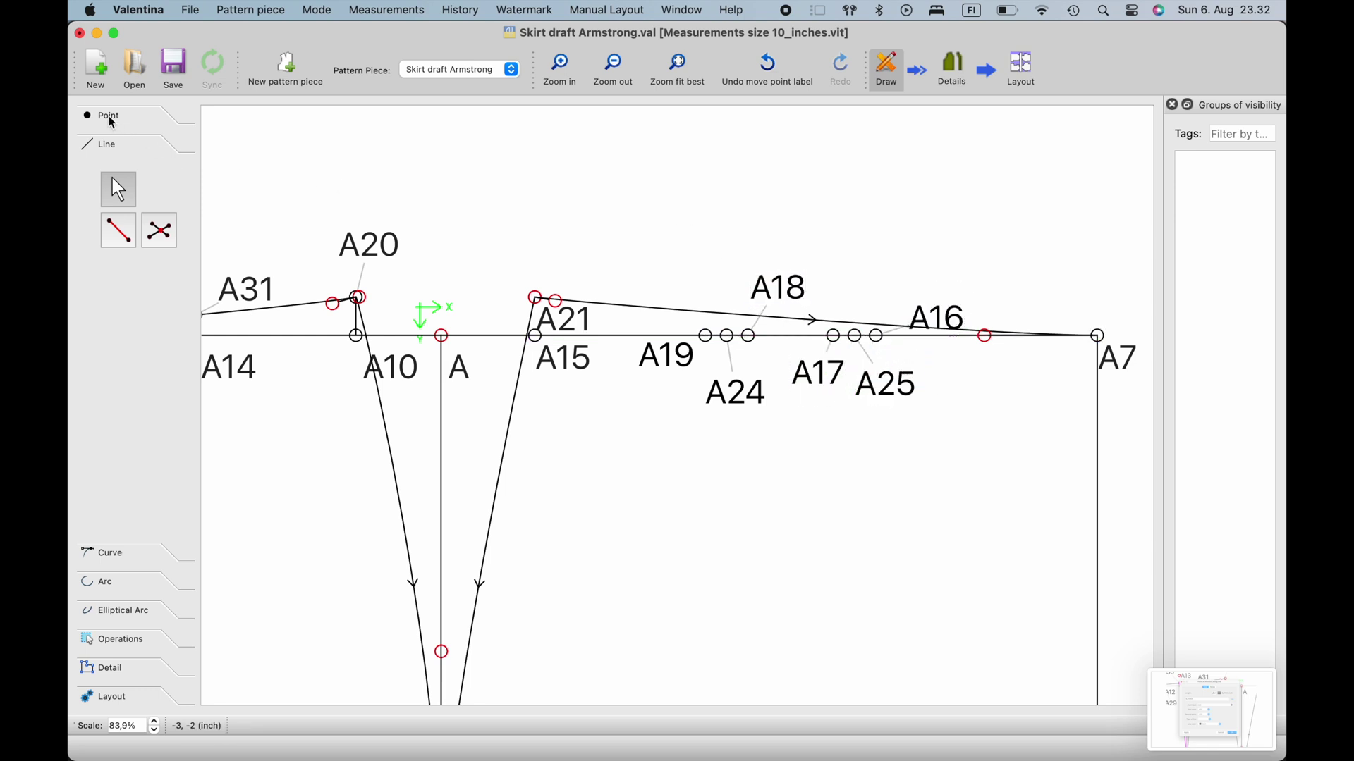
Step: Create a point at distance and angle from A24, with length 3,5 inch and angle 270°
{"action": "left_click", "coordinate": [115, 124]}
{"action": "left_click", "coordinate": [118, 203]}
{"action": "scroll", "coordinate": [726, 339], "scroll_direction": "up", "scroll_amount": 3}
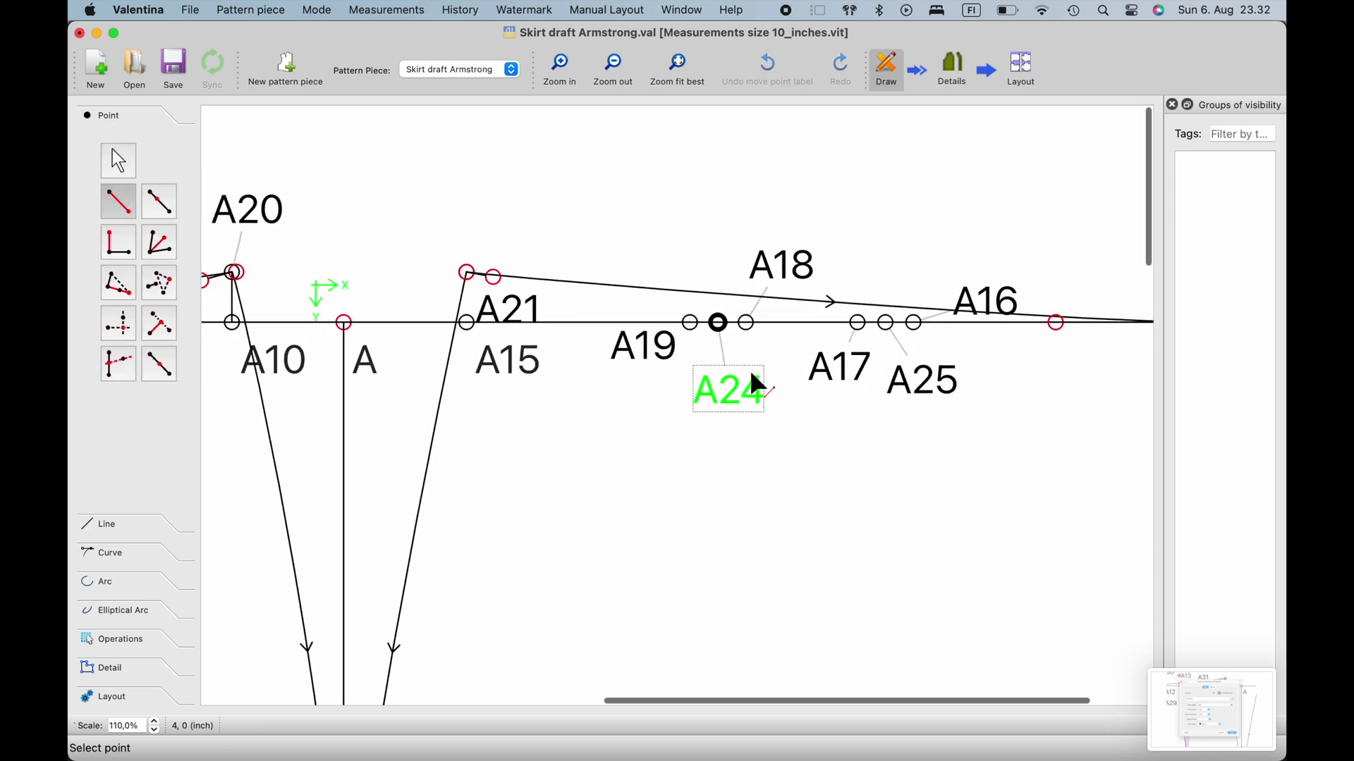
{"action": "left_click", "coordinate": [711, 309]}
{"action": "left_click", "coordinate": [709, 515]}
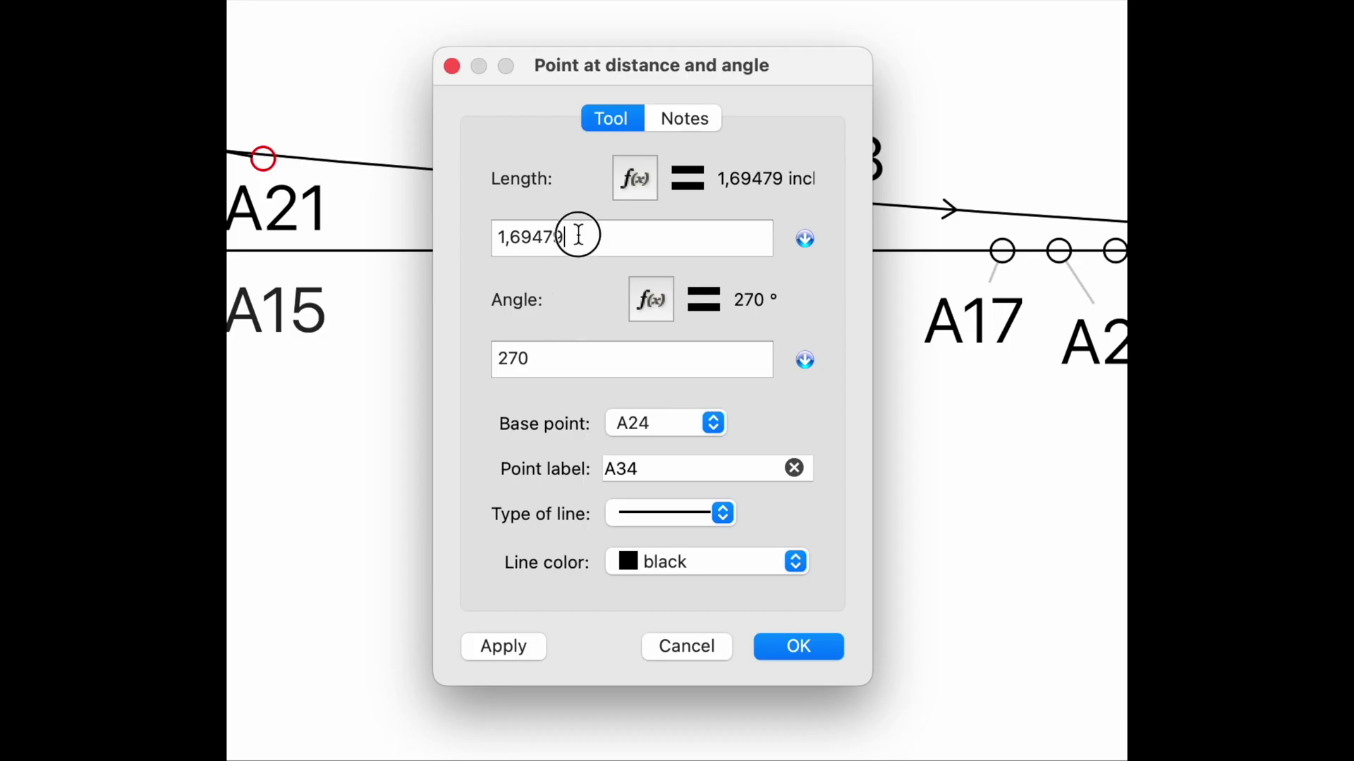
{"action": "type", "text": "3,5"}
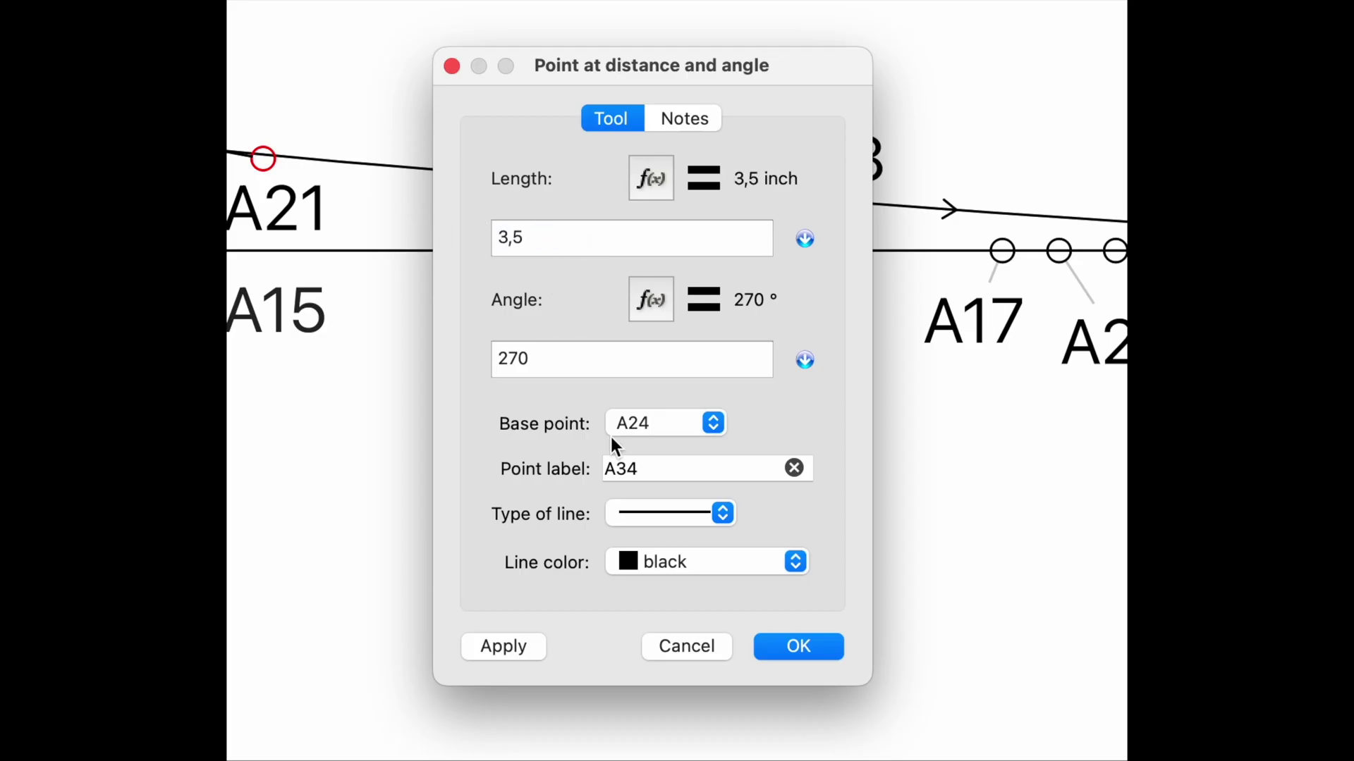
{"action": "left_click", "coordinate": [791, 643]}
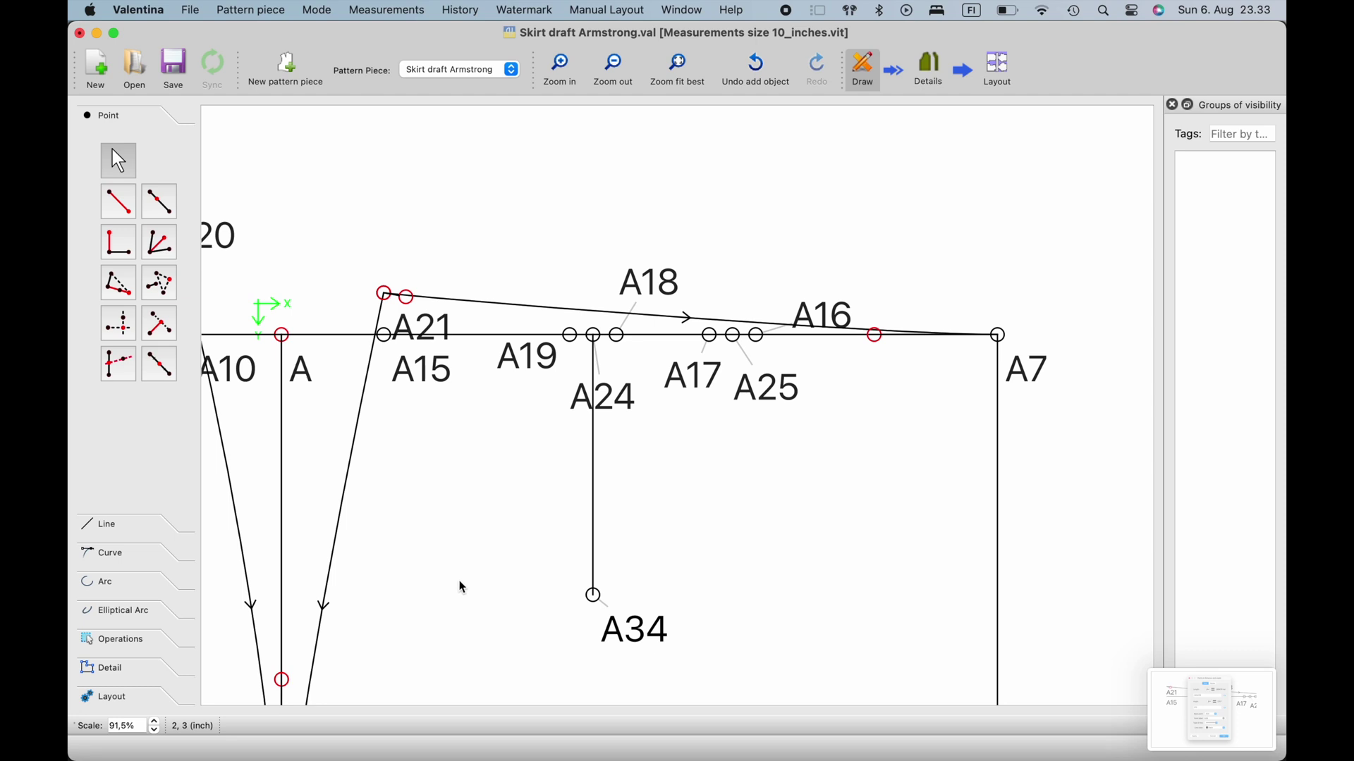
Step: Create a second dart point from A25 at length 3,5 inch and angle 270°
{"action": "scroll", "coordinate": [553, 544], "scroll_direction": "up", "scroll_amount": 1, "text": "ctrl"}
{"action": "left_click", "coordinate": [117, 203]}
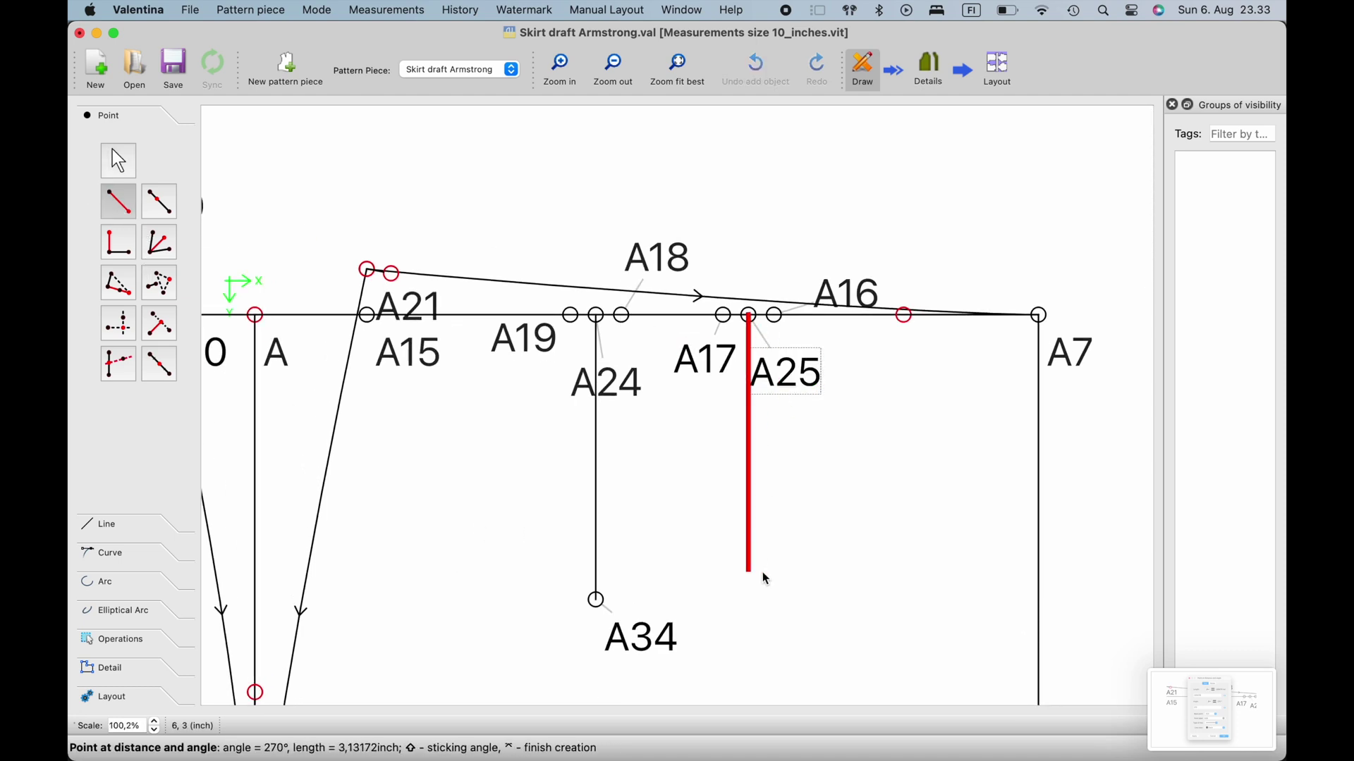
{"action": "left_click", "coordinate": [753, 569]}
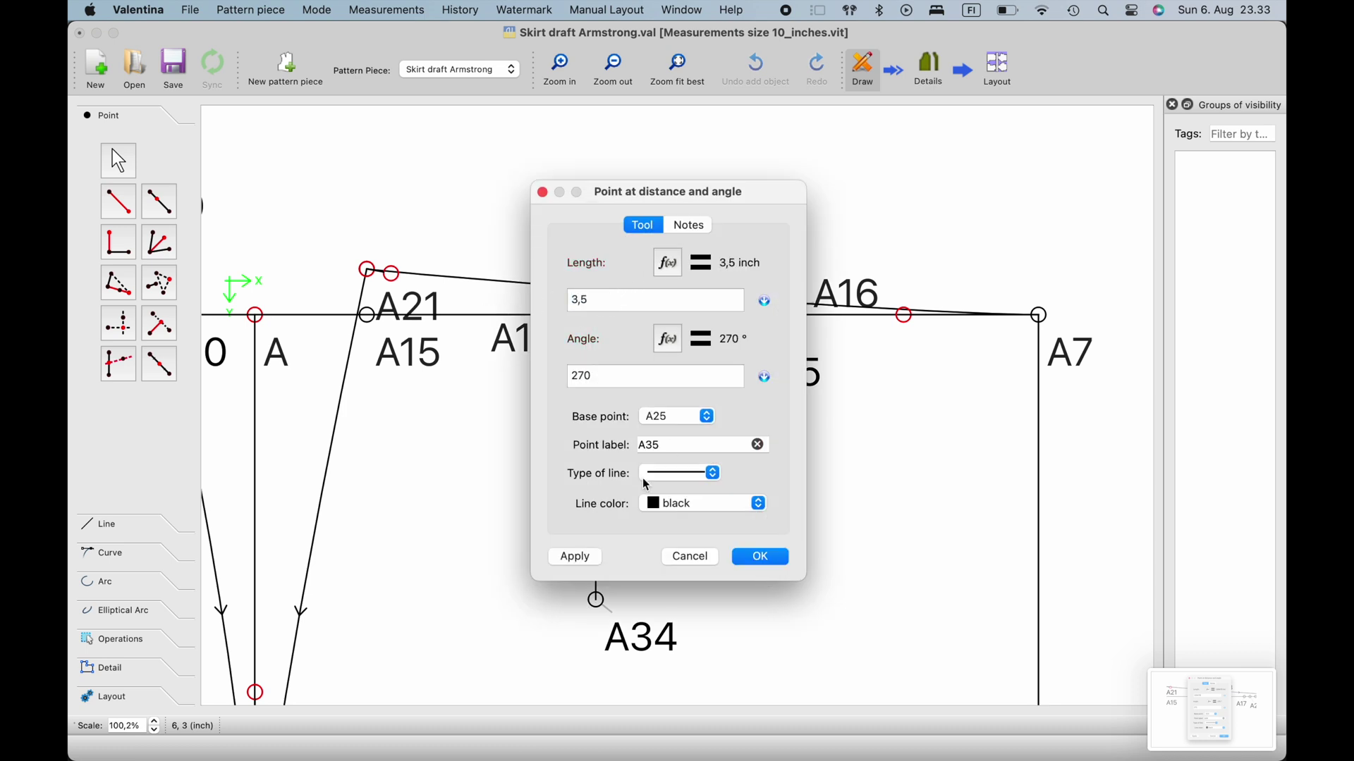
{"action": "left_click", "coordinate": [742, 558]}
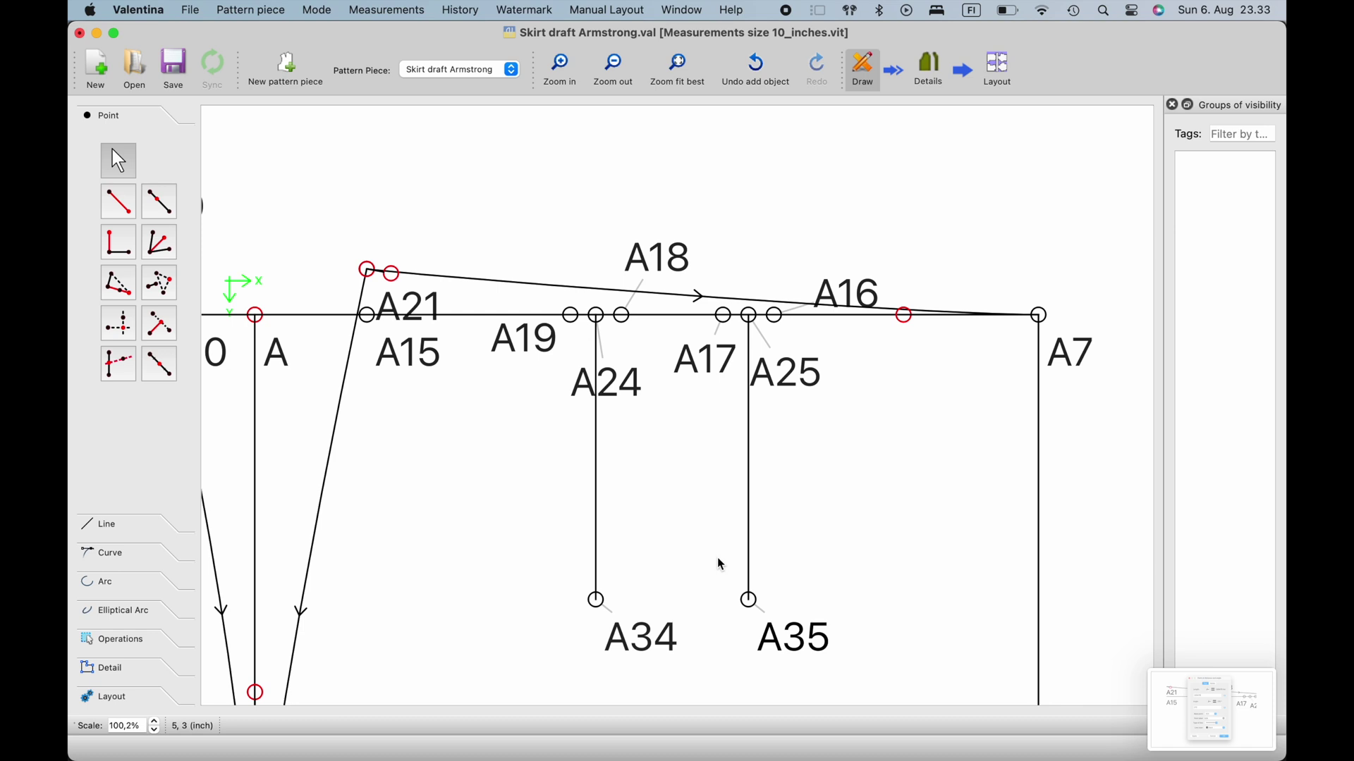
Step: Draw the two legs of the first back dart from A34 to A19 and from A34 to A18
{"action": "scroll", "coordinate": [734, 564], "scroll_direction": "up", "scroll_amount": 2}
{"action": "left_click", "coordinate": [123, 529]}
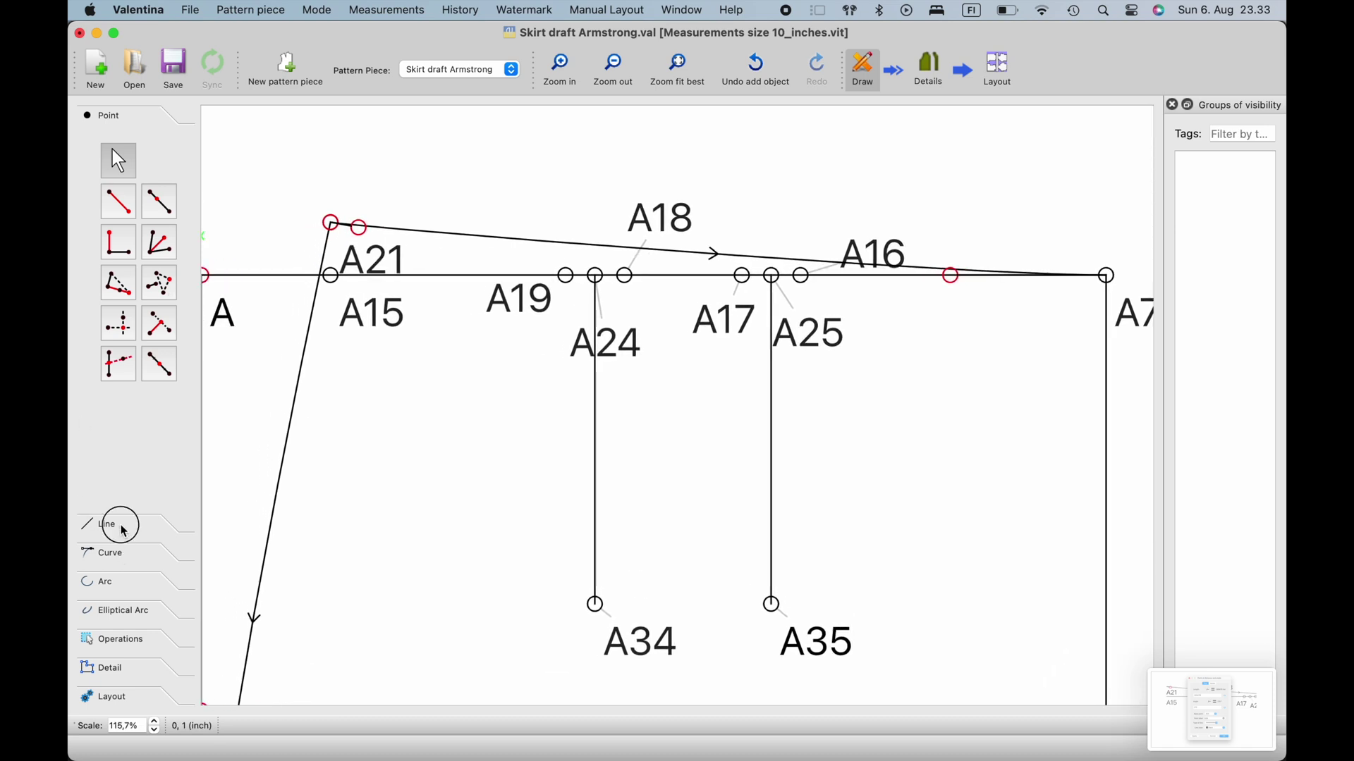
{"action": "left_click", "coordinate": [119, 230]}
{"action": "left_click", "coordinate": [620, 640]}
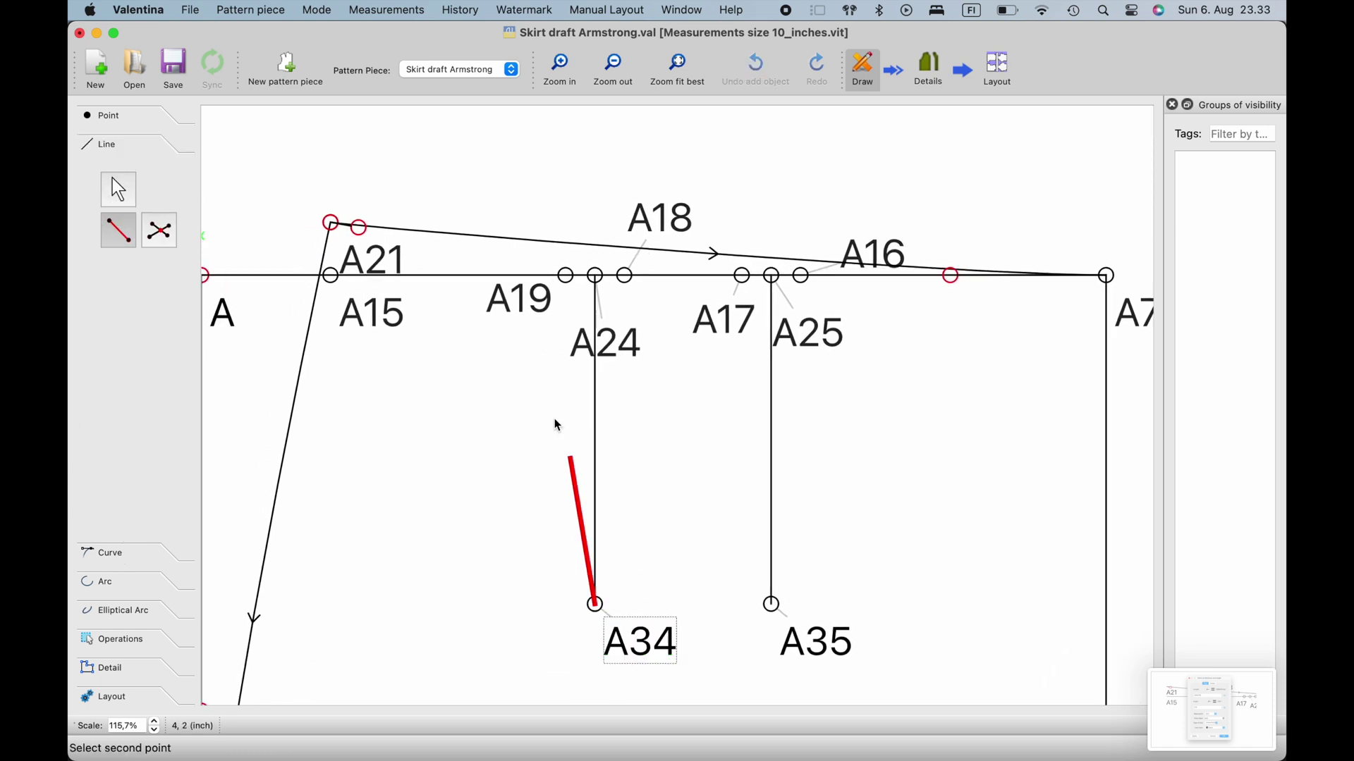
{"action": "left_click", "coordinate": [525, 302]}
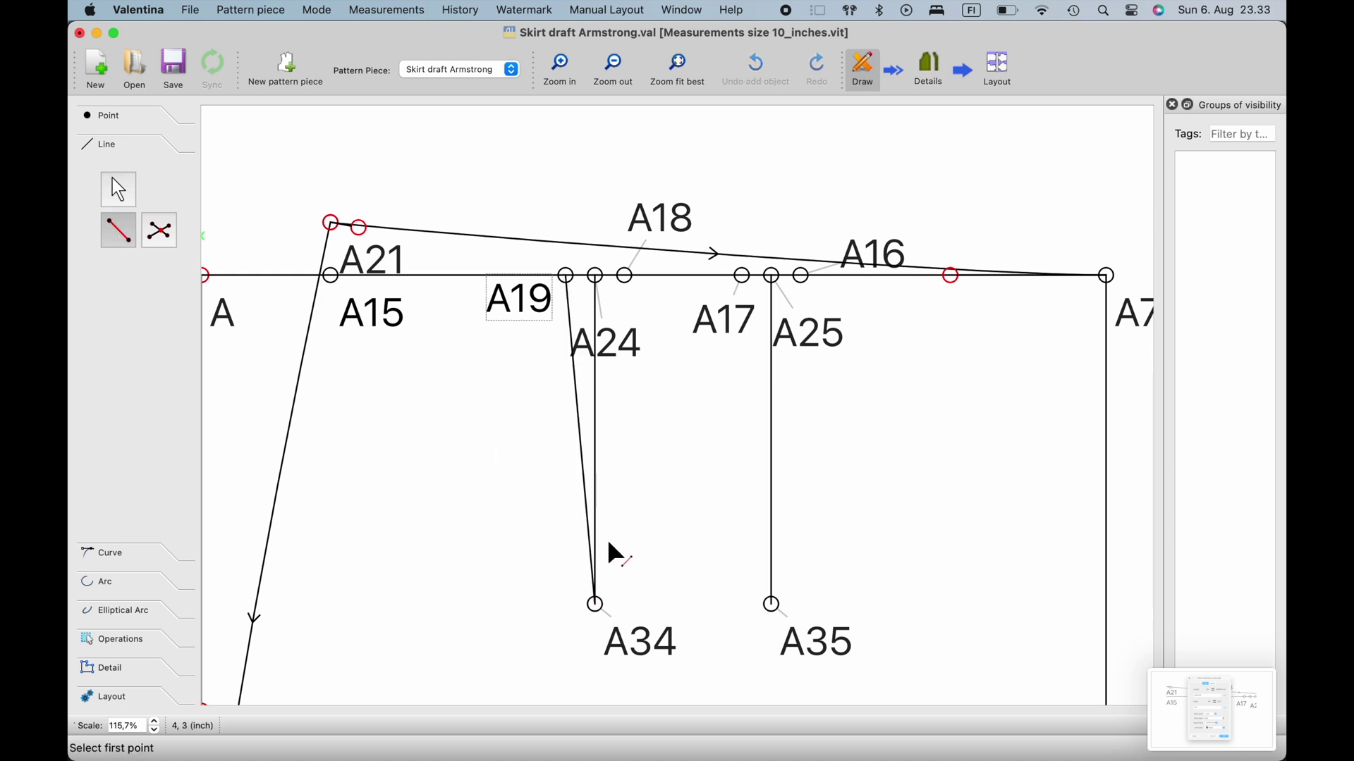
{"action": "left_click", "coordinate": [658, 649]}
{"action": "left_click", "coordinate": [627, 276]}
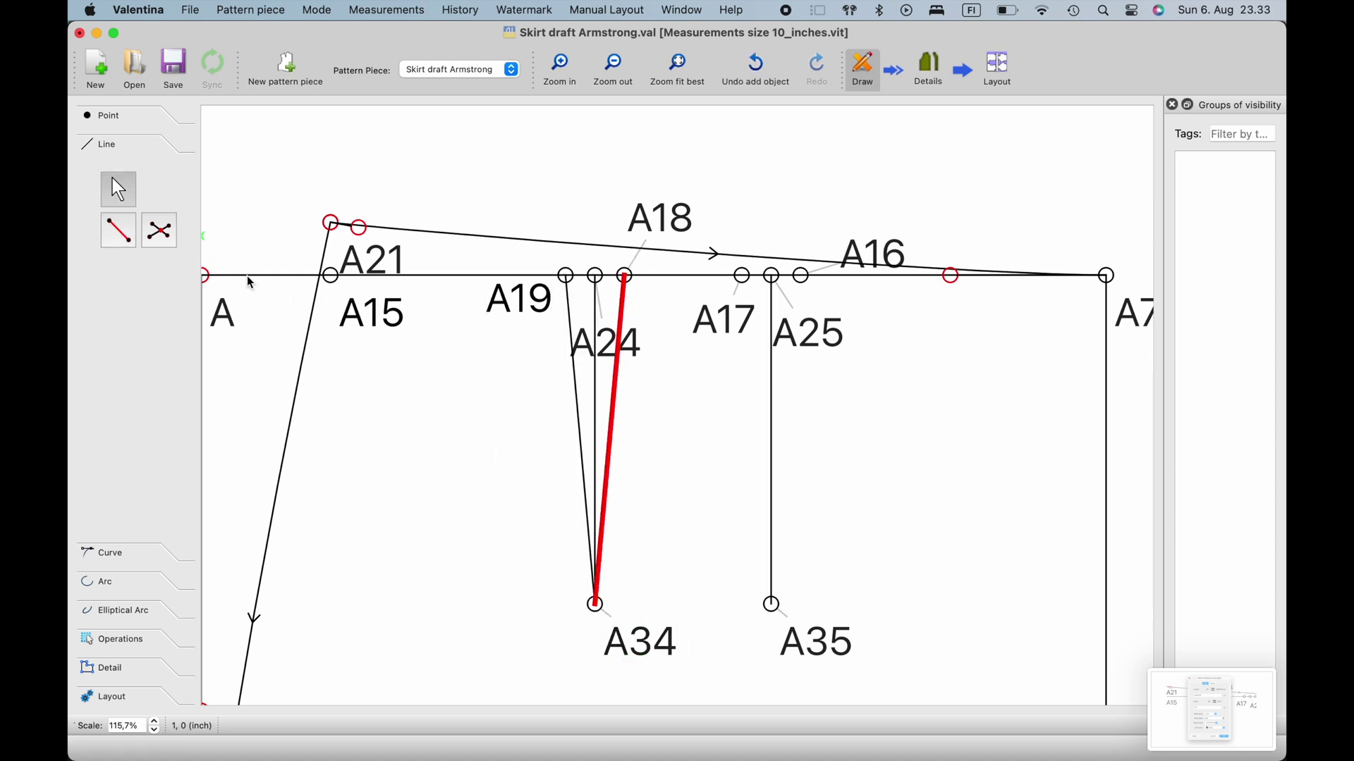
Step: Draw the two legs of the second back dart from A35 to A17 and A16, and save the pattern
{"action": "left_click", "coordinate": [119, 231]}
{"action": "left_click", "coordinate": [822, 645]}
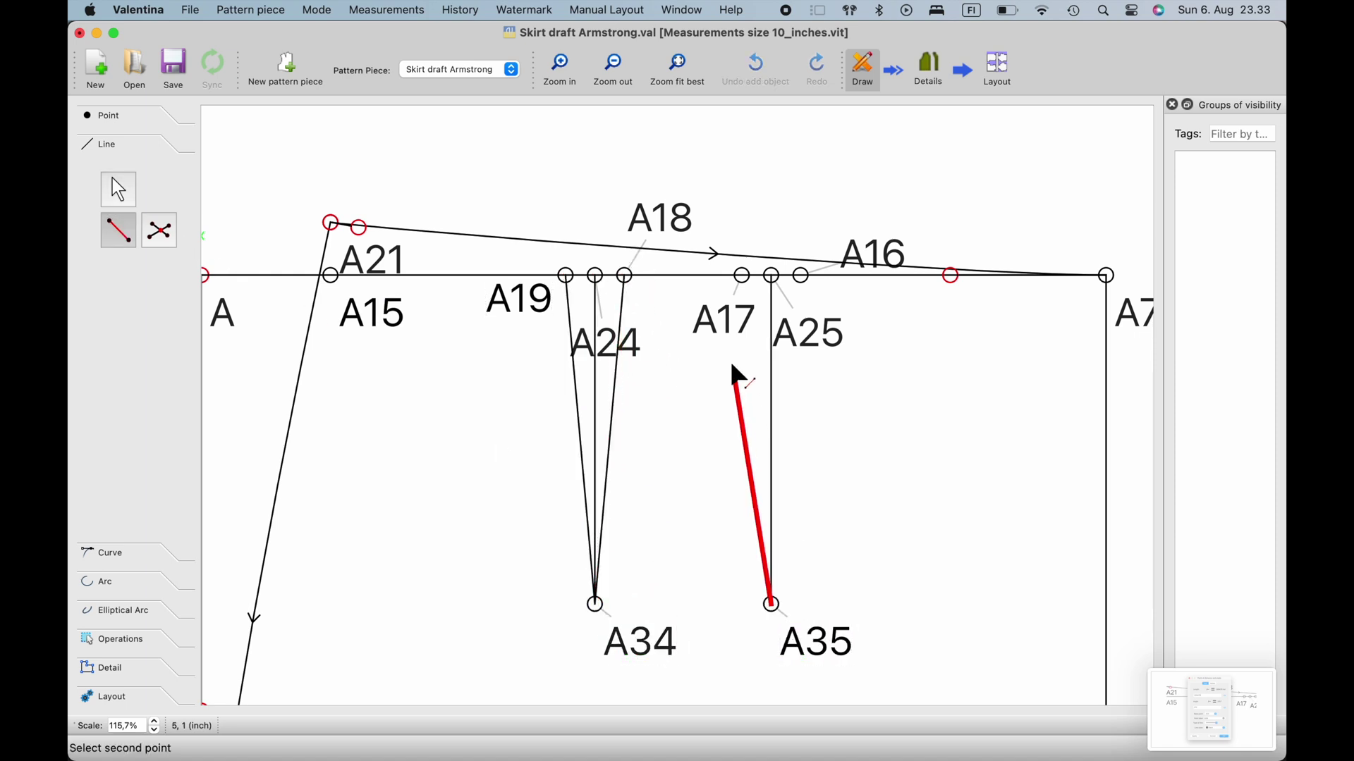
{"action": "left_click", "coordinate": [734, 323]}
{"action": "left_click", "coordinate": [118, 231]}
{"action": "left_click", "coordinate": [799, 647]}
{"action": "left_click", "coordinate": [875, 263]}
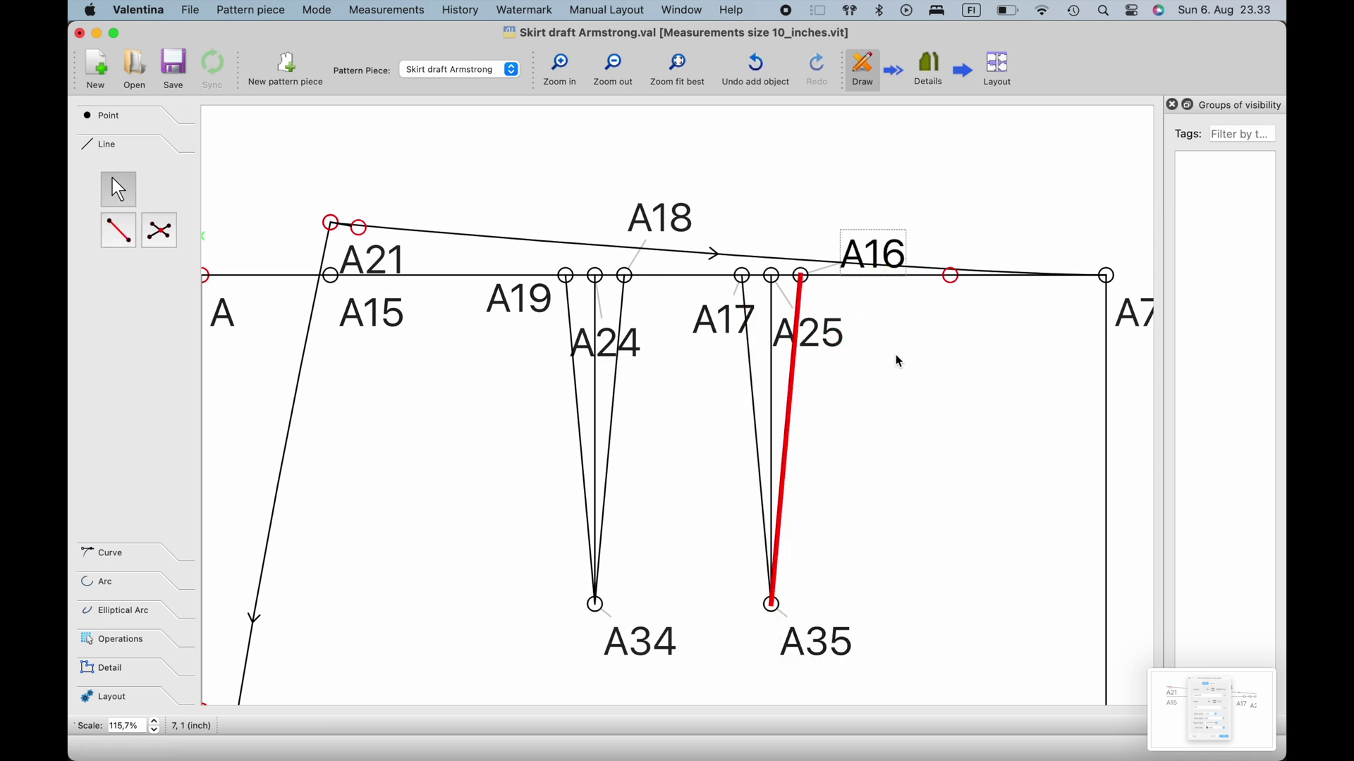
{"action": "key", "text": "super+s"}
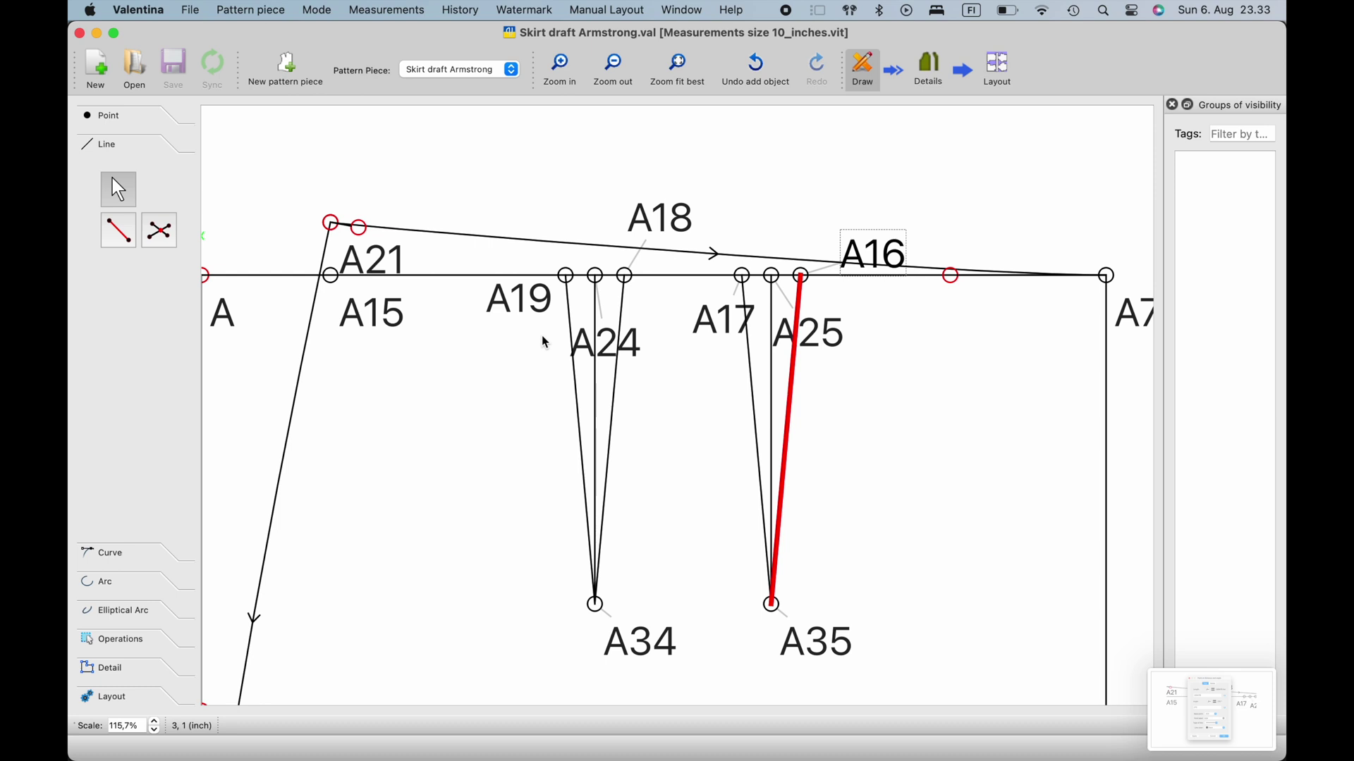
Step: Create an intersection point of the A21–A7 waist curve and an axis from A34 towards A19, and move its label above the curve
{"action": "scroll", "coordinate": [545, 343], "scroll_direction": "up", "scroll_amount": 3, "text": "ctrl"}
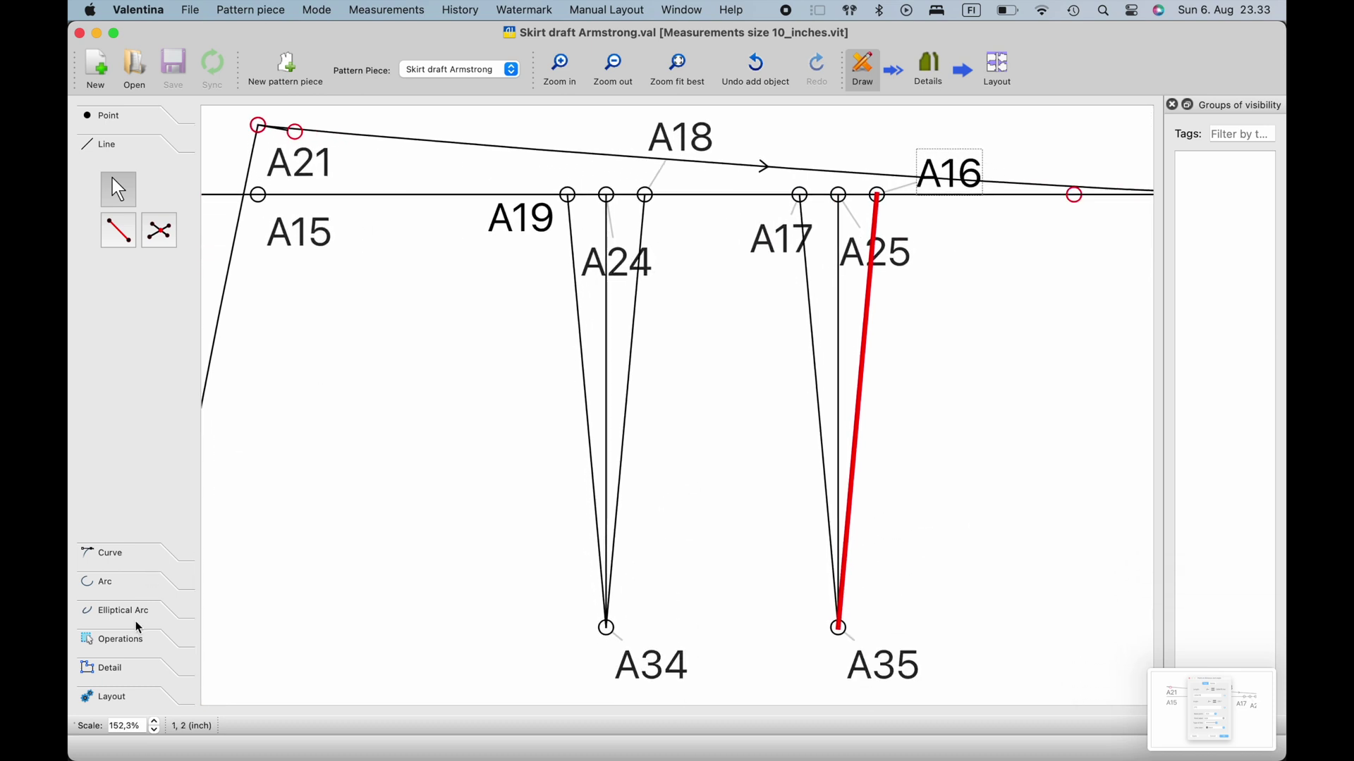
{"action": "left_click", "coordinate": [106, 553]}
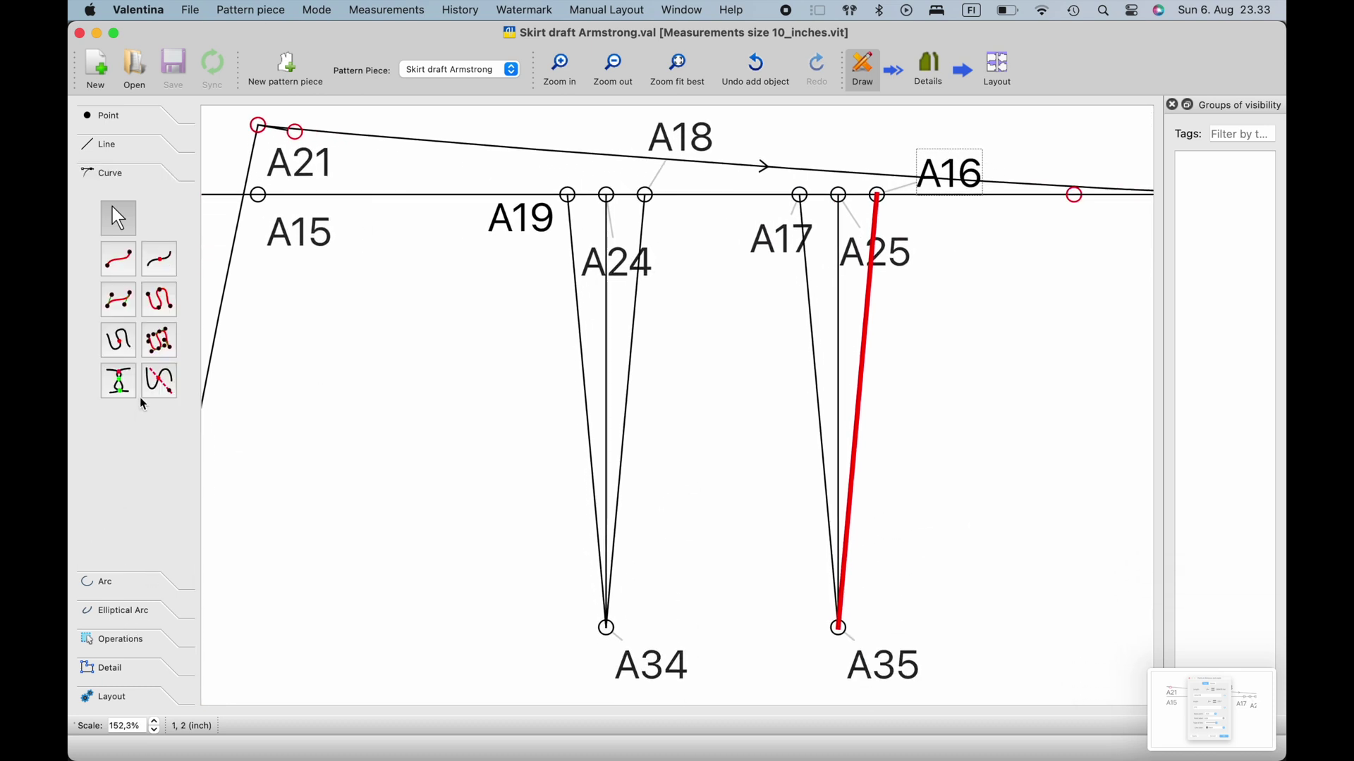
{"action": "left_click", "coordinate": [160, 386]}
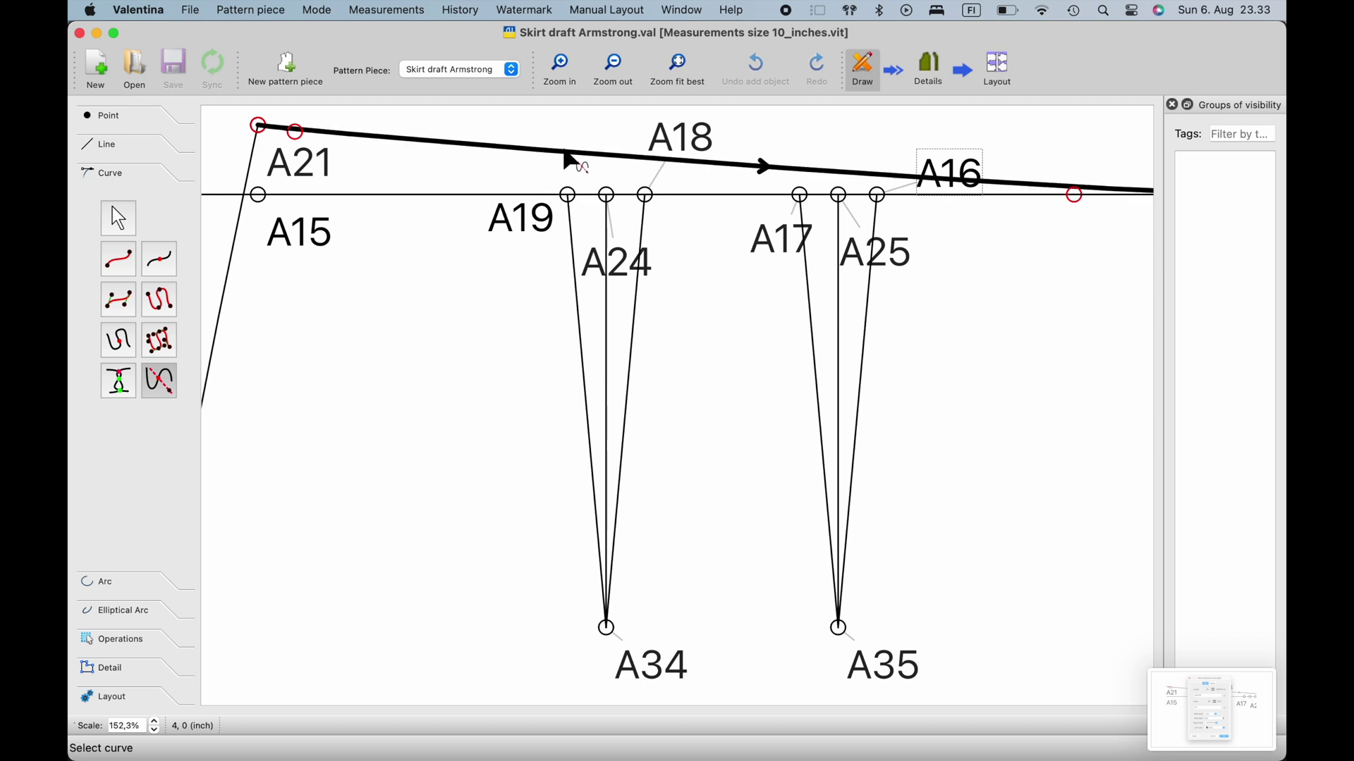
{"action": "left_click", "coordinate": [584, 165]}
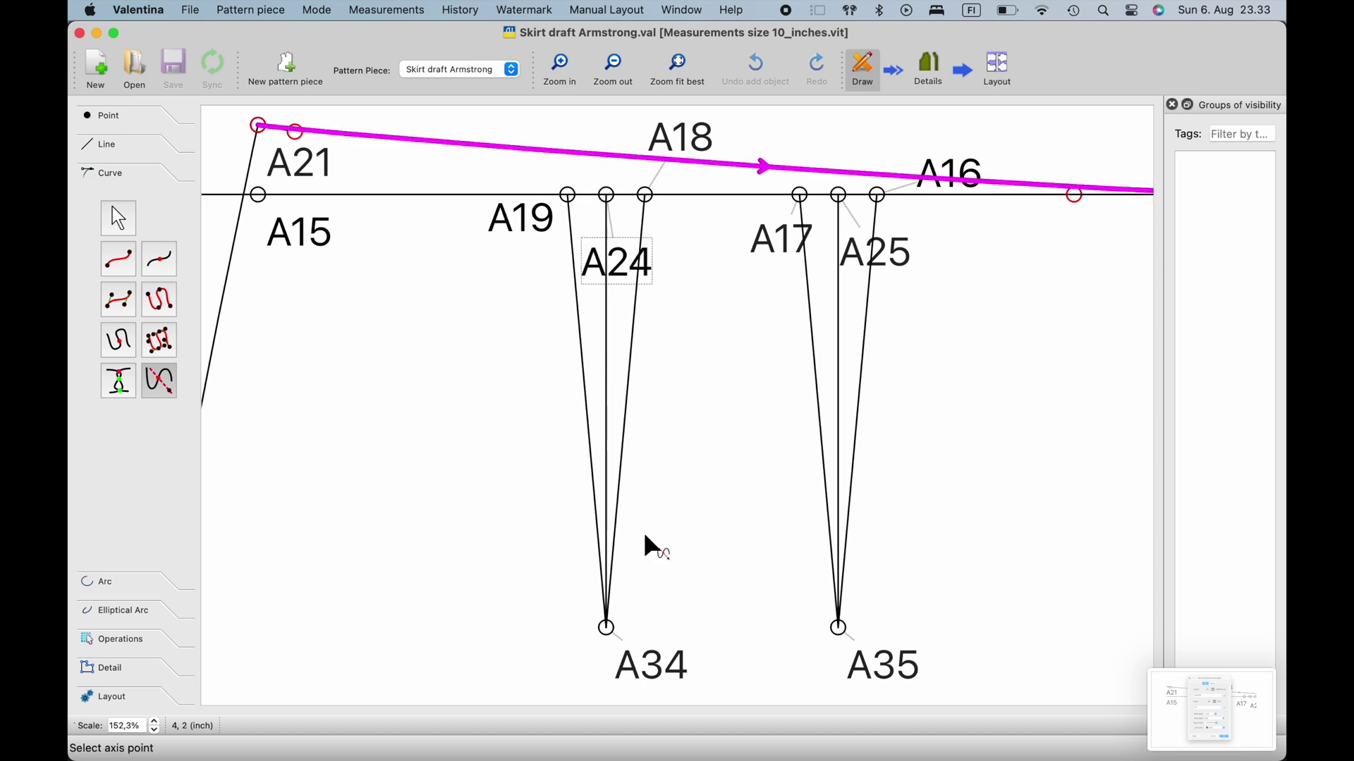
{"action": "left_click", "coordinate": [666, 652]}
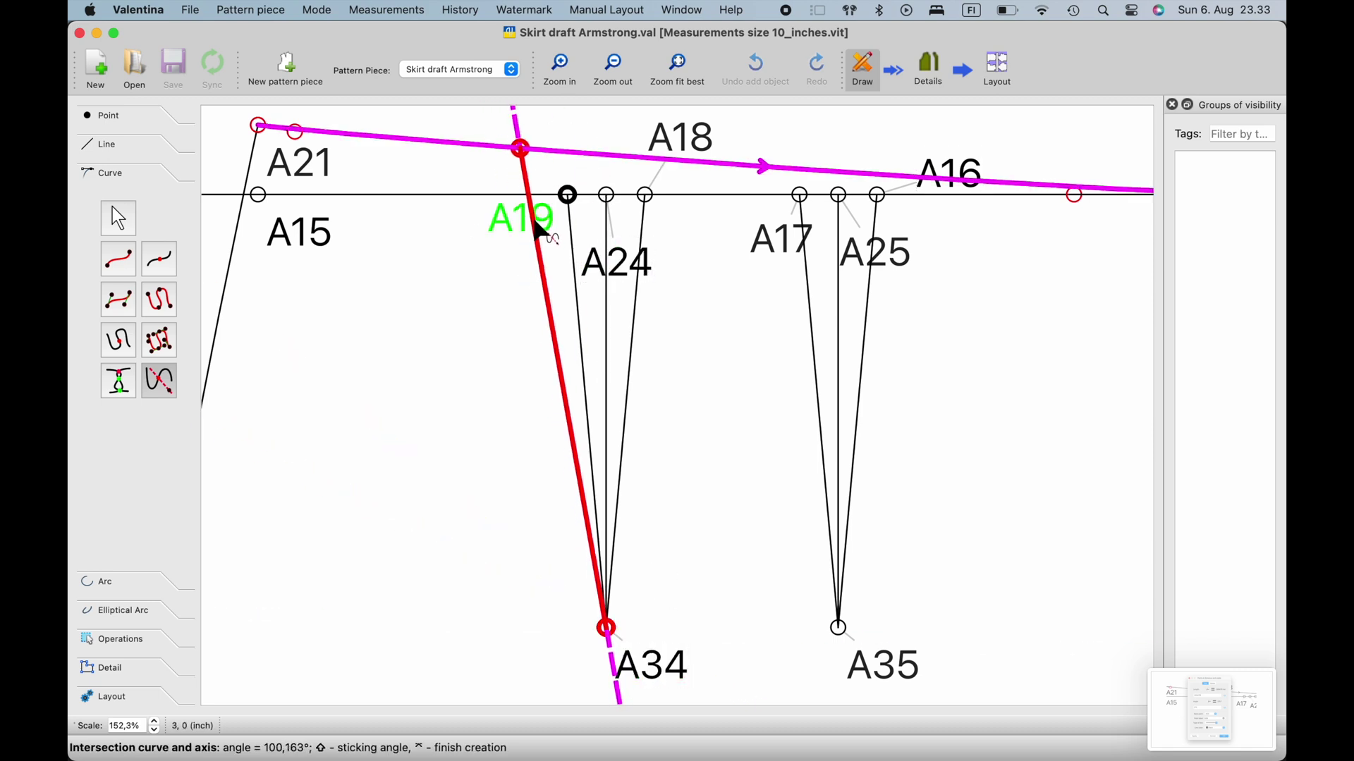
{"action": "left_click", "coordinate": [539, 228]}
{"action": "left_click_drag", "start_coordinate": [576, 194], "coordinate": [578, 129]}
Step: Set the axis angle of intersection point A36 to the line angle AngleLine_A34_A19
{"action": "right_click", "coordinate": [596, 148]}
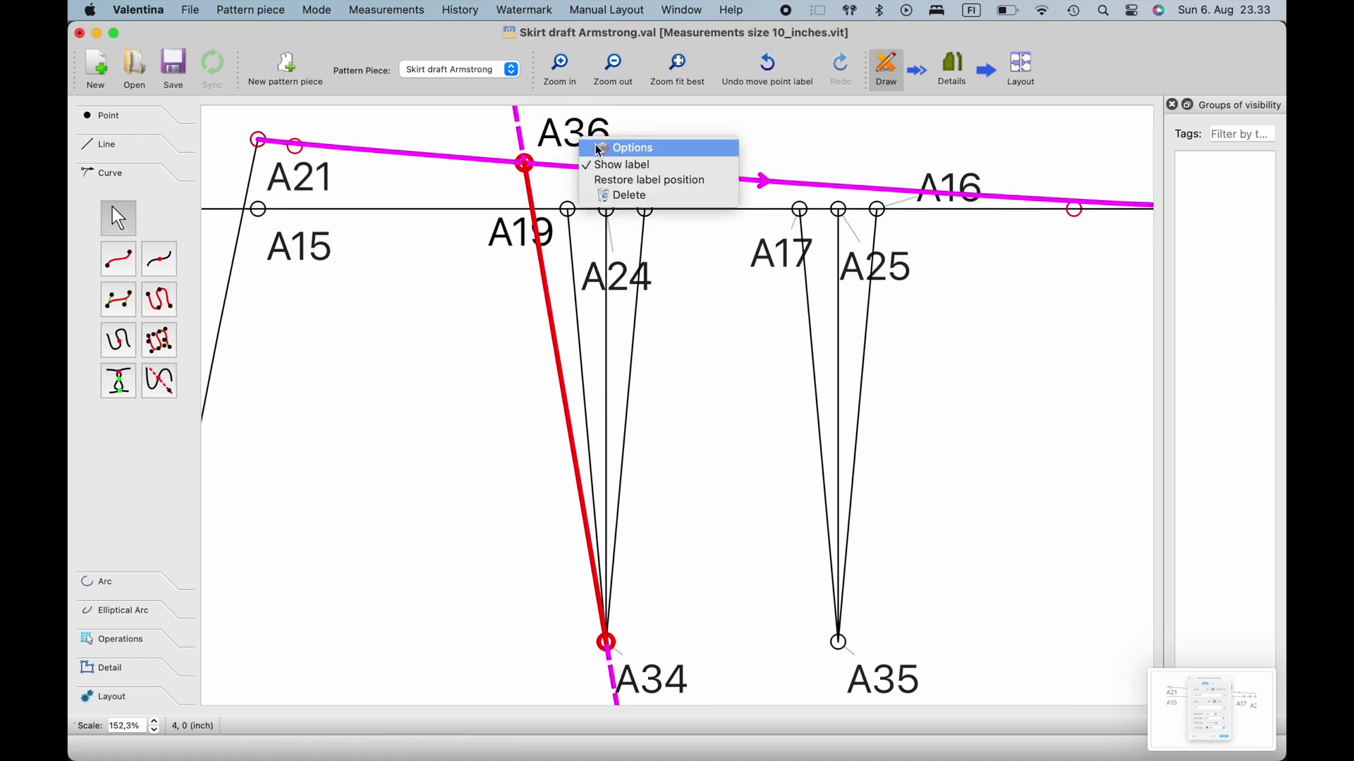
{"action": "left_click", "coordinate": [598, 150]}
{"action": "left_click", "coordinate": [627, 191]}
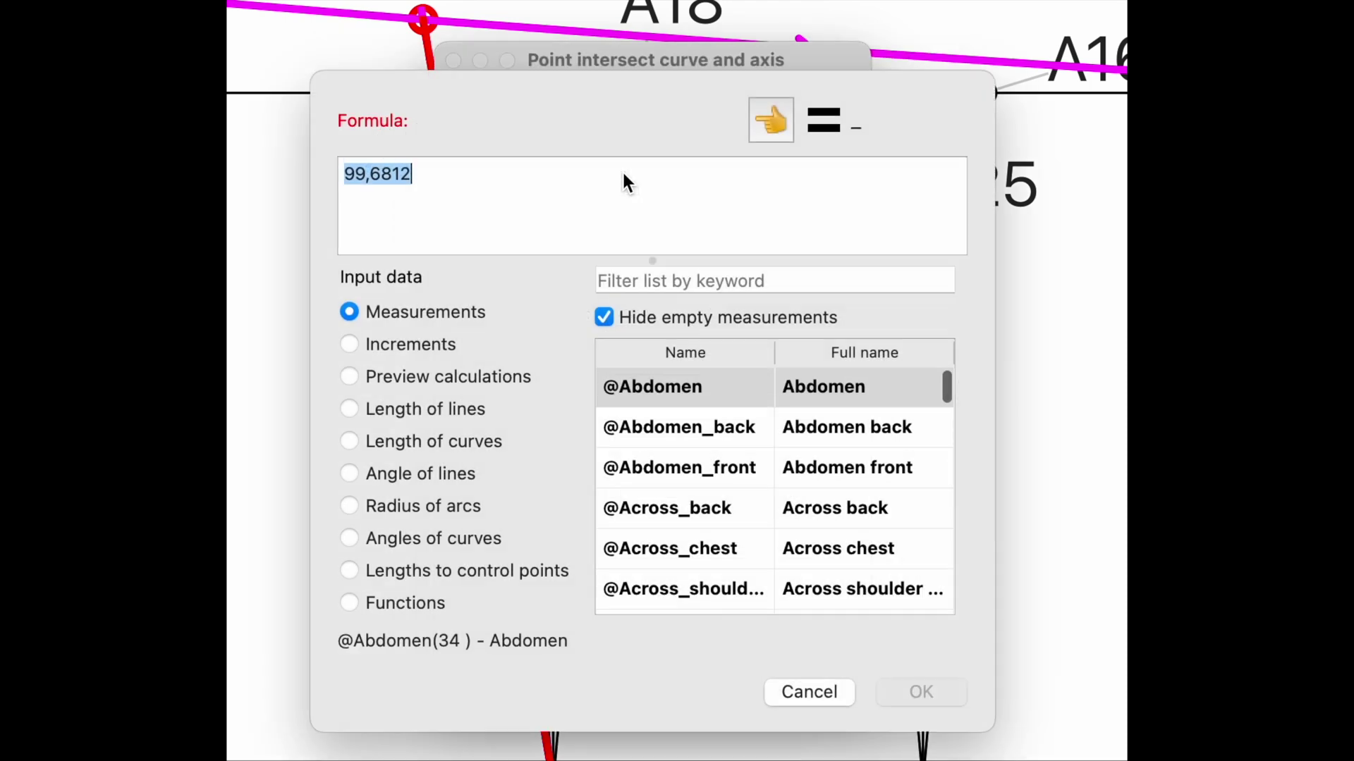
{"action": "left_click", "coordinate": [365, 485]}
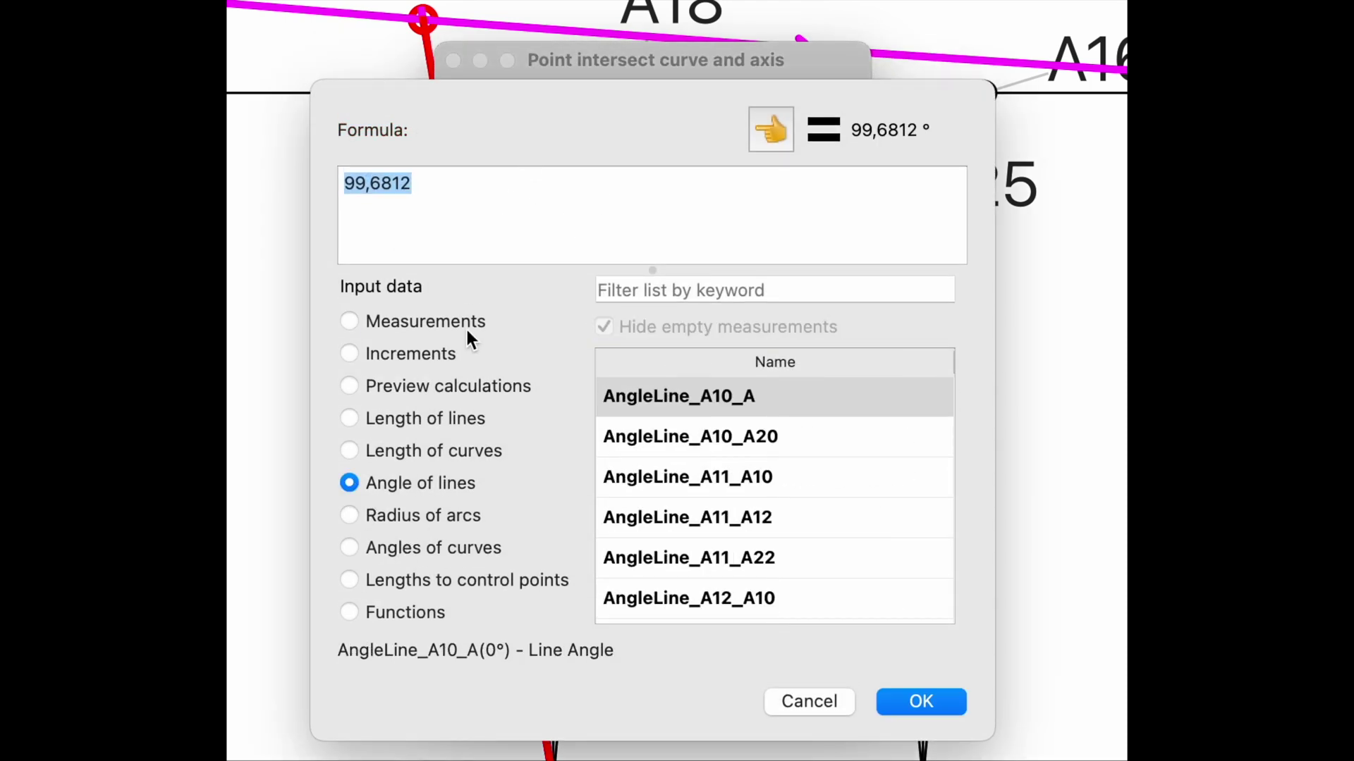
{"action": "left_click", "coordinate": [694, 291]}
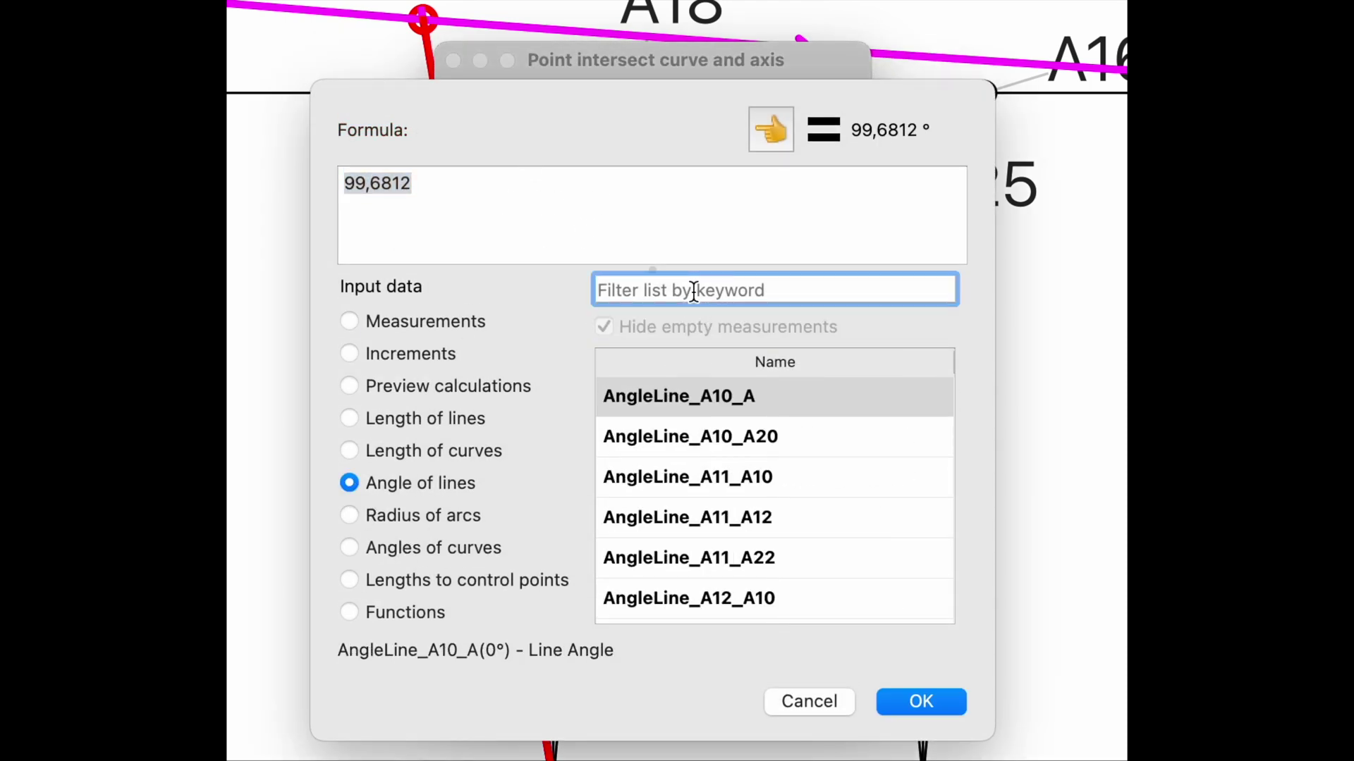
{"action": "type", "text": "19"}
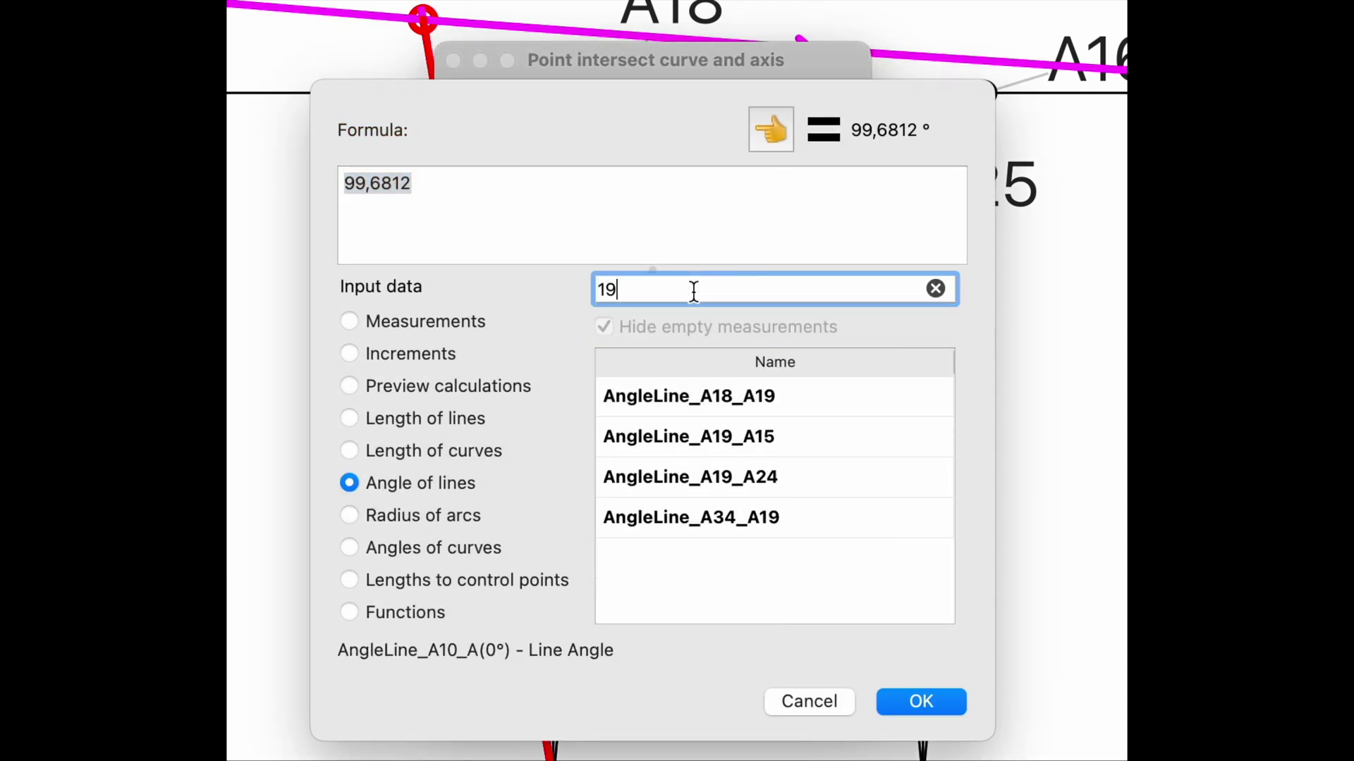
{"action": "left_click", "coordinate": [815, 526]}
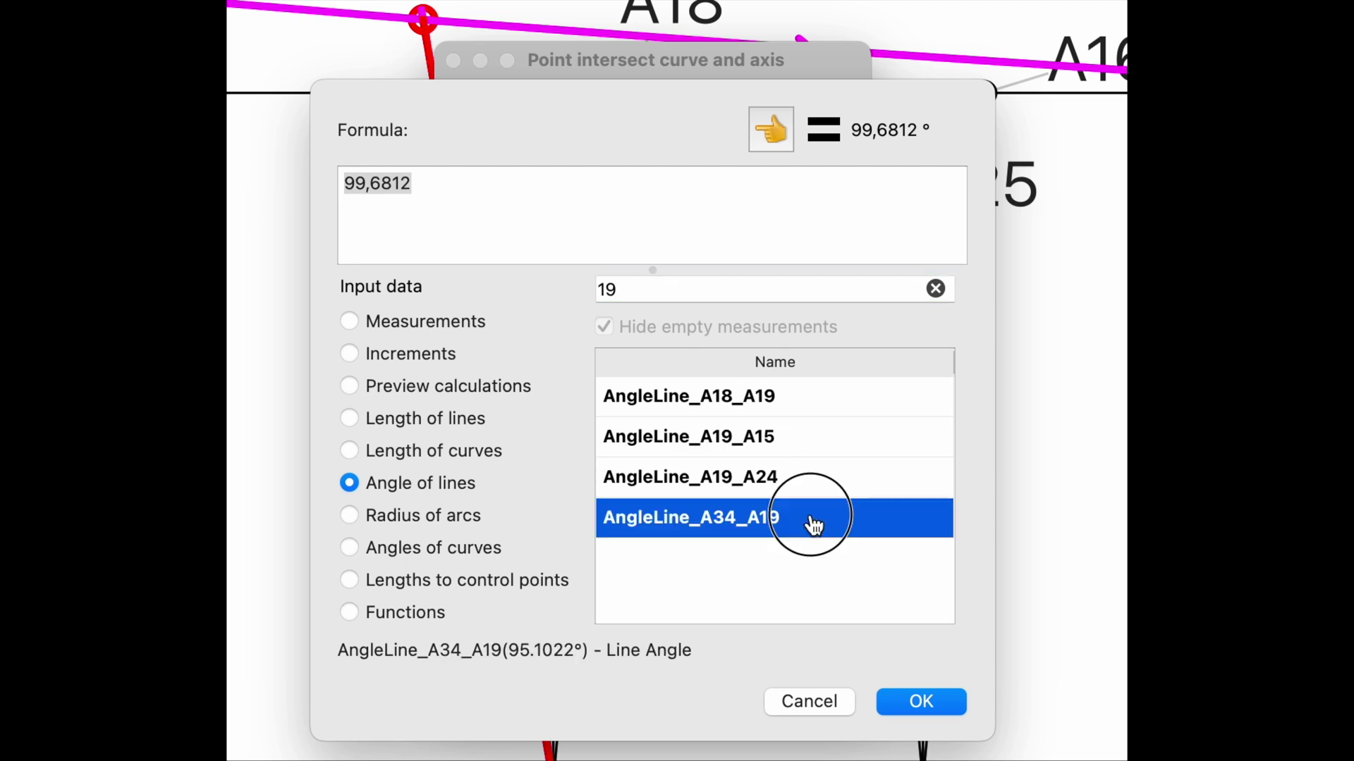
{"action": "left_click", "coordinate": [775, 128]}
{"action": "left_click", "coordinate": [932, 704]}
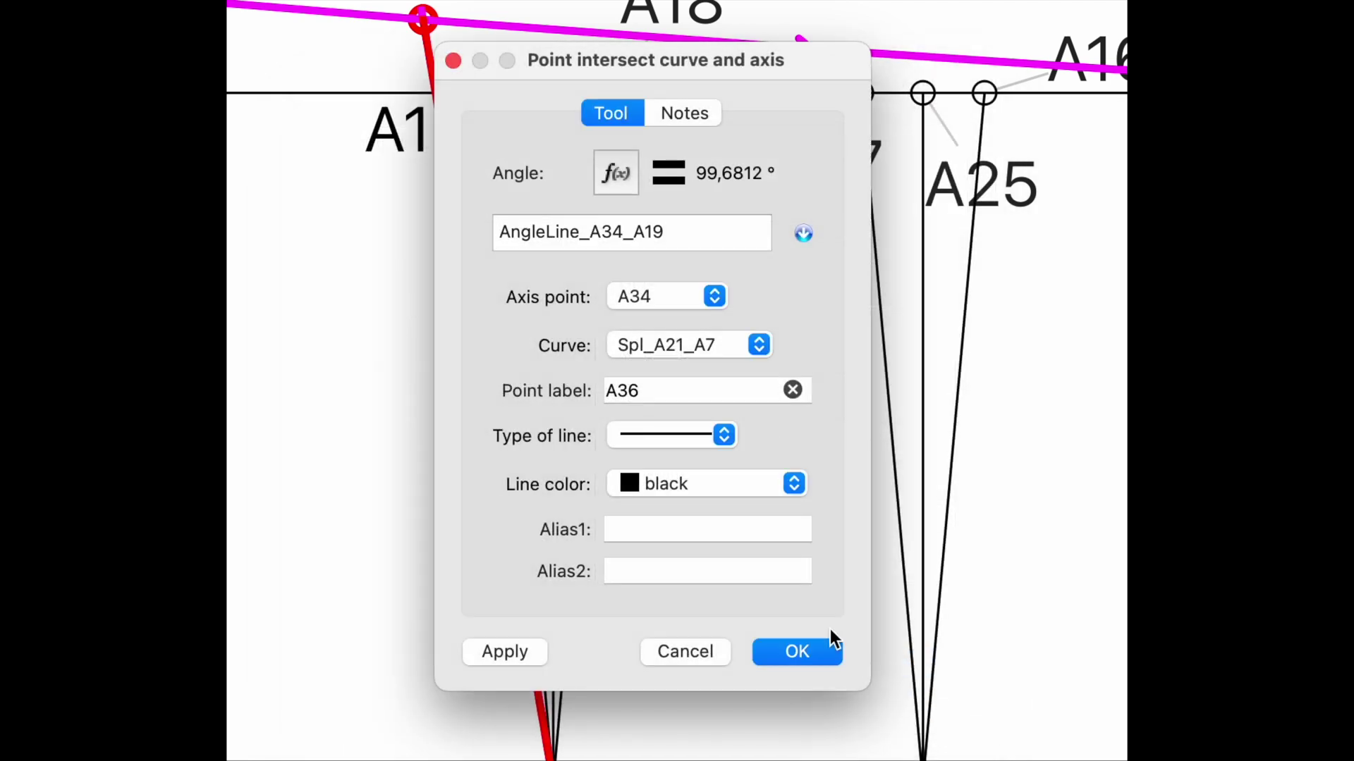
{"action": "left_click", "coordinate": [796, 647]}
Step: Create an intersection point of the A21–A7 waist curve and an axis from A34 towards A18, and move its label below the waistline
{"action": "left_click", "coordinate": [164, 385]}
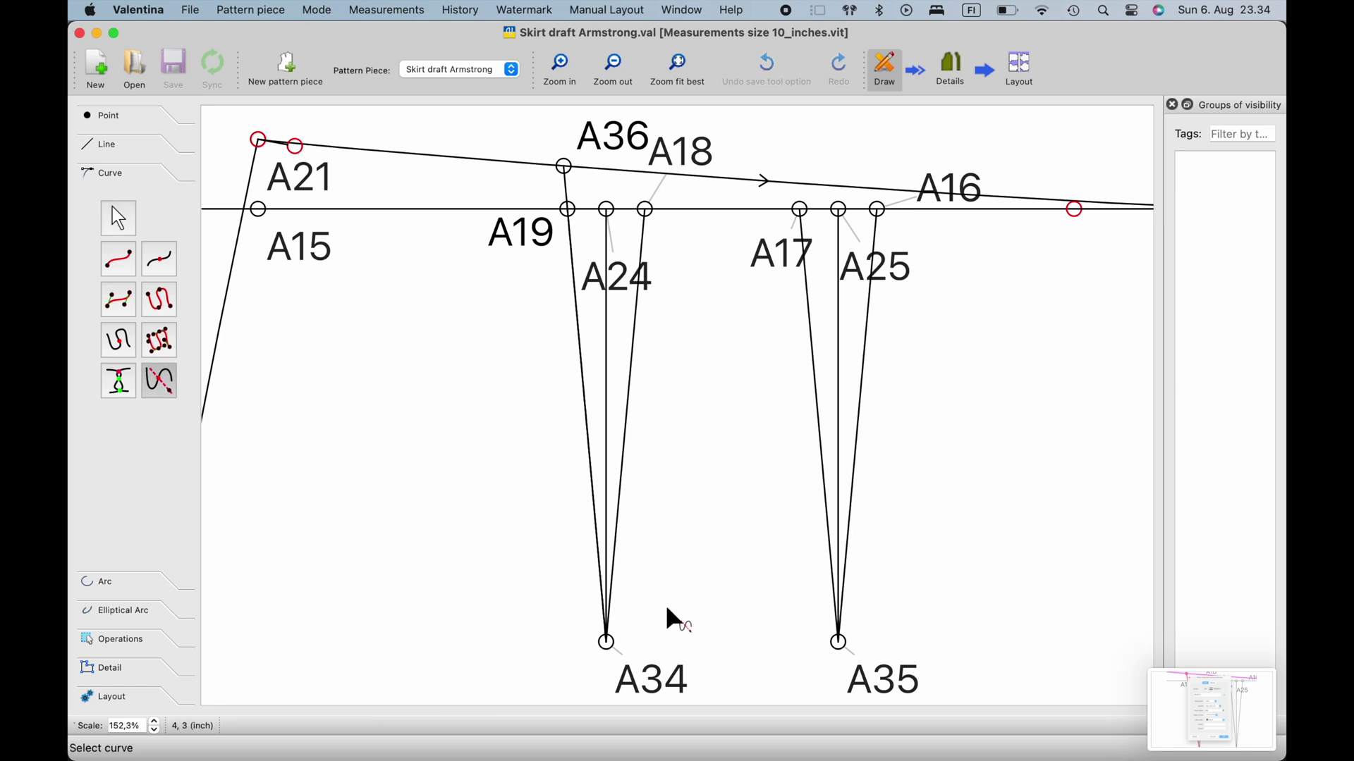
{"action": "left_click", "coordinate": [688, 177]}
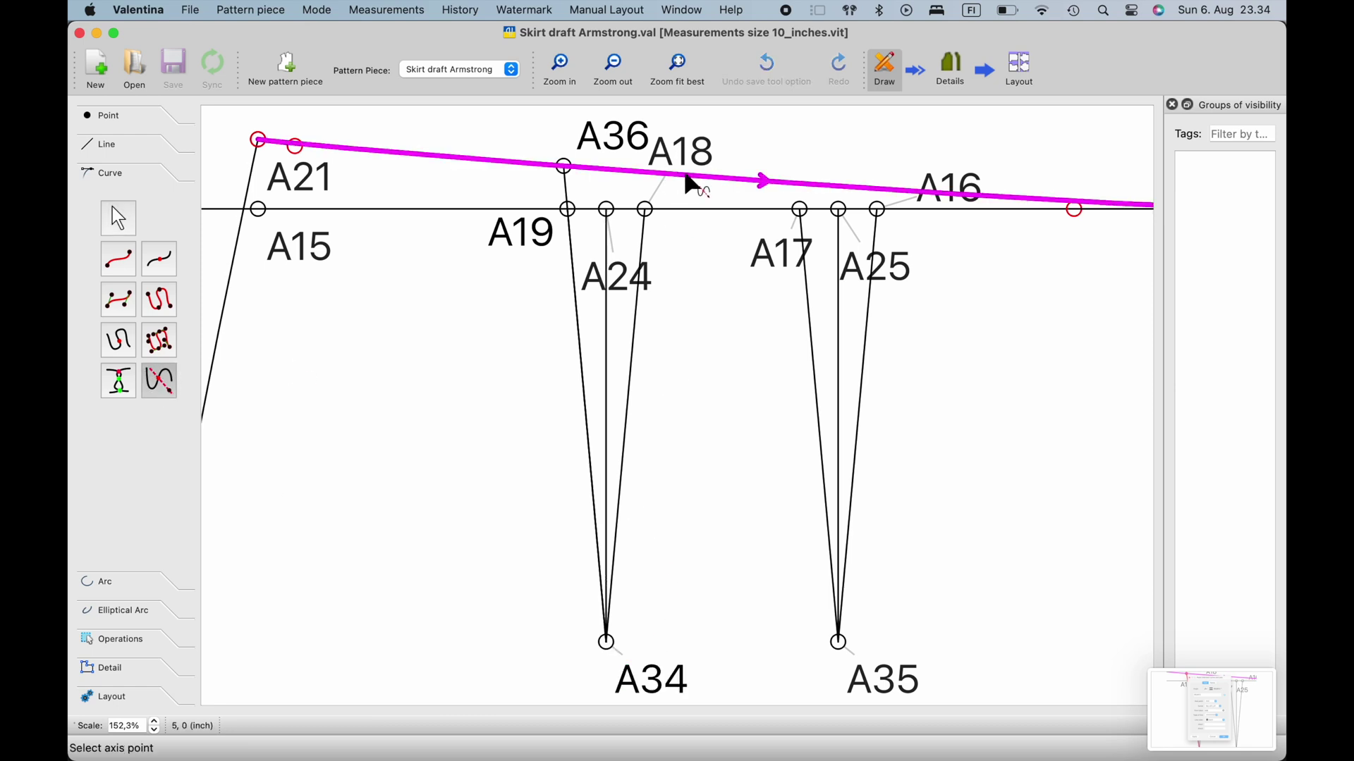
{"action": "left_click", "coordinate": [650, 682]}
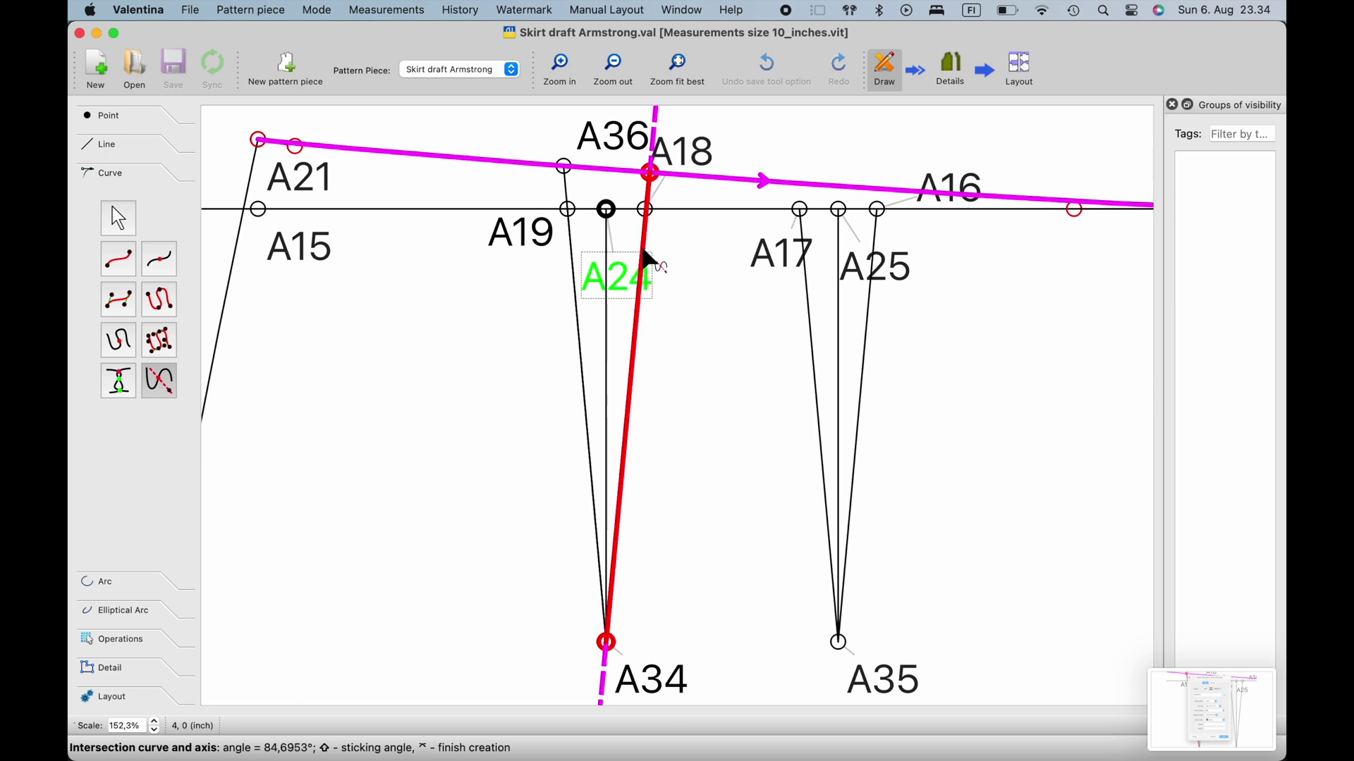
{"action": "left_click", "coordinate": [648, 216]}
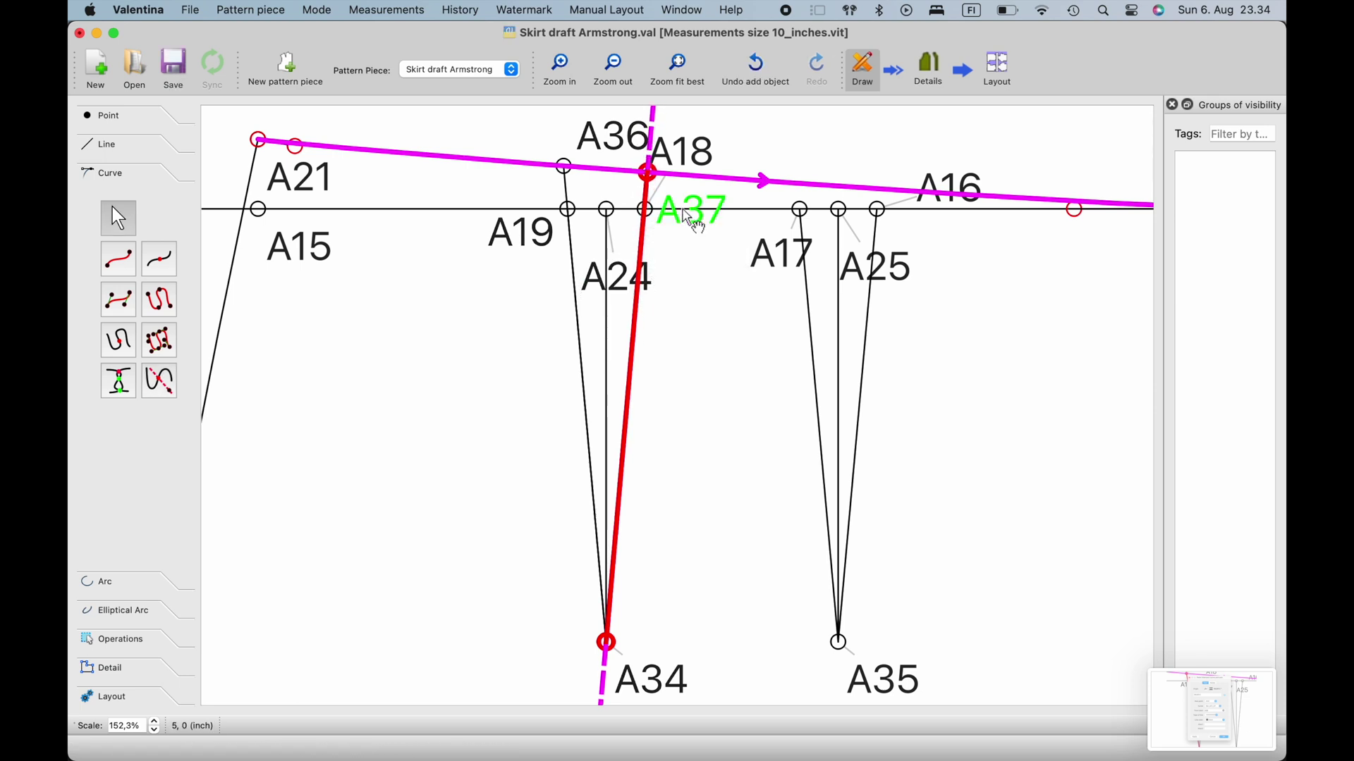
{"action": "left_click_drag", "start_coordinate": [686, 220], "coordinate": [716, 289]}
Step: Set the axis angle of intersection point A37 to the line angle AngleLine_A34_A18
{"action": "right_click", "coordinate": [714, 287]}
{"action": "left_click", "coordinate": [725, 289]}
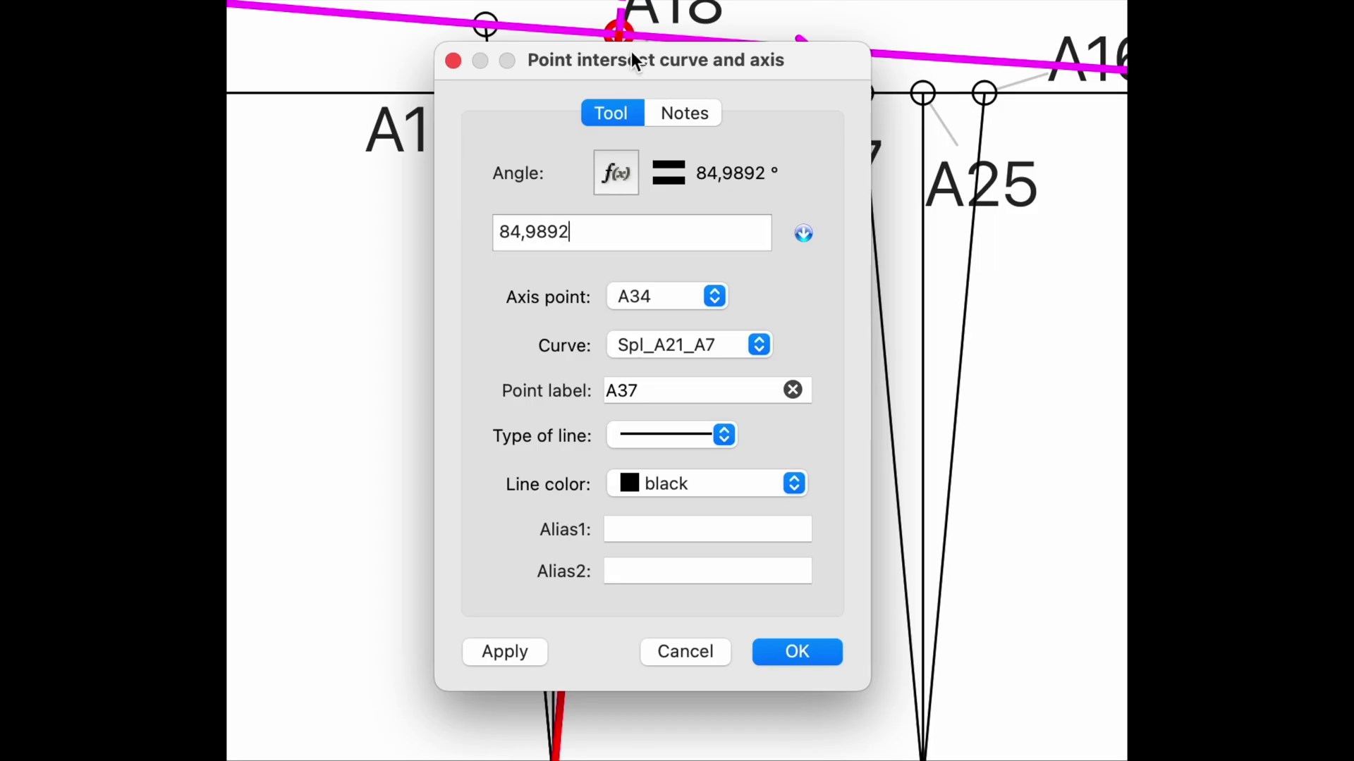
{"action": "mouse_move", "coordinate": [632, 52]}
{"action": "left_mouse_down"}
{"action": "mouse_move", "coordinate": [1016, 15]}
{"action": "mouse_move", "coordinate": [674, 64]}
{"action": "mouse_move", "coordinate": [612, 52]}
{"action": "left_mouse_up"}
{"action": "left_click", "coordinate": [590, 177]}
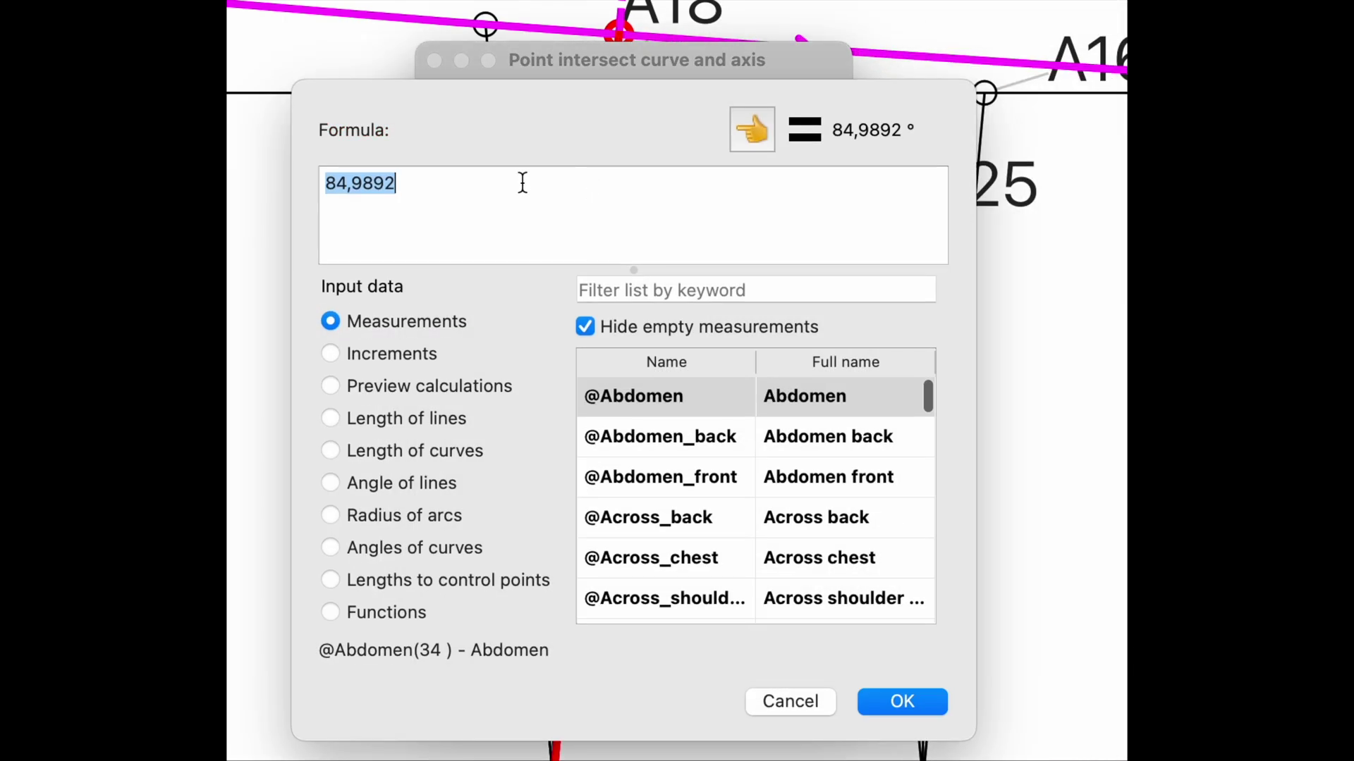
{"action": "left_click", "coordinate": [331, 484]}
{"action": "left_click", "coordinate": [639, 288]}
{"action": "left_click_drag", "start_coordinate": [649, 69], "coordinate": [682, 38]}
{"action": "type", "text": "18"}
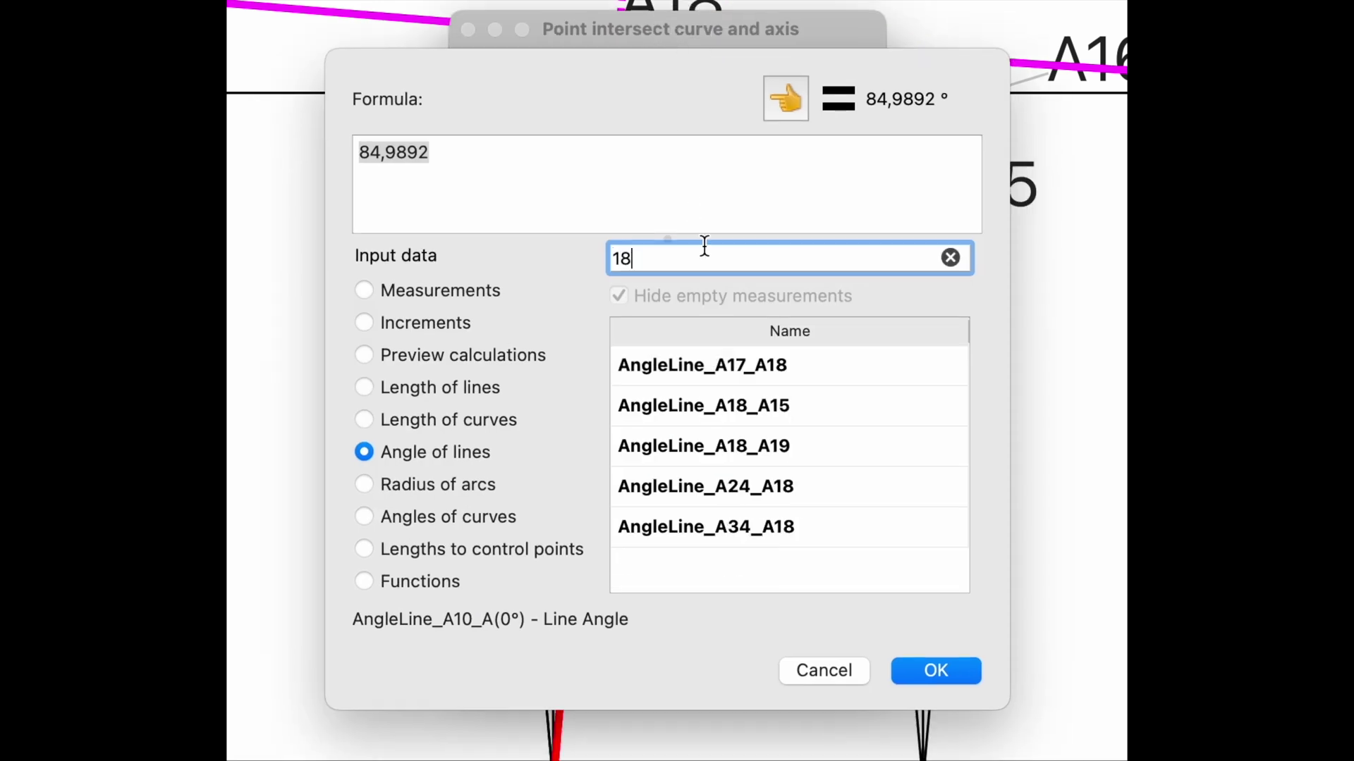
{"action": "left_click", "coordinate": [806, 528]}
{"action": "left_click", "coordinate": [789, 99]}
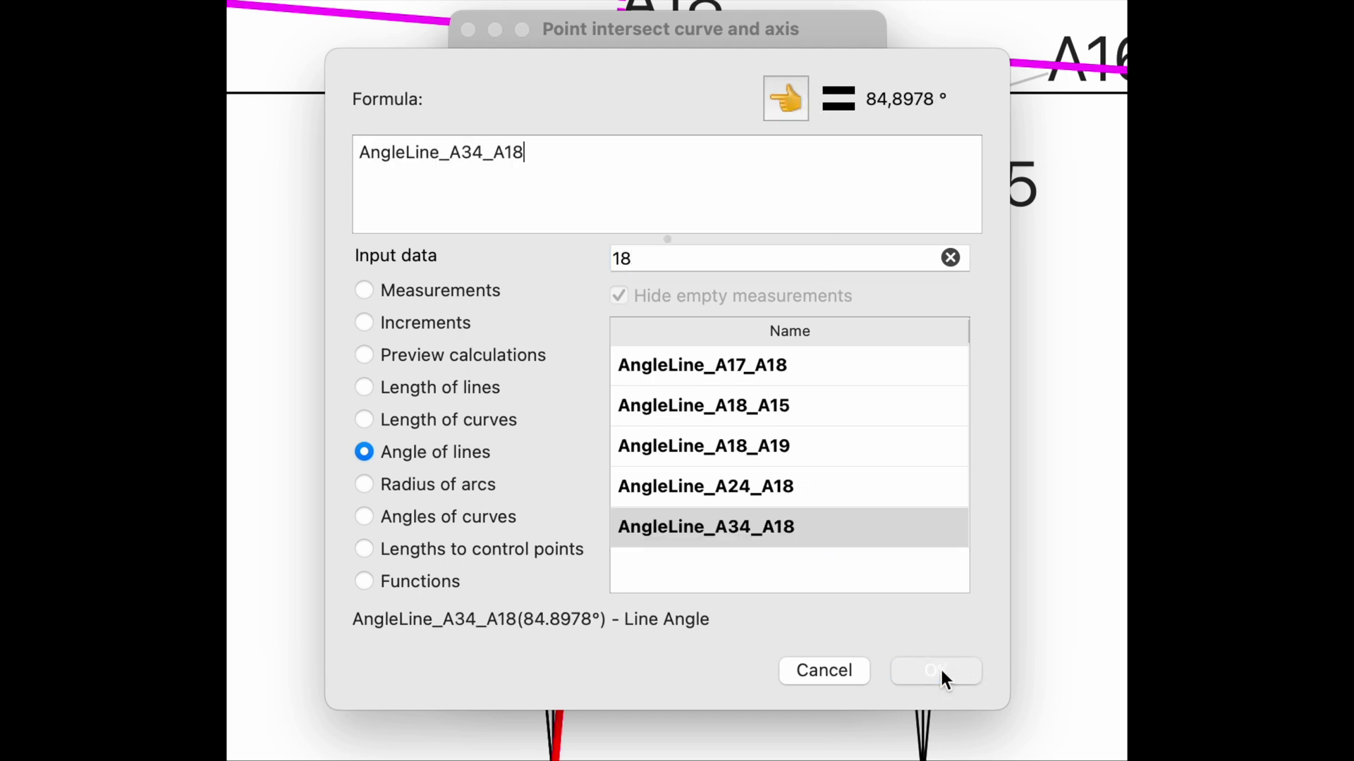
{"action": "left_click", "coordinate": [940, 667]}
{"action": "left_click", "coordinate": [835, 633]}
Step: Undo the last label move and the creation of intersection point A38 on the waist curve
{"action": "scroll", "coordinate": [544, 543], "scroll_direction": "up", "scroll_amount": 3, "text": "ctrl"}
{"action": "scroll", "coordinate": [545, 543], "scroll_direction": "up", "scroll_amount": 2}
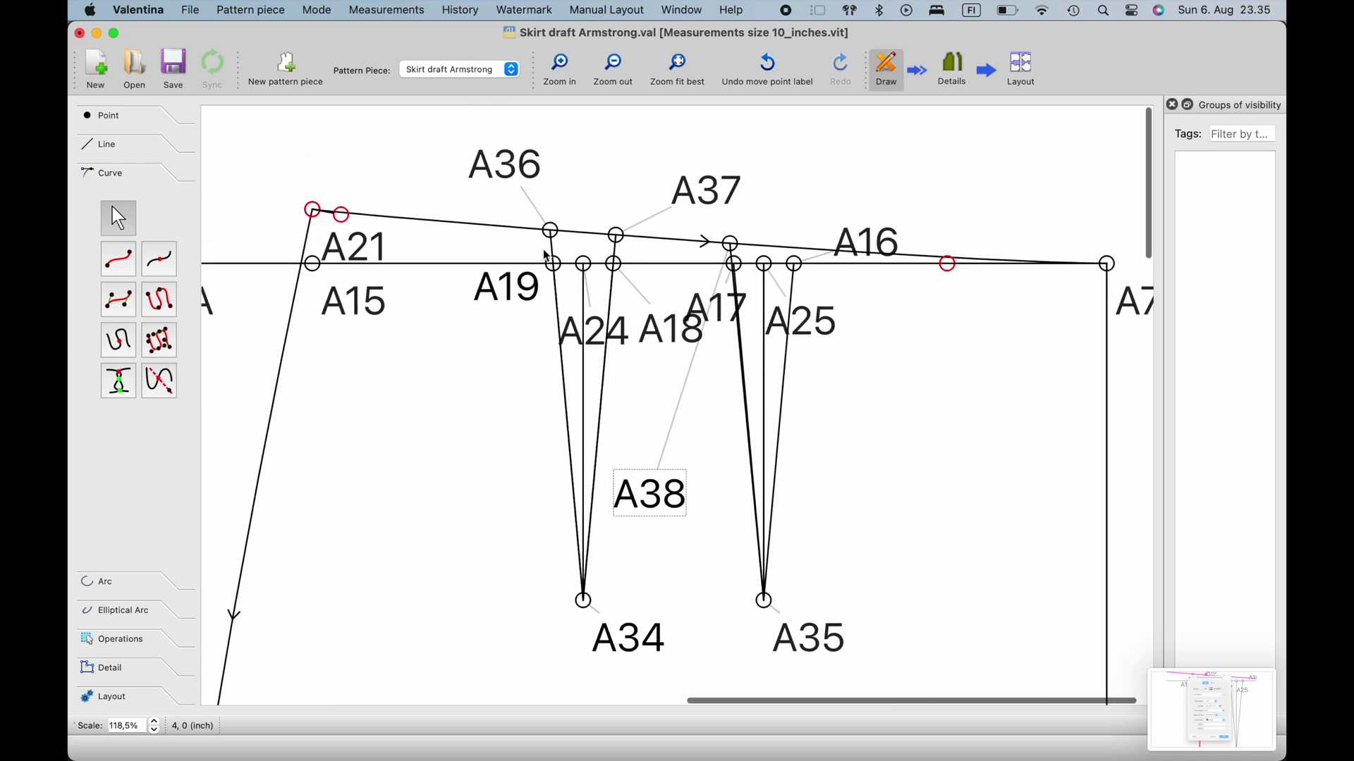
{"action": "scroll", "coordinate": [544, 188], "scroll_direction": "up", "scroll_amount": 3, "text": "ctrl"}
{"action": "scroll", "coordinate": [525, 192], "scroll_direction": "right", "scroll_amount": 4}
{"action": "scroll", "coordinate": [525, 196], "scroll_direction": "down", "scroll_amount": 3, "text": "ctrl"}
{"action": "scroll", "coordinate": [525, 196], "scroll_direction": "right", "scroll_amount": 2}
{"action": "scroll", "coordinate": [581, 304], "scroll_direction": "down", "scroll_amount": 2}
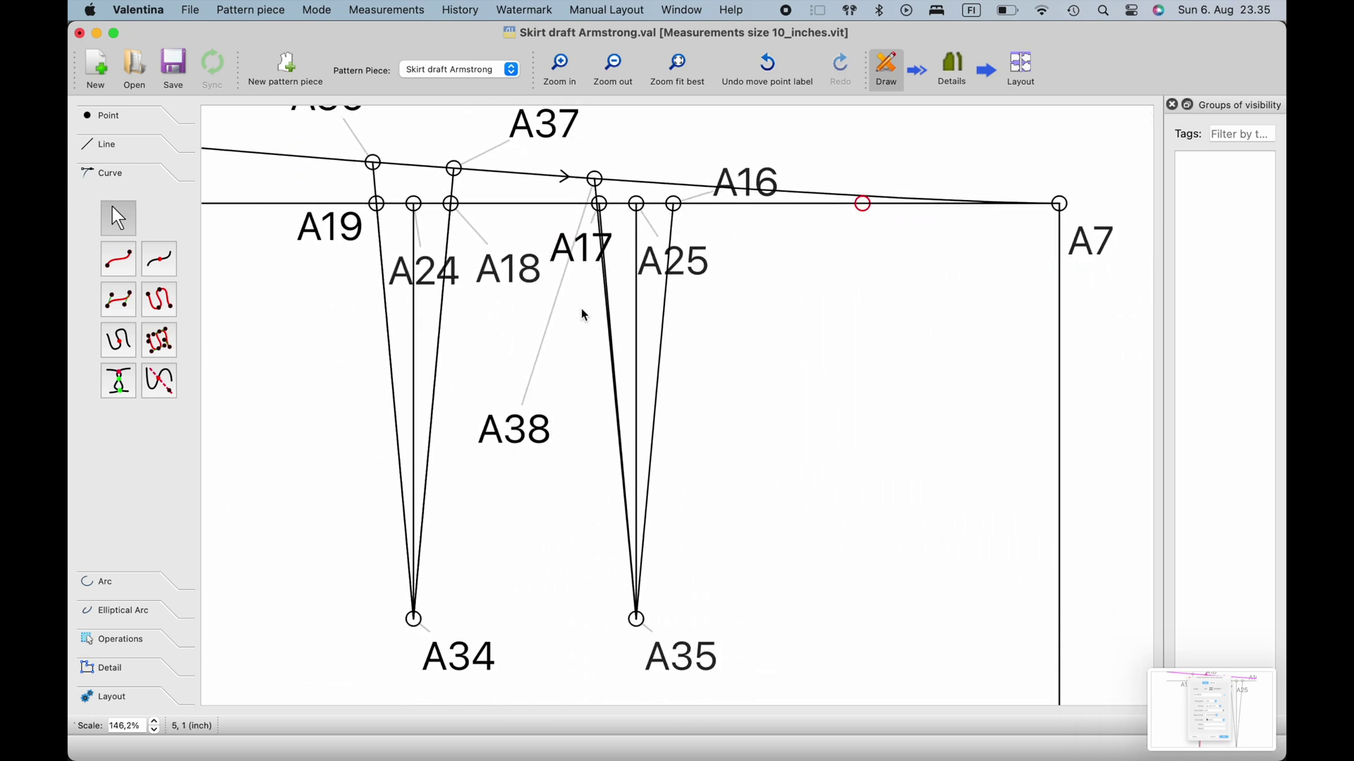
{"action": "key", "text": "super+z"}
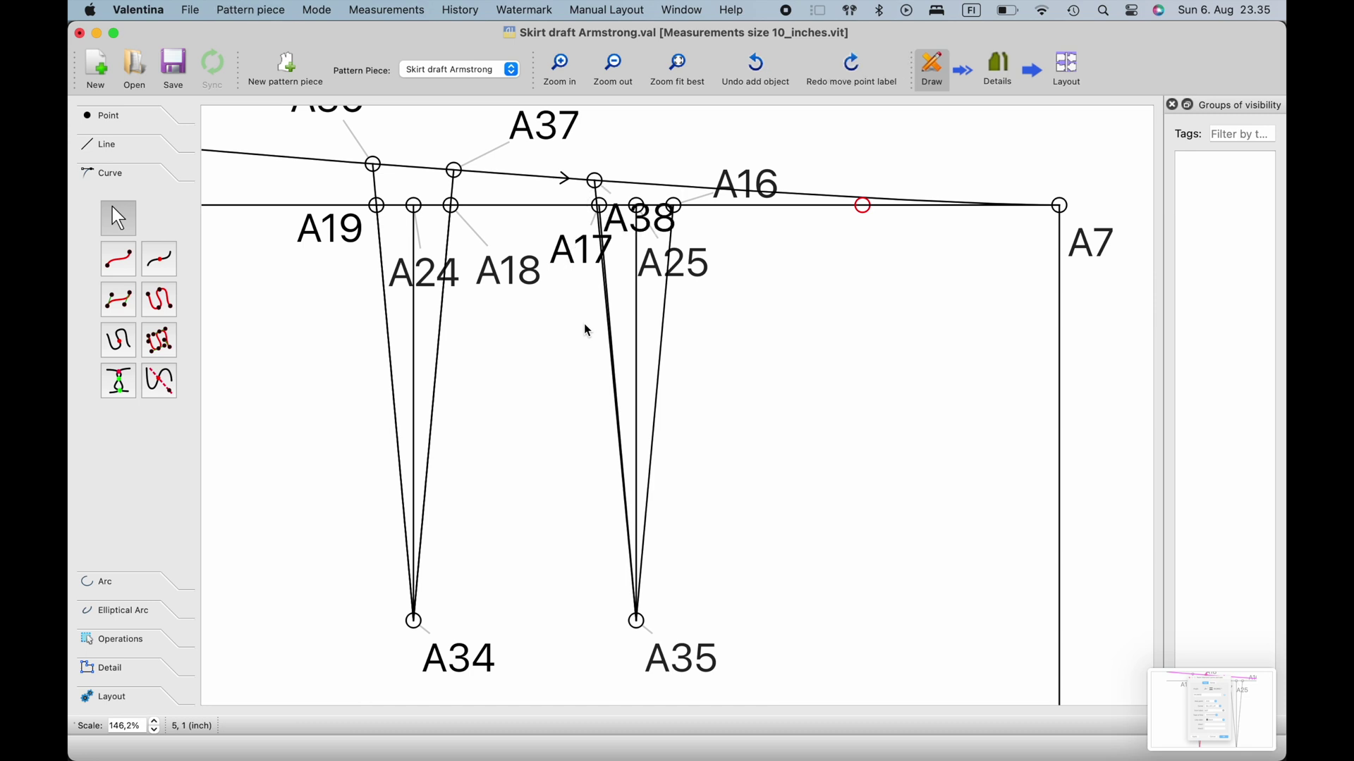
{"action": "key", "text": "super+z"}
{"action": "scroll", "coordinate": [582, 336], "scroll_direction": "left", "scroll_amount": 1}
{"action": "scroll", "coordinate": [592, 352], "scroll_direction": "up", "scroll_amount": 2}
{"action": "scroll", "coordinate": [613, 385], "scroll_direction": "down", "scroll_amount": 2, "text": "ctrl"}
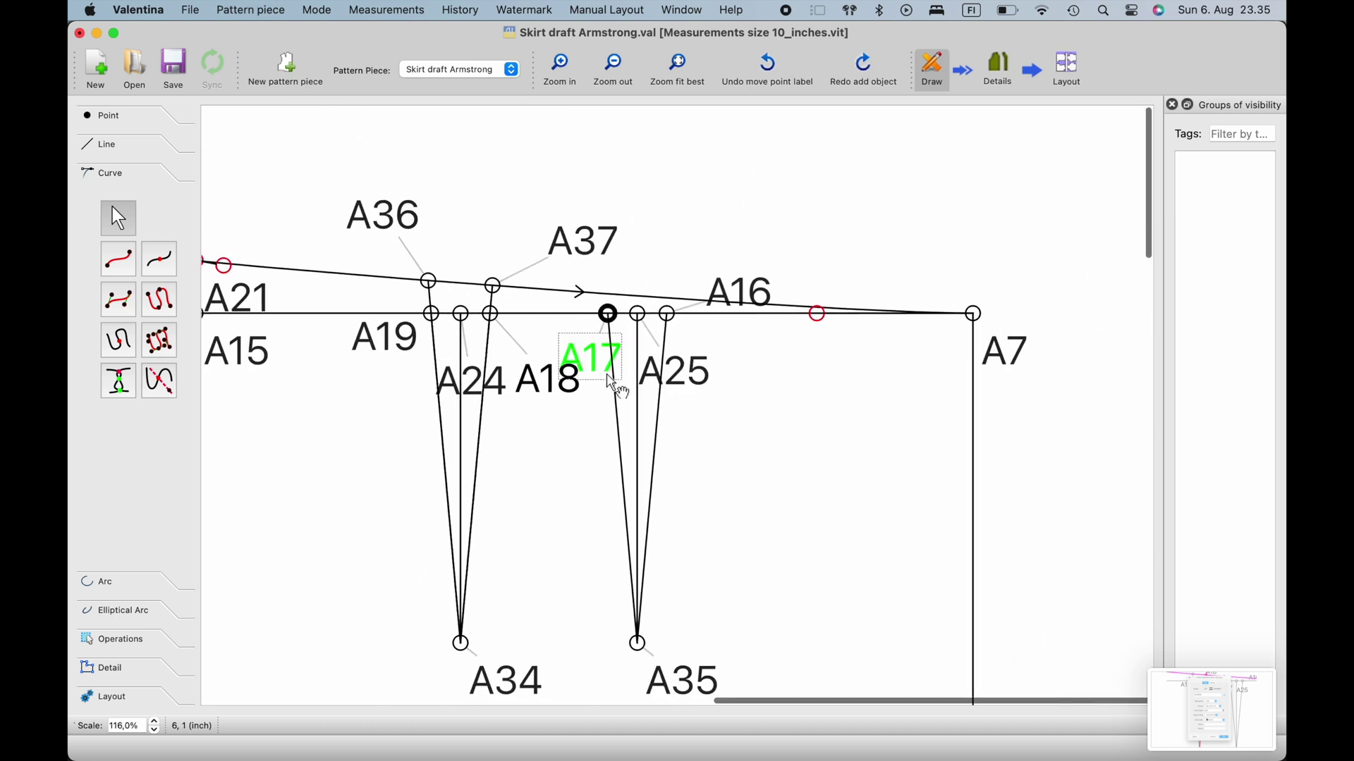
Step: Create an intersection point of the A21–A7 waist curve and an axis from A35 towards A17, and move its label above the curve
{"action": "left_click", "coordinate": [161, 382]}
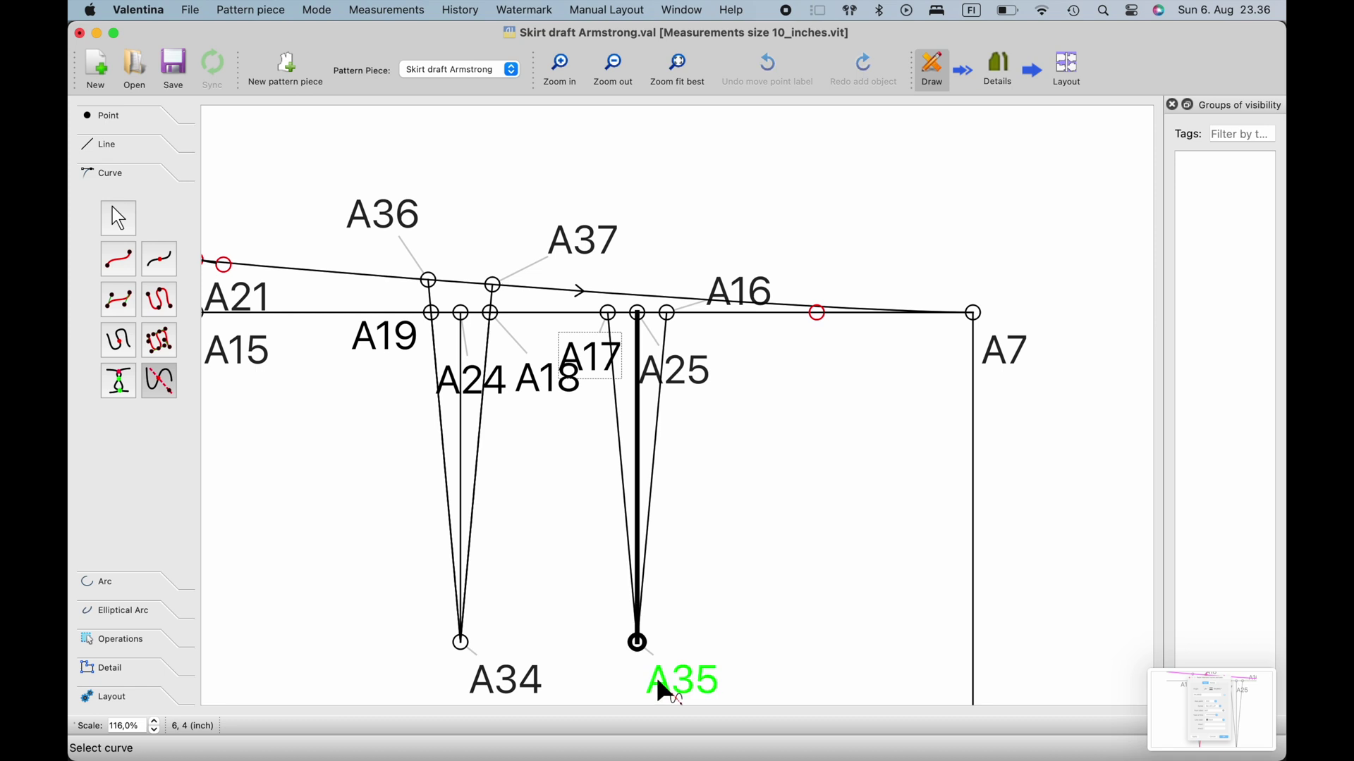
{"action": "left_click", "coordinate": [611, 294]}
{"action": "left_click", "coordinate": [638, 643]}
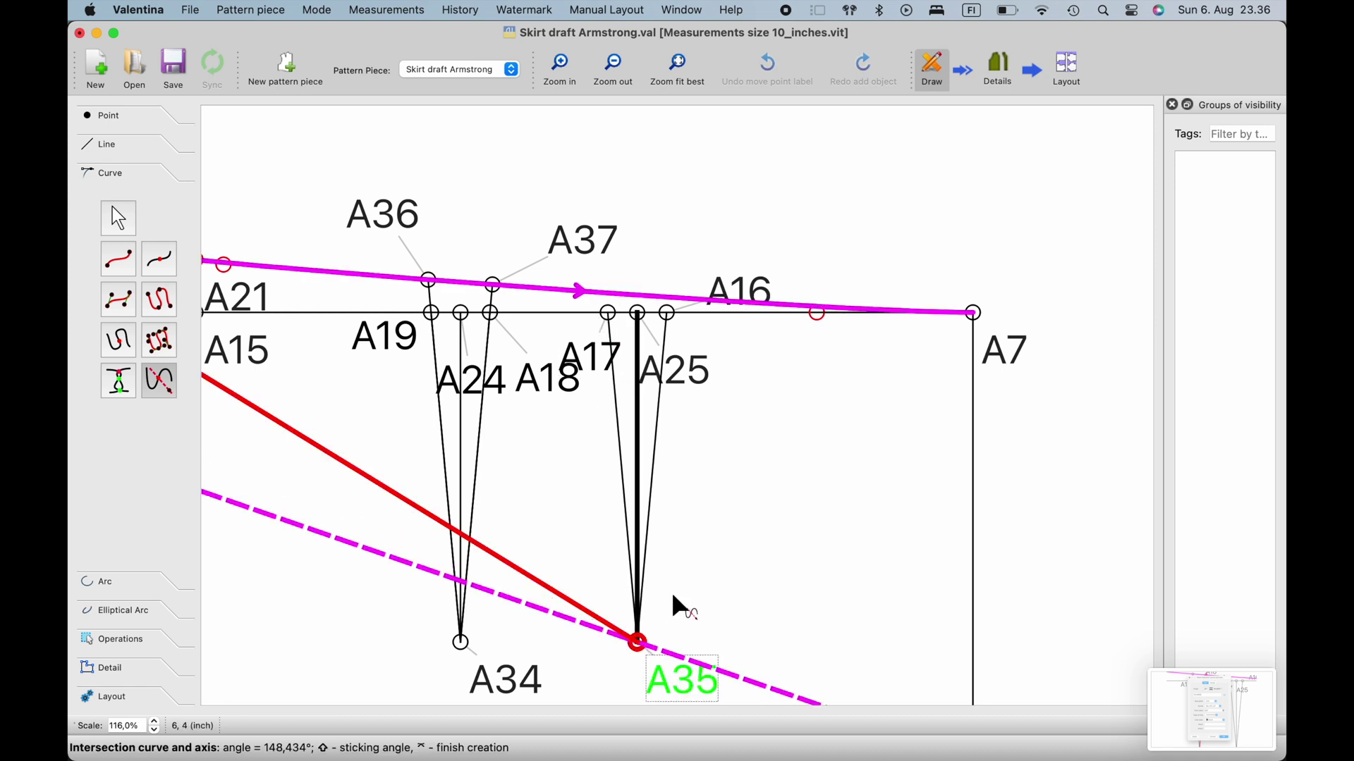
{"action": "left_click", "coordinate": [622, 323]}
{"action": "left_click_drag", "start_coordinate": [643, 342], "coordinate": [645, 215]}
Step: Try to set the axis angle of intersection point A38 to the line angle AngleLine_A35_A17
{"action": "right_click", "coordinate": [645, 217]}
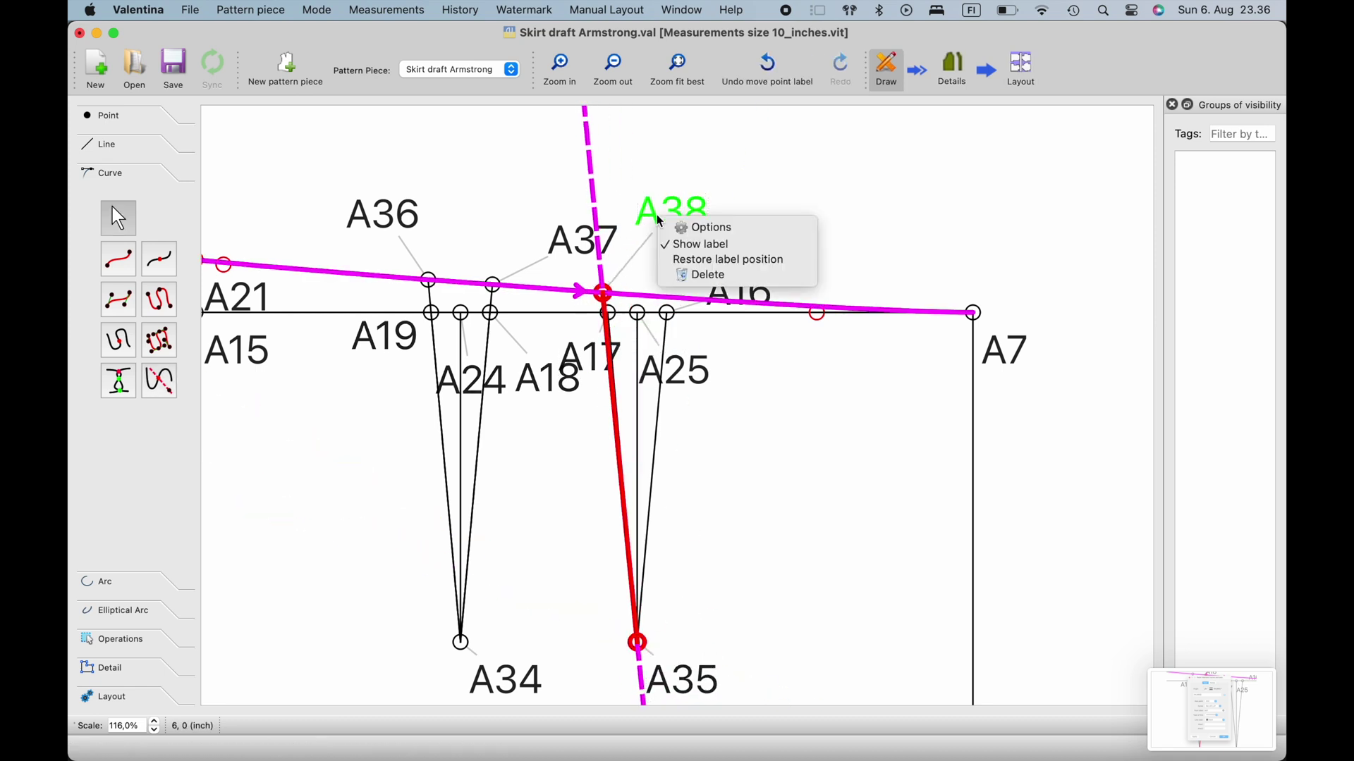
{"action": "left_click", "coordinate": [677, 224]}
{"action": "mouse_move", "coordinate": [584, 47]}
{"action": "left_mouse_down"}
{"action": "mouse_move", "coordinate": [946, 82]}
{"action": "mouse_move", "coordinate": [907, 91]}
{"action": "mouse_move", "coordinate": [575, 49]}
{"action": "left_mouse_up"}
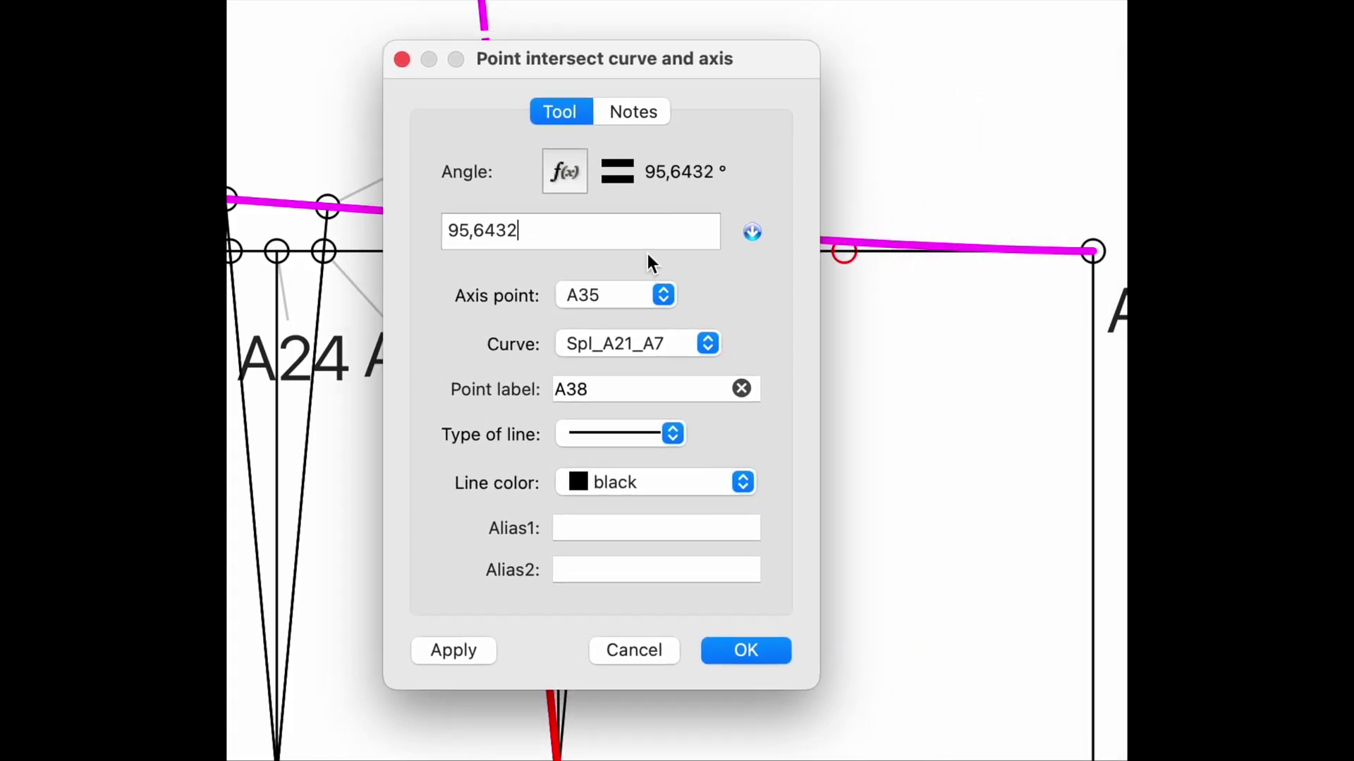
{"action": "left_click", "coordinate": [574, 176]}
{"action": "left_click", "coordinate": [299, 482]}
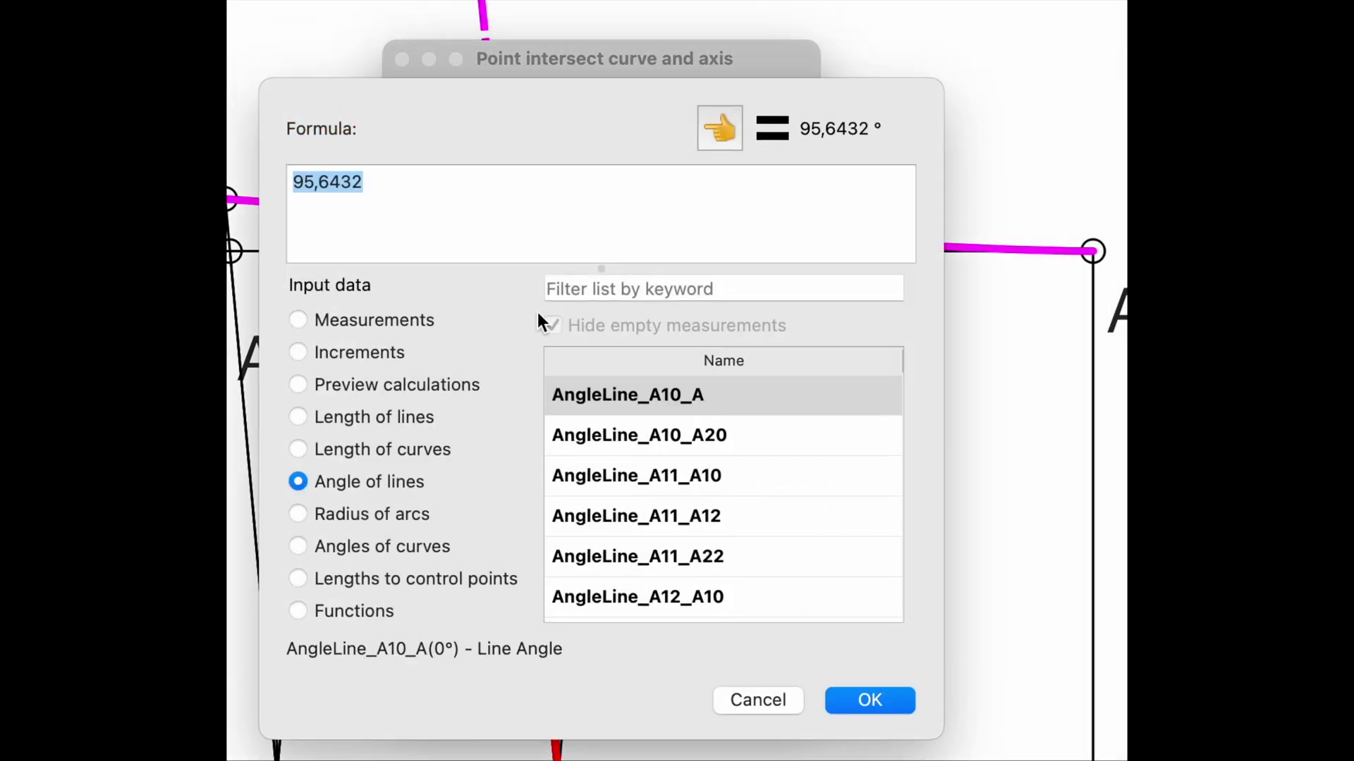
{"action": "left_click", "coordinate": [588, 296]}
{"action": "type", "text": "17"}
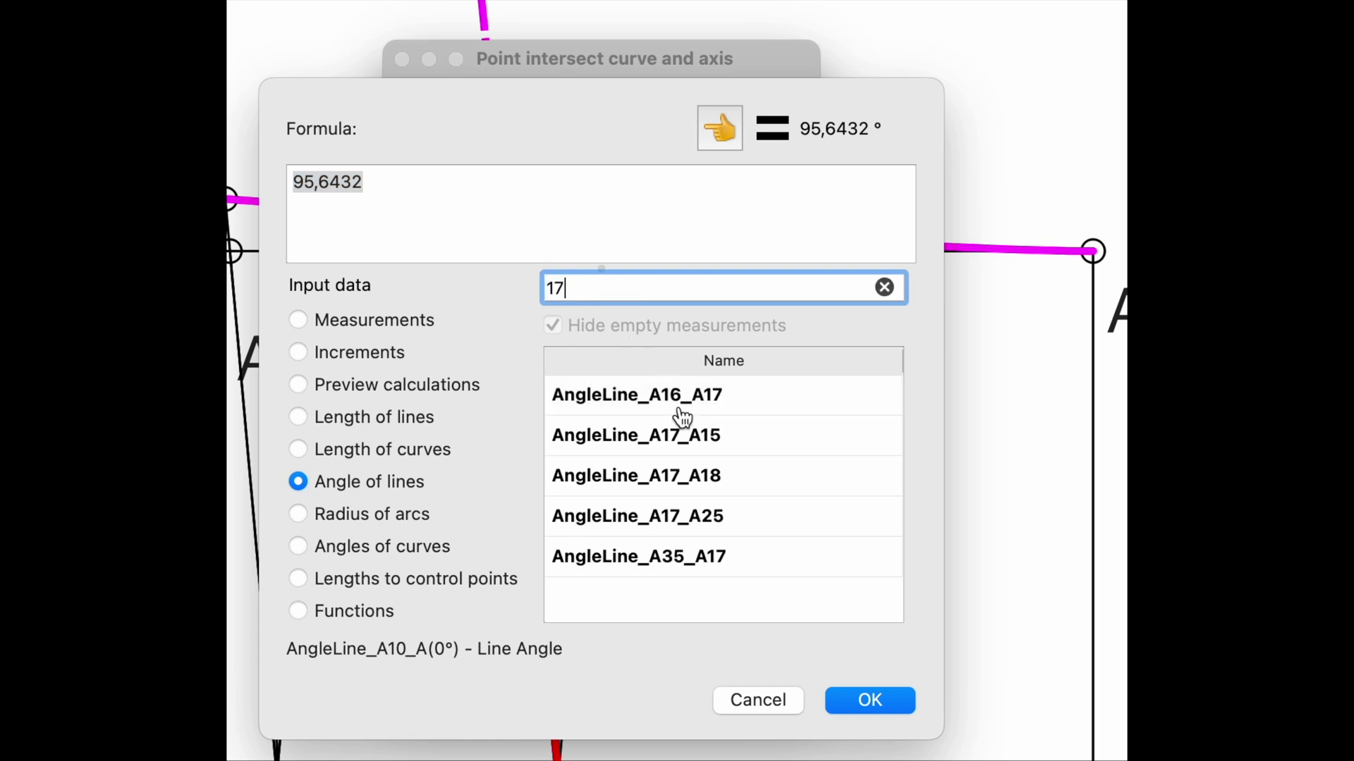
{"action": "left_click", "coordinate": [713, 558]}
{"action": "left_click", "coordinate": [720, 130]}
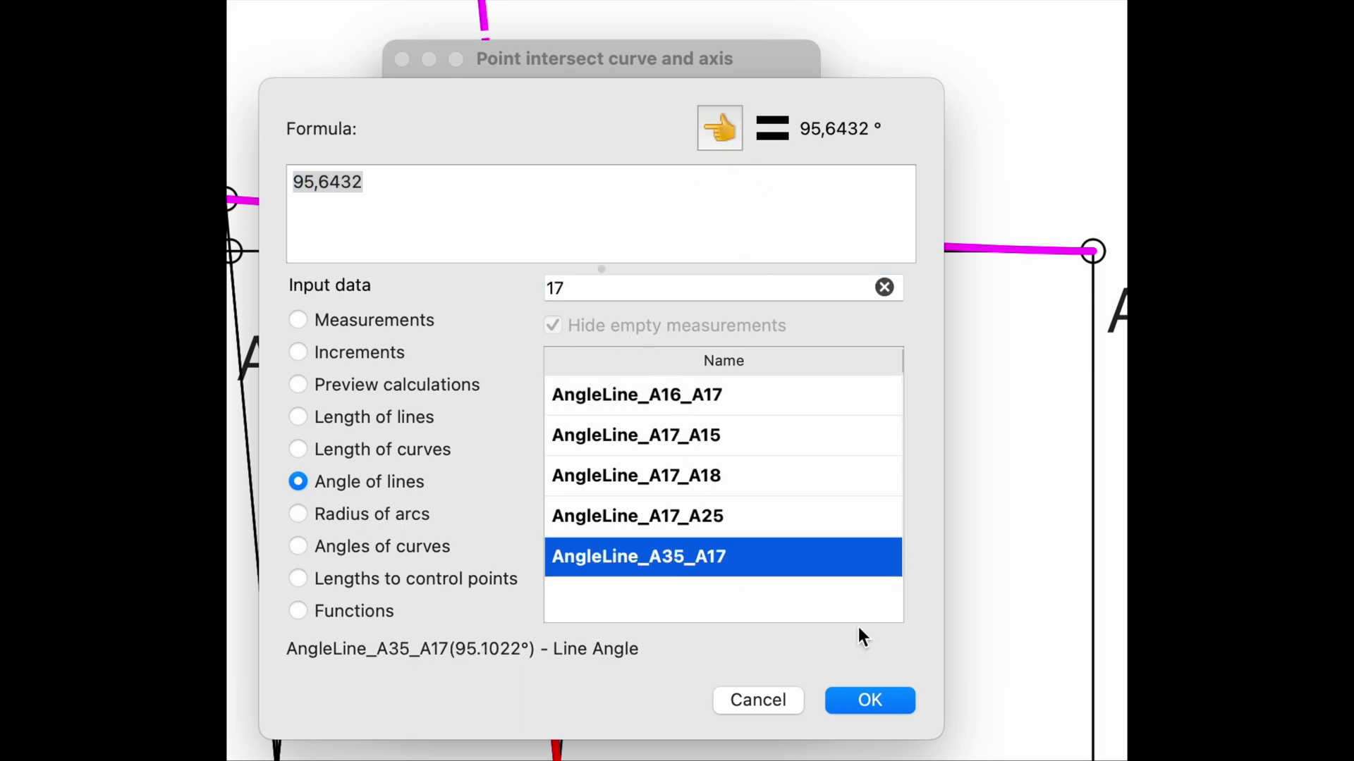
{"action": "left_click", "coordinate": [868, 701]}
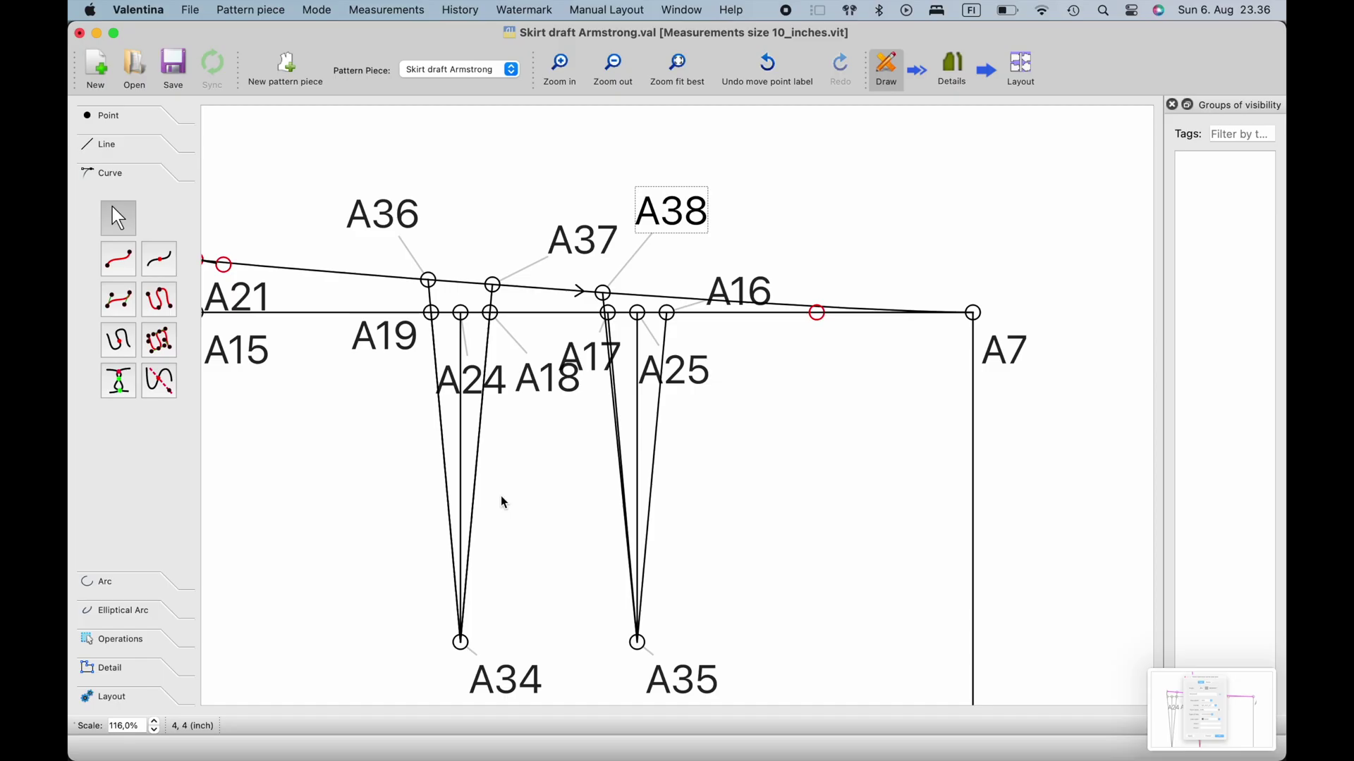
Step: Adjust the label position of point A38 and set its axis angle to the line angle AngleLine_A35_A17
{"action": "scroll", "coordinate": [644, 291], "scroll_direction": "up", "scroll_amount": 5}
{"action": "scroll", "coordinate": [638, 289], "scroll_direction": "down", "scroll_amount": 4}
{"action": "scroll", "coordinate": [636, 290], "scroll_direction": "up", "scroll_amount": 5}
{"action": "left_click_drag", "start_coordinate": [541, 386], "coordinate": [505, 397]}
{"action": "left_click_drag", "start_coordinate": [627, 208], "coordinate": [664, 213]}
{"action": "right_click", "coordinate": [665, 214]}
{"action": "left_click", "coordinate": [681, 220]}
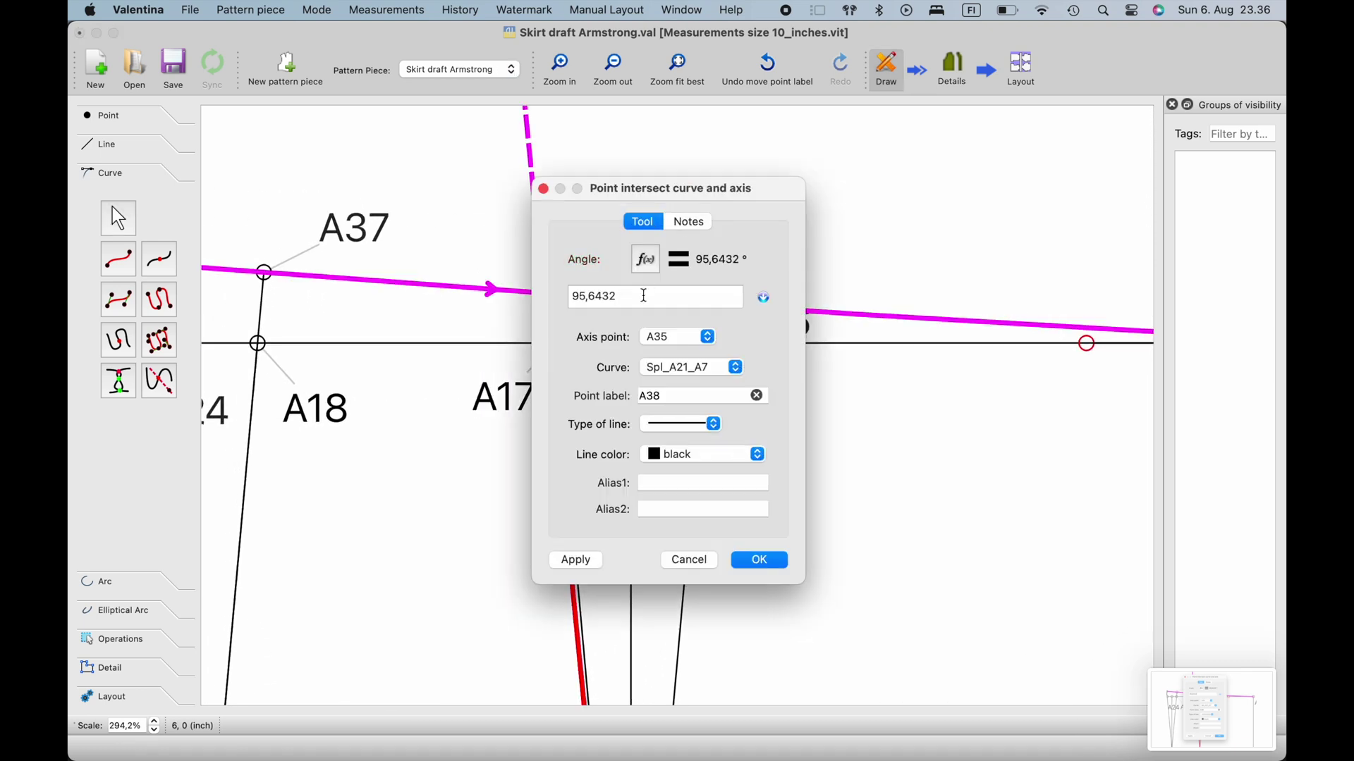
{"action": "left_click", "coordinate": [600, 260]}
{"action": "left_click", "coordinate": [479, 455]}
{"action": "left_click", "coordinate": [689, 334]}
{"action": "type", "text": "17"}
{"action": "left_click", "coordinate": [705, 502]}
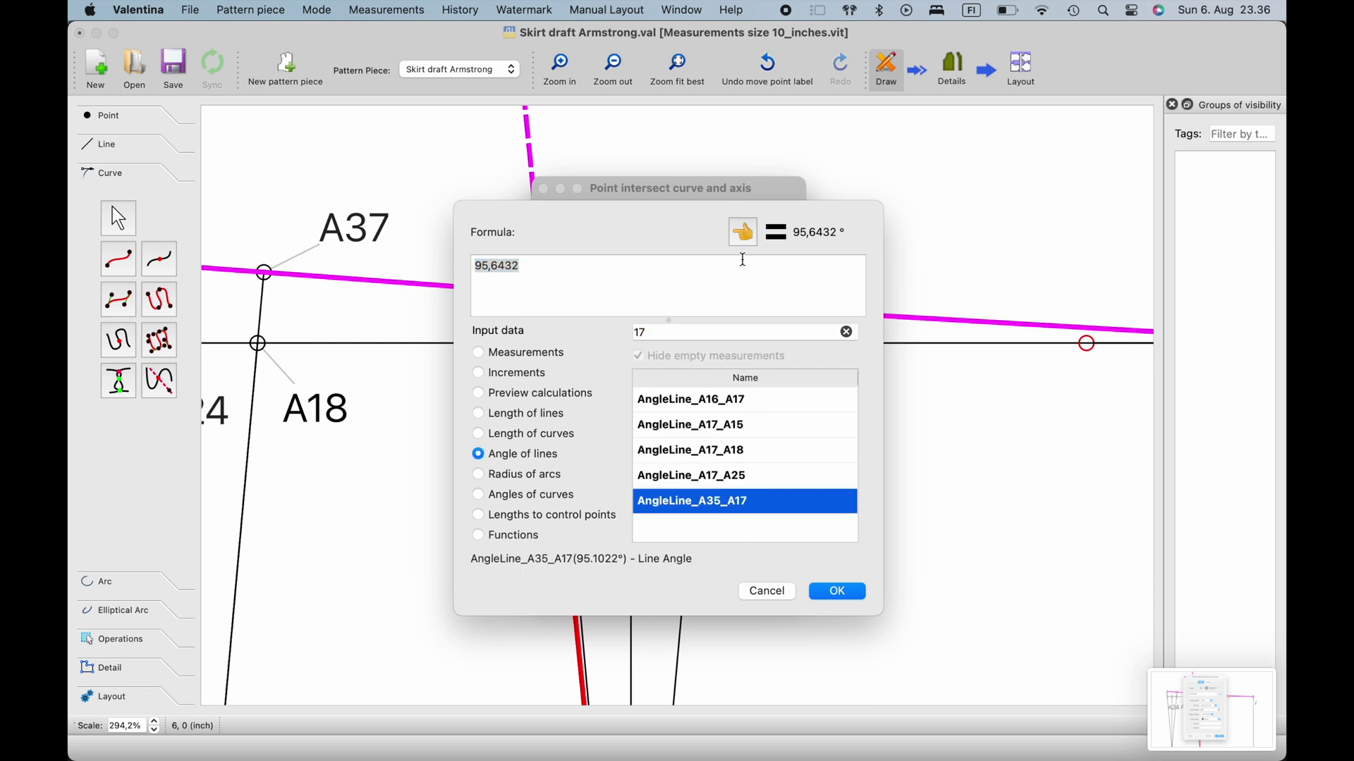
{"action": "left_click", "coordinate": [744, 233]}
{"action": "left_click", "coordinate": [851, 591]}
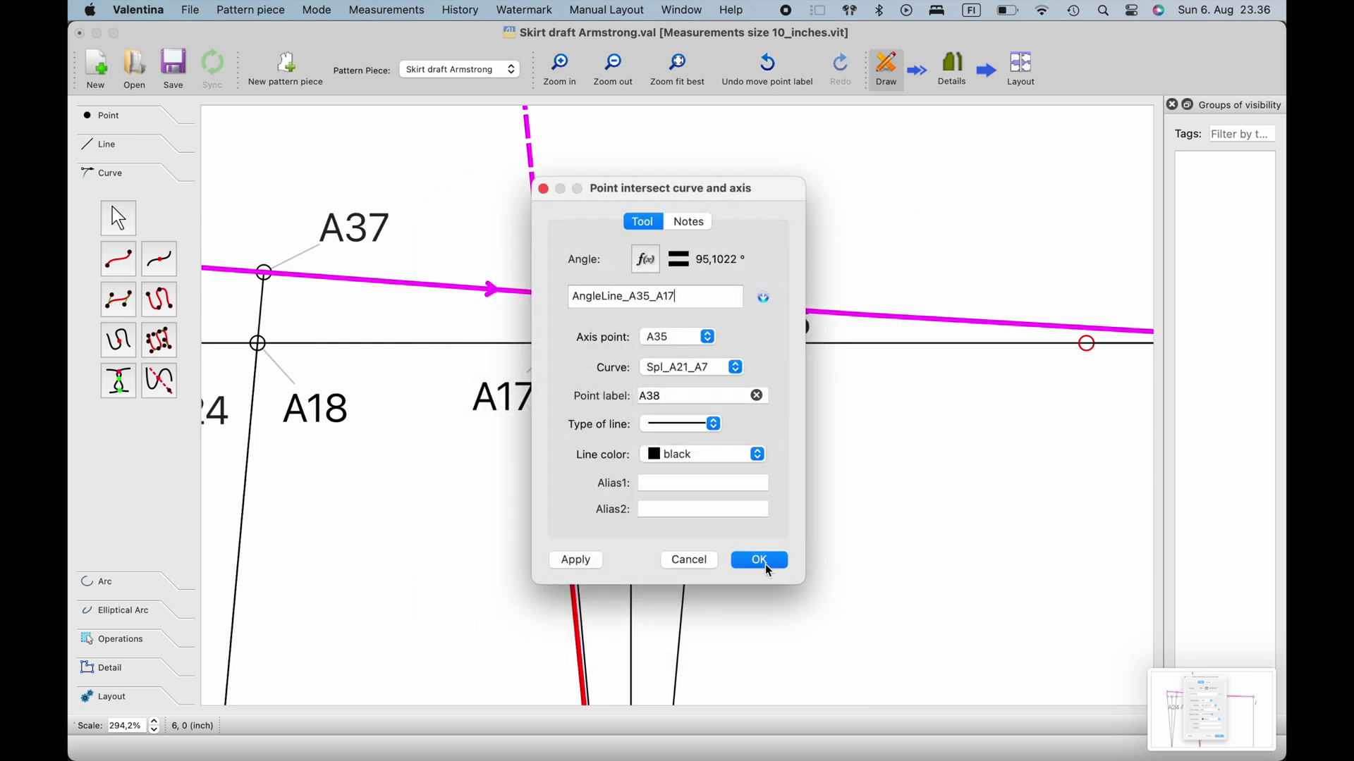
{"action": "left_click", "coordinate": [765, 561]}
Step: Create an intersection point of the A21–A7 waist curve and an axis from A35 towards A16, and move its label below the waistline
{"action": "scroll", "coordinate": [769, 499], "scroll_direction": "down", "scroll_amount": 5}
{"action": "scroll", "coordinate": [769, 499], "scroll_direction": "down", "scroll_amount": 5}
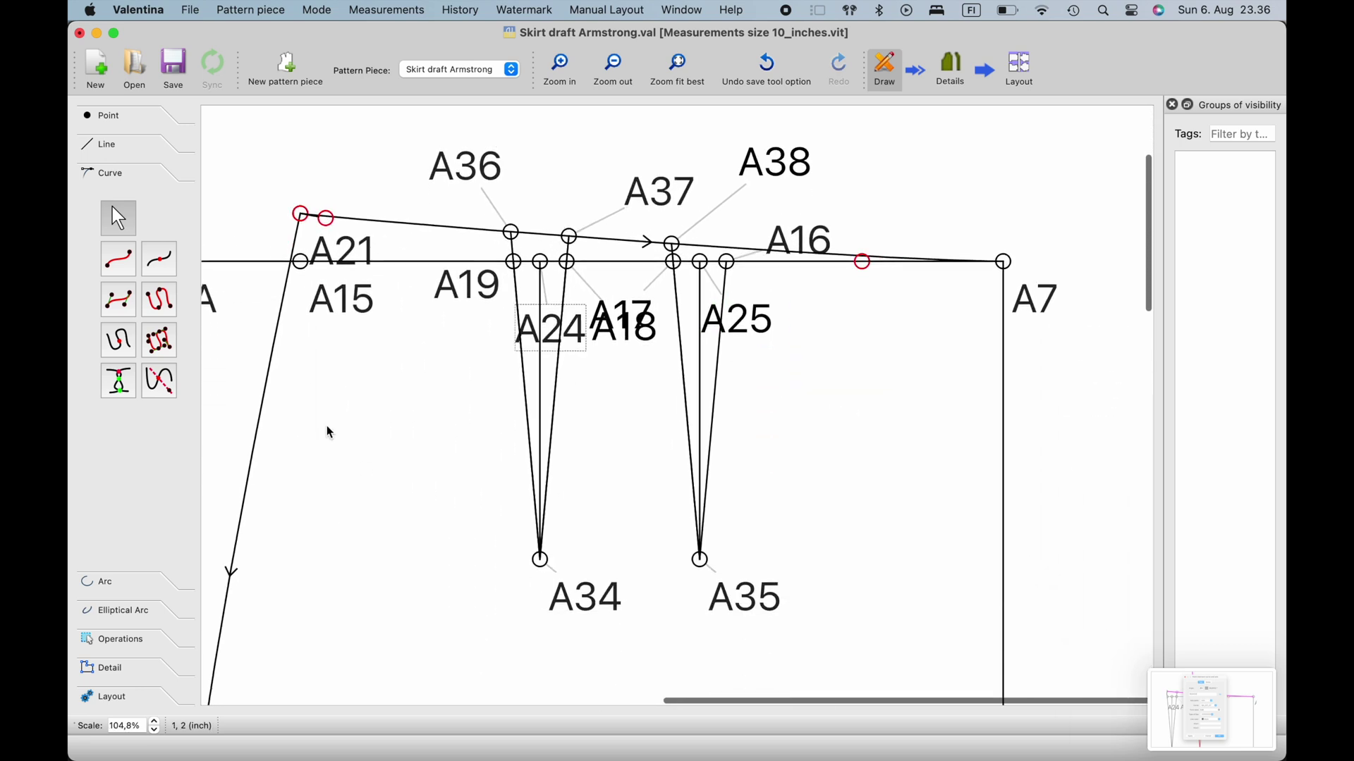
{"action": "left_click", "coordinate": [161, 382]}
{"action": "left_click", "coordinate": [738, 248]}
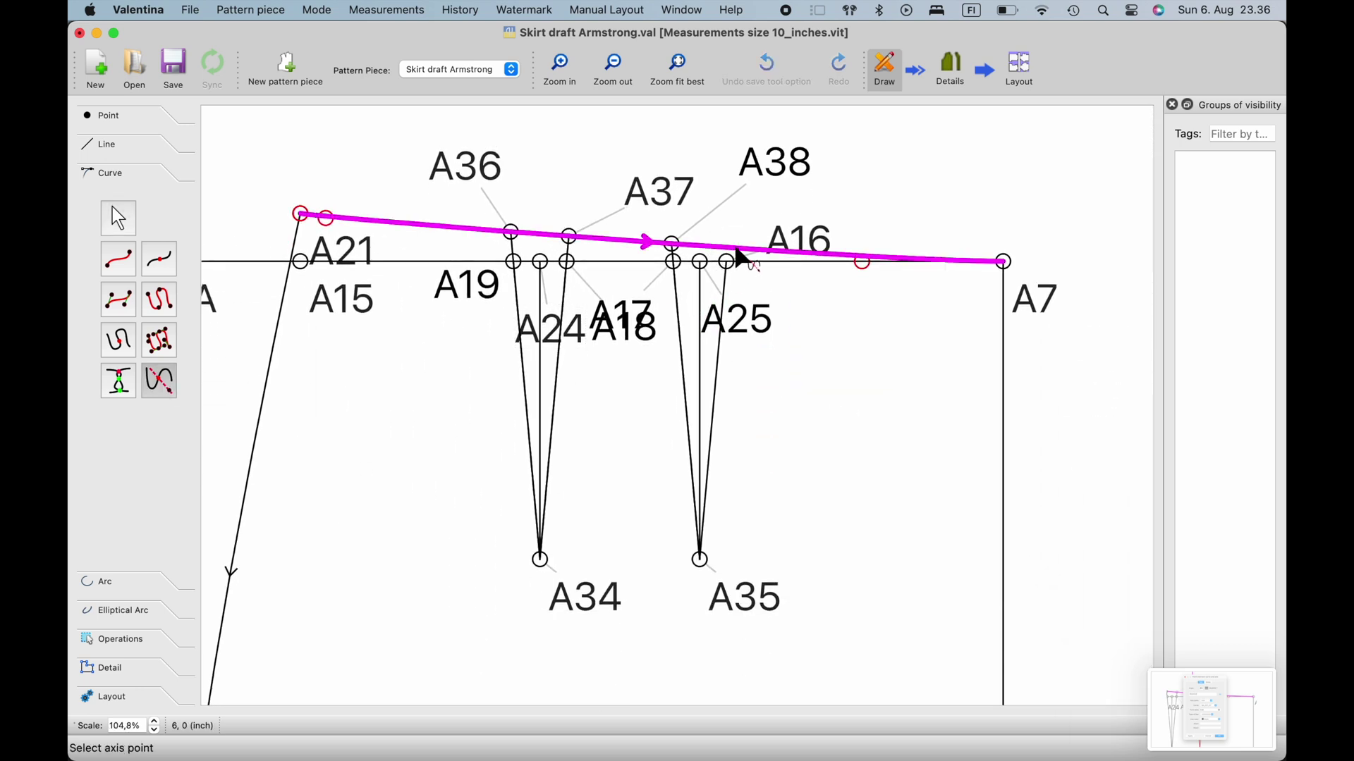
{"action": "left_click", "coordinate": [770, 592]}
{"action": "left_click", "coordinate": [820, 247]}
{"action": "left_click_drag", "start_coordinate": [849, 293], "coordinate": [846, 378]}
Step: Set the axis angle of intersection point A39 to the line angle AngleLine_A35_A16
{"action": "right_click", "coordinate": [846, 386]}
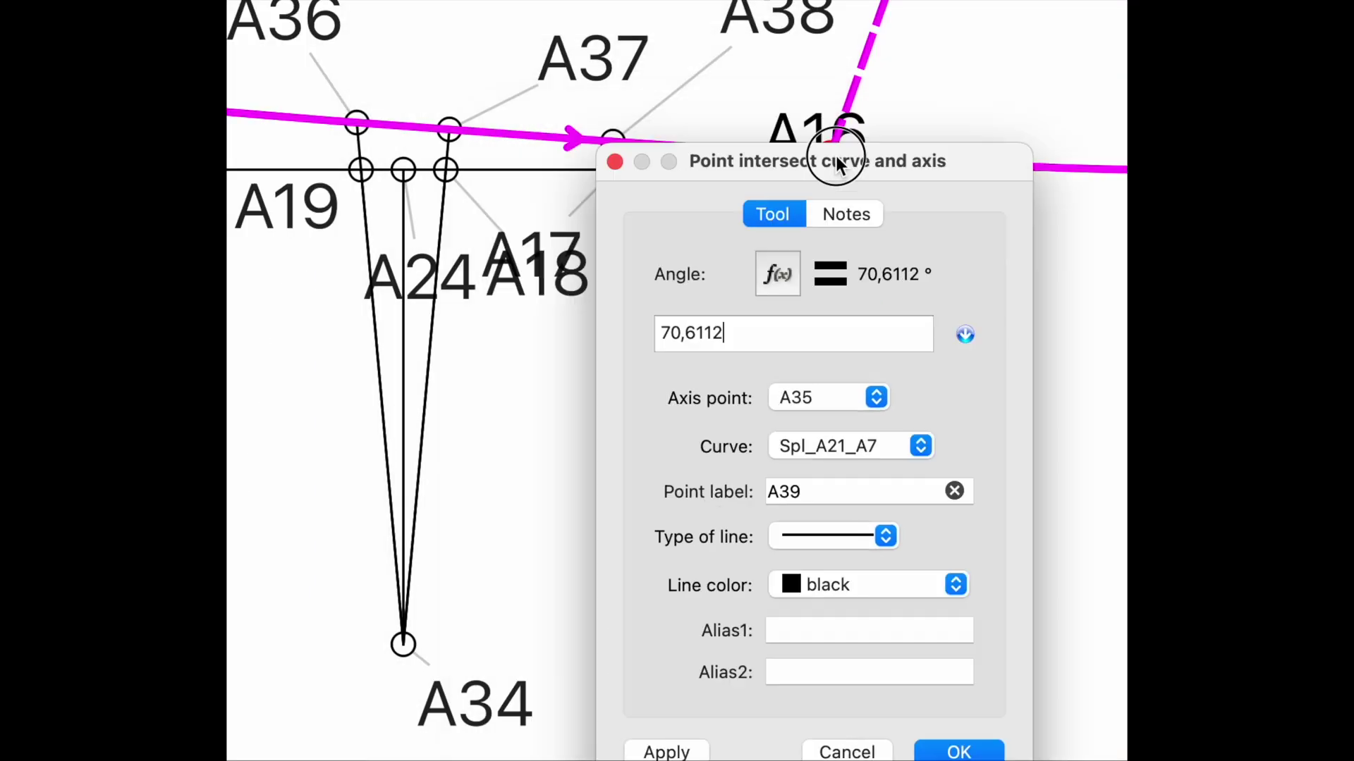
{"action": "left_click_drag", "start_coordinate": [837, 163], "coordinate": [610, 29]}
{"action": "left_click", "coordinate": [561, 129]}
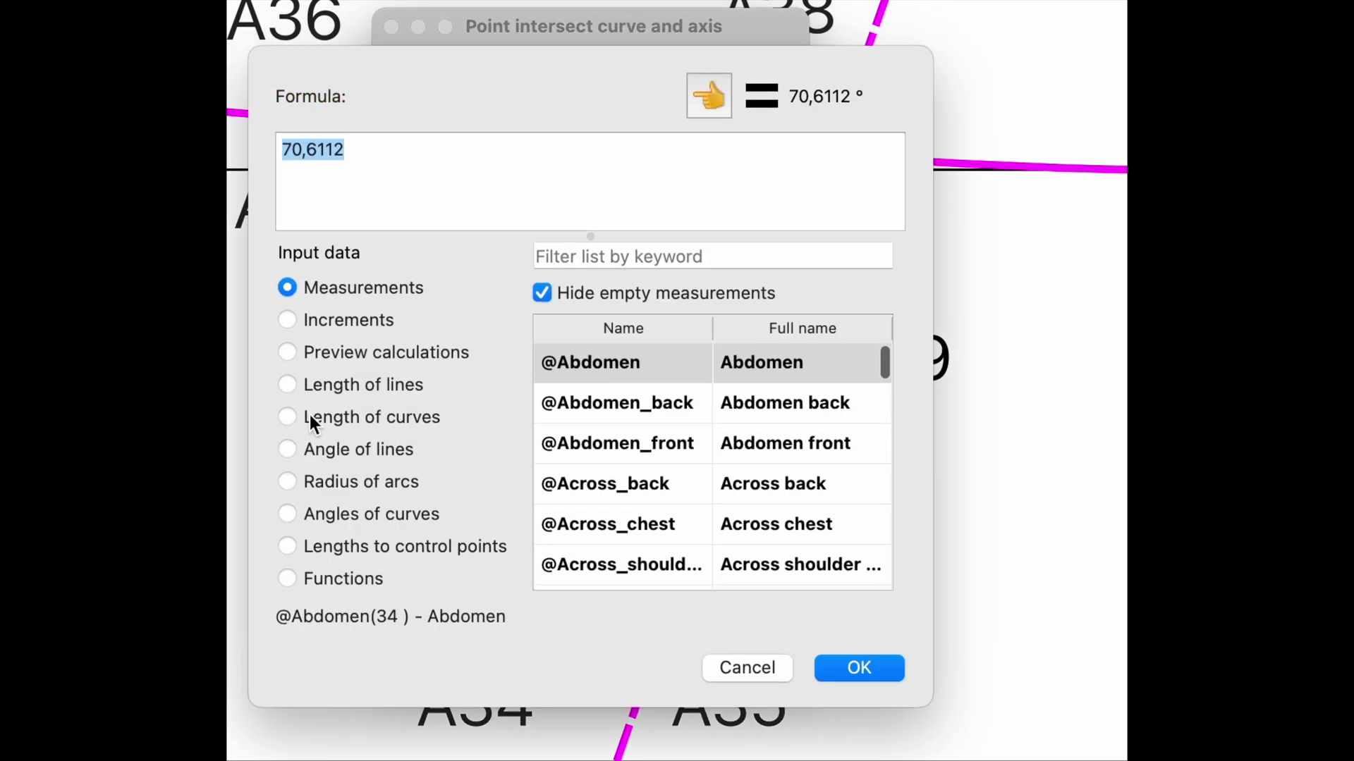
{"action": "left_click", "coordinate": [295, 455]}
{"action": "left_click", "coordinate": [643, 257]}
{"action": "type", "text": "16"}
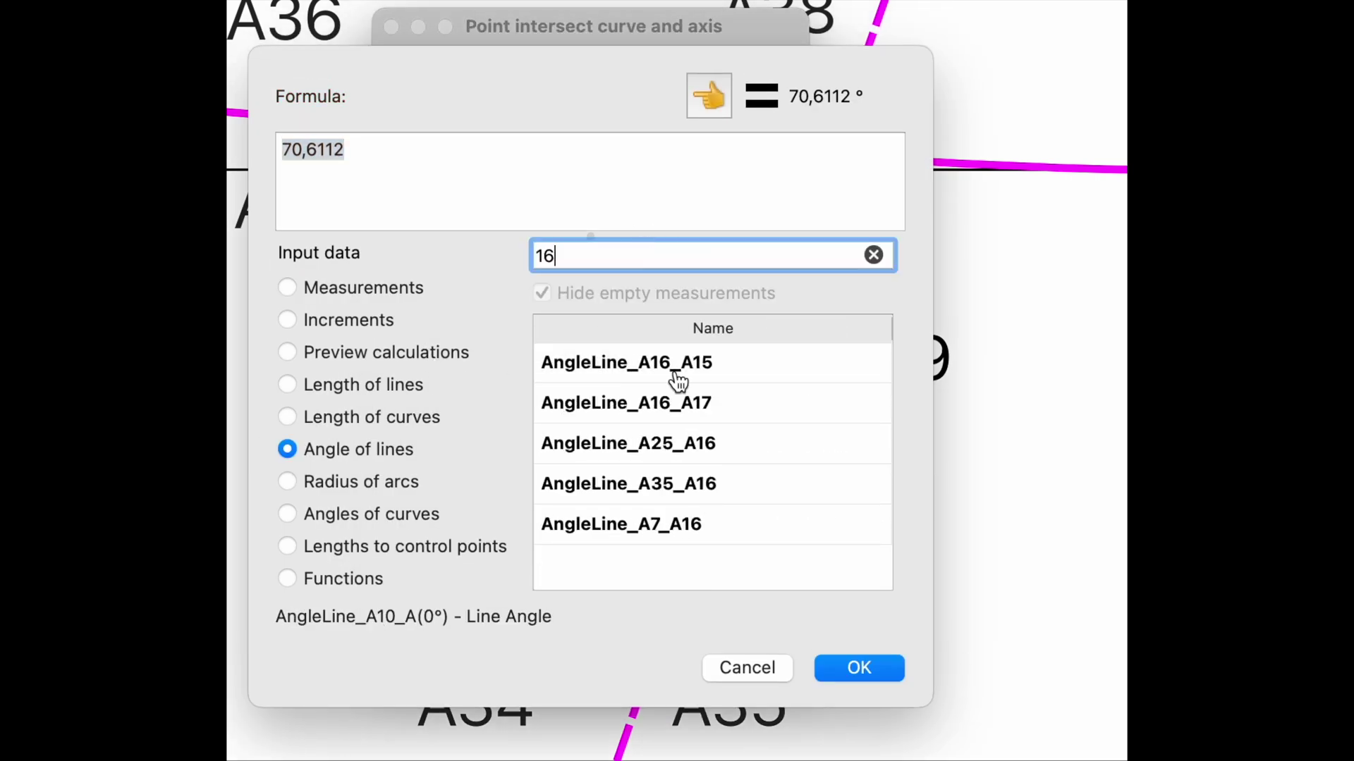
{"action": "left_click", "coordinate": [707, 493]}
{"action": "left_click", "coordinate": [709, 95]}
{"action": "left_click", "coordinate": [870, 664]}
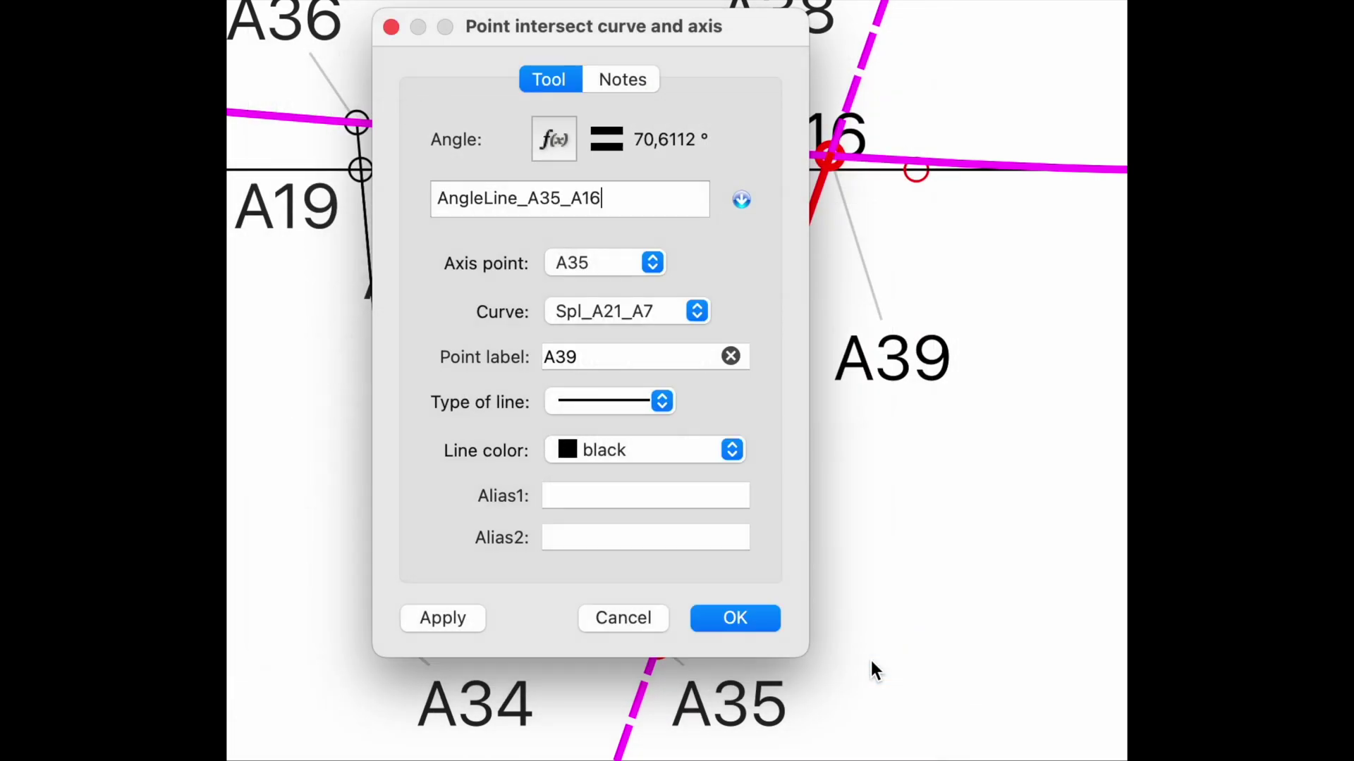
{"action": "left_click", "coordinate": [743, 621]}
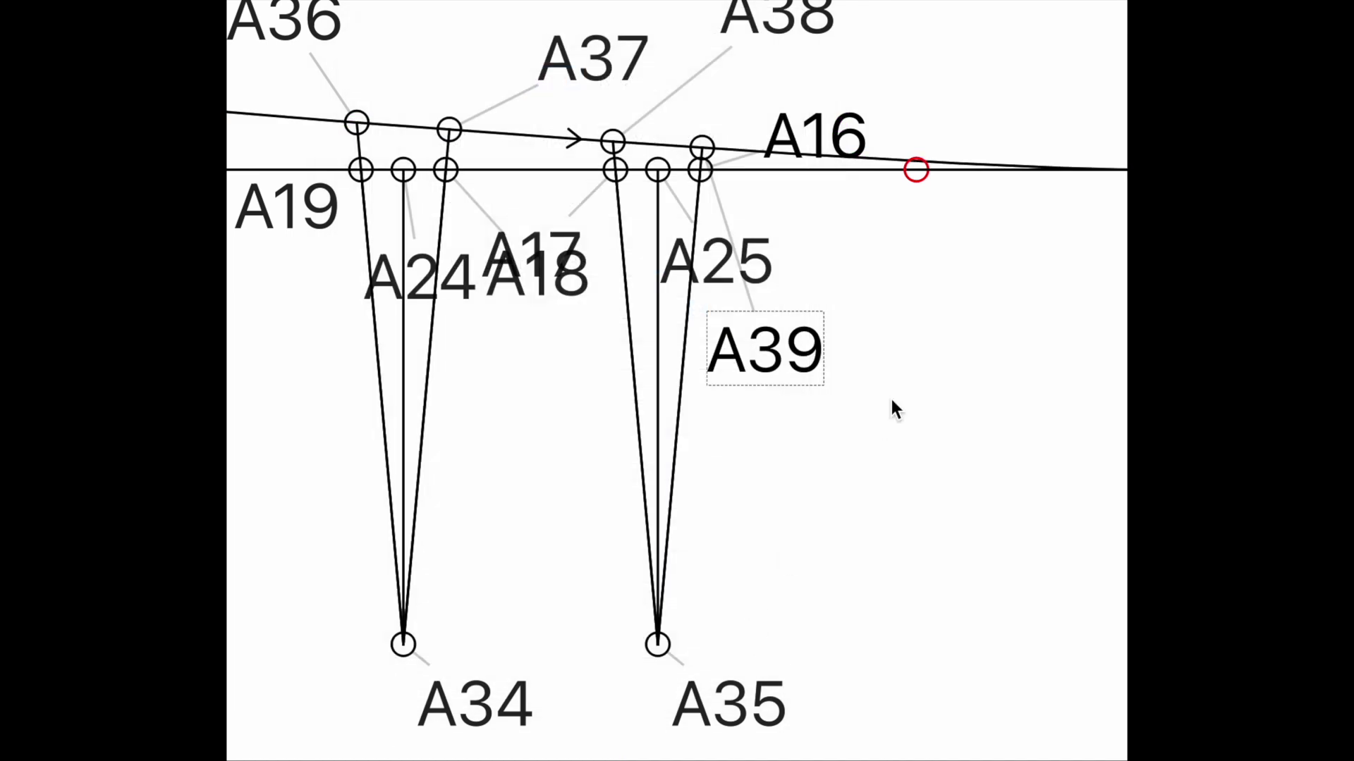
Step: Move the label of point A39 above the waist curve, clear of the A16 label
{"action": "left_click_drag", "start_coordinate": [783, 339], "coordinate": [794, 81]}
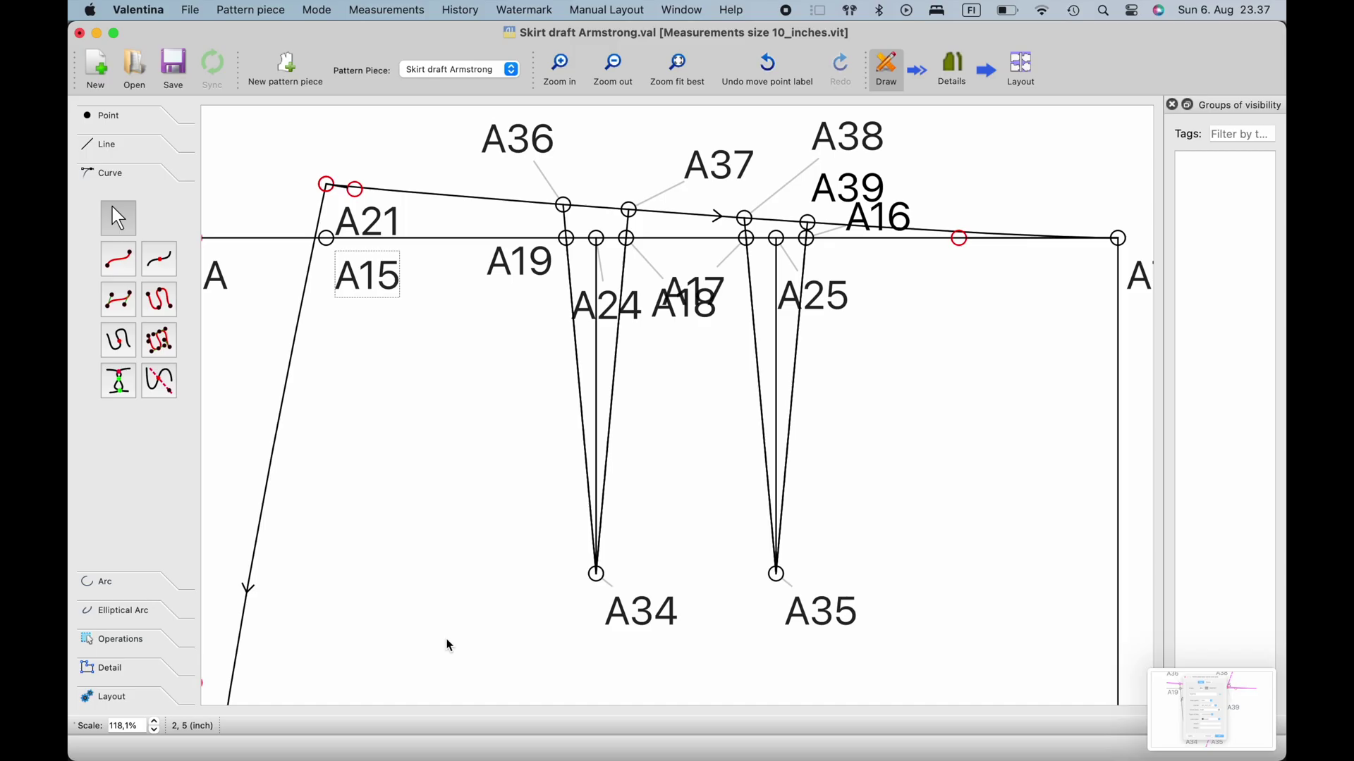
{"action": "scroll", "coordinate": [498, 450], "scroll_direction": "down", "scroll_amount": 3}
{"action": "scroll", "coordinate": [700, 266], "scroll_direction": "up", "scroll_amount": 7}
{"action": "scroll", "coordinate": [703, 271], "scroll_direction": "up", "scroll_amount": 3}
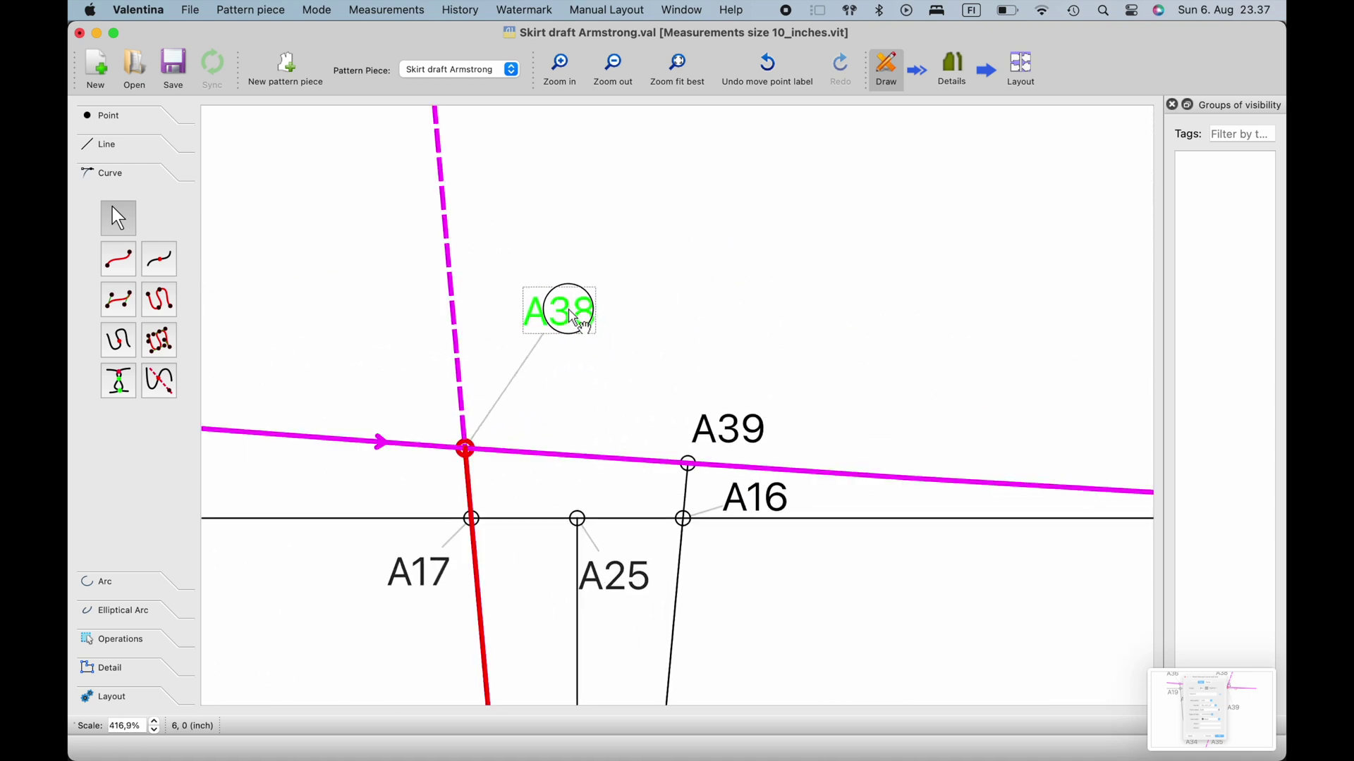
{"action": "left_click_drag", "start_coordinate": [748, 440], "coordinate": [744, 359]}
{"action": "scroll", "coordinate": [486, 339], "scroll_direction": "down", "scroll_amount": 7}
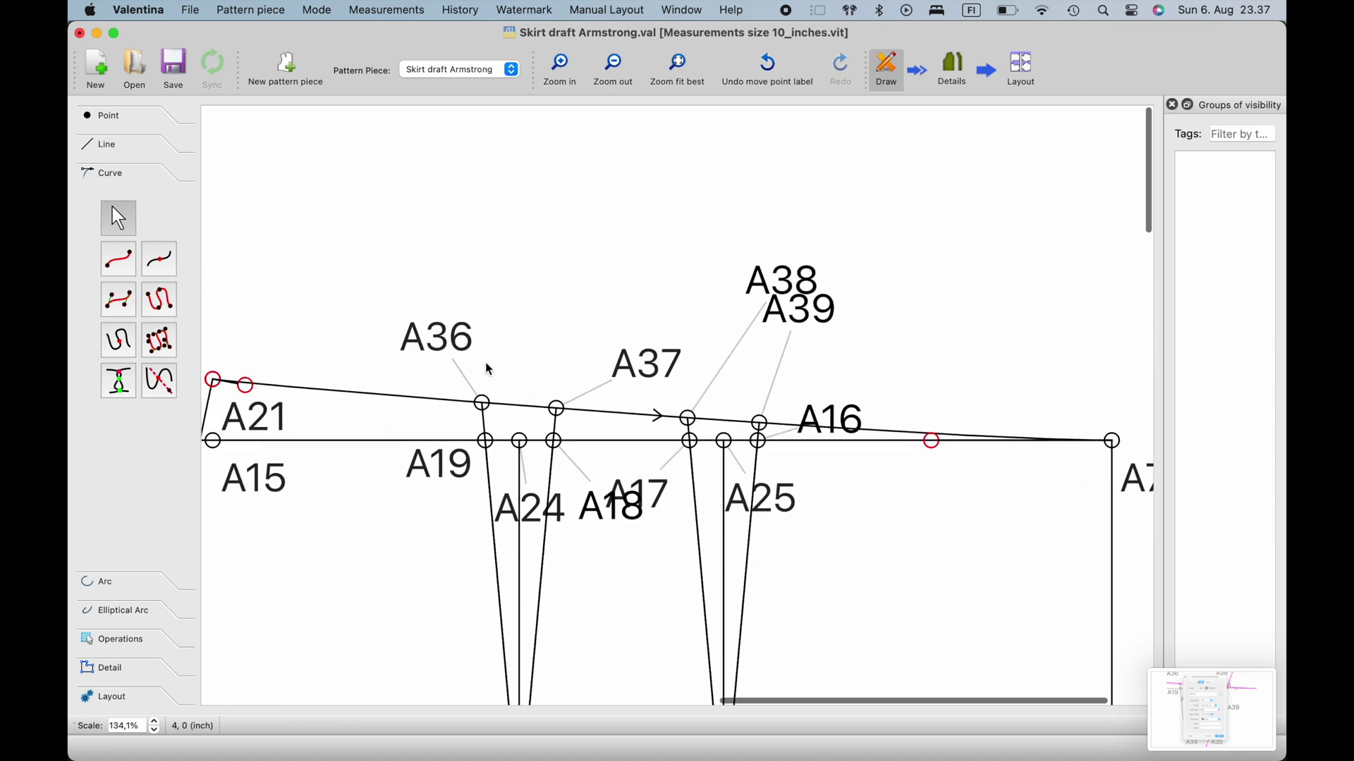
{"action": "scroll", "coordinate": [483, 335], "scroll_direction": "down", "scroll_amount": 2}
{"action": "scroll", "coordinate": [483, 324], "scroll_direction": "up", "scroll_amount": 1}
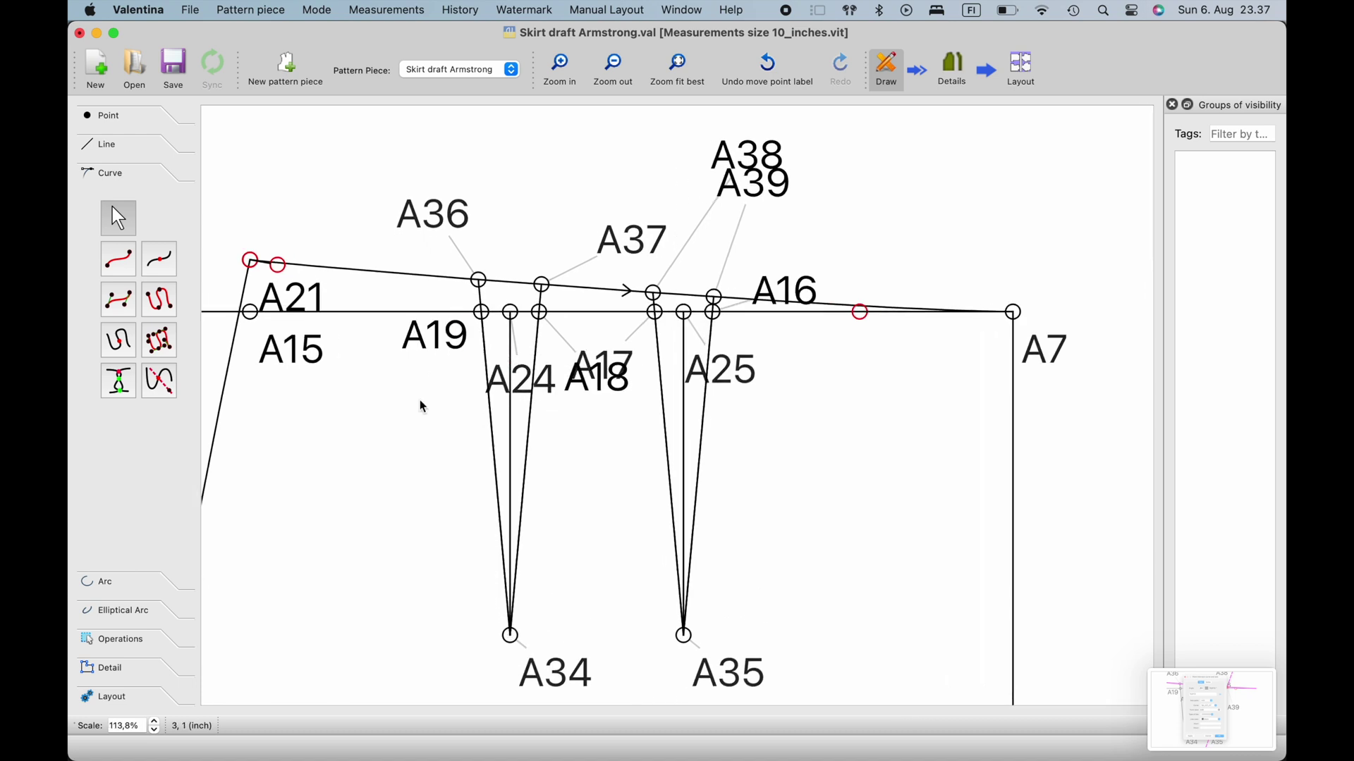
{"action": "left_click", "coordinate": [105, 116]}
{"action": "left_click", "coordinate": [170, 370]}
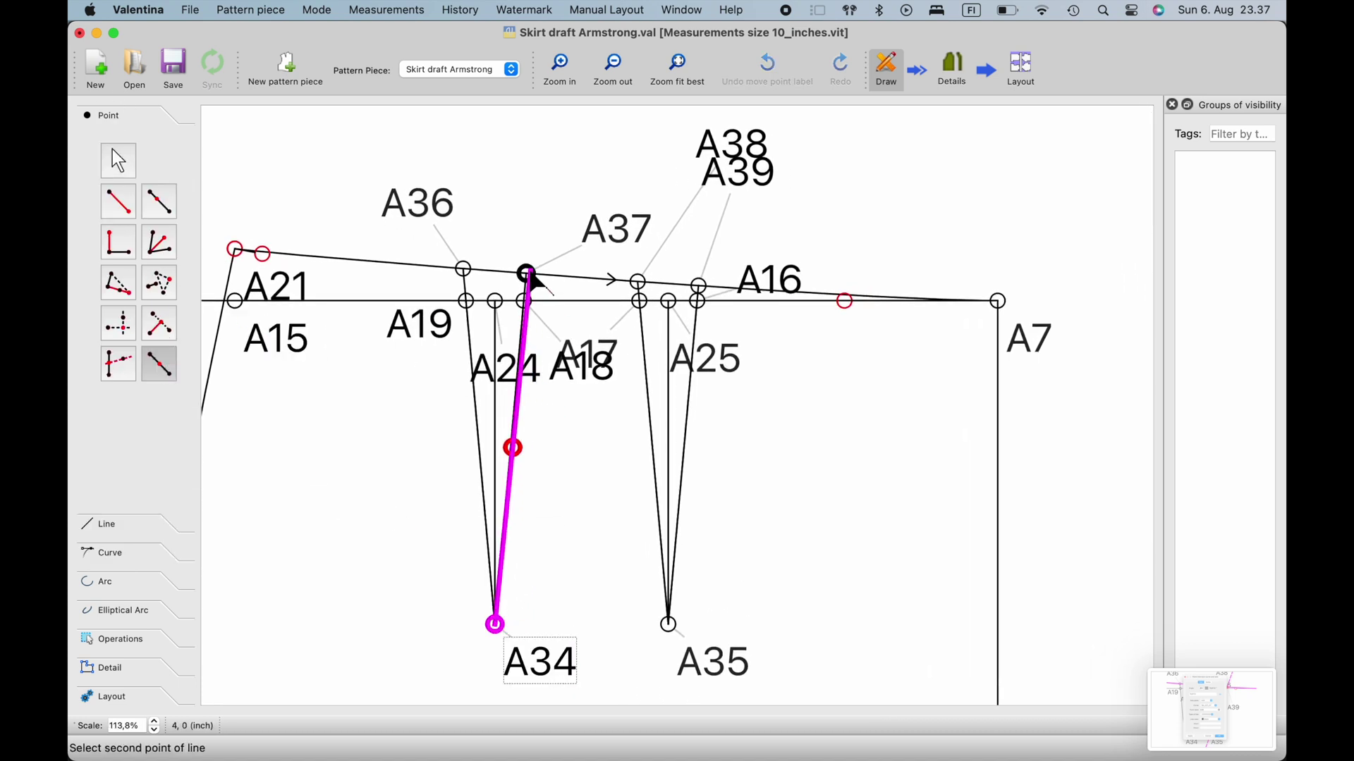
{"action": "left_click", "coordinate": [527, 273]}
{"action": "left_click", "coordinate": [744, 536]}
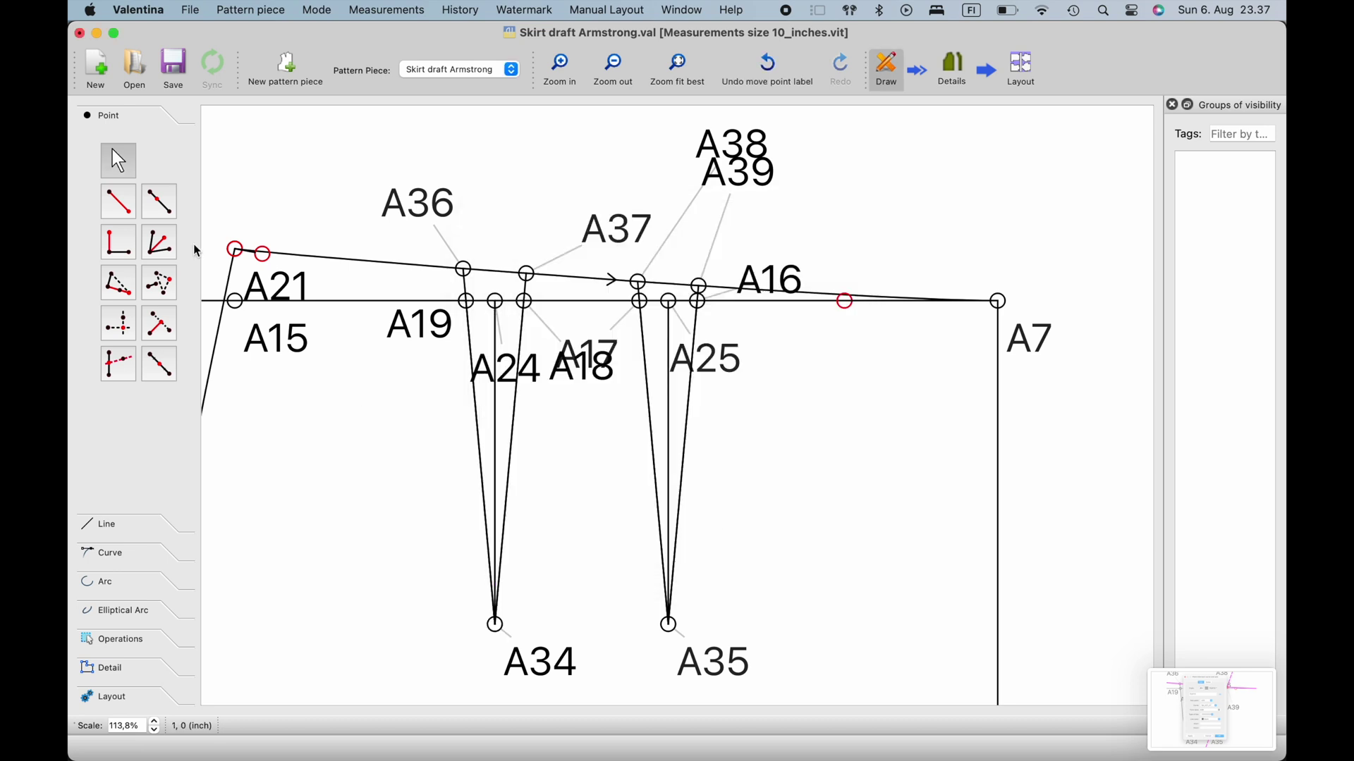
Step: Create a point at distance along the line from A34 through A37, with its length set to Line_A34_A36
{"action": "left_click", "coordinate": [160, 202]}
{"action": "left_click", "coordinate": [543, 662]}
{"action": "left_click", "coordinate": [527, 273]}
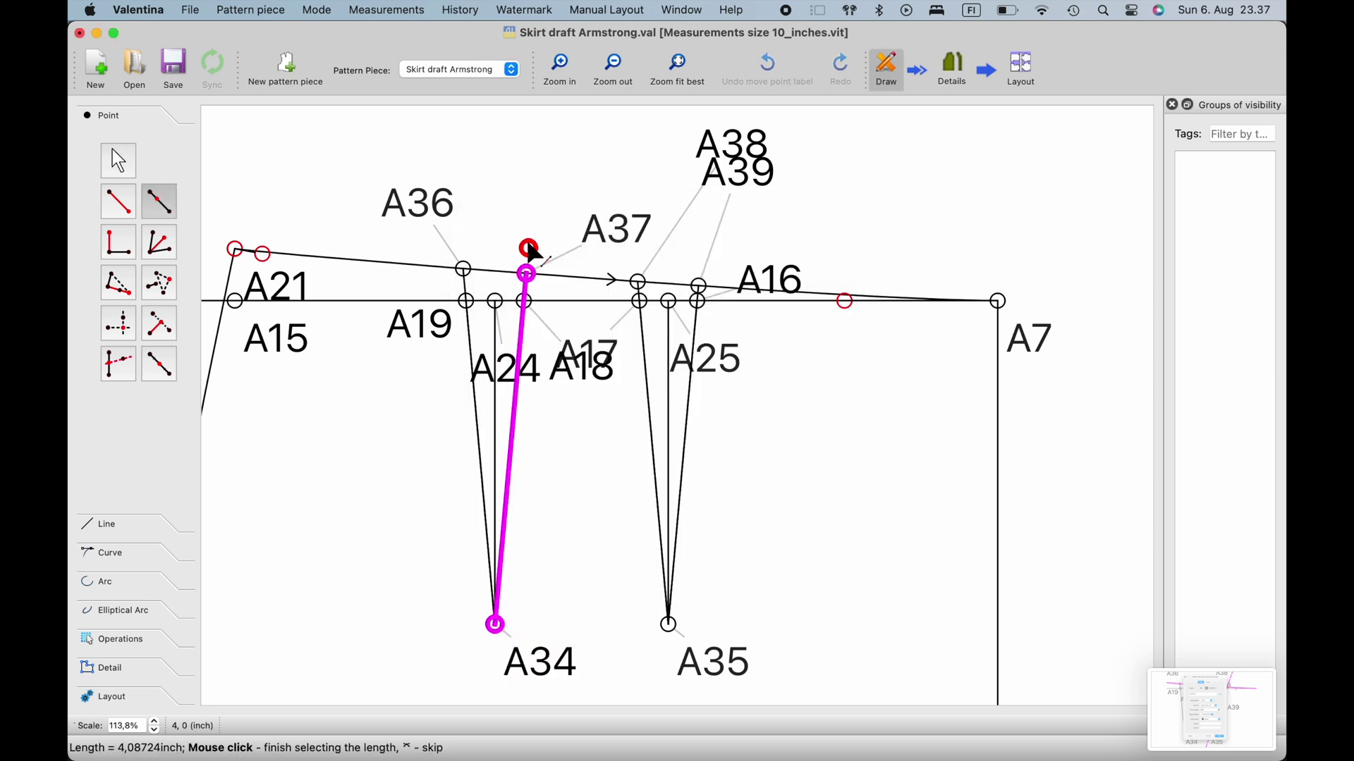
{"action": "left_click", "coordinate": [533, 249]}
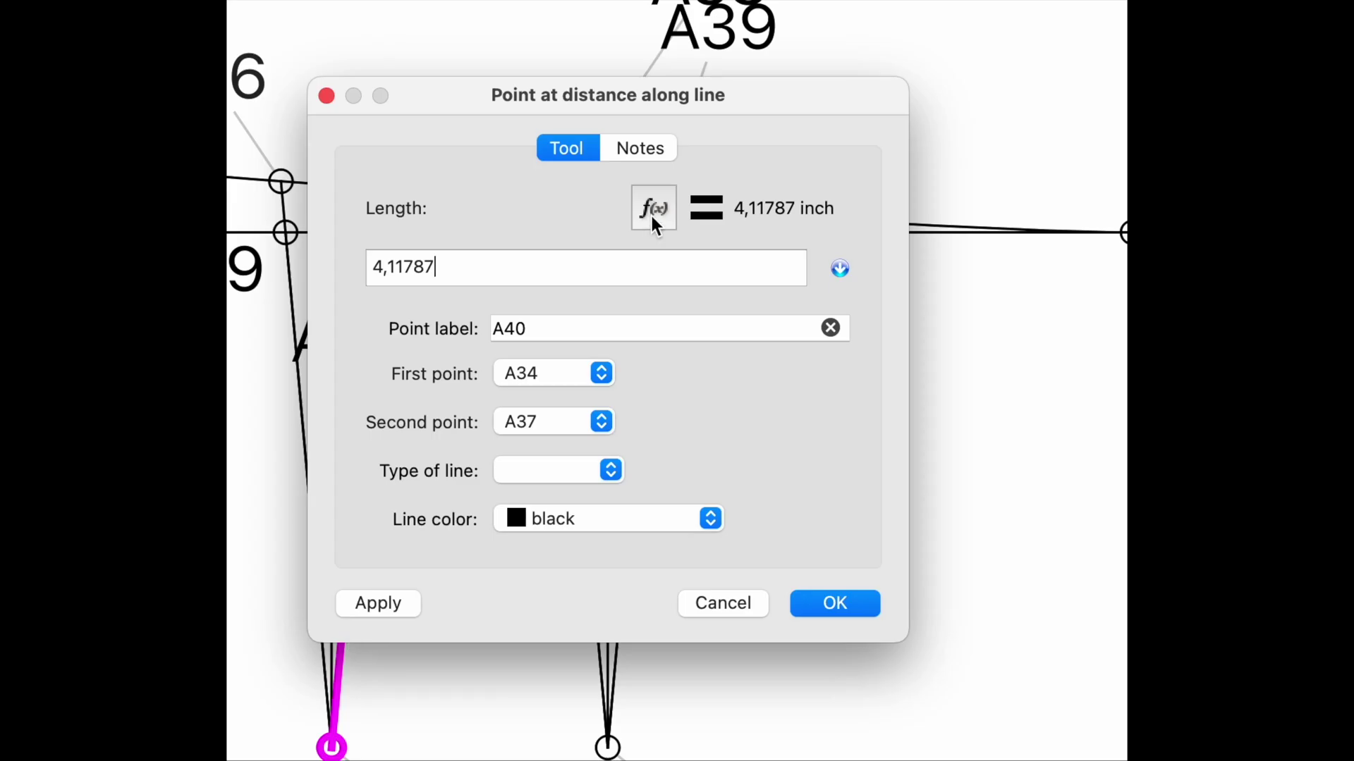
{"action": "left_click", "coordinate": [698, 285]}
{"action": "left_click", "coordinate": [306, 455]}
{"action": "left_click", "coordinate": [677, 324]}
{"action": "type", "text": "36"}
{"action": "key", "text": "Tab"}
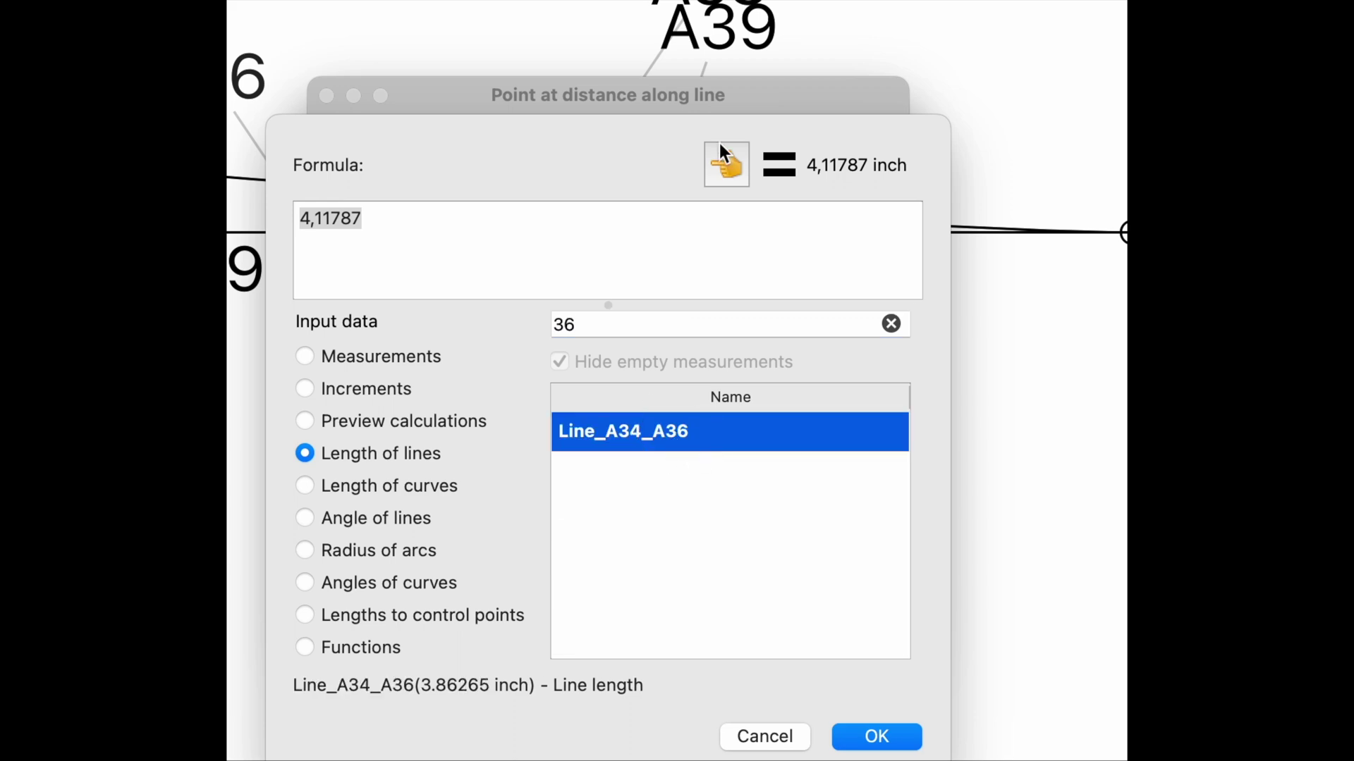
{"action": "left_click", "coordinate": [736, 178]}
{"action": "left_click", "coordinate": [877, 739]}
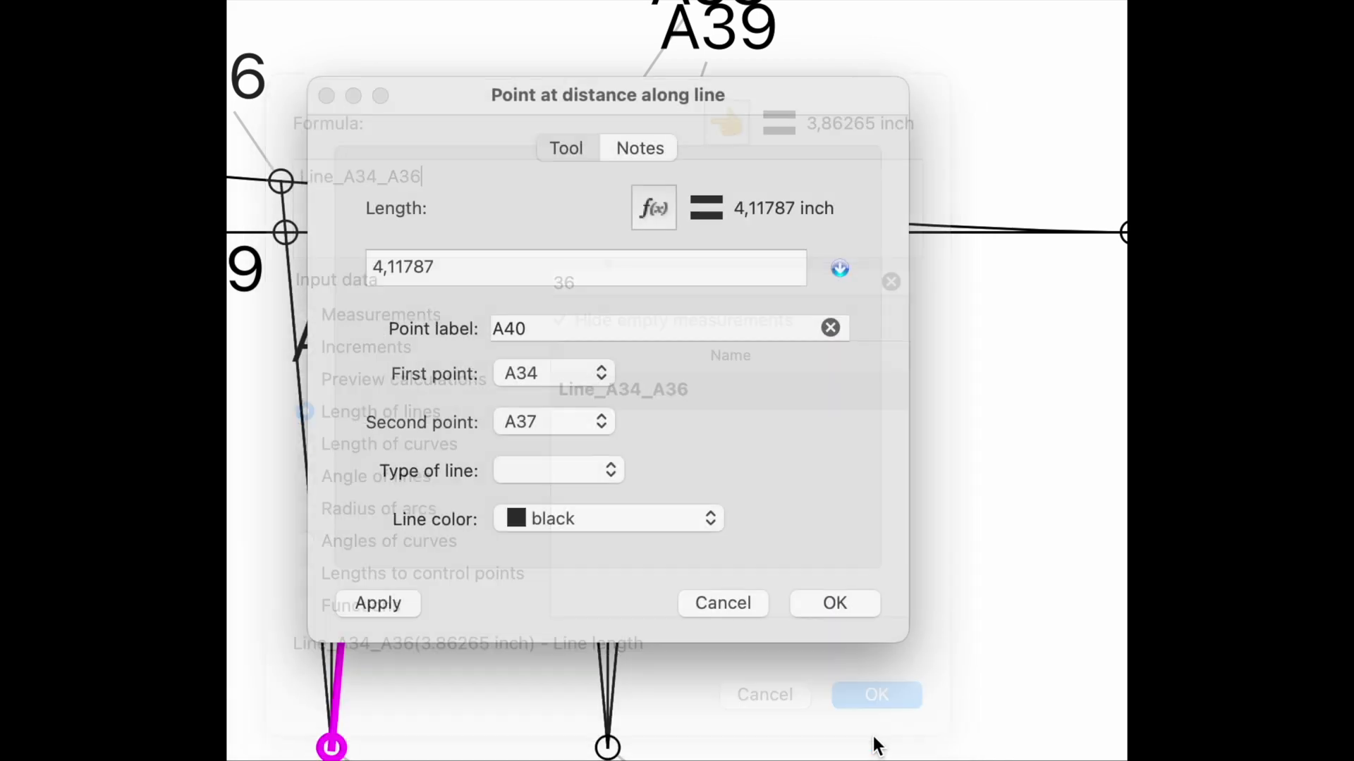
{"action": "left_click", "coordinate": [831, 602]}
Step: Move the label of point A40 above the waist curve, clear of A37
{"action": "scroll", "coordinate": [505, 235], "scroll_direction": "up", "scroll_amount": 3}
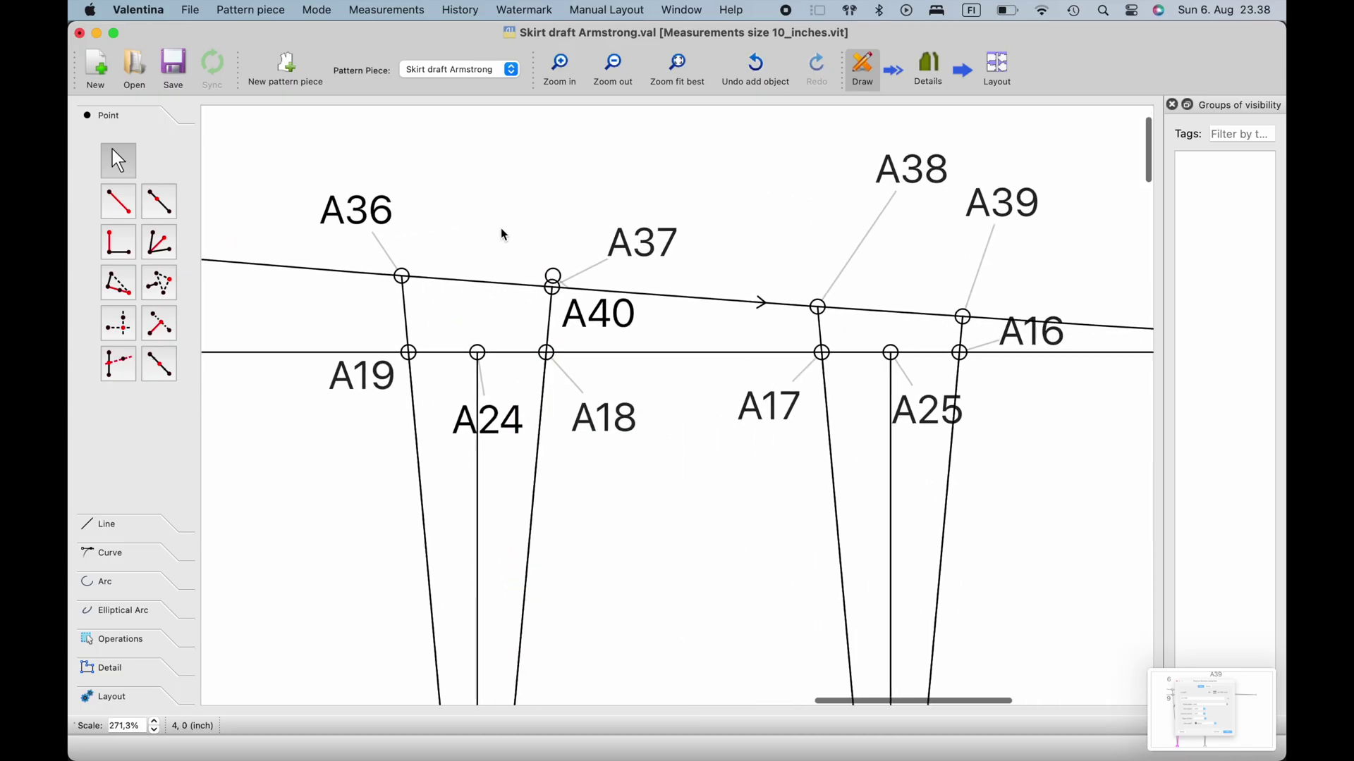
{"action": "scroll", "coordinate": [503, 231], "scroll_direction": "up", "scroll_amount": 5}
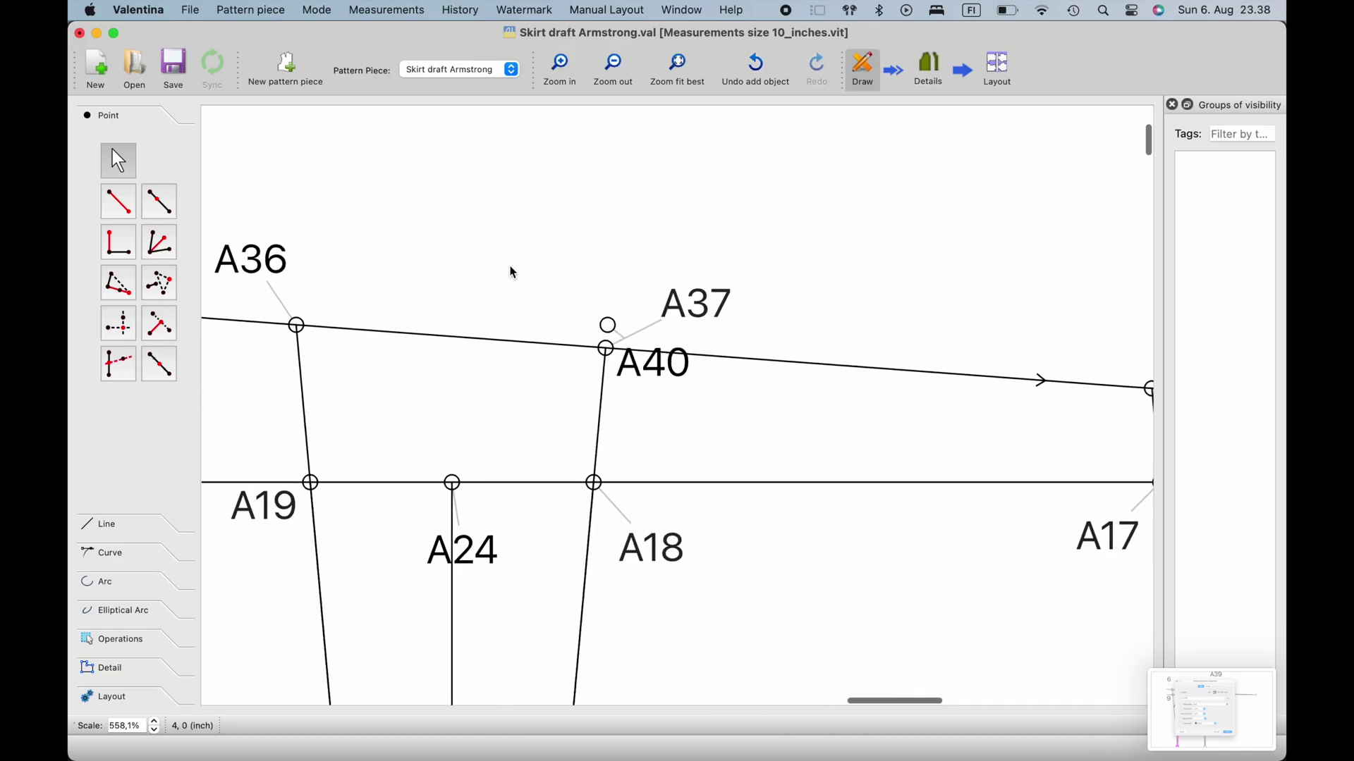
{"action": "scroll", "coordinate": [511, 268], "scroll_direction": "down", "scroll_amount": 3}
{"action": "left_click_drag", "start_coordinate": [610, 341], "coordinate": [574, 223]}
{"action": "left_click", "coordinate": [624, 371]}
{"action": "scroll", "coordinate": [623, 363], "scroll_direction": "up", "scroll_amount": 3}
{"action": "scroll", "coordinate": [620, 354], "scroll_direction": "down", "scroll_amount": 5}
{"action": "scroll", "coordinate": [619, 354], "scroll_direction": "up", "scroll_amount": 1}
{"action": "scroll", "coordinate": [623, 360], "scroll_direction": "down", "scroll_amount": 4}
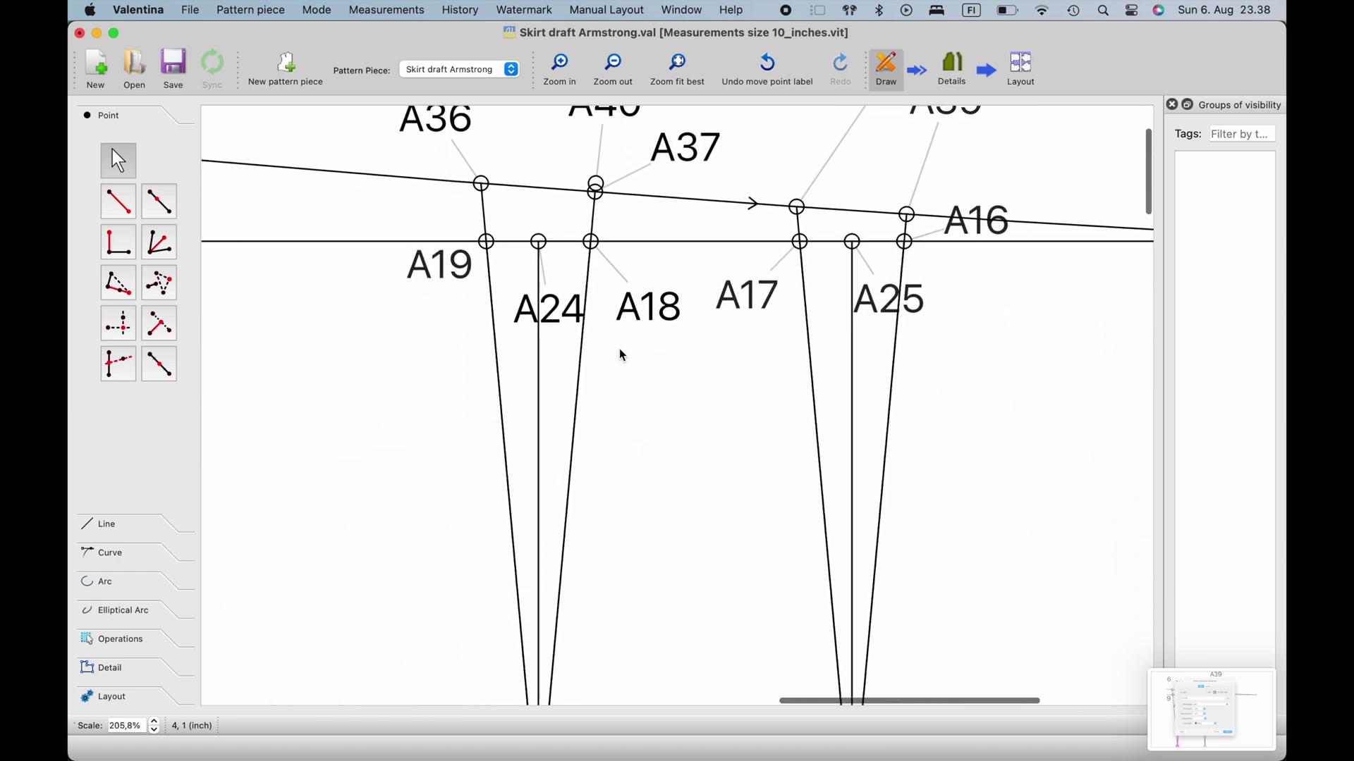
Step: Draw a line from dart point A34 to point A40
{"action": "left_click", "coordinate": [117, 525]}
{"action": "left_click", "coordinate": [118, 231]}
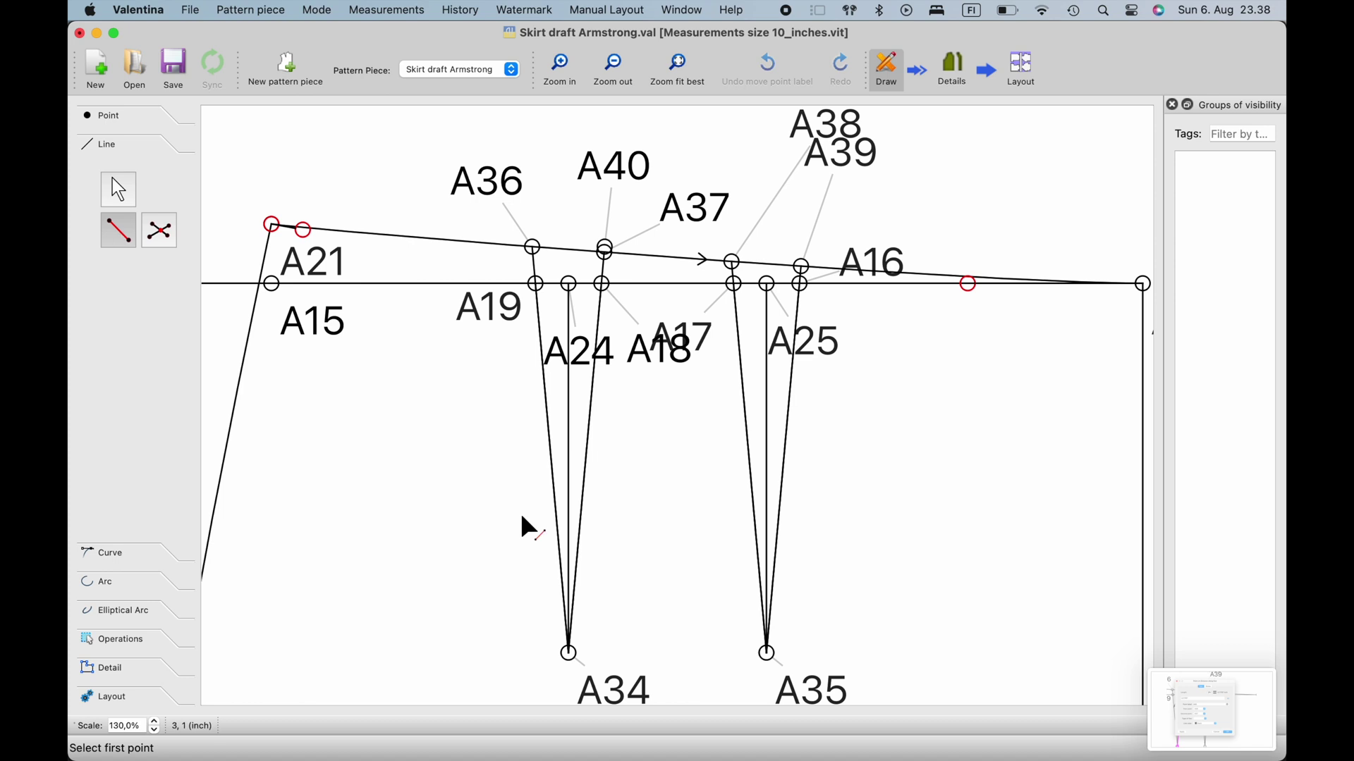
{"action": "left_click", "coordinate": [634, 698]}
{"action": "scroll", "coordinate": [614, 204], "scroll_direction": "up", "scroll_amount": 9}
{"action": "left_click", "coordinate": [599, 276]}
Step: Set the color of the line between A34 and A40 to lime
{"action": "right_click", "coordinate": [588, 365]}
{"action": "left_click", "coordinate": [622, 368]}
{"action": "left_click", "coordinate": [705, 428]}
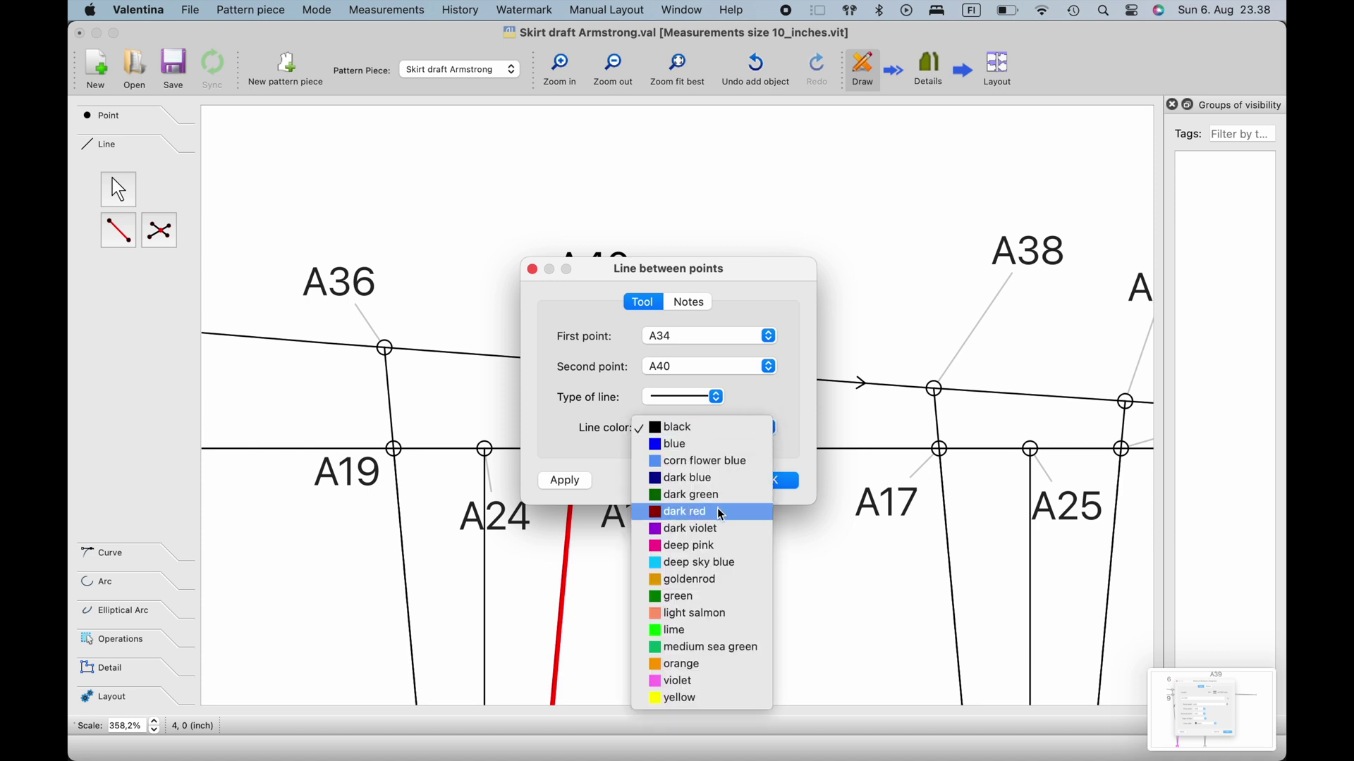
{"action": "left_click", "coordinate": [705, 631]}
{"action": "left_click", "coordinate": [784, 481]}
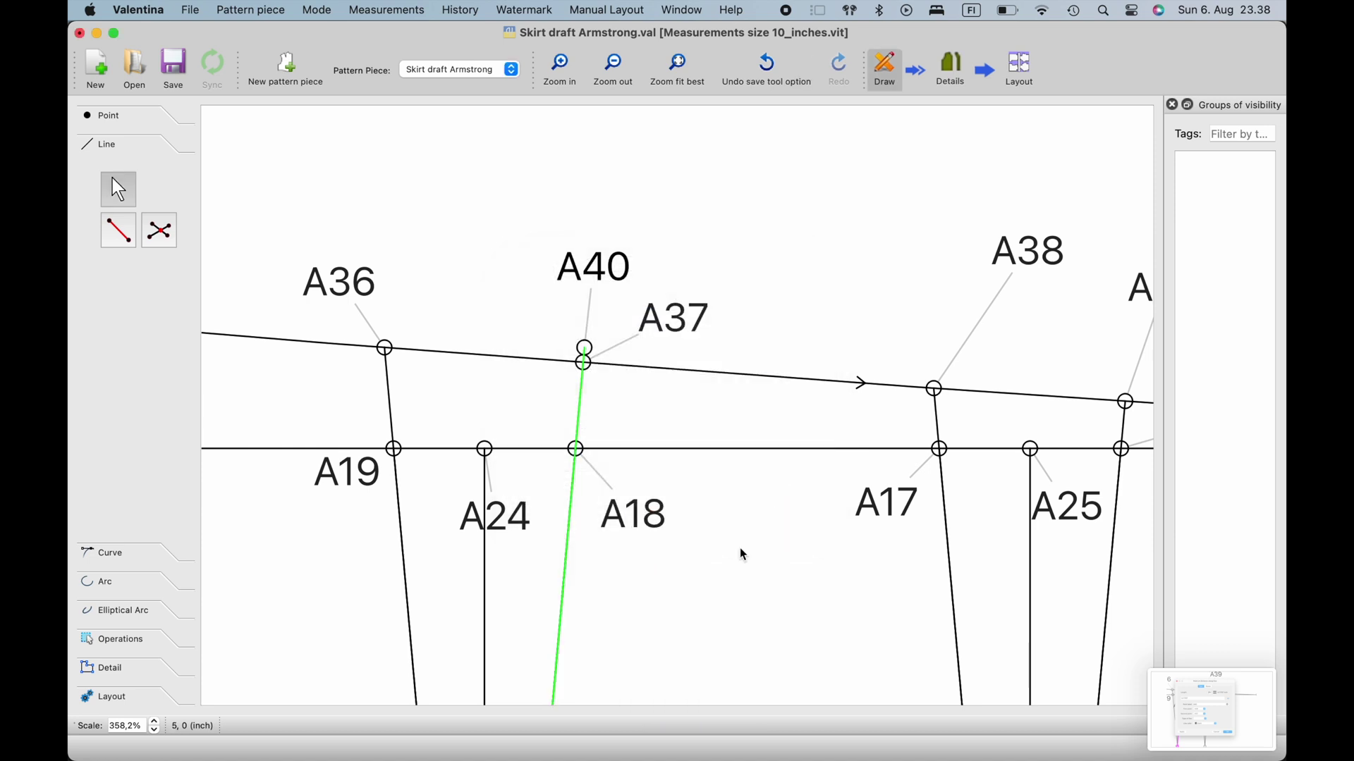
Step: Draw a simple curve from A40 to A38 and slightly adjust its shape near A38
{"action": "scroll", "coordinate": [730, 581], "scroll_direction": "down", "scroll_amount": 8}
{"action": "scroll", "coordinate": [733, 585], "scroll_direction": "right", "scroll_amount": 5}
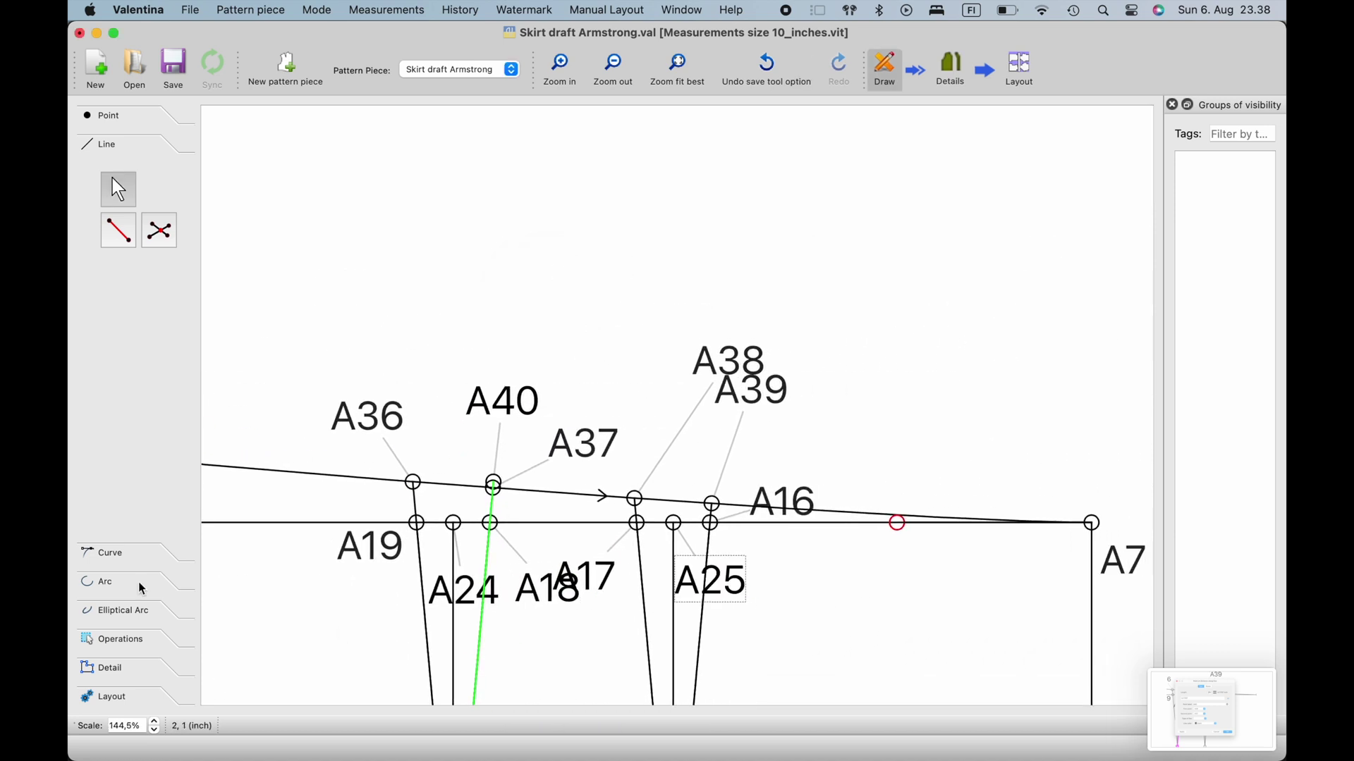
{"action": "left_click", "coordinate": [113, 554]}
{"action": "left_click", "coordinate": [120, 262]}
{"action": "scroll", "coordinate": [437, 358], "scroll_direction": "up", "scroll_amount": 7}
{"action": "scroll", "coordinate": [444, 365], "scroll_direction": "up", "scroll_amount": 8}
{"action": "scroll", "coordinate": [473, 349], "scroll_direction": "down", "scroll_amount": 6}
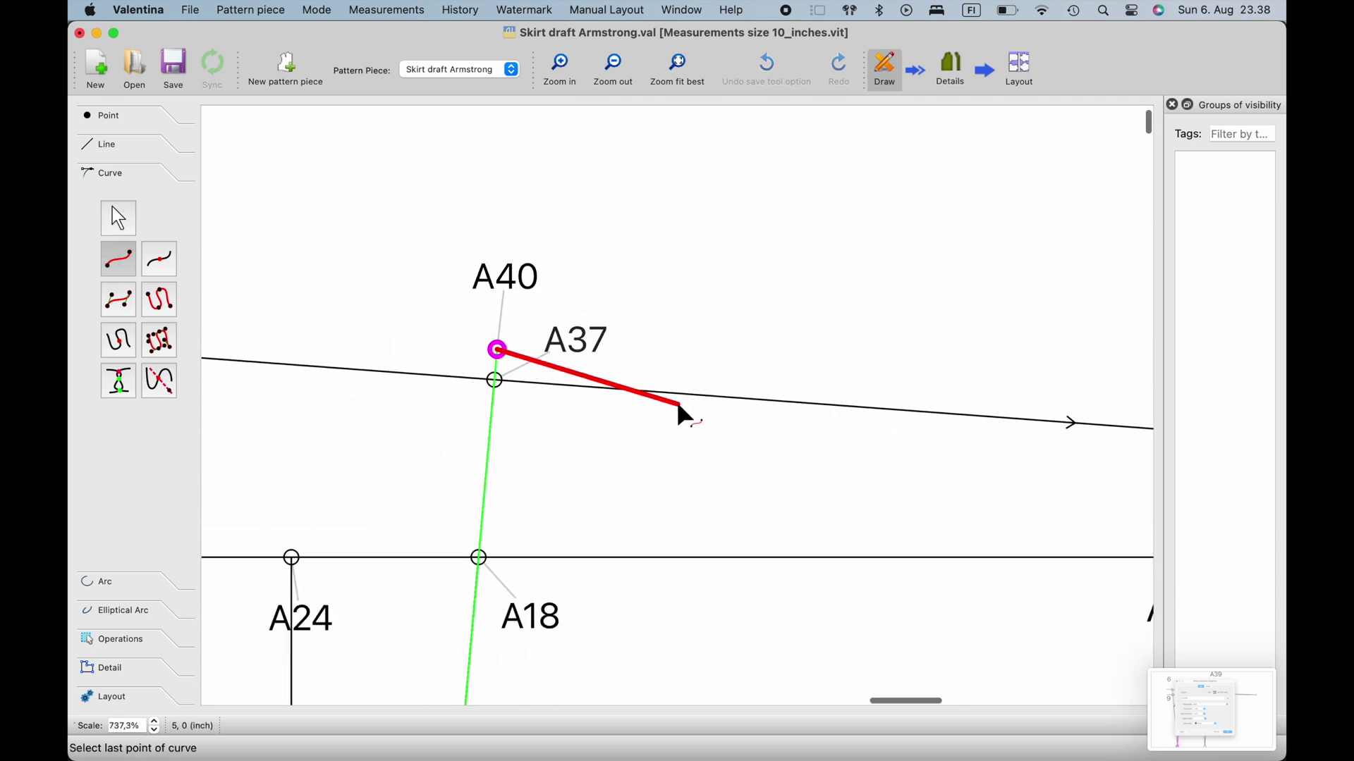
{"action": "left_click", "coordinate": [779, 419]}
{"action": "left_click", "coordinate": [753, 427]}
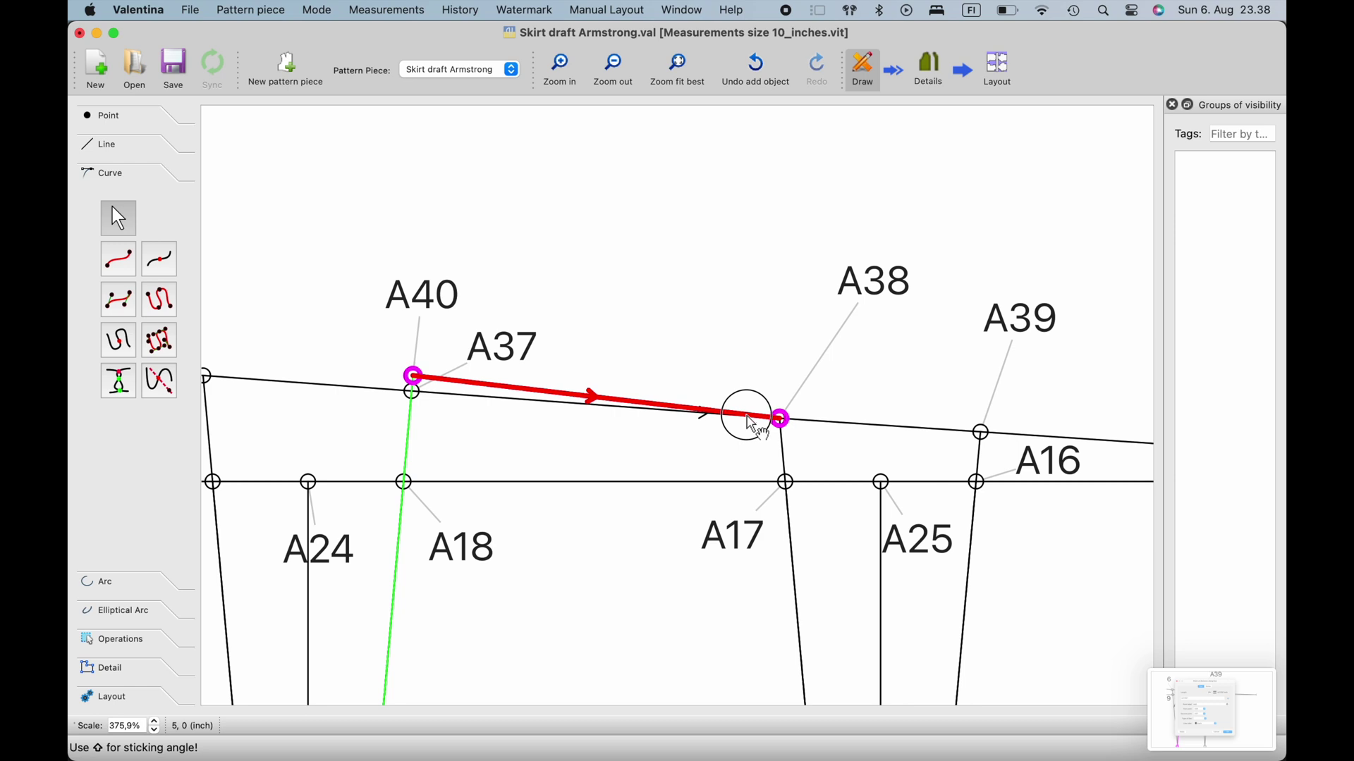
Step: Set the color of the A40–A38 curve to lime and save the pattern file
{"action": "right_click", "coordinate": [510, 400]}
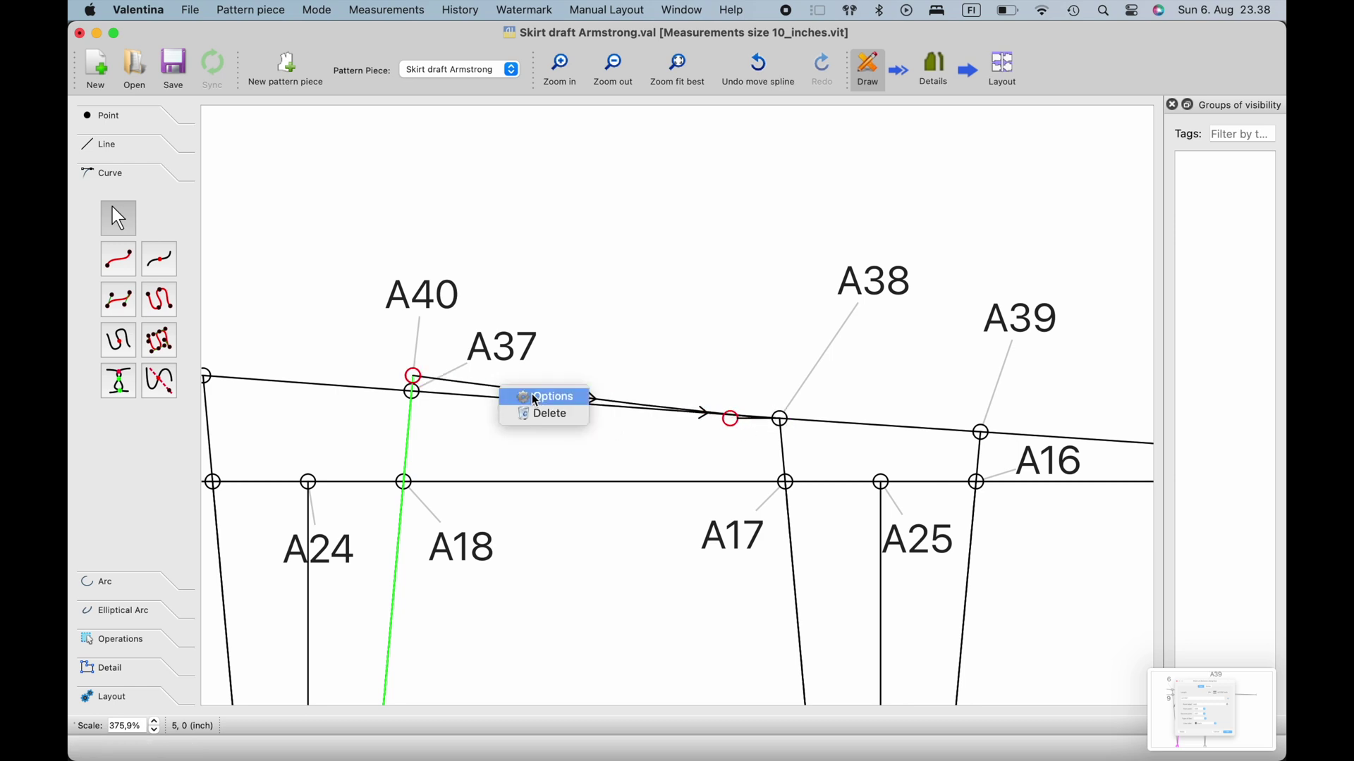
{"action": "left_click", "coordinate": [534, 395]}
{"action": "left_click", "coordinate": [724, 473]}
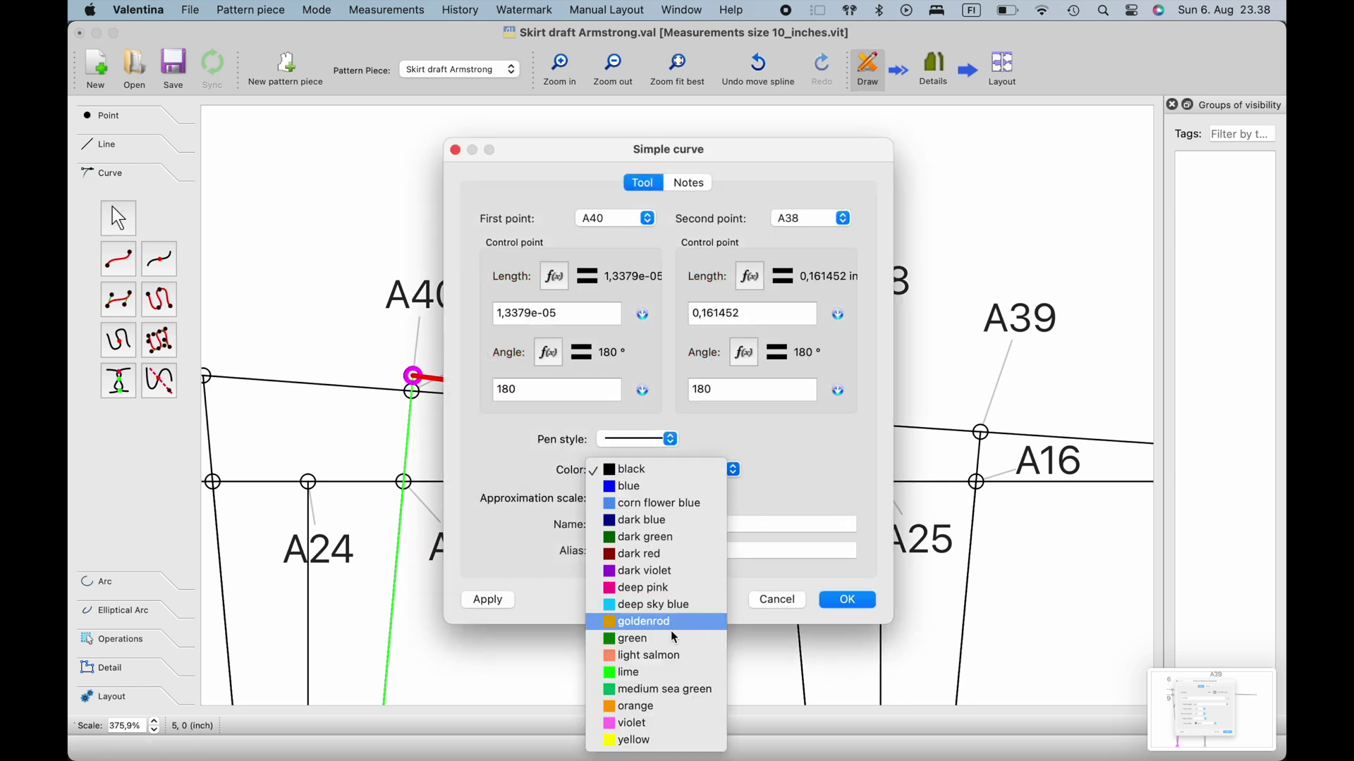
{"action": "left_click", "coordinate": [675, 673]}
{"action": "left_click", "coordinate": [848, 600]}
{"action": "scroll", "coordinate": [663, 570], "scroll_direction": "down", "scroll_amount": 3}
{"action": "scroll", "coordinate": [663, 570], "scroll_direction": "down", "scroll_amount": 5}
{"action": "key", "text": "ctrl+s"}
Step: Define a point at distance along the line from A35 through A39, placed beyond A39
{"action": "scroll", "coordinate": [691, 356], "scroll_direction": "up", "scroll_amount": 4}
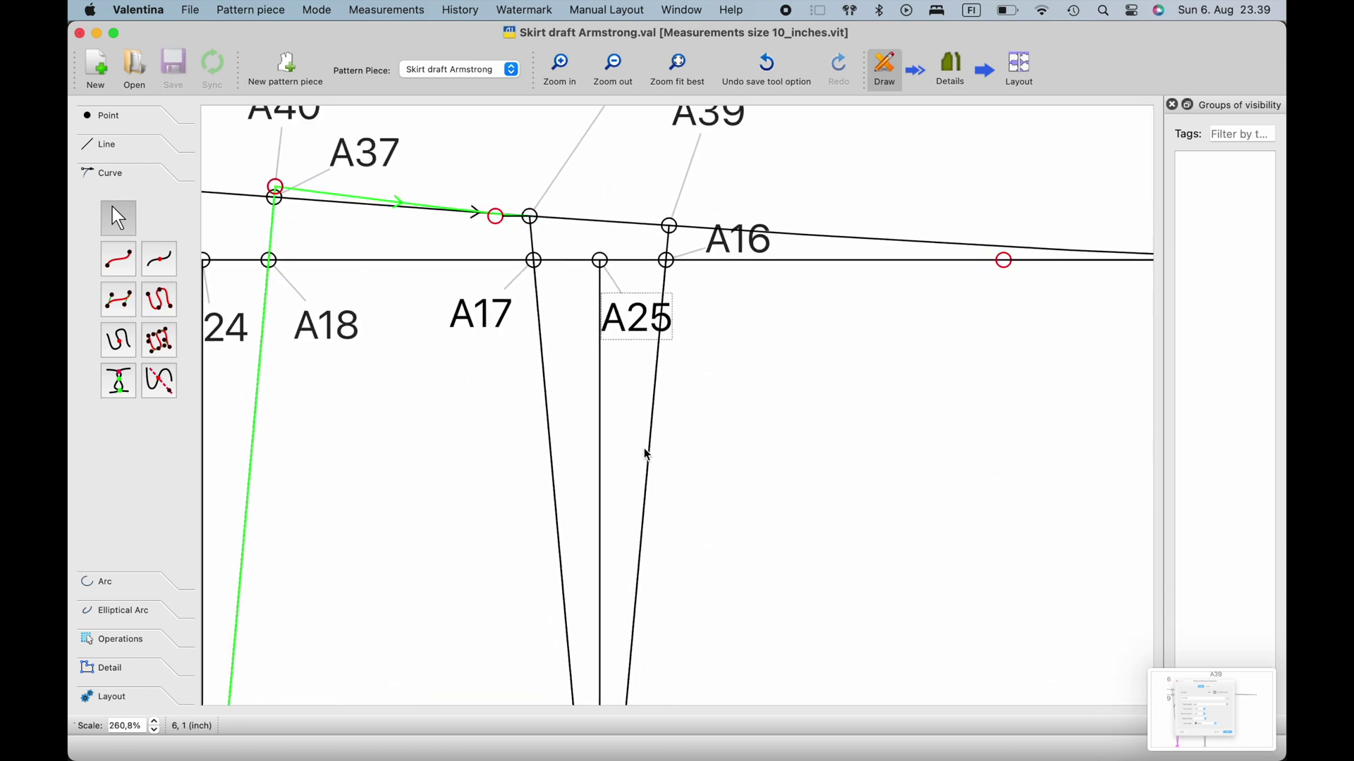
{"action": "scroll", "coordinate": [645, 450], "scroll_direction": "down", "scroll_amount": 4}
{"action": "left_click", "coordinate": [107, 115]}
{"action": "left_click", "coordinate": [158, 201]}
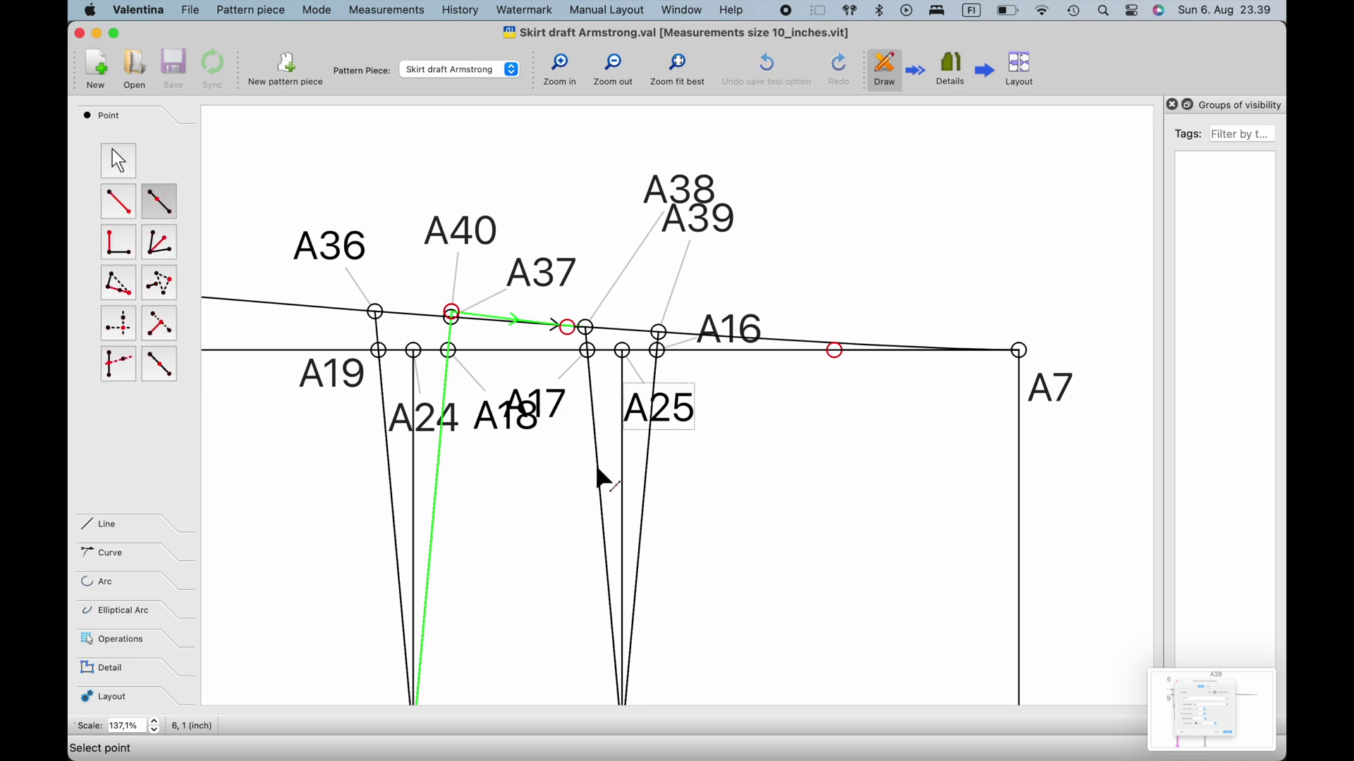
{"action": "scroll", "coordinate": [600, 478], "scroll_direction": "down", "scroll_amount": 3}
{"action": "scroll", "coordinate": [600, 476], "scroll_direction": "up", "scroll_amount": 3}
{"action": "scroll", "coordinate": [613, 494], "scroll_direction": "down", "scroll_amount": 2}
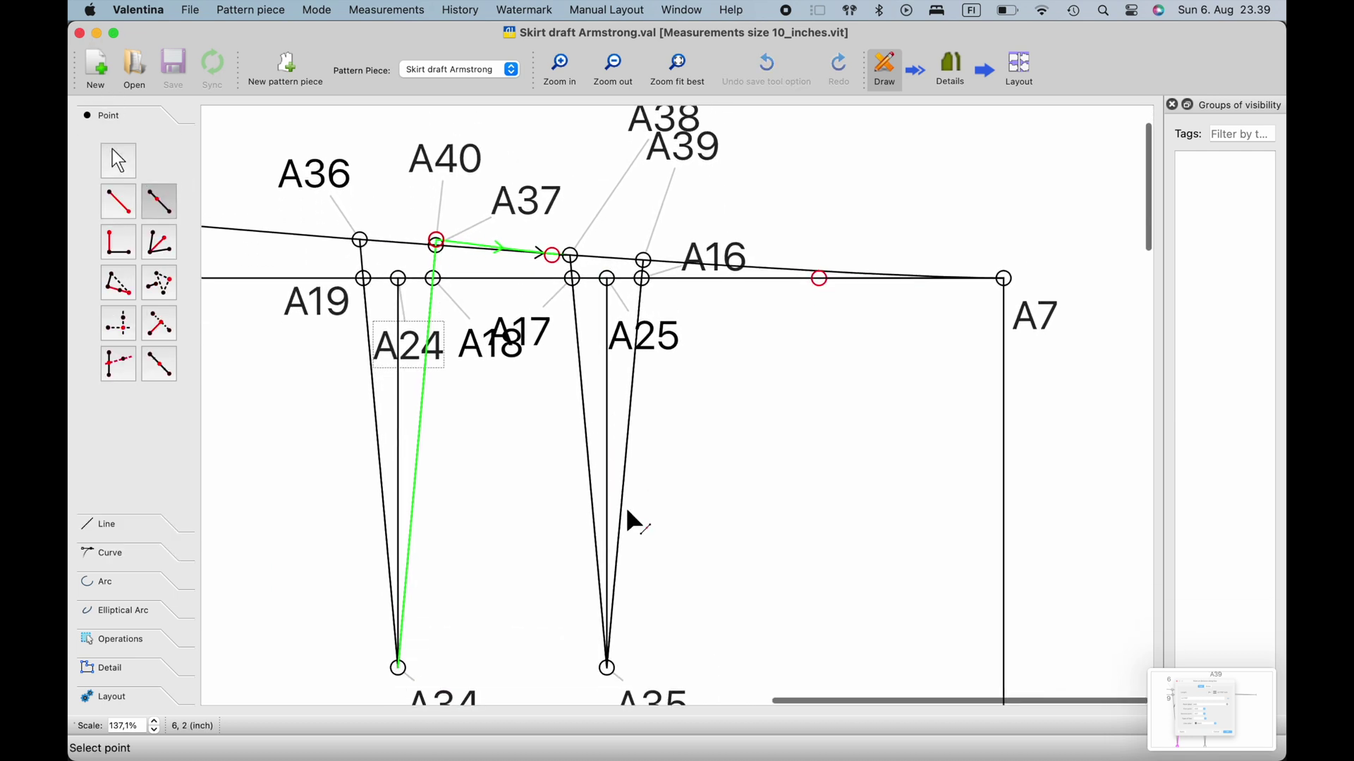
{"action": "left_click", "coordinate": [607, 668]}
{"action": "scroll", "coordinate": [670, 303], "scroll_direction": "up", "scroll_amount": 2}
{"action": "left_click", "coordinate": [643, 316]}
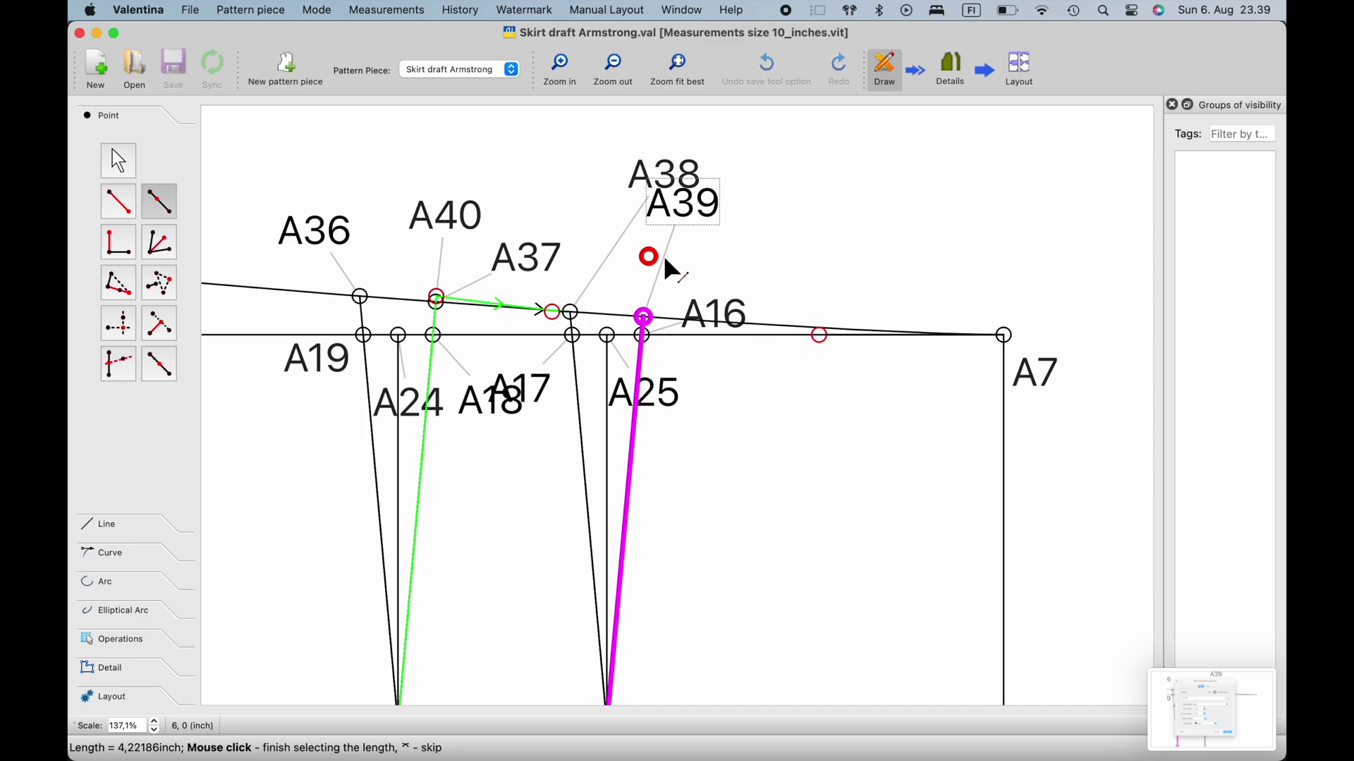
{"action": "left_click", "coordinate": [669, 268]}
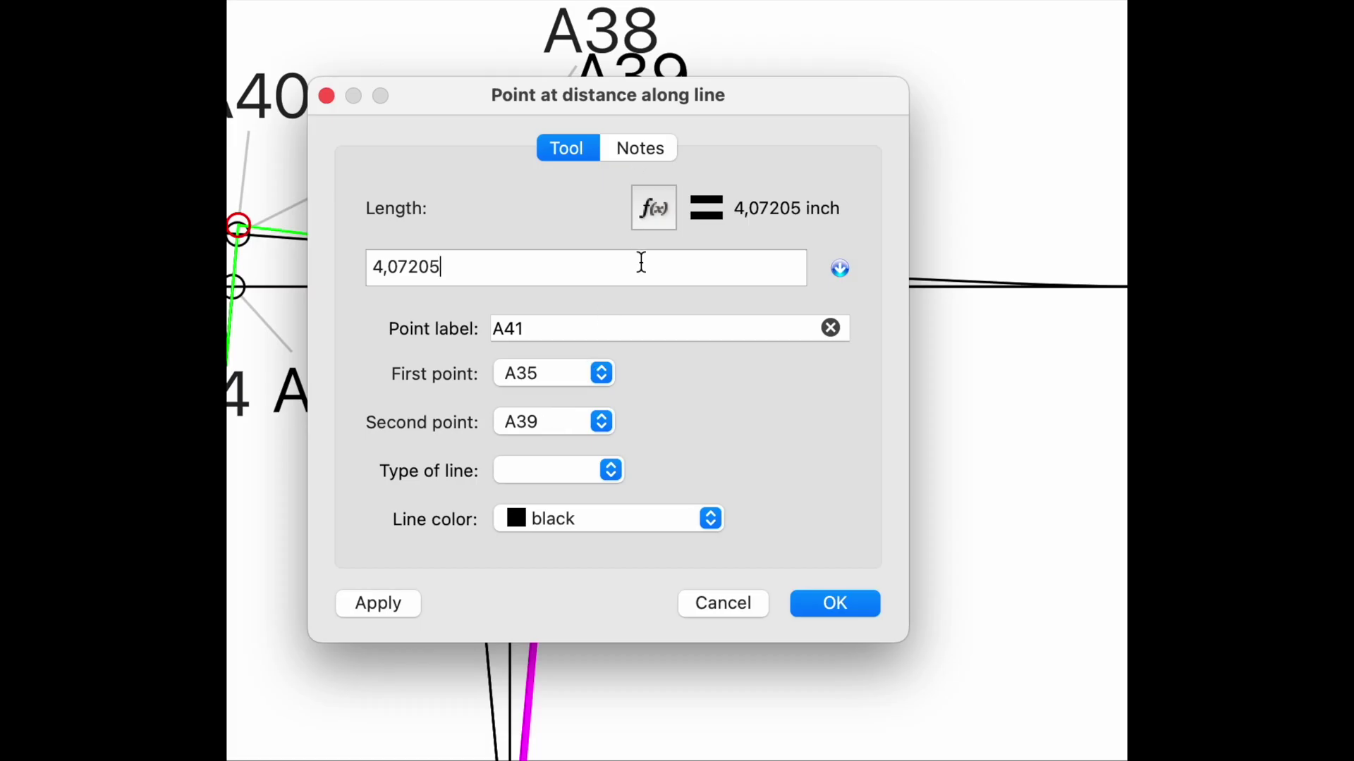
Step: Set the new point's length formula to Line_A35_A38 and create the point
{"action": "left_click", "coordinate": [653, 208]}
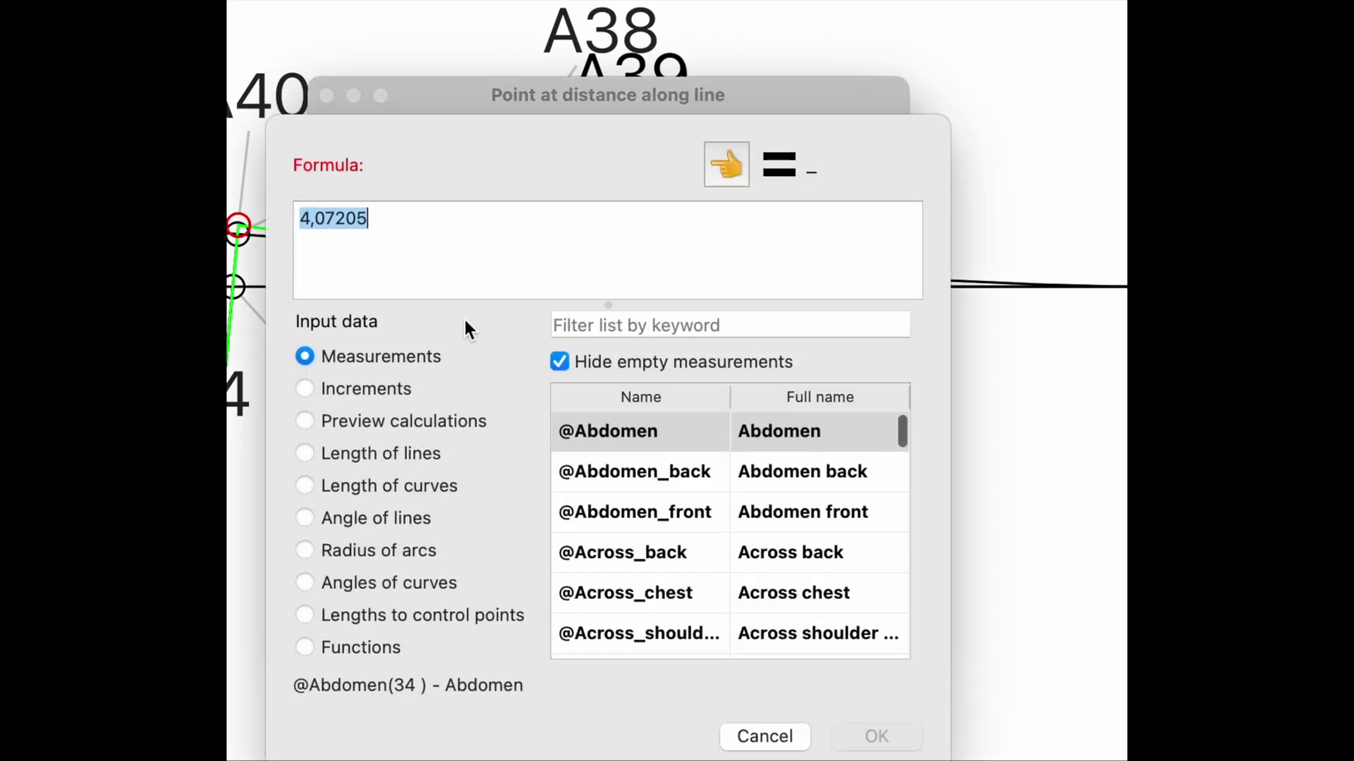
{"action": "left_click", "coordinate": [305, 453]}
{"action": "left_click", "coordinate": [645, 322]}
{"action": "type", "text": "38"}
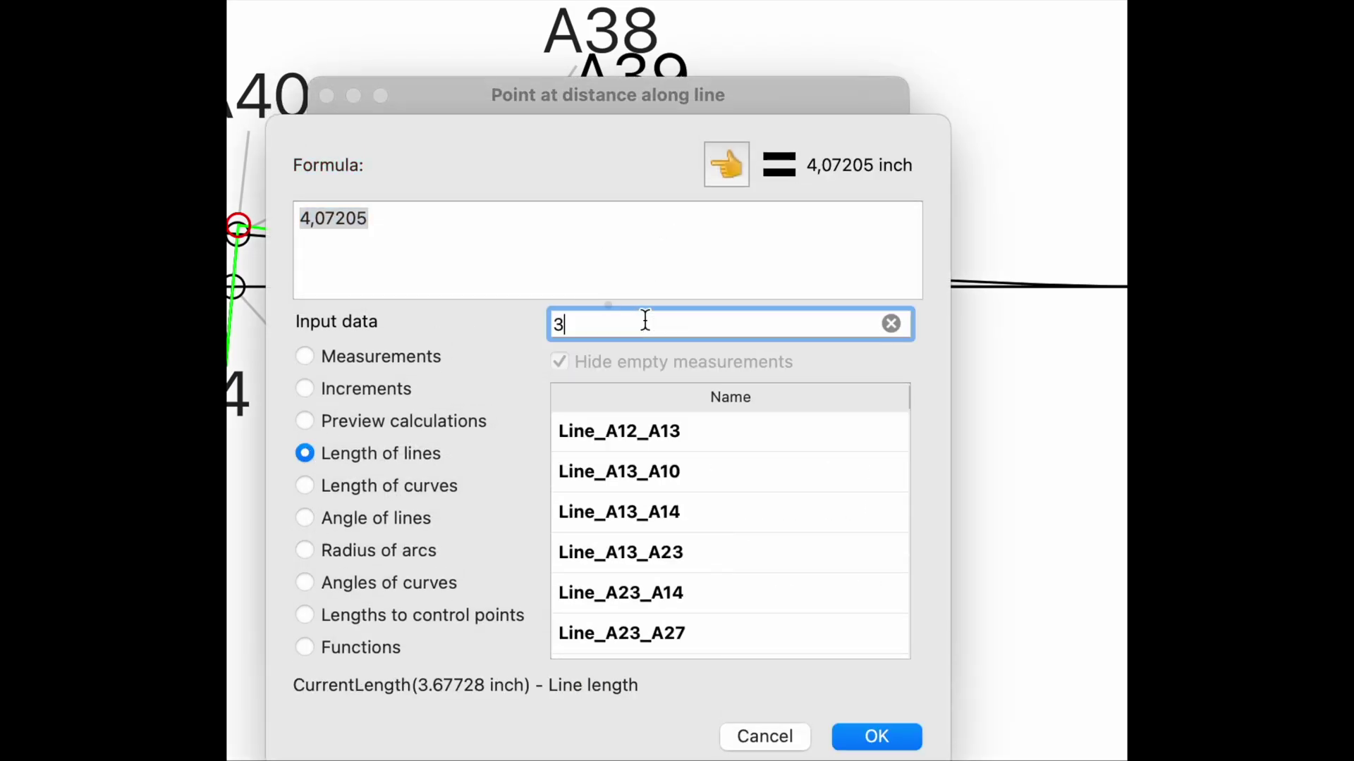
{"action": "double_click", "coordinate": [659, 438]}
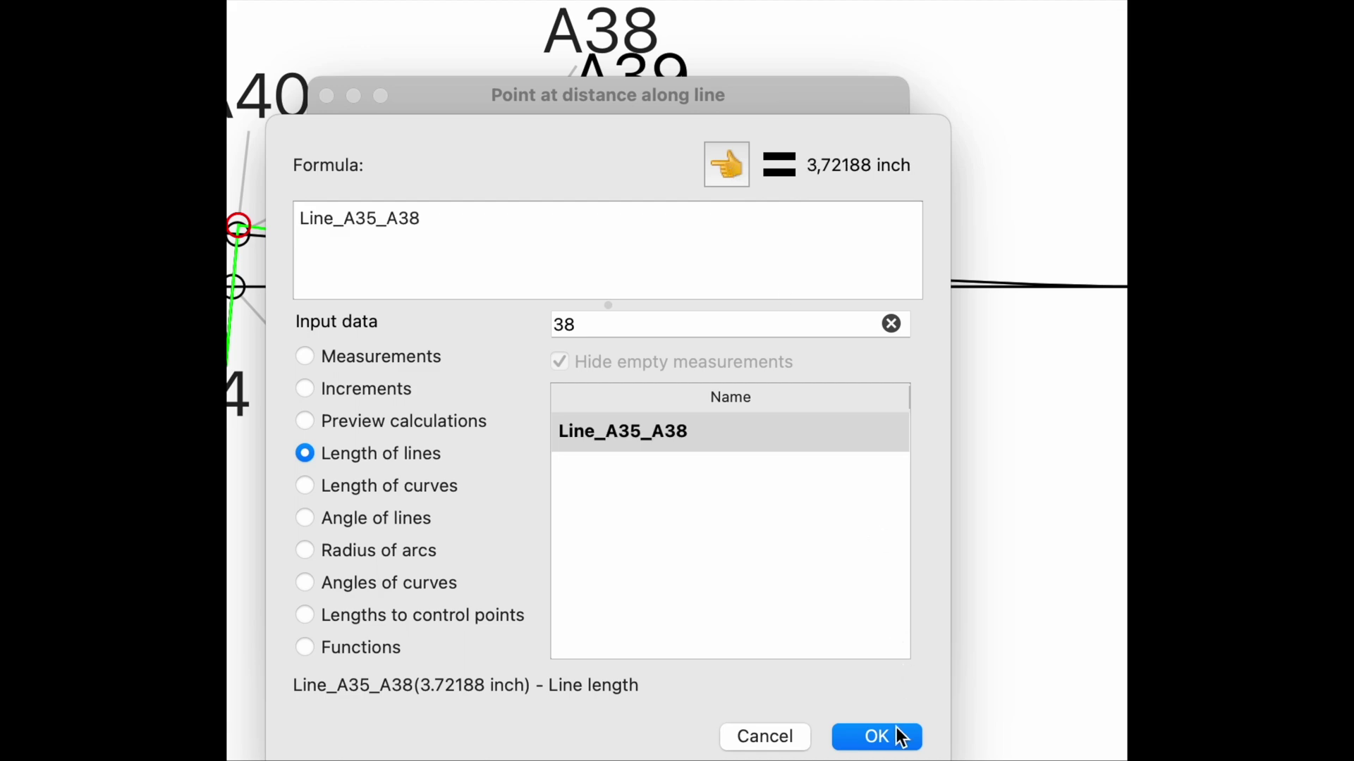
{"action": "left_click", "coordinate": [876, 736]}
{"action": "left_click", "coordinate": [836, 602]}
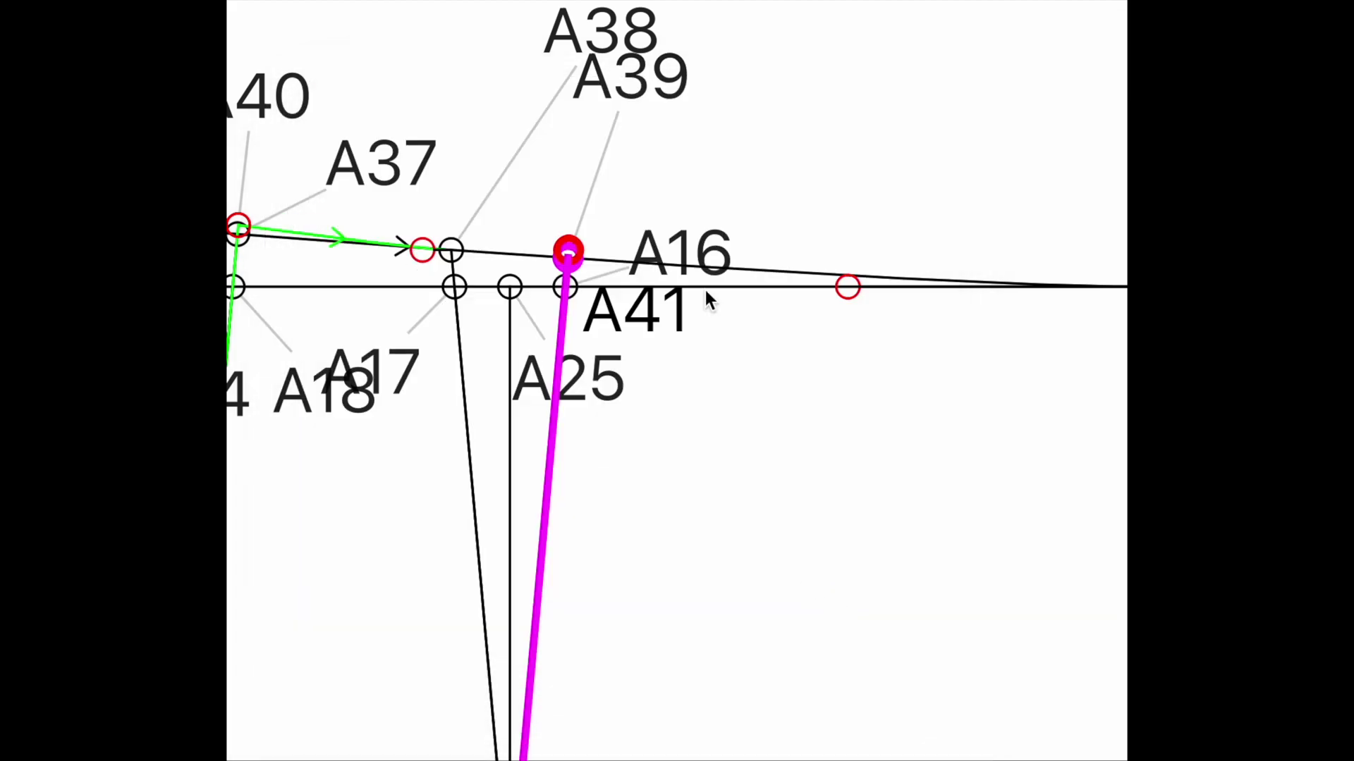
Step: Move the A39 point label slightly so it sits clear above its point near A41
{"action": "scroll", "coordinate": [705, 290], "scroll_direction": "up", "scroll_amount": 4, "text": "ctrl"}
{"action": "scroll", "coordinate": [697, 286], "scroll_direction": "left", "scroll_amount": 3}
{"action": "scroll", "coordinate": [694, 286], "scroll_direction": "up", "scroll_amount": 1}
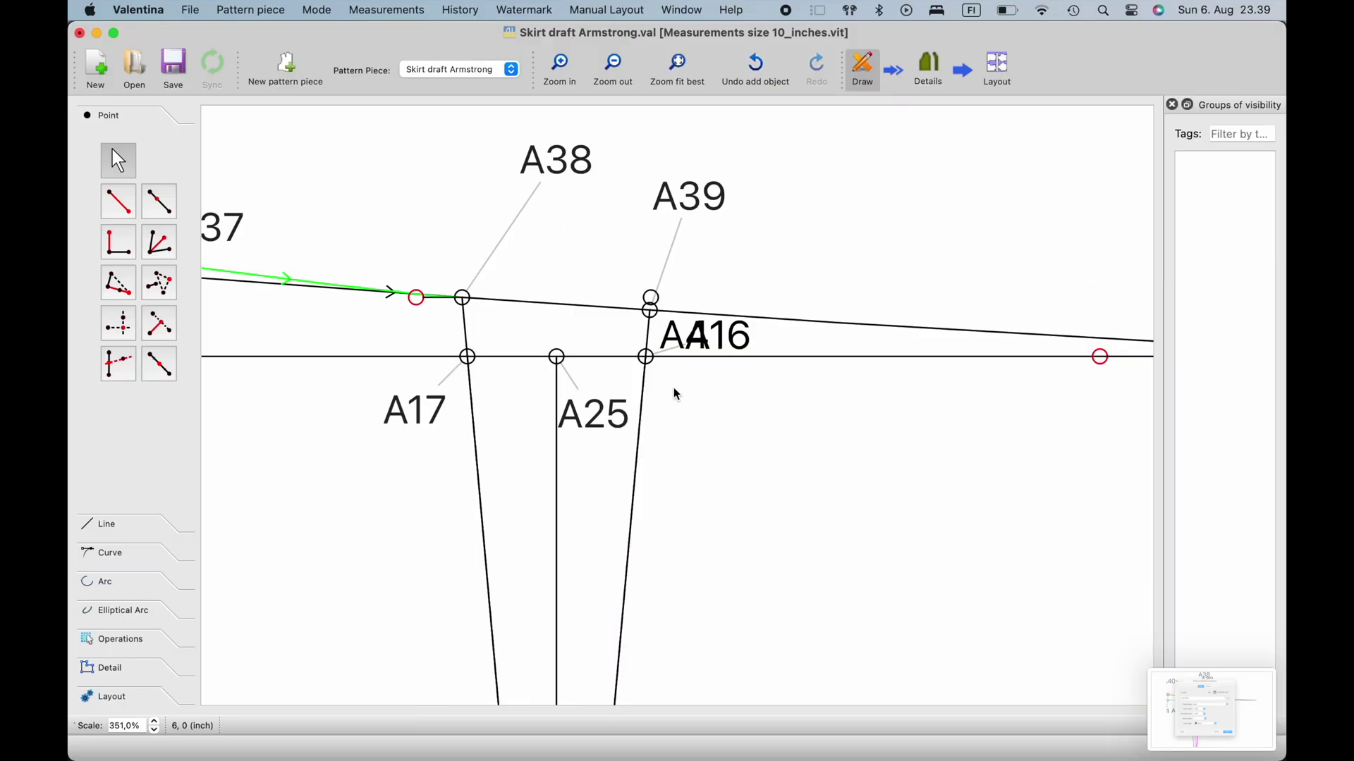
{"action": "scroll", "coordinate": [611, 340], "scroll_direction": "up", "scroll_amount": 3, "text": "ctrl"}
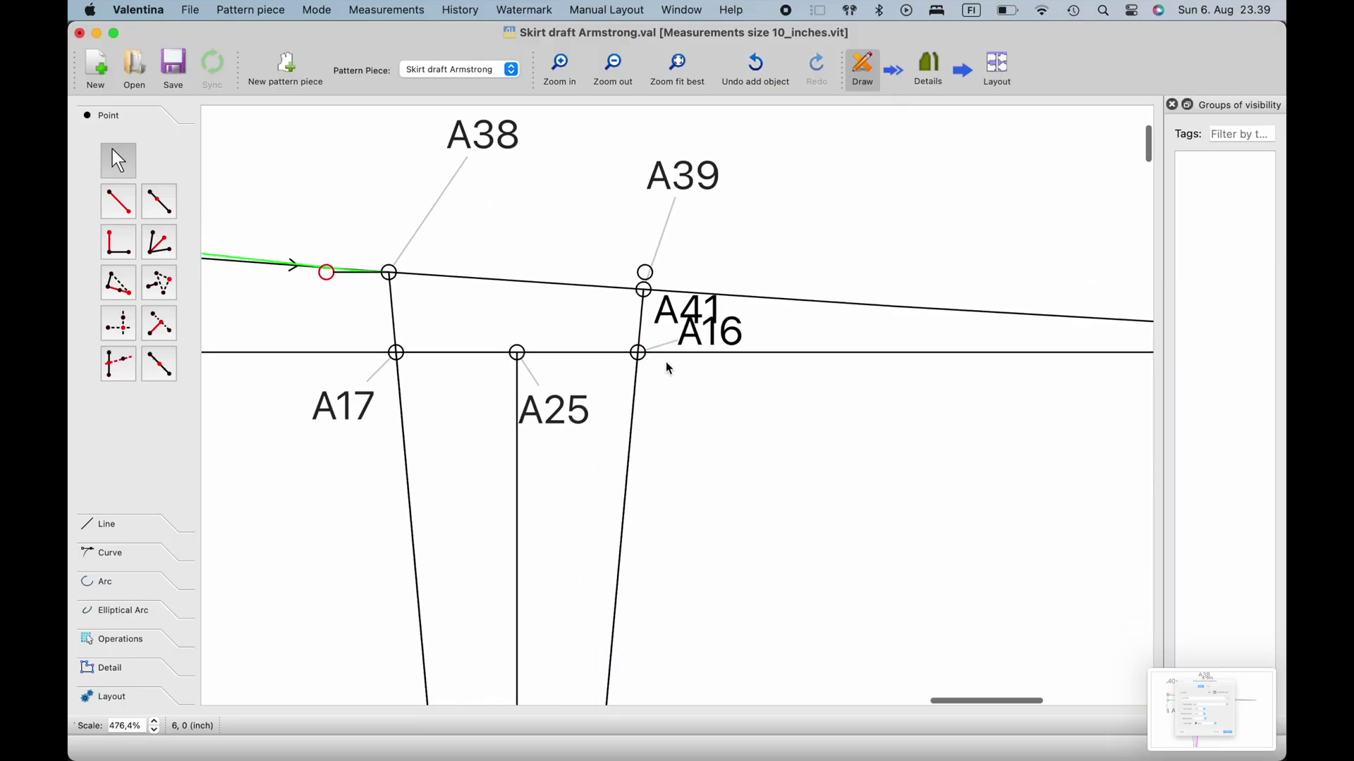
{"action": "left_click_drag", "start_coordinate": [688, 177], "coordinate": [666, 162]}
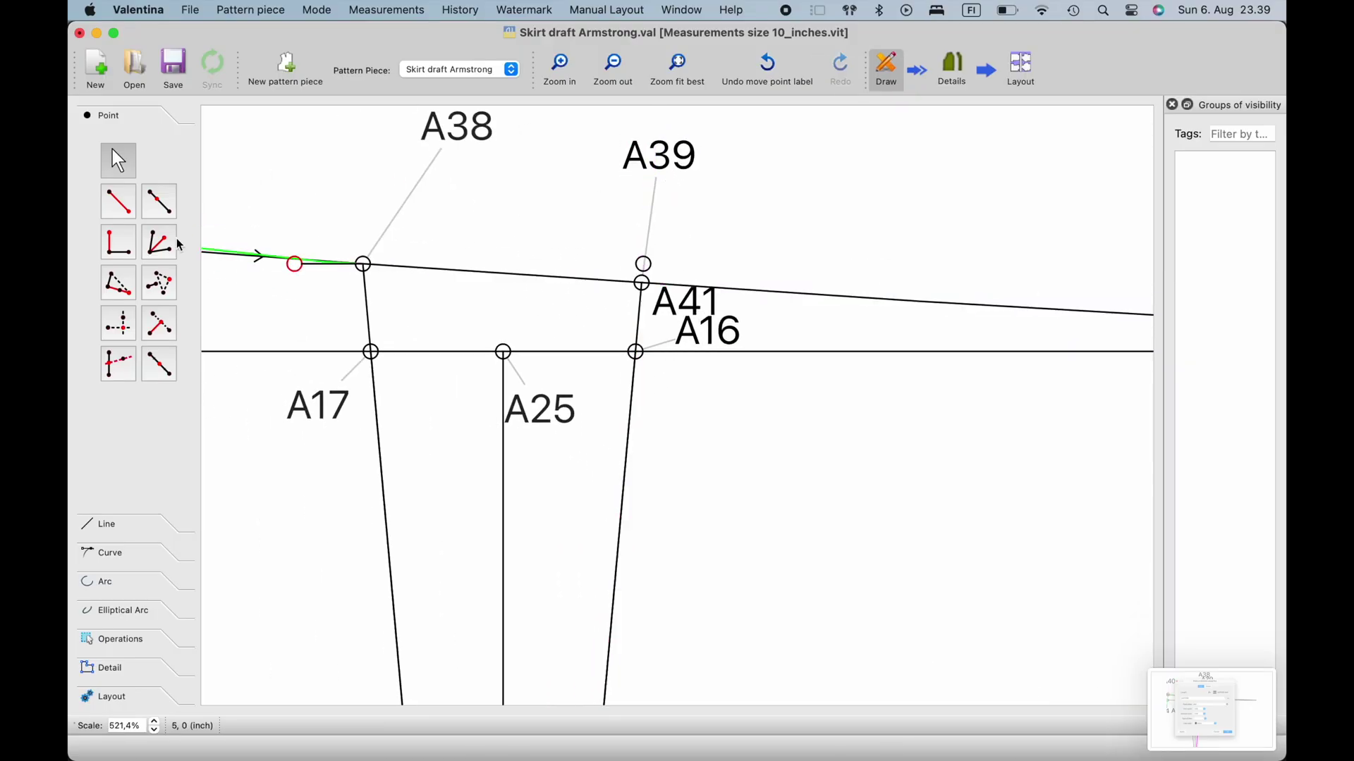
{"action": "left_click", "coordinate": [123, 526]}
{"action": "left_click", "coordinate": [118, 230]}
{"action": "scroll", "coordinate": [423, 504], "scroll_direction": "down", "scroll_amount": 5, "text": "ctrl"}
{"action": "scroll", "coordinate": [487, 547], "scroll_direction": "down", "scroll_amount": 3}
{"action": "left_click", "coordinate": [487, 546]}
{"action": "scroll", "coordinate": [493, 200], "scroll_direction": "up", "scroll_amount": 2}
{"action": "scroll", "coordinate": [507, 266], "scroll_direction": "up", "scroll_amount": 4, "text": "ctrl"}
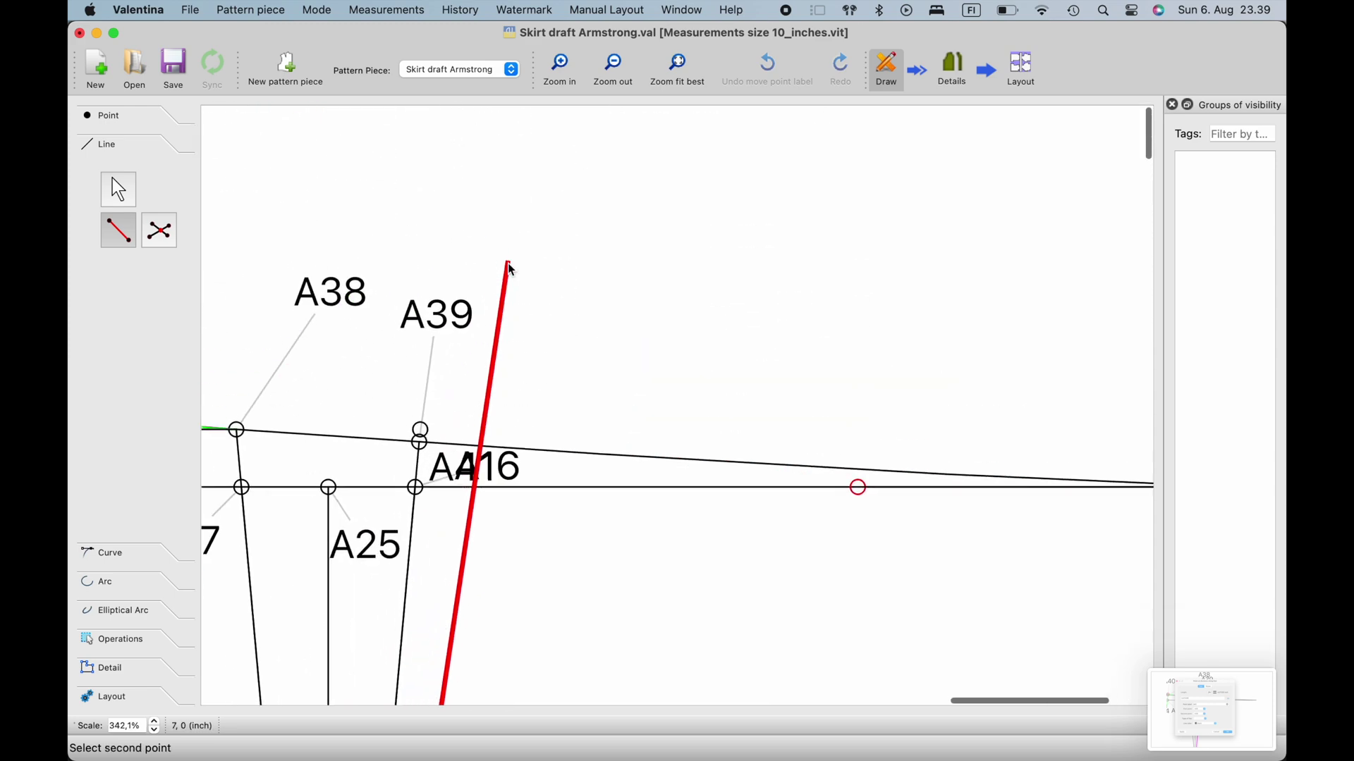
{"action": "left_click", "coordinate": [443, 319]}
{"action": "key", "text": "ctrl+z"}
Step: Draw a line between points from the dart tip A35 to A41
{"action": "scroll", "coordinate": [441, 426], "scroll_direction": "up", "scroll_amount": 4, "text": "ctrl"}
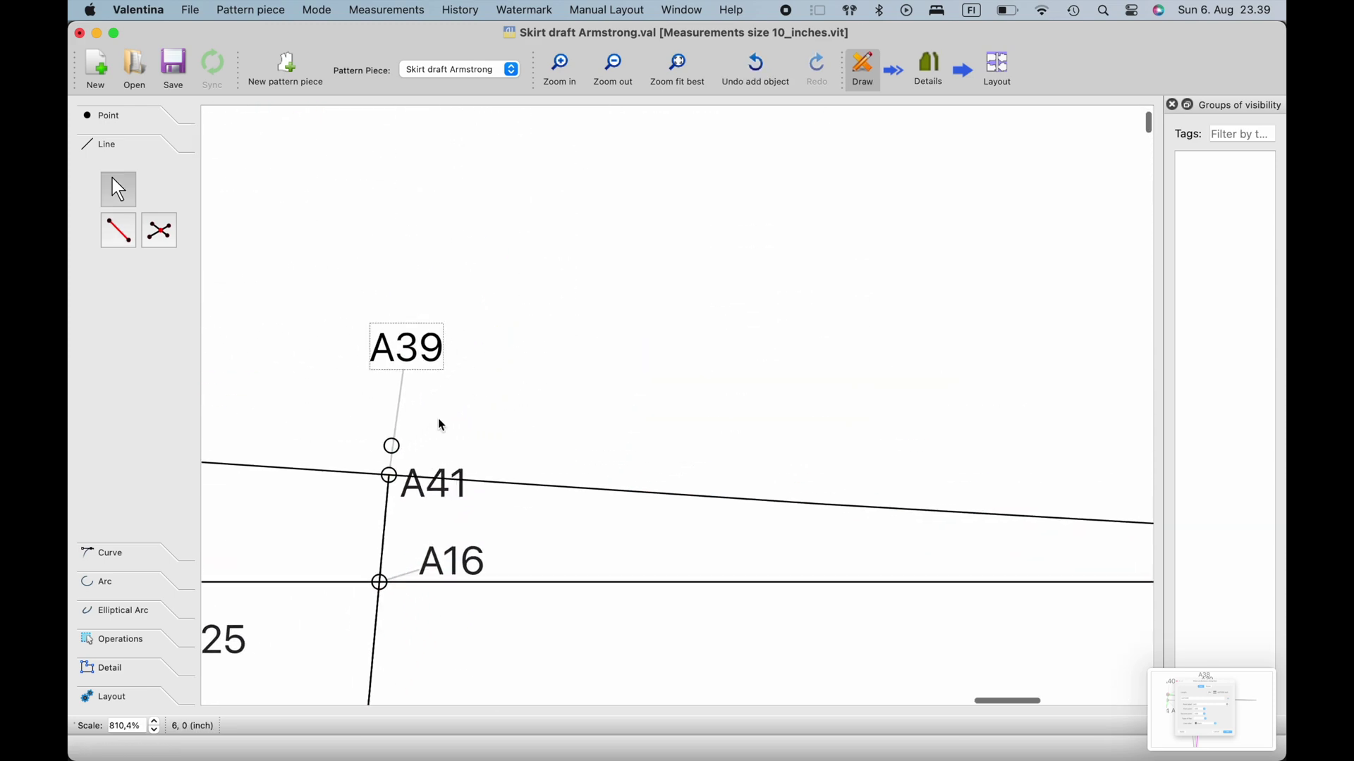
{"action": "scroll", "coordinate": [442, 425], "scroll_direction": "down", "scroll_amount": 1}
{"action": "scroll", "coordinate": [442, 425], "scroll_direction": "down", "scroll_amount": 10, "text": "ctrl"}
{"action": "left_click", "coordinate": [118, 229]}
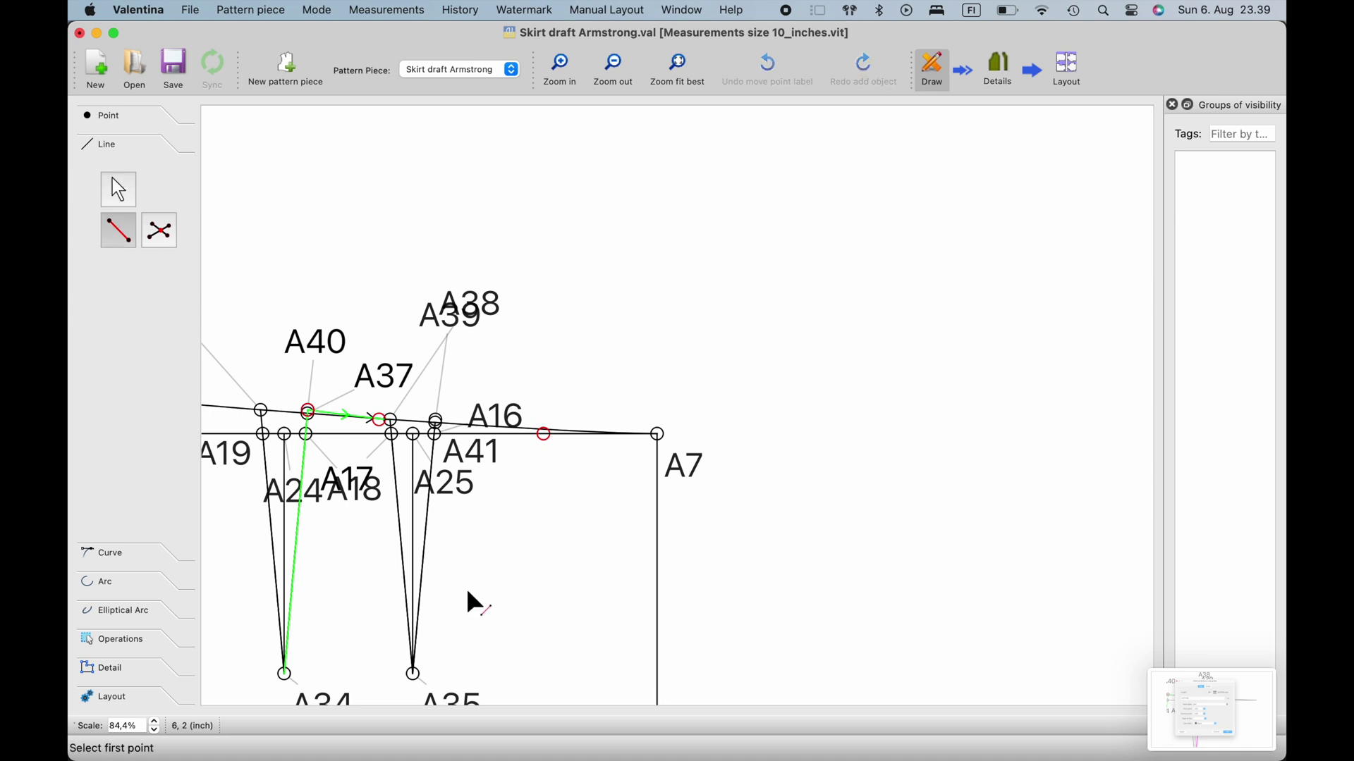
{"action": "scroll", "coordinate": [486, 634], "scroll_direction": "down", "scroll_amount": 2}
{"action": "scroll", "coordinate": [465, 613], "scroll_direction": "up", "scroll_amount": 2, "text": "ctrl"}
{"action": "left_click", "coordinate": [444, 578]}
{"action": "scroll", "coordinate": [477, 332], "scroll_direction": "up", "scroll_amount": 3}
{"action": "scroll", "coordinate": [423, 267], "scroll_direction": "up", "scroll_amount": 7, "text": "ctrl"}
{"action": "left_click", "coordinate": [406, 557]}
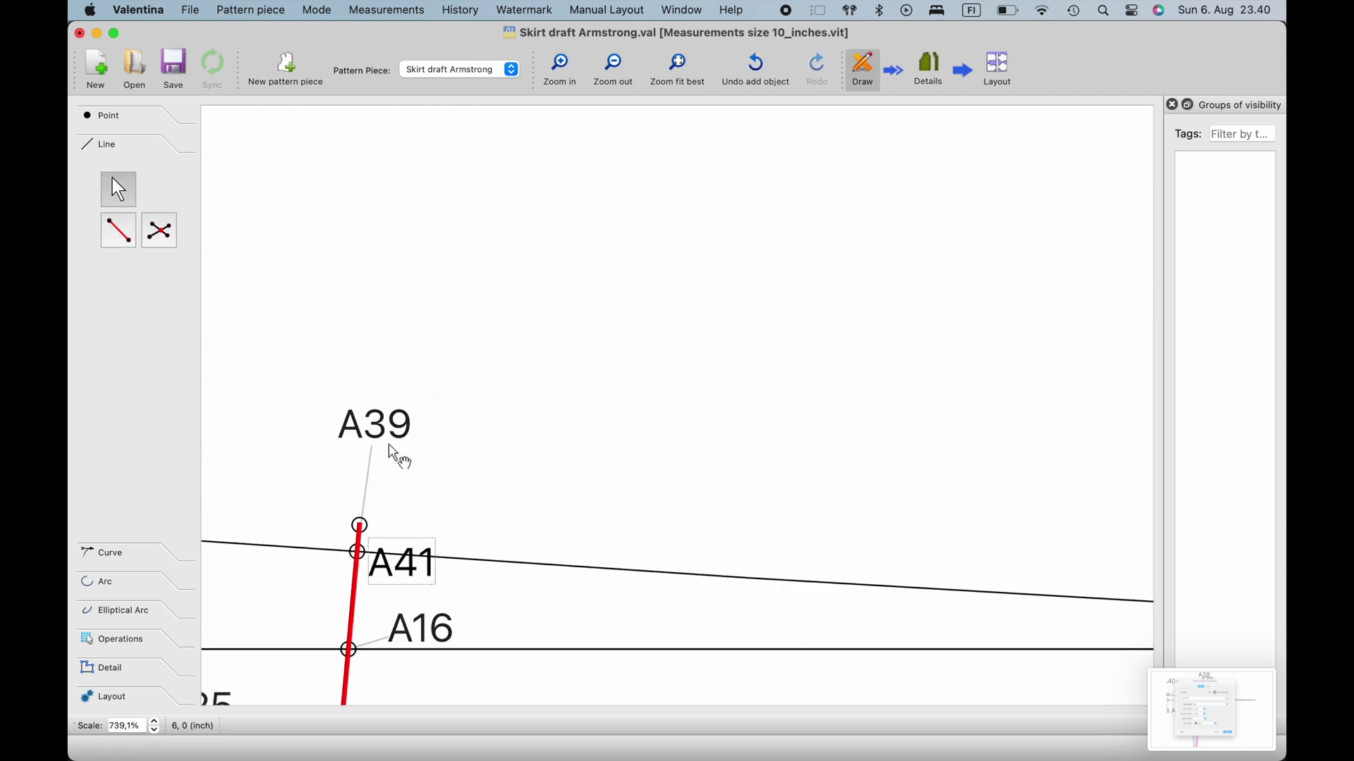
Step: Separate the overlapping A39 and A41 labels and set the line color of point A41 to lime
{"action": "left_click_drag", "start_coordinate": [393, 453], "coordinate": [380, 504]}
{"action": "left_click_drag", "start_coordinate": [405, 564], "coordinate": [427, 430]}
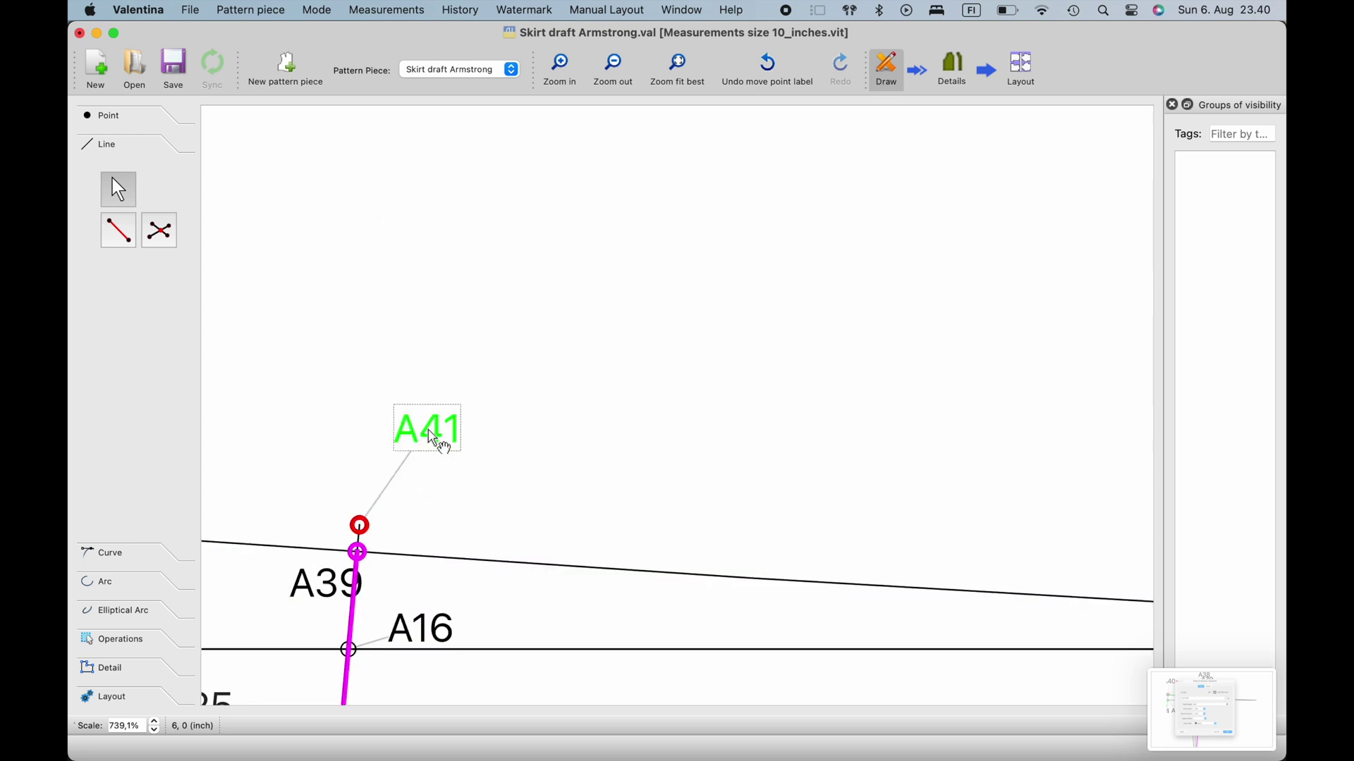
{"action": "right_click", "coordinate": [431, 430]}
{"action": "left_click", "coordinate": [476, 441]}
{"action": "left_click", "coordinate": [670, 481]}
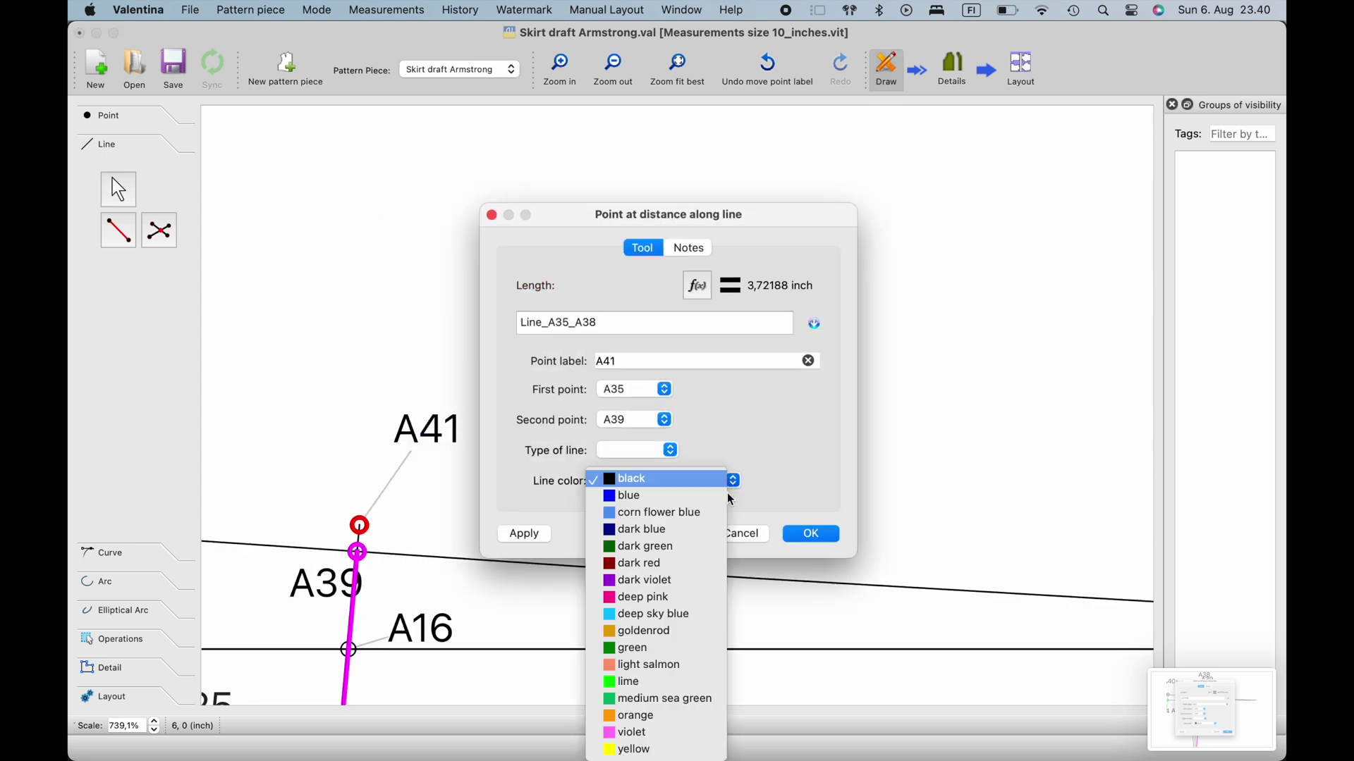
{"action": "left_click", "coordinate": [689, 683]}
{"action": "left_click", "coordinate": [811, 534]}
Step: Set the color of the line between A35 and A41 to lime and save the pattern file
{"action": "scroll", "coordinate": [643, 681], "scroll_direction": "up", "scroll_amount": 5}
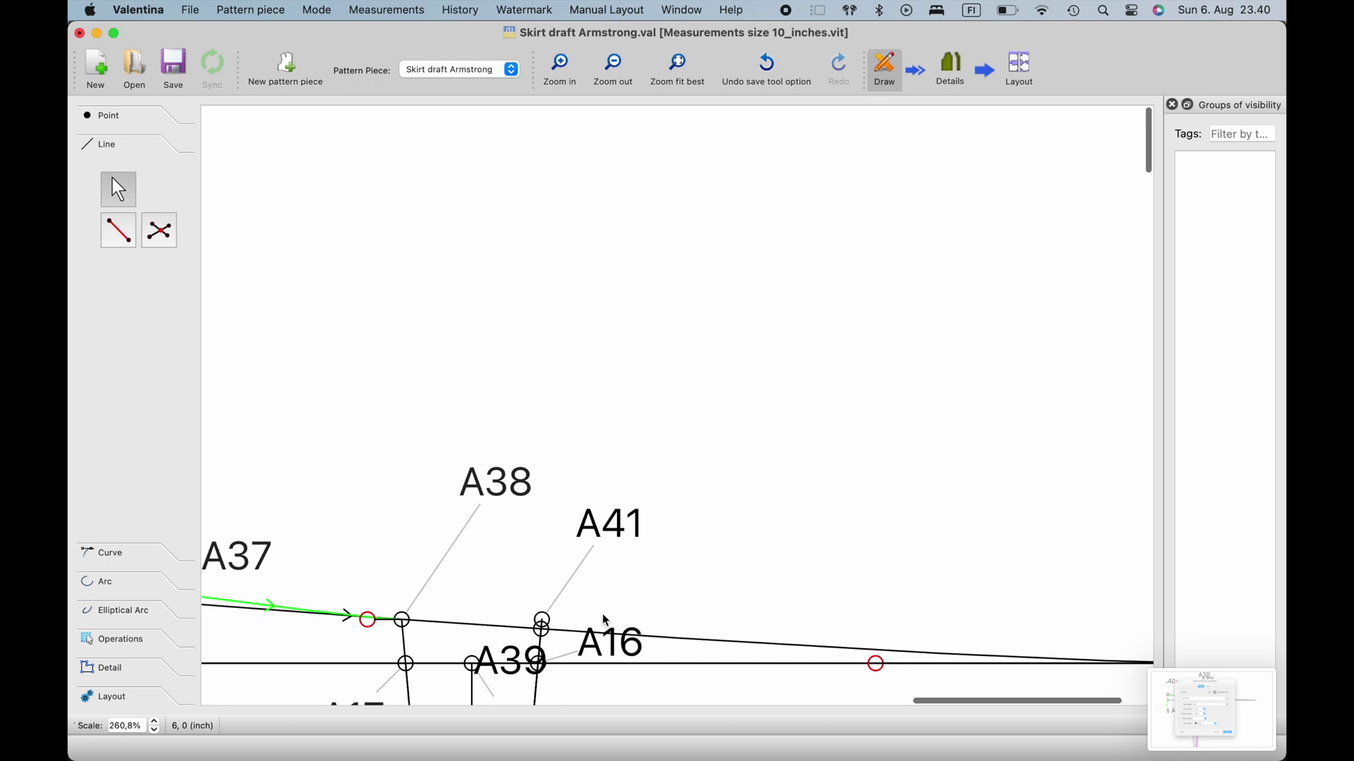
{"action": "scroll", "coordinate": [465, 659], "scroll_direction": "left", "scroll_amount": 2}
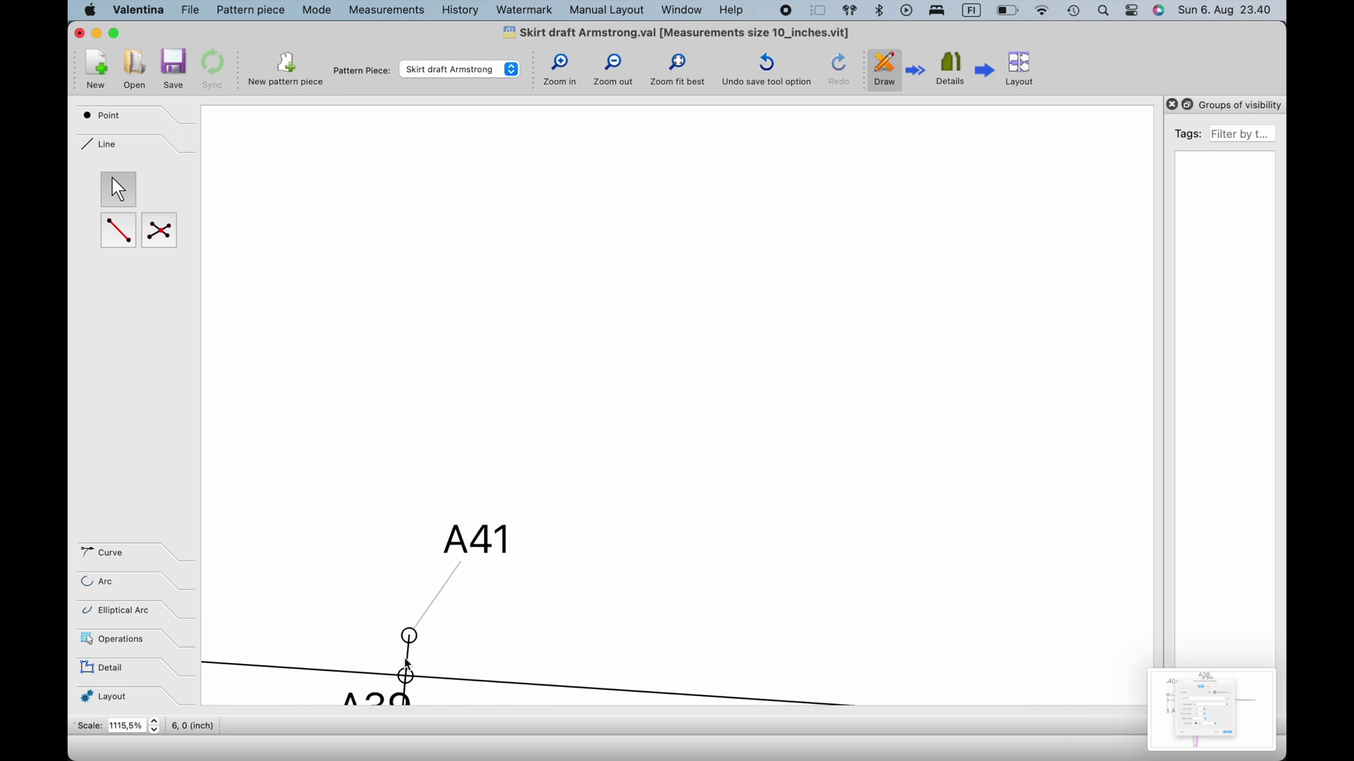
{"action": "right_click", "coordinate": [409, 665]}
{"action": "left_click", "coordinate": [437, 656]}
{"action": "left_click", "coordinate": [761, 428]}
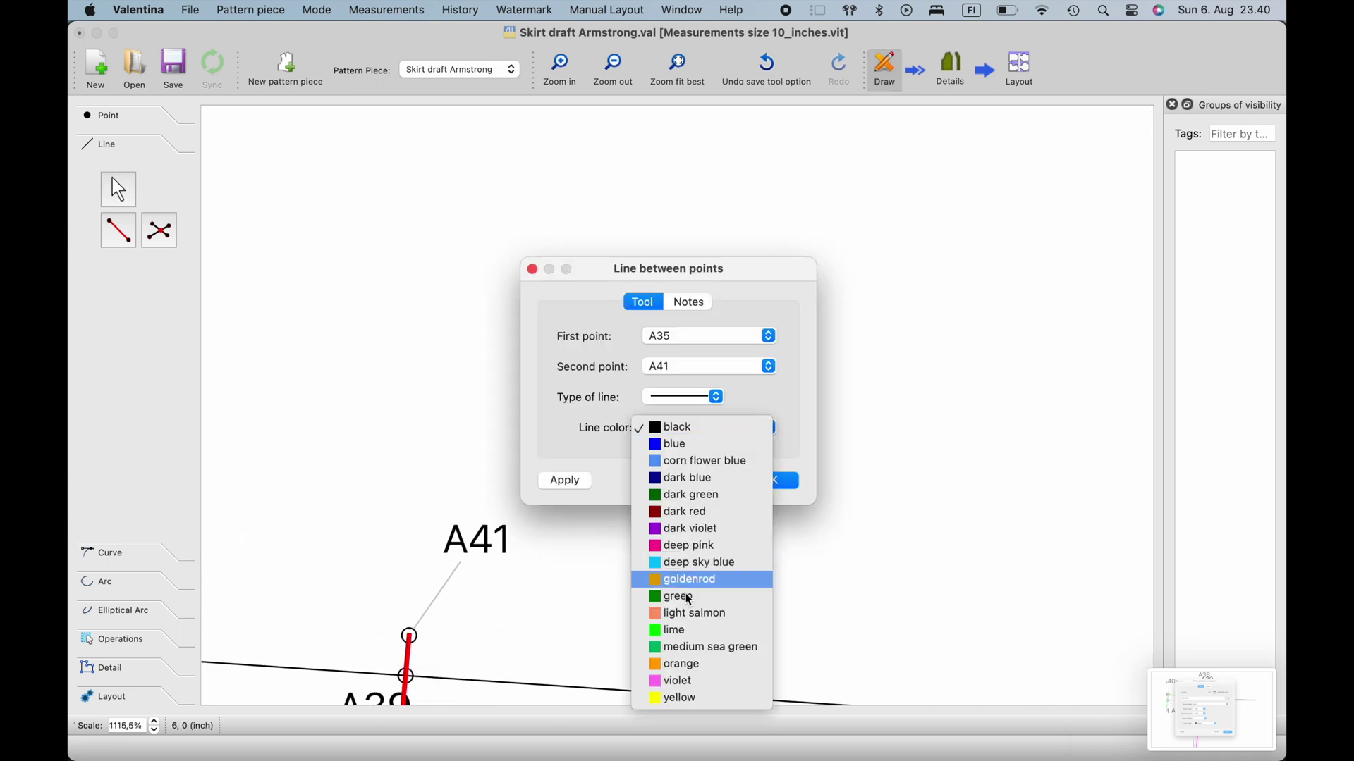
{"action": "left_click", "coordinate": [692, 630]}
{"action": "left_click", "coordinate": [768, 480]}
{"action": "scroll", "coordinate": [553, 659], "scroll_direction": "down", "scroll_amount": 15}
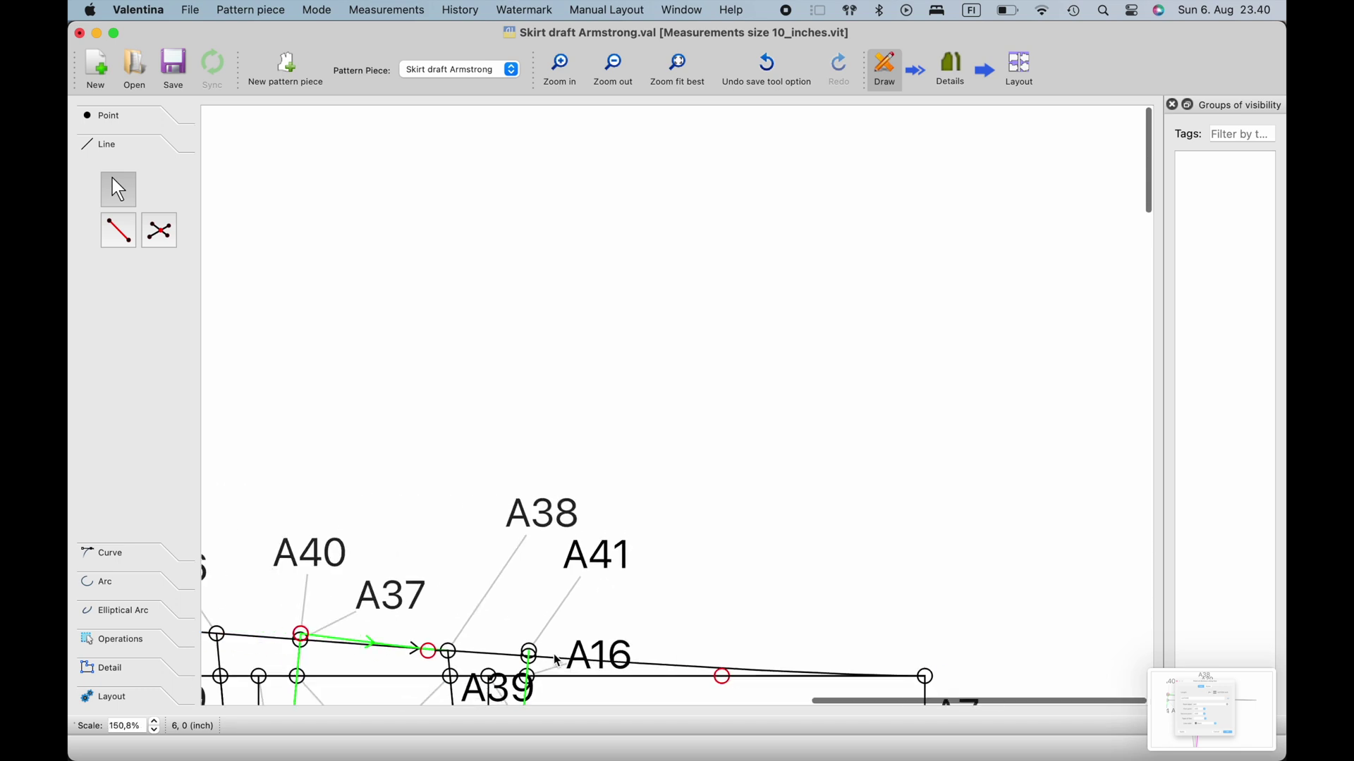
{"action": "scroll", "coordinate": [553, 659], "scroll_direction": "down", "scroll_amount": 5}
{"action": "key", "text": "super+s"}
{"action": "left_click", "coordinate": [477, 483]}
Step: Draw a simple curve from A41 to A7
{"action": "scroll", "coordinate": [476, 483], "scroll_direction": "up", "scroll_amount": 5}
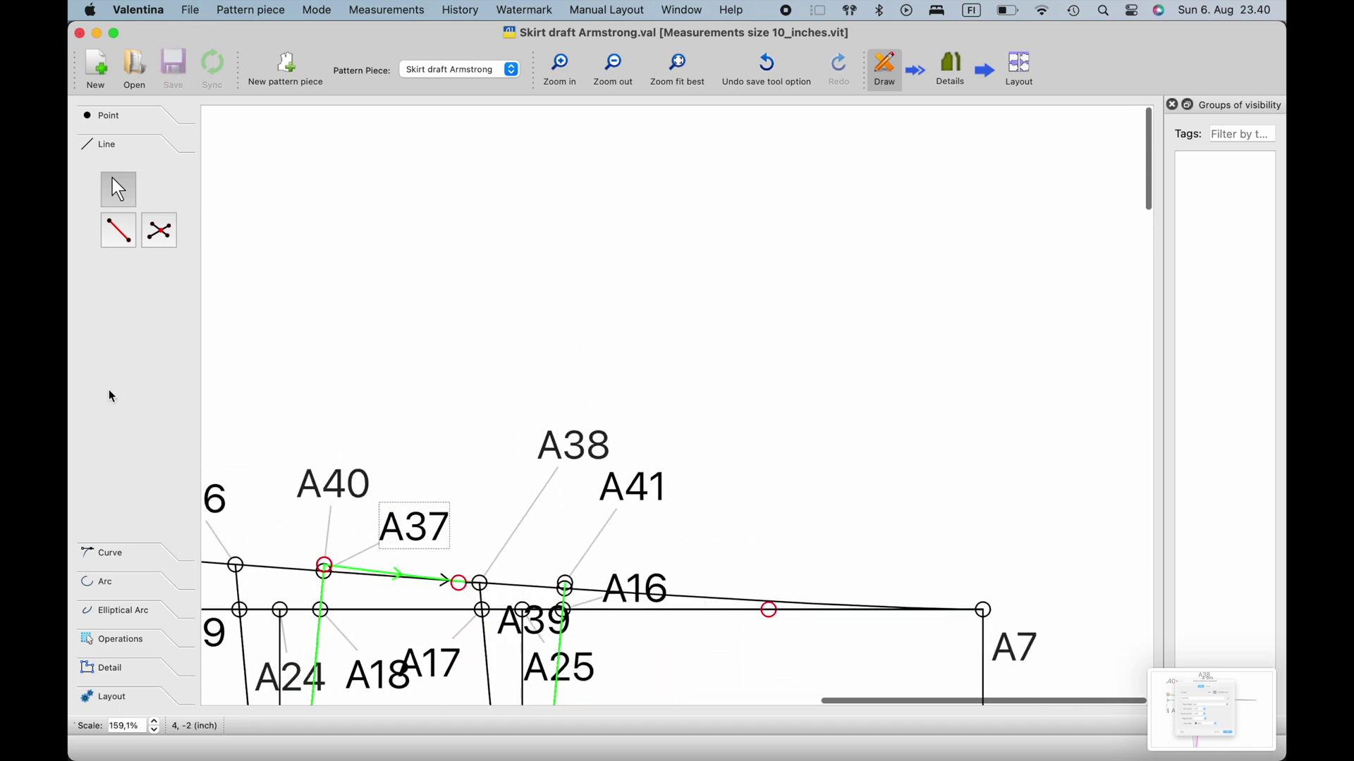
{"action": "left_click", "coordinate": [106, 553]}
{"action": "left_click", "coordinate": [118, 259]}
{"action": "scroll", "coordinate": [627, 488], "scroll_direction": "up", "scroll_amount": 7}
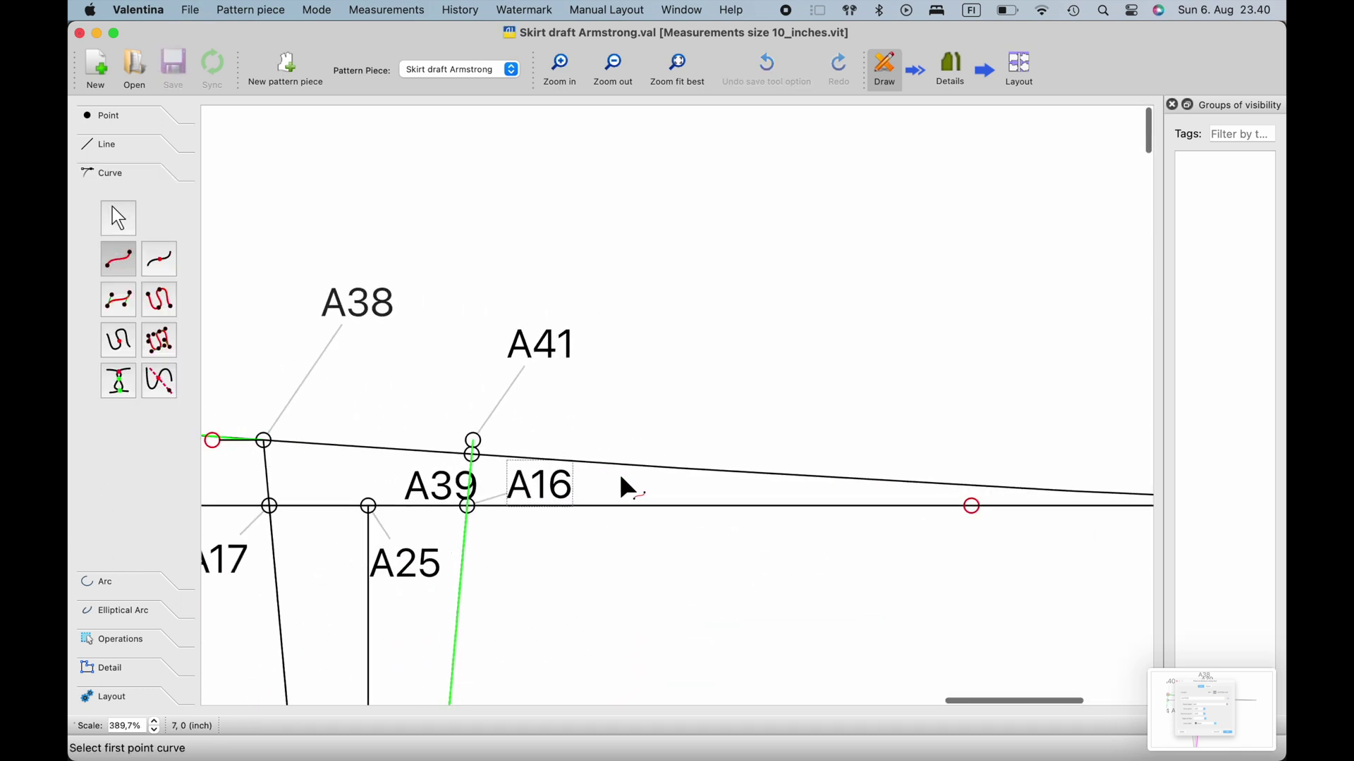
{"action": "left_click", "coordinate": [475, 441]}
{"action": "scroll", "coordinate": [701, 464], "scroll_direction": "right", "scroll_amount": 8}
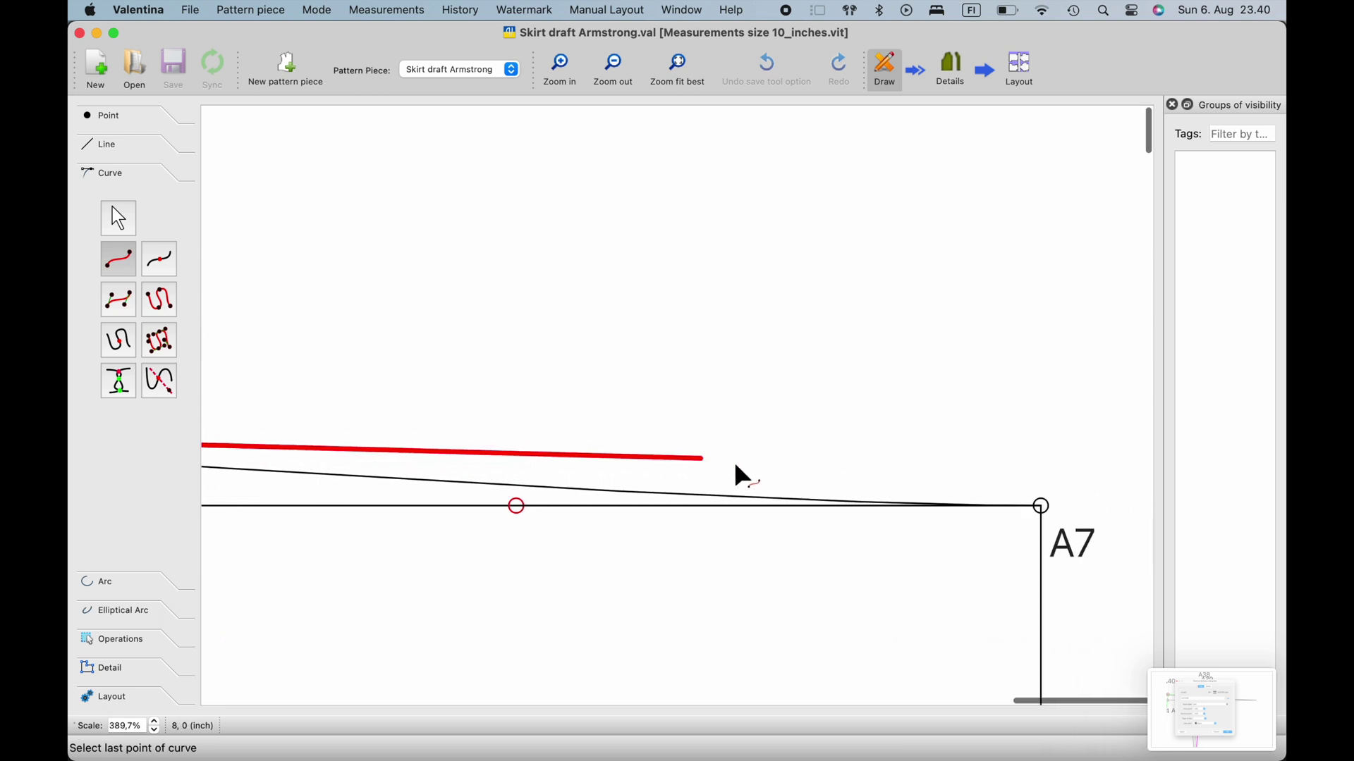
{"action": "left_click", "coordinate": [1042, 506]}
{"action": "scroll", "coordinate": [924, 537], "scroll_direction": "down", "scroll_amount": 10}
{"action": "scroll", "coordinate": [858, 502], "scroll_direction": "up", "scroll_amount": 7}
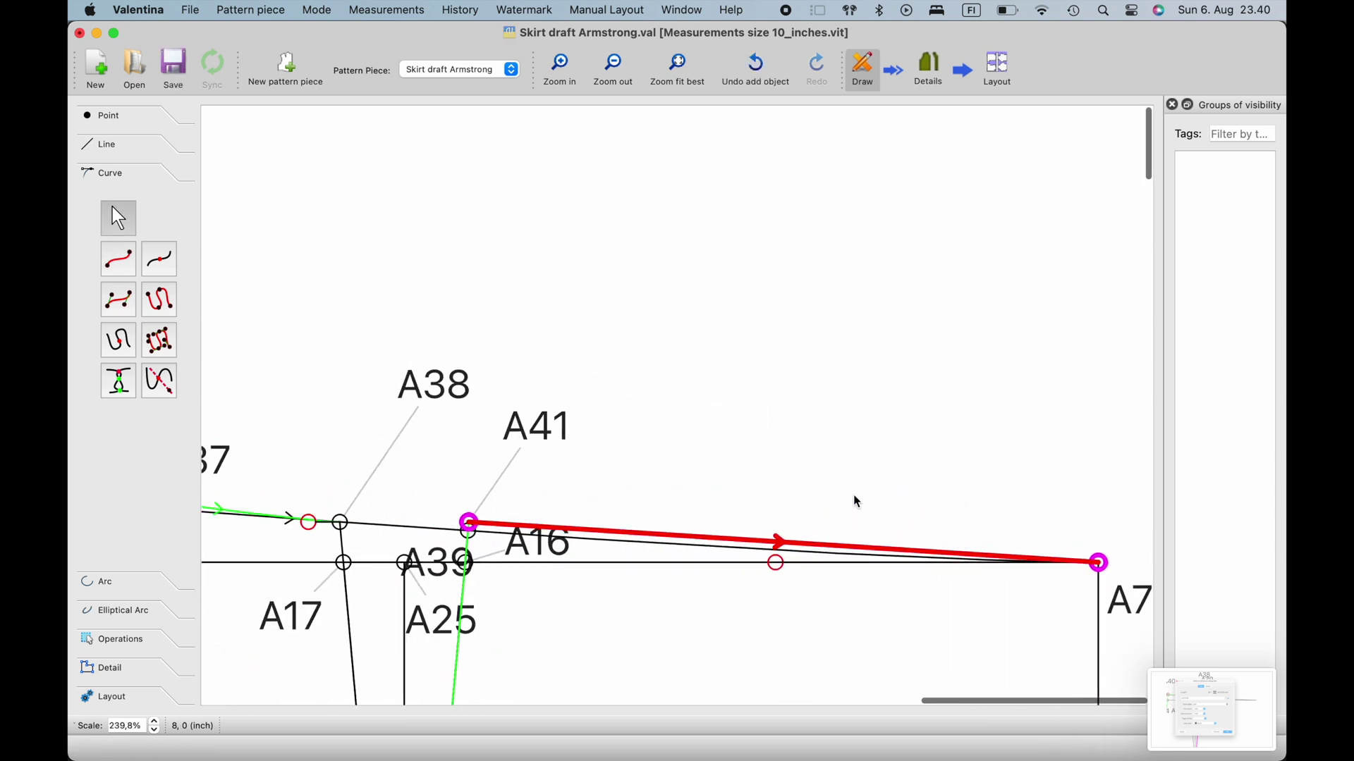
Step: Shape the A41–A7 curve with control handles about 0.71 inch long at A41 and about 0.45 inch long at A7
{"action": "left_click_drag", "start_coordinate": [848, 557], "coordinate": [1070, 569]}
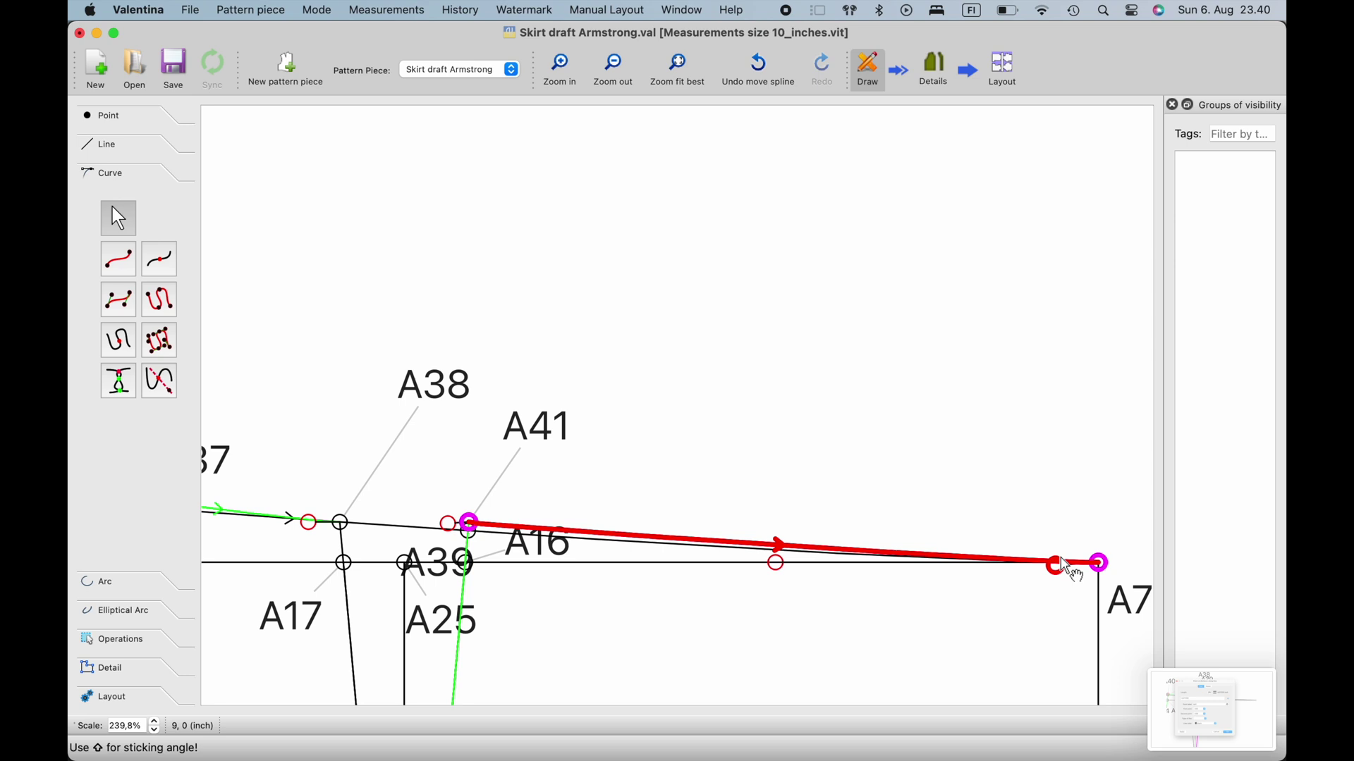
{"action": "left_click", "coordinate": [470, 521]}
{"action": "left_click_drag", "start_coordinate": [490, 523], "coordinate": [508, 525]}
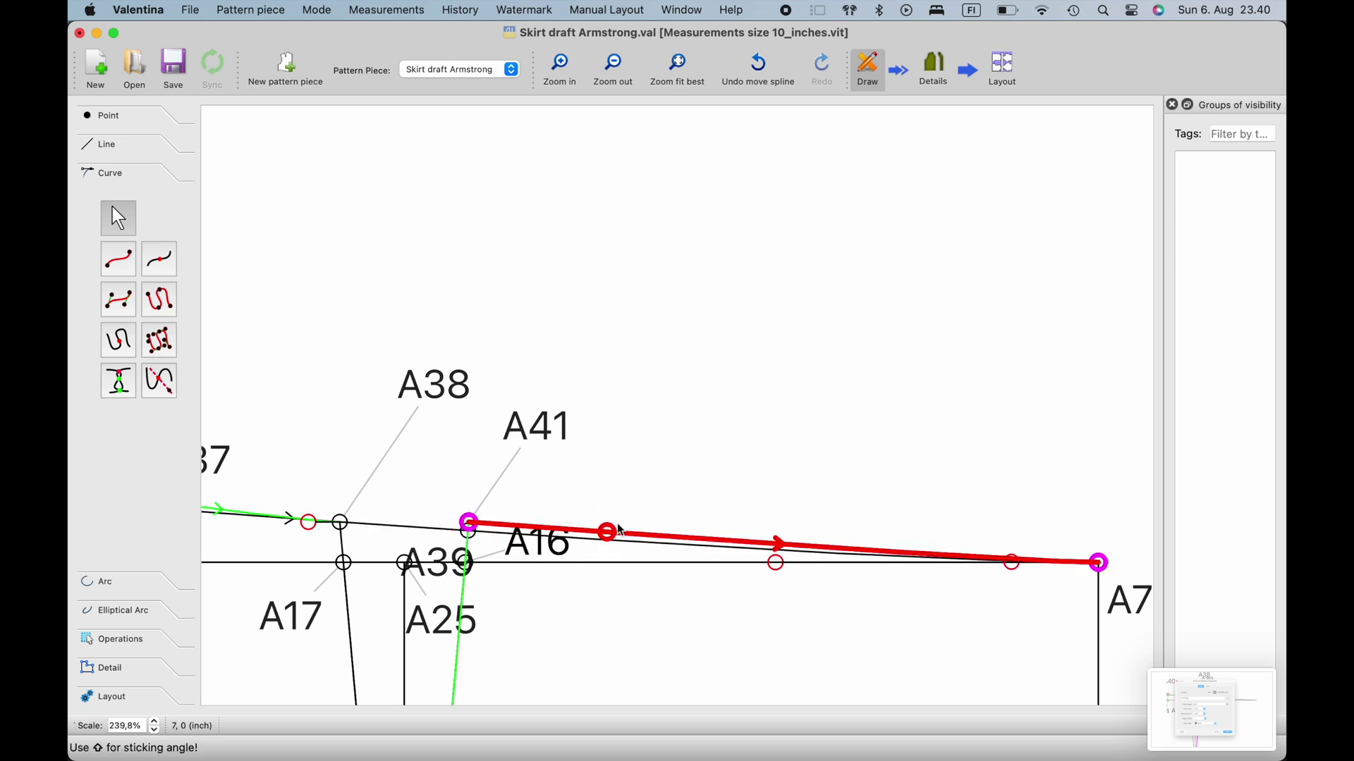
{"action": "left_click_drag", "start_coordinate": [620, 530], "coordinate": [622, 531]}
Step: Set the color of the A41–A7 curve to lime and save the pattern file
{"action": "right_click", "coordinate": [644, 540]}
{"action": "left_click", "coordinate": [673, 544]}
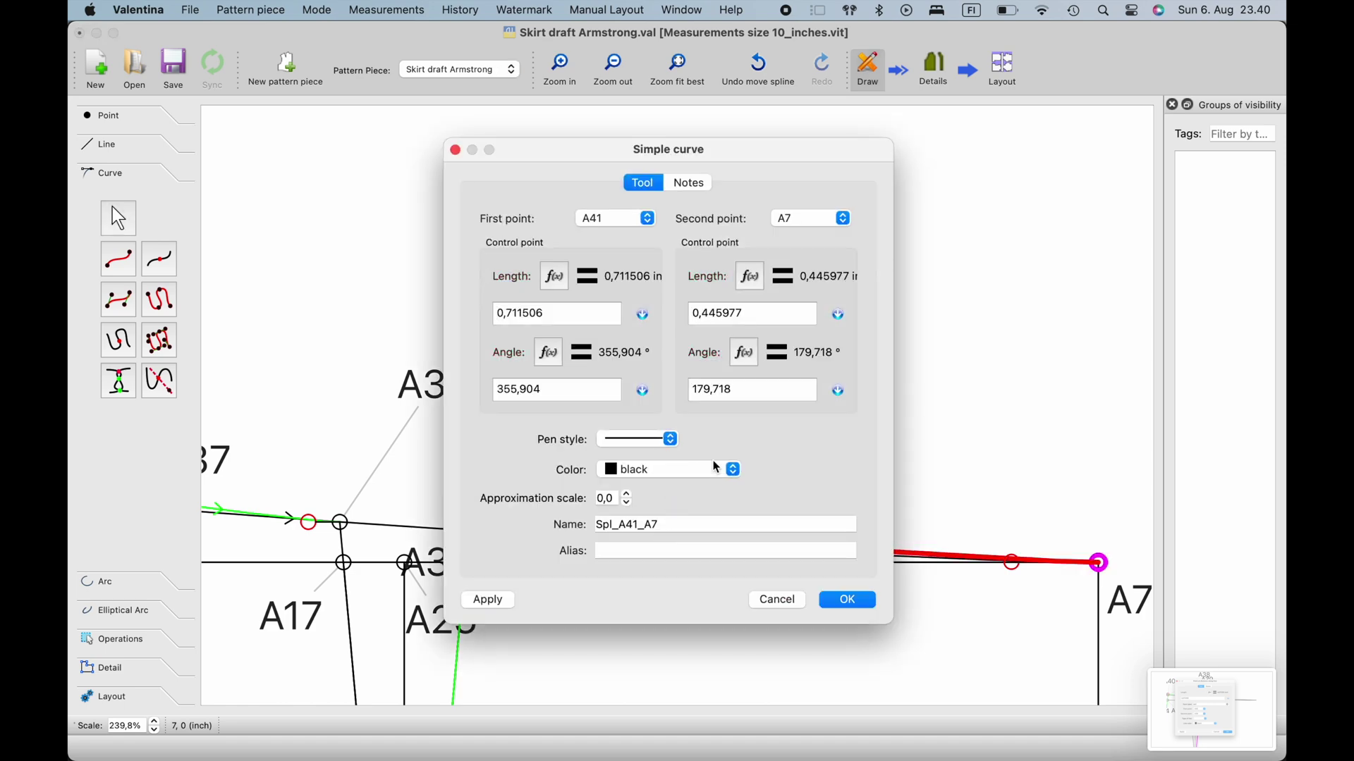
{"action": "left_click", "coordinate": [733, 470]}
{"action": "left_click", "coordinate": [667, 672]}
{"action": "key", "text": "Return"}
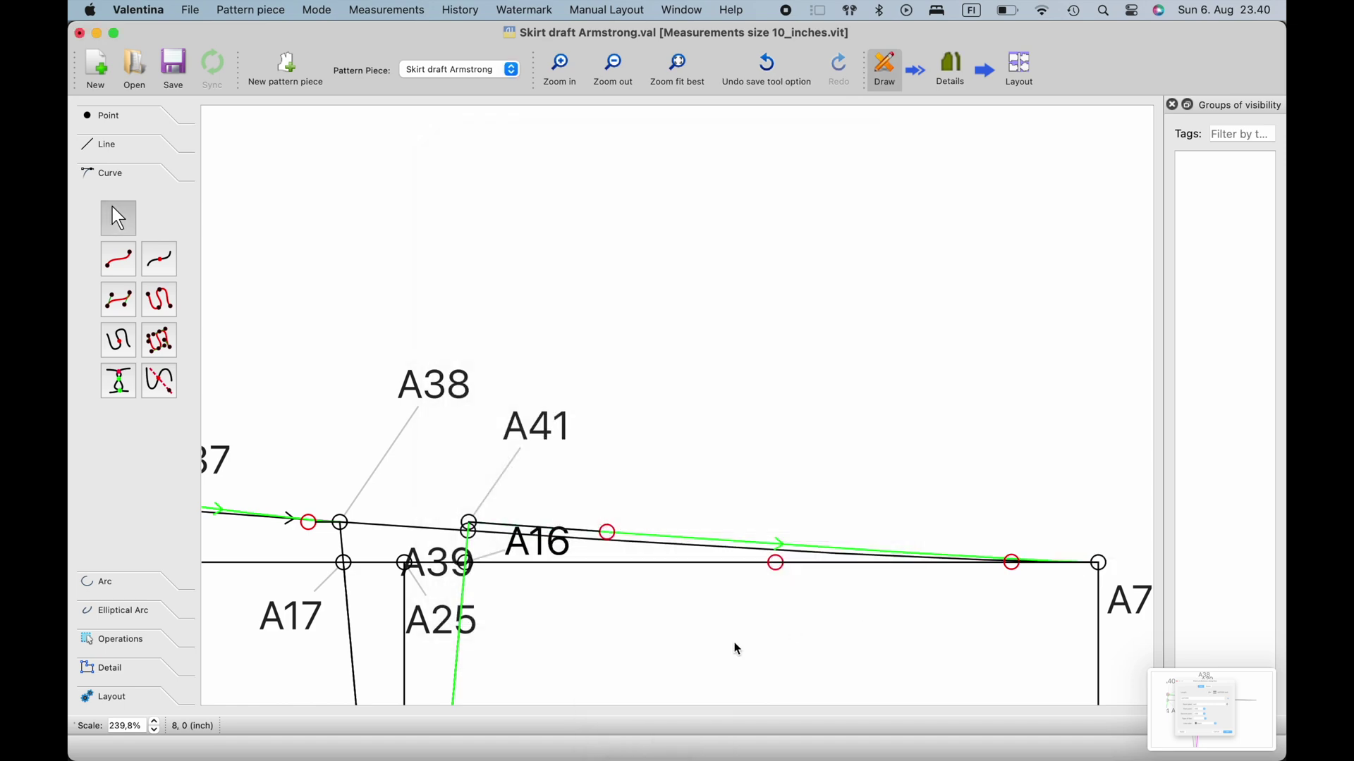
{"action": "scroll", "coordinate": [738, 650], "scroll_direction": "down", "scroll_amount": 10, "text": "ctrl"}
{"action": "scroll", "coordinate": [739, 649], "scroll_direction": "down", "scroll_amount": 4, "text": "ctrl"}
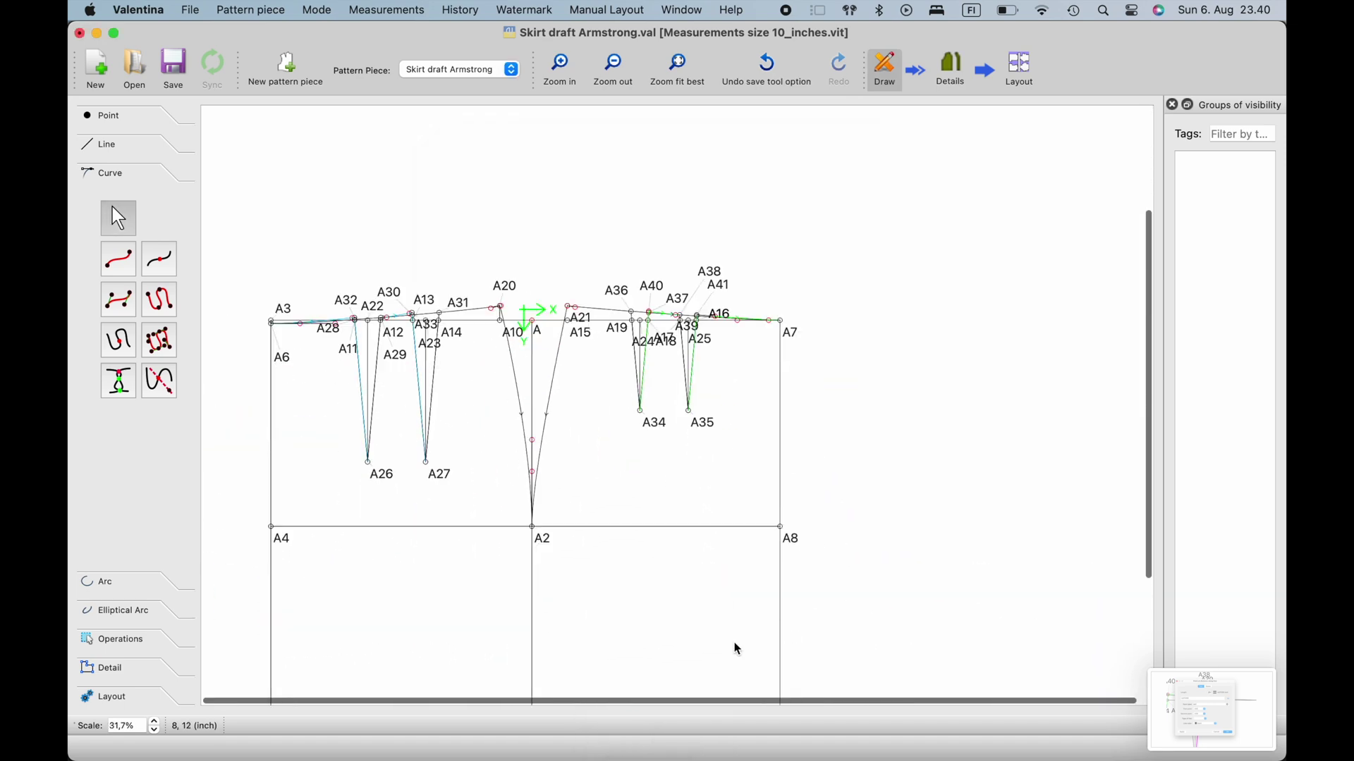
{"action": "key", "text": "ctrl+s"}
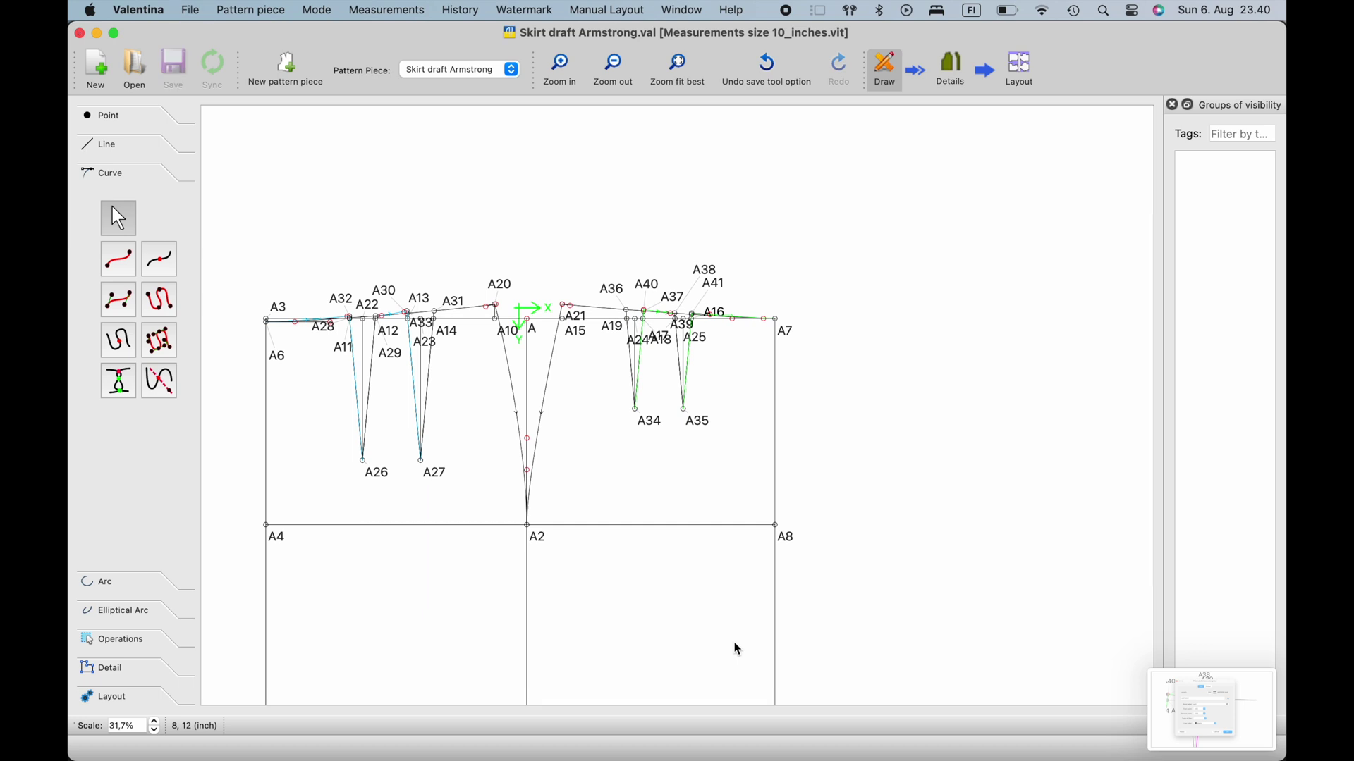
Step: Start a new visibility group and select waist points A6, A3, A28 and A11 for it
{"action": "left_click", "coordinate": [144, 643]}
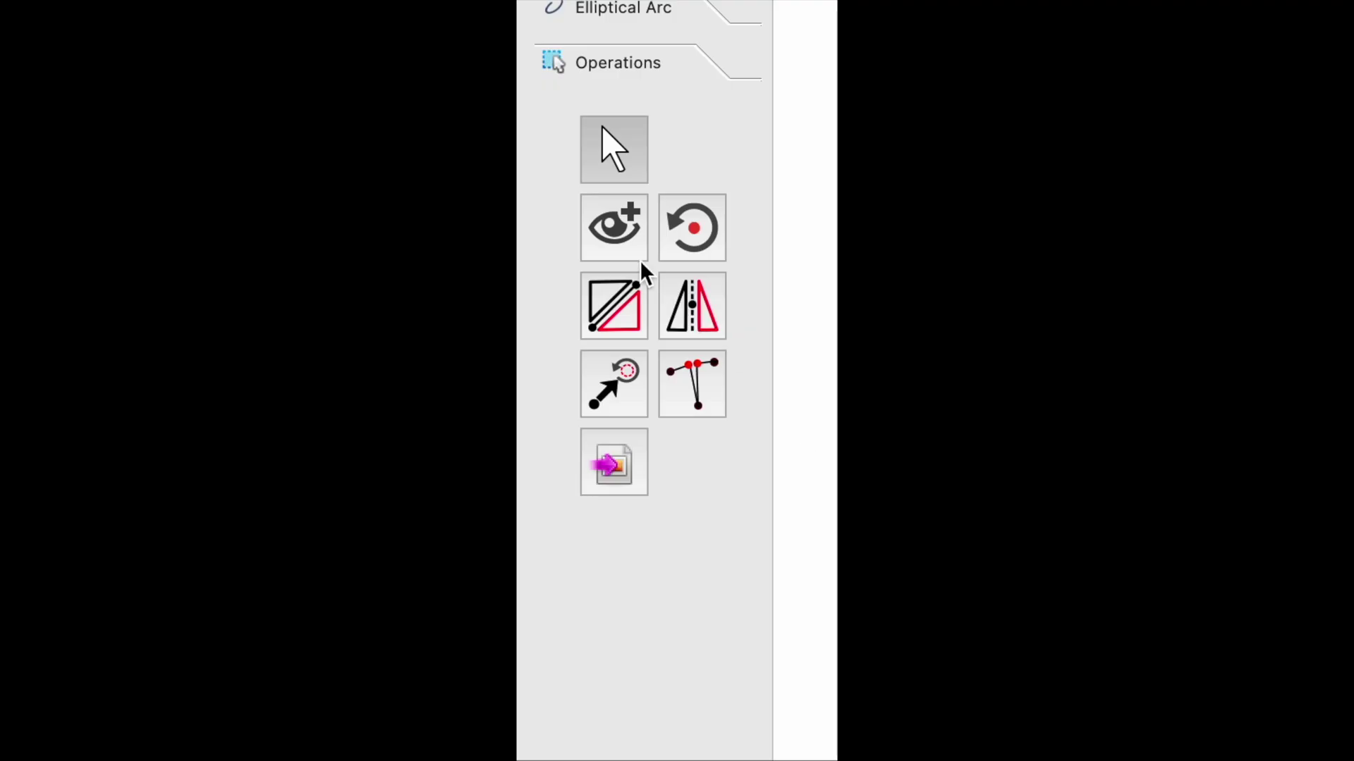
{"action": "left_click", "coordinate": [121, 344]}
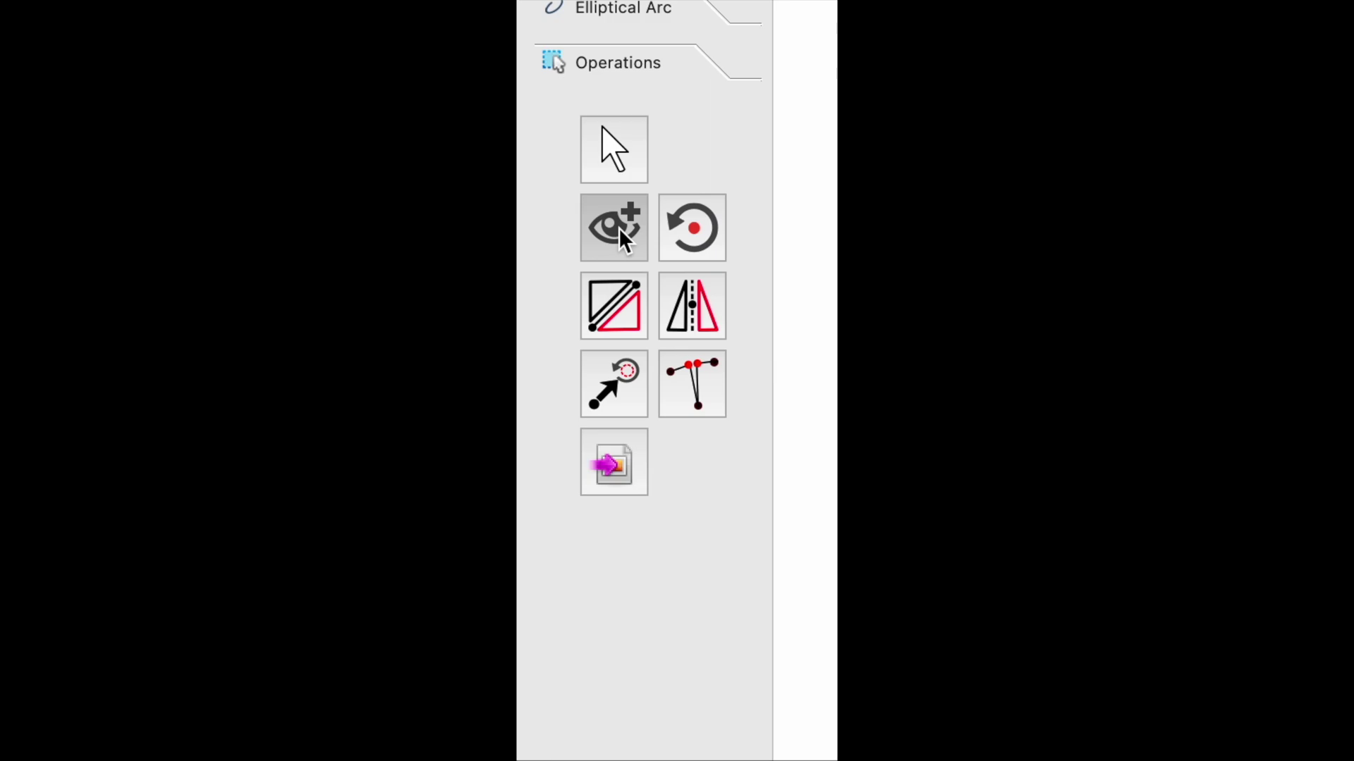
{"action": "scroll", "coordinate": [382, 496], "scroll_direction": "up", "scroll_amount": 5}
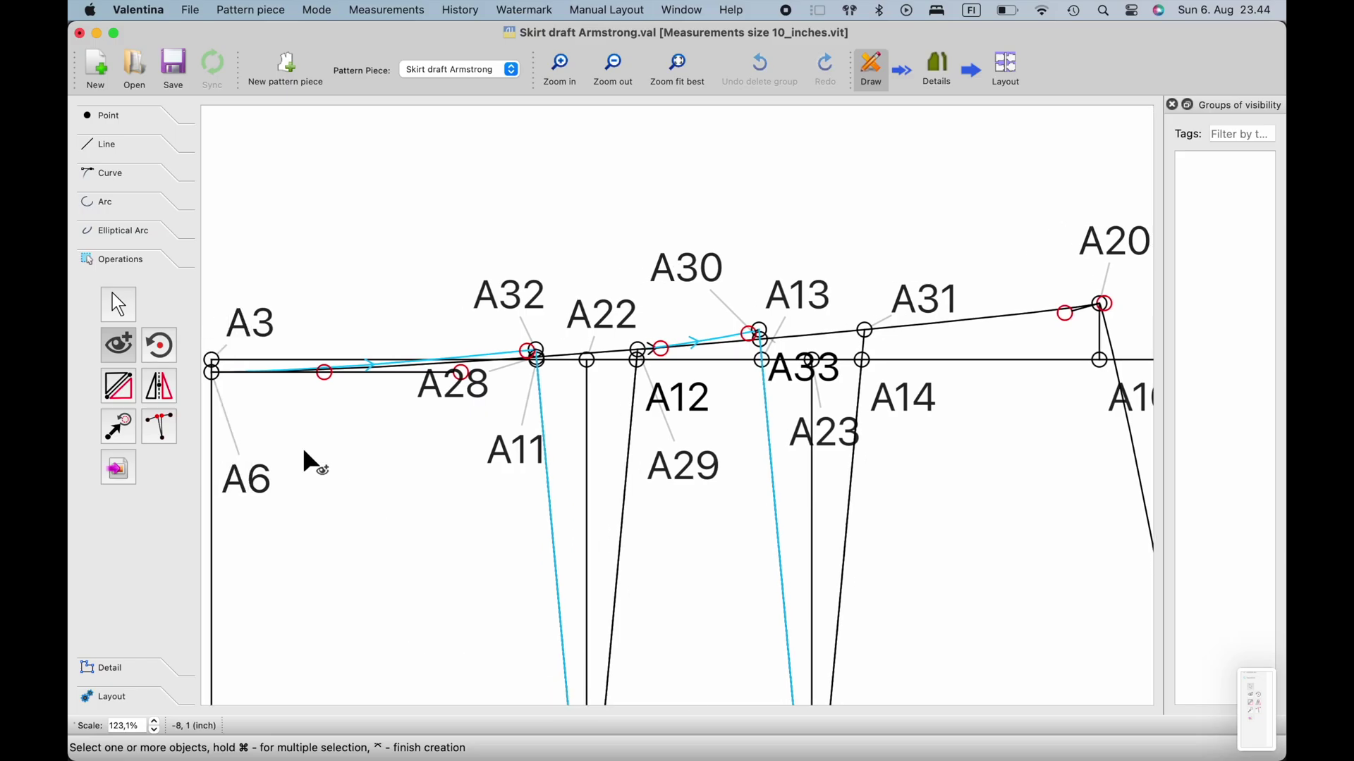
{"action": "scroll", "coordinate": [303, 451], "scroll_direction": "up", "scroll_amount": 5}
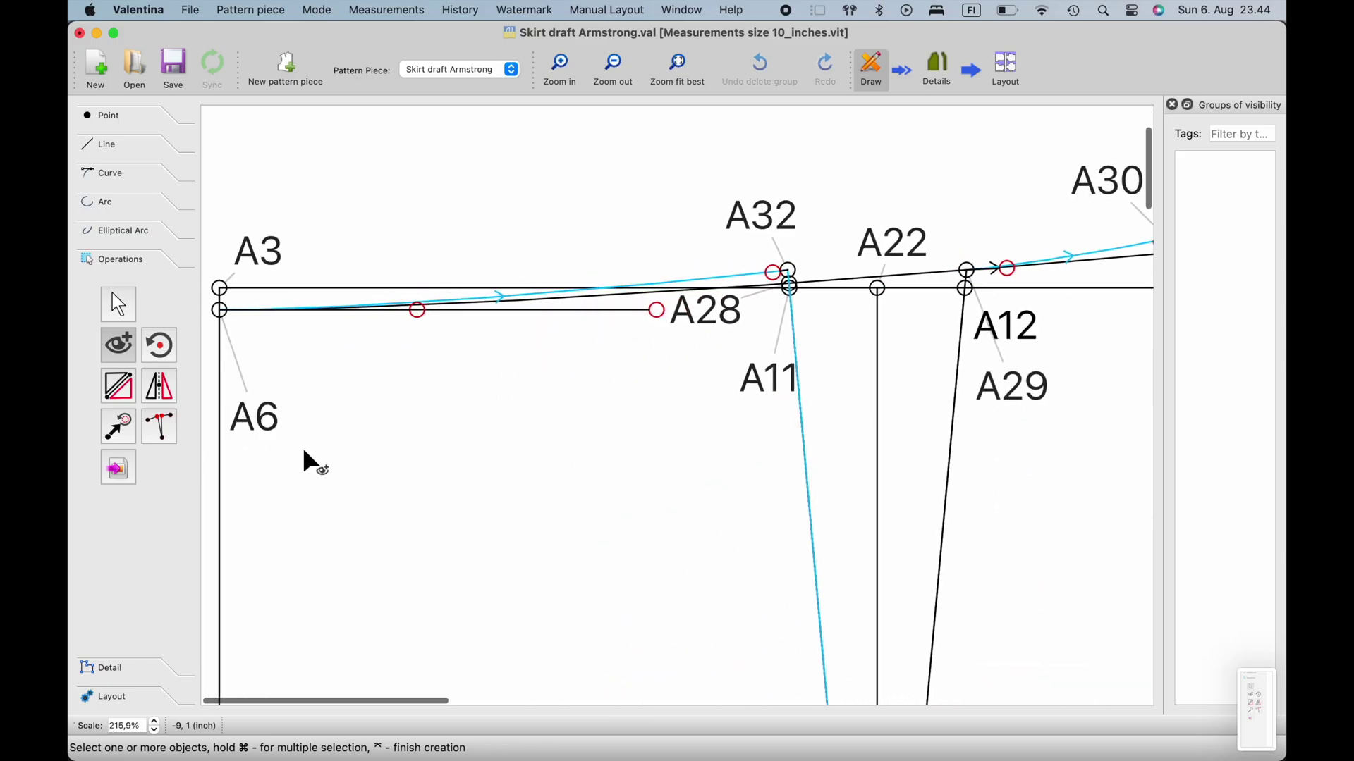
{"action": "left_click", "coordinate": [266, 416]}
{"action": "left_click", "coordinate": [255, 262]}
{"action": "scroll", "coordinate": [360, 306], "scroll_direction": "right", "scroll_amount": 1}
{"action": "scroll", "coordinate": [363, 311], "scroll_direction": "right", "scroll_amount": 3}
{"action": "scroll", "coordinate": [514, 356], "scroll_direction": "up", "scroll_amount": 3}
{"action": "scroll", "coordinate": [595, 332], "scroll_direction": "left", "scroll_amount": 1}
{"action": "scroll", "coordinate": [599, 330], "scroll_direction": "right", "scroll_amount": 3}
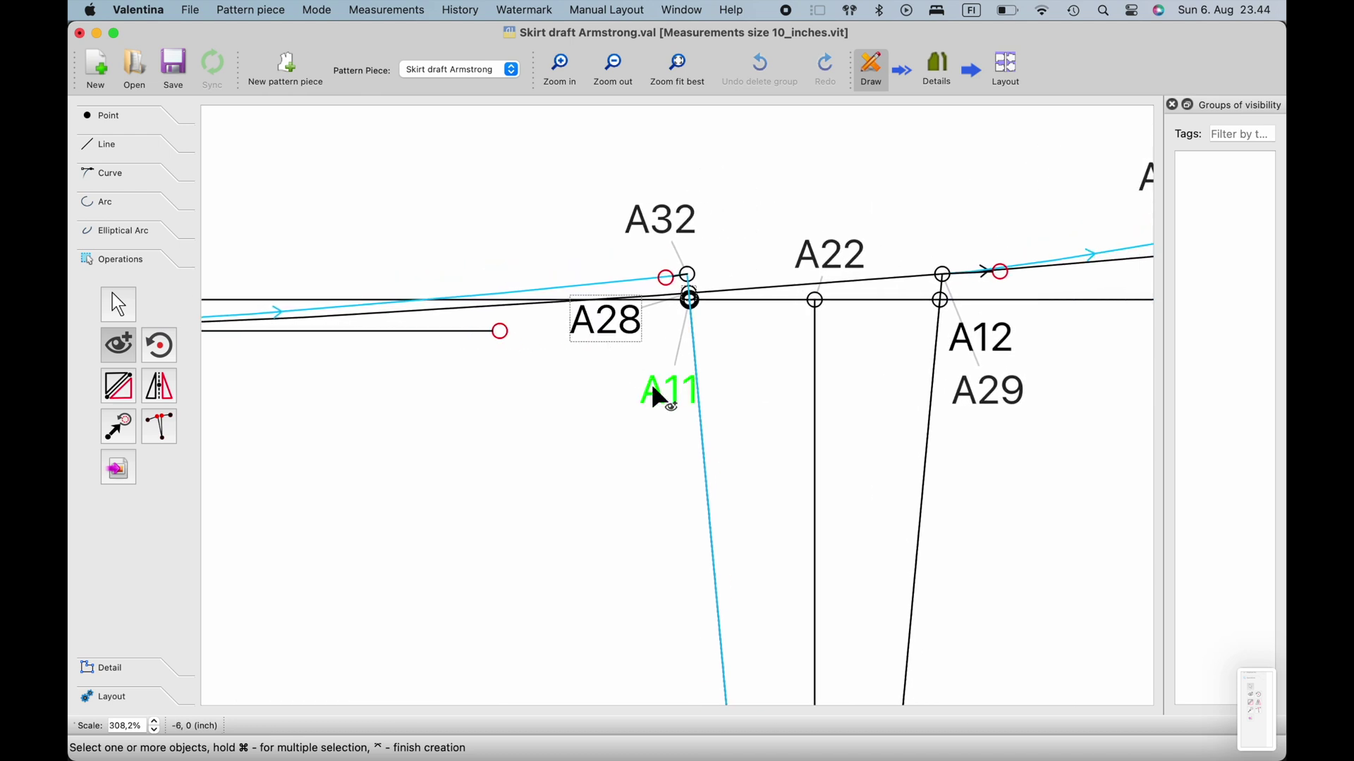
Step: Add the superseded dart points A12, A13, A30 and A14 to the visibility group selection
{"action": "scroll", "coordinate": [659, 396], "scroll_direction": "right", "scroll_amount": 10}
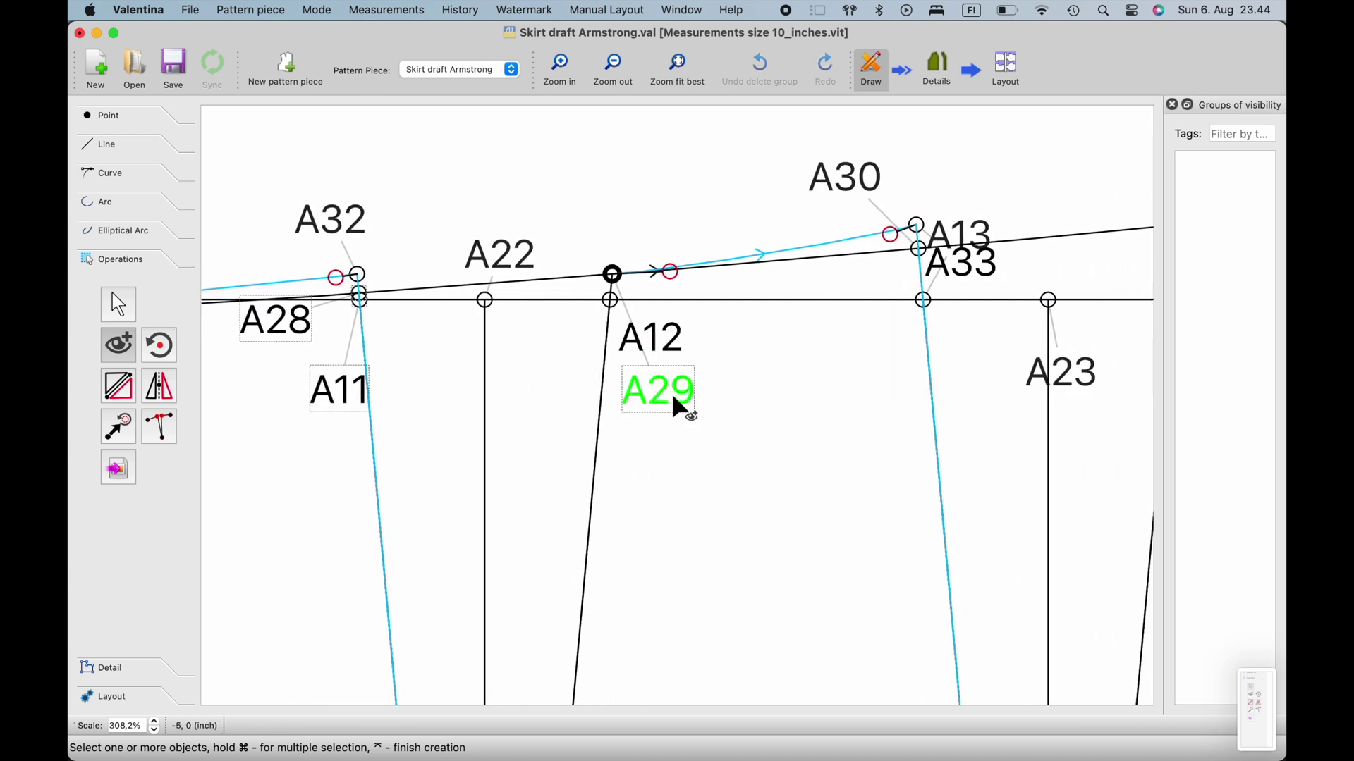
{"action": "scroll", "coordinate": [684, 332], "scroll_direction": "right", "scroll_amount": 7}
{"action": "scroll", "coordinate": [707, 310], "scroll_direction": "up", "scroll_amount": 4}
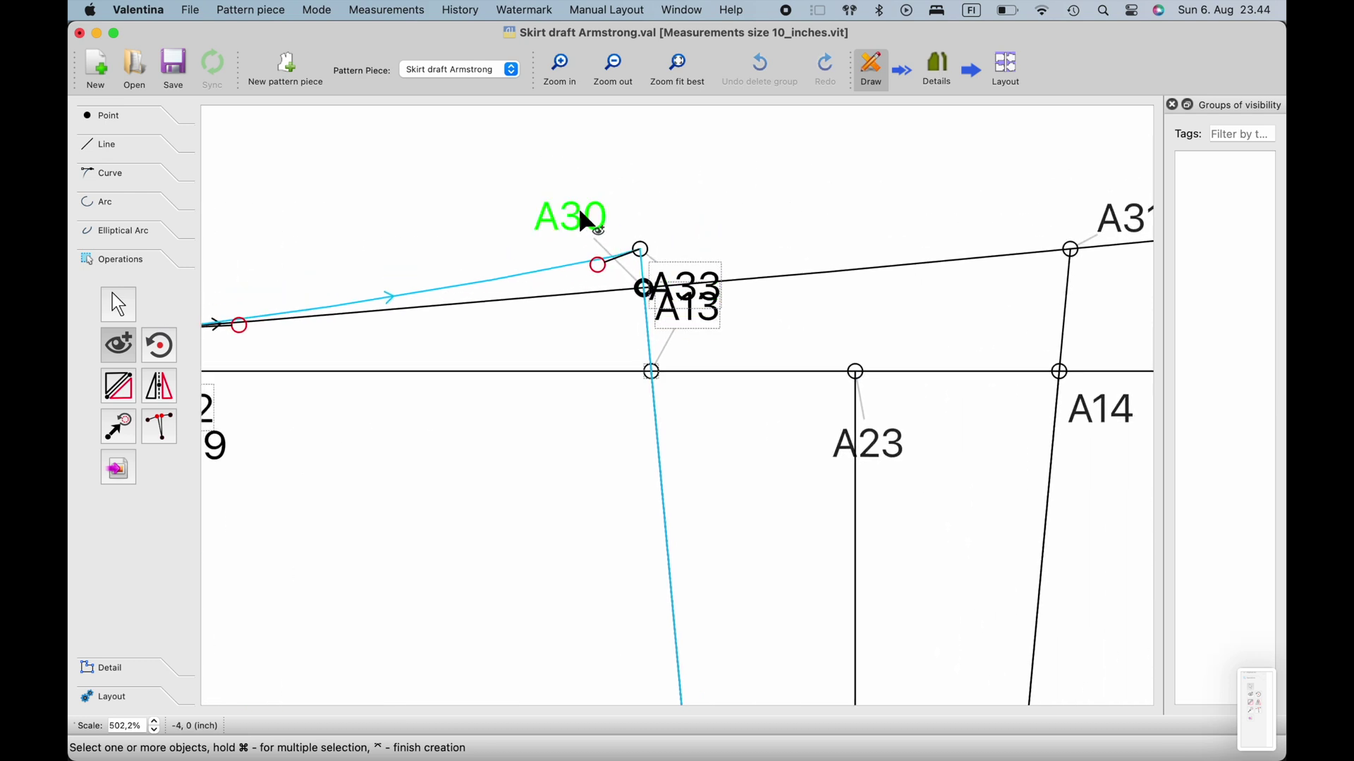
{"action": "scroll", "coordinate": [683, 404], "scroll_direction": "right", "scroll_amount": 8}
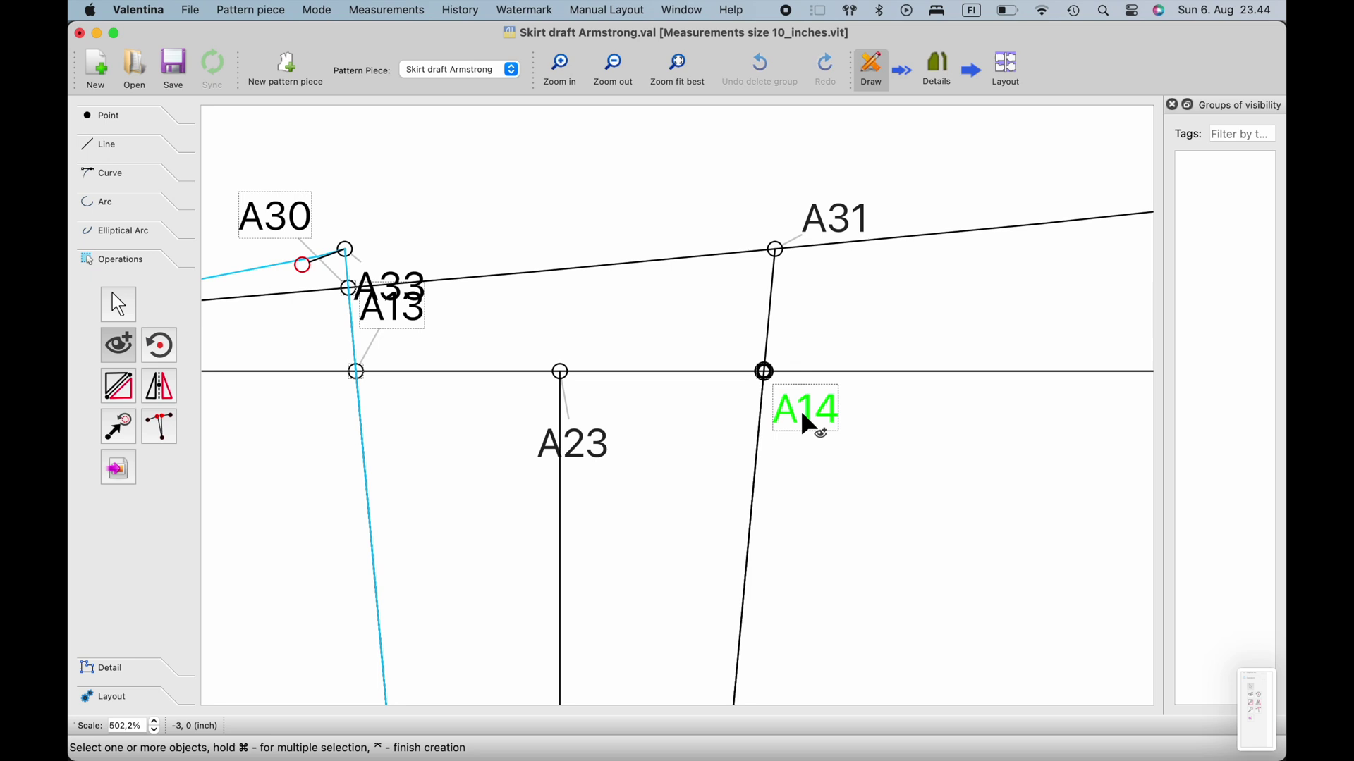
Step: Add points A19, A18, A37, A17, A39 and A16 to the visibility group selection and finish selecting
{"action": "scroll", "coordinate": [809, 423], "scroll_direction": "down", "scroll_amount": 6}
{"action": "scroll", "coordinate": [809, 416], "scroll_direction": "right", "scroll_amount": 15}
{"action": "scroll", "coordinate": [726, 435], "scroll_direction": "right", "scroll_amount": 10}
{"action": "scroll", "coordinate": [781, 416], "scroll_direction": "right", "scroll_amount": 10}
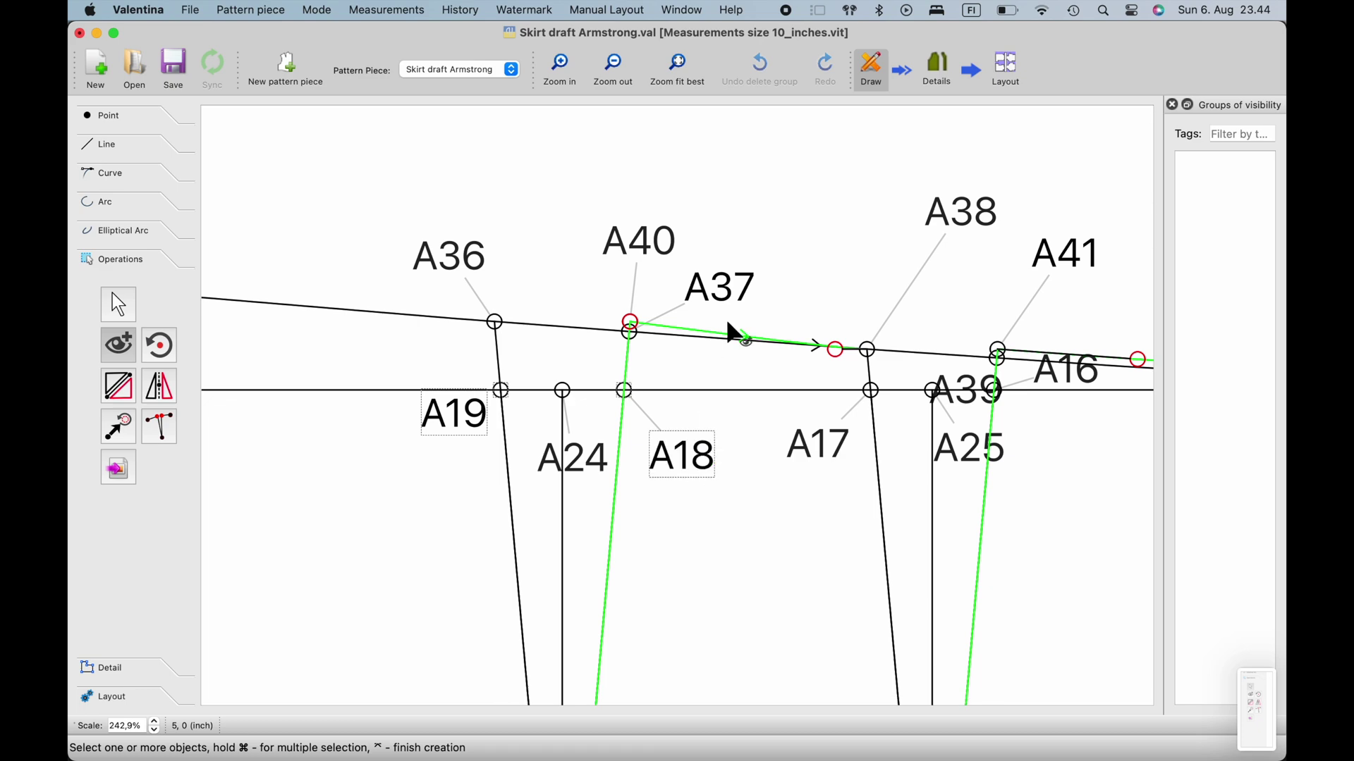
{"action": "scroll", "coordinate": [761, 338], "scroll_direction": "right", "scroll_amount": 4}
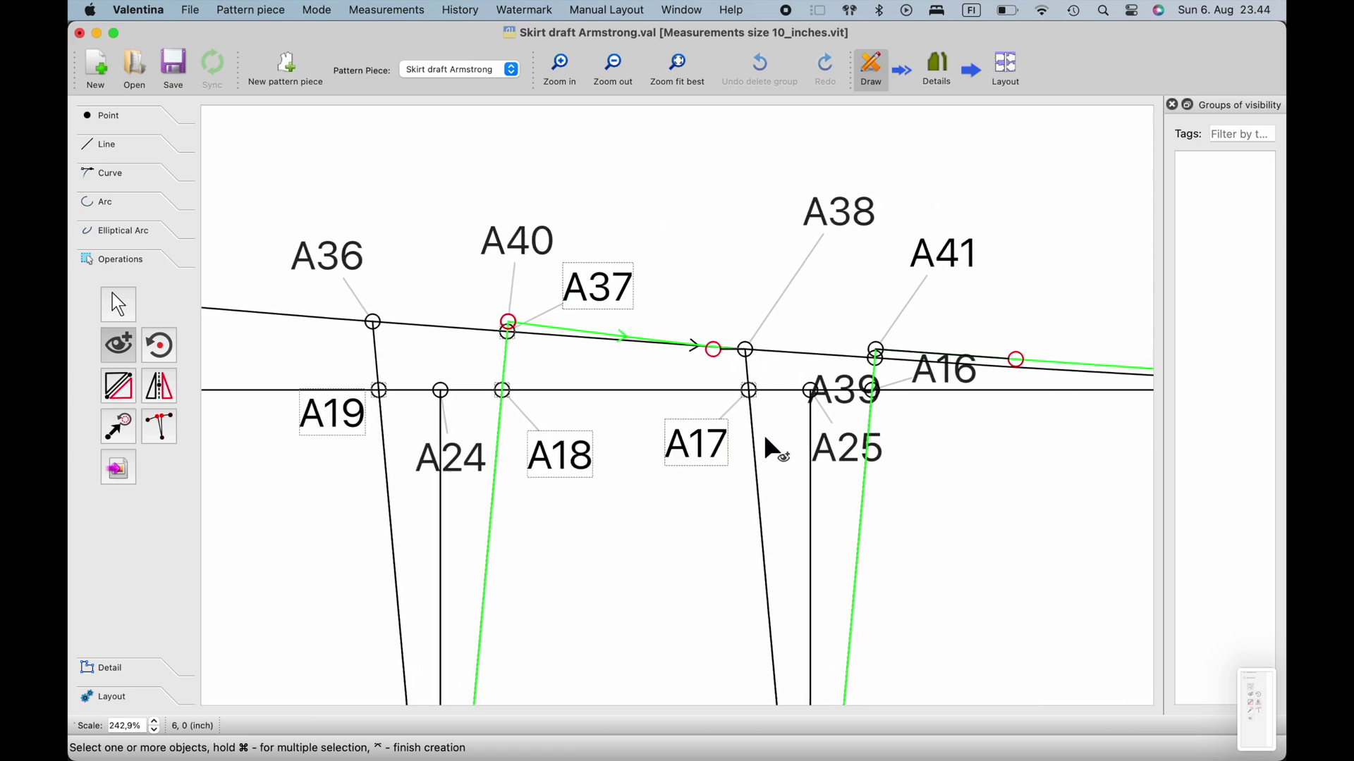
{"action": "scroll", "coordinate": [770, 449], "scroll_direction": "up", "scroll_amount": 3}
{"action": "scroll", "coordinate": [771, 449], "scroll_direction": "right", "scroll_amount": 4}
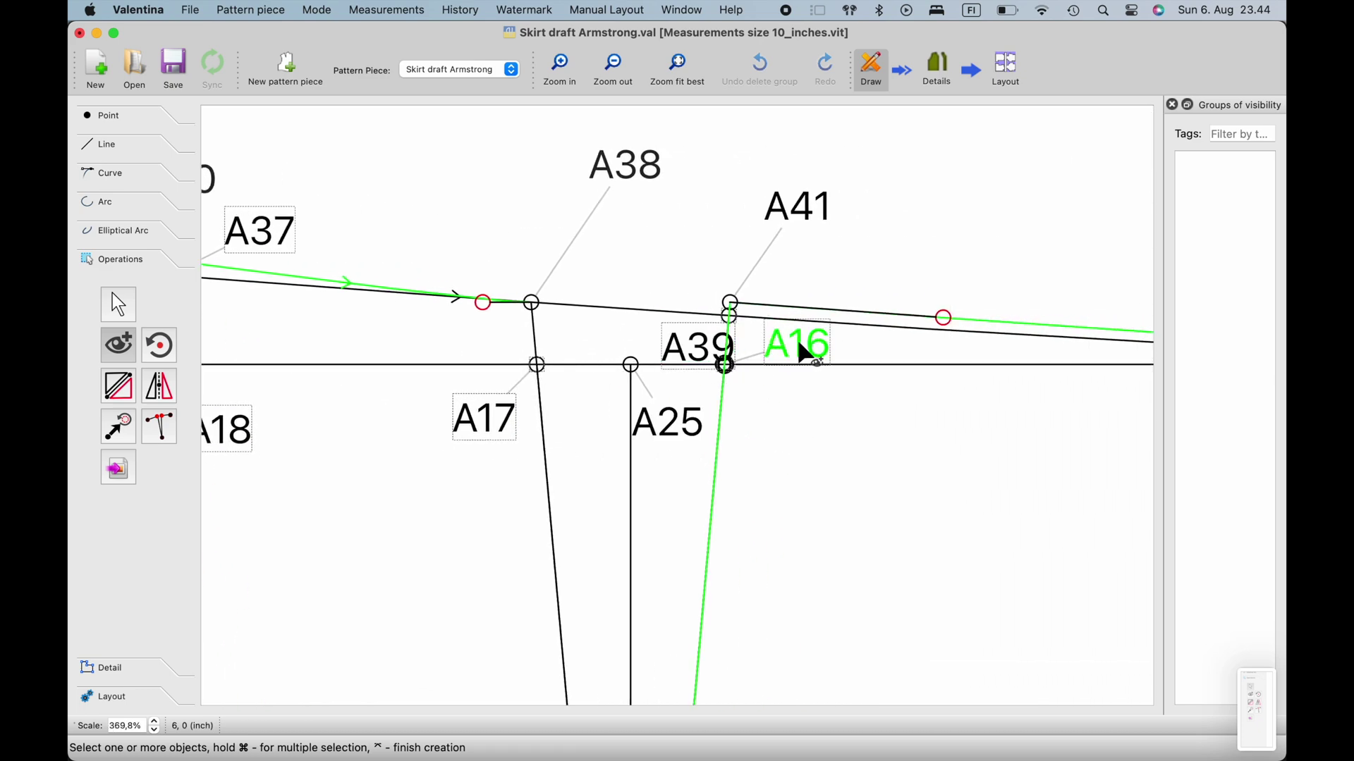
{"action": "scroll", "coordinate": [802, 348], "scroll_direction": "down", "scroll_amount": 5}
{"action": "key", "text": "Return"}
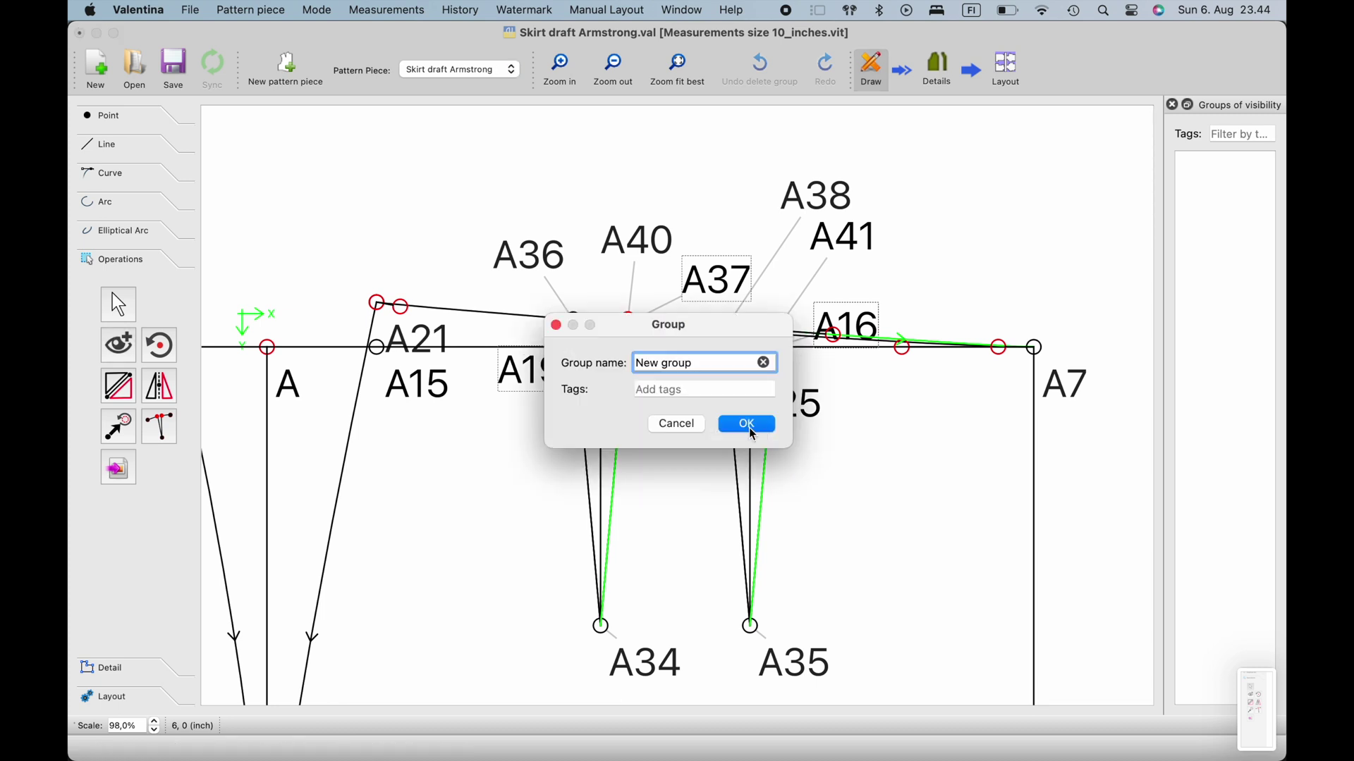
Step: Create the visibility group under the name New group, hide it, and save the pattern file
{"action": "key", "text": "Return"}
{"action": "left_click", "coordinate": [673, 308]}
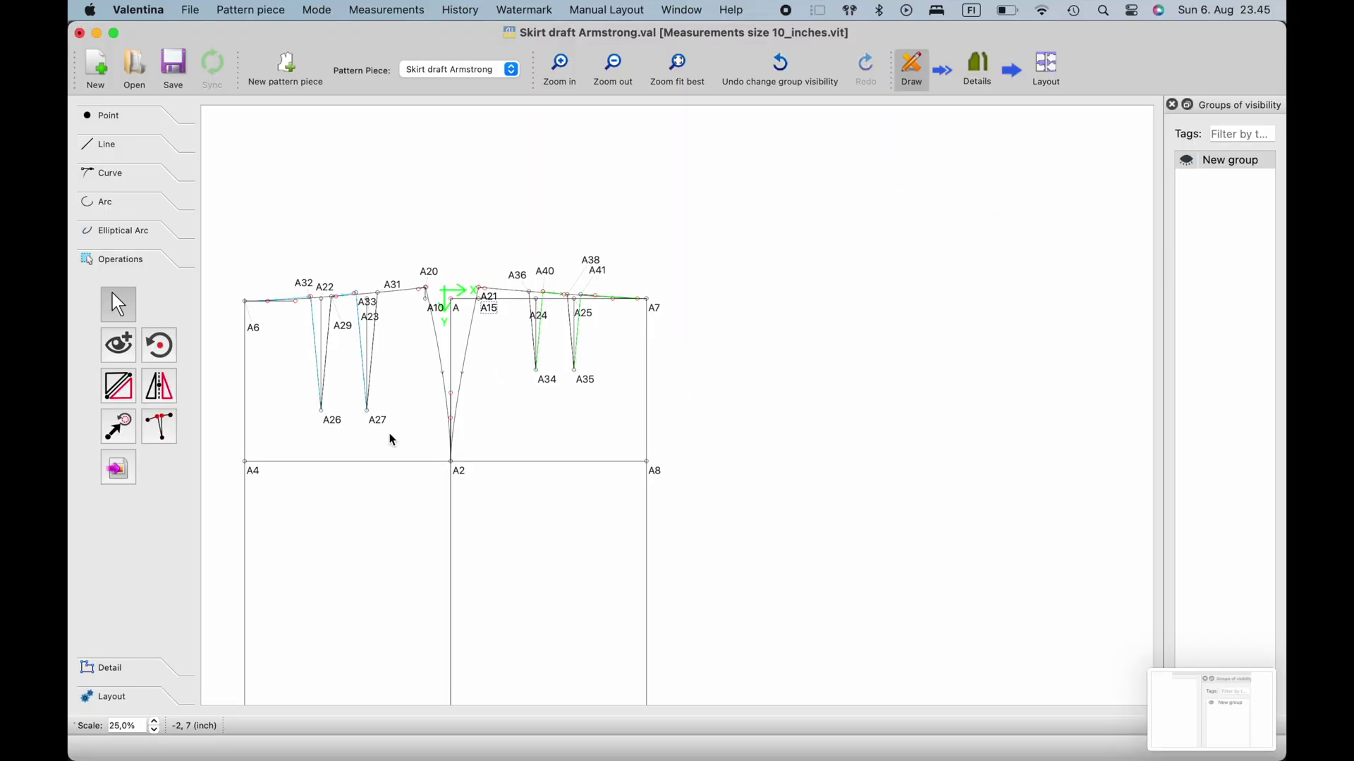
{"action": "key", "text": "super+s"}
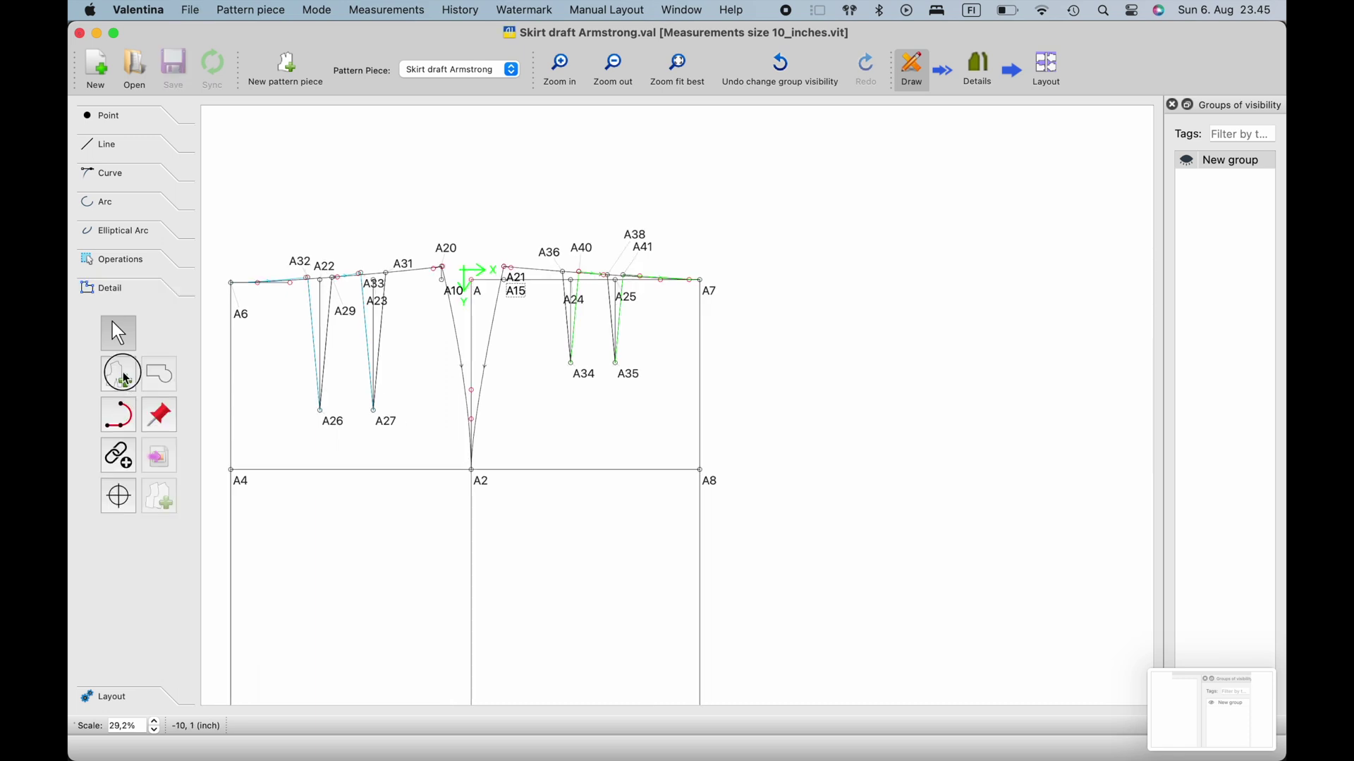
Step: Start the main path of a new detail at point A6 and add the A6–A32 curve
{"action": "left_click", "coordinate": [118, 374]}
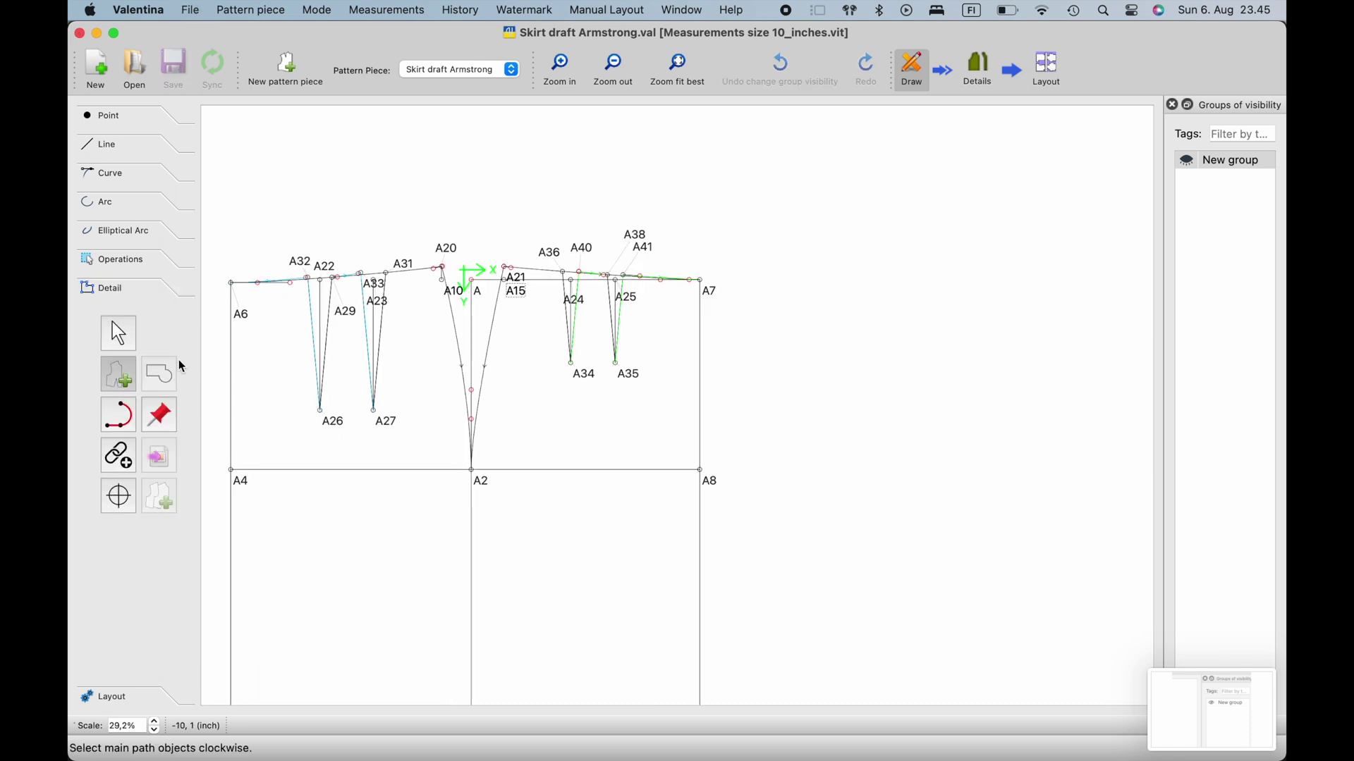
{"action": "scroll", "coordinate": [304, 324], "scroll_direction": "up", "scroll_amount": 3}
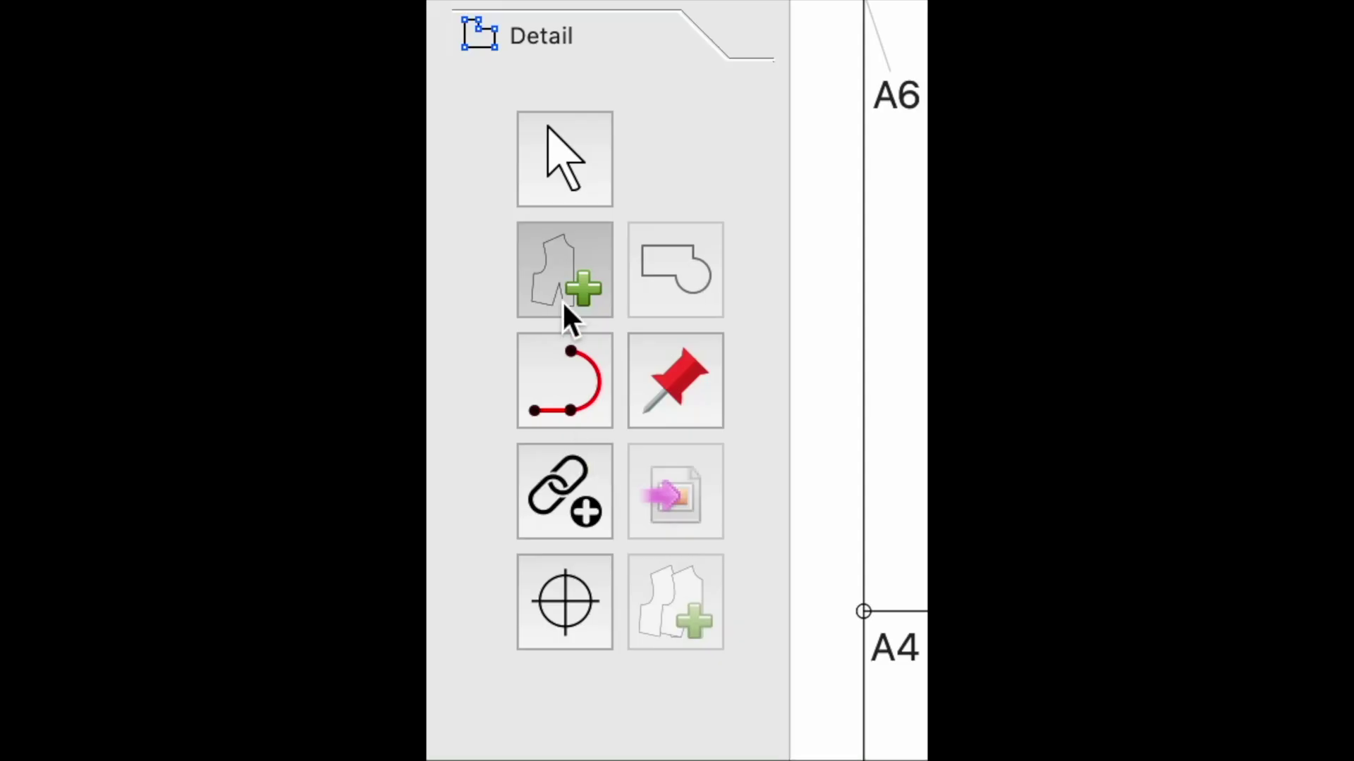
{"action": "left_click", "coordinate": [563, 288]}
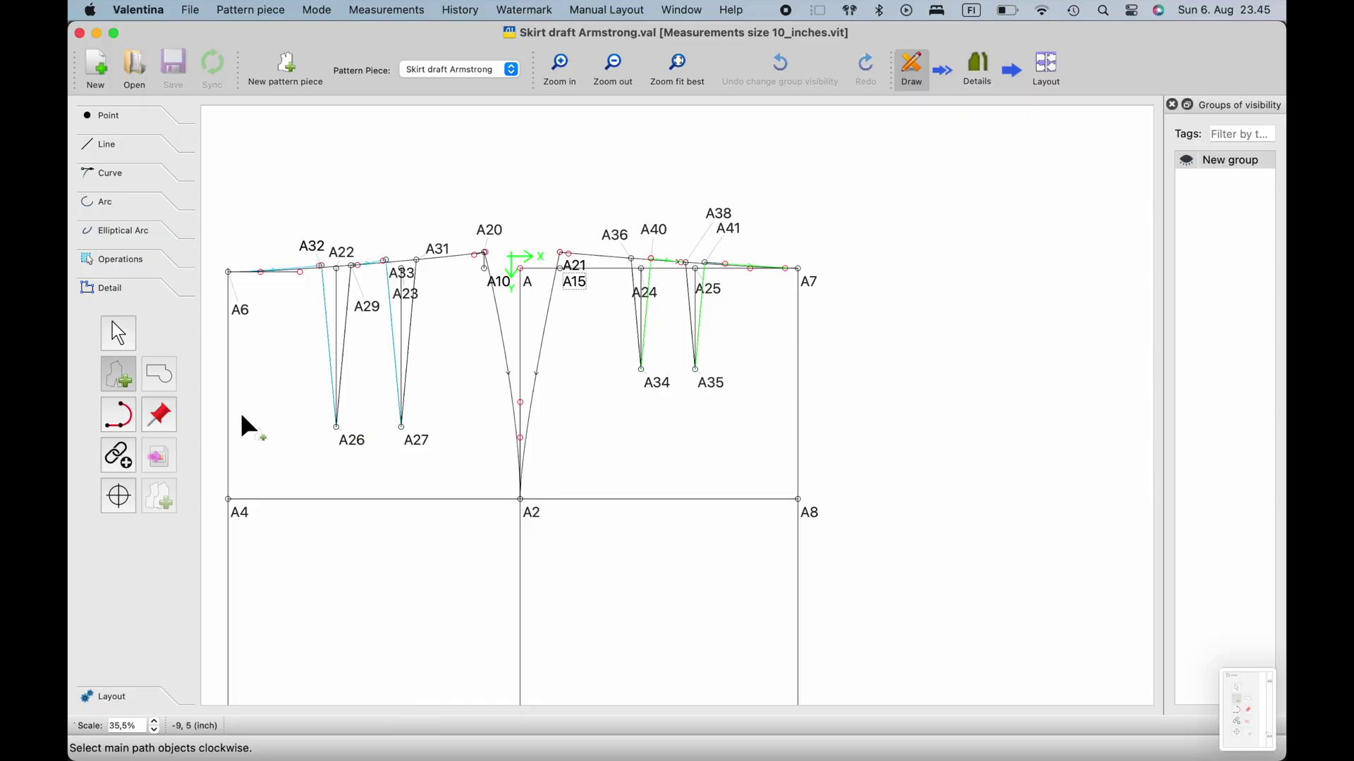
{"action": "scroll", "coordinate": [254, 423], "scroll_direction": "up", "scroll_amount": 3}
{"action": "scroll", "coordinate": [310, 416], "scroll_direction": "up", "scroll_amount": 1}
{"action": "scroll", "coordinate": [335, 416], "scroll_direction": "up", "scroll_amount": 3}
{"action": "scroll", "coordinate": [336, 416], "scroll_direction": "down", "scroll_amount": 3}
{"action": "left_click", "coordinate": [238, 211]}
{"action": "scroll", "coordinate": [287, 227], "scroll_direction": "up", "scroll_amount": 4}
{"action": "scroll", "coordinate": [296, 241], "scroll_direction": "up", "scroll_amount": 1}
{"action": "scroll", "coordinate": [399, 312], "scroll_direction": "up", "scroll_amount": 2}
{"action": "left_click", "coordinate": [397, 305]}
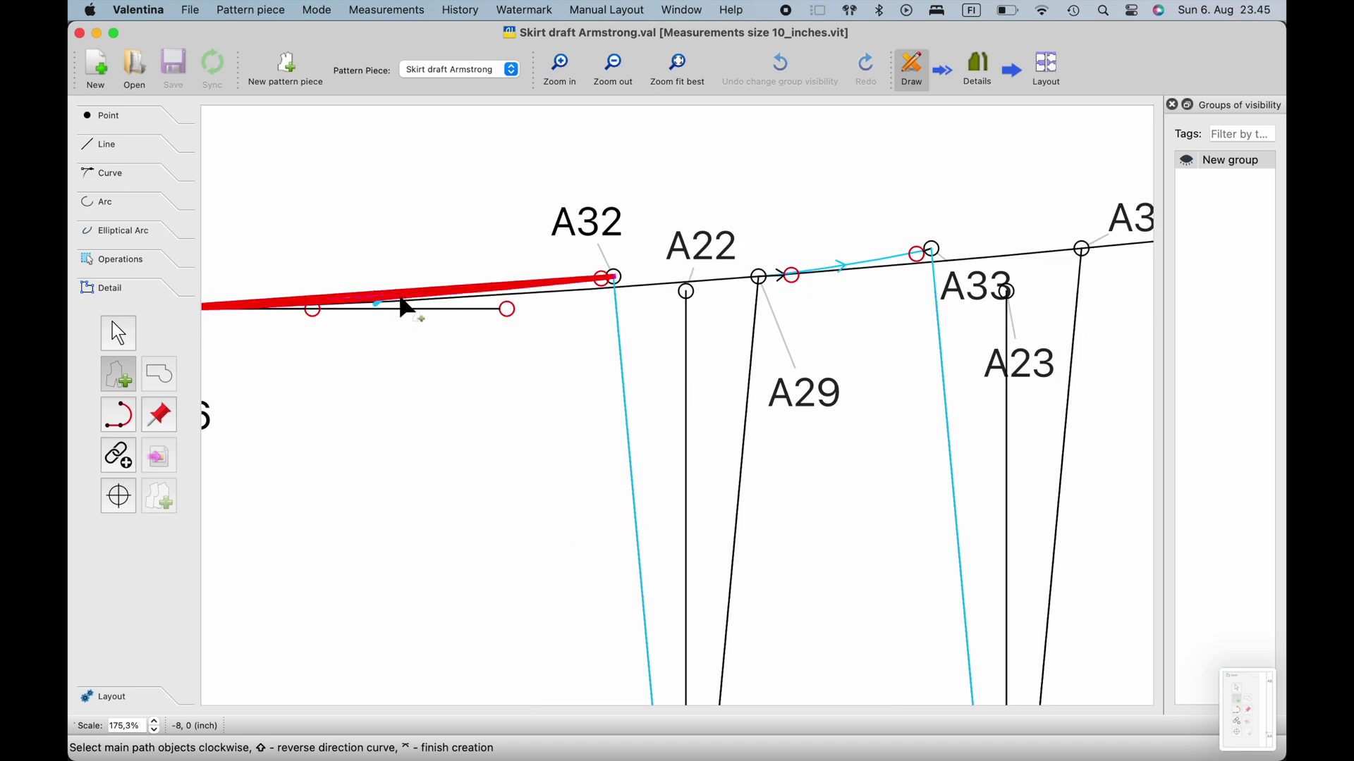
Step: Continue the path clockwise through A32, dart tip A26 and A29, adding the A29–A33 curve and point A33
{"action": "scroll", "coordinate": [568, 418], "scroll_direction": "down", "scroll_amount": 5}
{"action": "scroll", "coordinate": [568, 417], "scroll_direction": "down", "scroll_amount": 2}
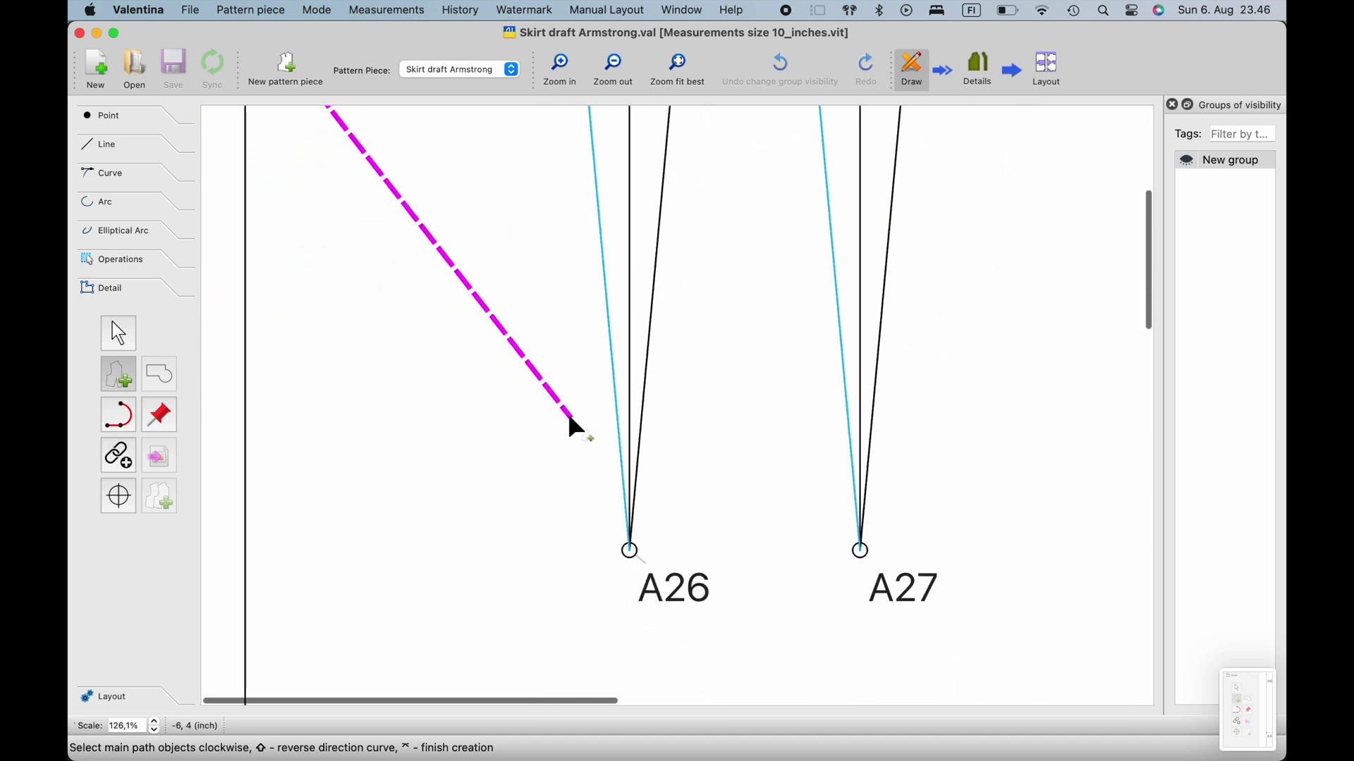
{"action": "left_click", "coordinate": [663, 585]}
{"action": "scroll", "coordinate": [687, 299], "scroll_direction": "up", "scroll_amount": 2}
{"action": "scroll", "coordinate": [695, 310], "scroll_direction": "up", "scroll_amount": 5}
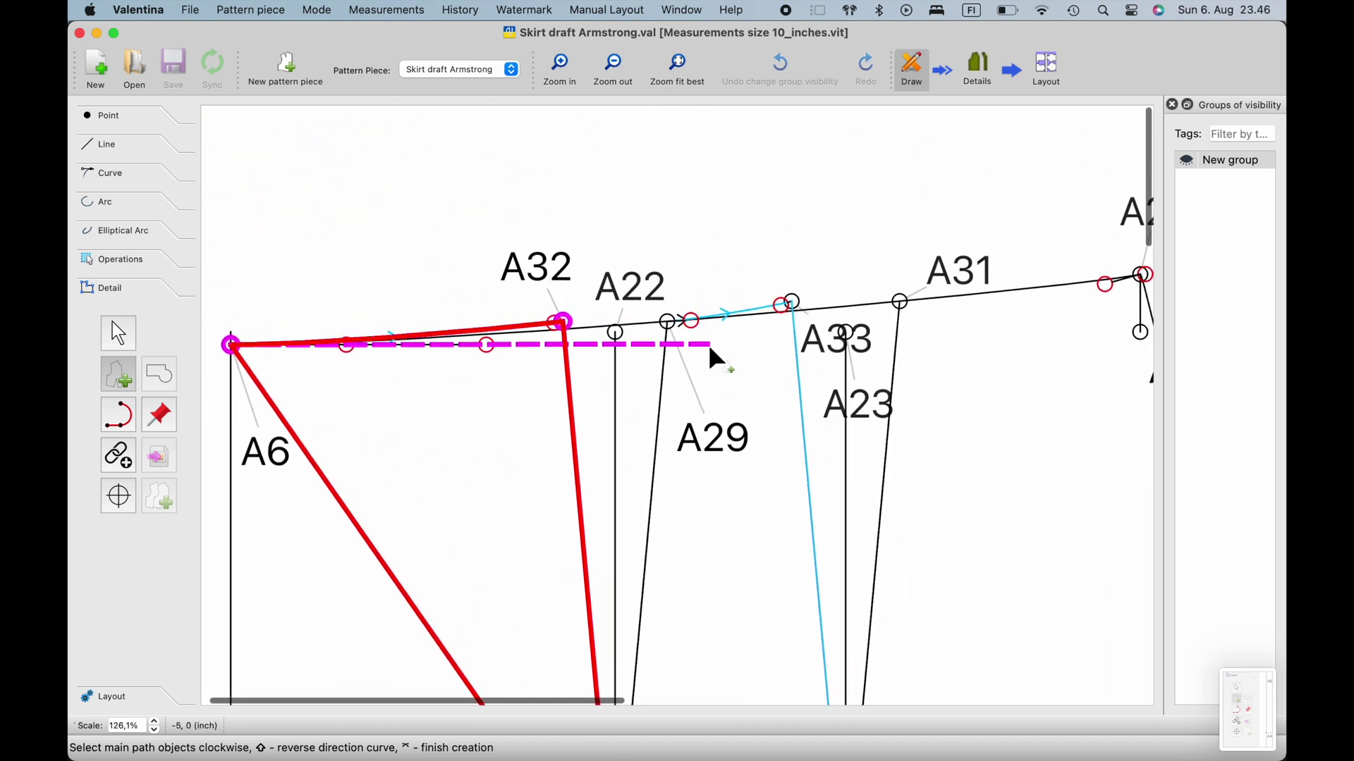
{"action": "scroll", "coordinate": [698, 395], "scroll_direction": "up", "scroll_amount": 4}
{"action": "left_click", "coordinate": [750, 291]}
{"action": "scroll", "coordinate": [753, 345], "scroll_direction": "right", "scroll_amount": 3}
{"action": "scroll", "coordinate": [726, 423], "scroll_direction": "down", "scroll_amount": 10}
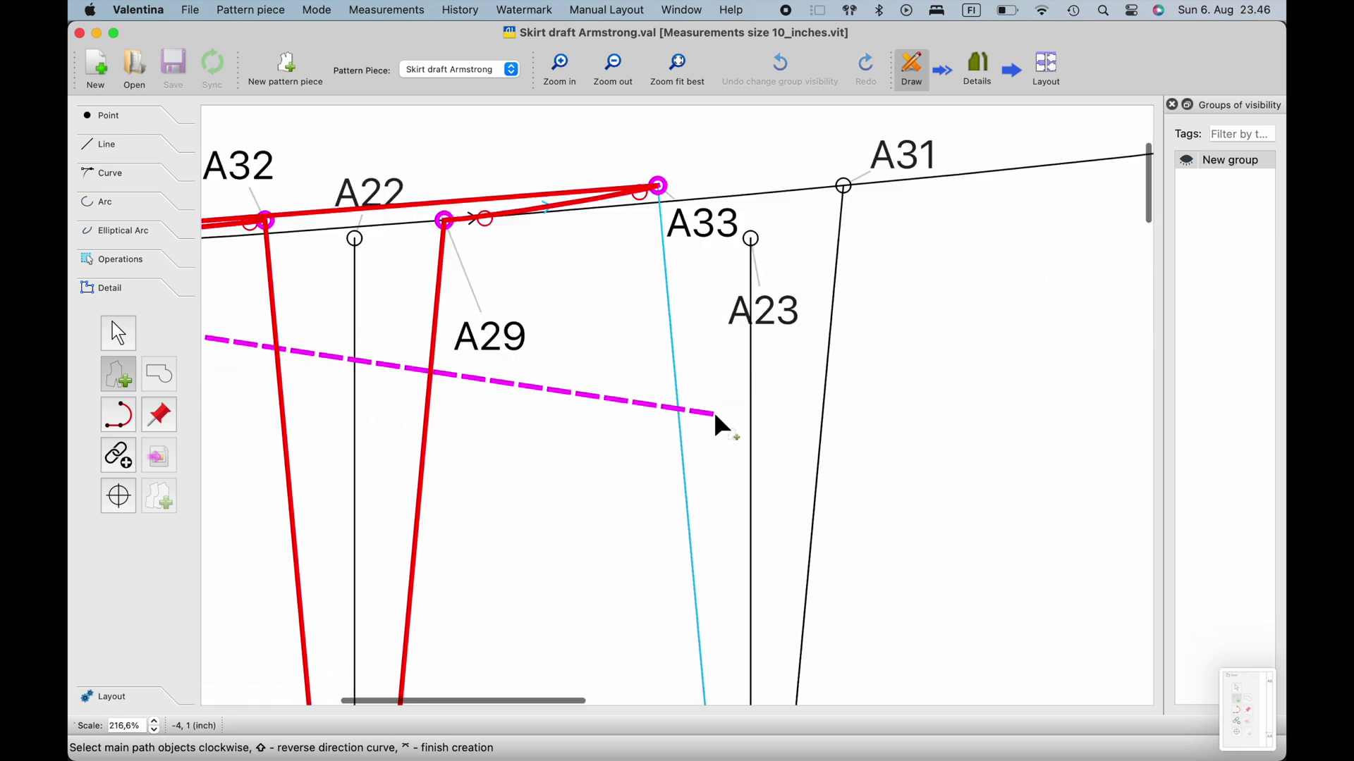
Step: Extend the path through dart tip A27 and A31, and add the A6–A20 waistline curve
{"action": "left_click", "coordinate": [776, 534]}
{"action": "scroll", "coordinate": [790, 423], "scroll_direction": "down", "scroll_amount": 6}
{"action": "scroll", "coordinate": [801, 352], "scroll_direction": "up", "scroll_amount": 3}
{"action": "scroll", "coordinate": [858, 239], "scroll_direction": "up", "scroll_amount": 4}
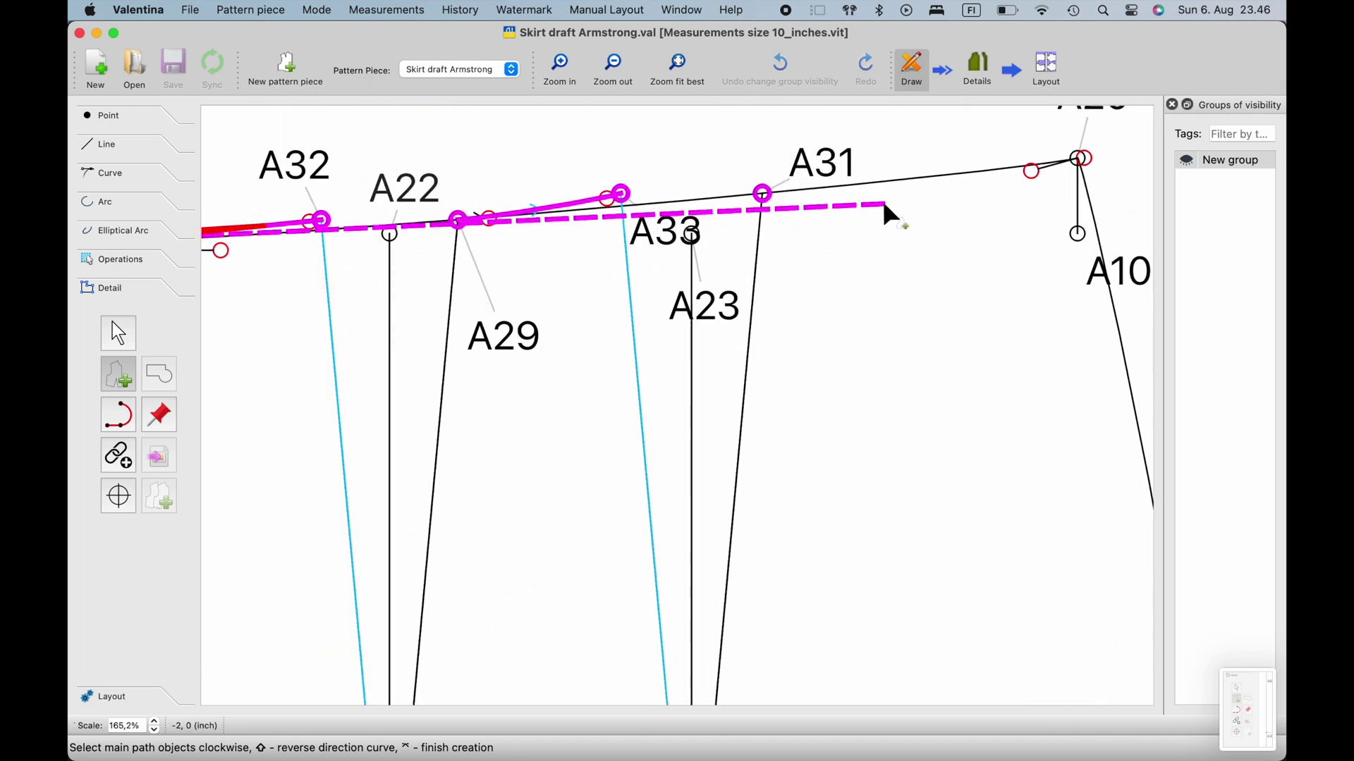
{"action": "scroll", "coordinate": [896, 211], "scroll_direction": "up", "scroll_amount": 1}
{"action": "scroll", "coordinate": [902, 264], "scroll_direction": "right", "scroll_amount": 5}
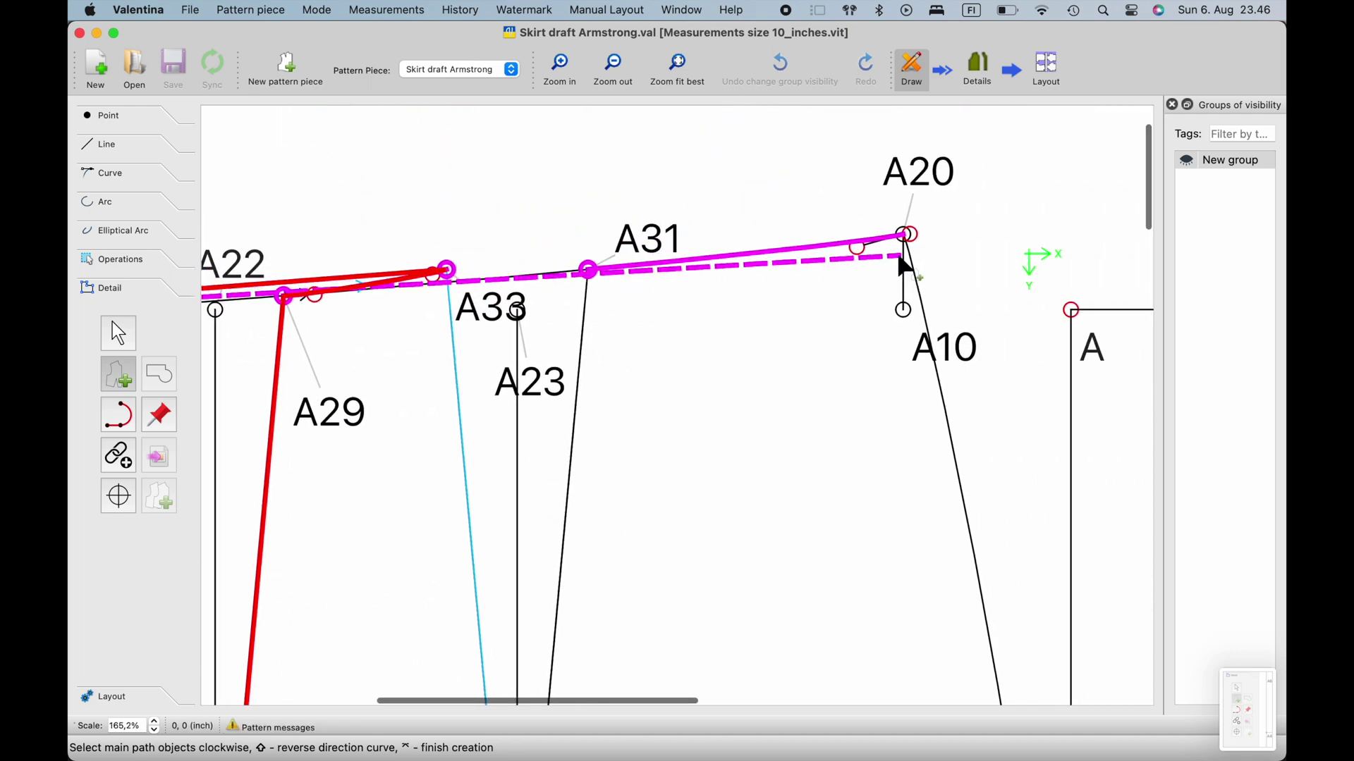
Step: Add A20, the A20–A2 hip curve, A2, A1, A5 and A4 to the back piece's main path
{"action": "scroll", "coordinate": [945, 395], "scroll_direction": "down", "scroll_amount": 4}
{"action": "left_click", "coordinate": [966, 423]}
{"action": "scroll", "coordinate": [966, 423], "scroll_direction": "down", "scroll_amount": 10, "text": "ctrl"}
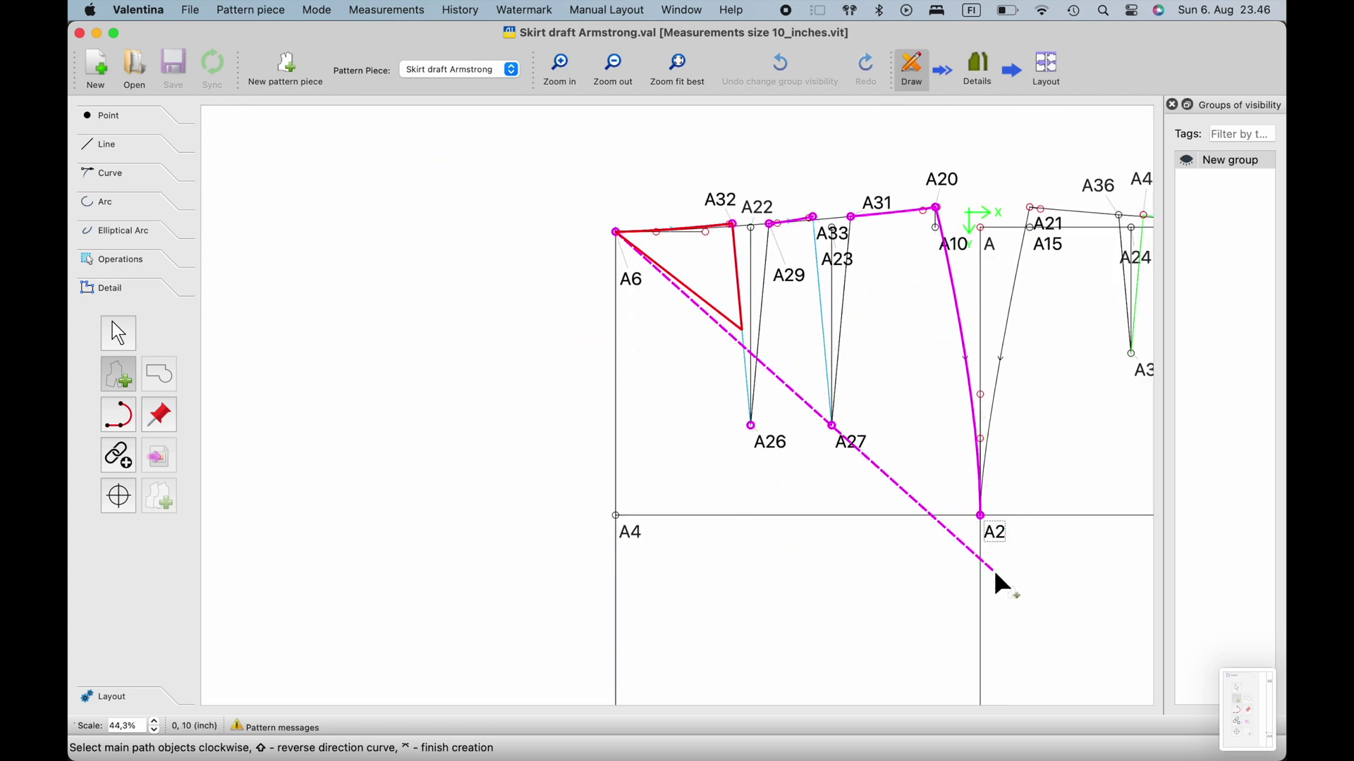
{"action": "scroll", "coordinate": [997, 583], "scroll_direction": "down", "scroll_amount": 10}
{"action": "left_click", "coordinate": [980, 679]}
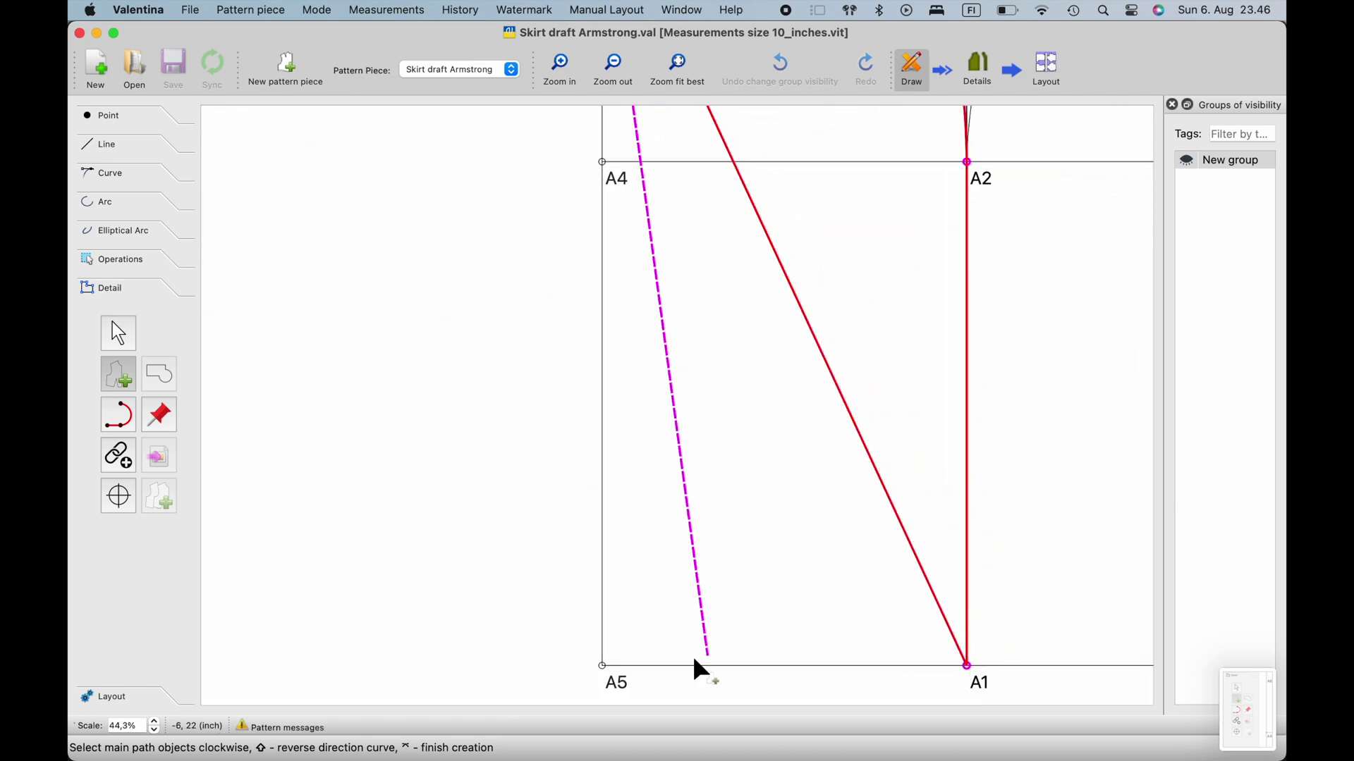
{"action": "left_click", "coordinate": [610, 675]}
{"action": "scroll", "coordinate": [646, 438], "scroll_direction": "up", "scroll_amount": 6}
{"action": "scroll", "coordinate": [638, 433], "scroll_direction": "up", "scroll_amount": 1}
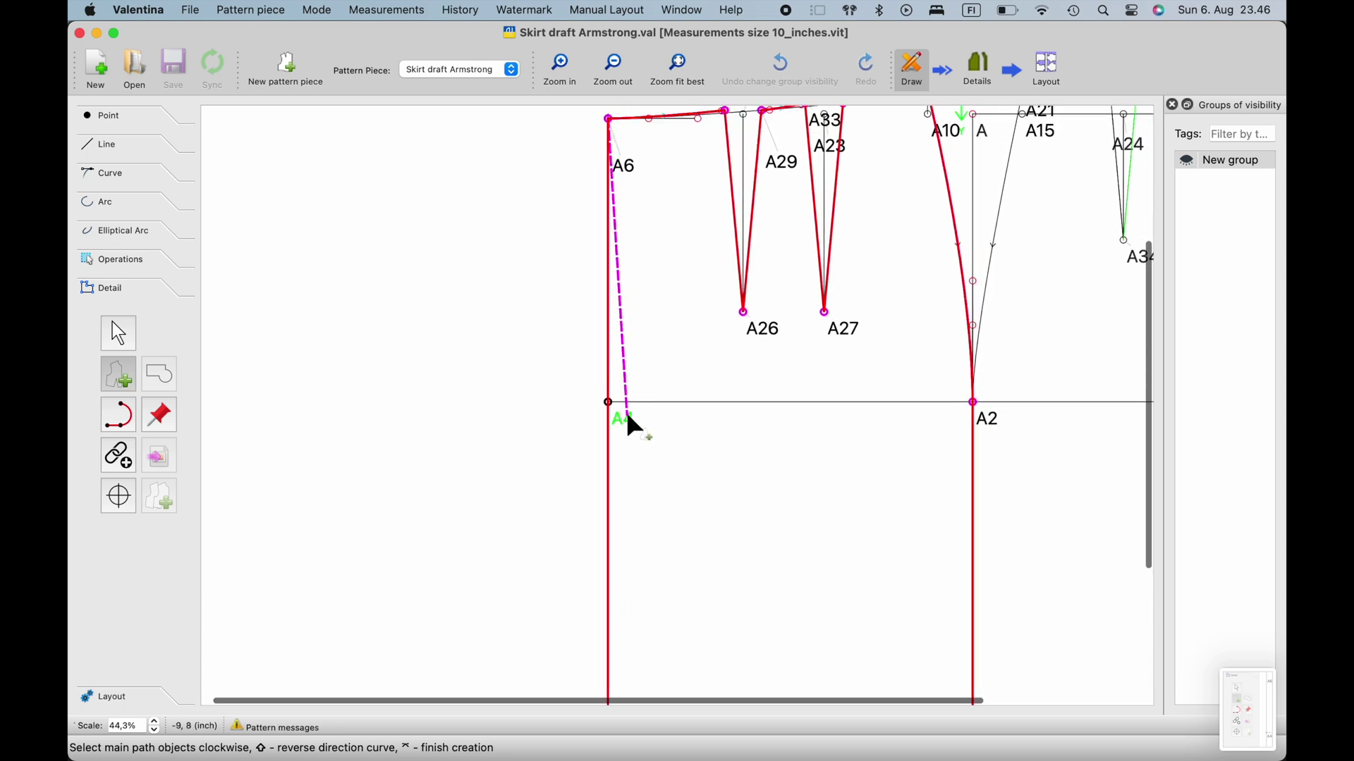
Step: Finish the main path and create the detail with the name Skirt back
{"action": "scroll", "coordinate": [645, 293], "scroll_direction": "up", "scroll_amount": 2}
{"action": "scroll", "coordinate": [646, 293], "scroll_direction": "down", "scroll_amount": 3, "text": "ctrl"}
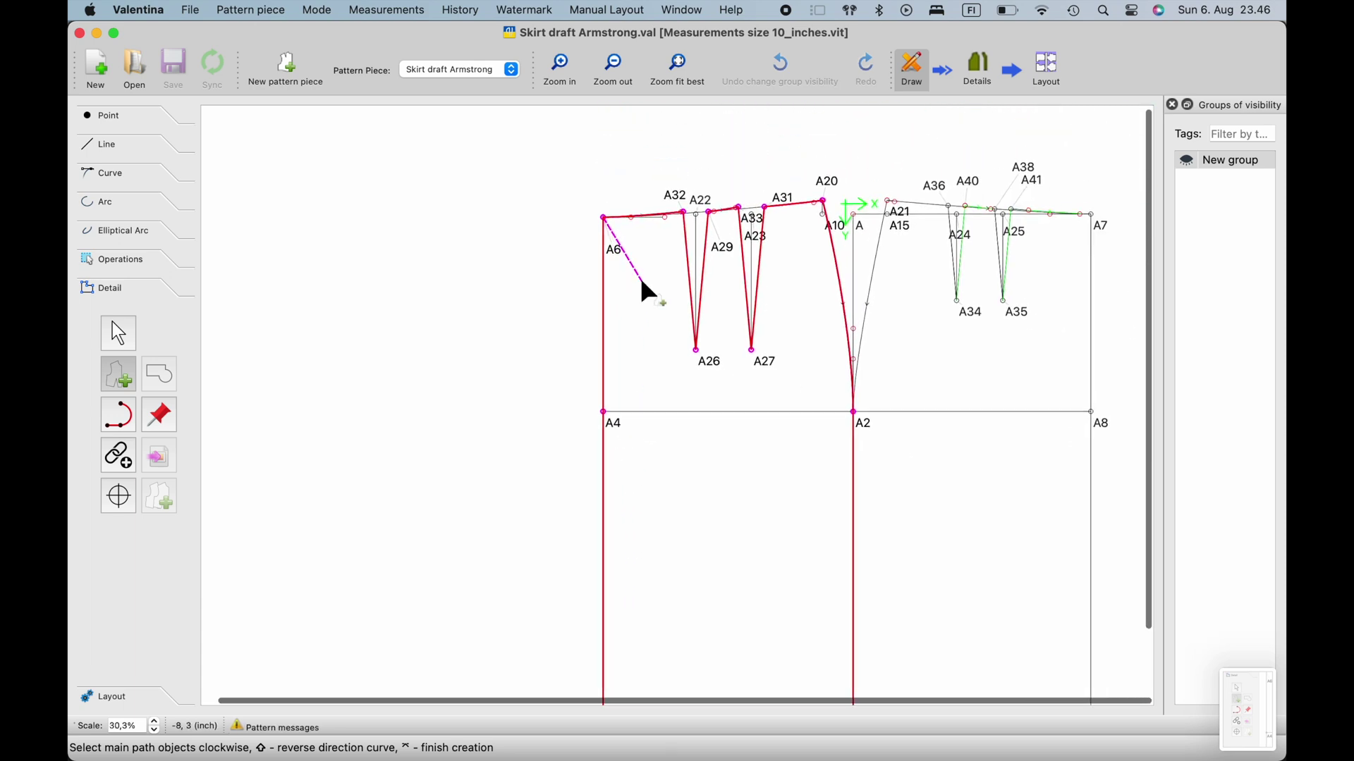
{"action": "key", "text": "Return"}
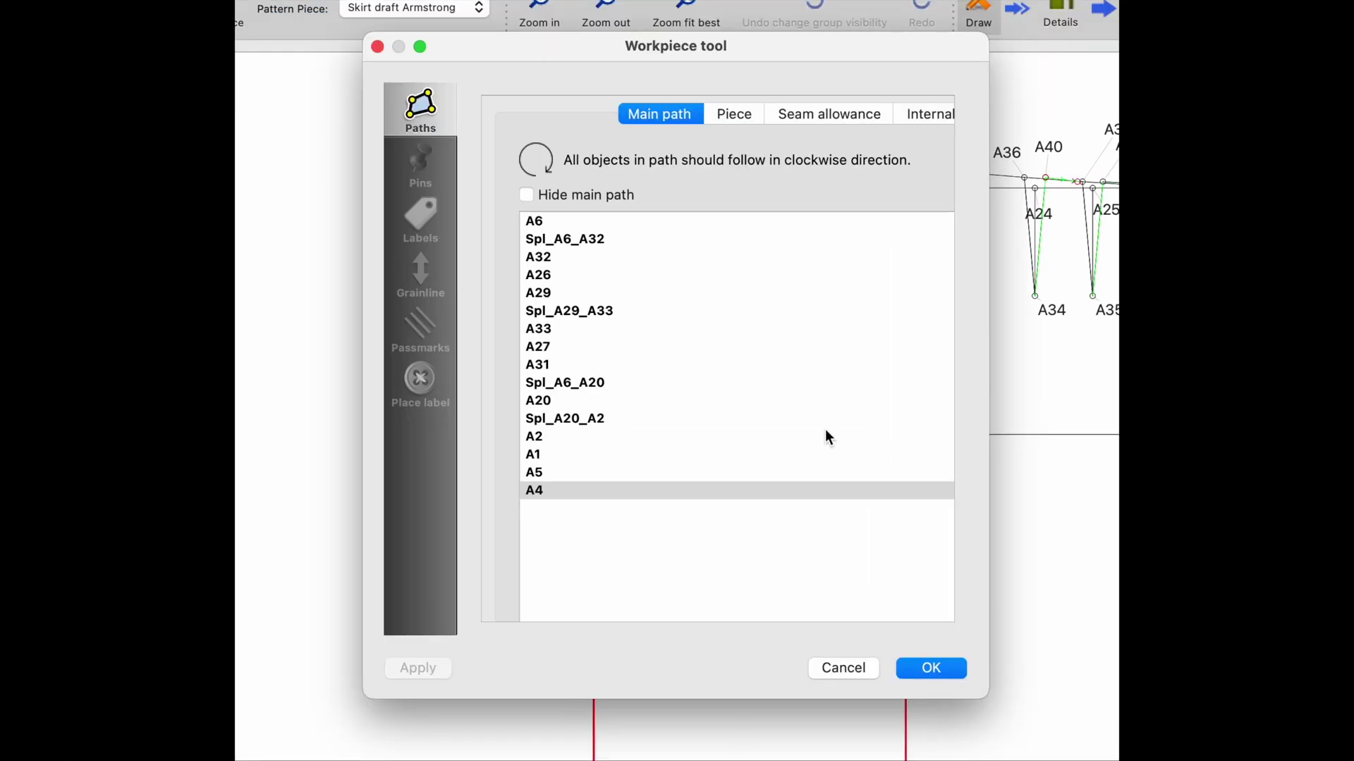
{"action": "left_click", "coordinate": [735, 115]}
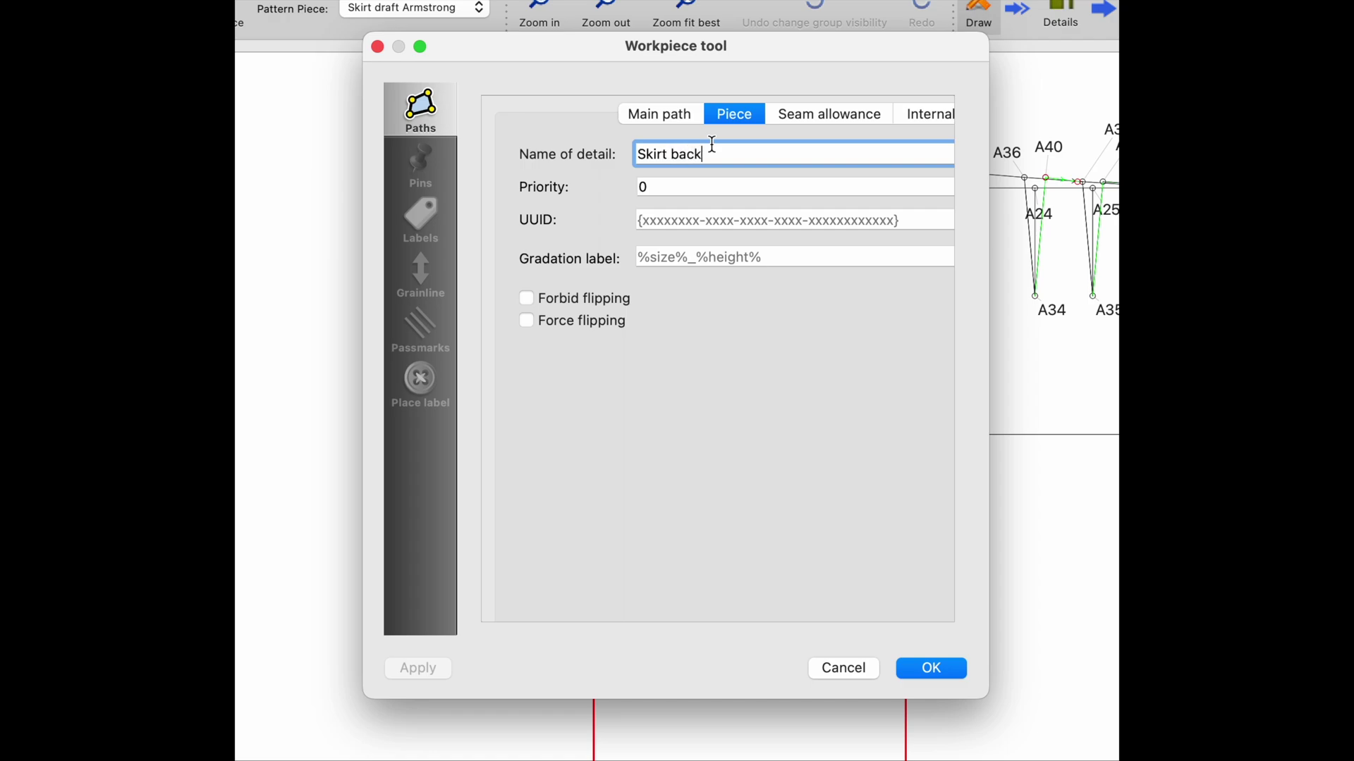
{"action": "left_click", "coordinate": [944, 670]}
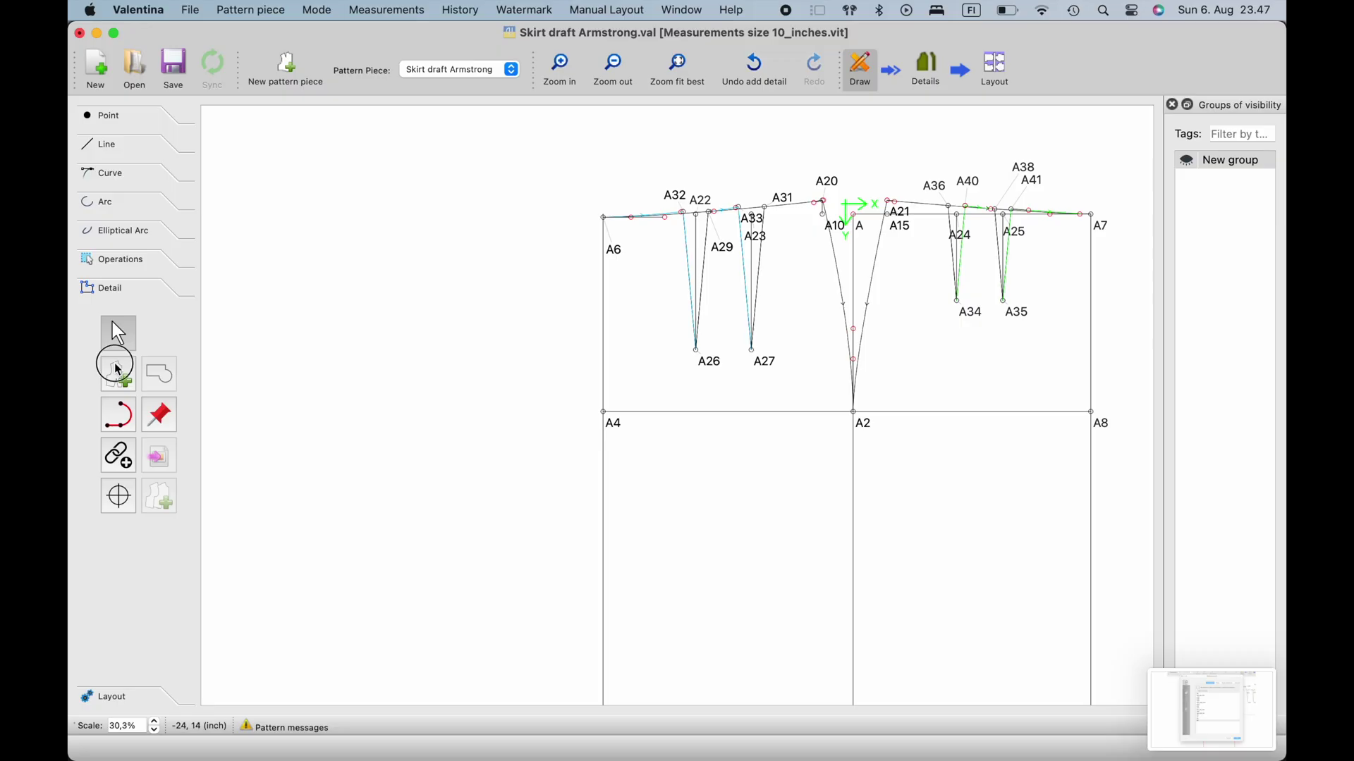
Step: Start a second detail's main path with A21, the A21–A7 curve, A36, dart tip A34 and A40
{"action": "left_click", "coordinate": [115, 368]}
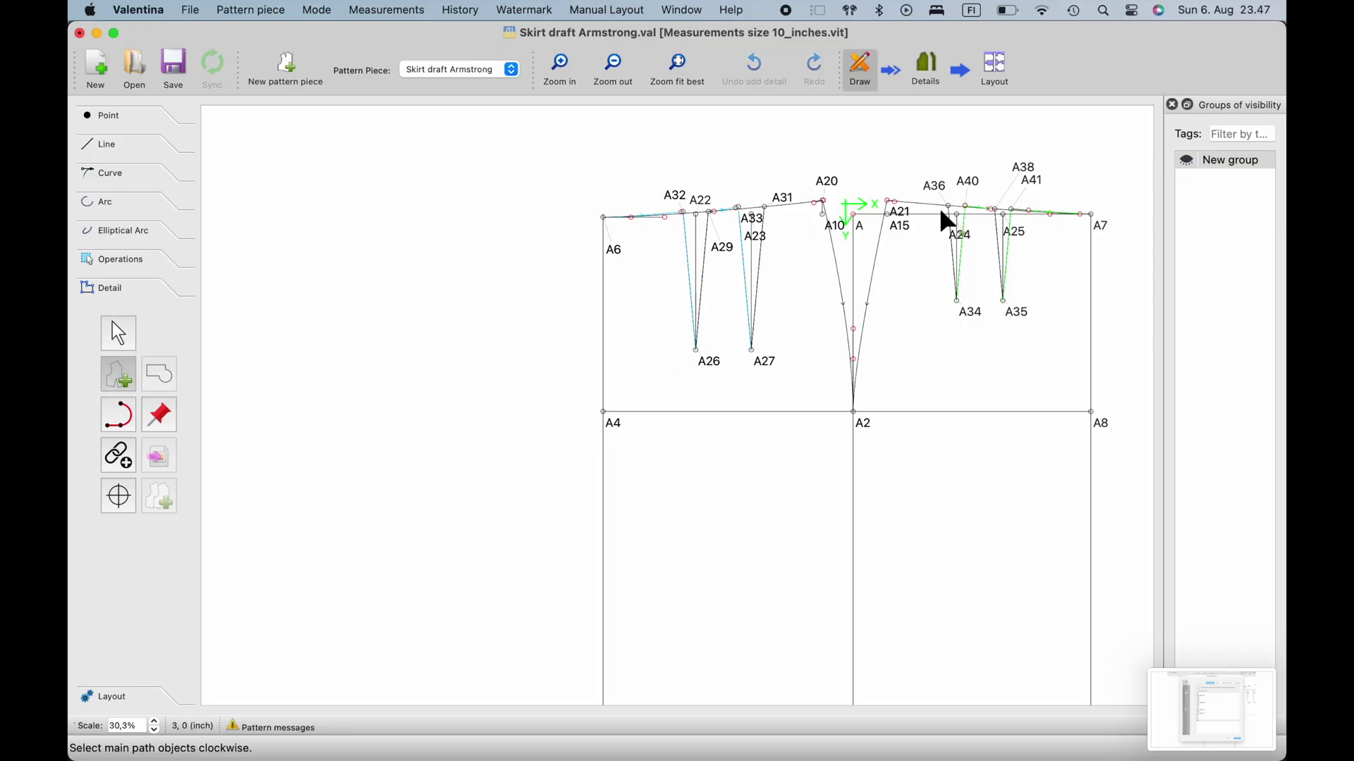
{"action": "scroll", "coordinate": [919, 214], "scroll_direction": "up", "scroll_amount": 5}
{"action": "scroll", "coordinate": [919, 213], "scroll_direction": "right", "scroll_amount": 5}
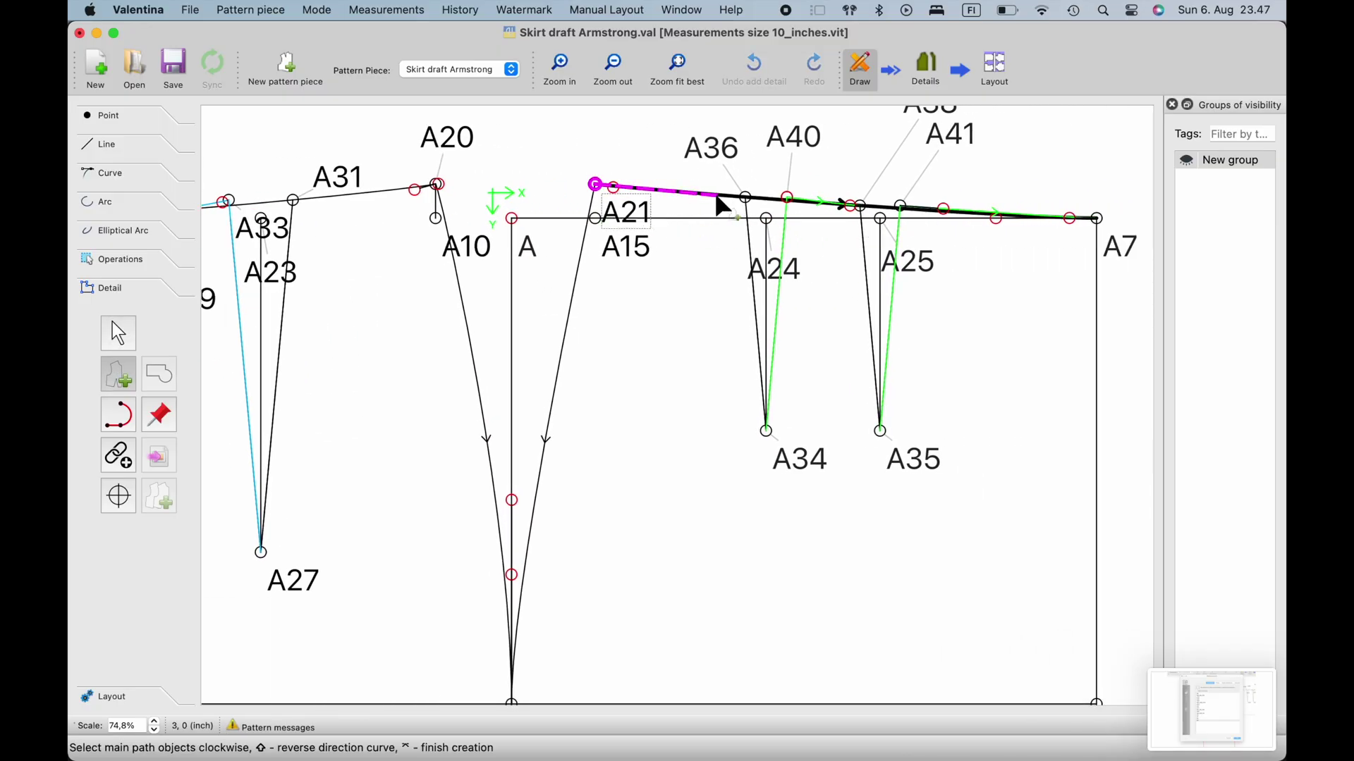
{"action": "left_click", "coordinate": [746, 197]}
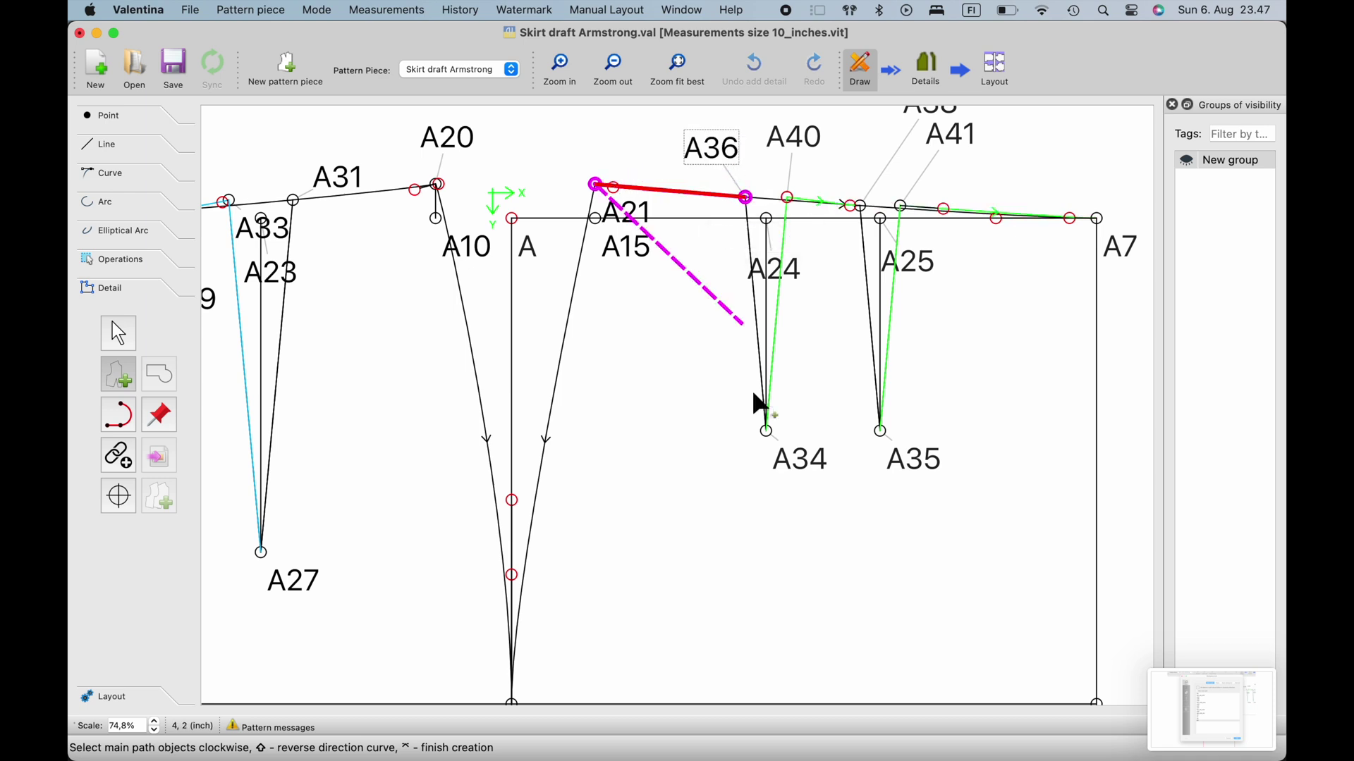
{"action": "left_click", "coordinate": [782, 448]}
{"action": "scroll", "coordinate": [808, 166], "scroll_direction": "up", "scroll_amount": 4, "text": "ctrl"}
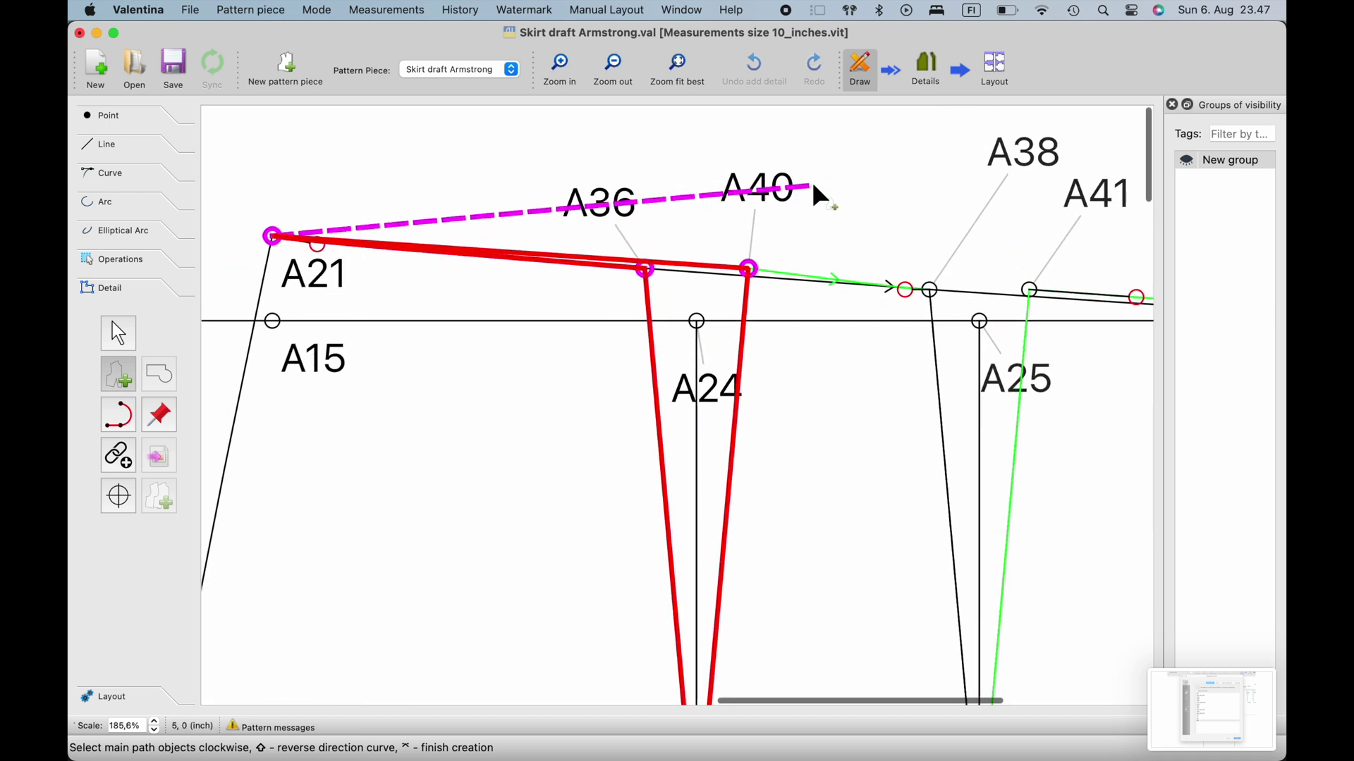
Step: Continue the front path with the A40–A38 curve, A38, dart tip A35 and A41
{"action": "left_click", "coordinate": [832, 286]}
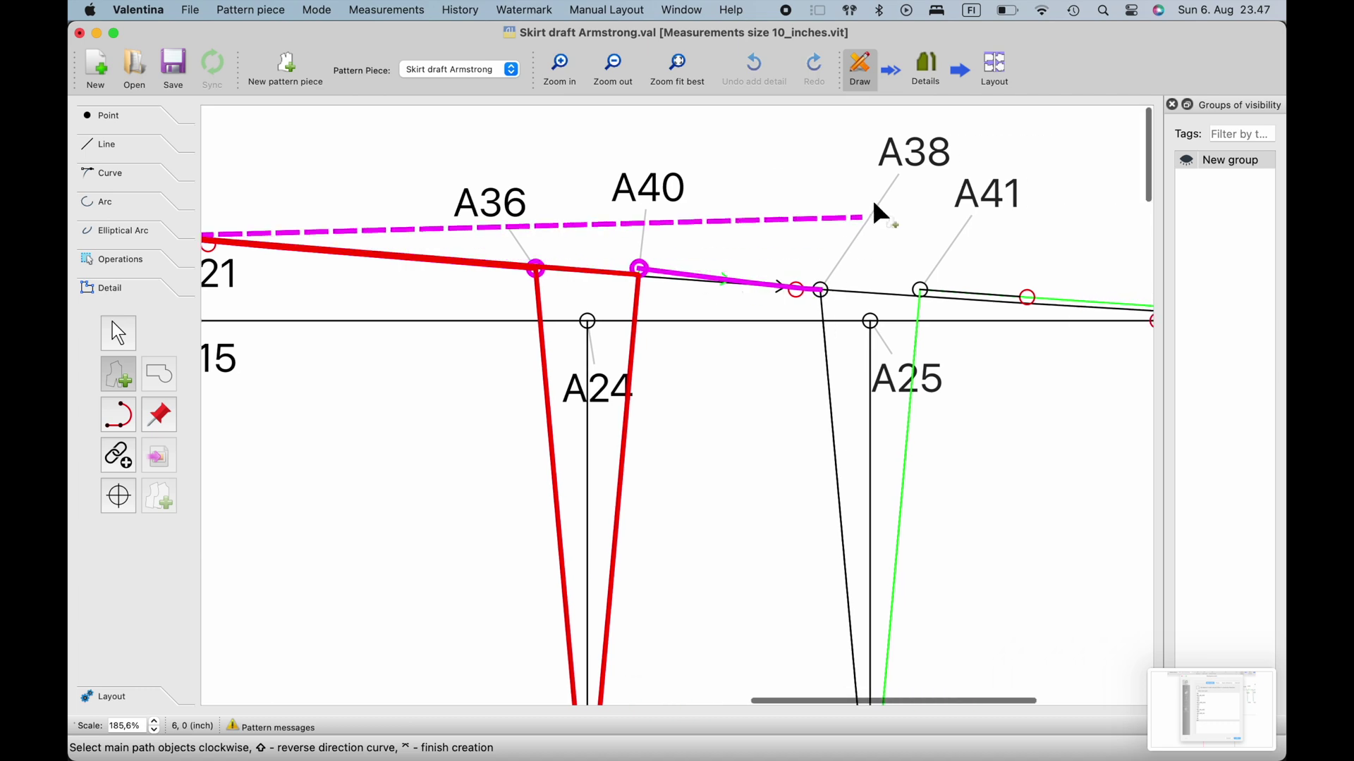
{"action": "scroll", "coordinate": [834, 304], "scroll_direction": "down", "scroll_amount": 4, "text": "ctrl"}
{"action": "scroll", "coordinate": [829, 296], "scroll_direction": "down", "scroll_amount": 4}
{"action": "left_click", "coordinate": [840, 365]}
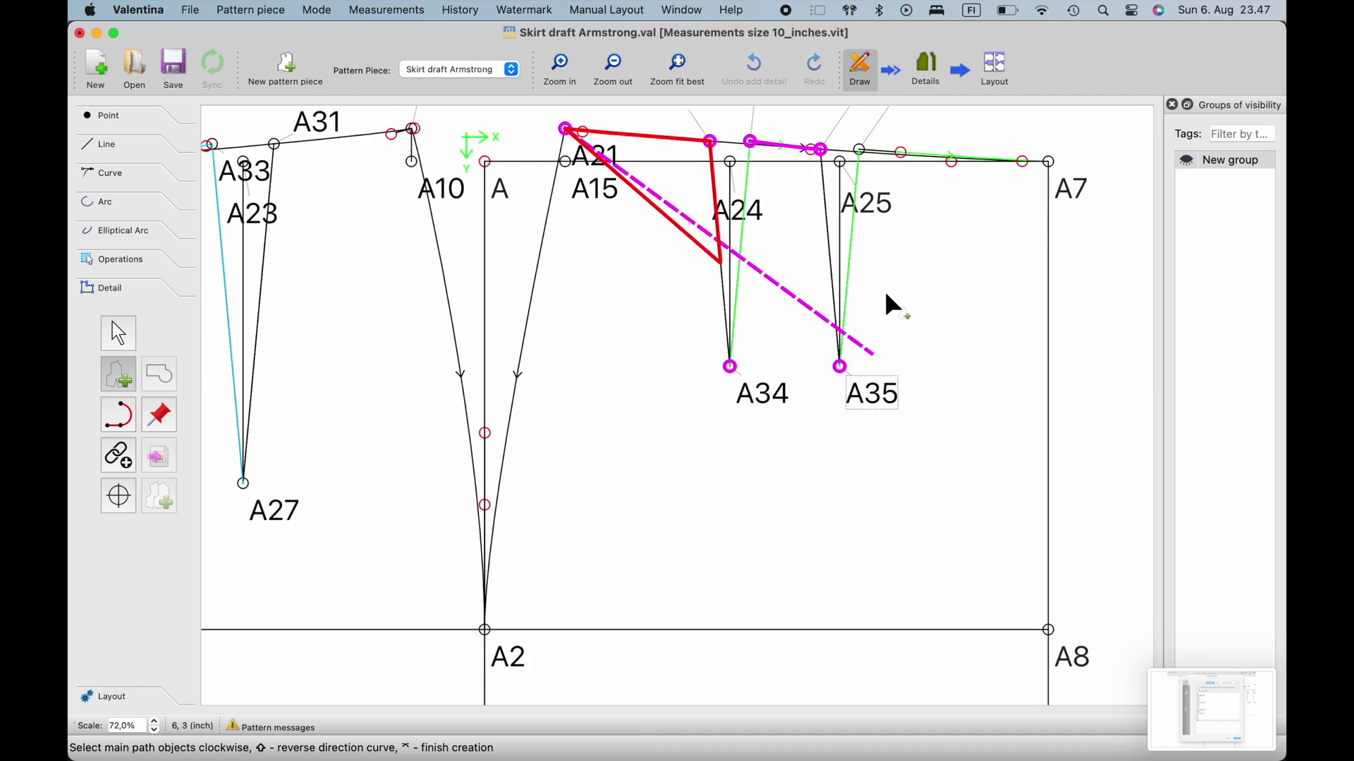
{"action": "scroll", "coordinate": [888, 301], "scroll_direction": "up", "scroll_amount": 3}
{"action": "scroll", "coordinate": [898, 261], "scroll_direction": "up", "scroll_amount": 5, "text": "ctrl"}
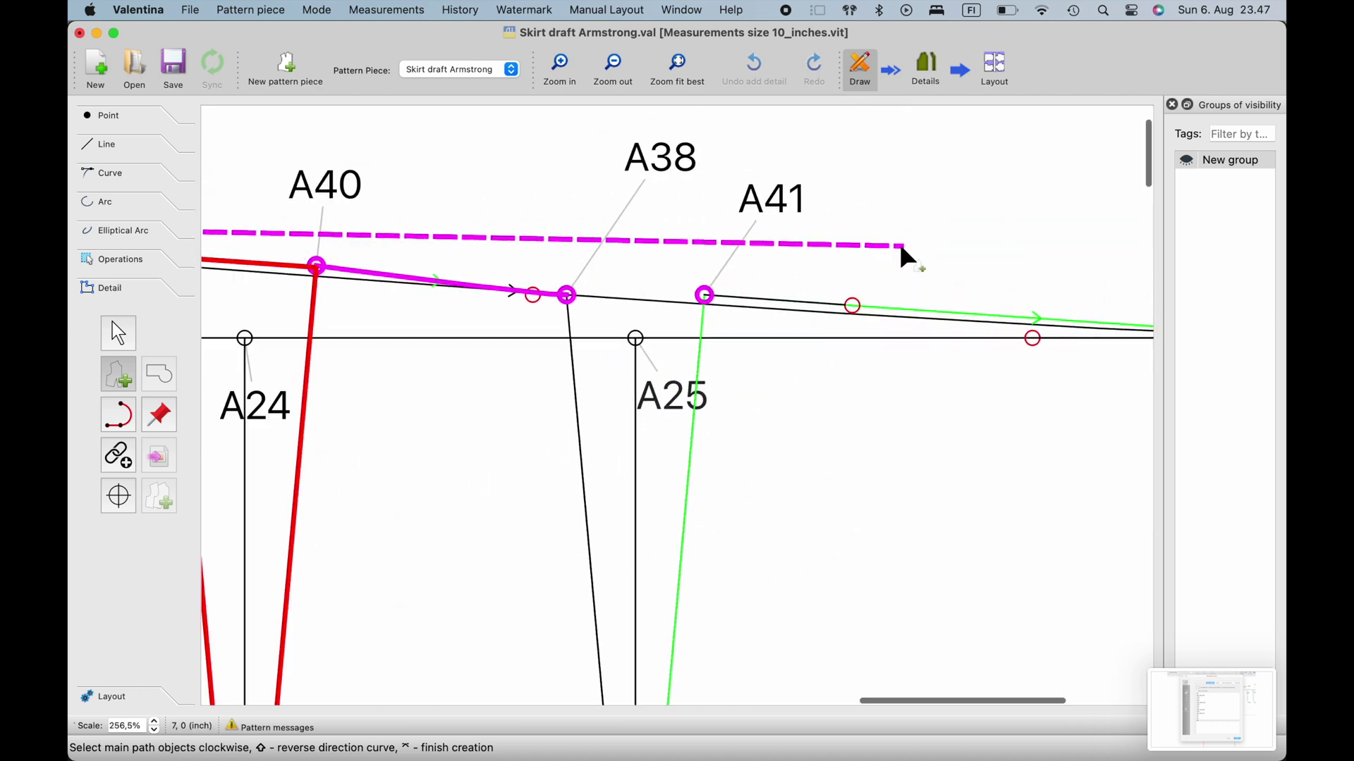
Step: Add the A41–A7 curve and points A7, A8, A9 and A1 to the front path
{"action": "left_click", "coordinate": [916, 315]}
{"action": "scroll", "coordinate": [916, 314], "scroll_direction": "right", "scroll_amount": 5}
{"action": "left_click", "coordinate": [1011, 362]}
{"action": "scroll", "coordinate": [1011, 362], "scroll_direction": "down", "scroll_amount": 6, "text": "ctrl"}
{"action": "scroll", "coordinate": [1015, 369], "scroll_direction": "down", "scroll_amount": 5}
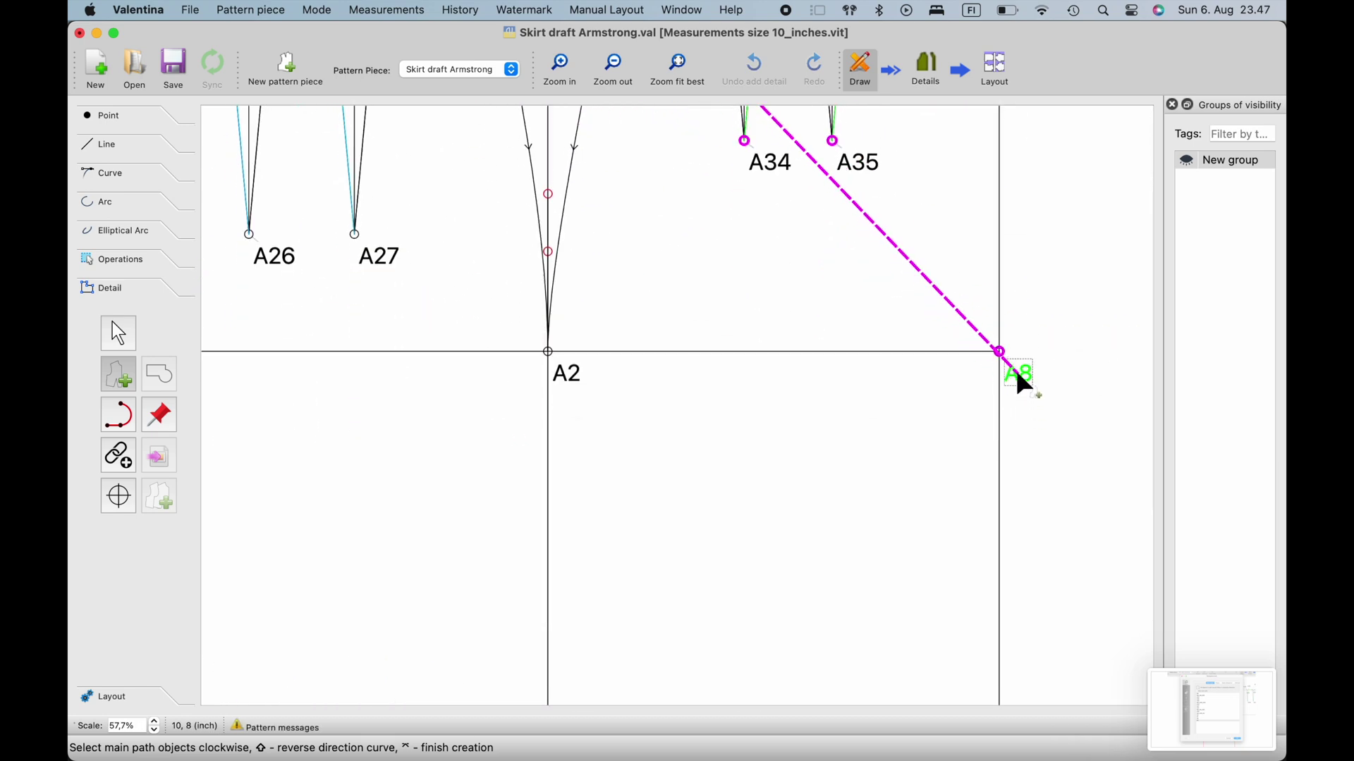
{"action": "scroll", "coordinate": [1026, 458], "scroll_direction": "down", "scroll_amount": 5}
{"action": "left_click", "coordinate": [1011, 667]}
{"action": "left_click", "coordinate": [552, 663]}
Step: Close the front path with point A2 and the A21–A2 hip curve in reversed direction
{"action": "scroll", "coordinate": [613, 430], "scroll_direction": "up", "scroll_amount": 5}
{"action": "scroll", "coordinate": [576, 378], "scroll_direction": "up", "scroll_amount": 3}
{"action": "left_click", "coordinate": [577, 378]}
{"action": "scroll", "coordinate": [577, 378], "scroll_direction": "up", "scroll_amount": 4}
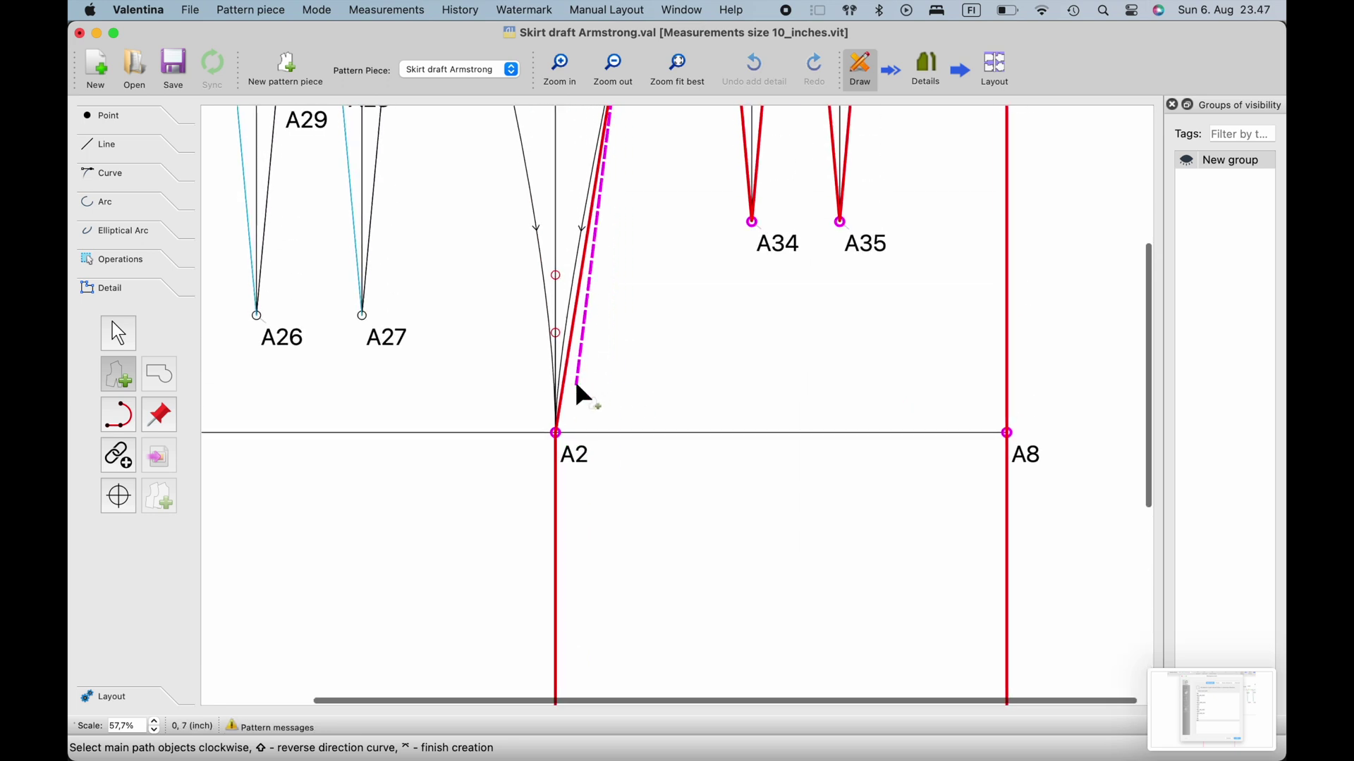
{"action": "scroll", "coordinate": [543, 331], "scroll_direction": "up", "scroll_amount": 4, "text": "ctrl"}
{"action": "left_click", "coordinate": [557, 342]}
{"action": "scroll", "coordinate": [557, 342], "scroll_direction": "down", "scroll_amount": 4, "text": "ctrl"}
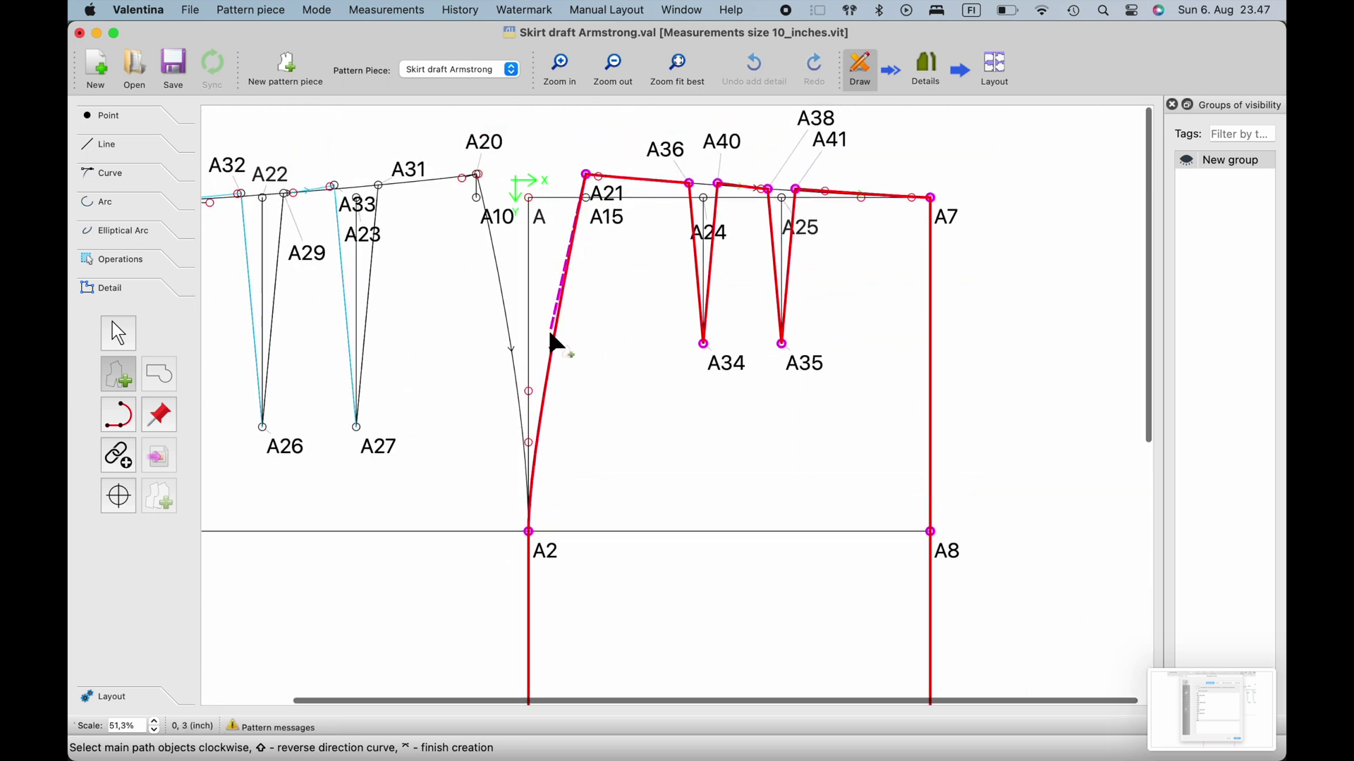
Step: Finish the front main path and create the detail with the name Skirt front
{"action": "key", "text": "Return"}
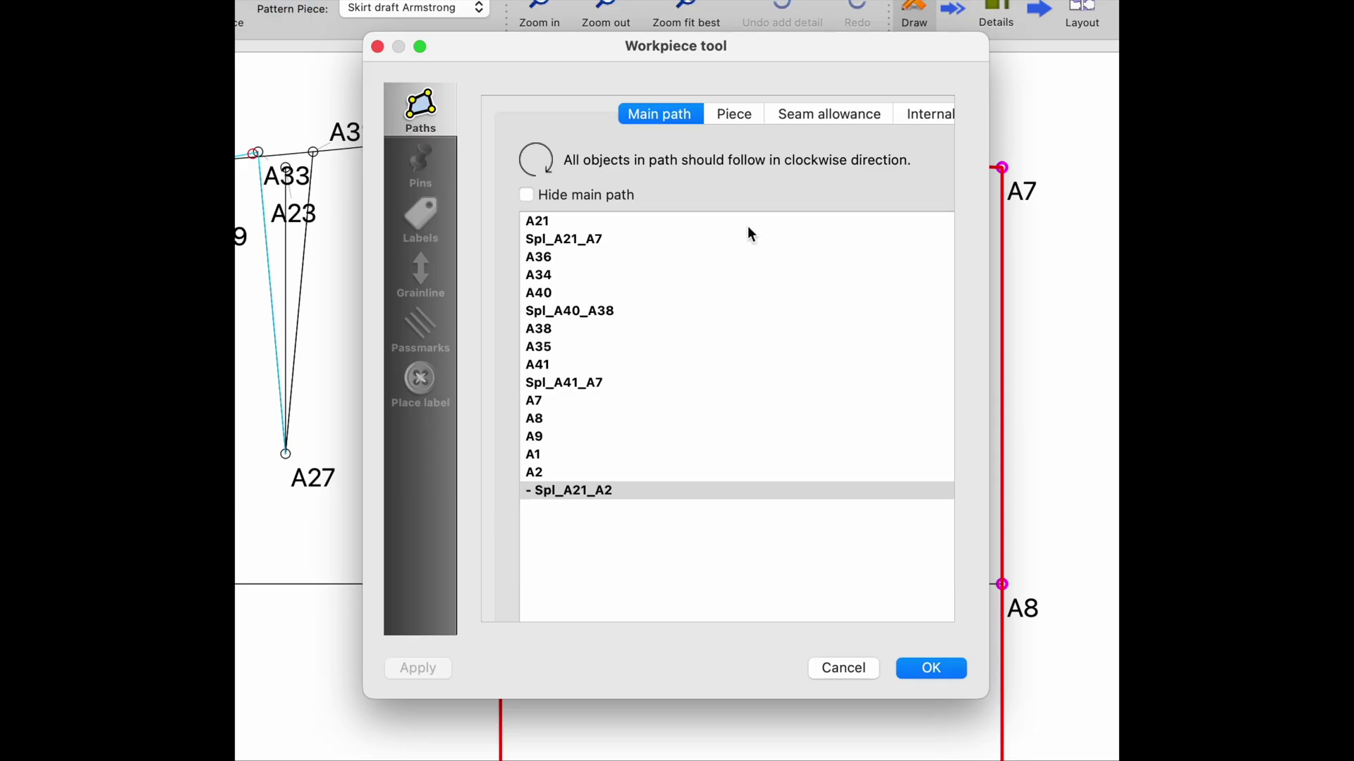
{"action": "left_click", "coordinate": [735, 114]}
{"action": "double_click", "coordinate": [696, 155]}
{"action": "type", "text": "Skirt front"}
{"action": "left_click", "coordinate": [935, 673]}
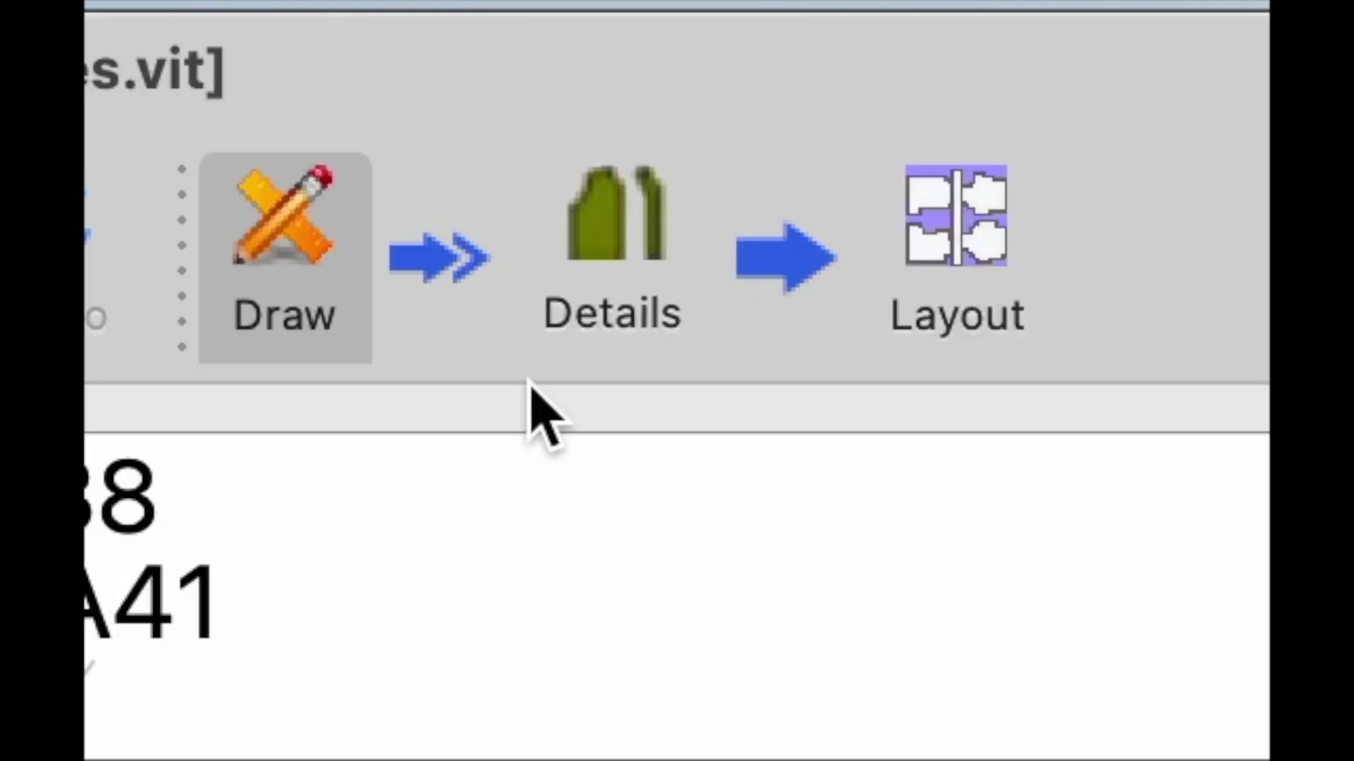
Step: Switch to Details mode and move the Skirt front piece away from Skirt back to leave a gap between them
{"action": "left_click", "coordinate": [604, 258]}
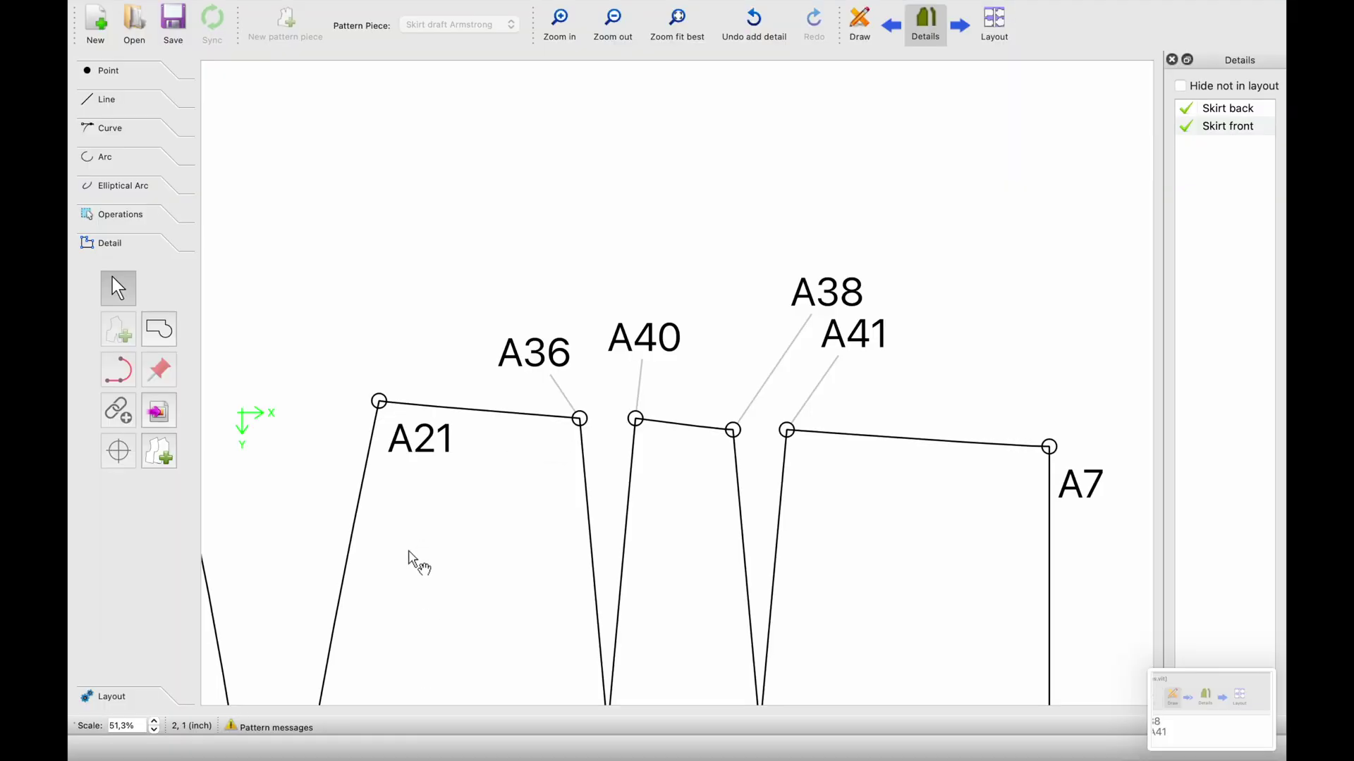
{"action": "scroll", "coordinate": [414, 447], "scroll_direction": "down", "scroll_amount": 4}
{"action": "scroll", "coordinate": [401, 443], "scroll_direction": "down", "scroll_amount": 3}
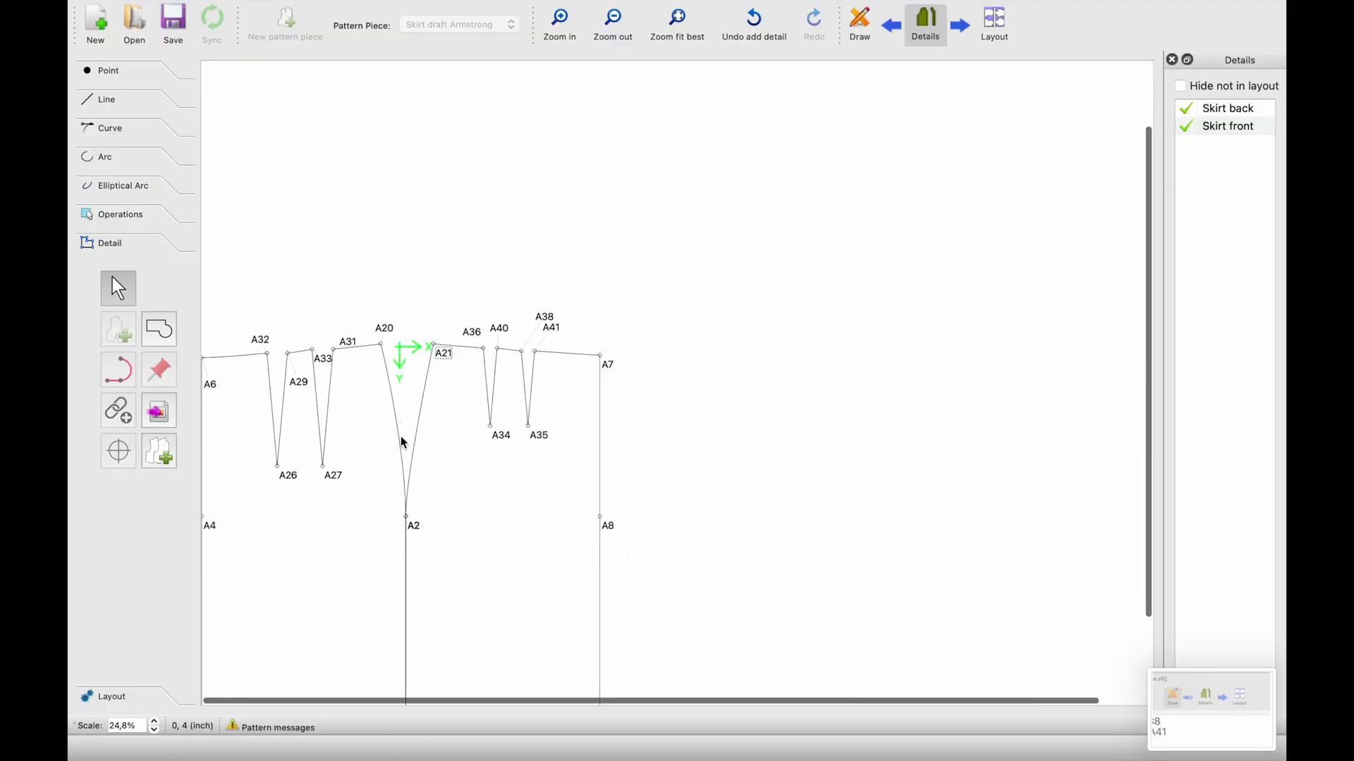
{"action": "scroll", "coordinate": [405, 441], "scroll_direction": "down", "scroll_amount": 3, "text": "ctrl"}
{"action": "left_click_drag", "start_coordinate": [438, 447], "coordinate": [485, 451]}
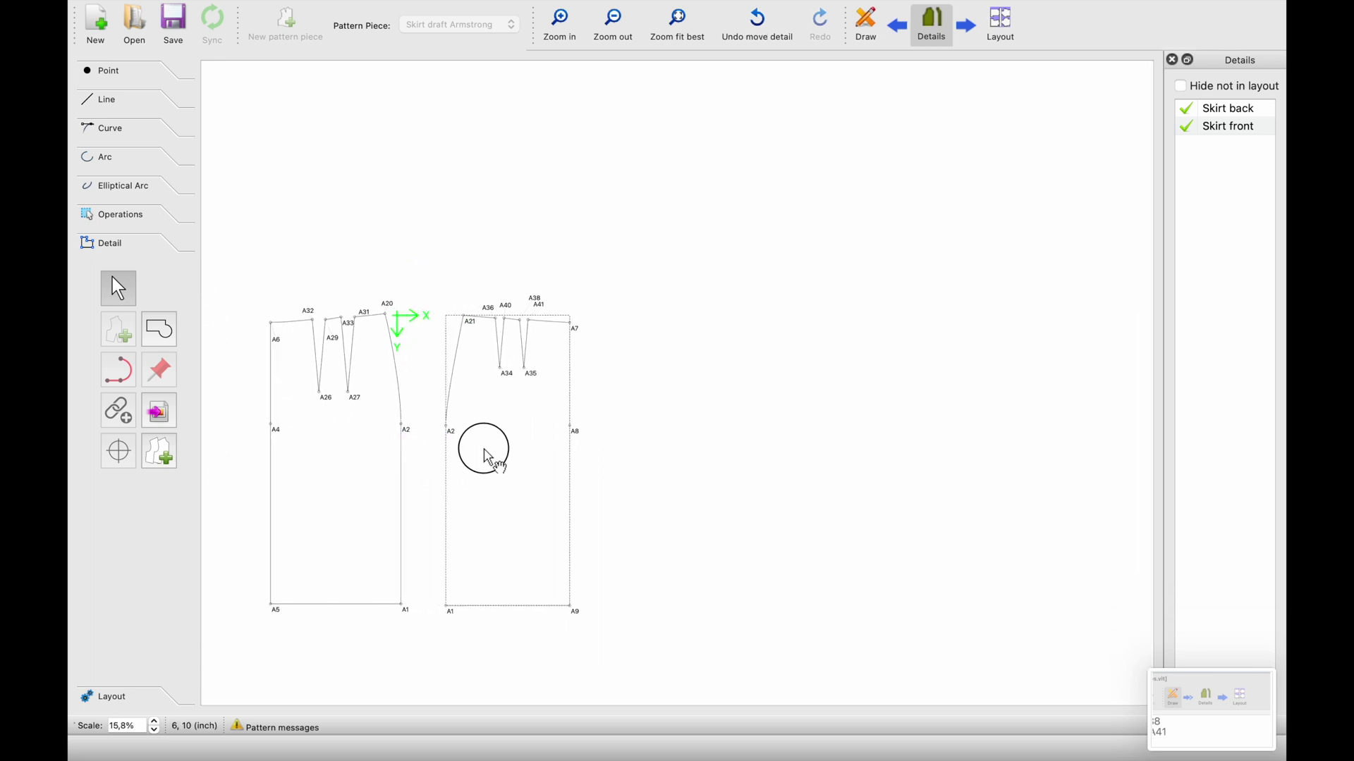
{"action": "scroll", "coordinate": [424, 388], "scroll_direction": "up", "scroll_amount": 5, "text": "ctrl"}
{"action": "scroll", "coordinate": [425, 388], "scroll_direction": "down", "scroll_amount": 3, "text": "ctrl"}
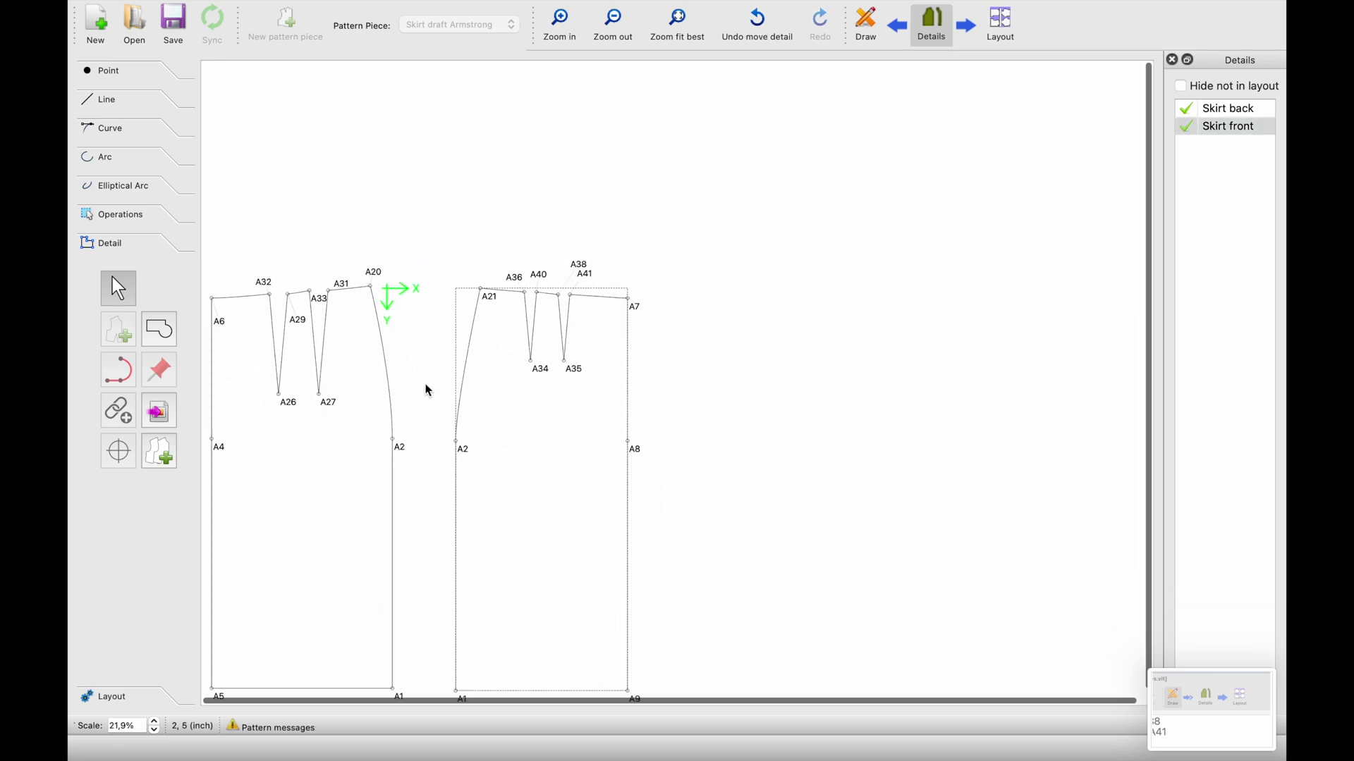